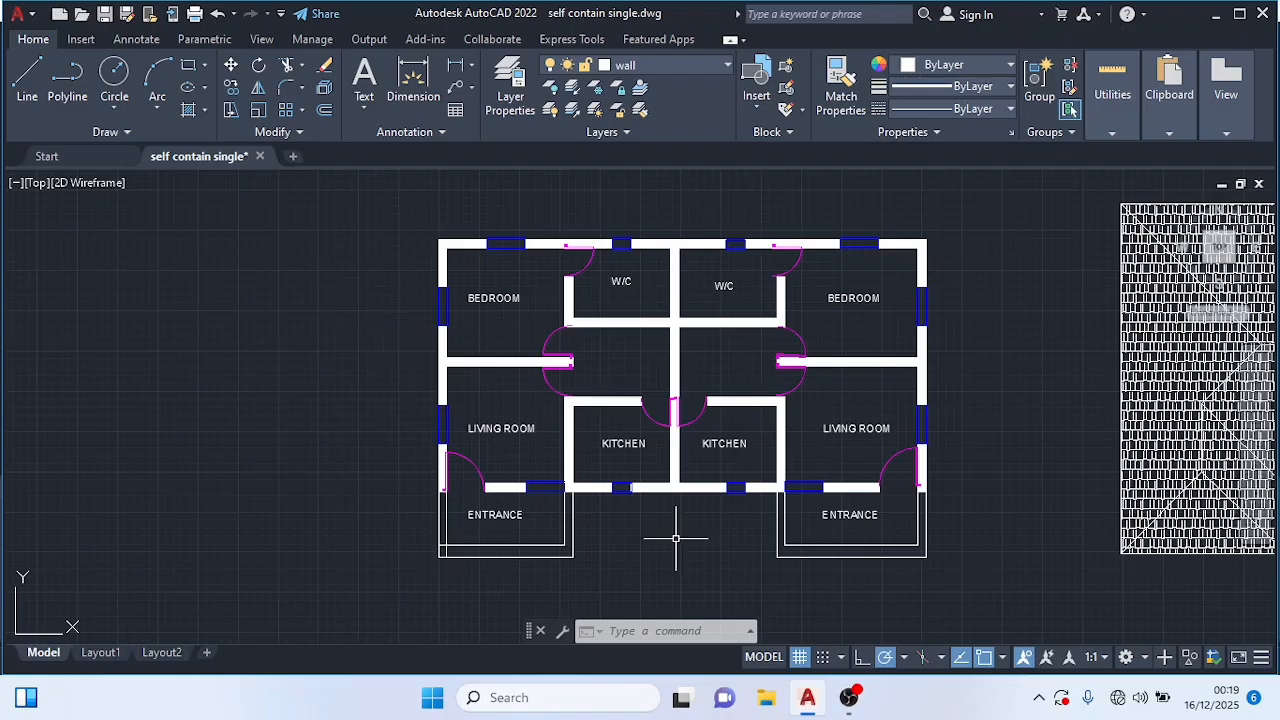
Step: Examine the finished self-contain floor plan together with the roof plans beside it and the elevation below
scroll(678, 537, "down", 2)
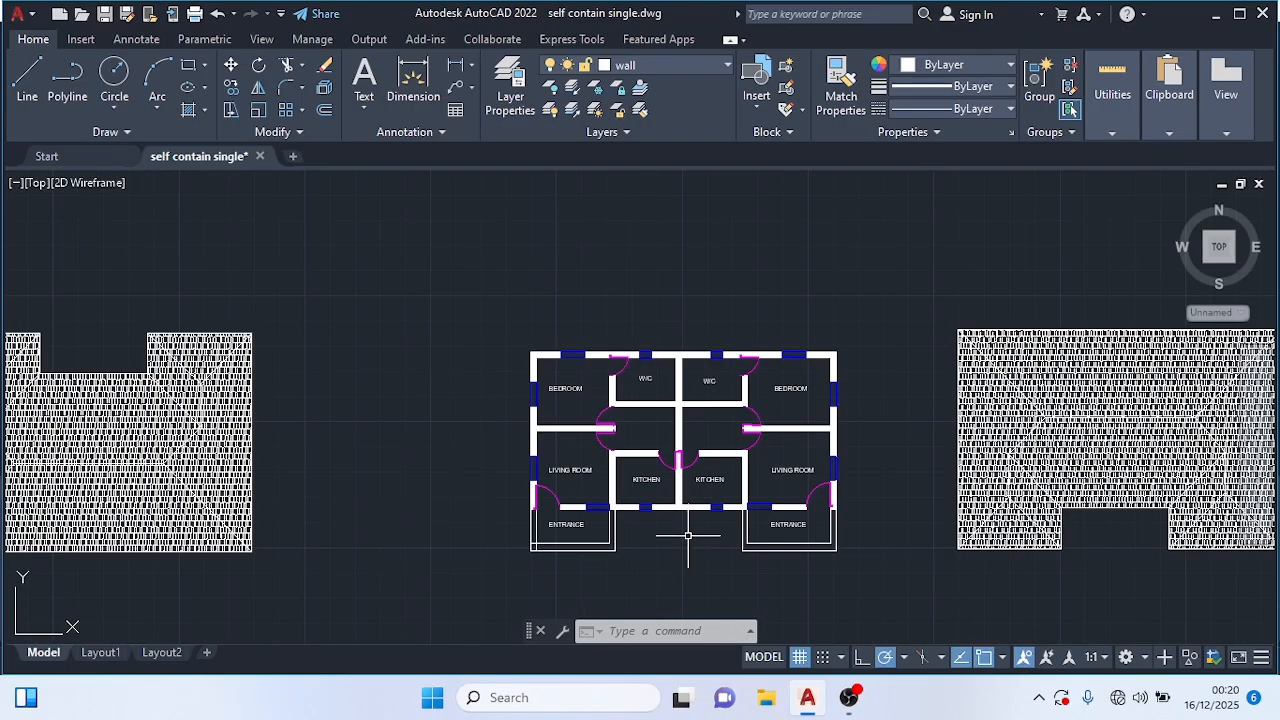
scroll(682, 540, "up", 2)
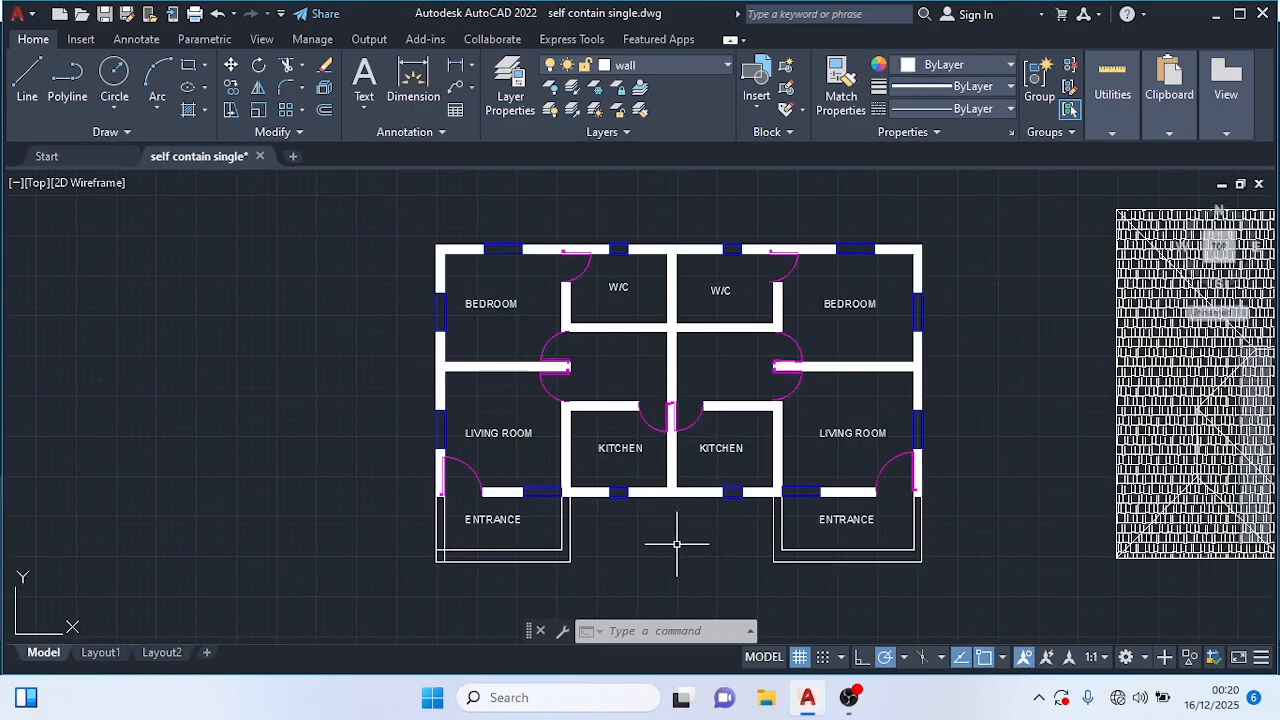
scroll(677, 543, "down", 2)
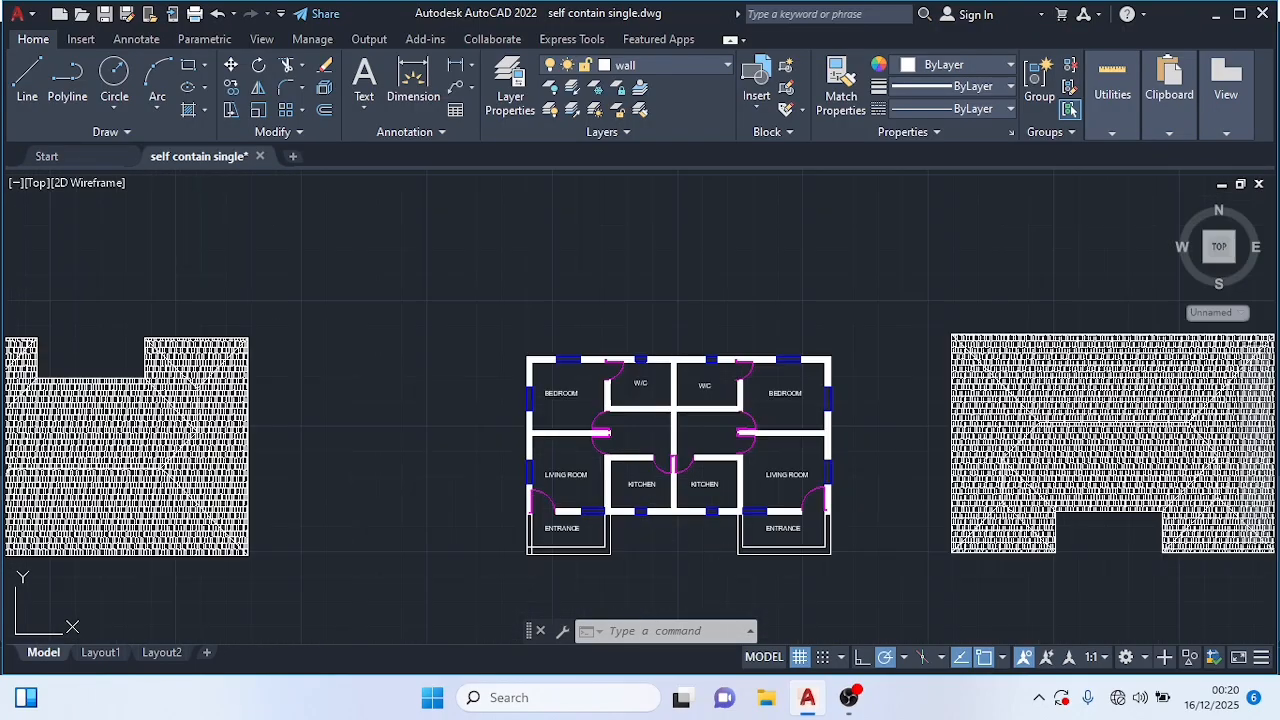
middle_click_drag(677, 543, 4, 475)
mouse_move(141, 474)
middle_mouse_down()
mouse_move(531, 474)
mouse_move(780, 354)
mouse_move(800, 190)
mouse_move(930, 640)
mouse_move(130, 220)
mouse_move(144, 196)
mouse_move(924, 142)
mouse_move(1227, 150)
mouse_move(14, 306)
mouse_move(20, 386)
mouse_move(137, 391)
mouse_move(134, 421)
middle_mouse_up()
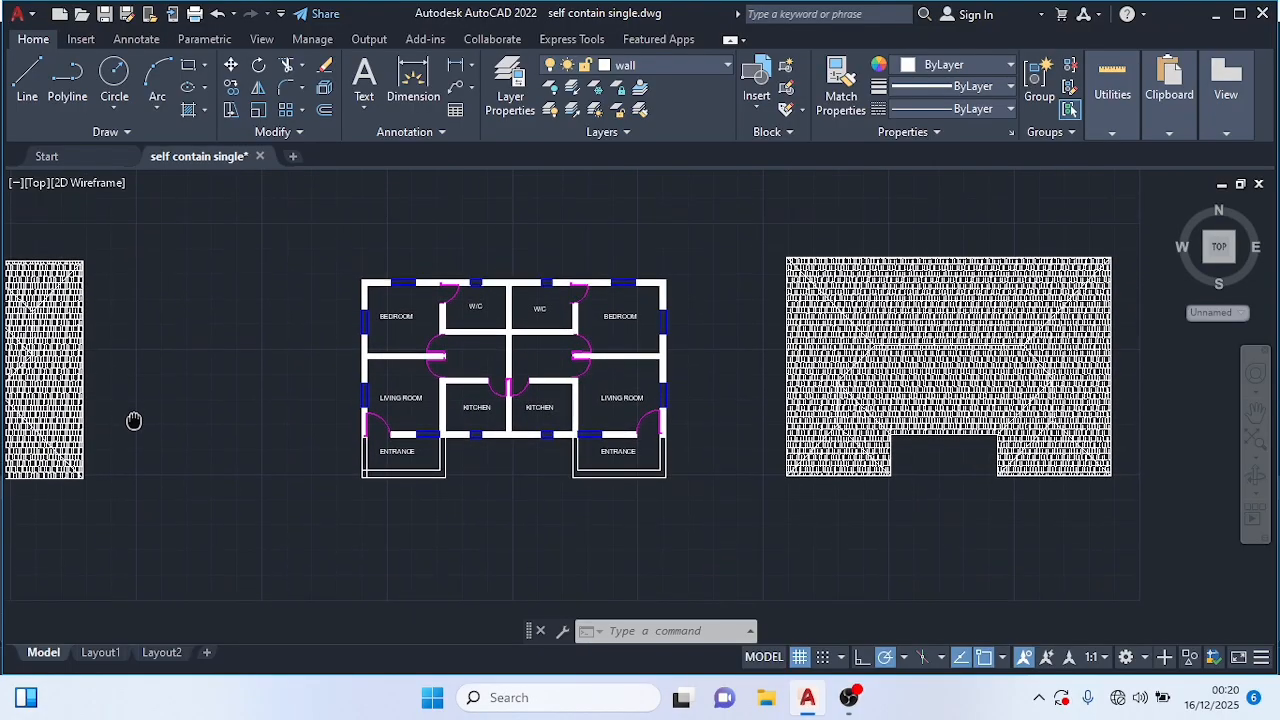
scroll(134, 421, "down", 2)
scroll(140, 427, "down", 2)
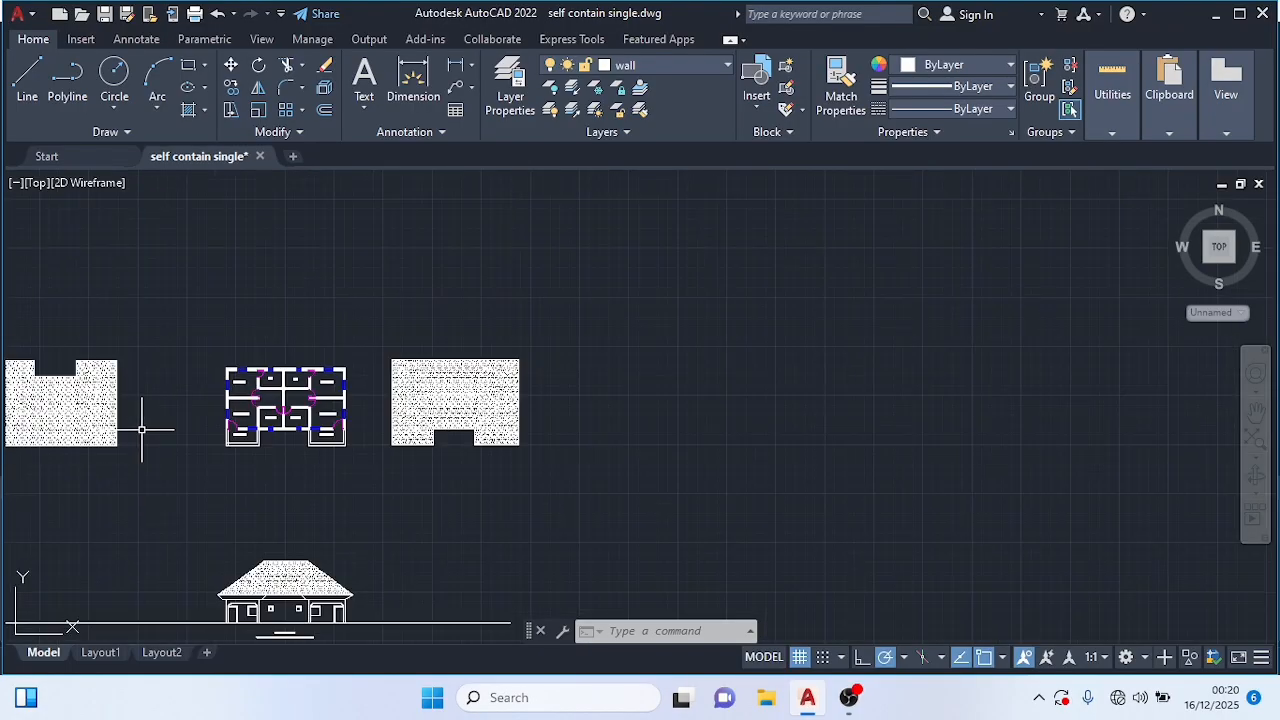
scroll(165, 425, "up", 4)
scroll(172, 424, "up", 2)
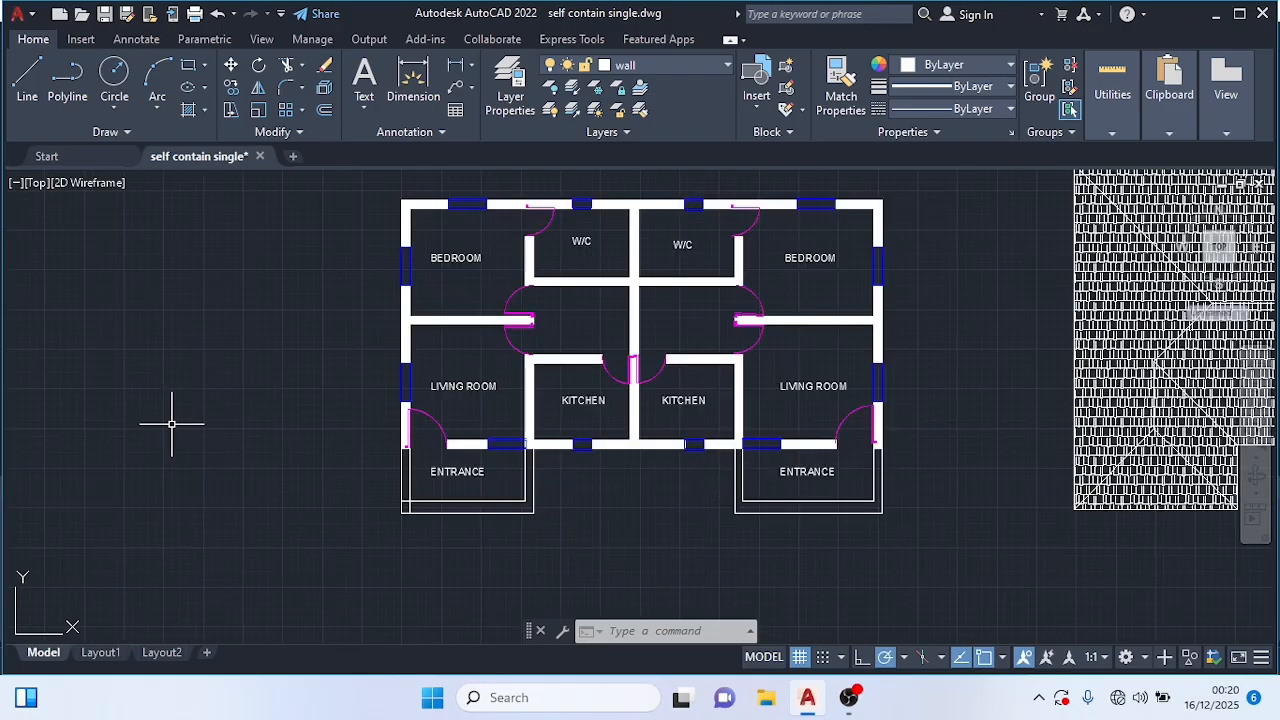
scroll(172, 424, "down", 2)
scroll(174, 423, "up", 2)
scroll(160, 428, "down", 2)
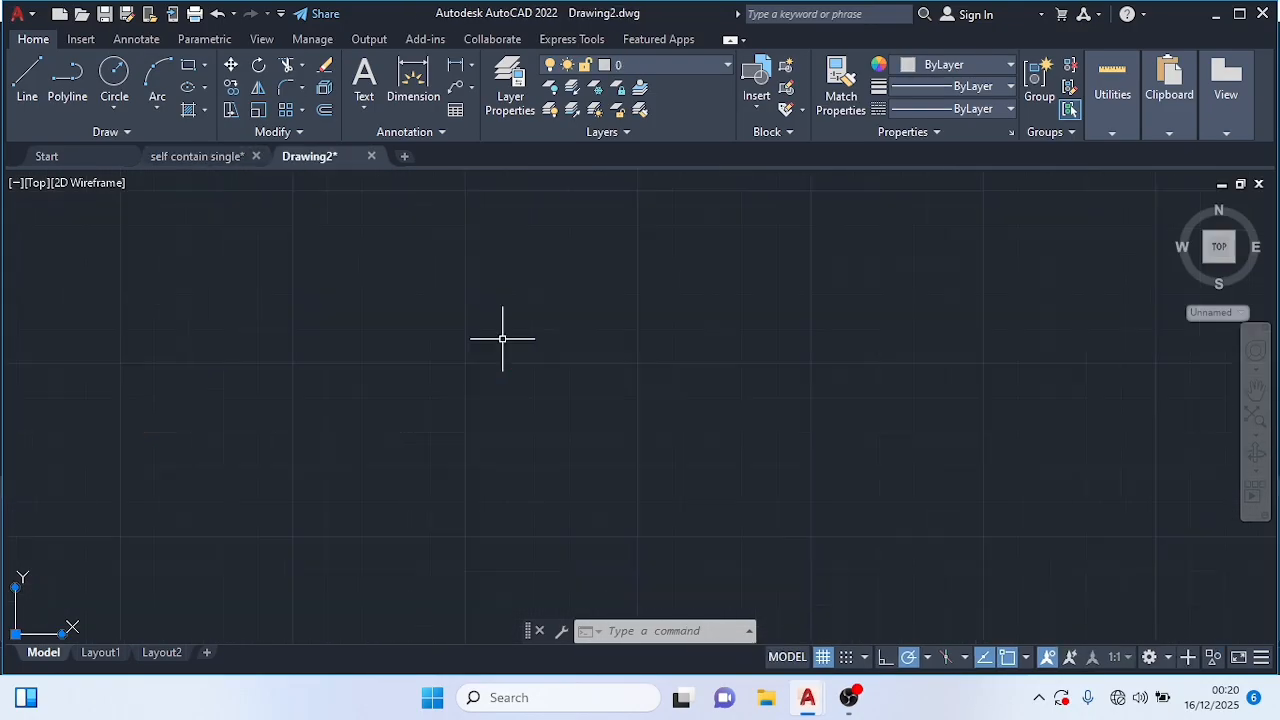
Step: Open the layer manager in the blank drawing and create a new layer named "wall"
left_click(508, 81)
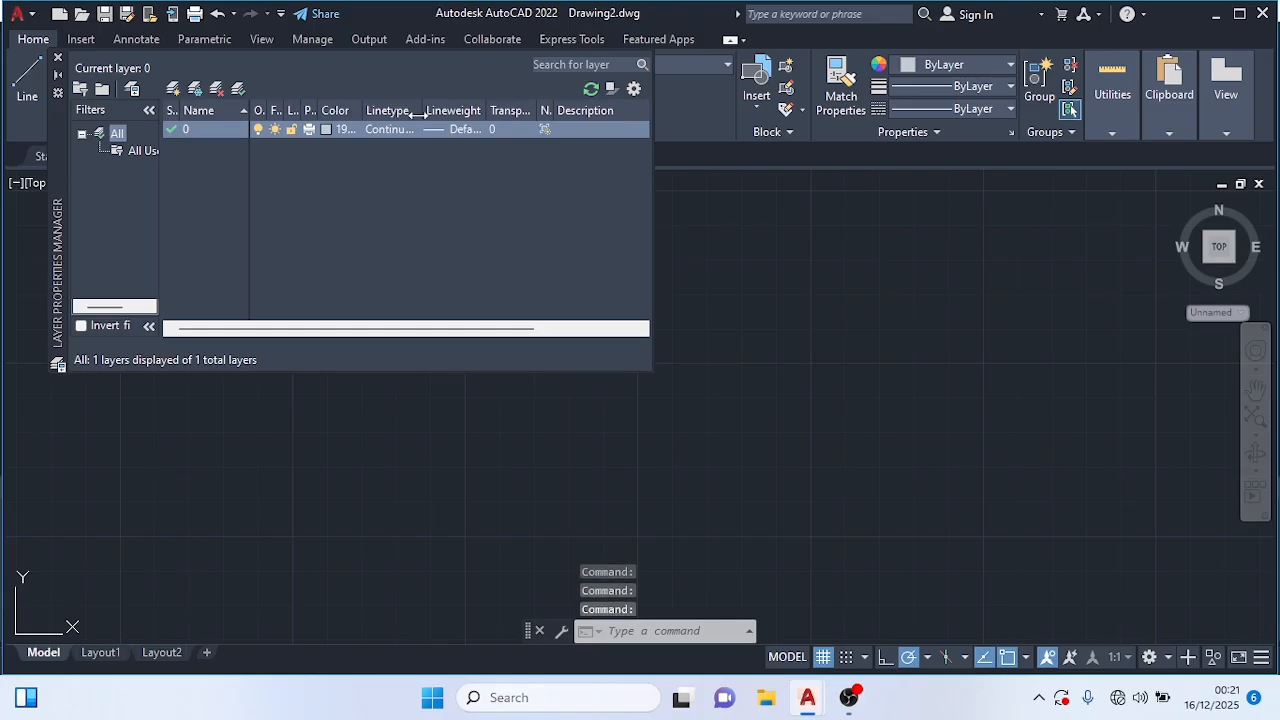
left_click(173, 90)
key("BackSpace")
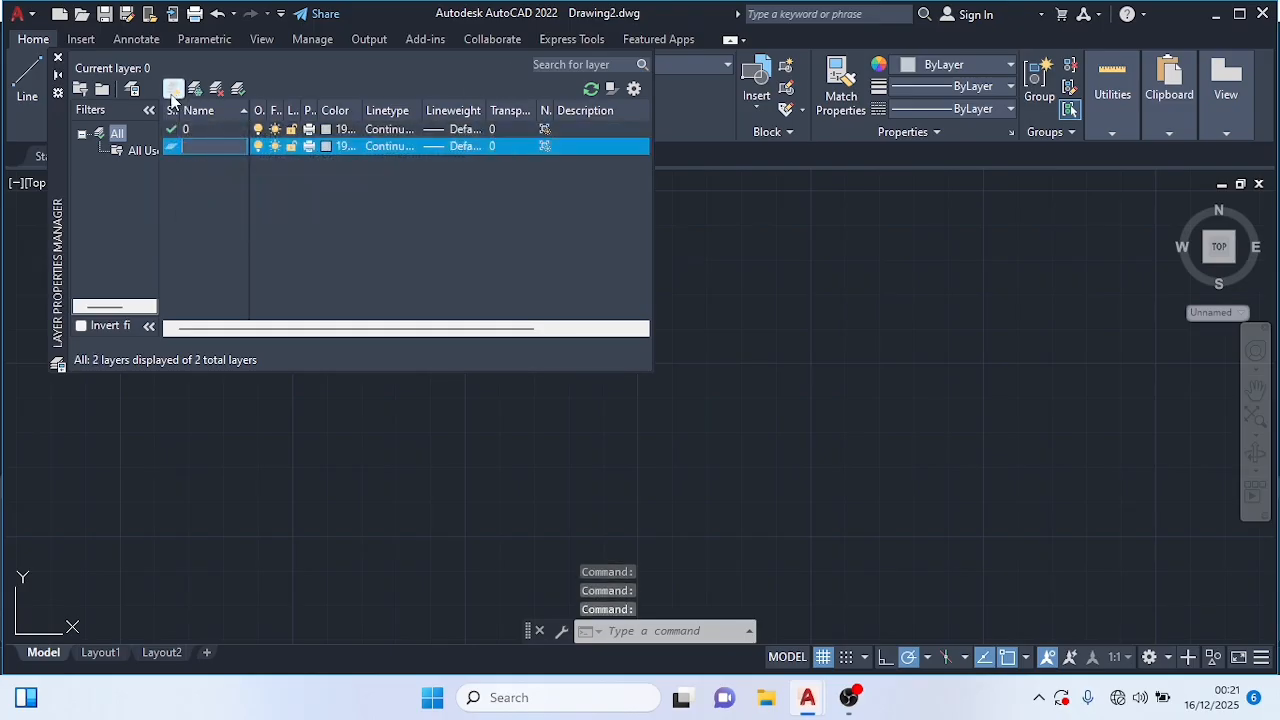
type("wa")
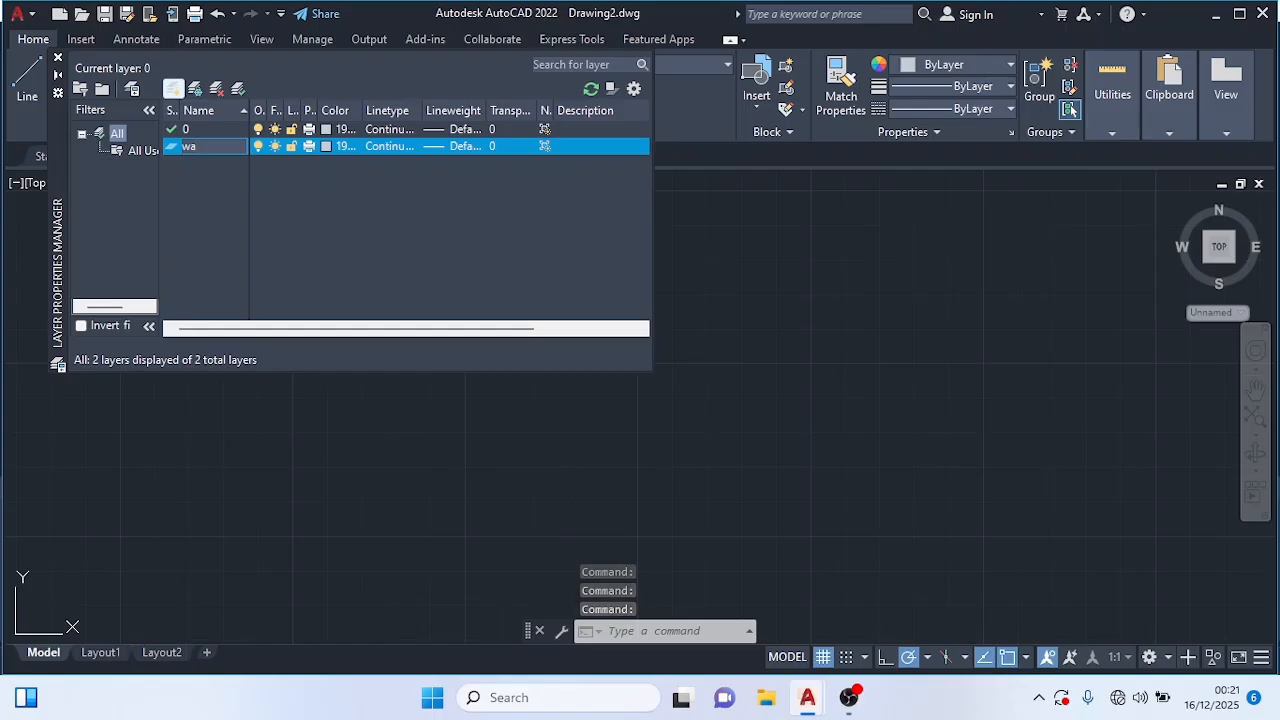
type("ll")
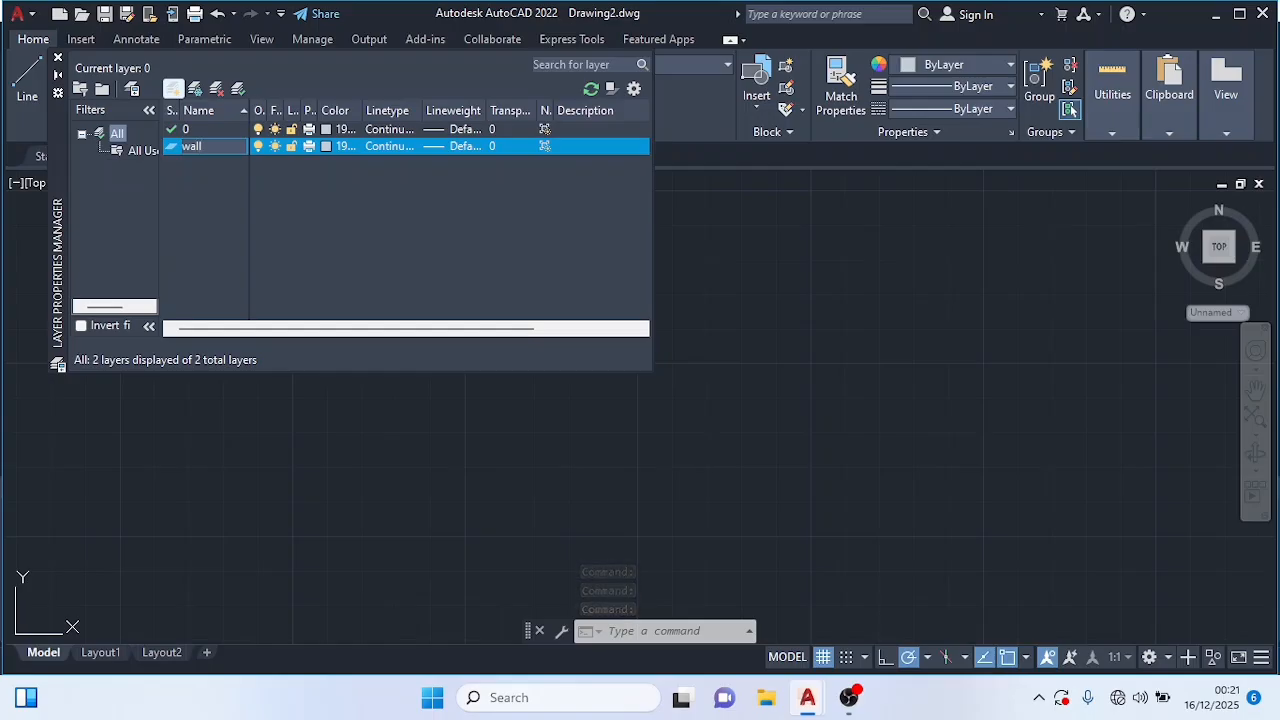
key("Return")
Step: Add another layer named "door" after the wall layer
left_click(173, 89)
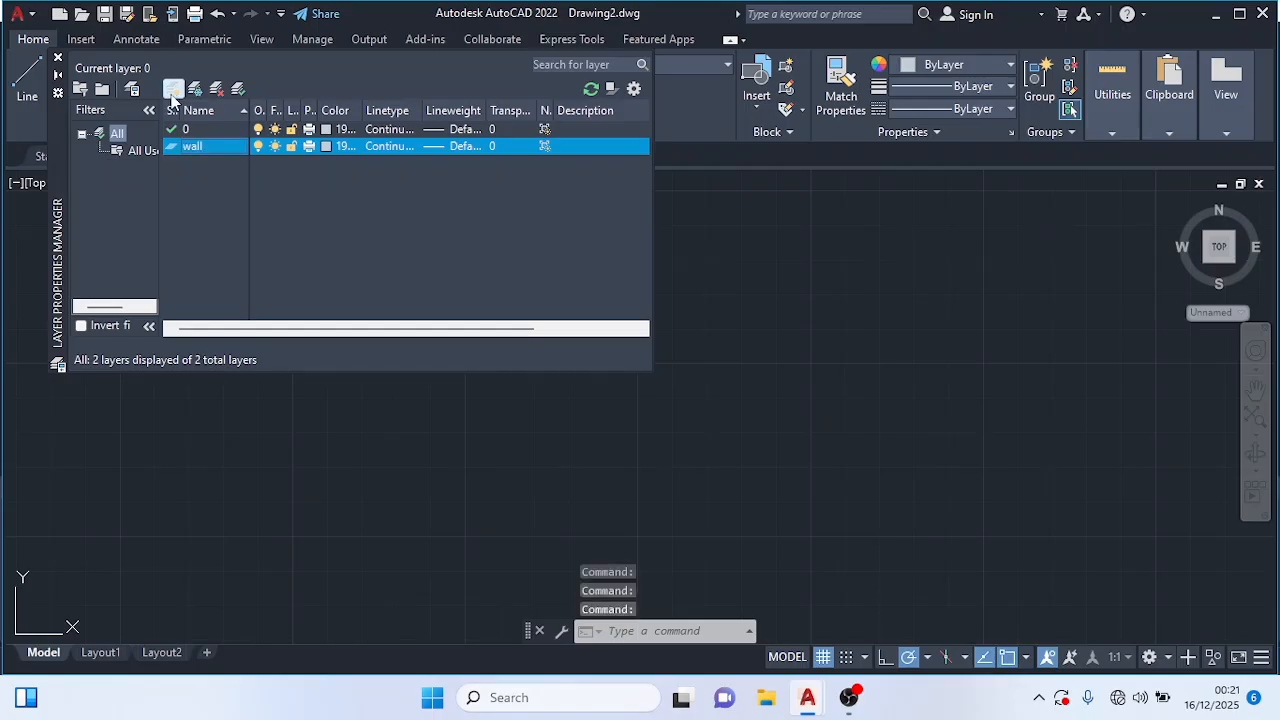
key("BackSpace")
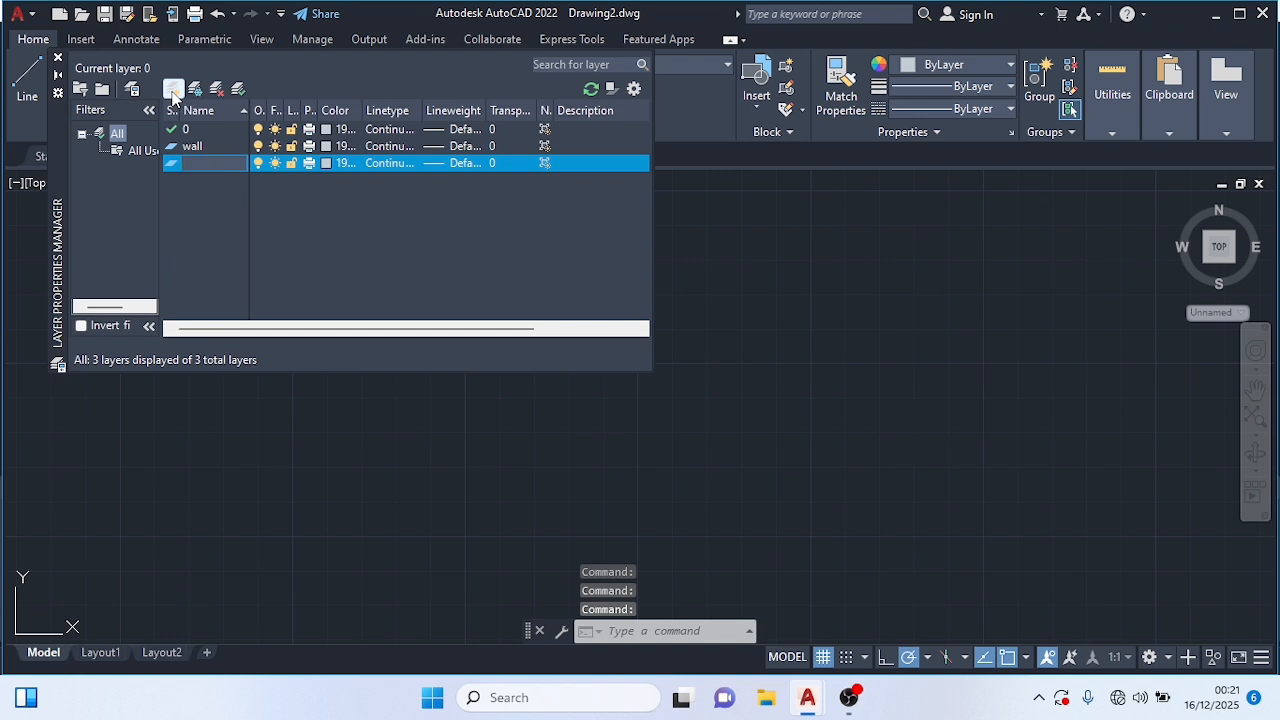
type("door")
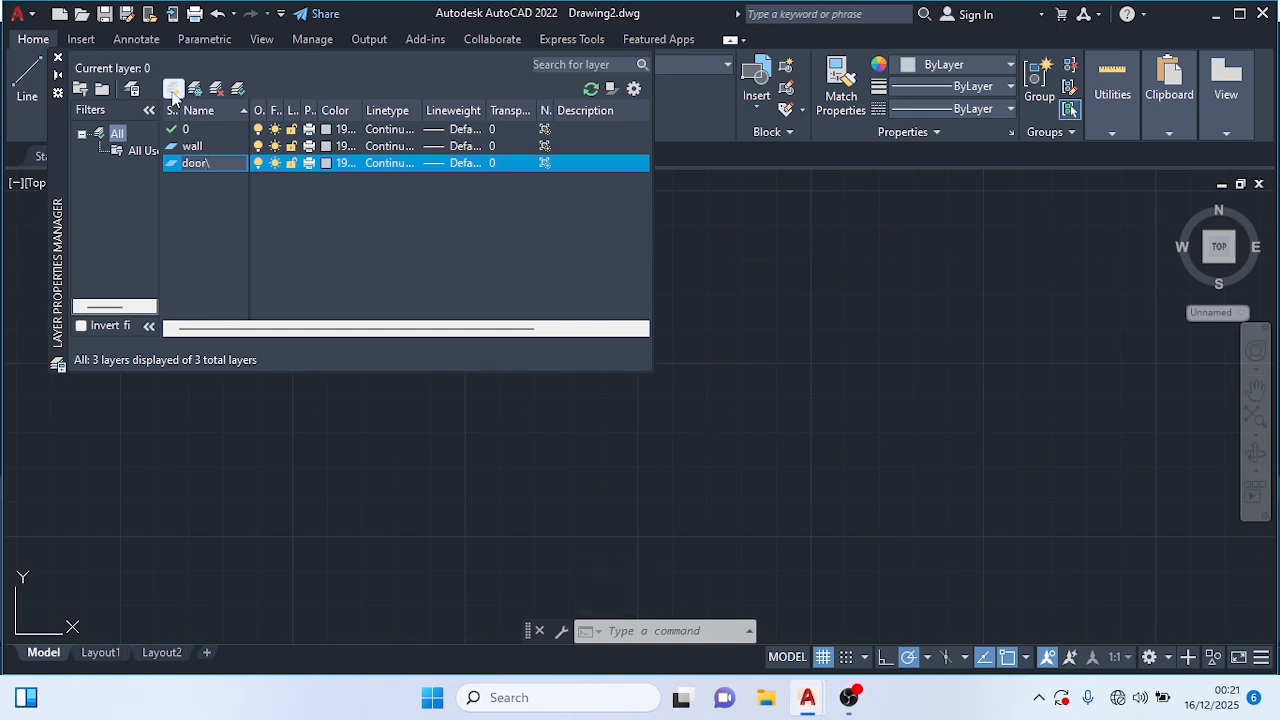
key("Return")
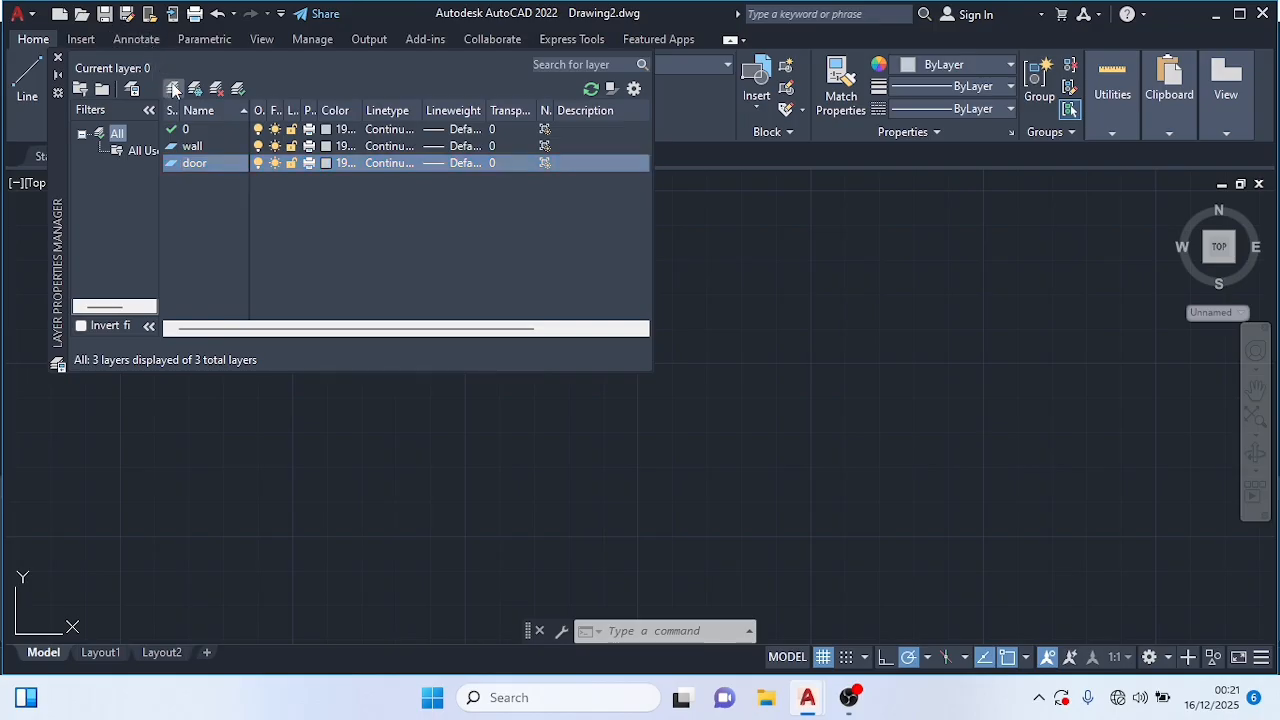
Step: Add a further layer named "window" to the layer list
left_click(173, 90)
type("wi")
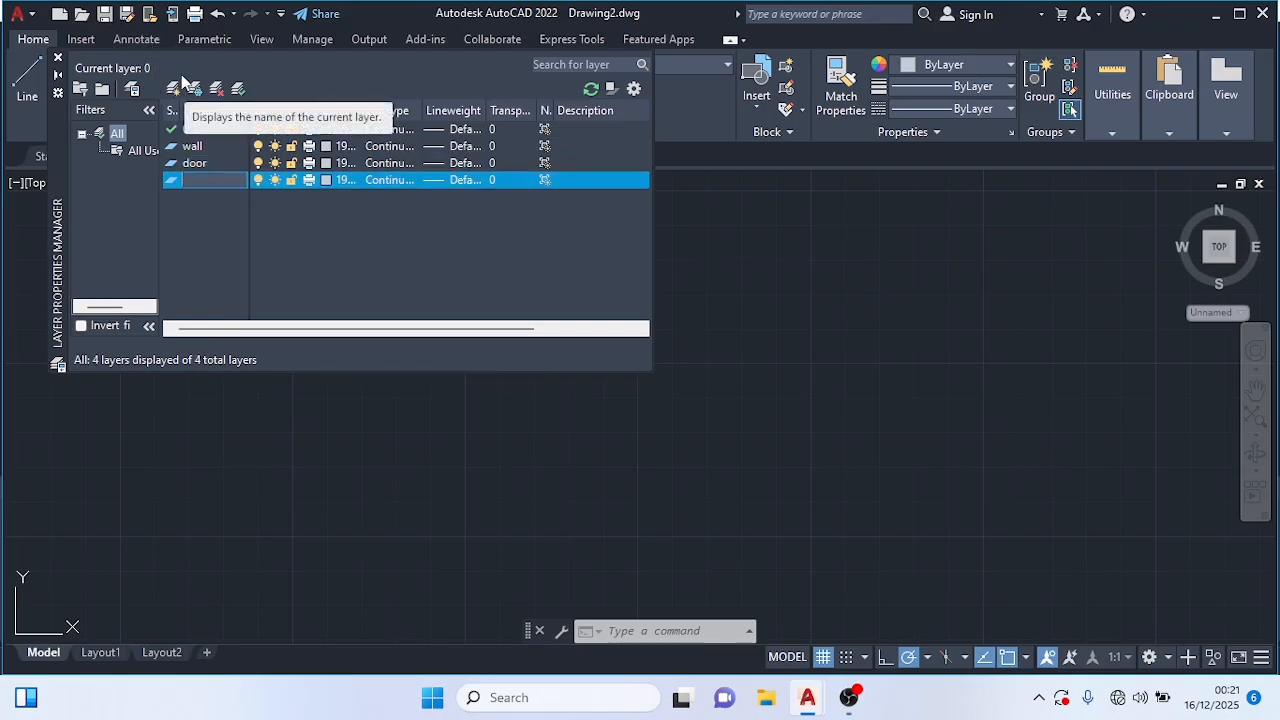
type("ndow")
key("Return")
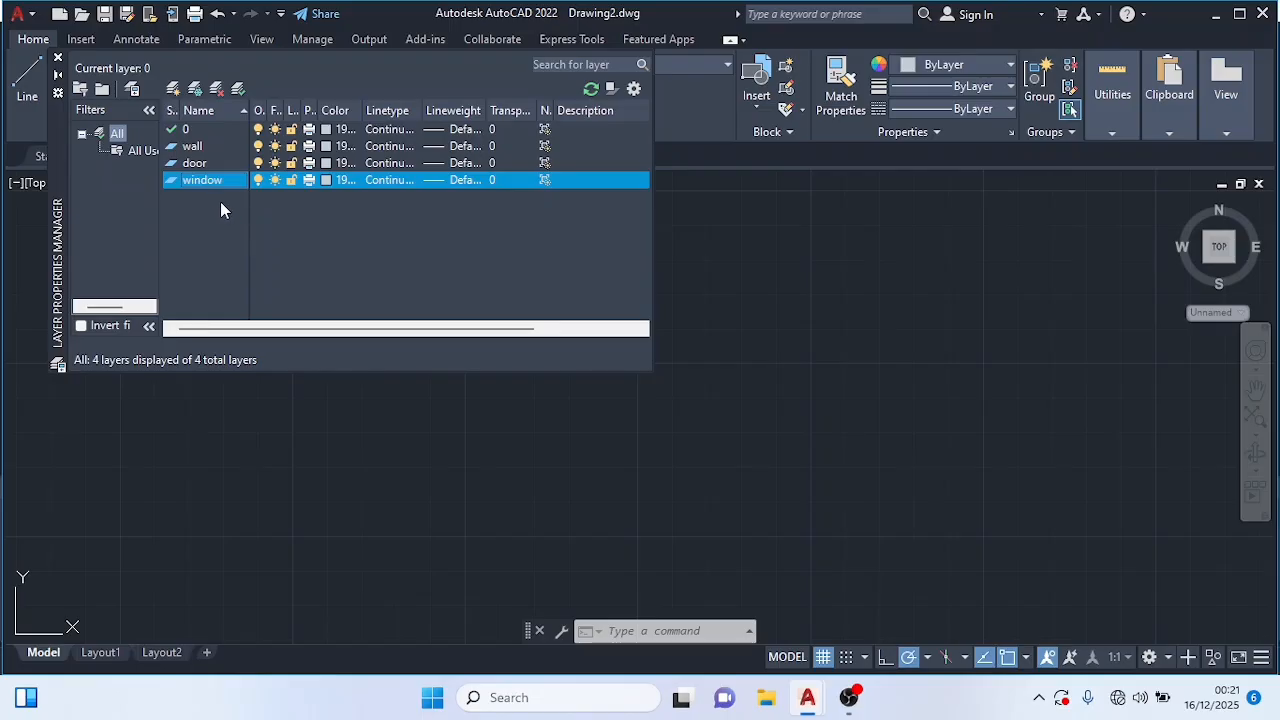
Step: Set the wall layer's color to white from the AutoCAD index colors
left_click(333, 150)
left_click(333, 148)
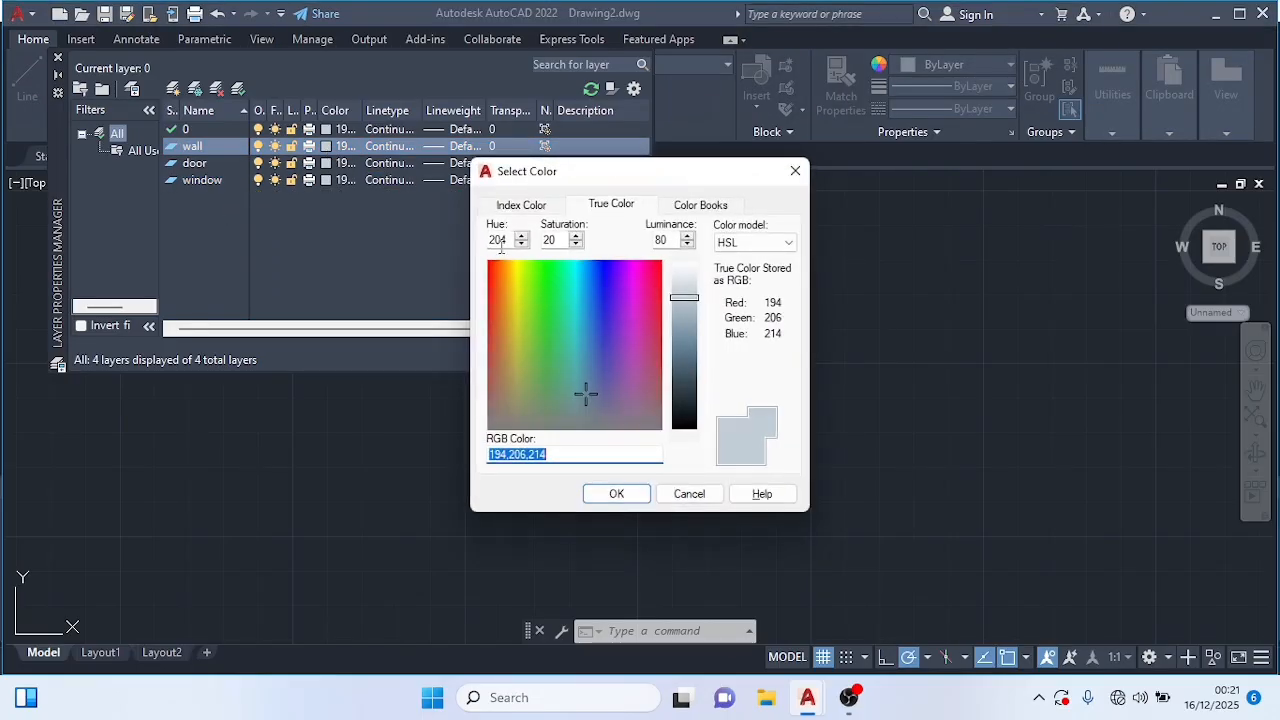
left_click(520, 205)
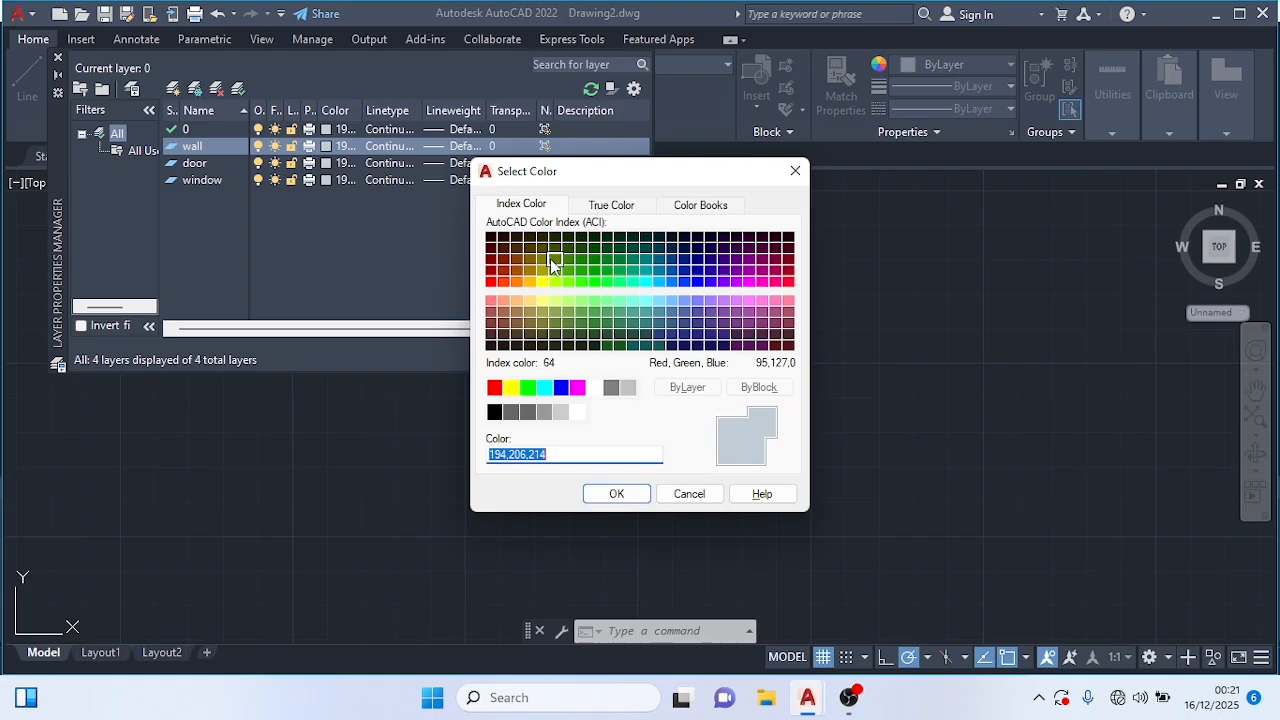
left_click(594, 387)
left_click(616, 493)
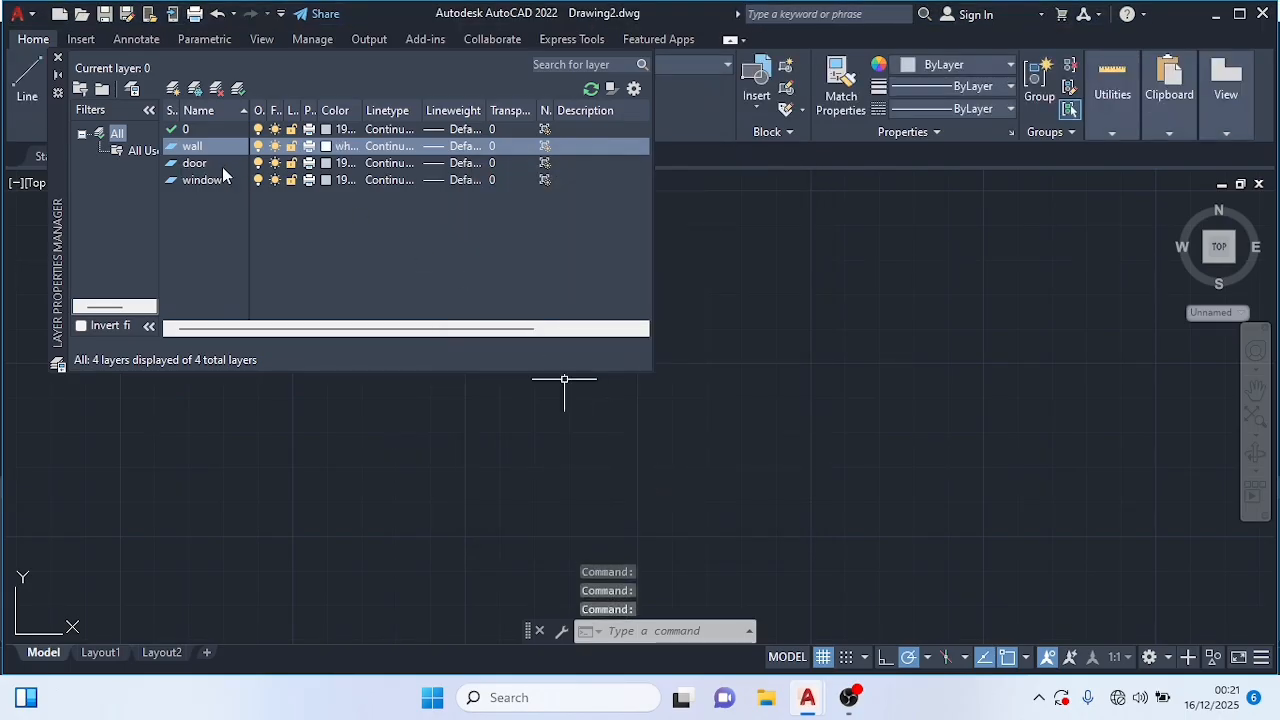
Step: Set the door layer's color to magenta from the index colors
left_click(331, 170)
left_click(333, 165)
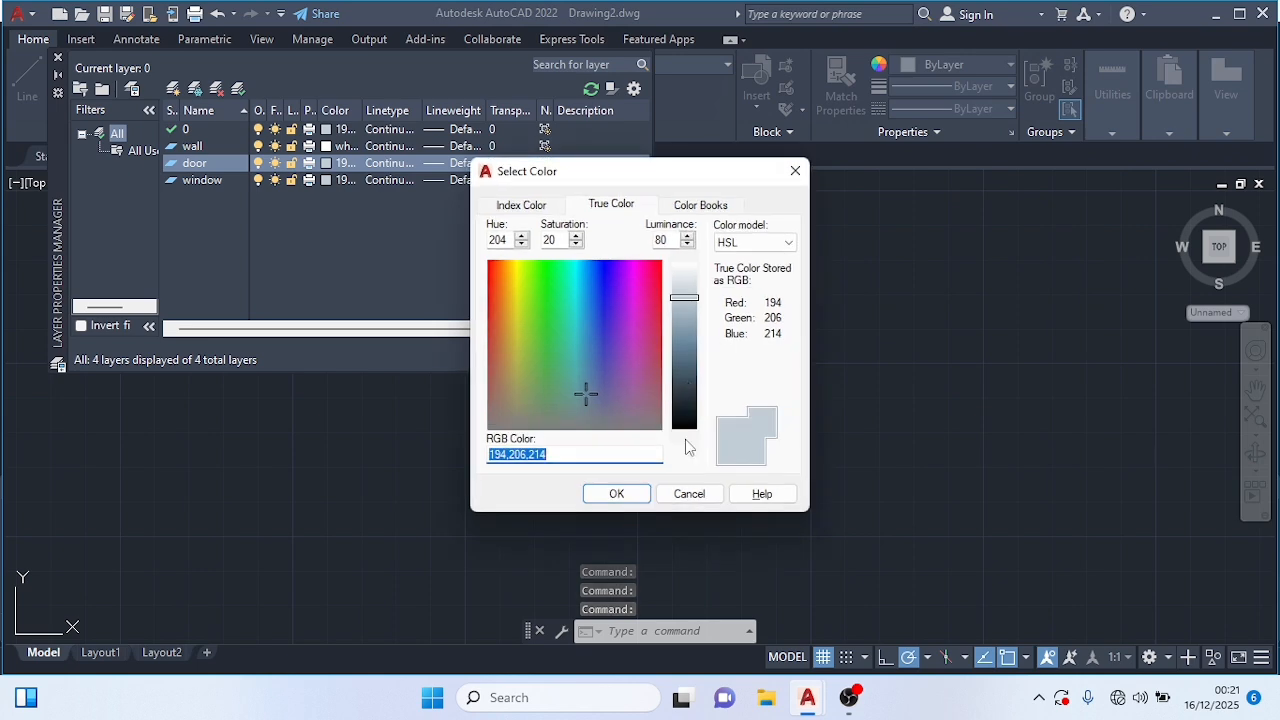
left_click(514, 205)
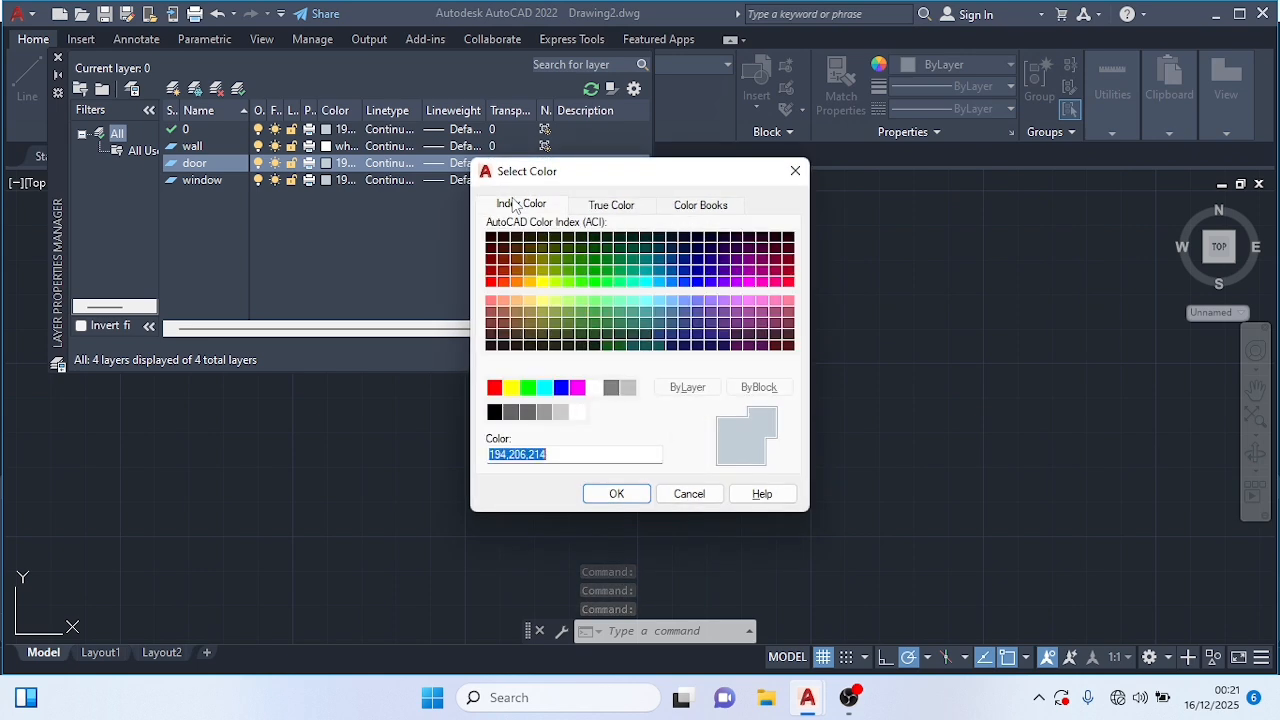
left_click(577, 387)
left_click(616, 494)
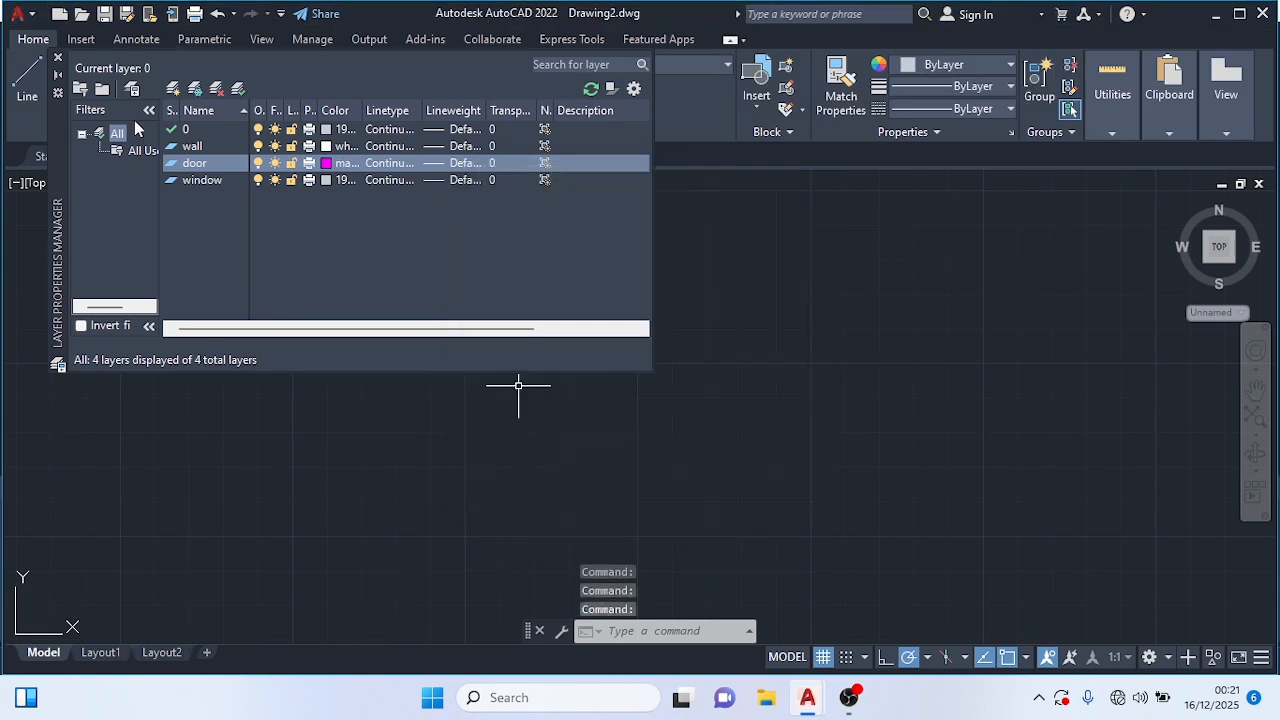
Step: Set the window layer's color to blue from the index colors and close the layer manager
left_click(333, 180)
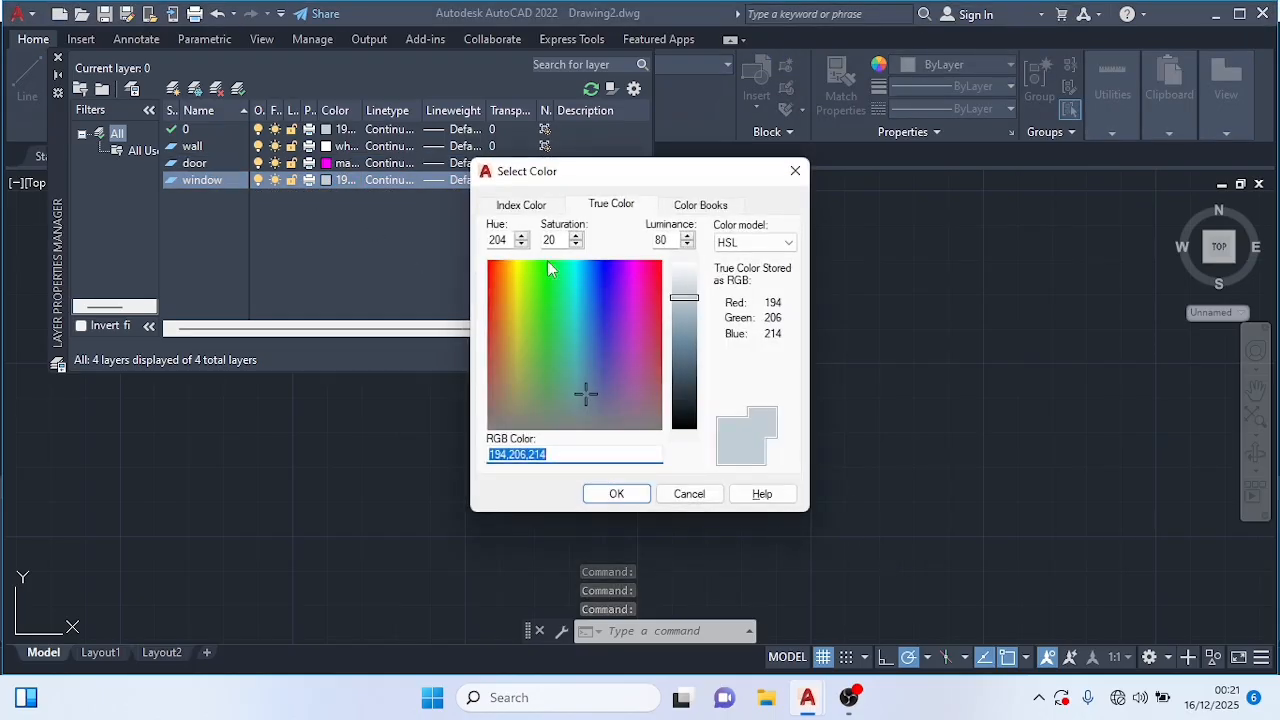
left_click(523, 205)
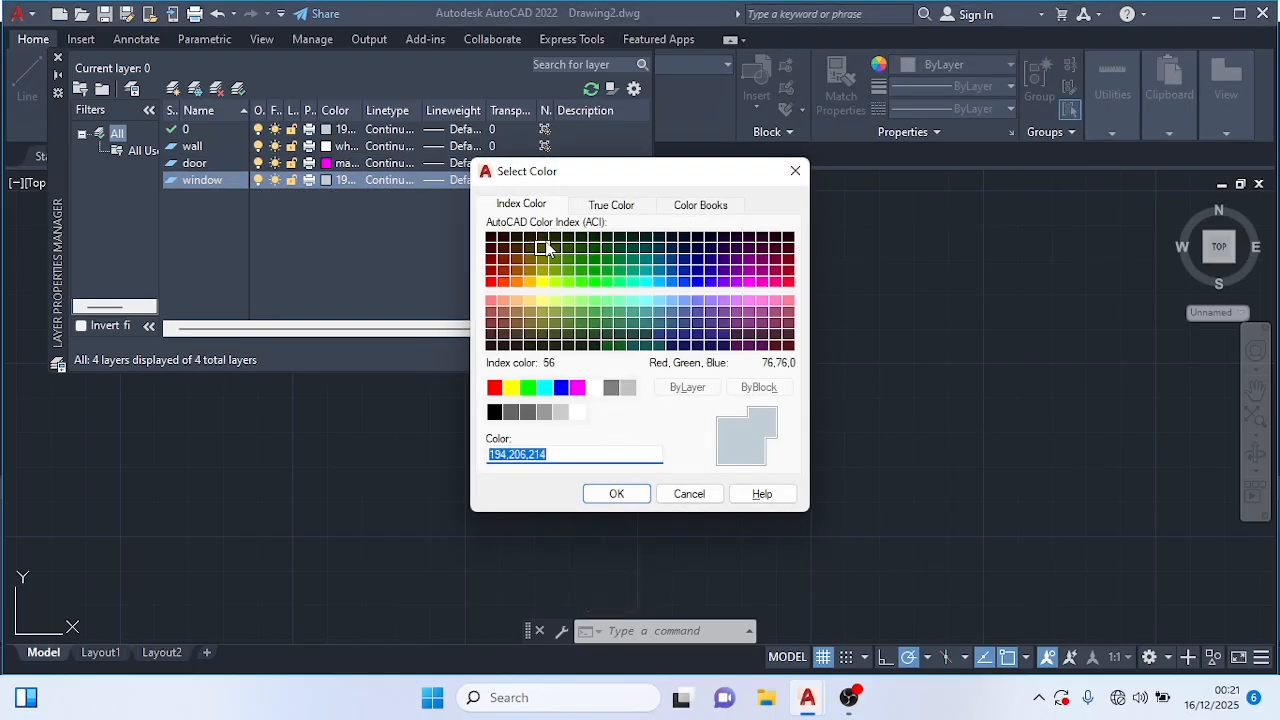
left_click(526, 206)
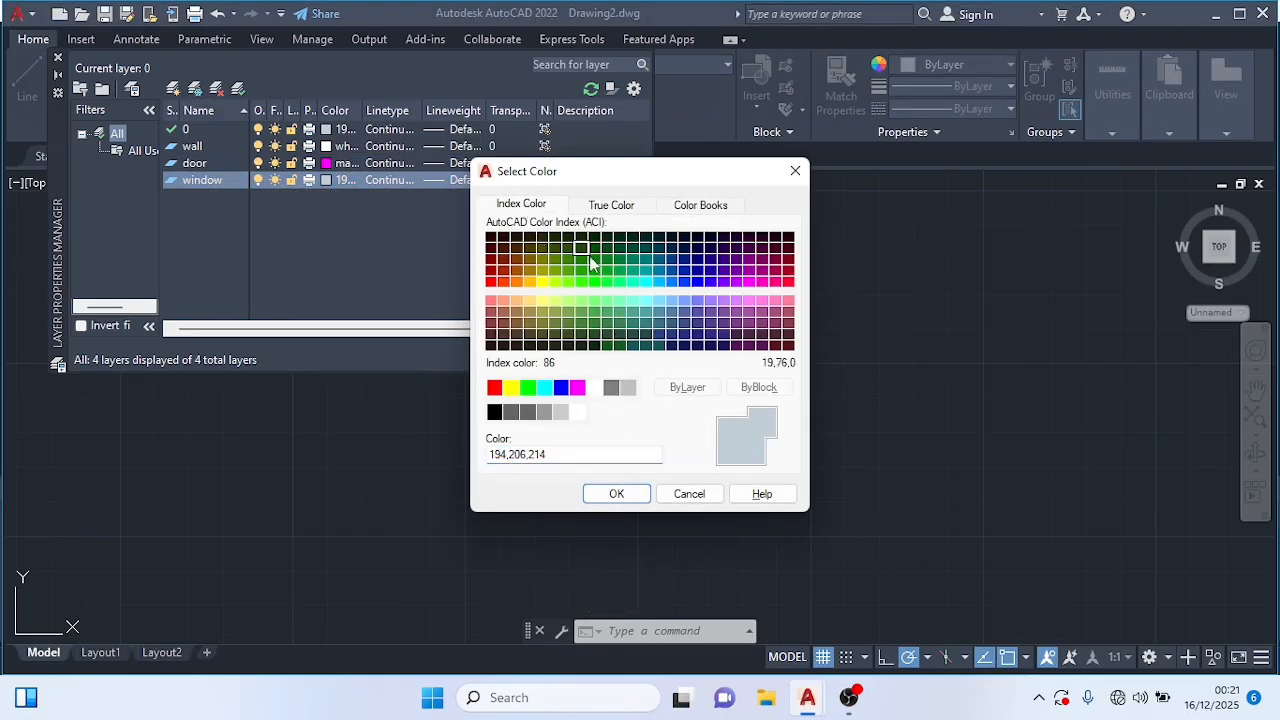
left_click(561, 388)
left_click(610, 492)
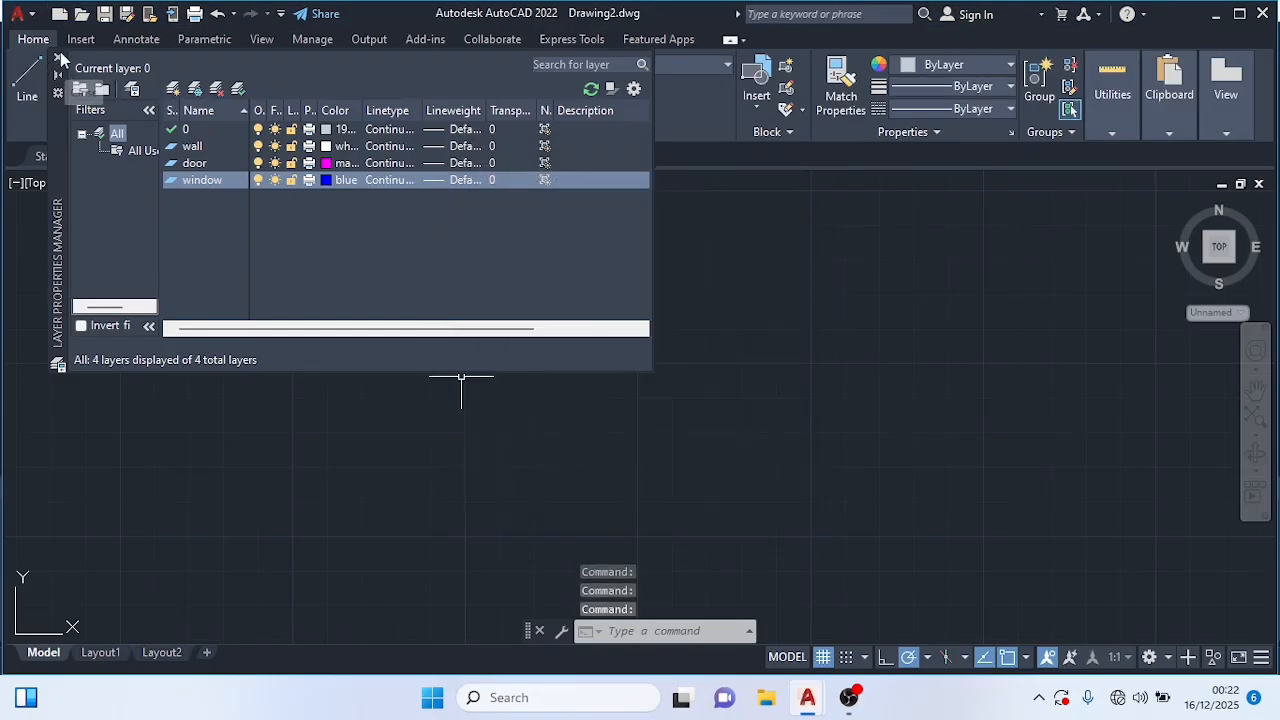
left_click(59, 59)
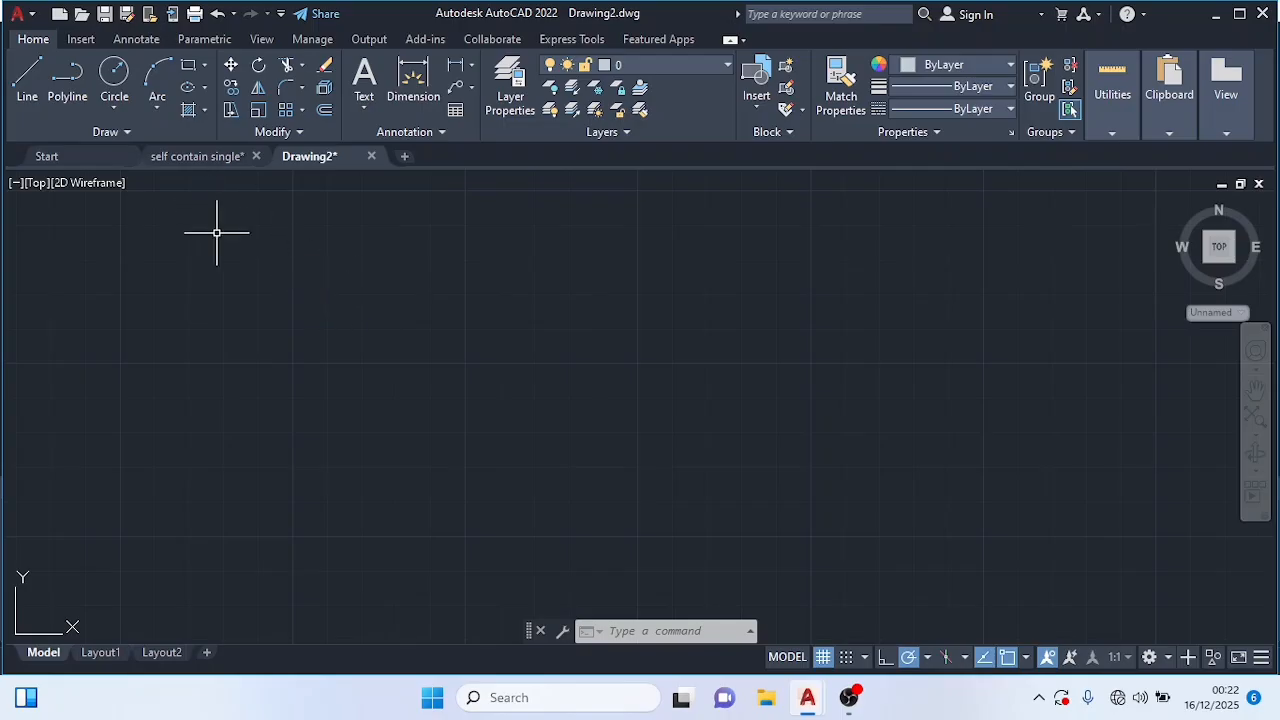
Step: Draw a rectangle 14630 wide by 7315.2 high in the empty drawing as the building outline
left_click(187, 67)
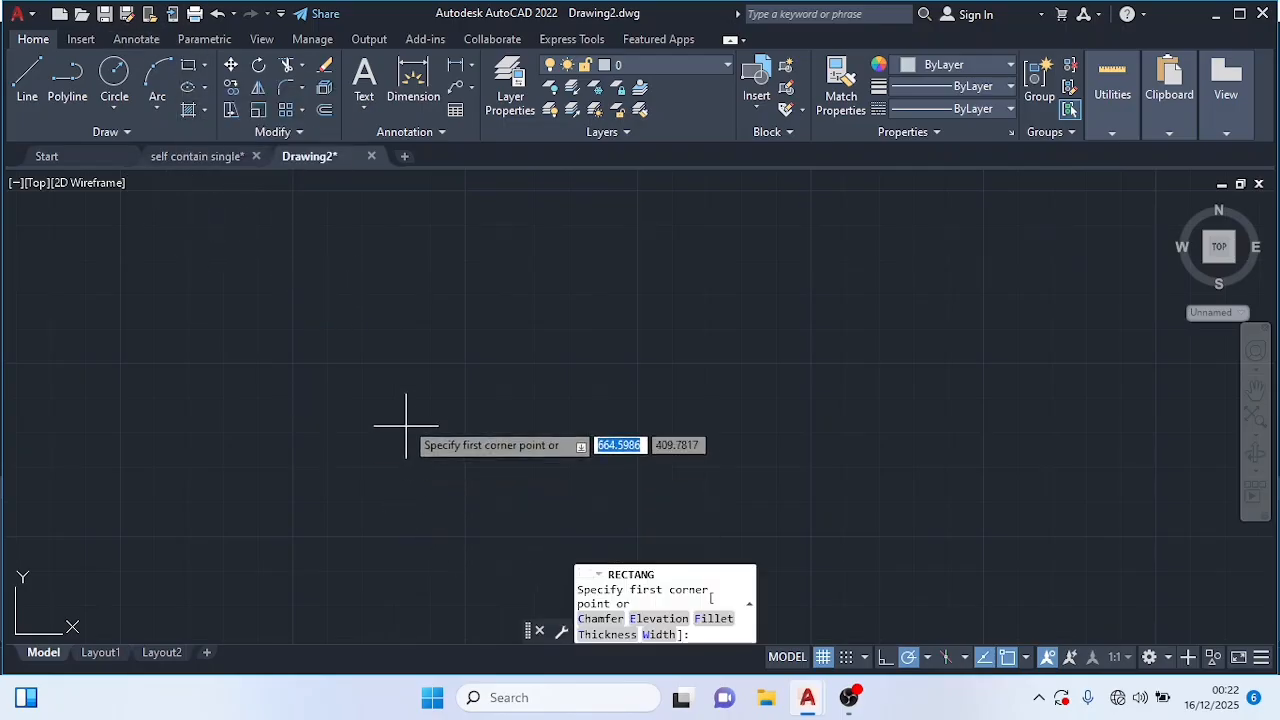
left_click(294, 193)
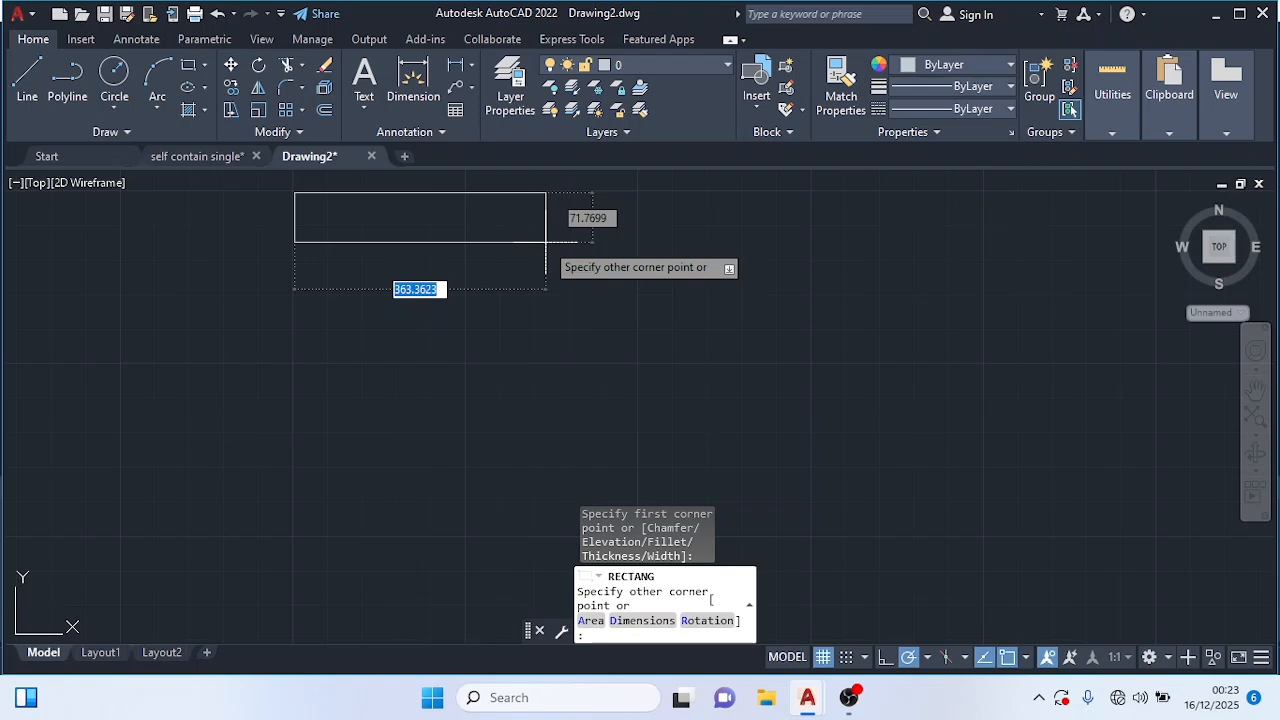
type("14")
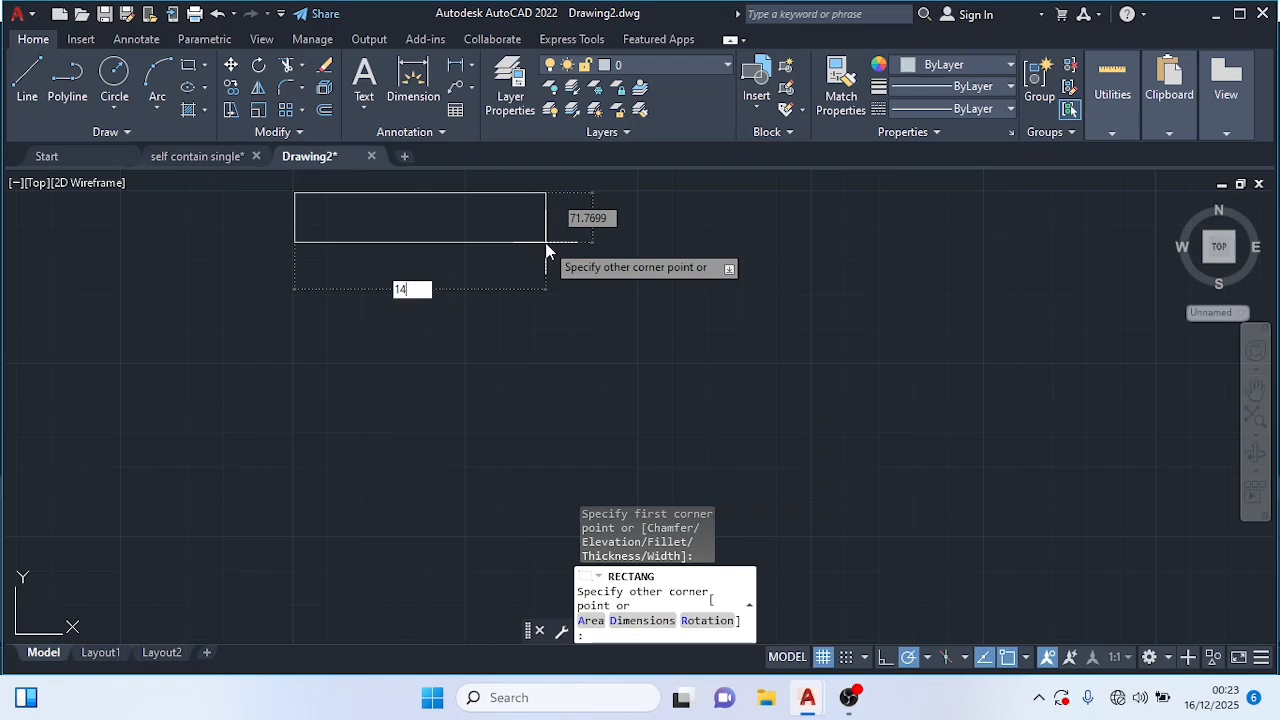
type("630")
key("Tab")
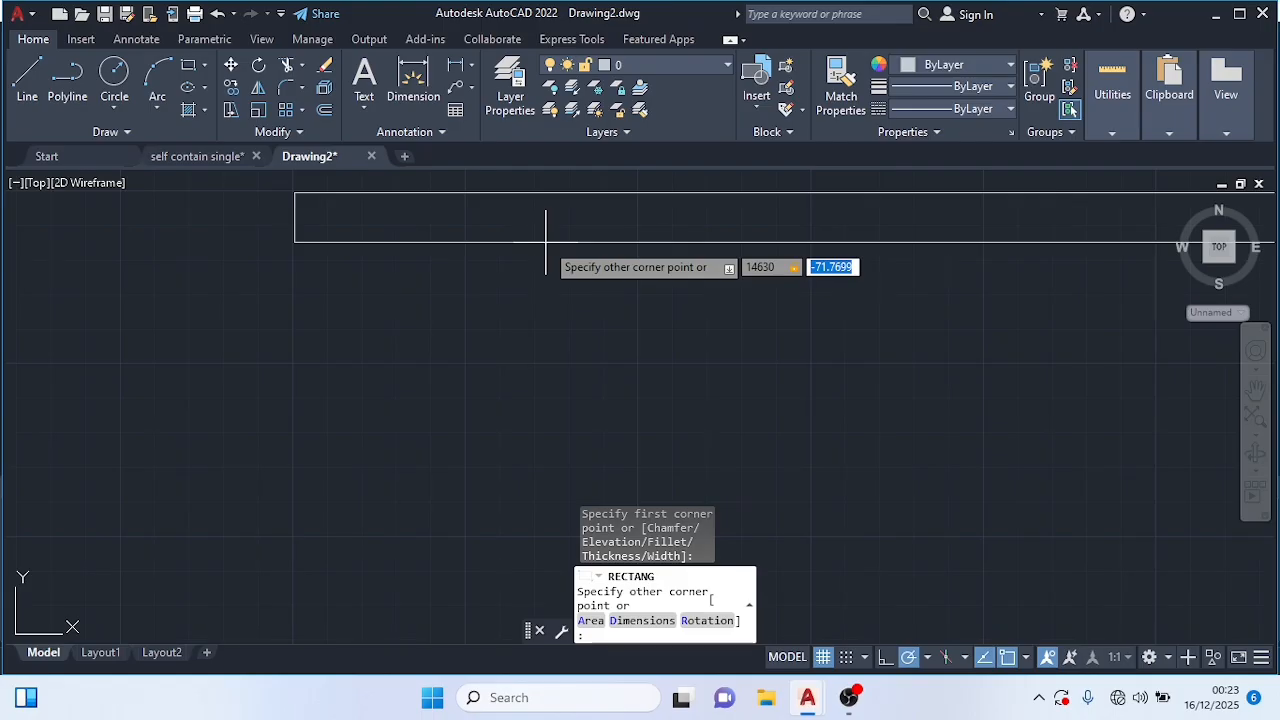
type("7")
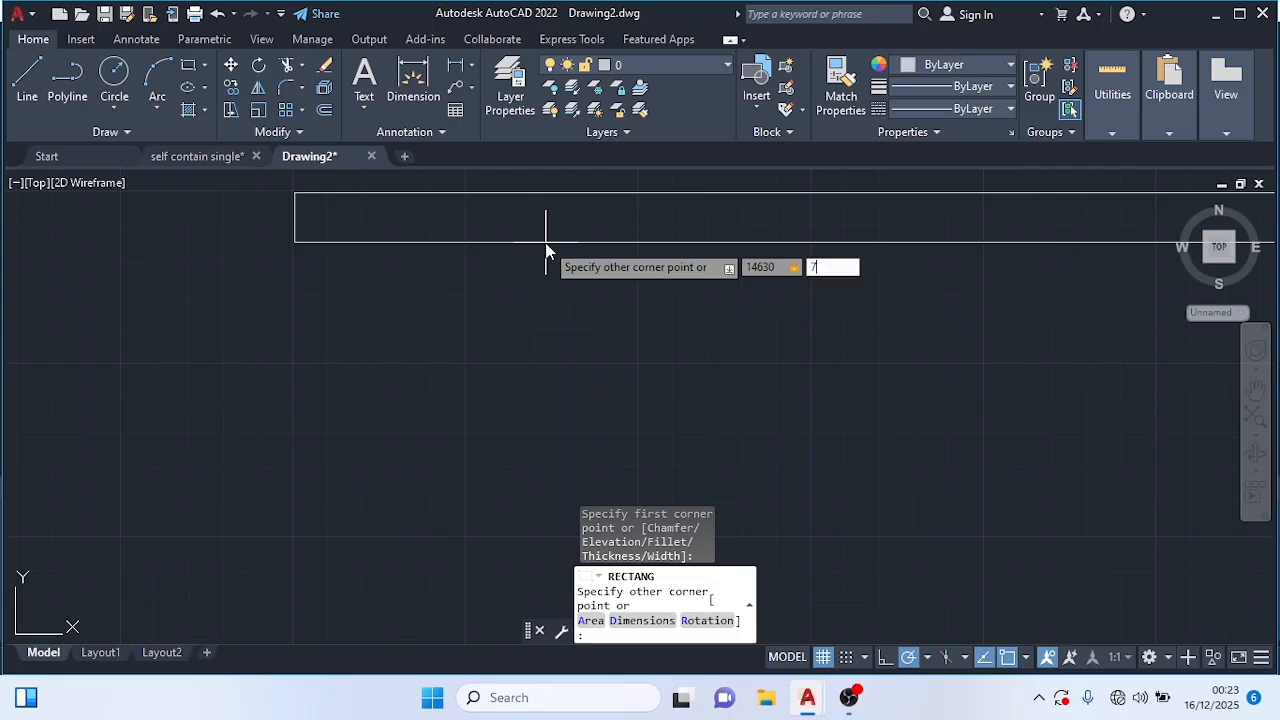
type("315.2")
key("Return")
scroll(509, 289, "down", 3)
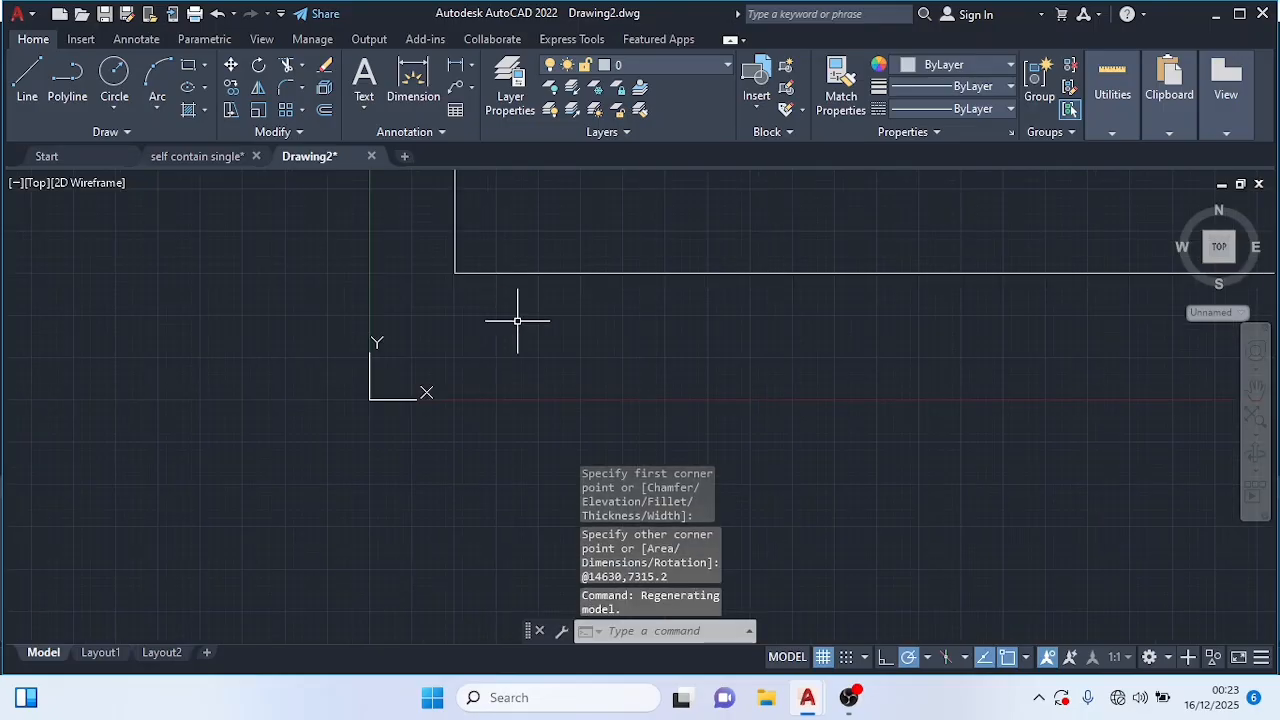
scroll(569, 357, "down", 2)
middle_click_drag(513, 393, 6, 591)
scroll(46, 546, "down", 5)
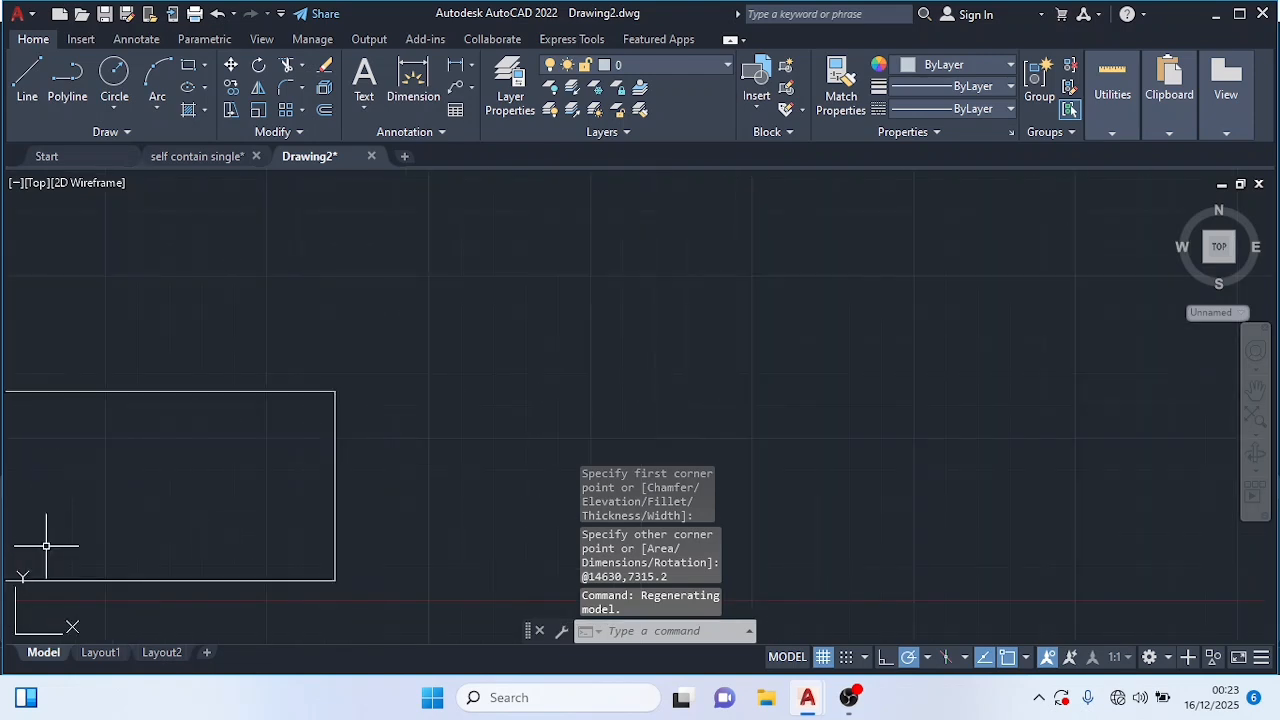
Step: Move the UCS origin diagonally down and away from the building outline's lower-left corner
middle_click_drag(97, 514, 433, 350)
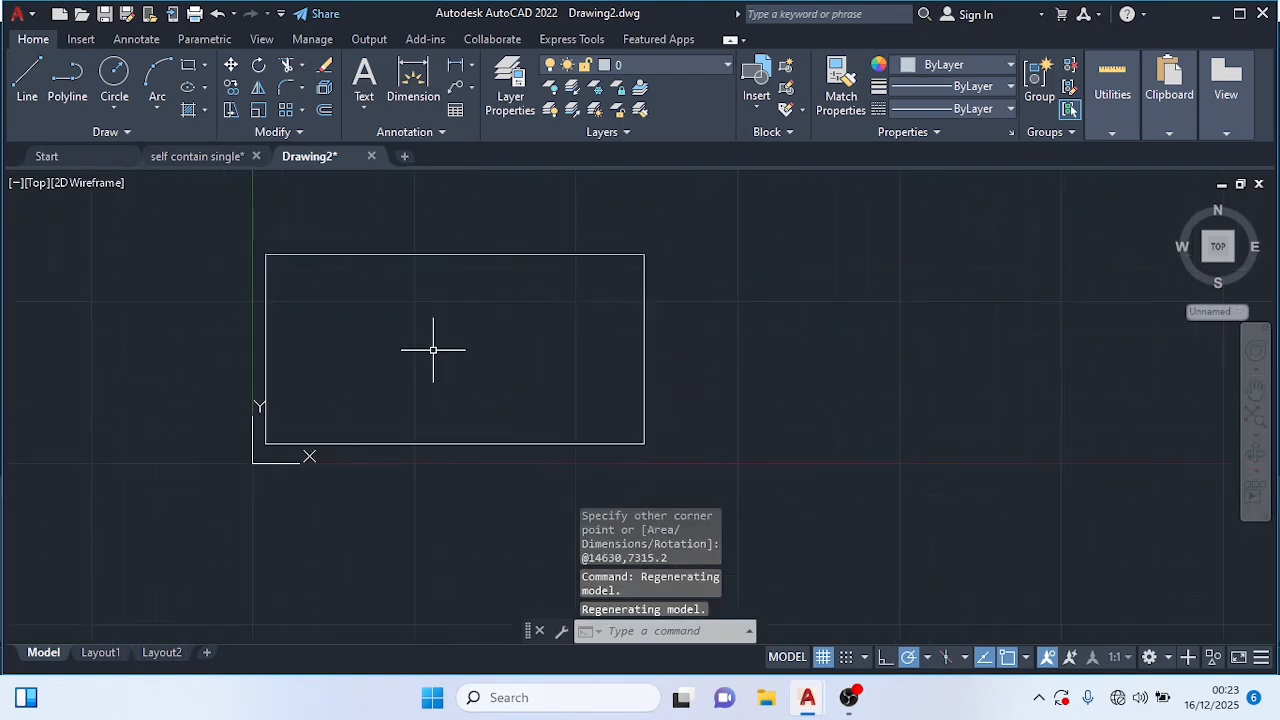
scroll(433, 350, "up", 2)
left_click(146, 530)
left_click_drag(146, 530, 25, 623)
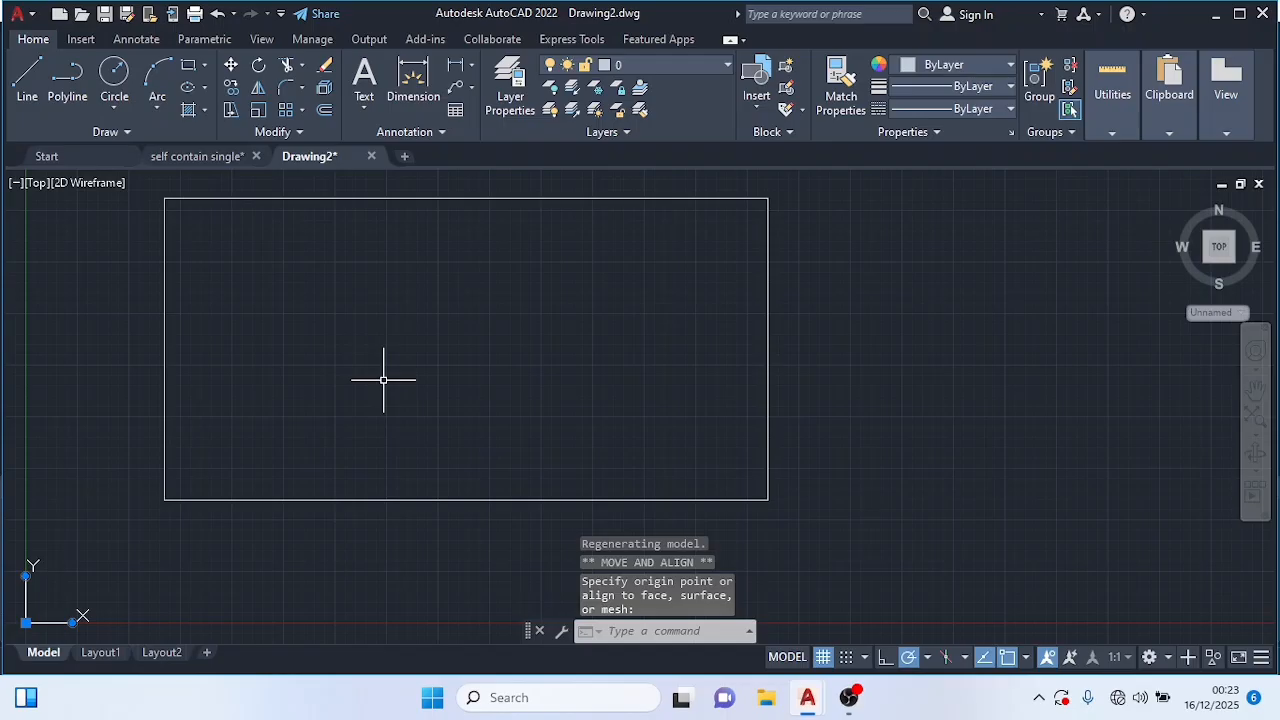
key("Escape")
key("Escape")
Step: Offset the building outline outward by 225 to form the external wall thickness
mouse_move(394, 378)
middle_mouse_down()
mouse_move(403, 394)
mouse_move(486, 410)
middle_mouse_up()
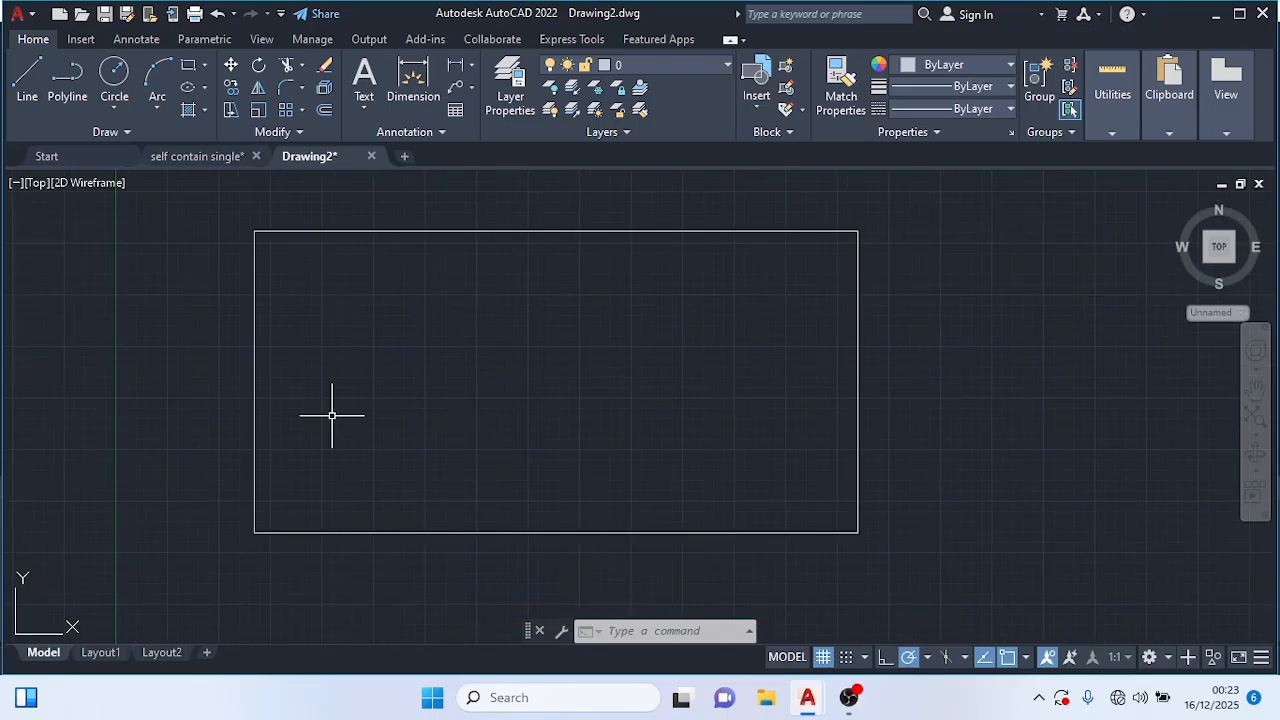
type("O")
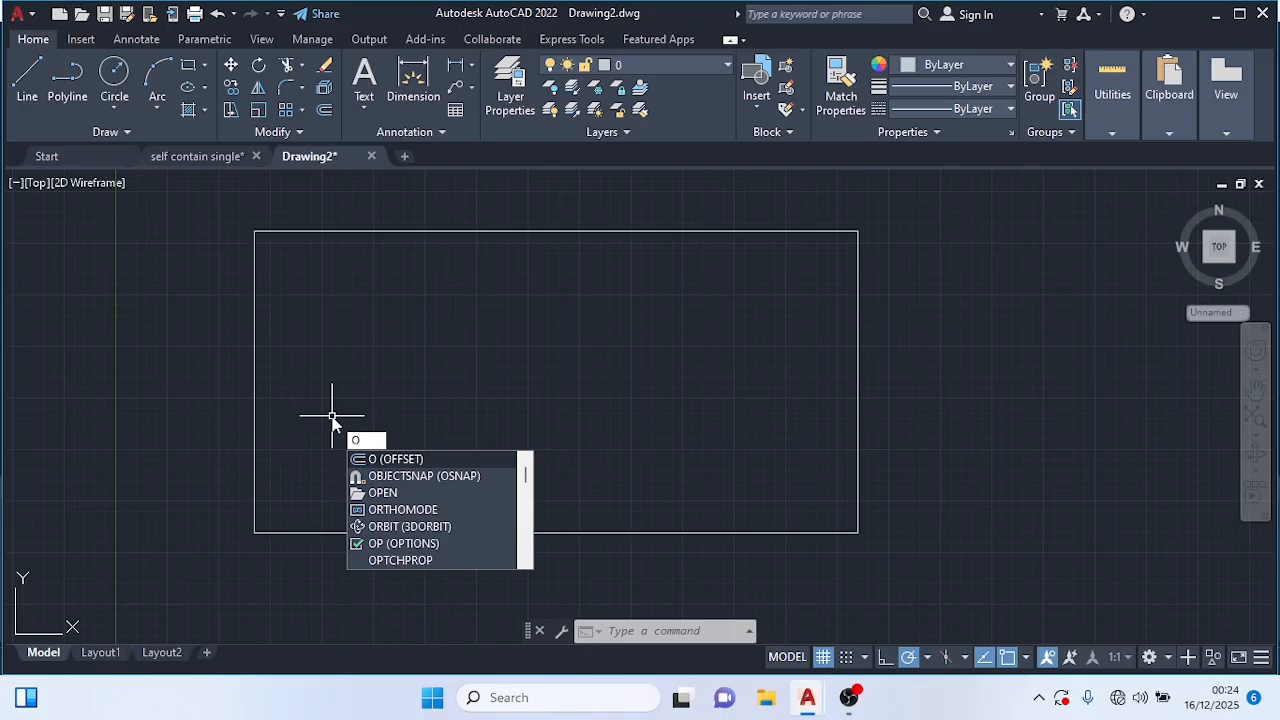
type("F")
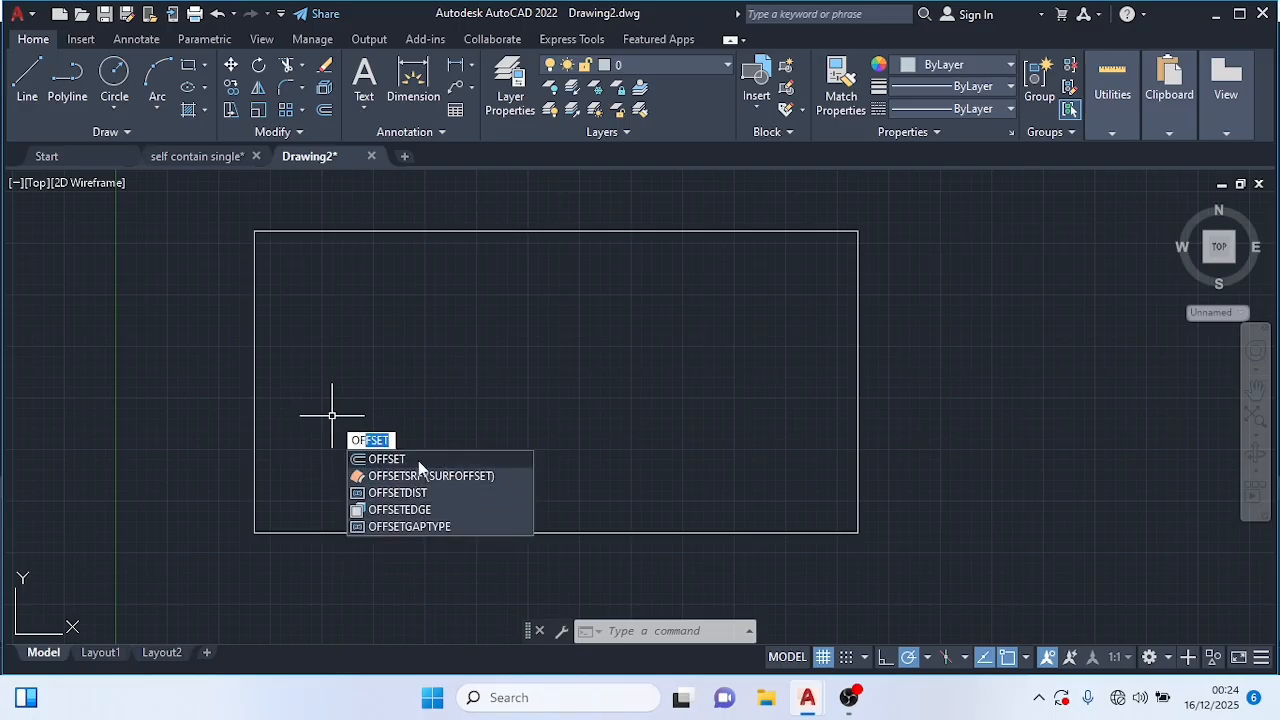
key("Return")
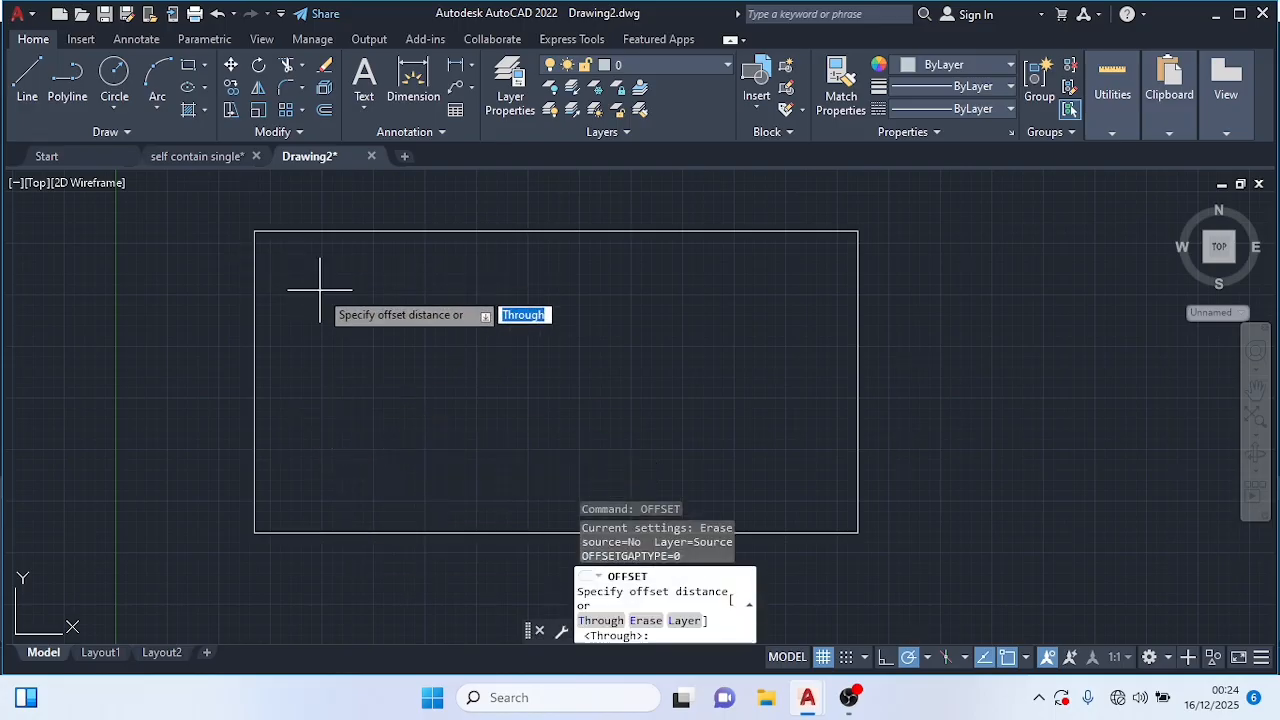
type("22")
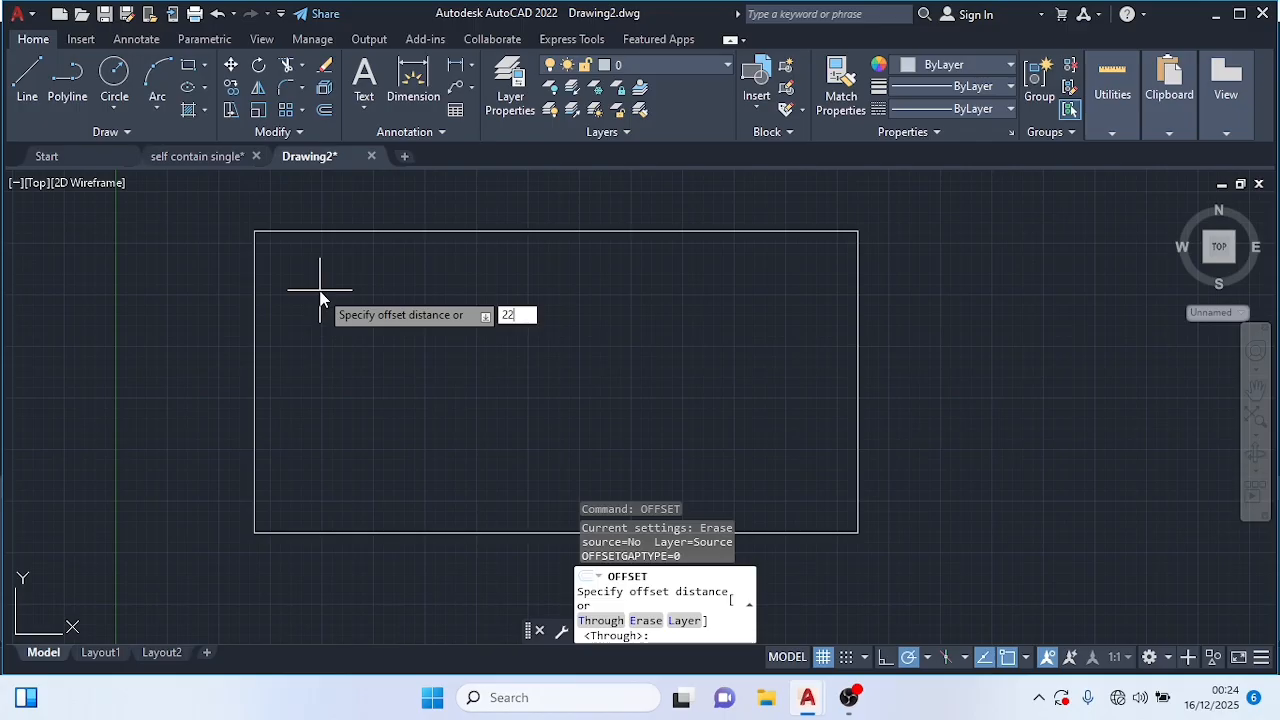
type("5")
key("Return")
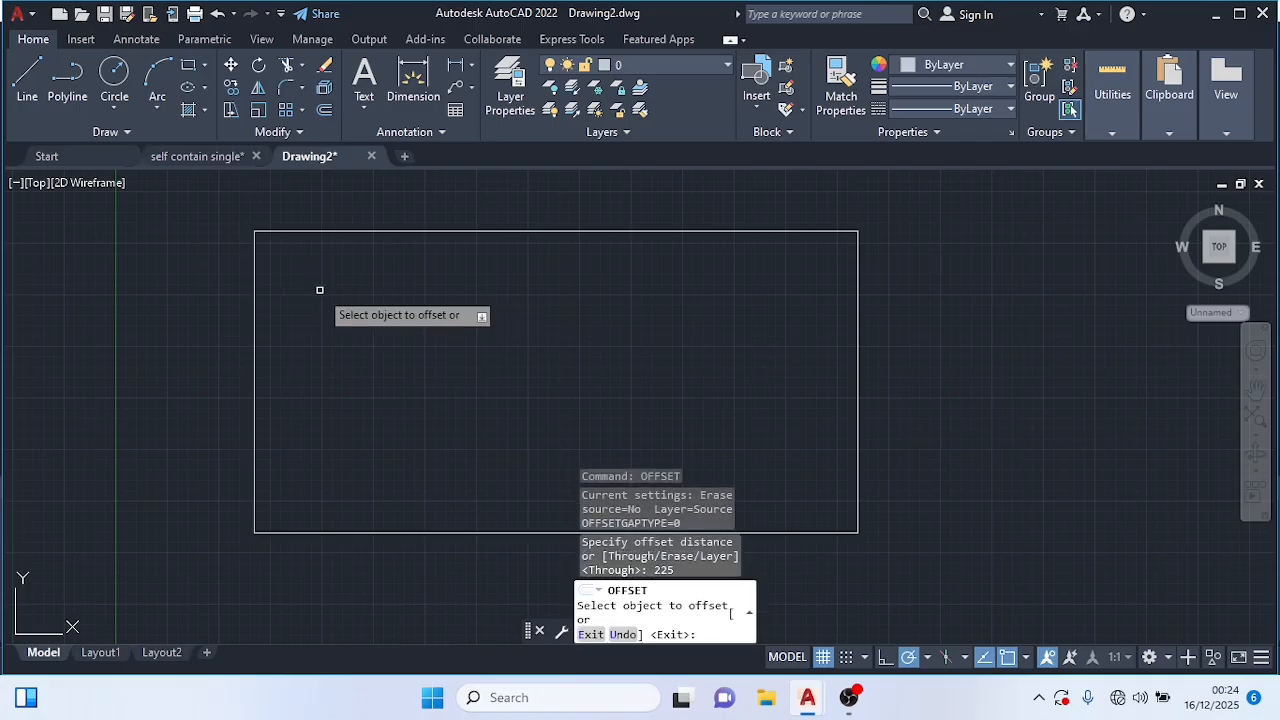
left_click(325, 229)
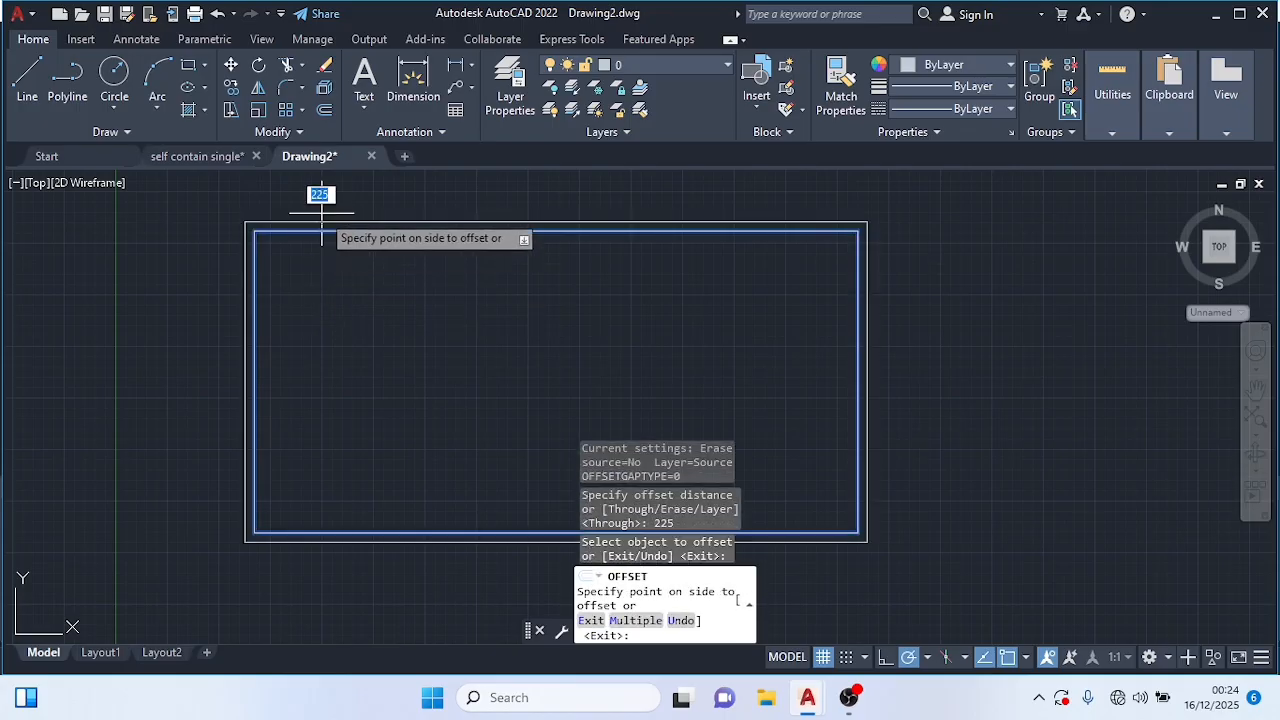
left_click(324, 202)
key("Escape")
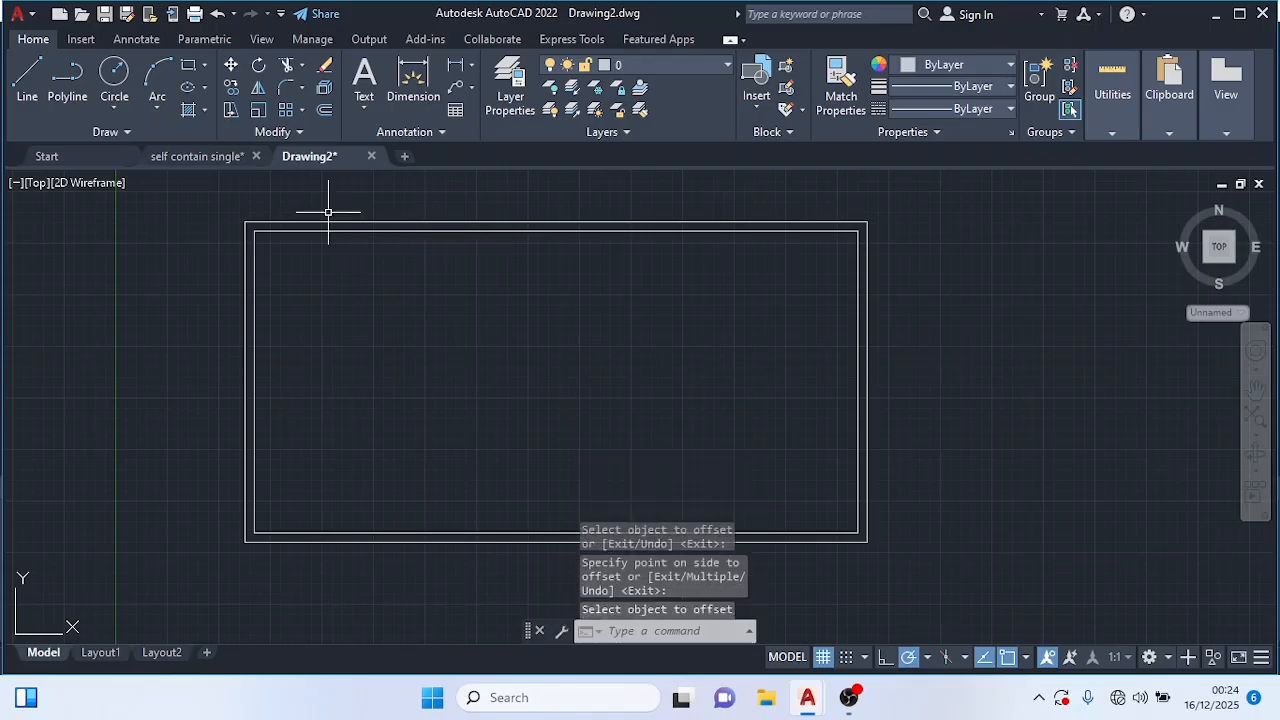
Step: Draw a line 3657.6 up from the inner lower-left wall corner, continuing horizontally across to the right wall's outer face
type("l")
key("Return")
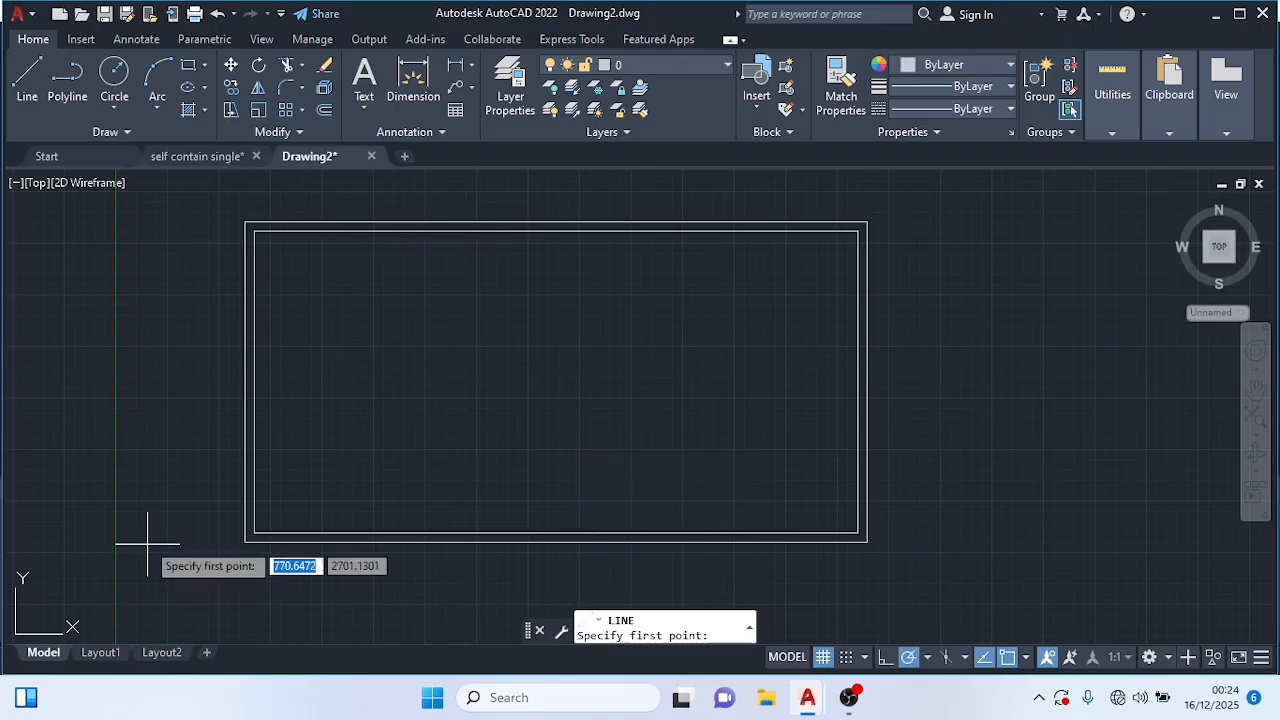
left_click(254, 532)
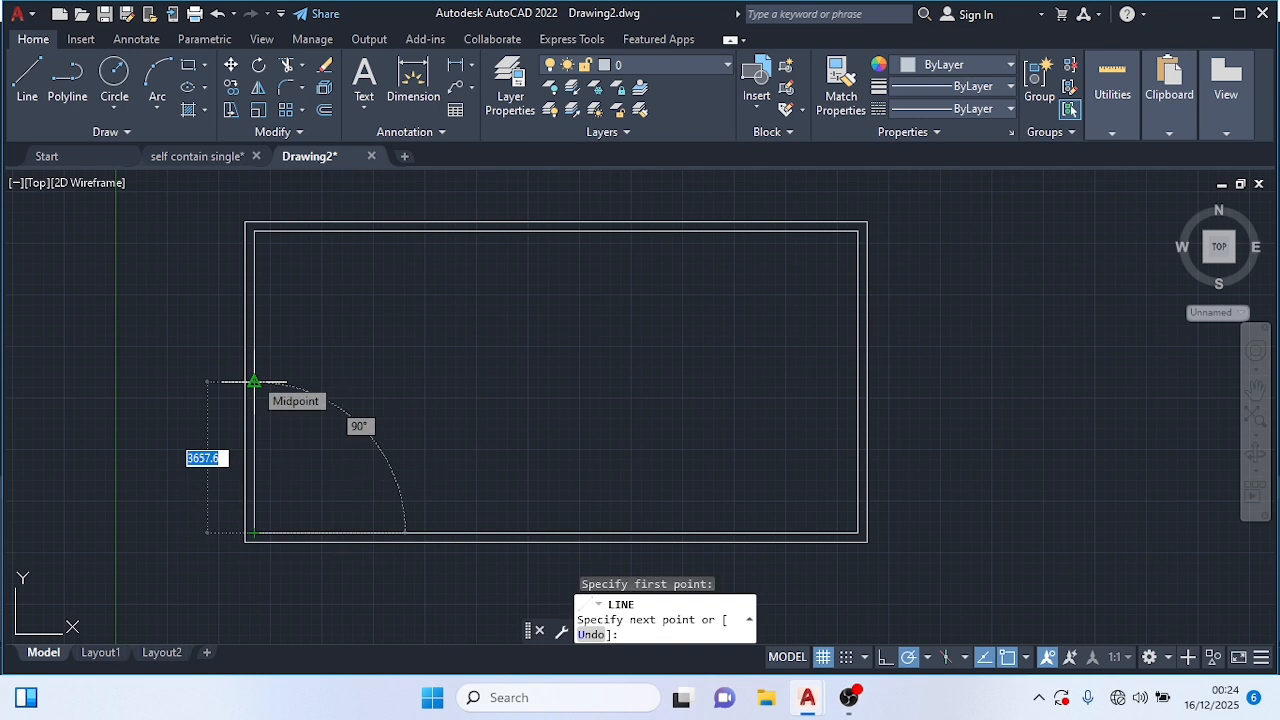
type("36")
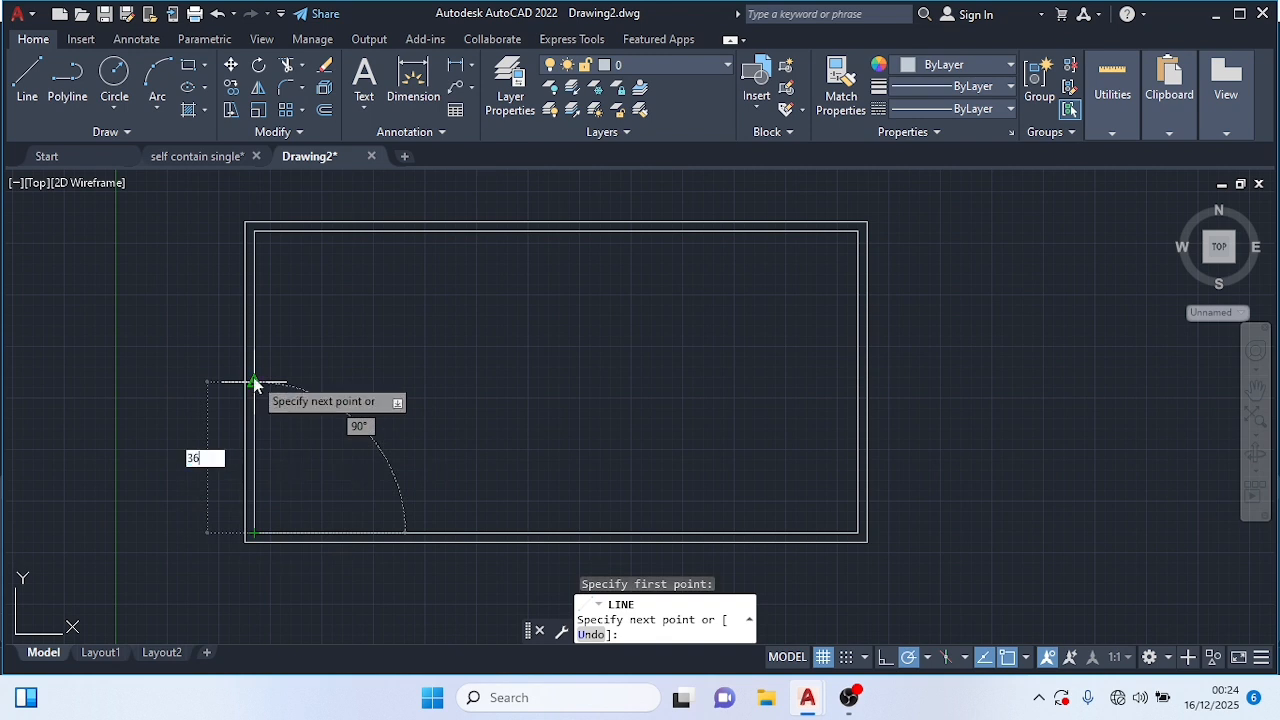
type("57.6")
key("Return")
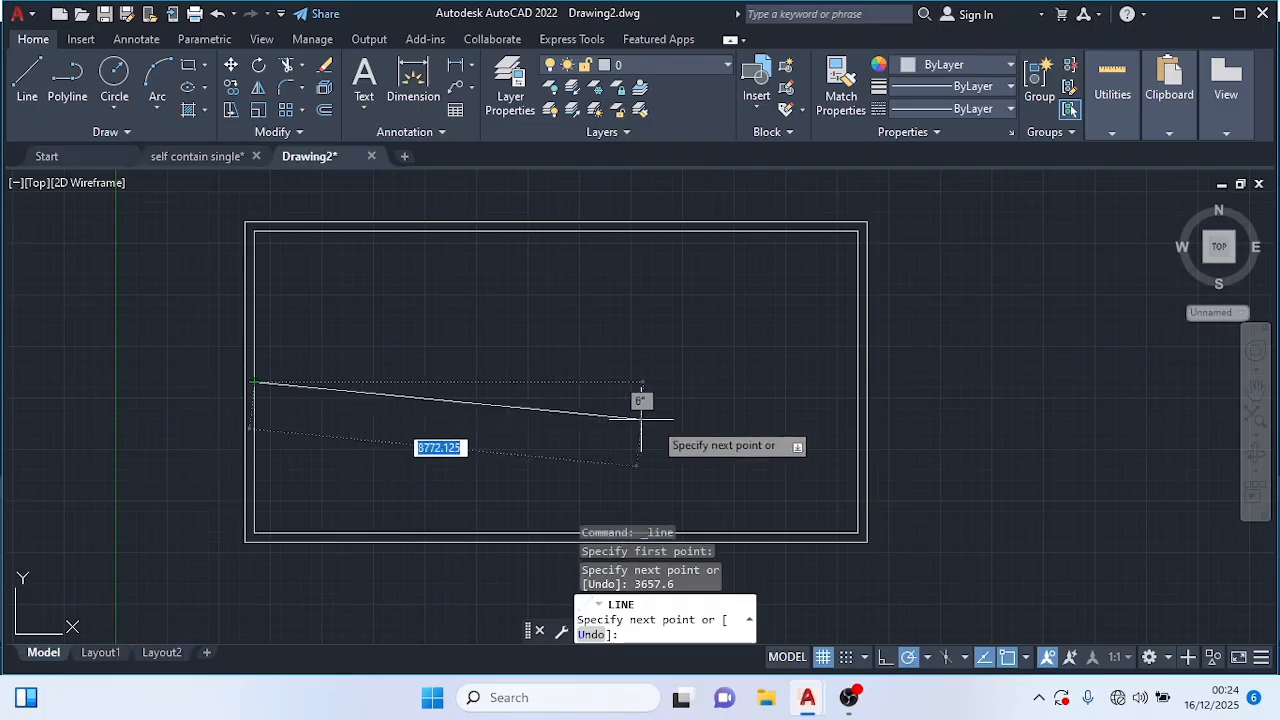
left_click(866, 381)
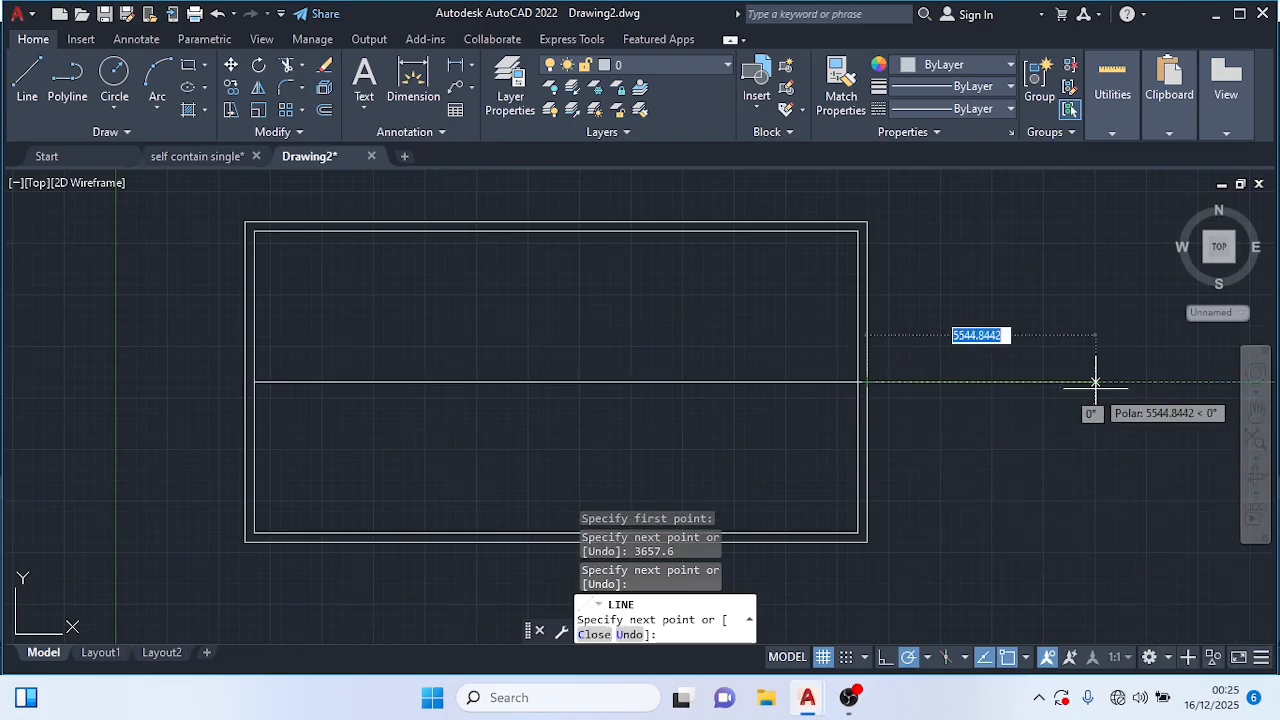
key("Escape")
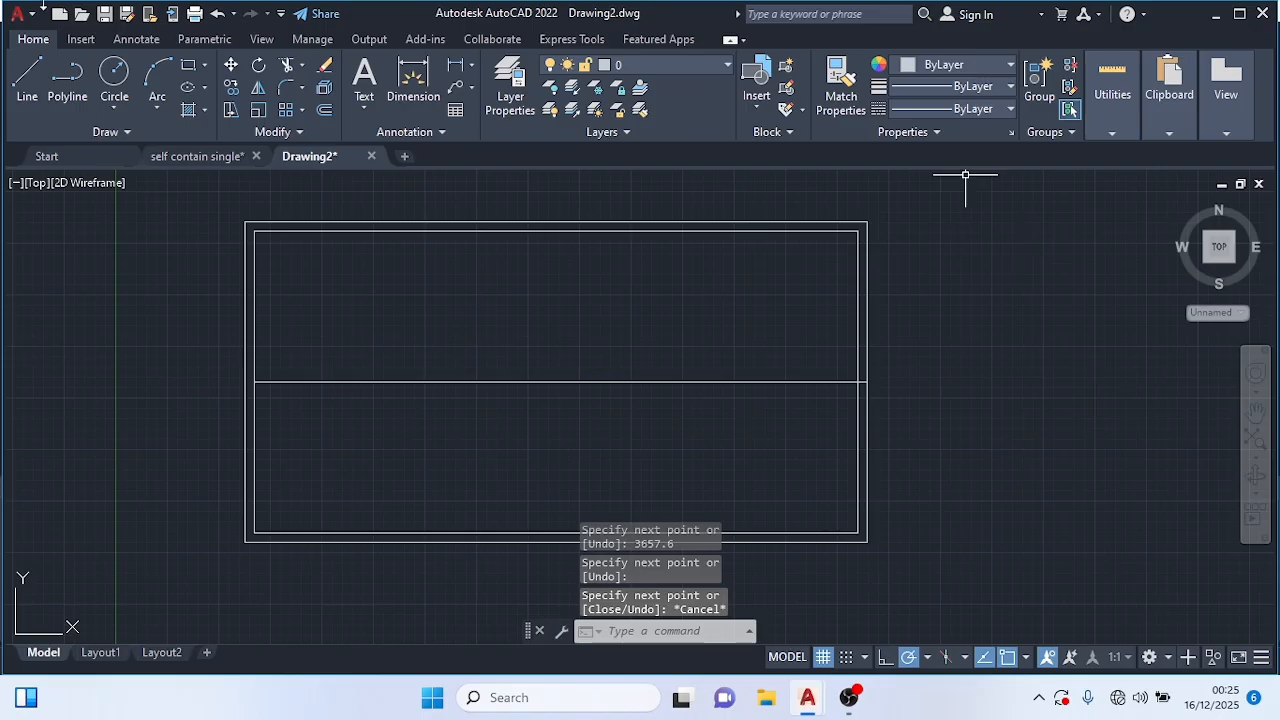
Step: Offset the horizontal dividing line upward by 225 to give the middle wall its thickness
left_click(327, 110)
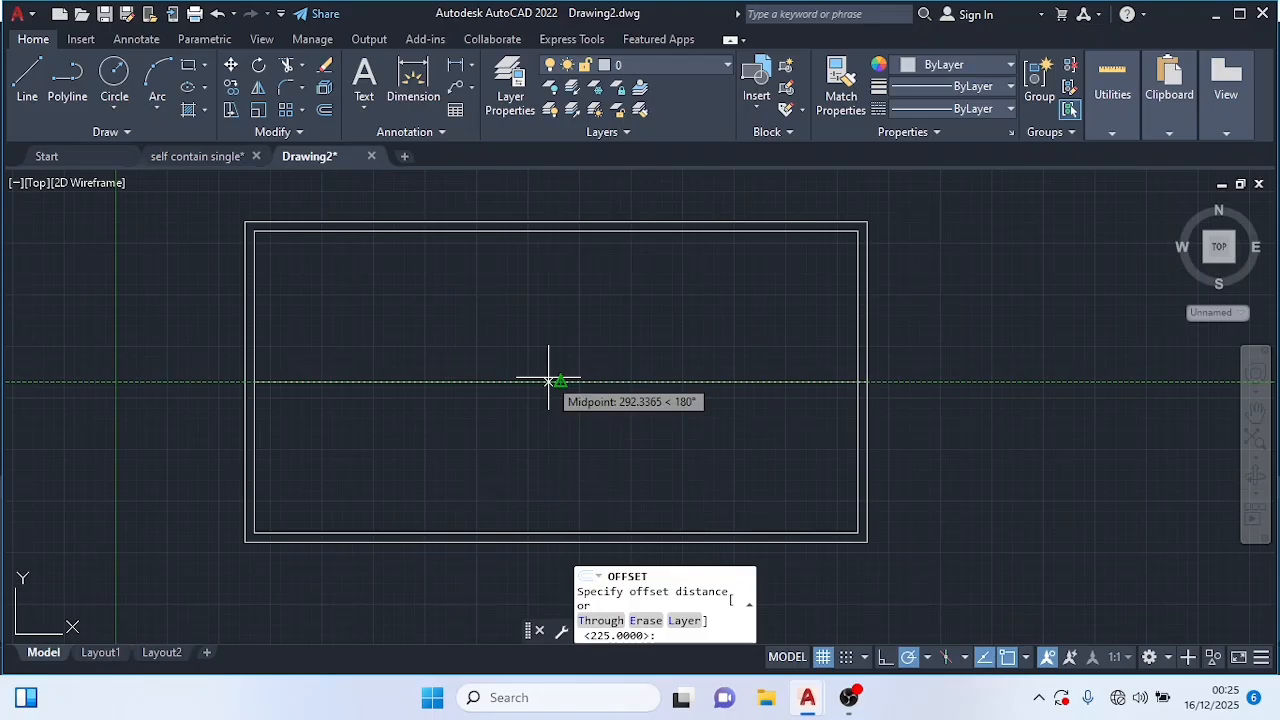
key("Return")
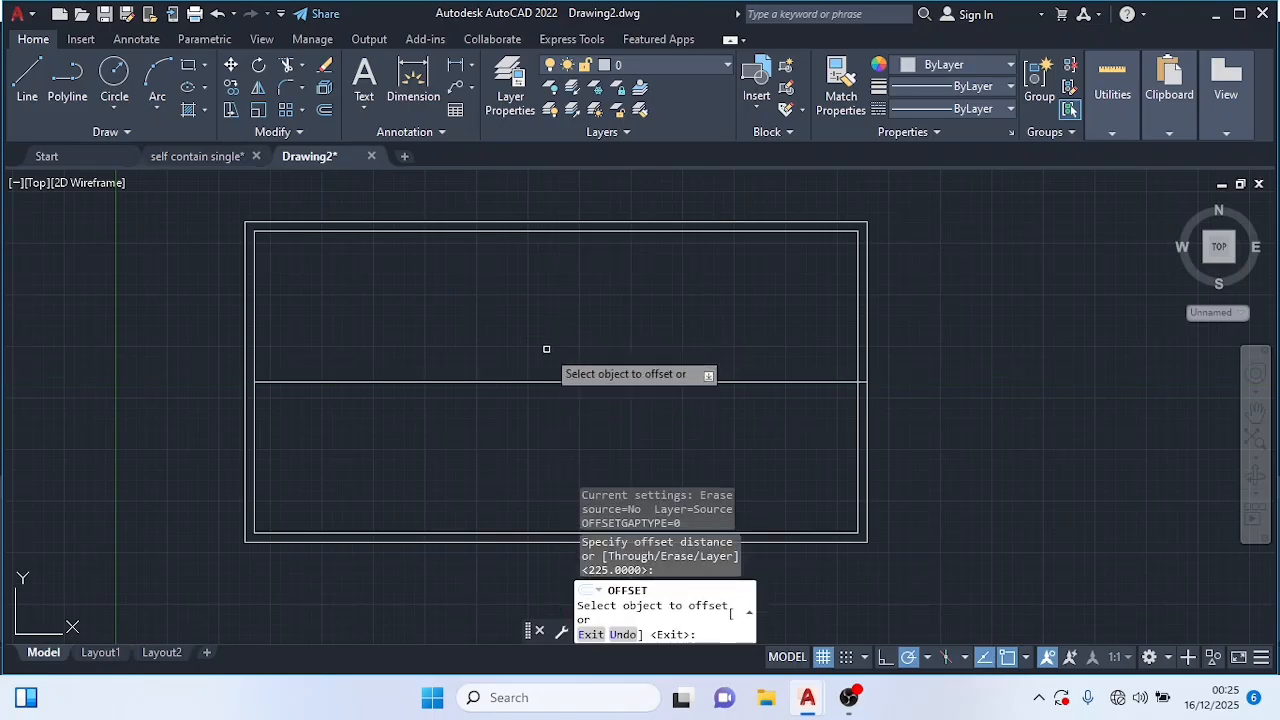
left_click(549, 380)
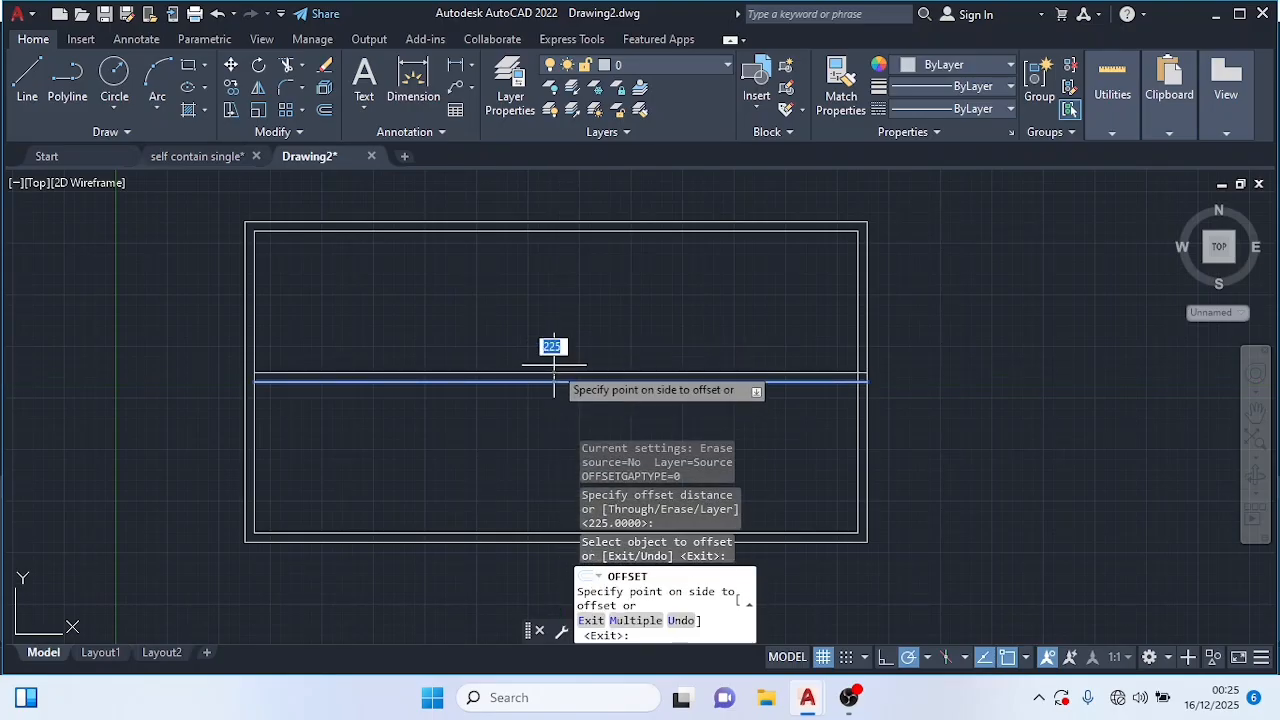
left_click(553, 365)
key("Escape")
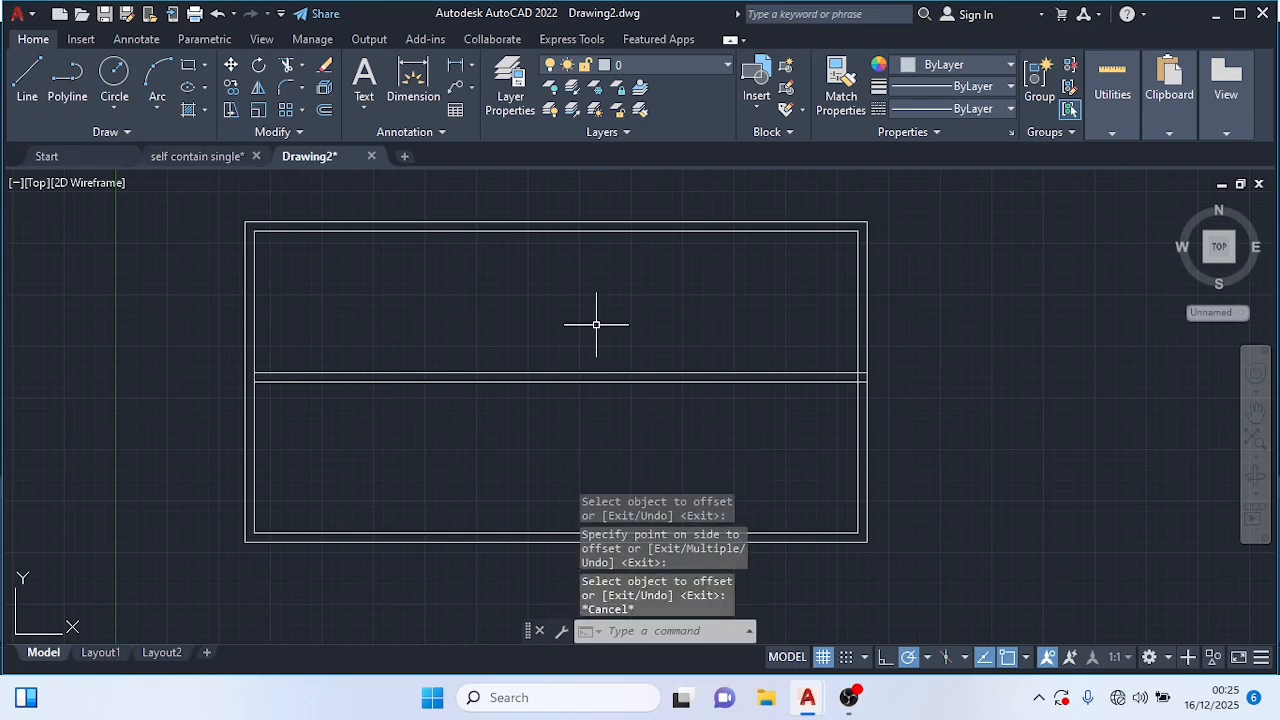
Step: Draw a line 3657.6 right from the inner top-left wall corner, continuing straight down to the bottom wall's inner face
left_click(31, 70)
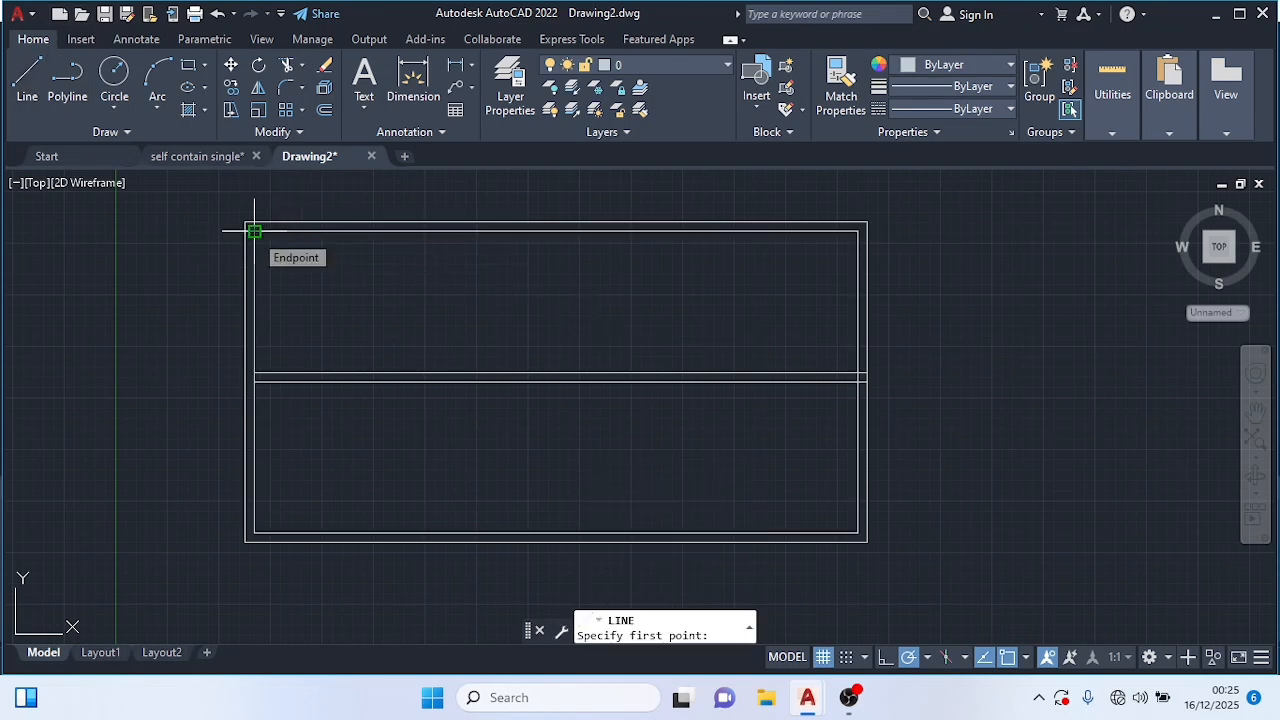
left_click(254, 231)
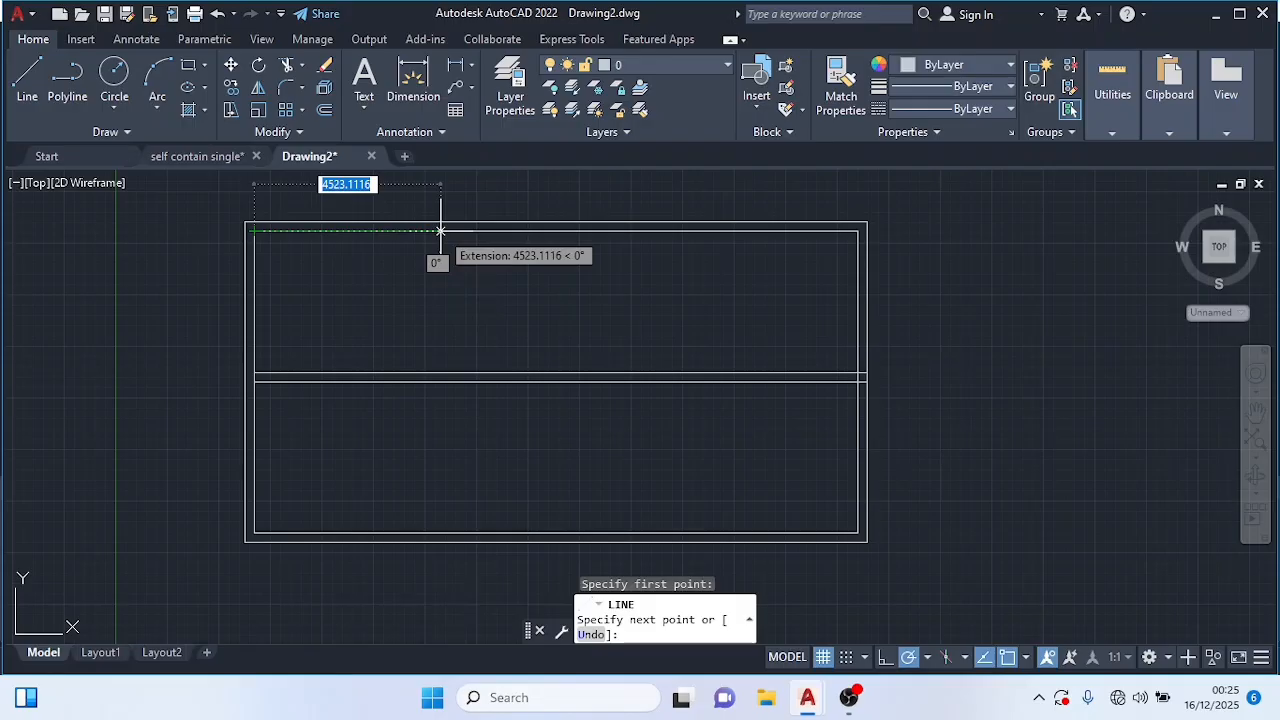
type("365")
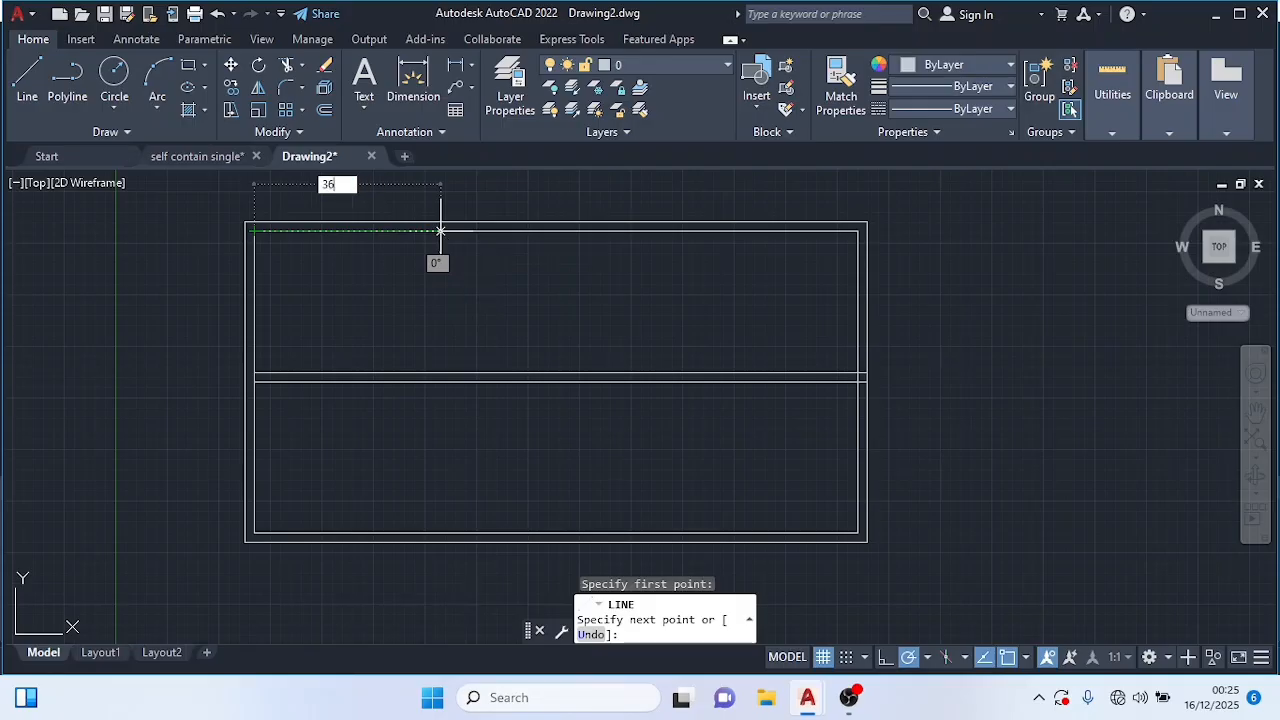
type("7.6")
key("Return")
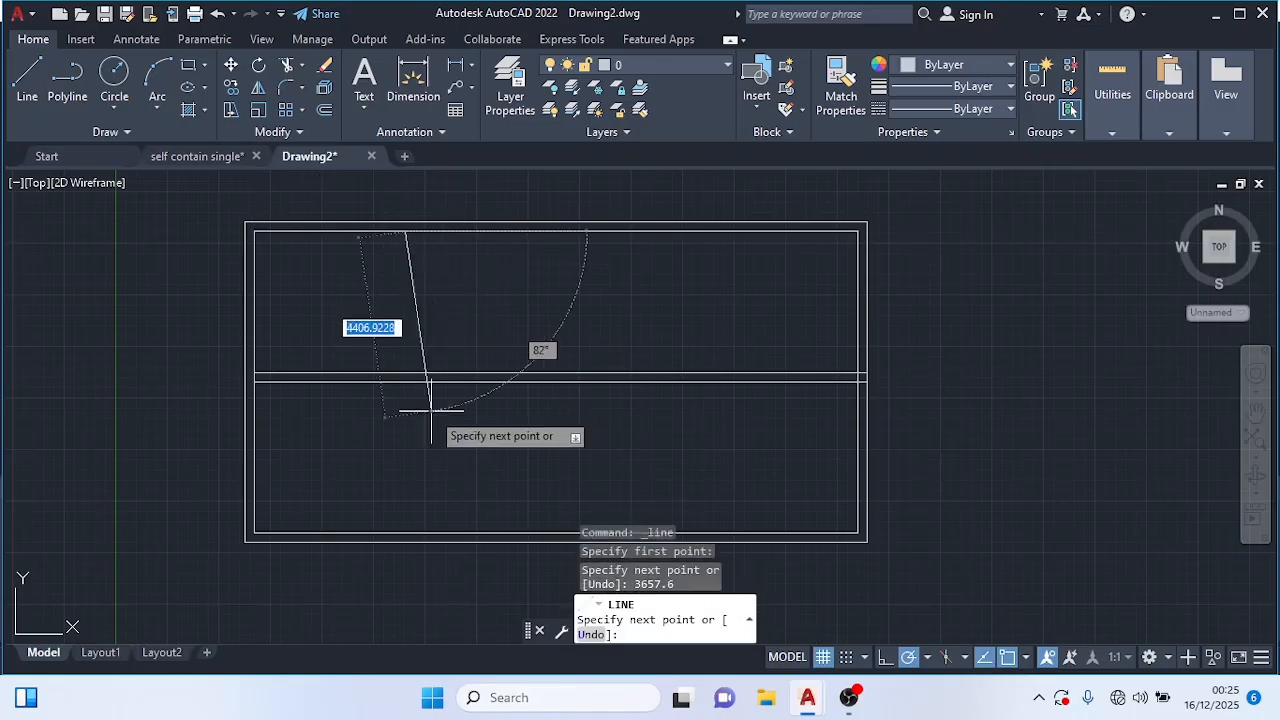
left_click(406, 533)
key("Escape")
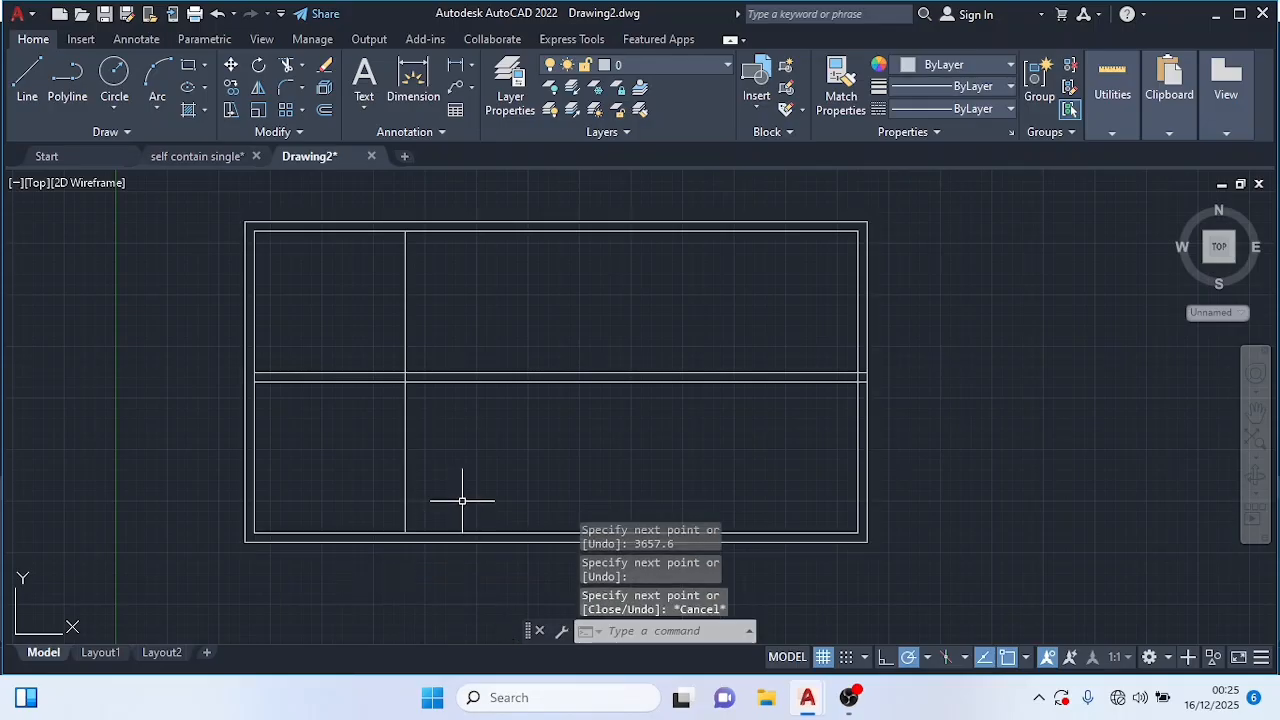
Step: Offset the vertical partition line to the right by 225 to form the first cross wall
type("OFFSET")
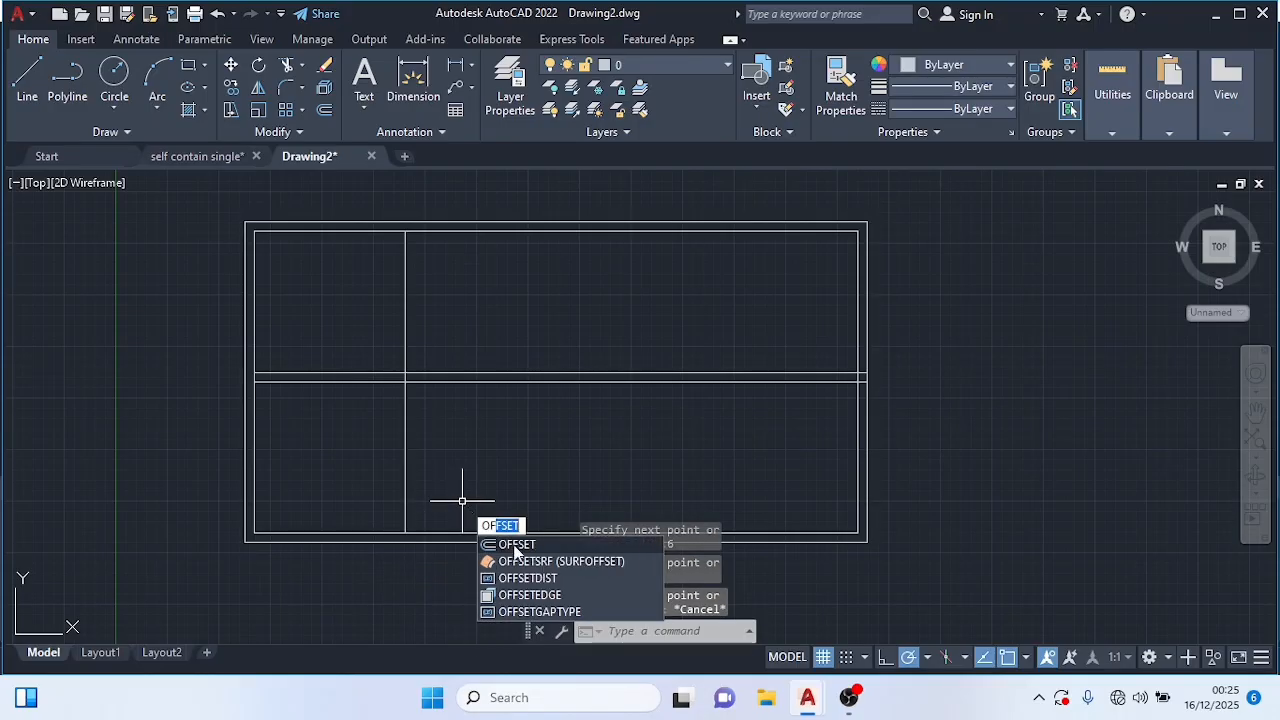
left_click(517, 545)
key("Return")
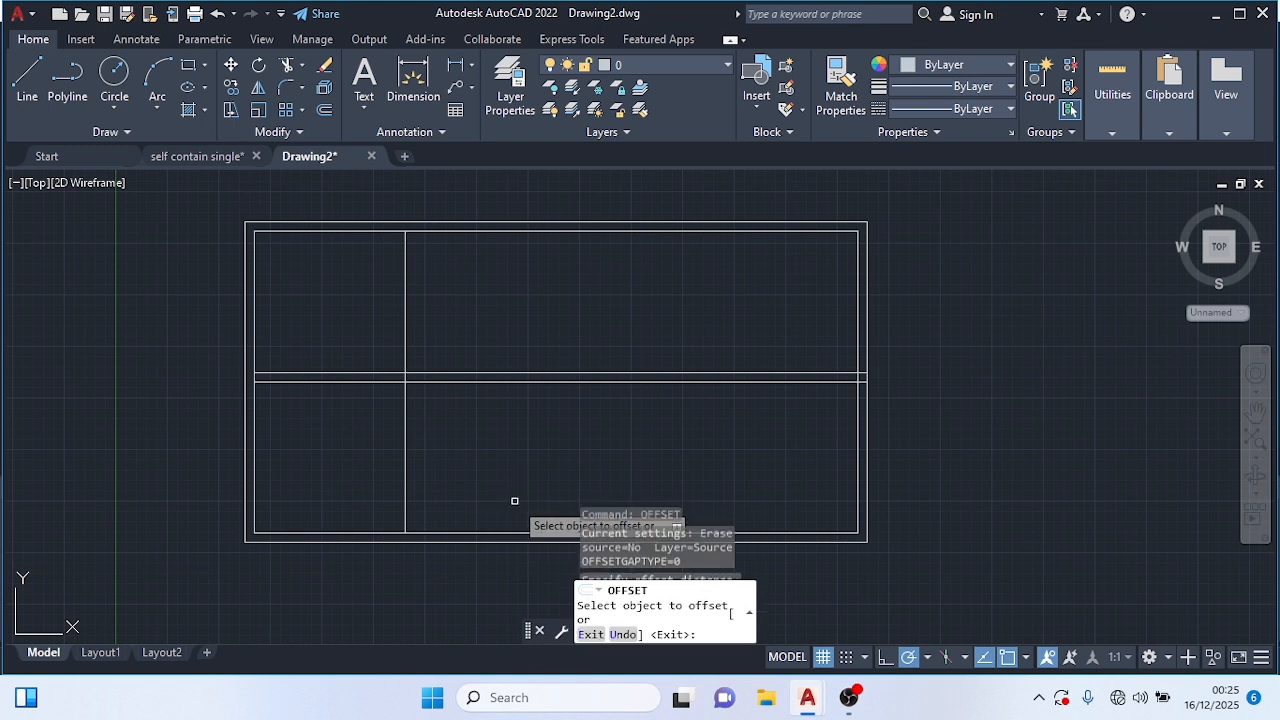
left_click(404, 409)
left_click(426, 412)
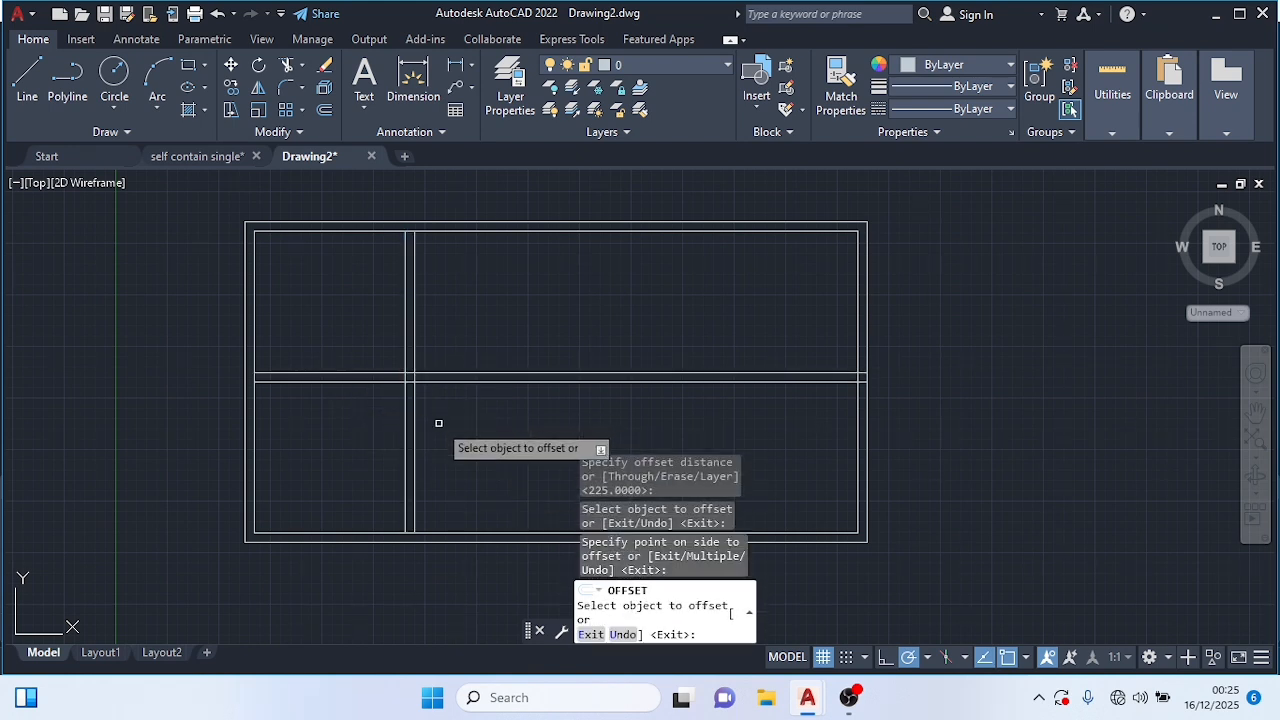
key("Escape")
Step: Draw a line 3048 right from the top of the first cross wall's right face, continuing down to the bottom wall's inner face
type("l")
key("Return")
left_click(414, 232)
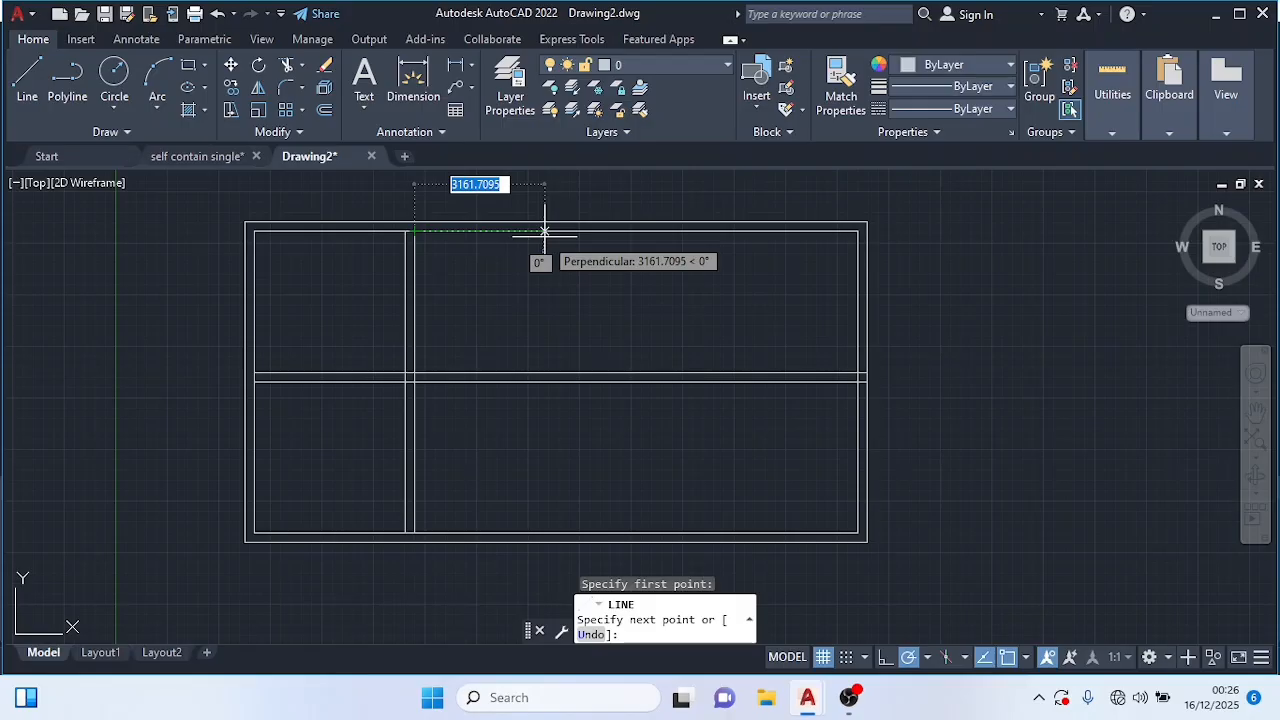
type("30")
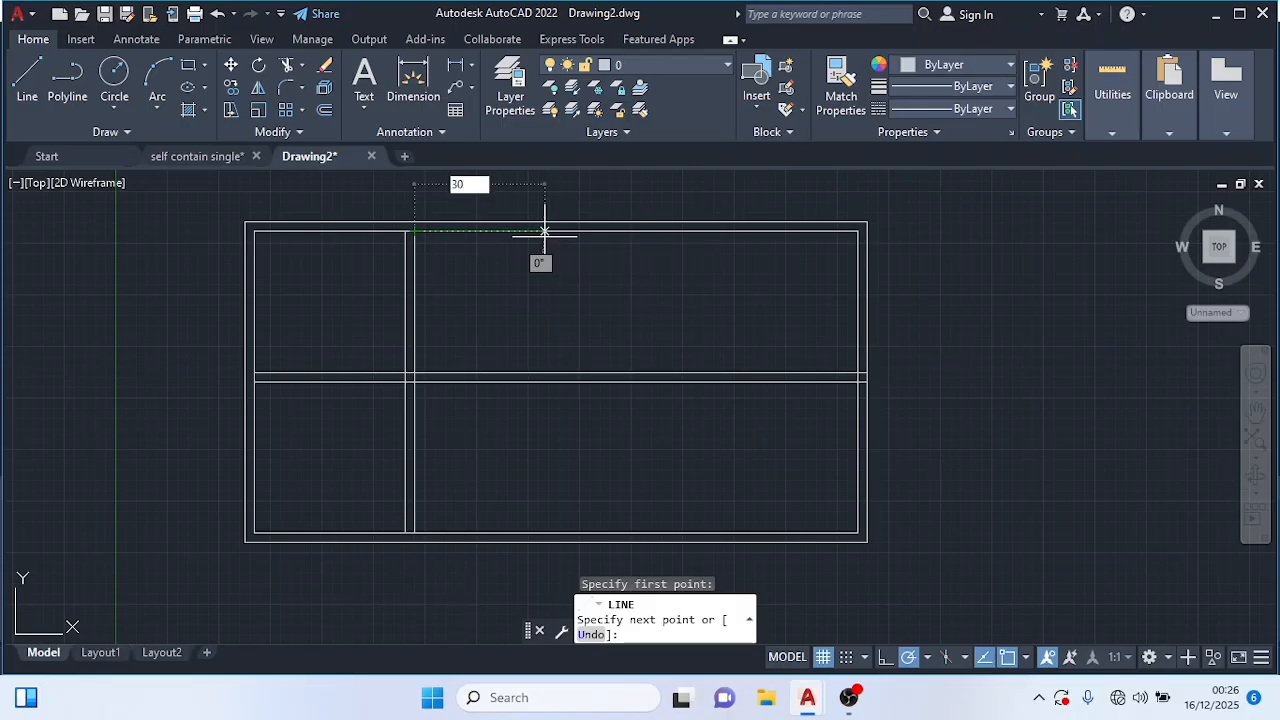
type("48")
key("Return")
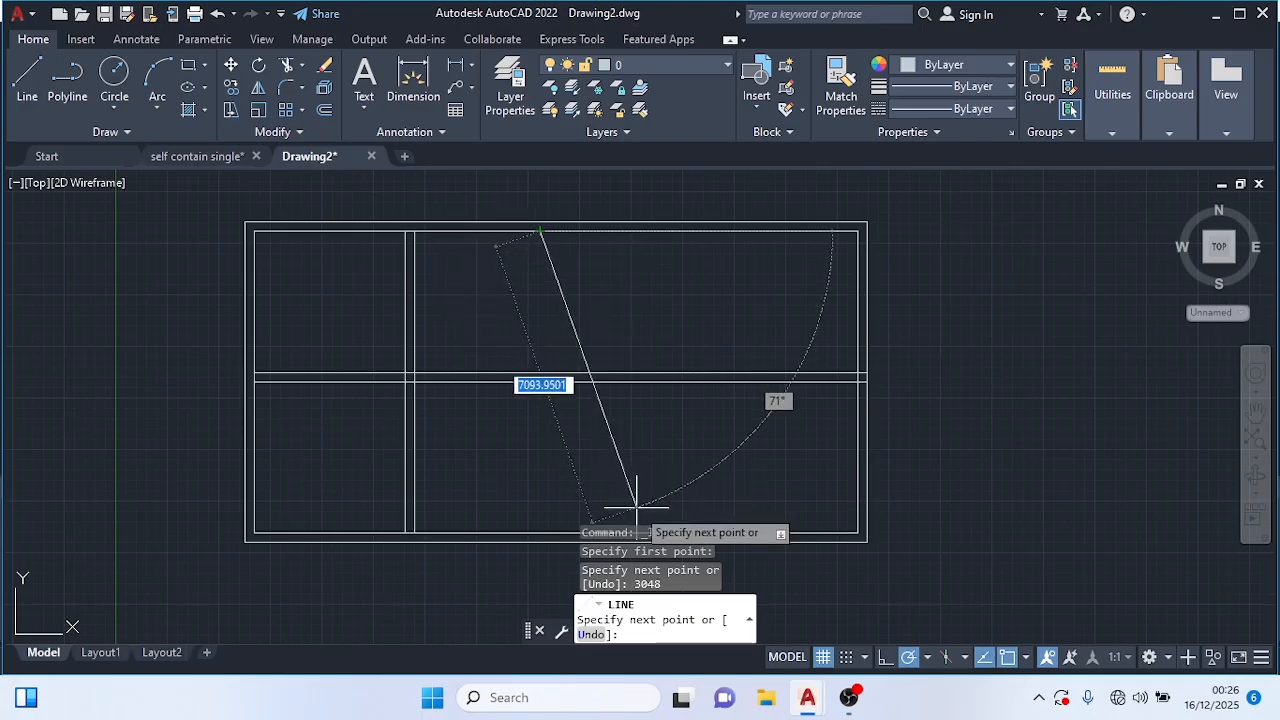
left_click(540, 533)
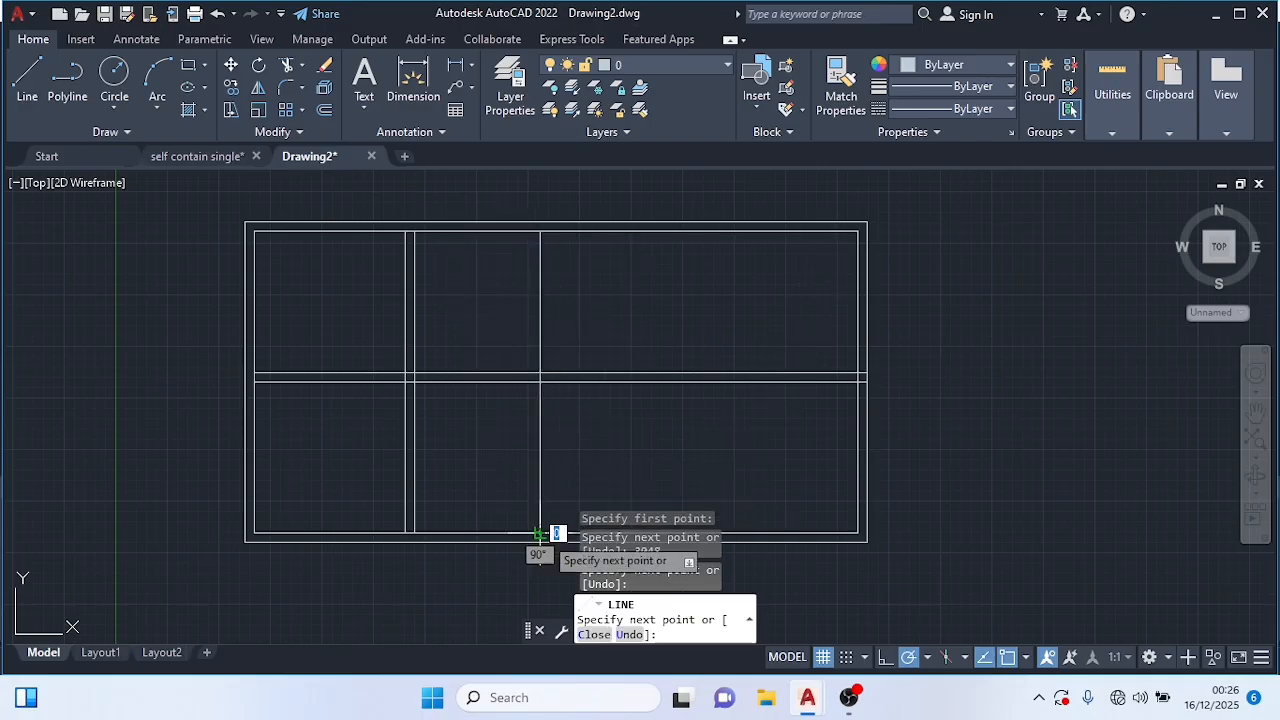
key("Return")
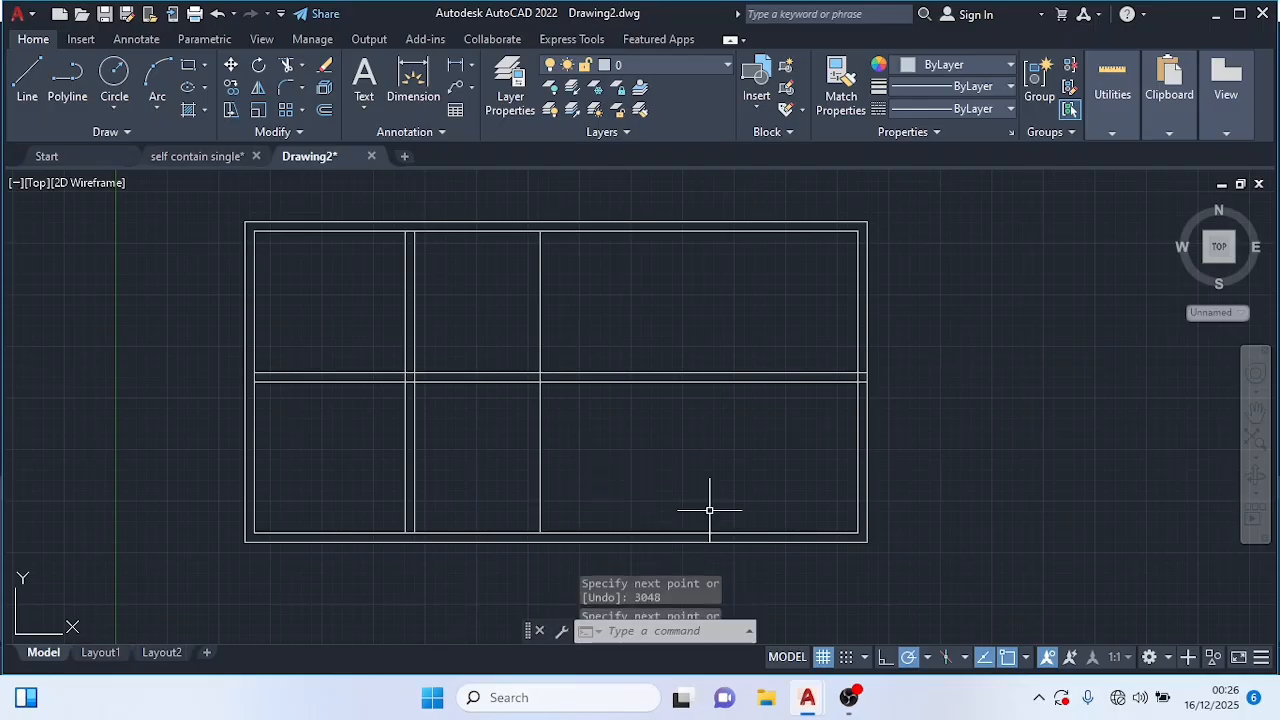
left_click(322, 112)
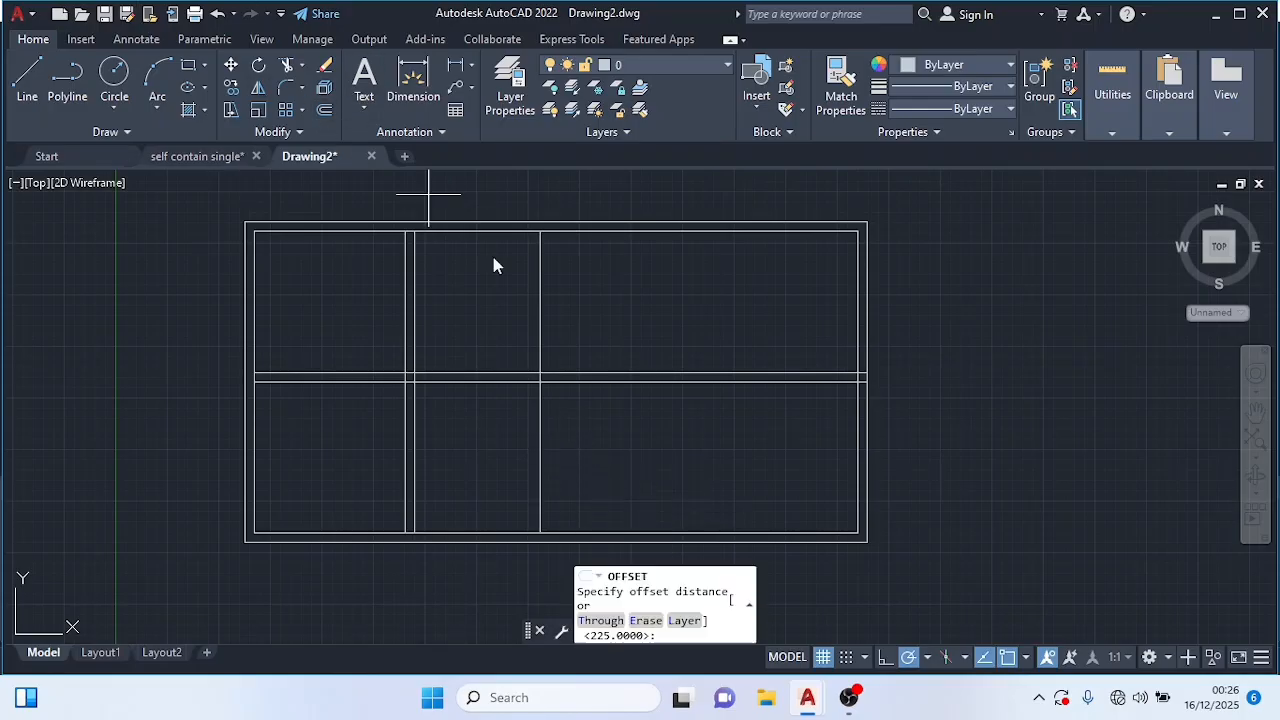
key("Return")
left_click(540, 334)
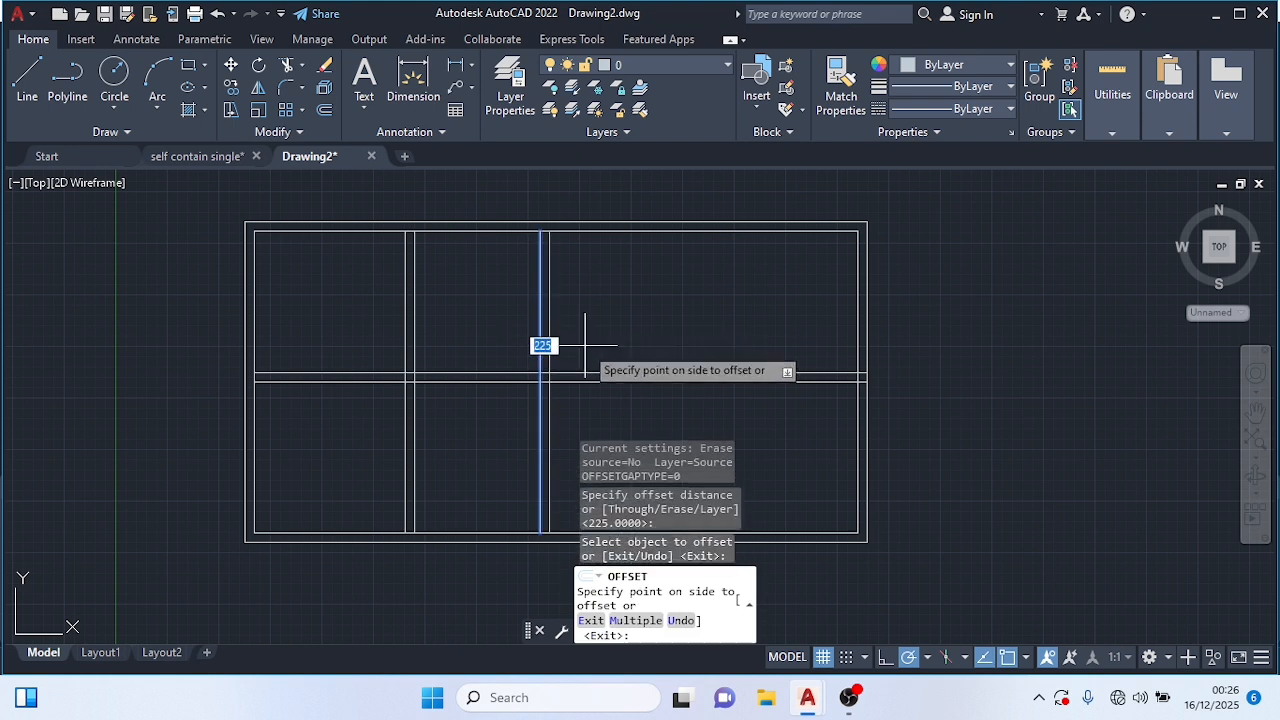
key("Return")
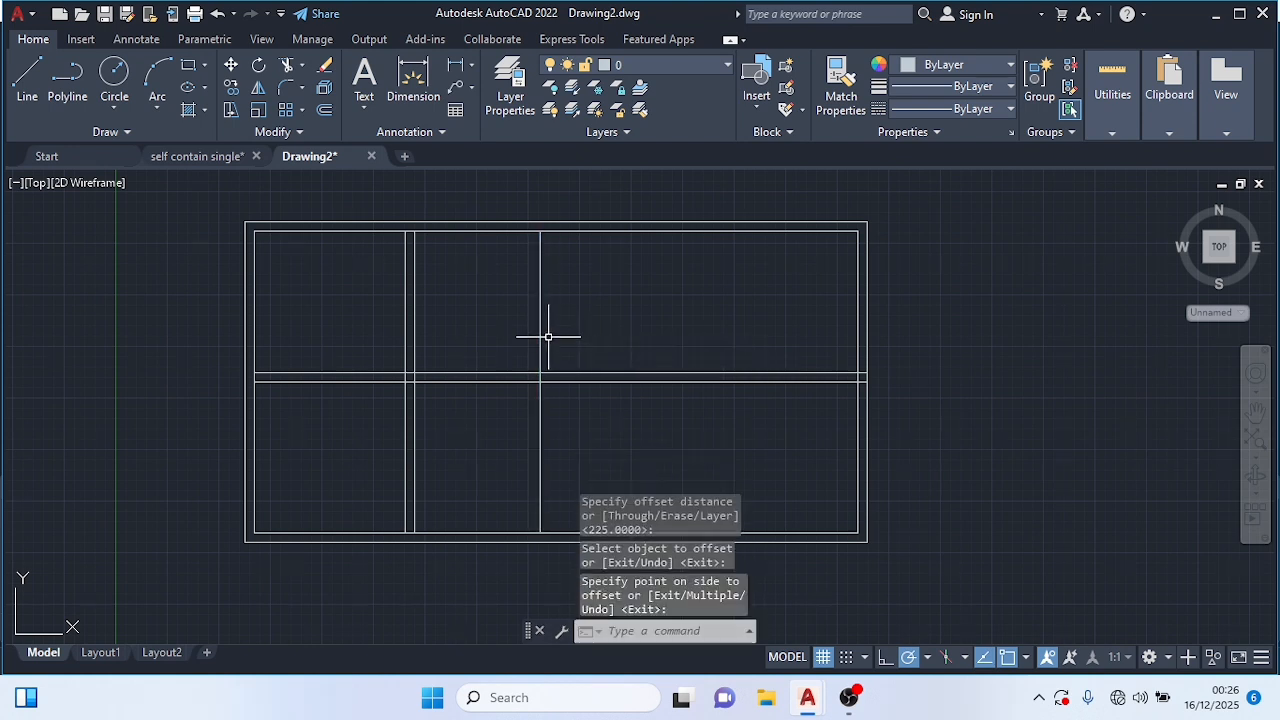
Step: Offset the second vertical partition line to the right by 225 to form the second cross wall
type("of")
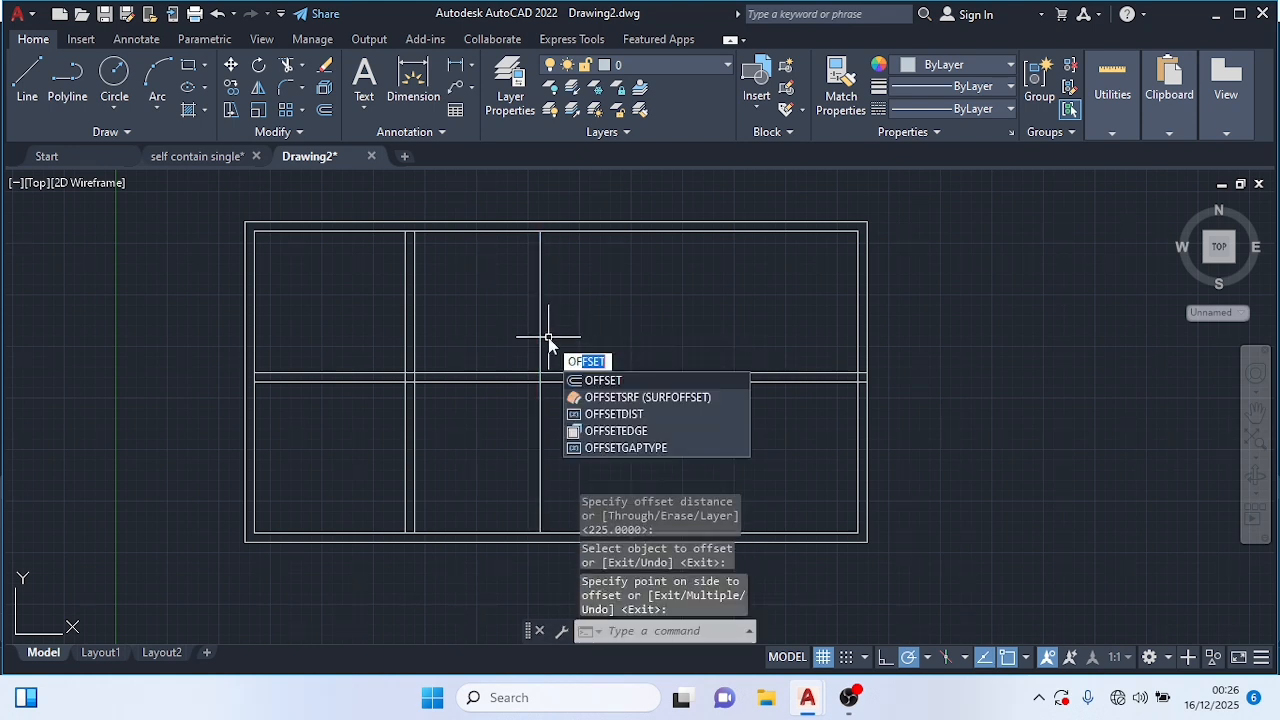
key("Return")
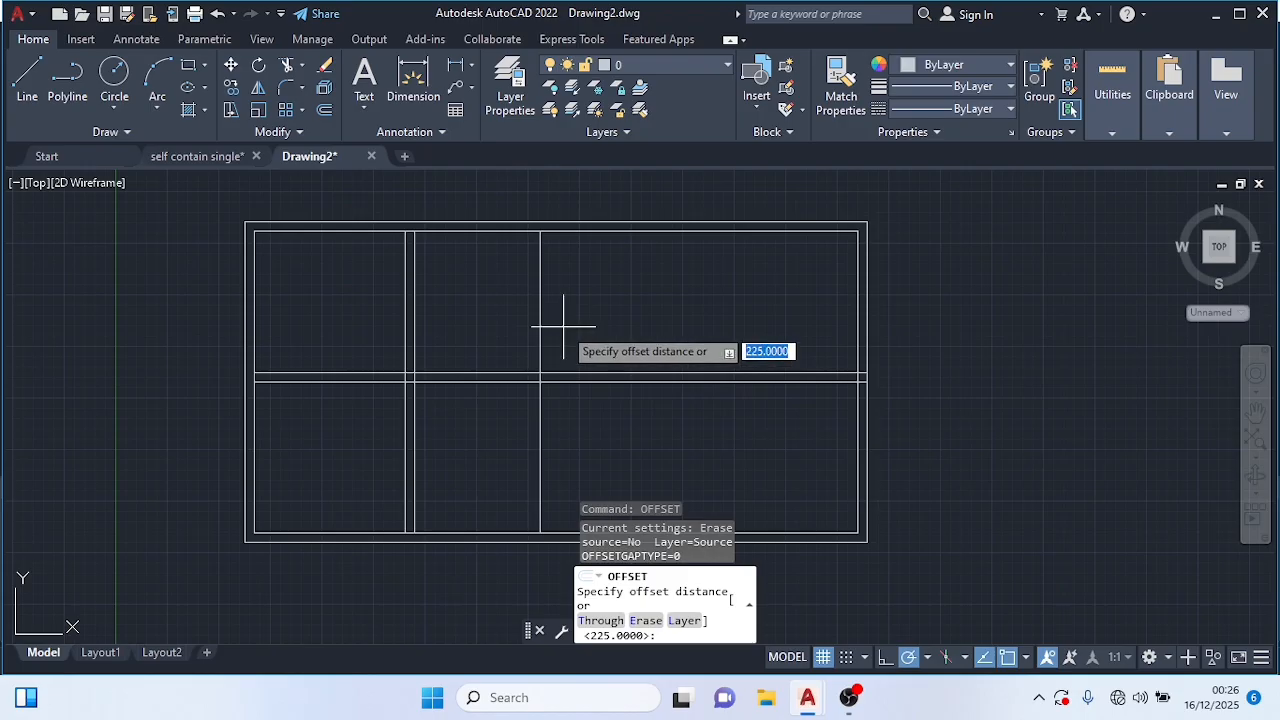
key("Return")
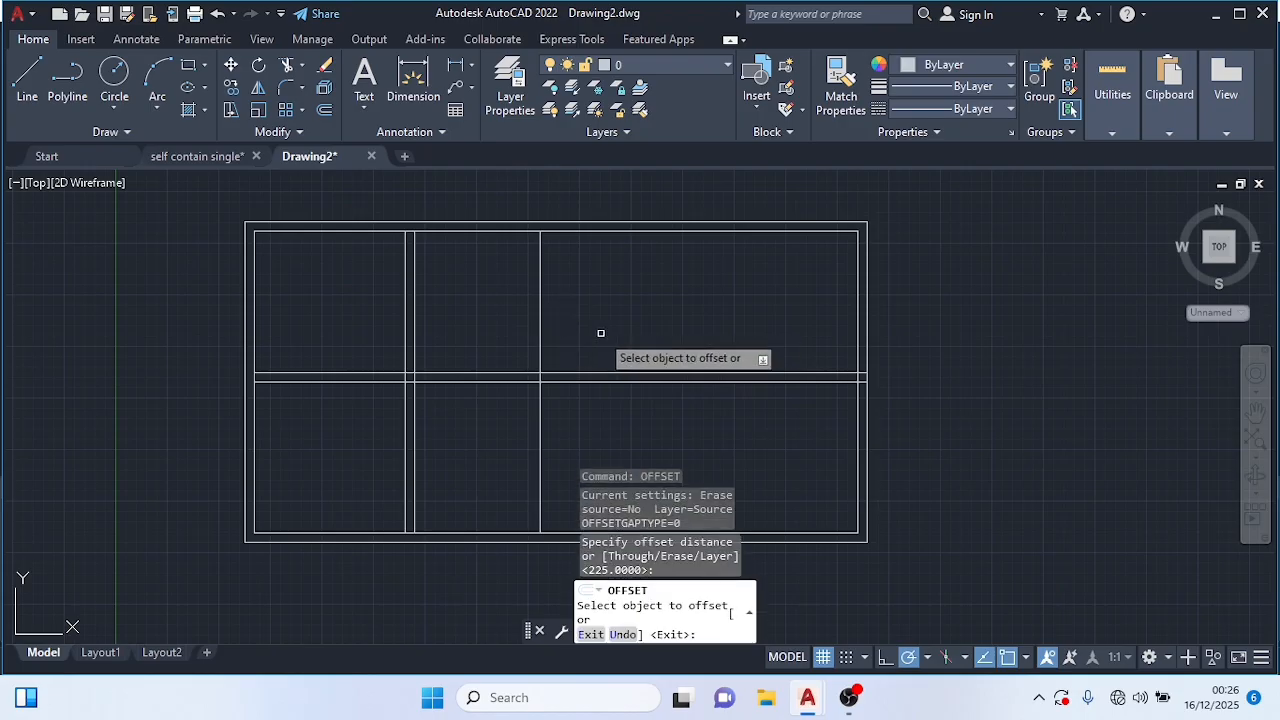
left_click(541, 333)
left_click(591, 343)
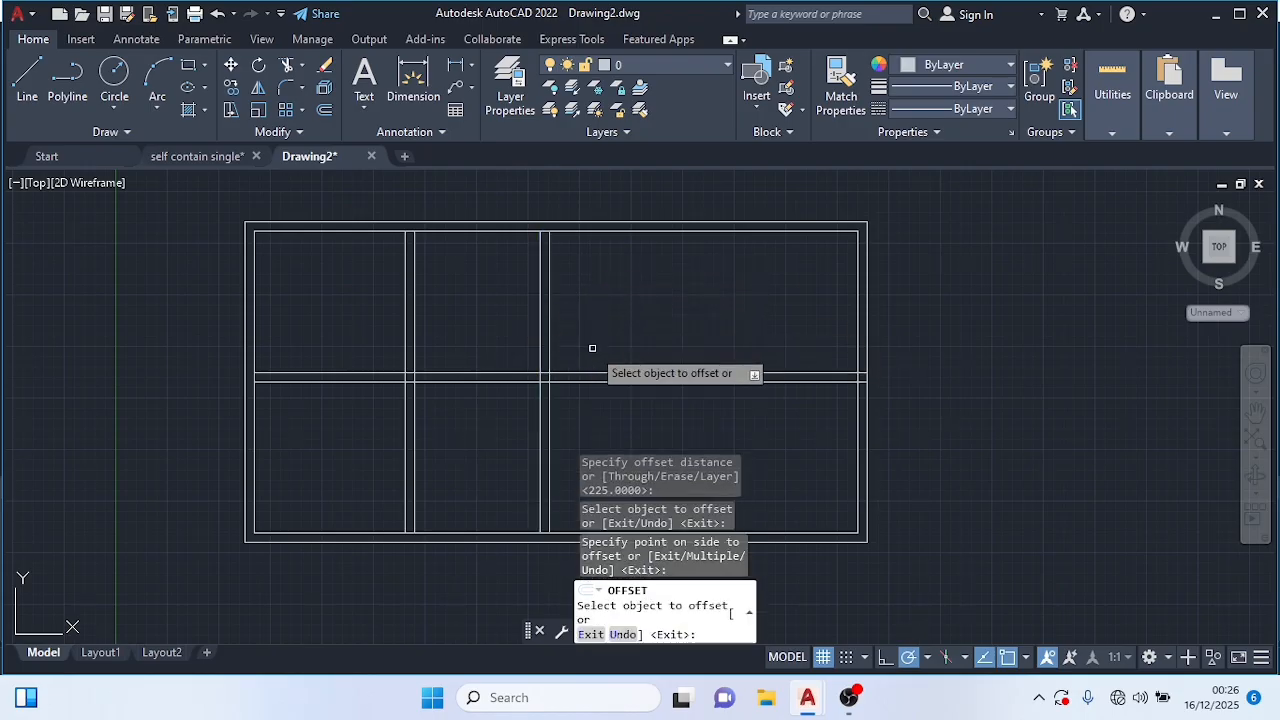
key("Escape")
Step: Draw a line 3048 right from the top of the second cross wall's right face, continuing down to the bottom wall's inner face
type("l")
key("Return")
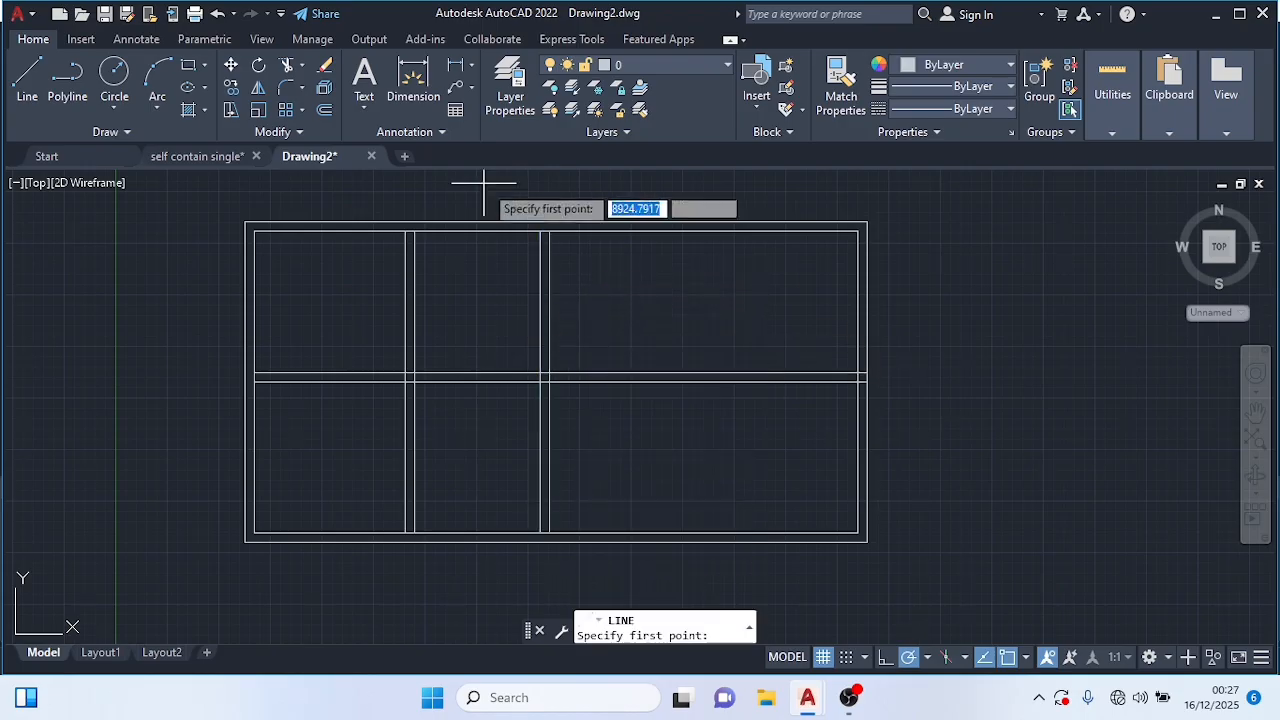
left_click(549, 231)
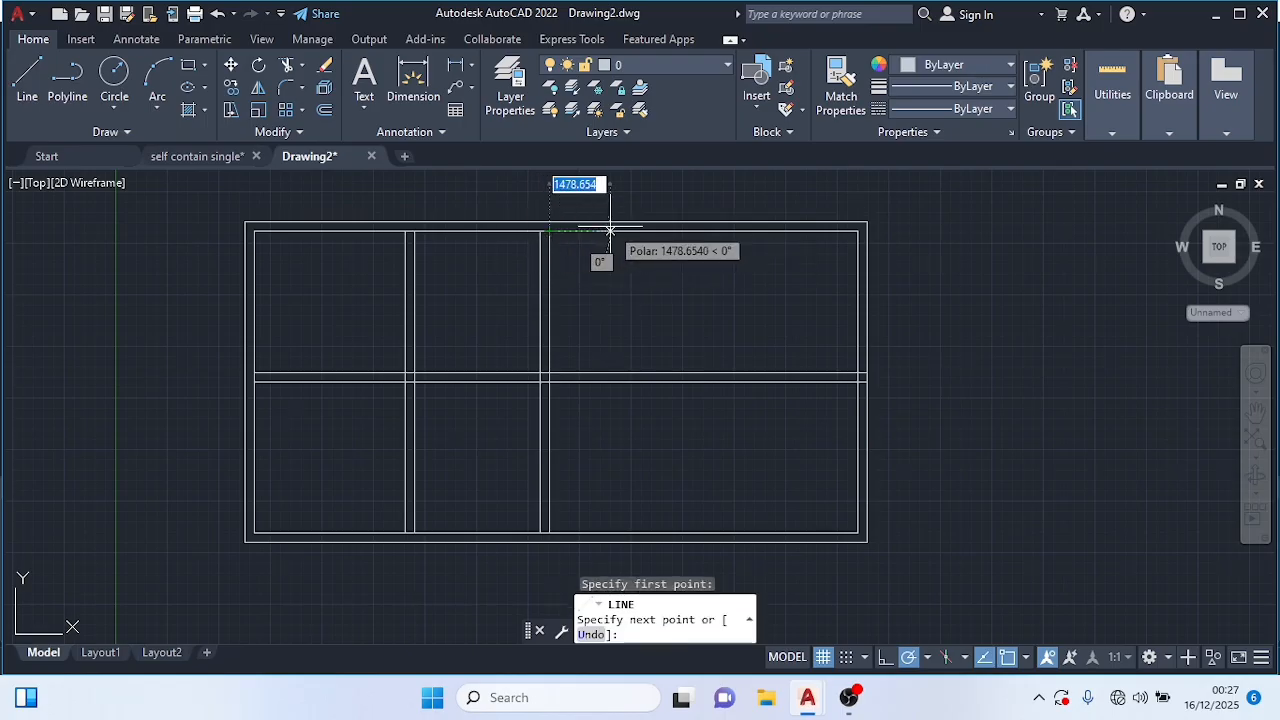
type("3")
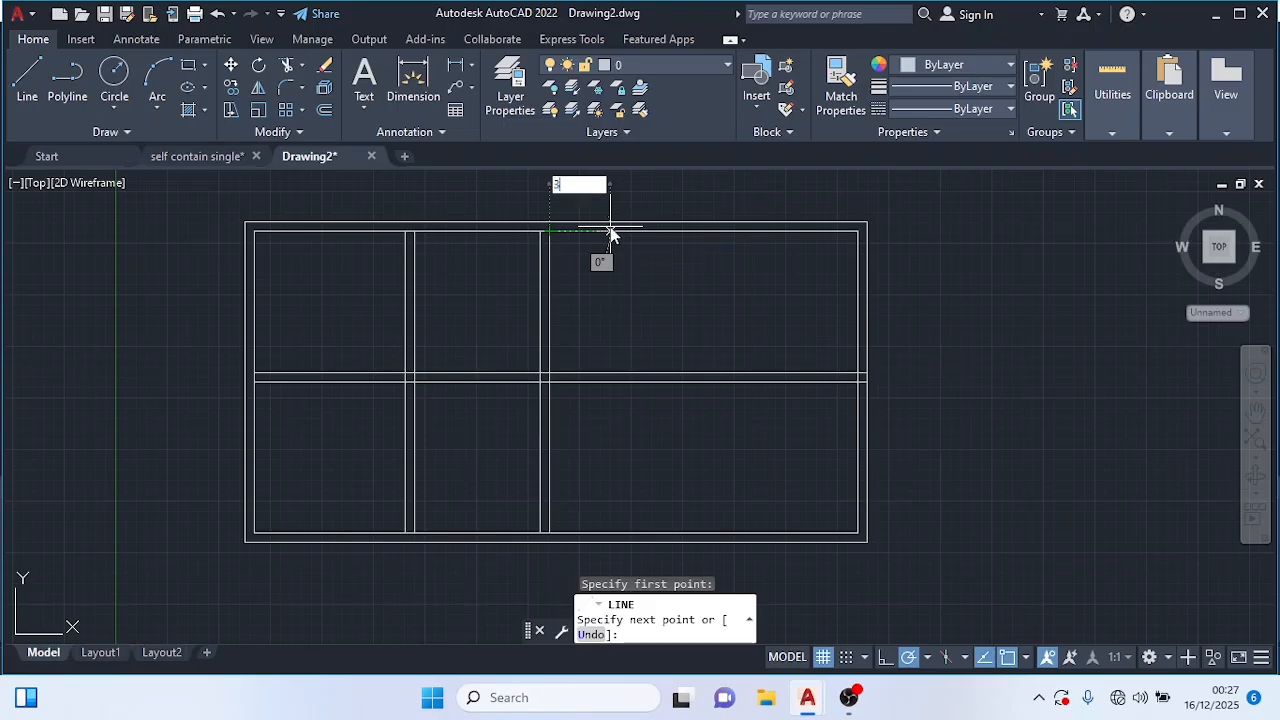
type("048")
key("Return")
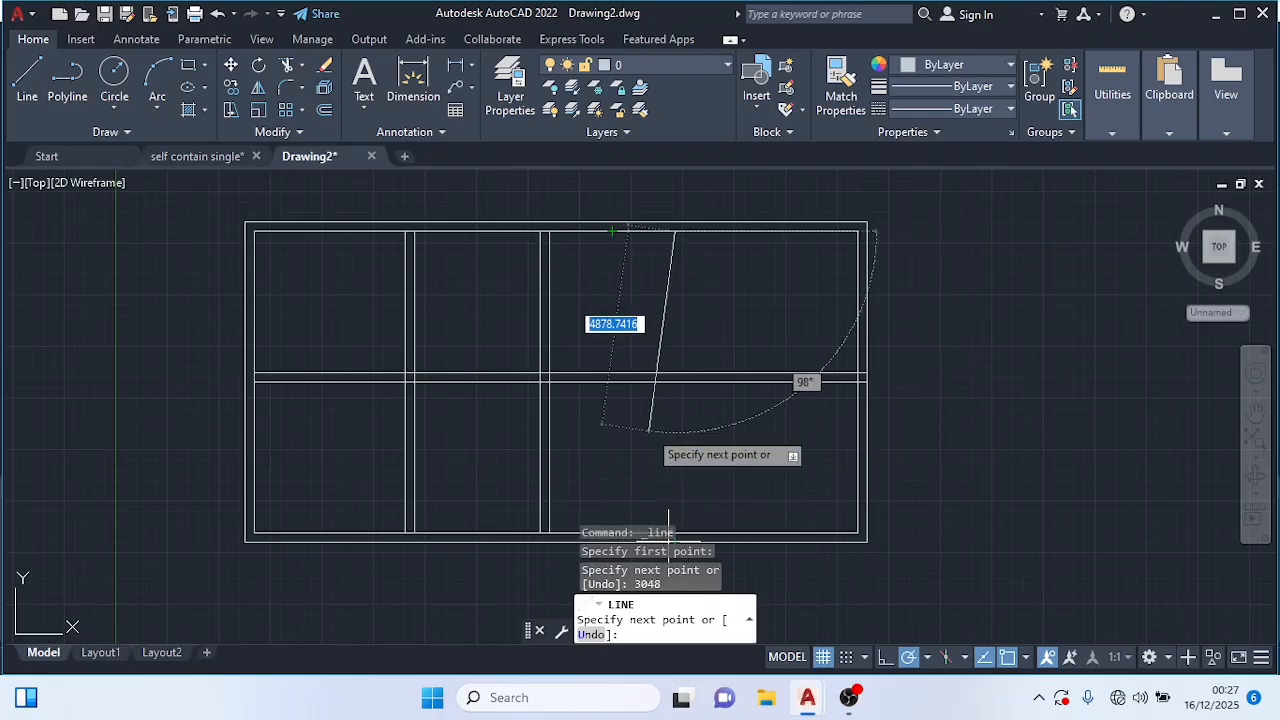
scroll(660, 445, "down", 2)
middle_click_drag(661, 447, 653, 392)
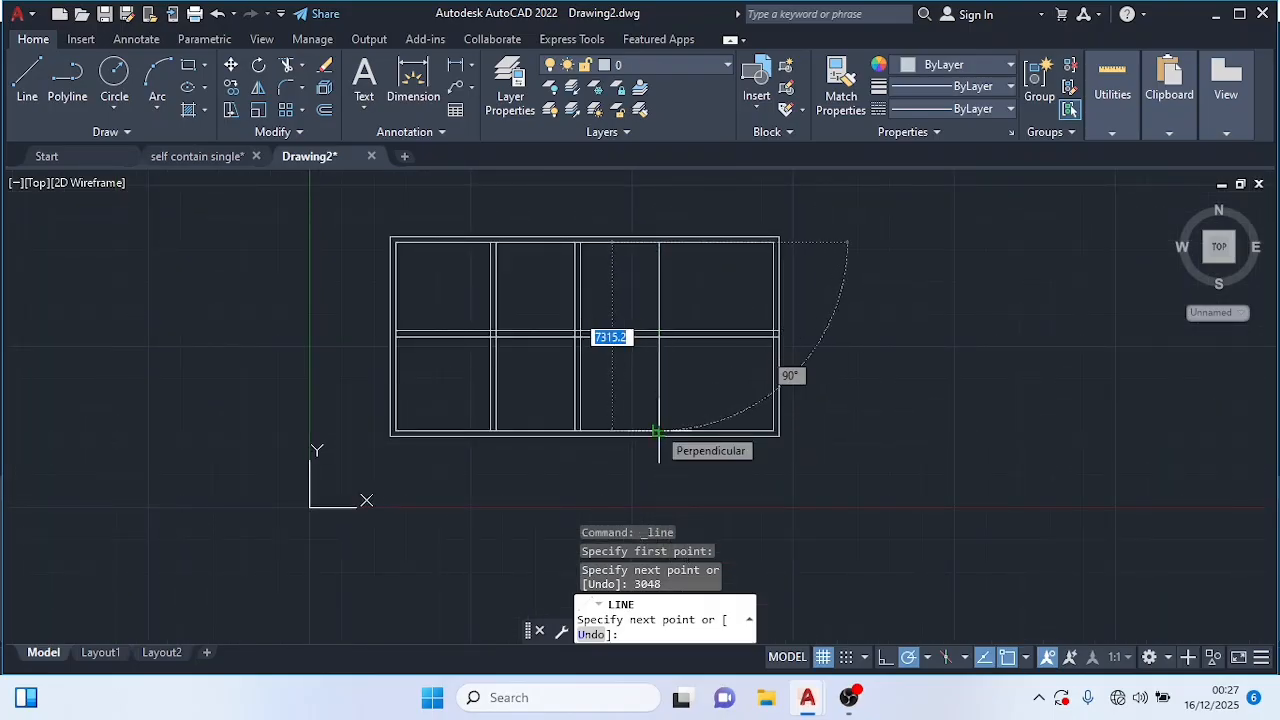
left_click(657, 431)
key("Escape")
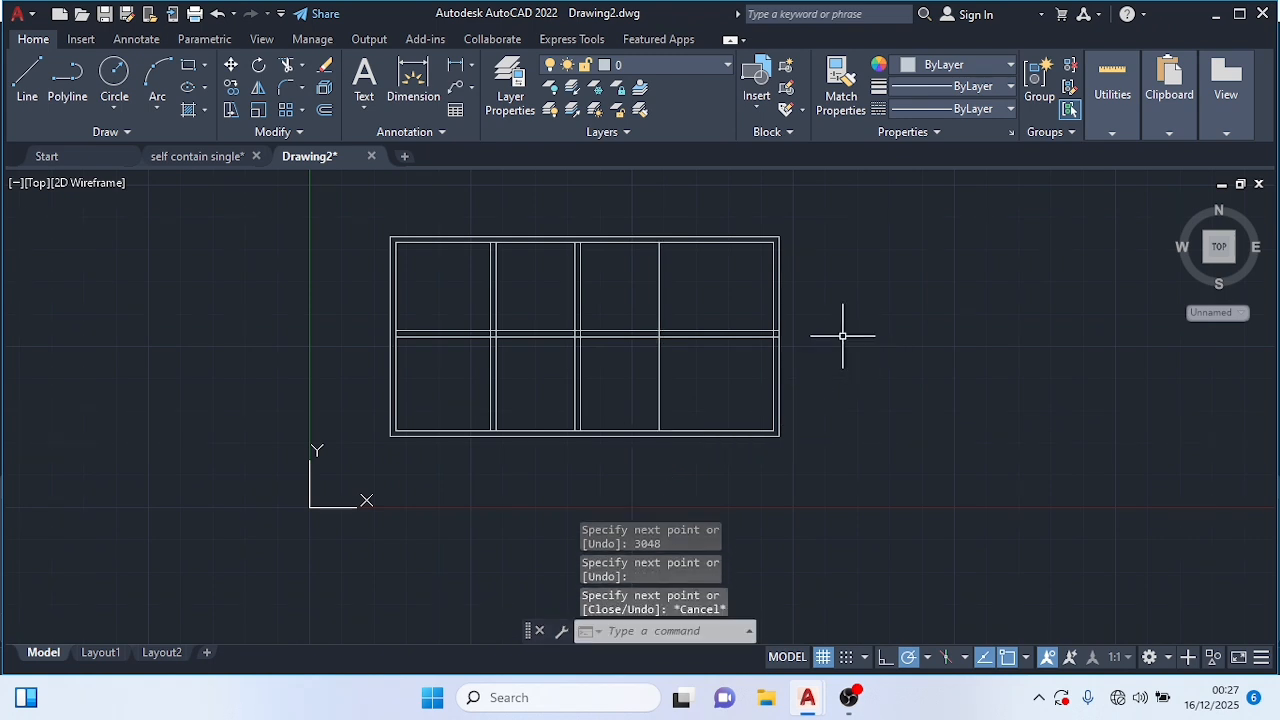
Step: Offset the third vertical partition line to the right by 225 to form the third cross wall
type("of")
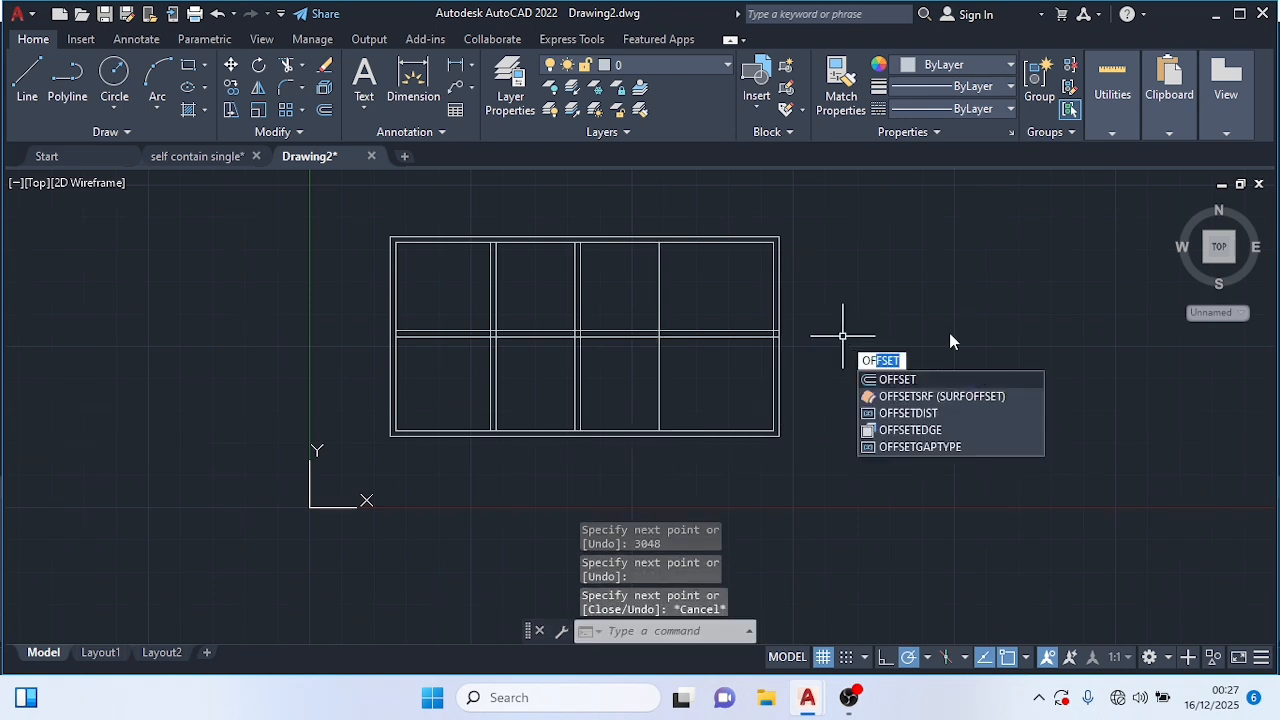
key("Return")
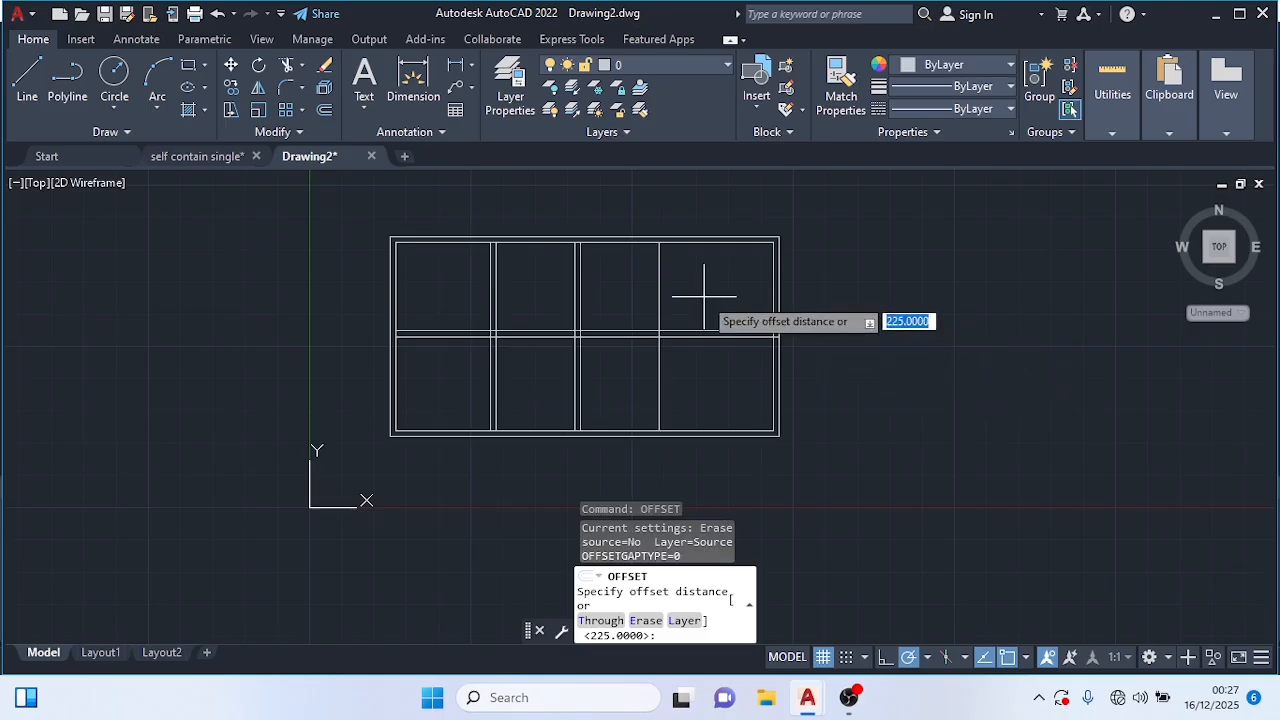
key("Return")
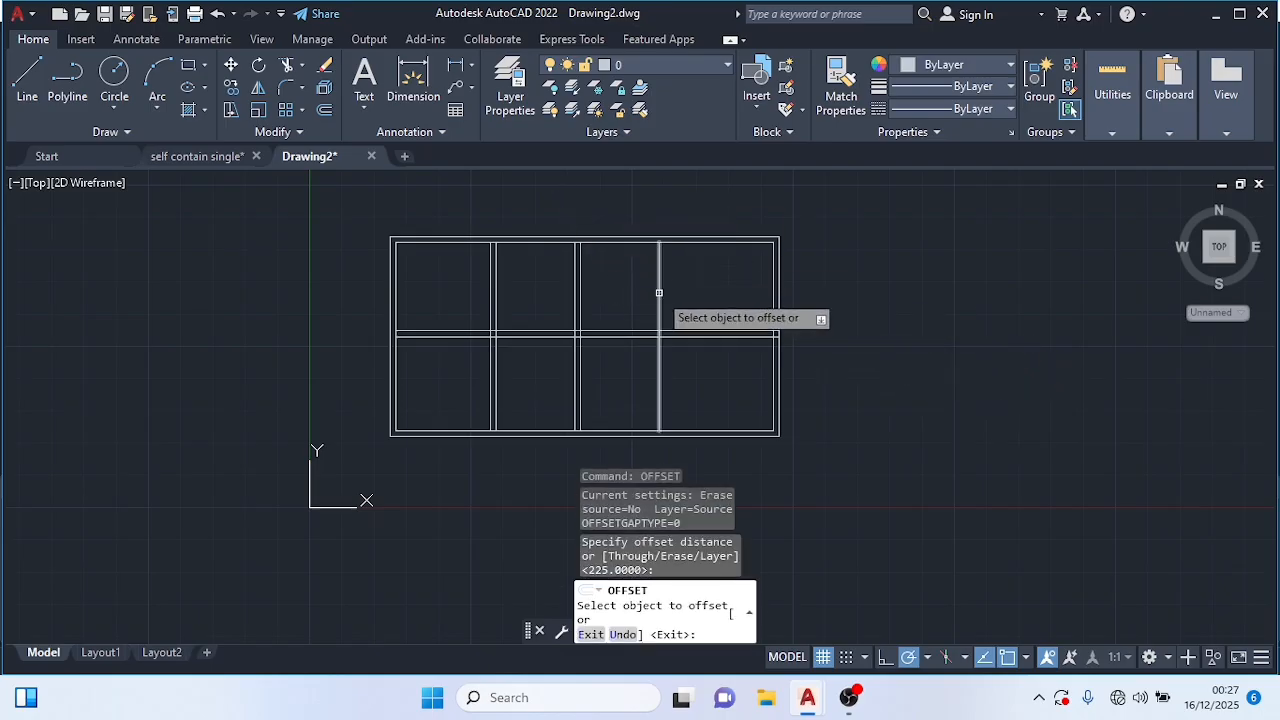
left_click(659, 292)
left_click(667, 292)
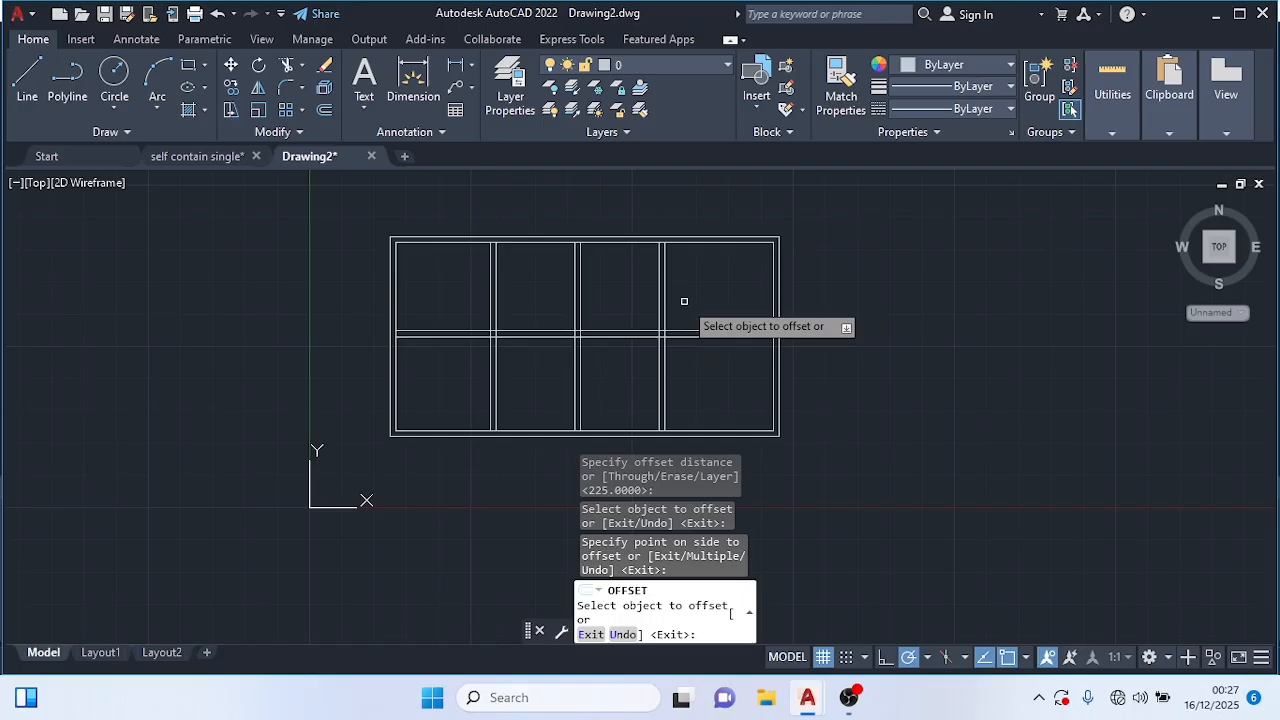
scroll(684, 301, "up", 2)
key("Escape")
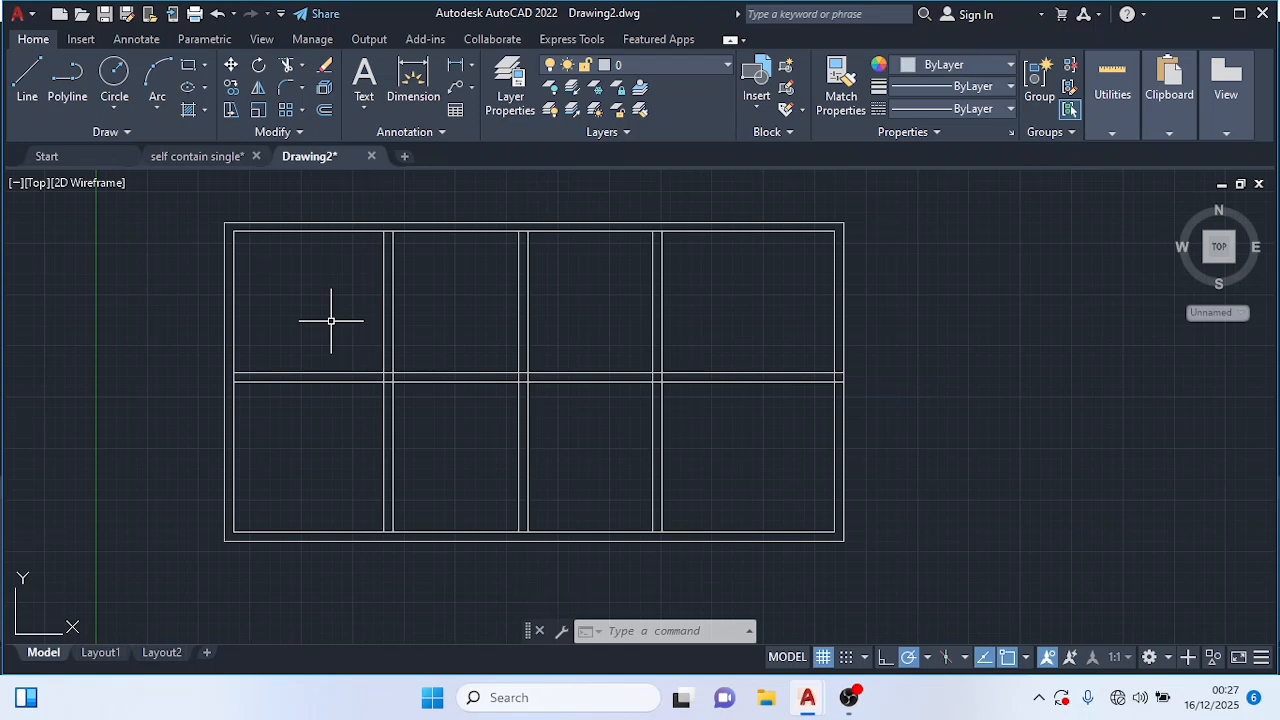
Step: Trim the overlapping line segments at all wall junctions so the partitions open into each other and the external walls
type("TR")
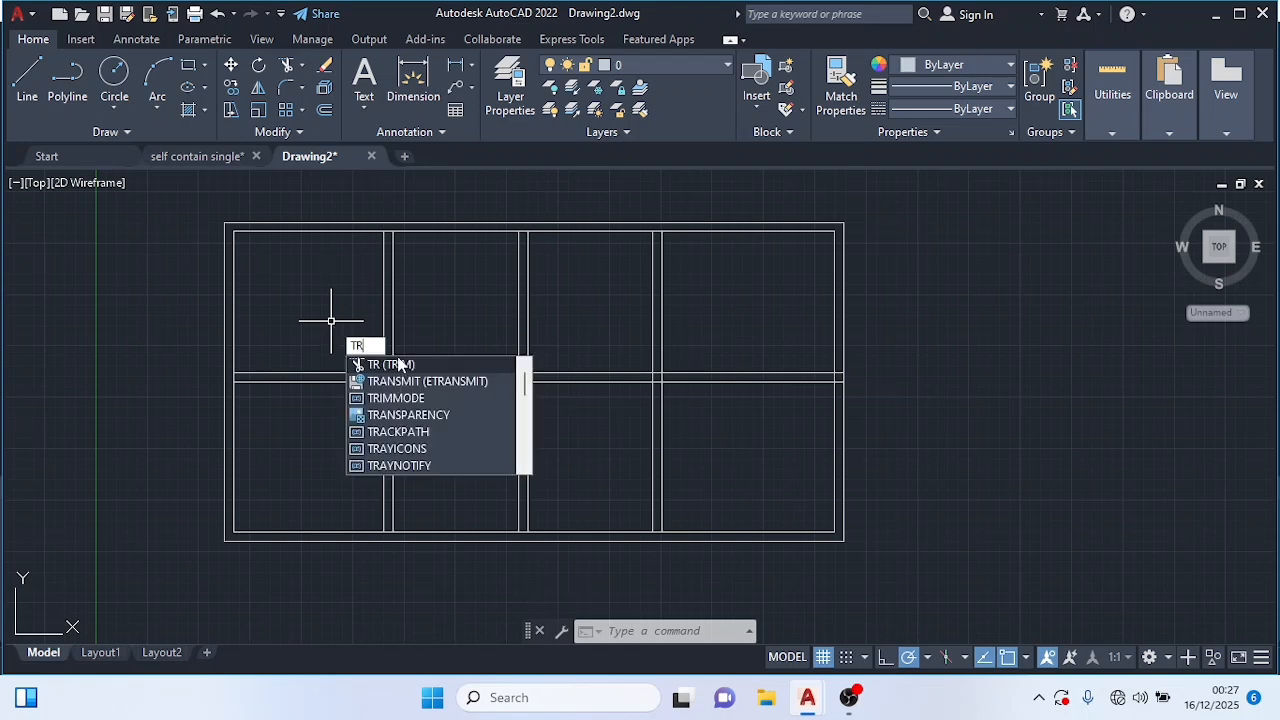
left_click(398, 366)
scroll(455, 269, "up", 2)
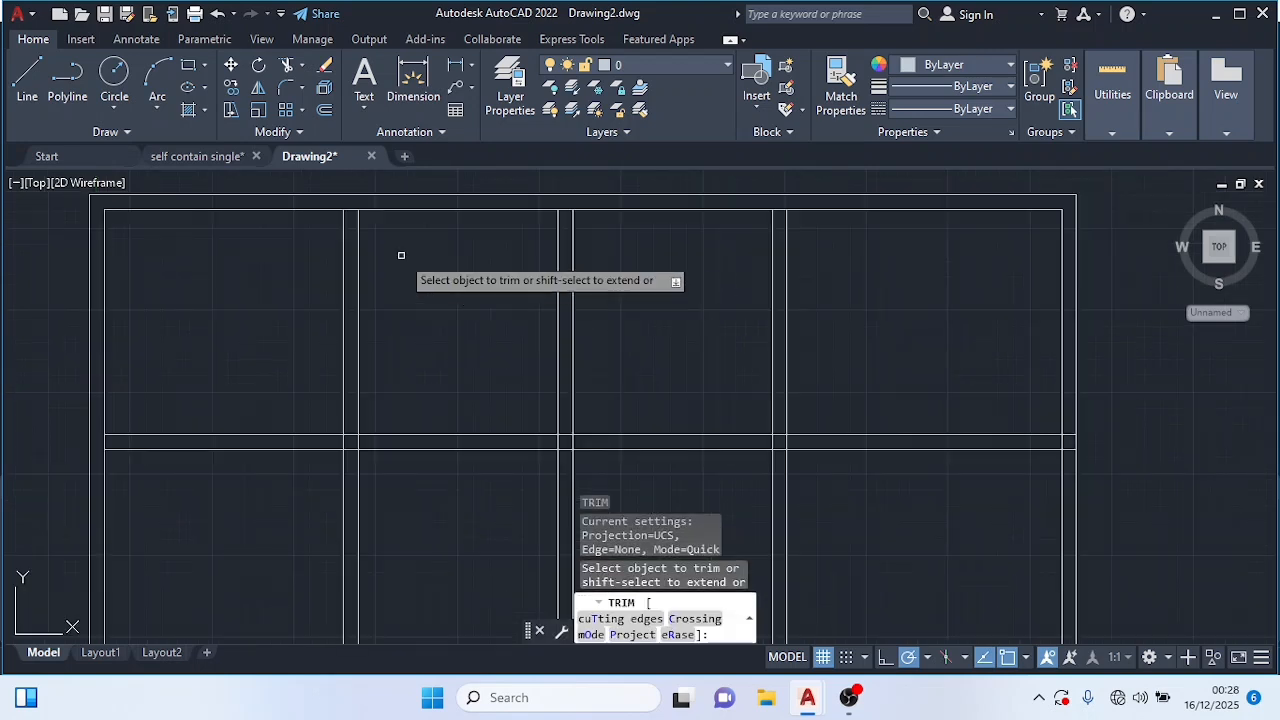
left_click(351, 210)
mouse_move(713, 385)
left_mouse_down()
mouse_move(716, 400)
mouse_move(736, 401)
left_mouse_up()
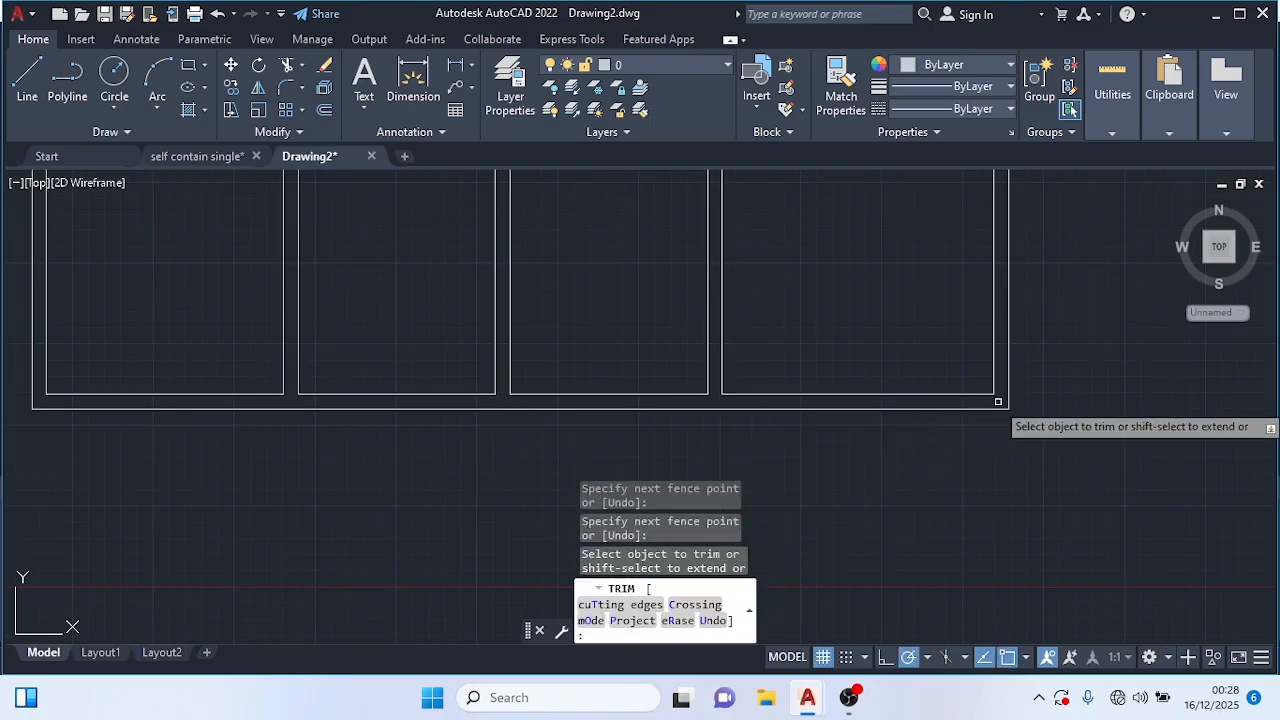
scroll(992, 406, "down", 4)
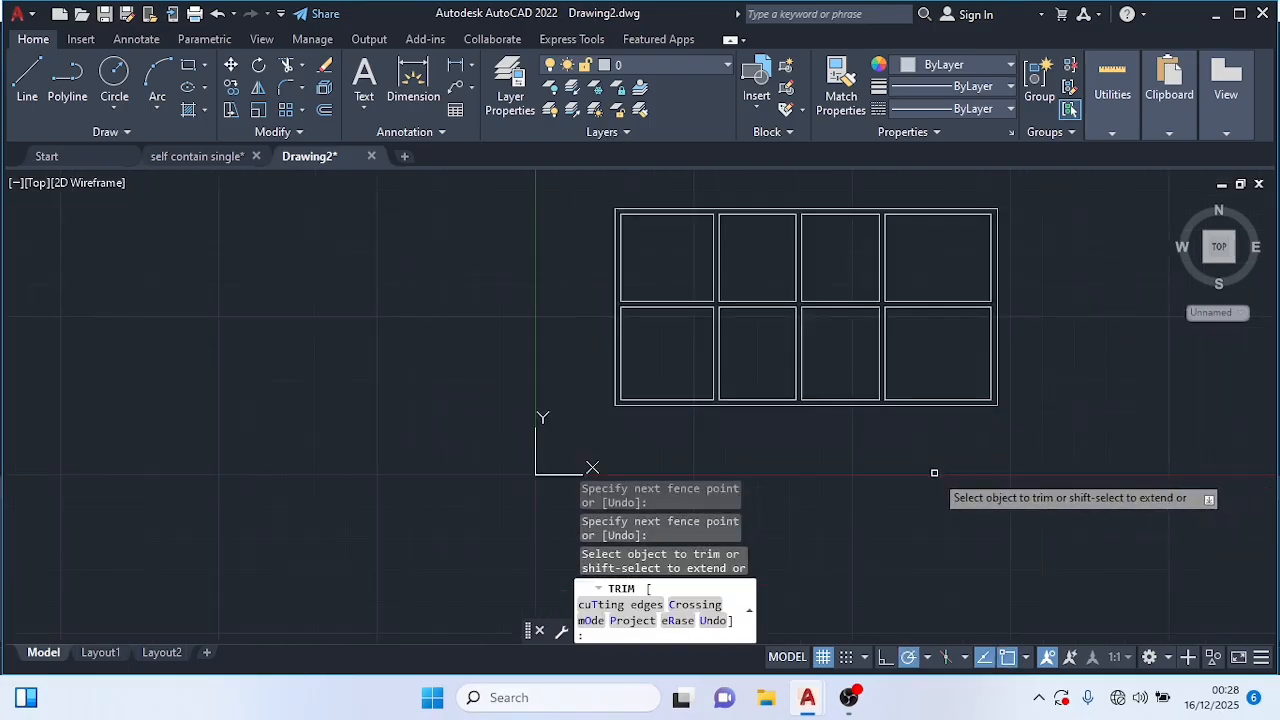
key("Escape")
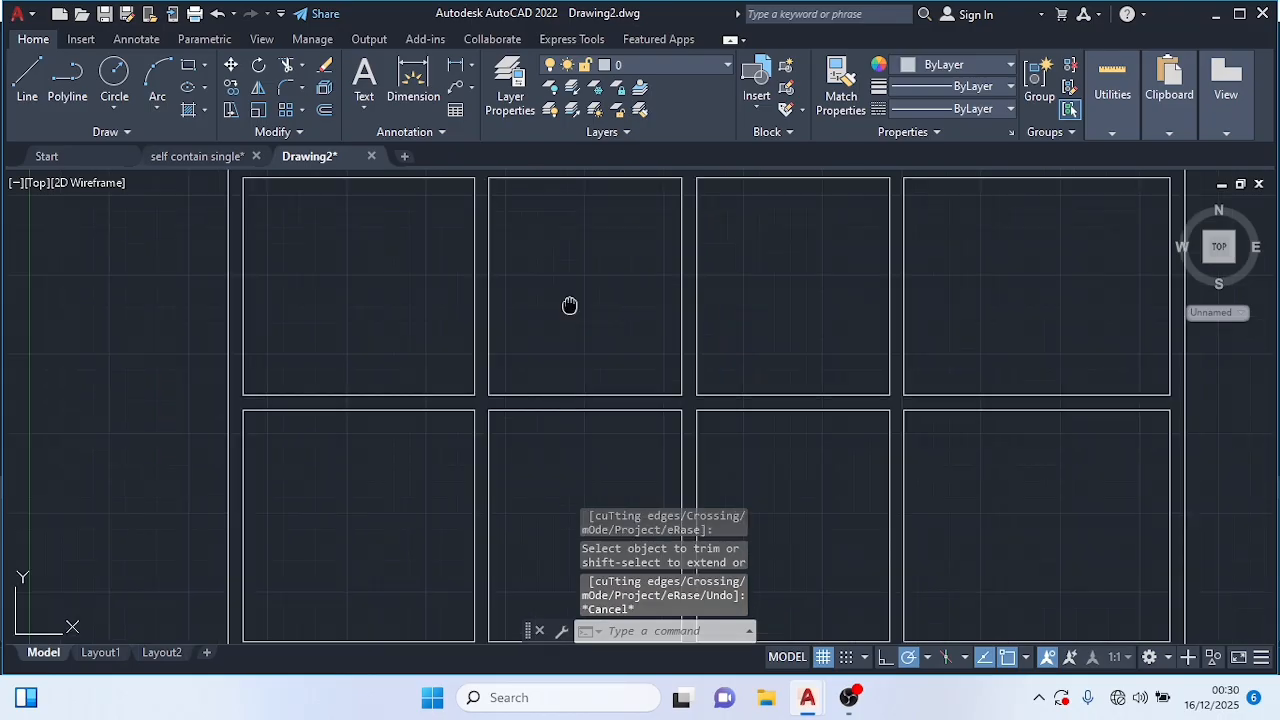
Step: Extend the middle wall's upper face line across the gaps beneath the first and third cross walls
middle_click_drag(571, 306, 516, 332)
type("EX")
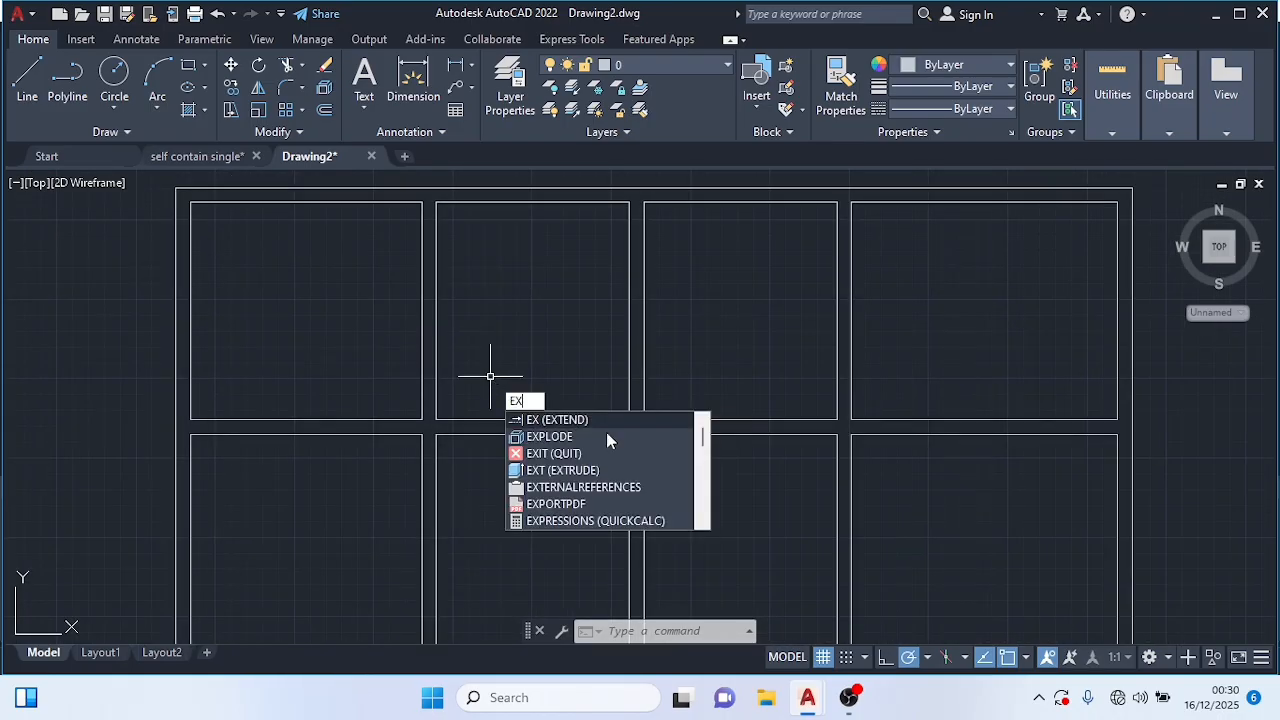
left_click(586, 420)
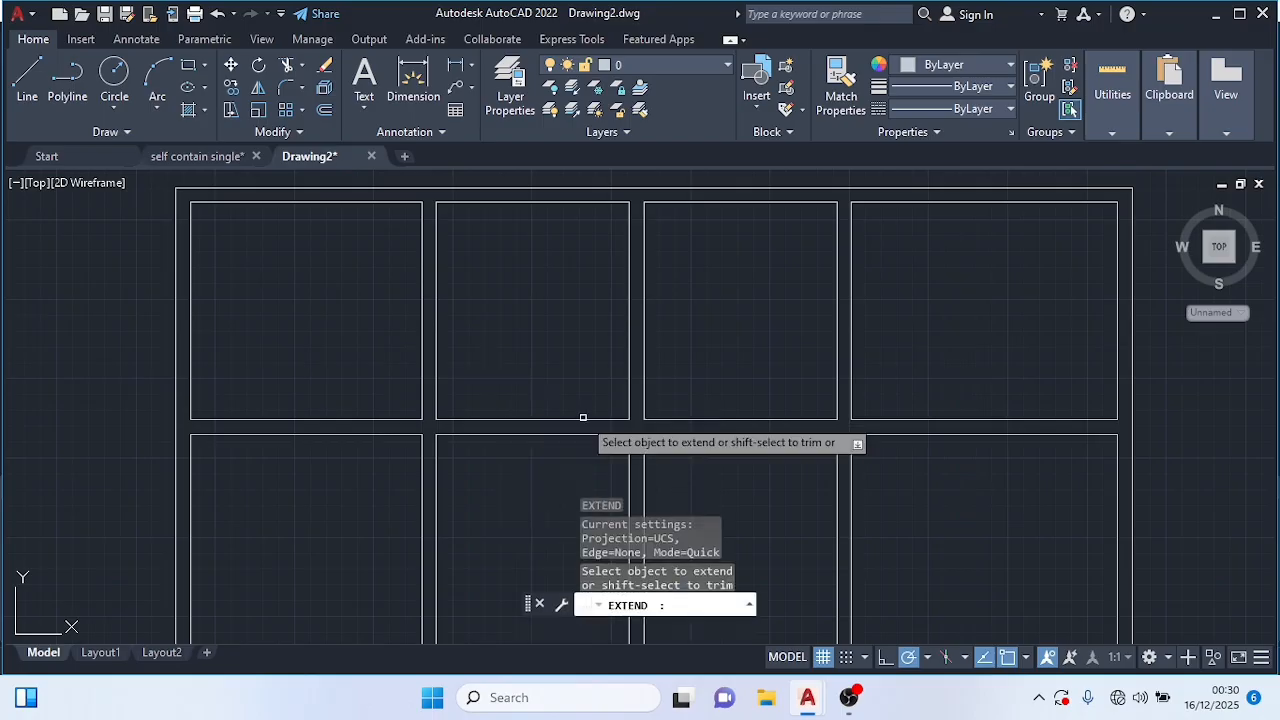
left_click(467, 420)
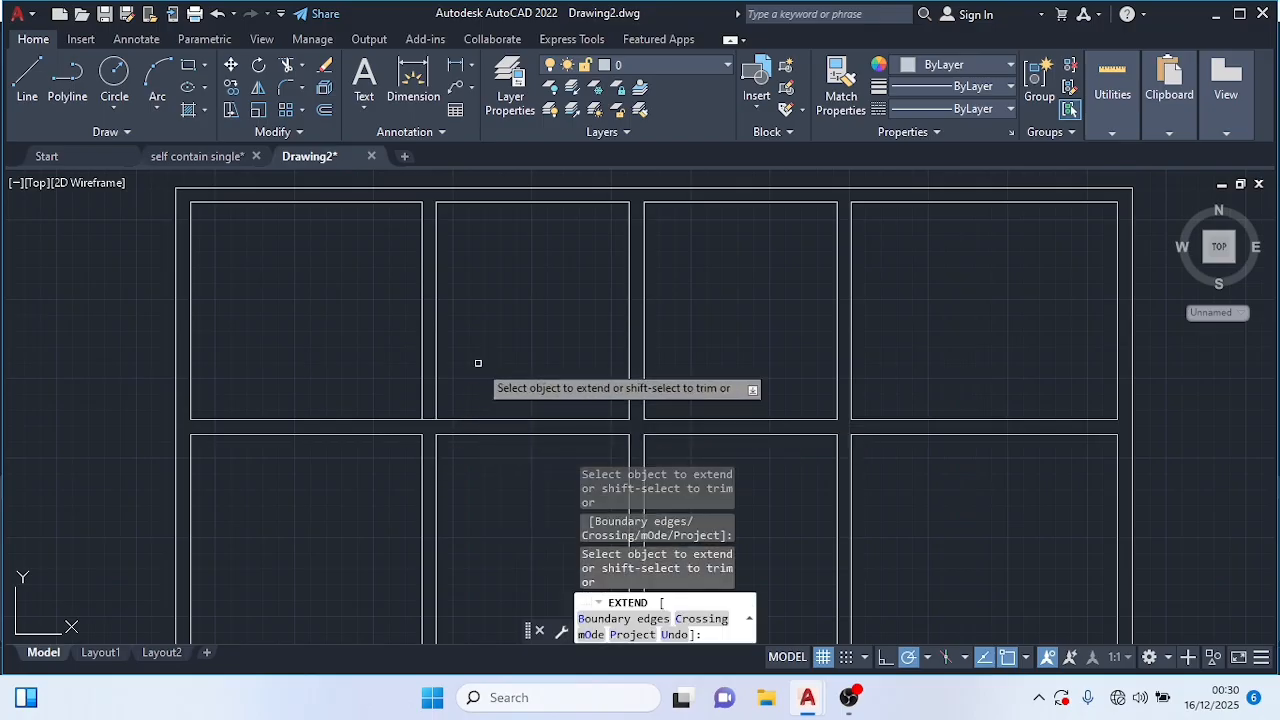
left_click(898, 420)
key("Escape")
Step: Draw a line 900 up from the top-left room's lower-right corner, continuing horizontally right to the right external wall's inner face
middle_click_drag(890, 373, 829, 359)
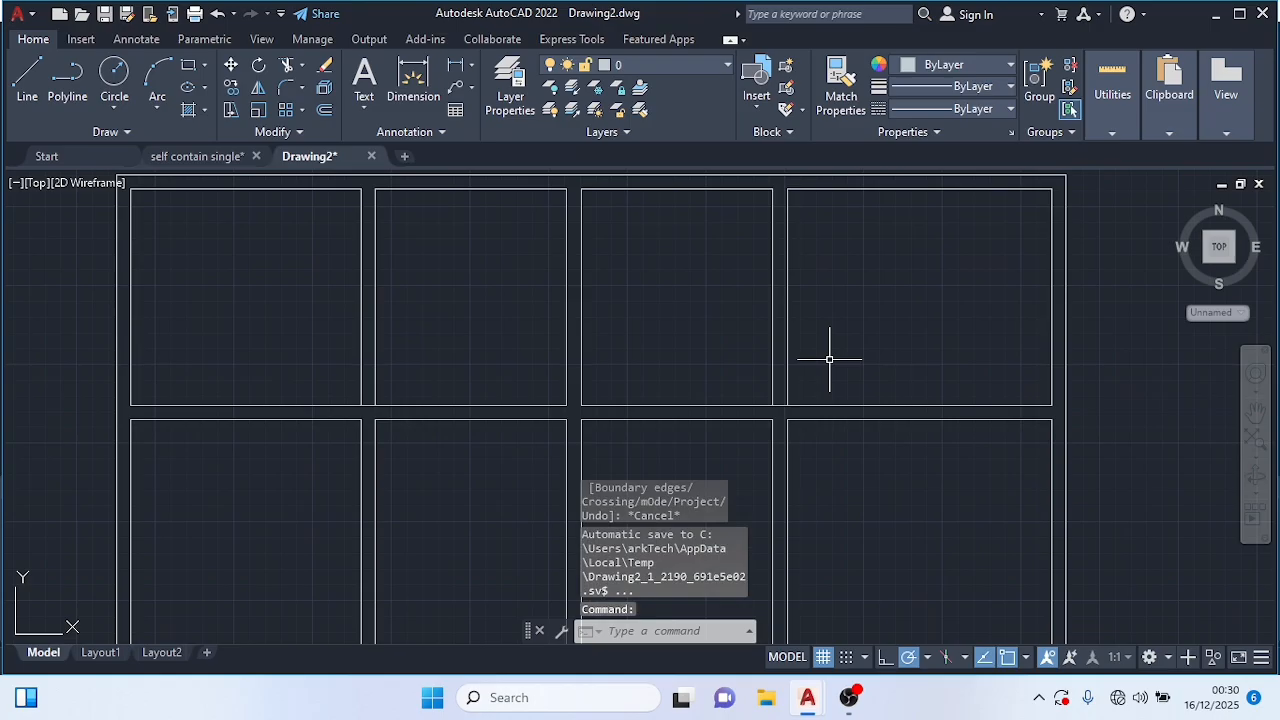
left_click(27, 78)
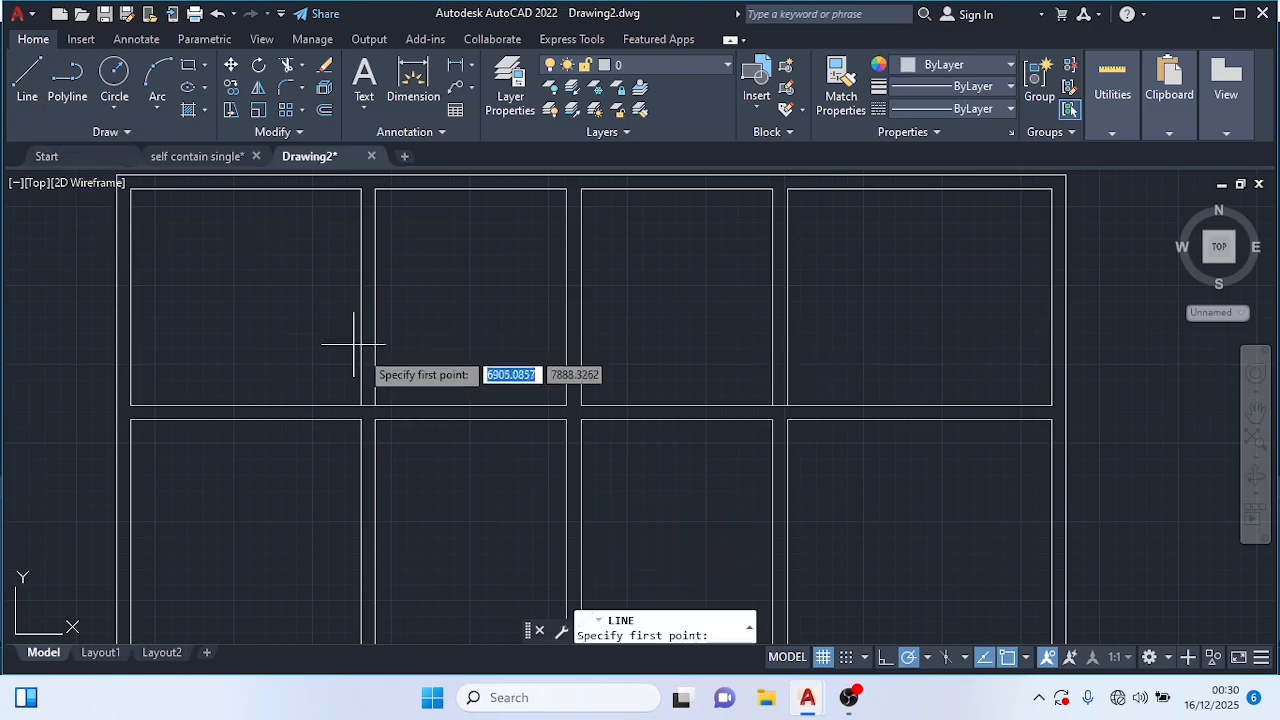
left_click(361, 405)
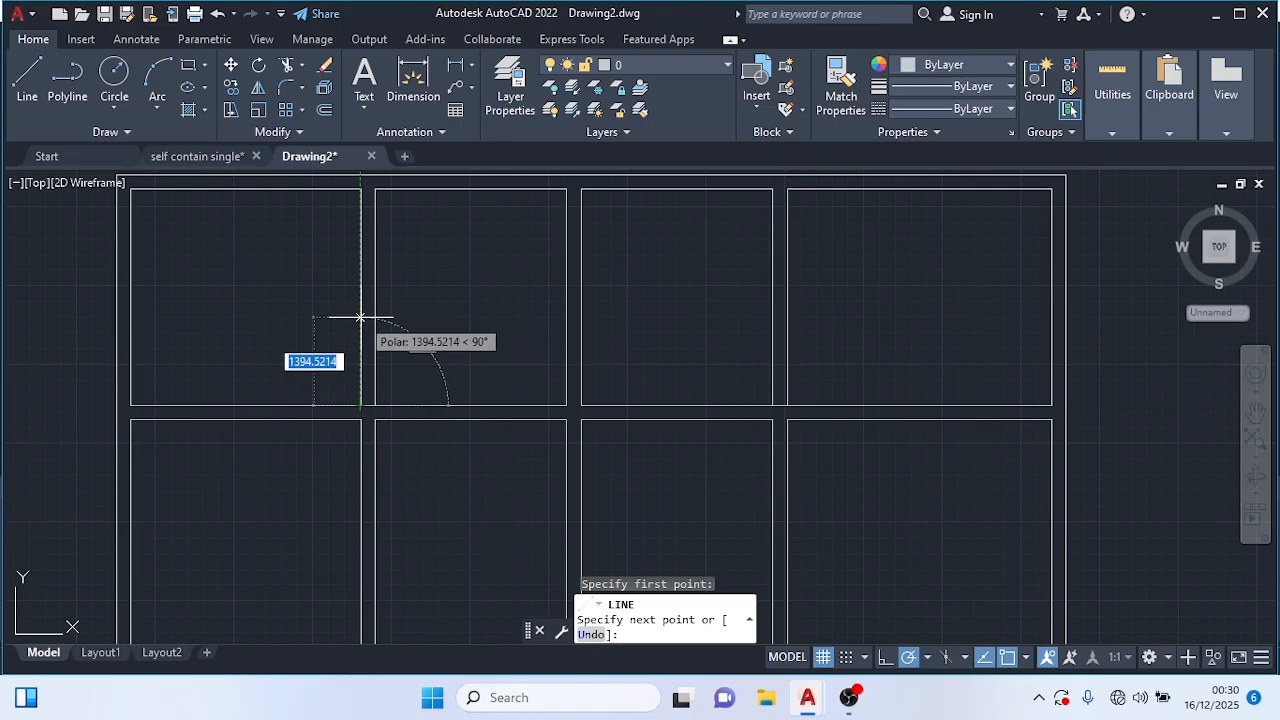
type("900")
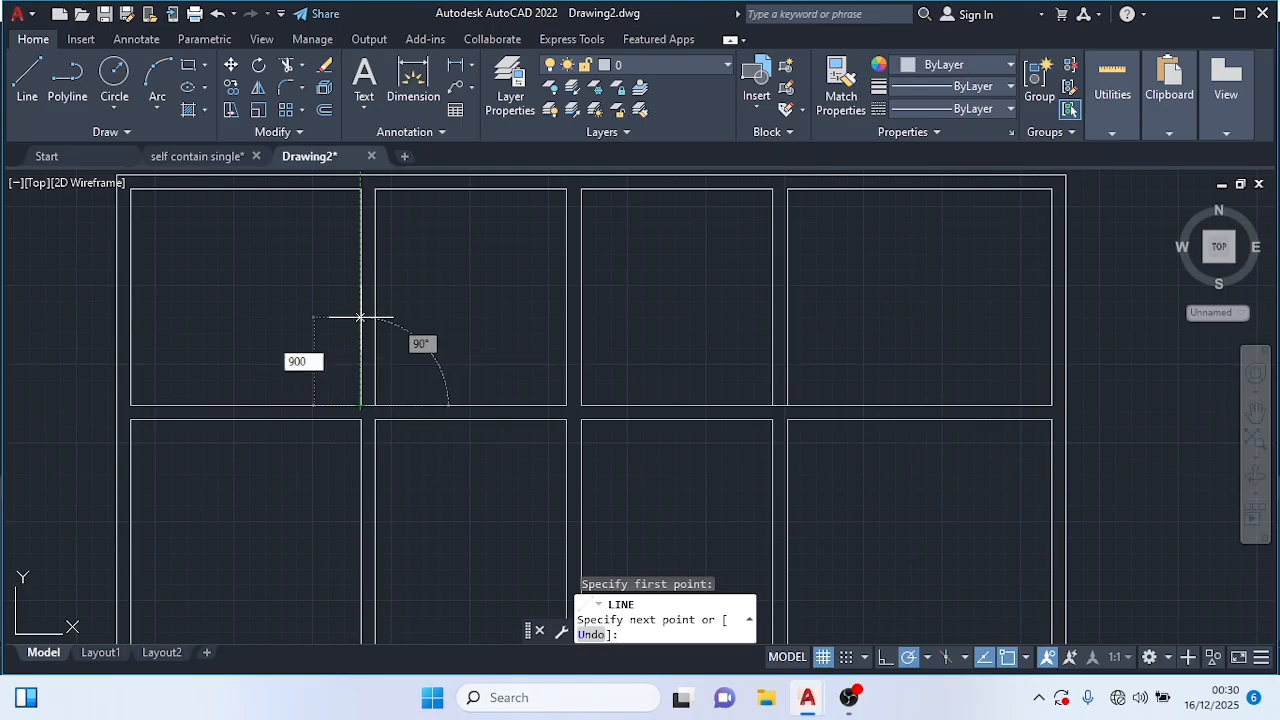
key("Return")
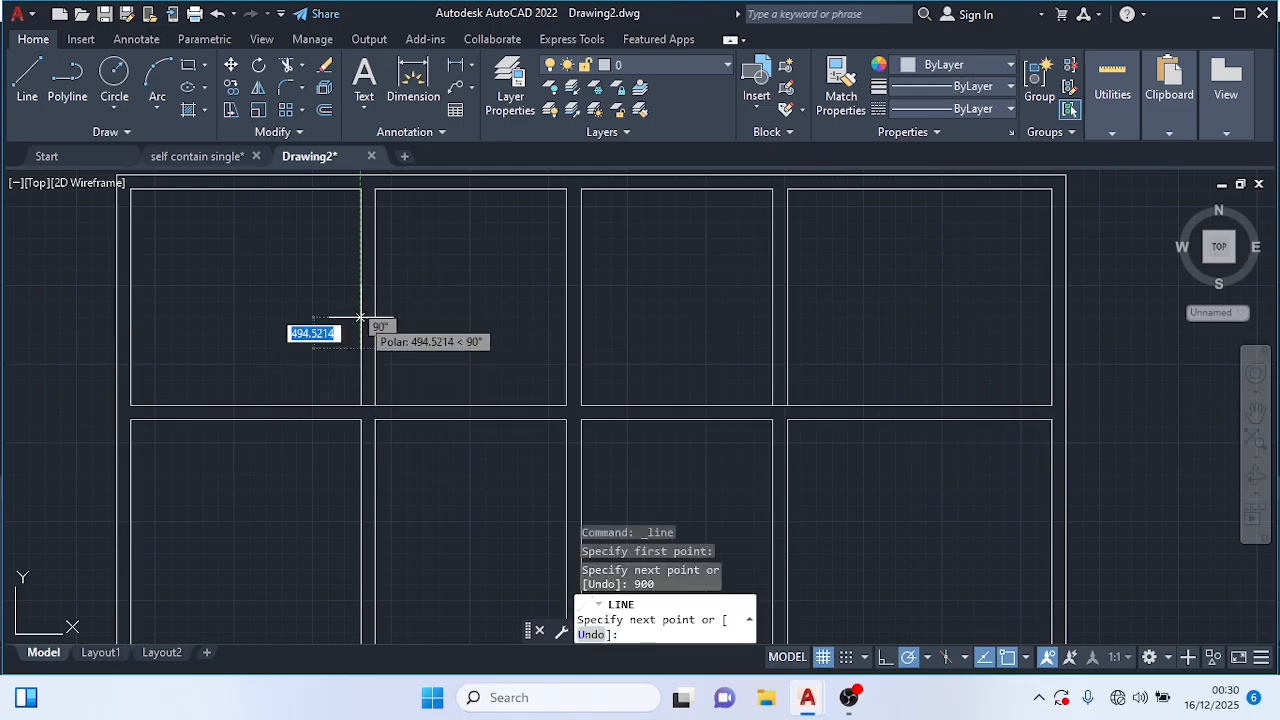
left_click(1049, 350)
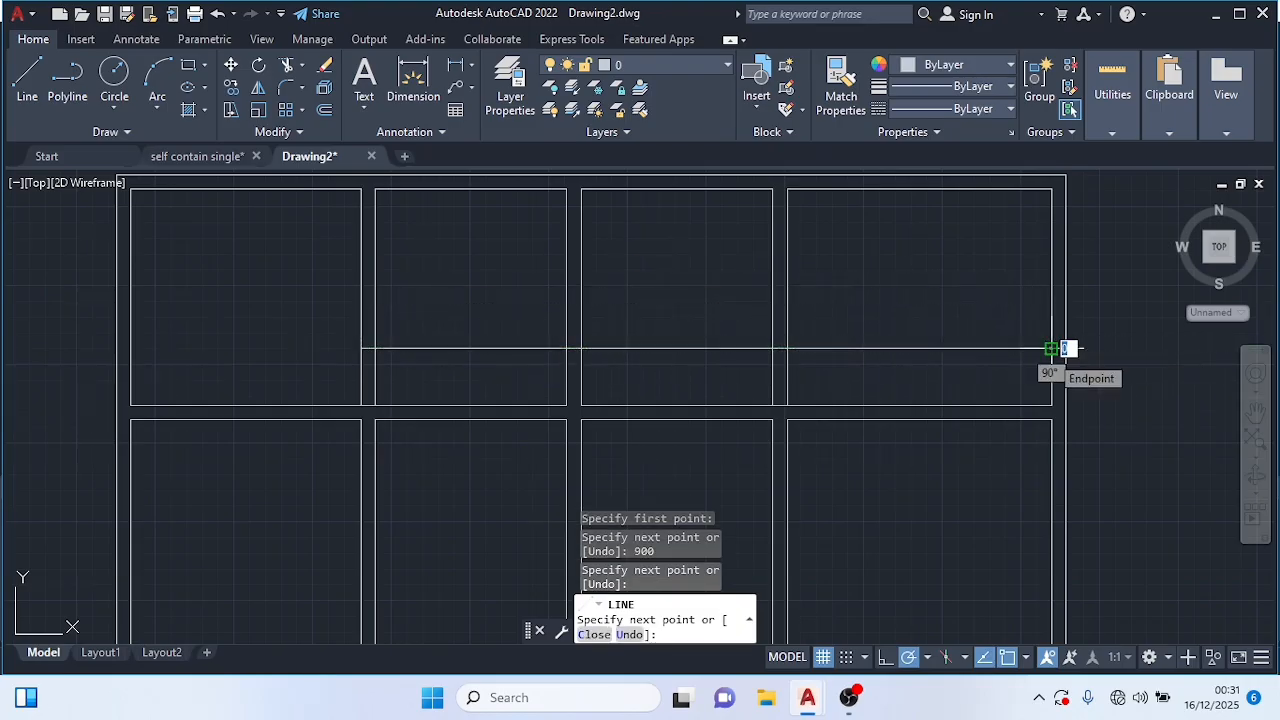
key("Escape")
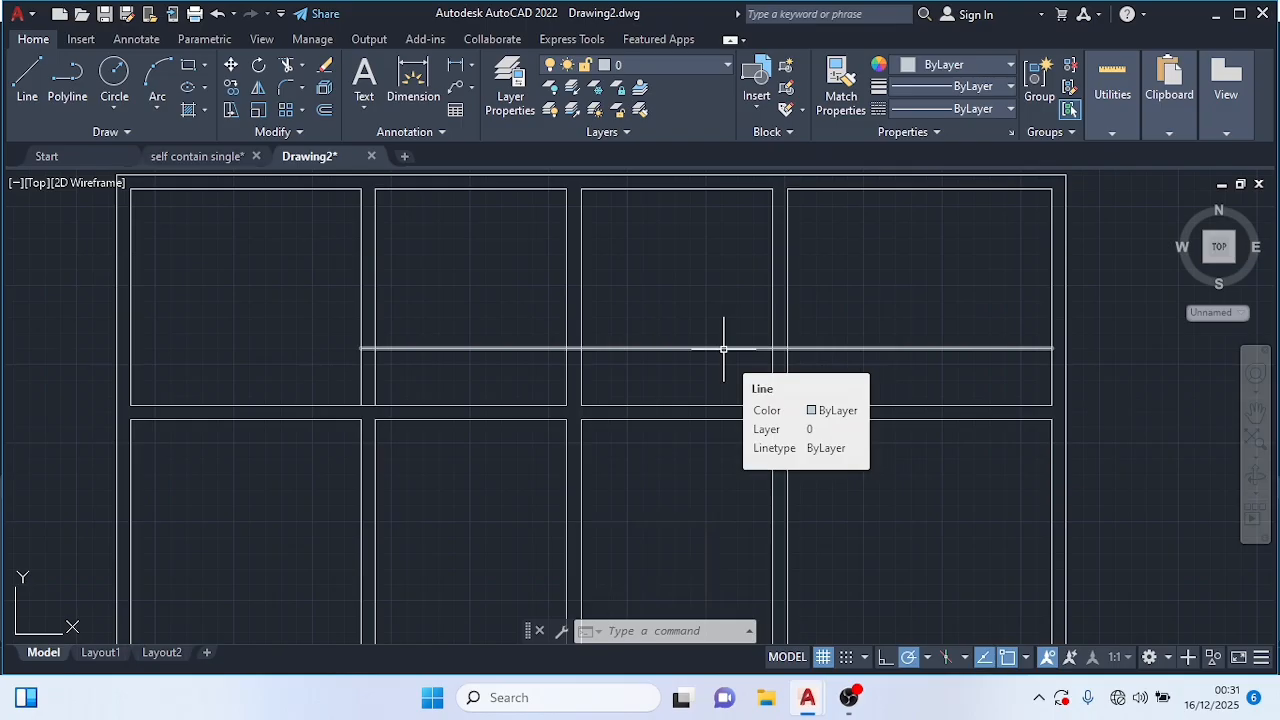
Step: Offset the long horizontal line across the upper rooms upward by 225 to form a partition wall
type("o")
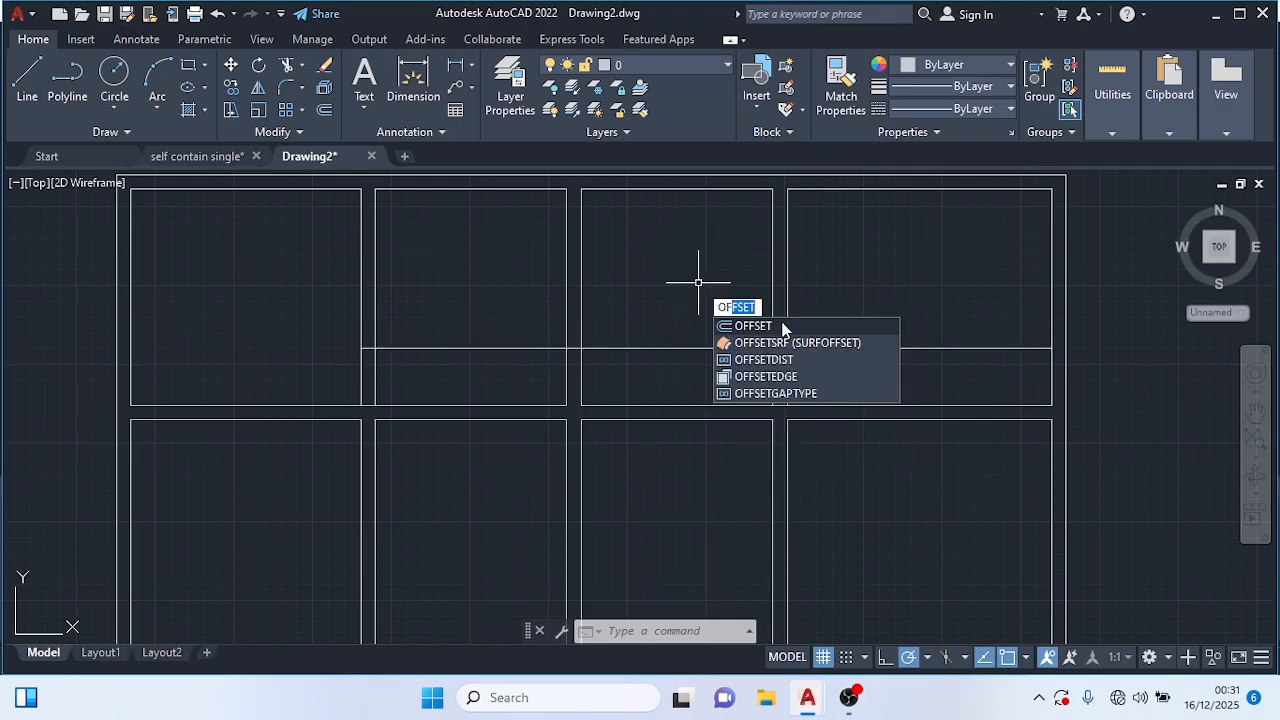
left_click(783, 326)
key("Return")
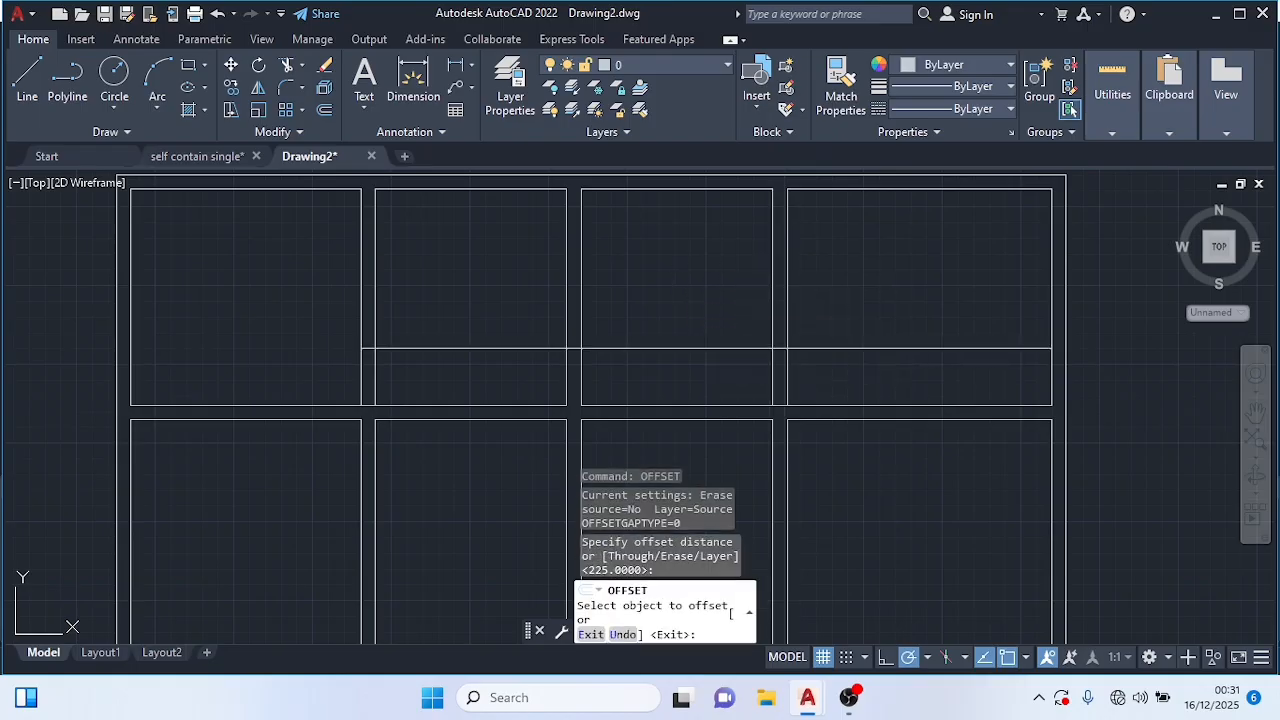
left_click(698, 348)
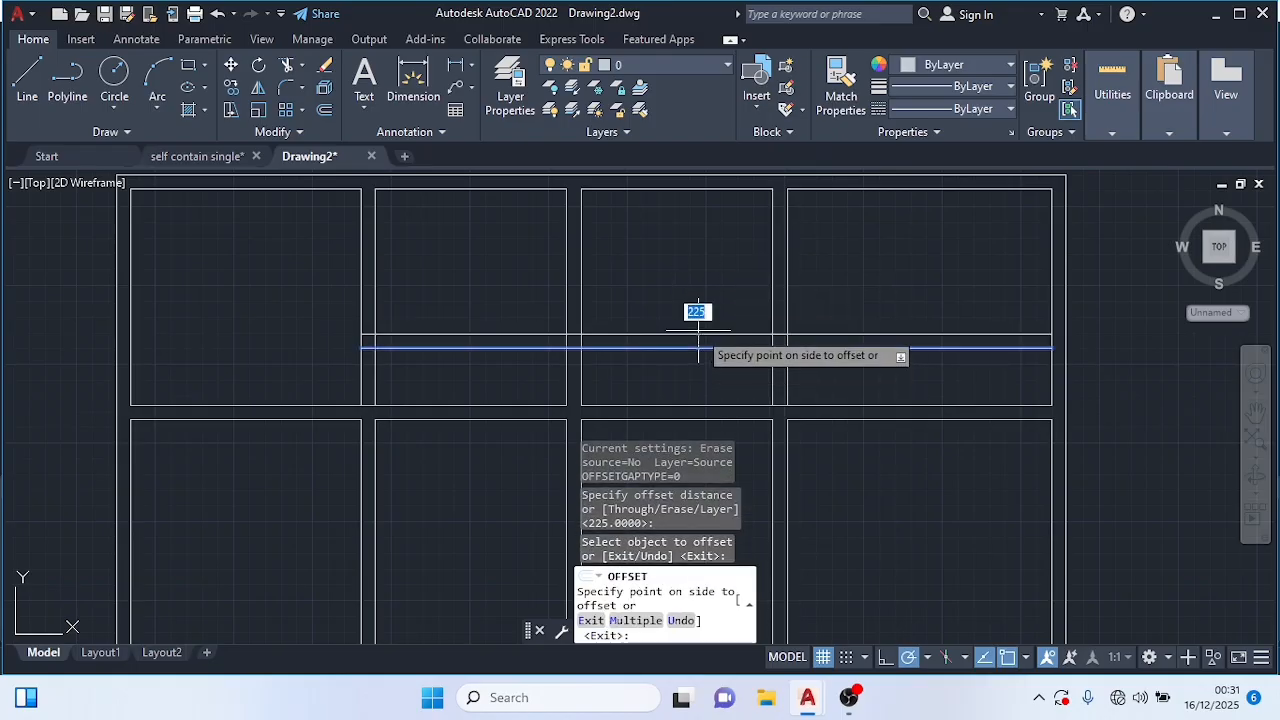
left_click(698, 330)
key("Escape")
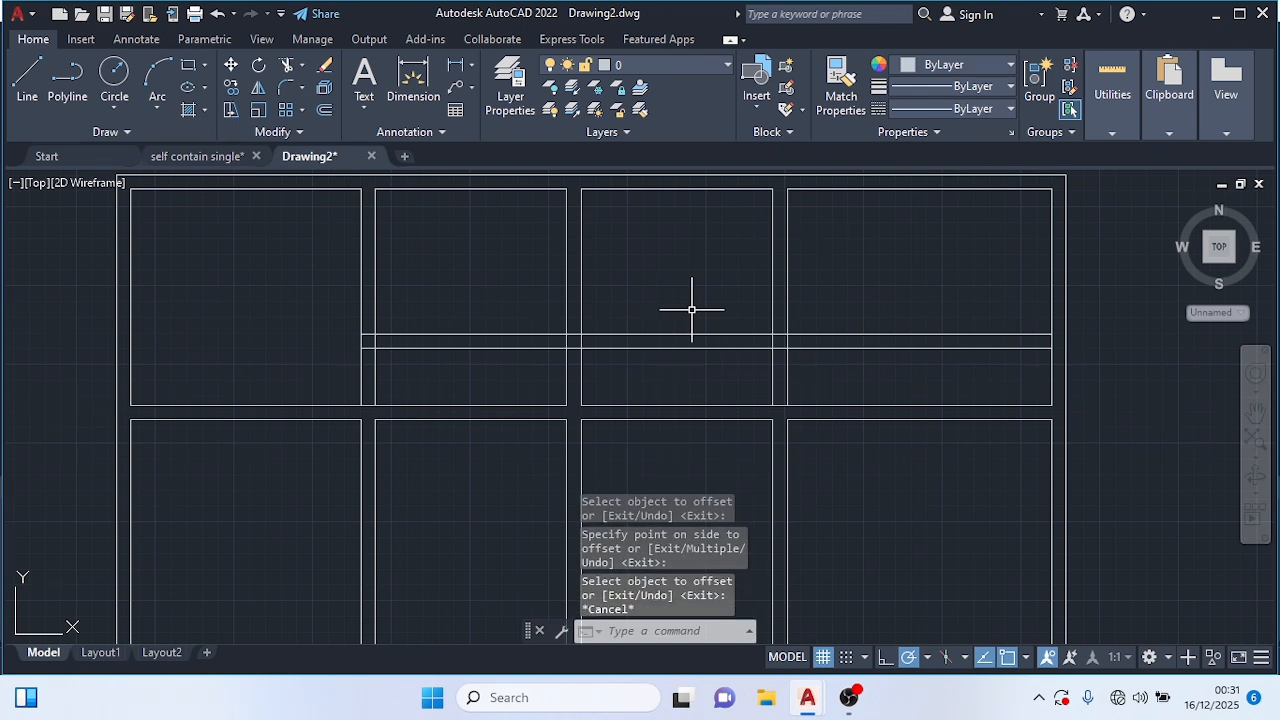
left_click(697, 300)
key("Escape")
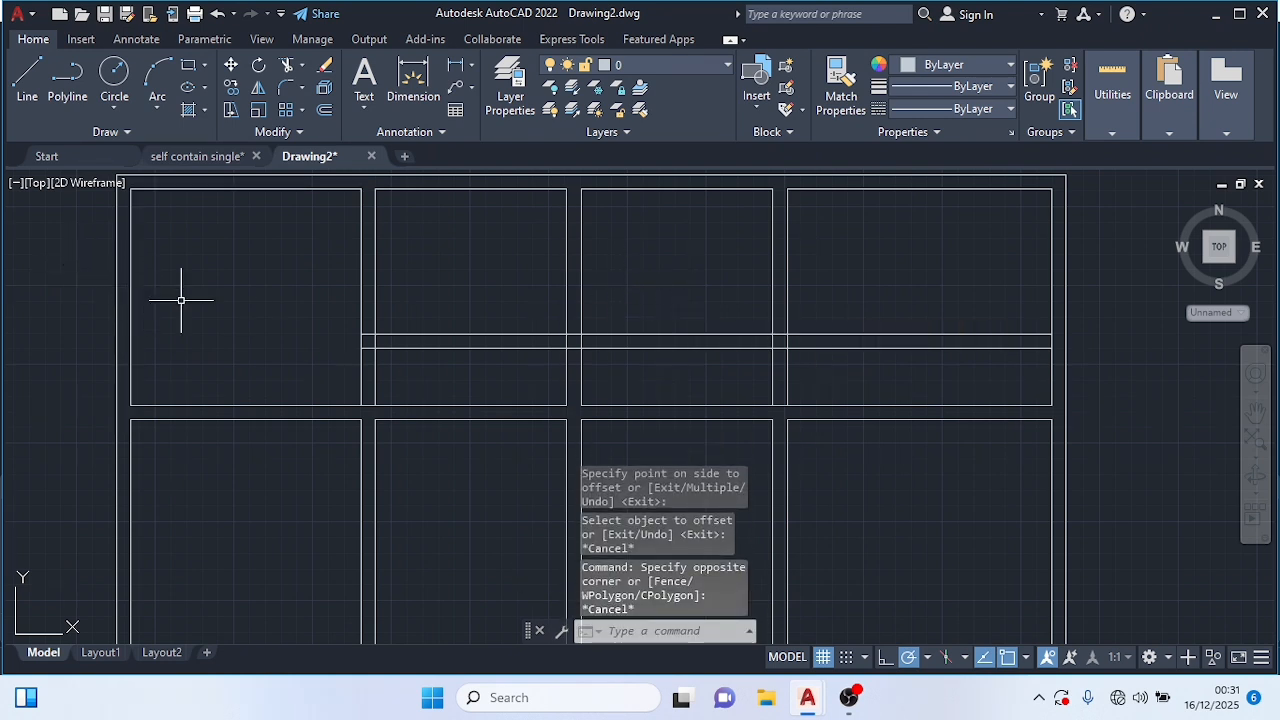
Step: Trim the three upper cross walls' lines between the new horizontal partition and the middle wall with a fence
type("TR")
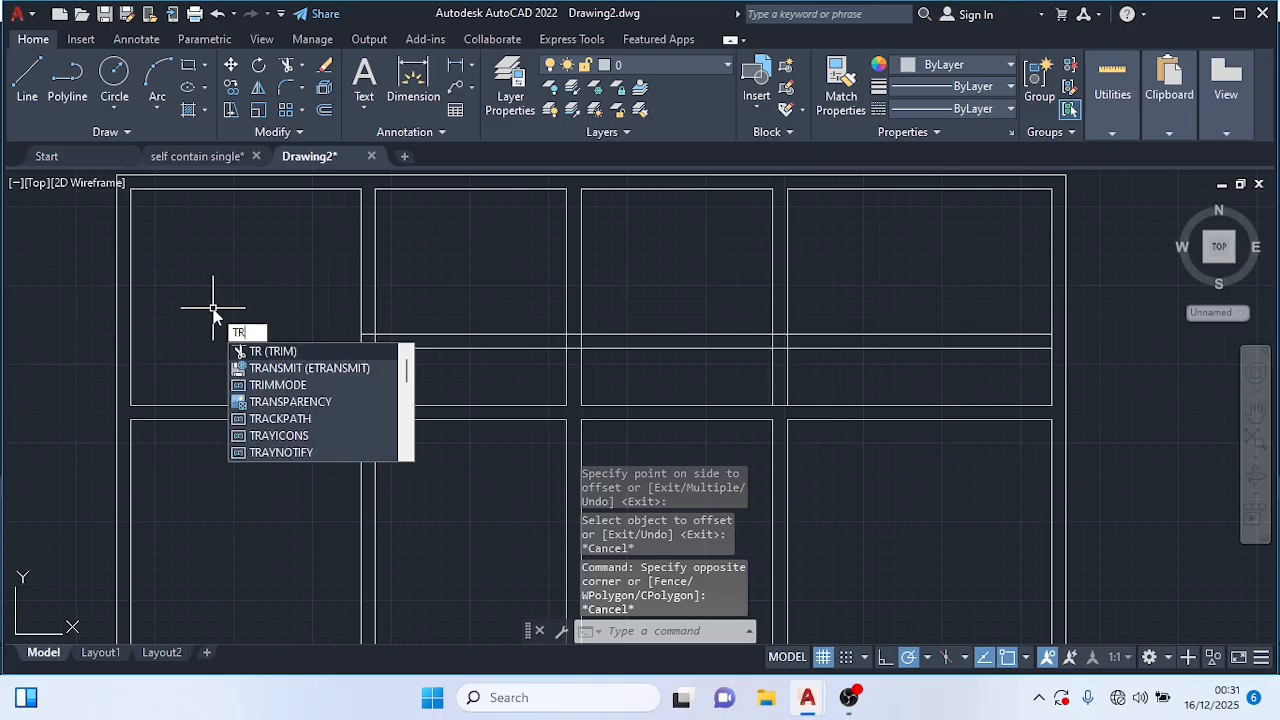
key("Return")
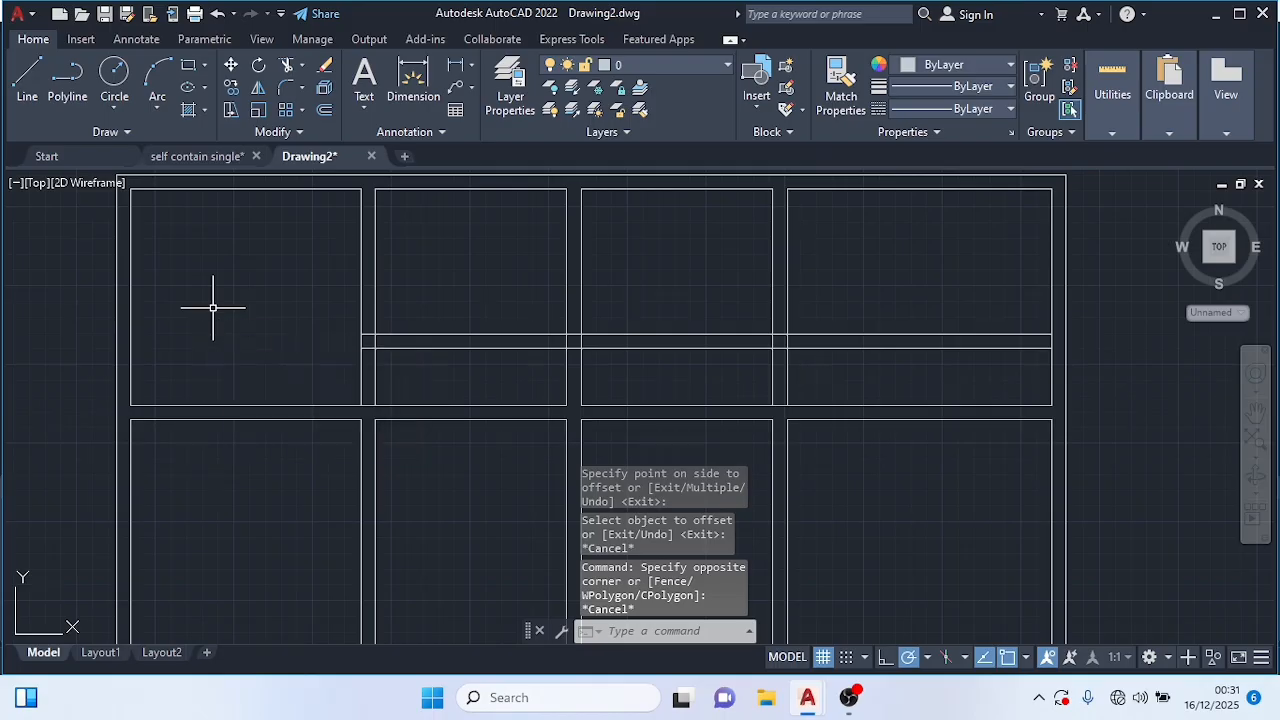
left_click(325, 373)
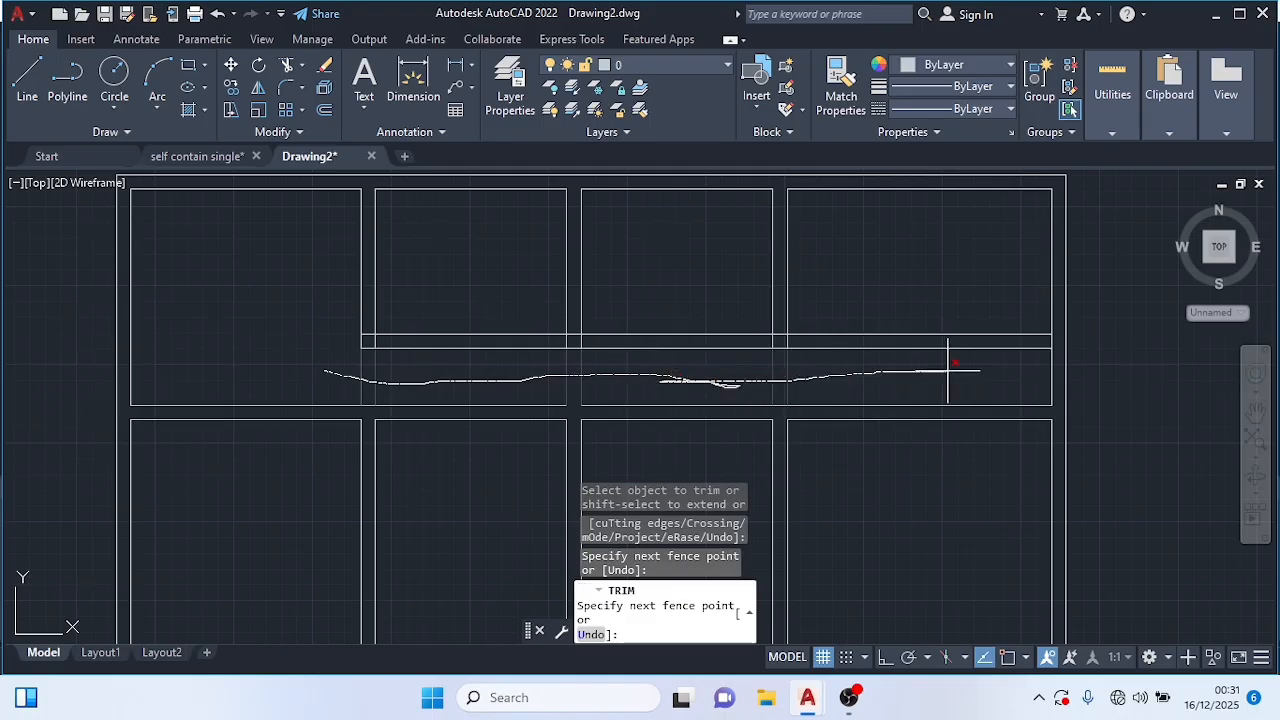
key("Return")
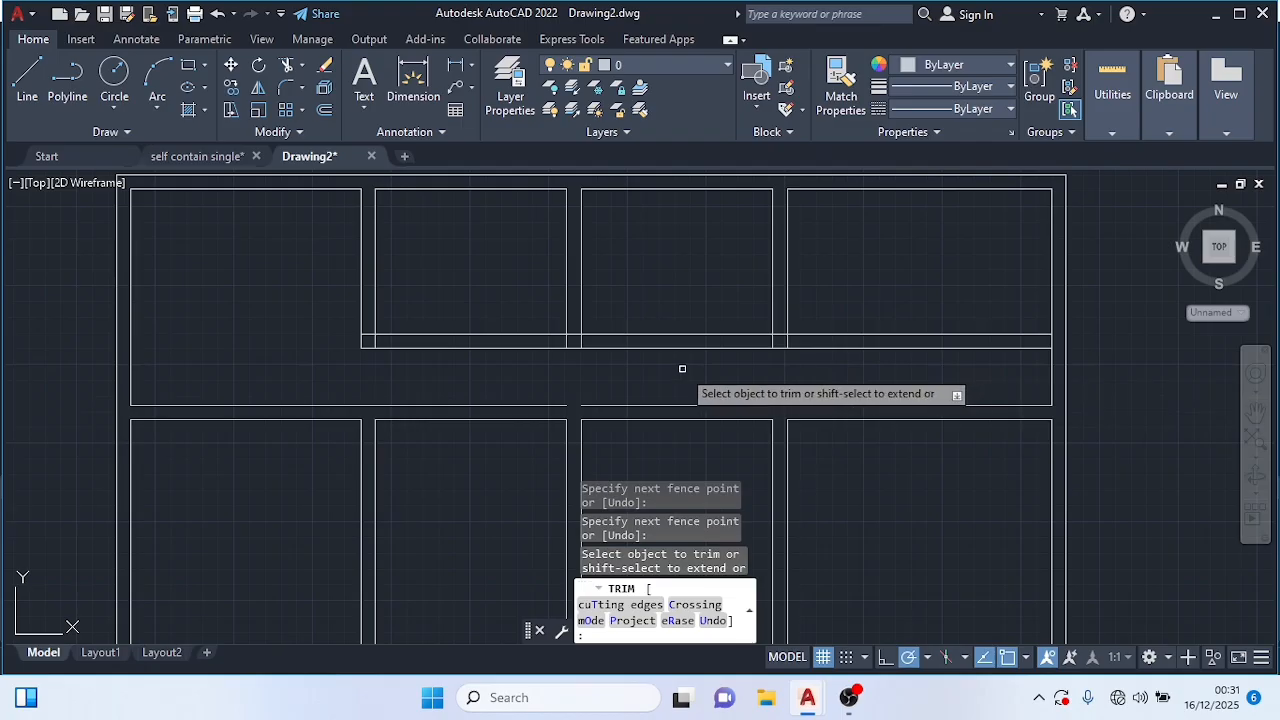
key("Escape")
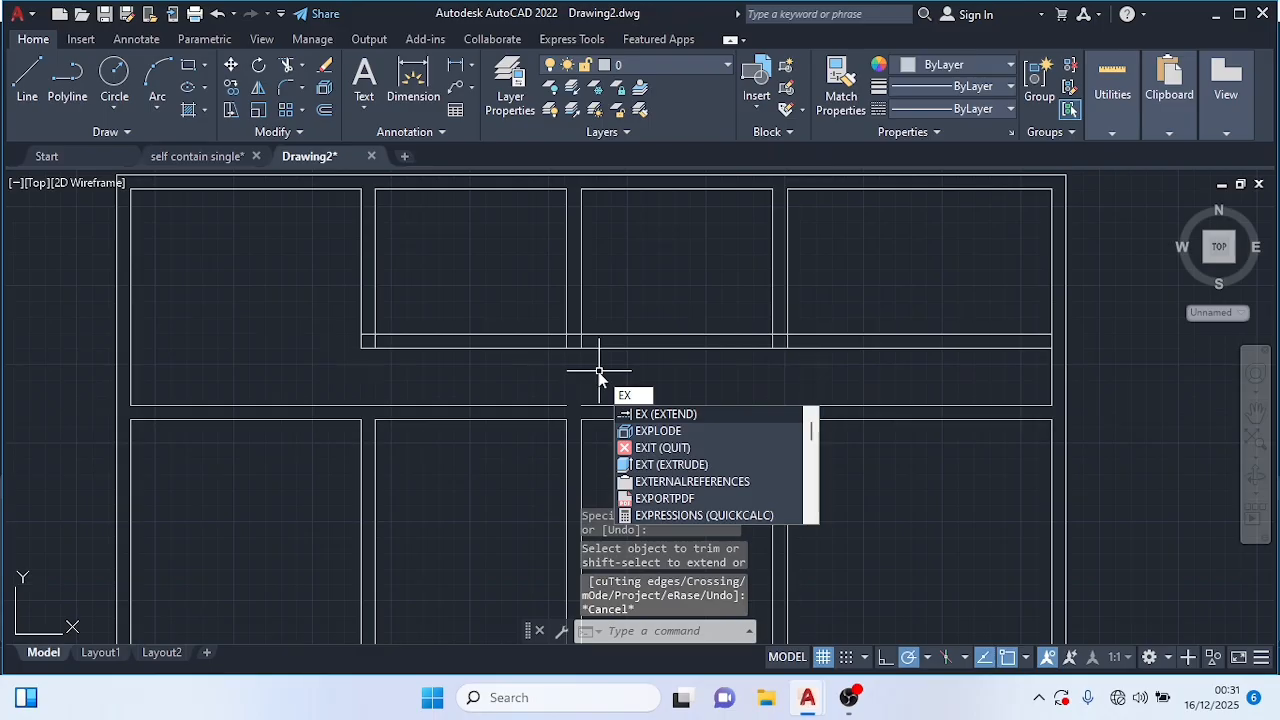
Step: Extend both lines of the upper central cross wall down to the middle wall
left_click(640, 414)
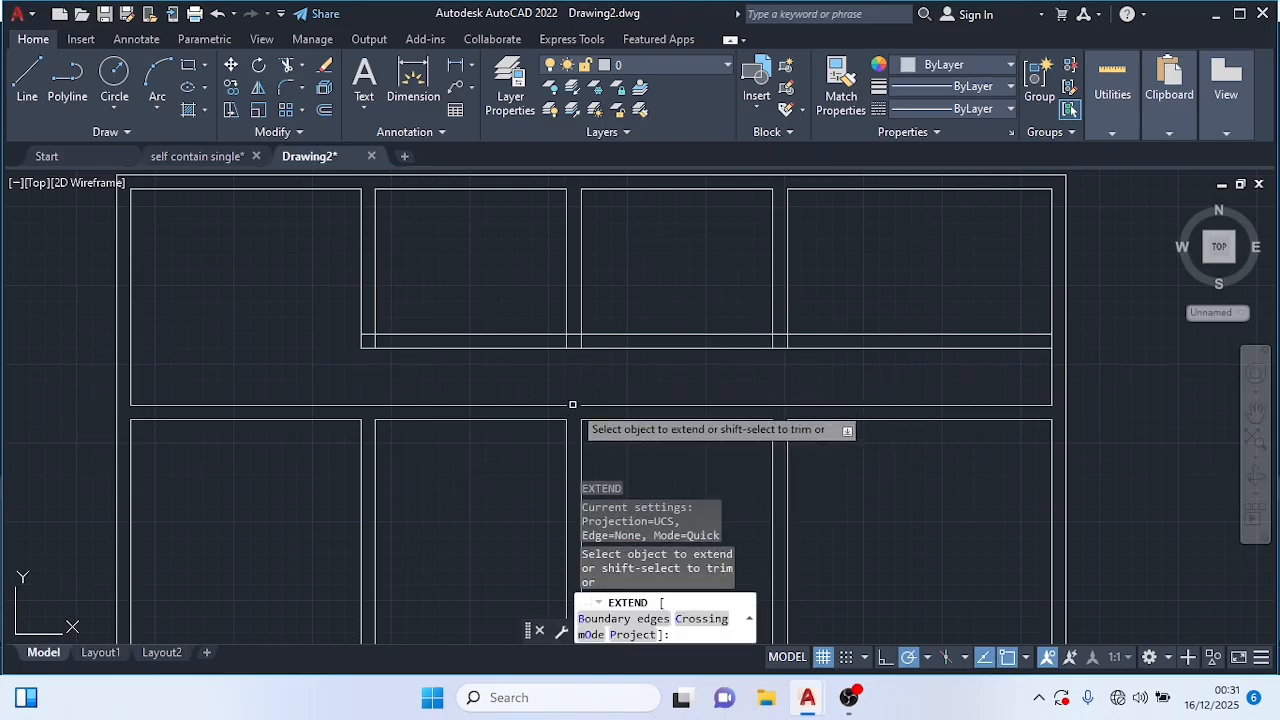
left_click(580, 318)
left_click(569, 332)
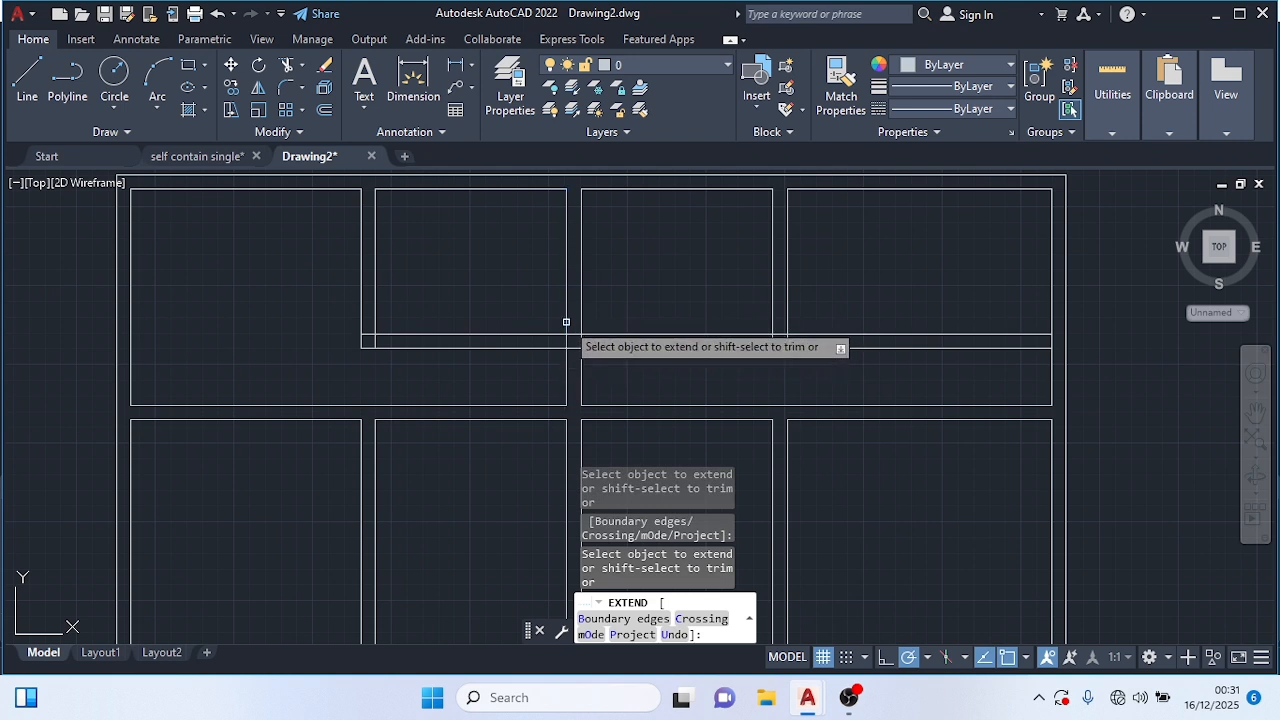
left_click(590, 336)
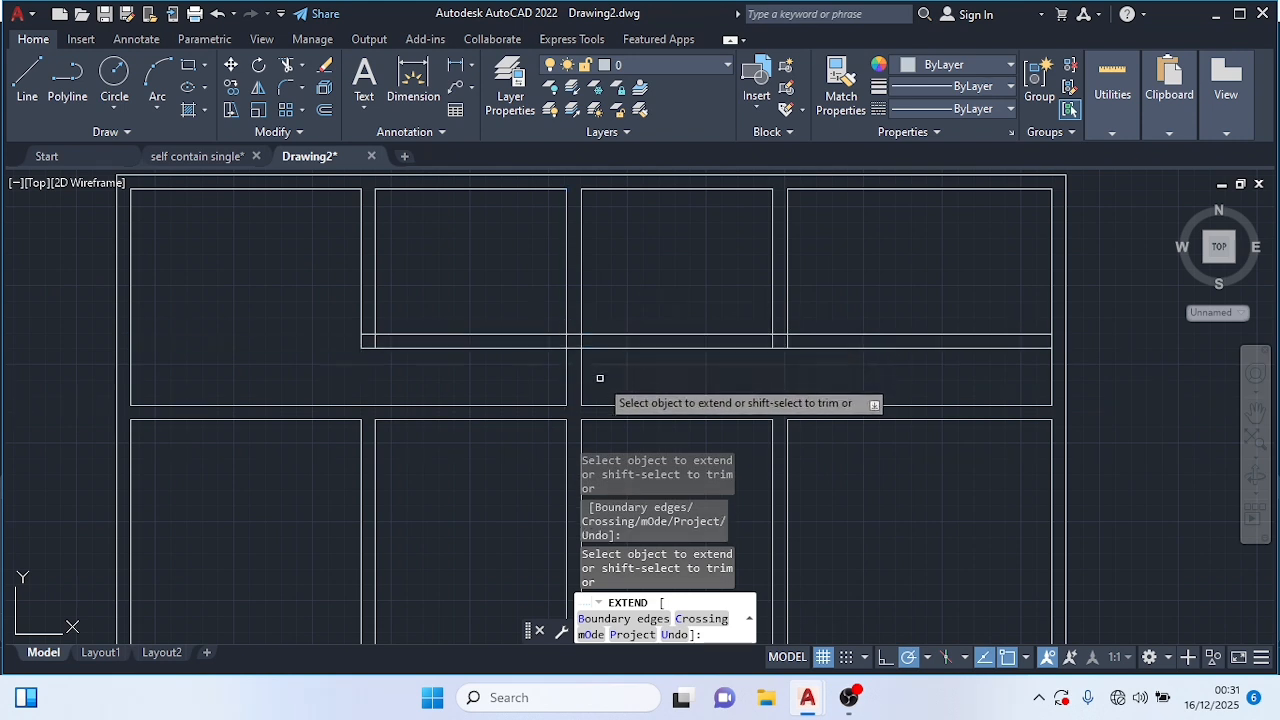
key("Escape")
Step: Draw a line 2438.4 up from the second lower room's lower-right corner, continuing horizontally left to the first cross wall's left face
scroll(543, 457, "down", 1)
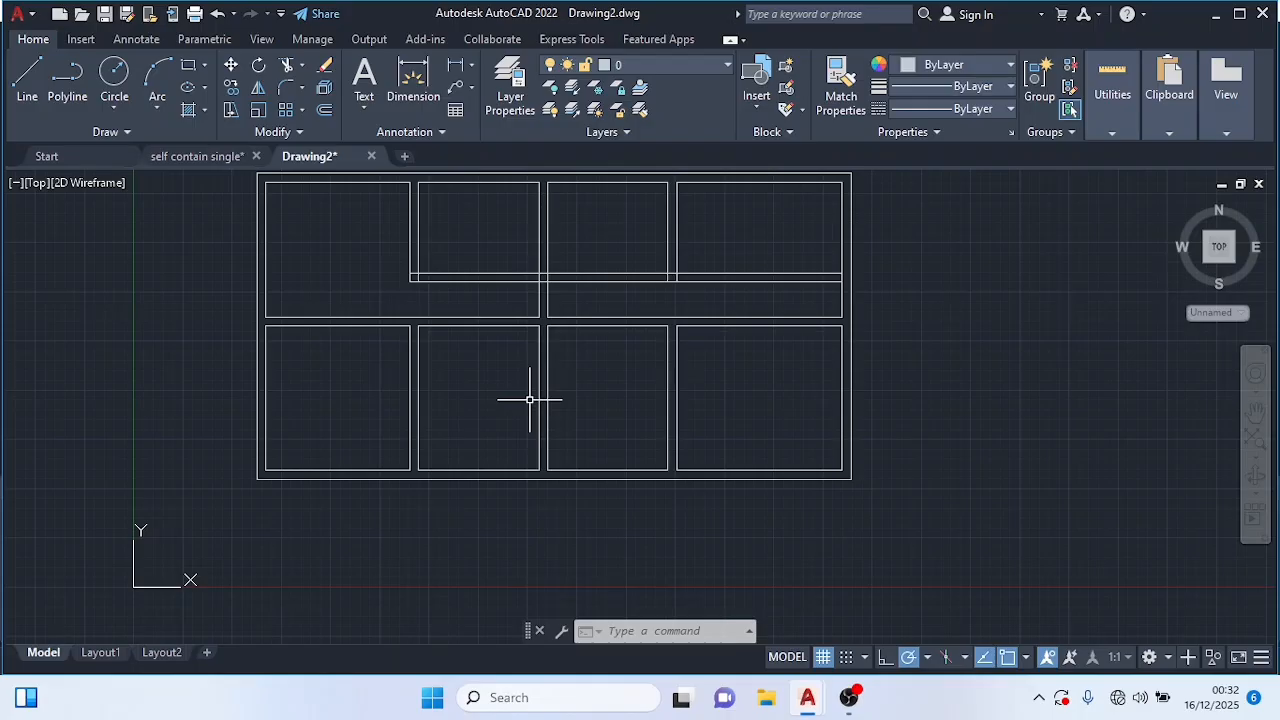
left_click(28, 80)
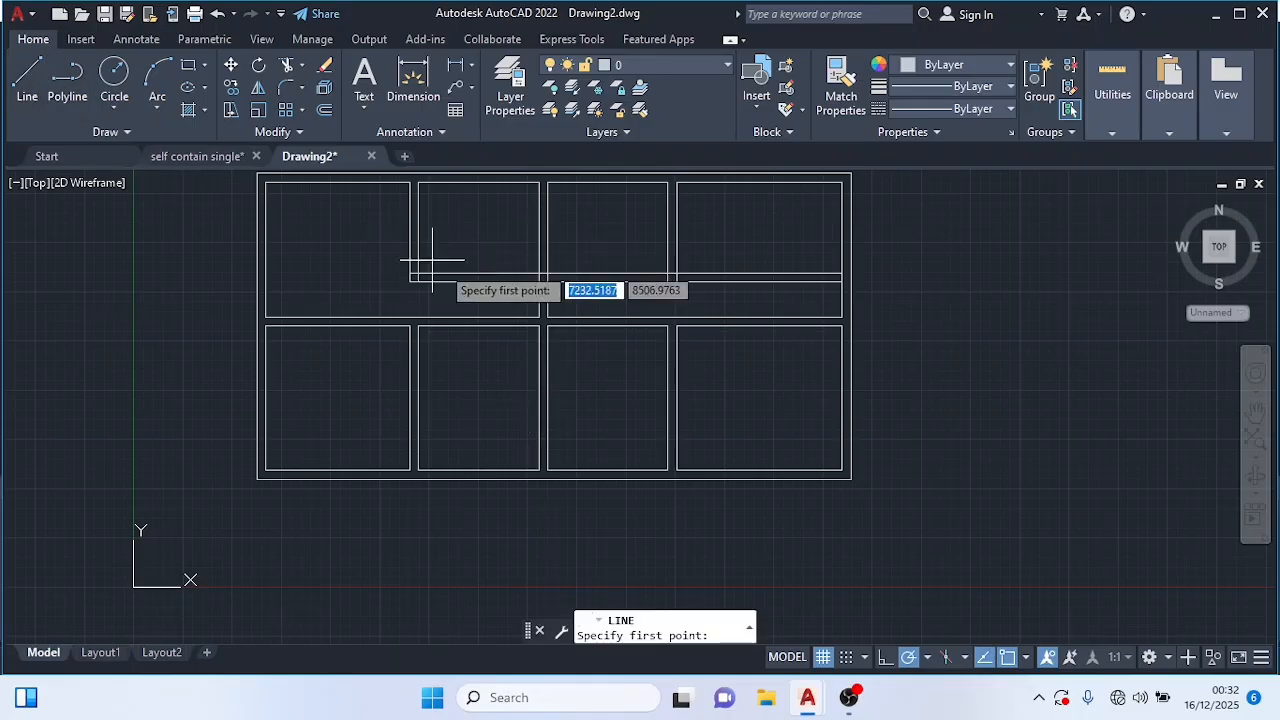
left_click(537, 470)
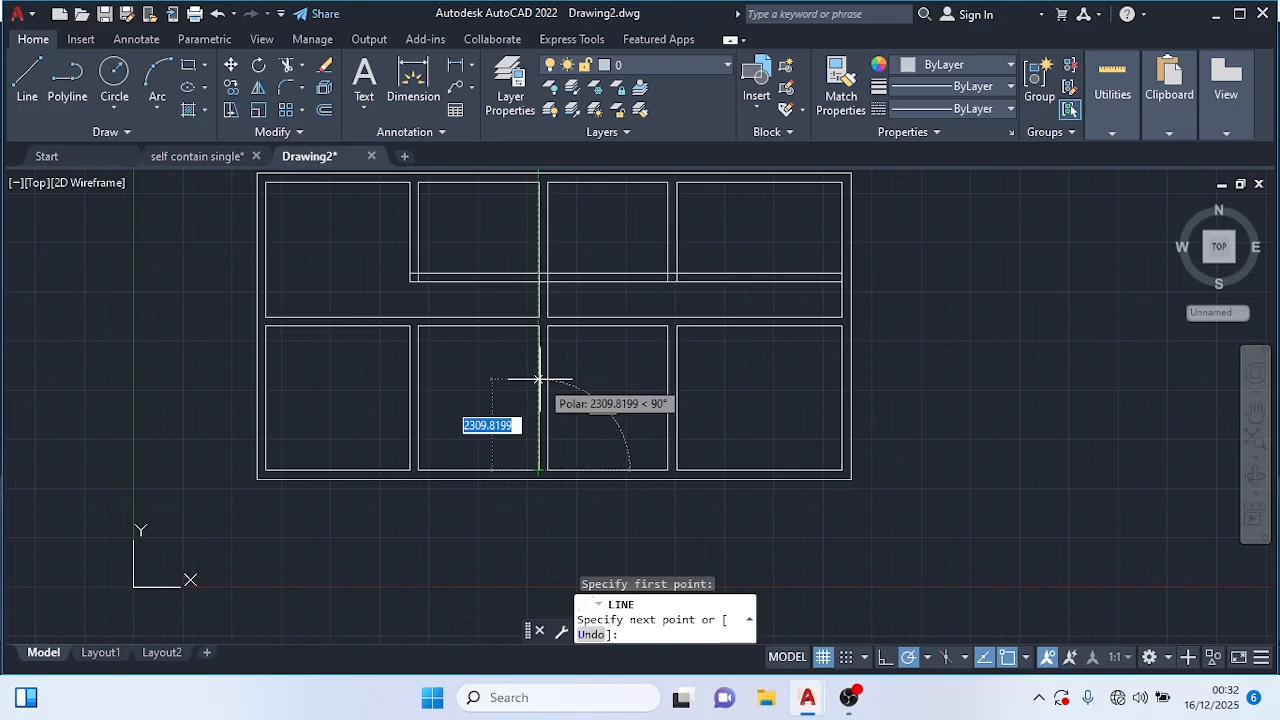
type("2438.4")
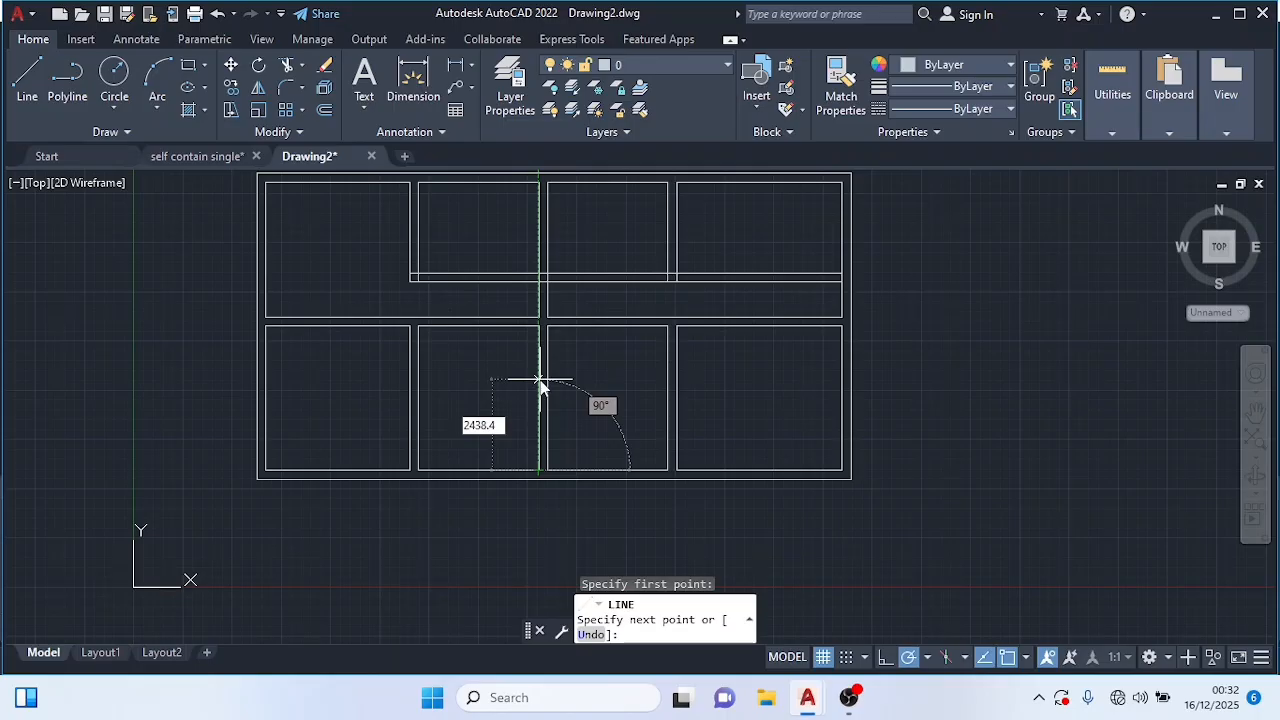
left_click(540, 380)
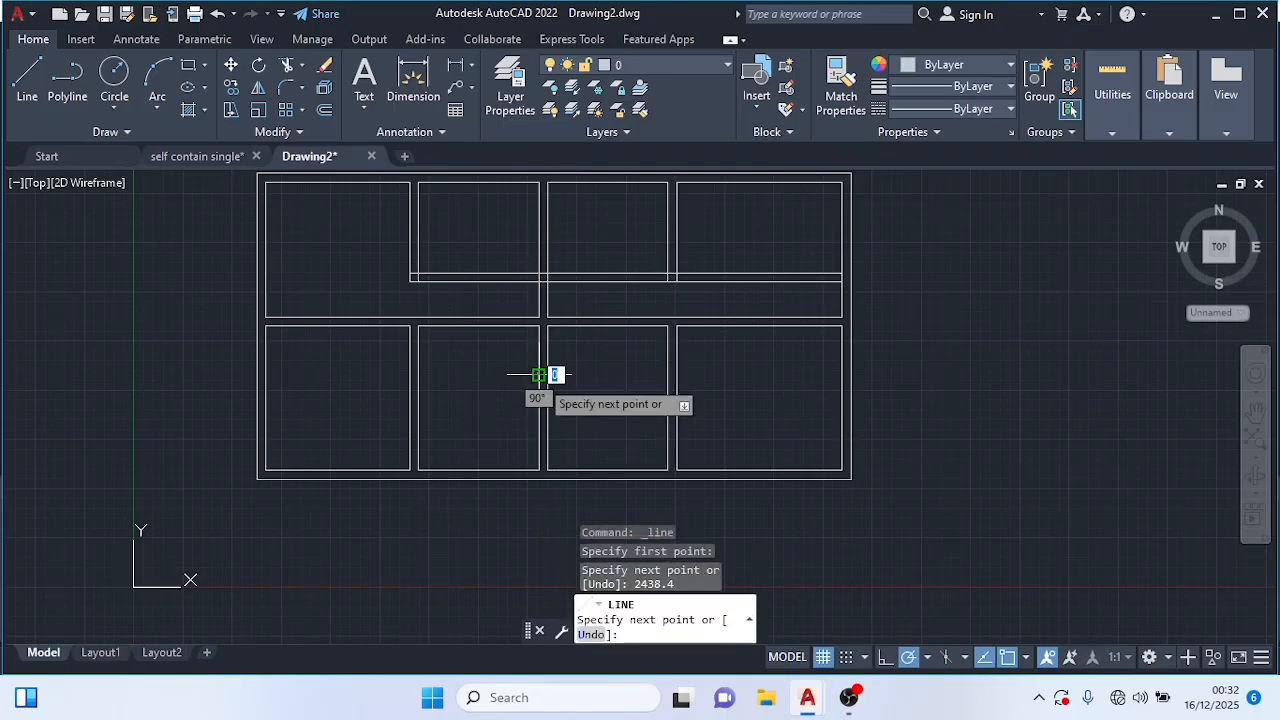
left_click(409, 375)
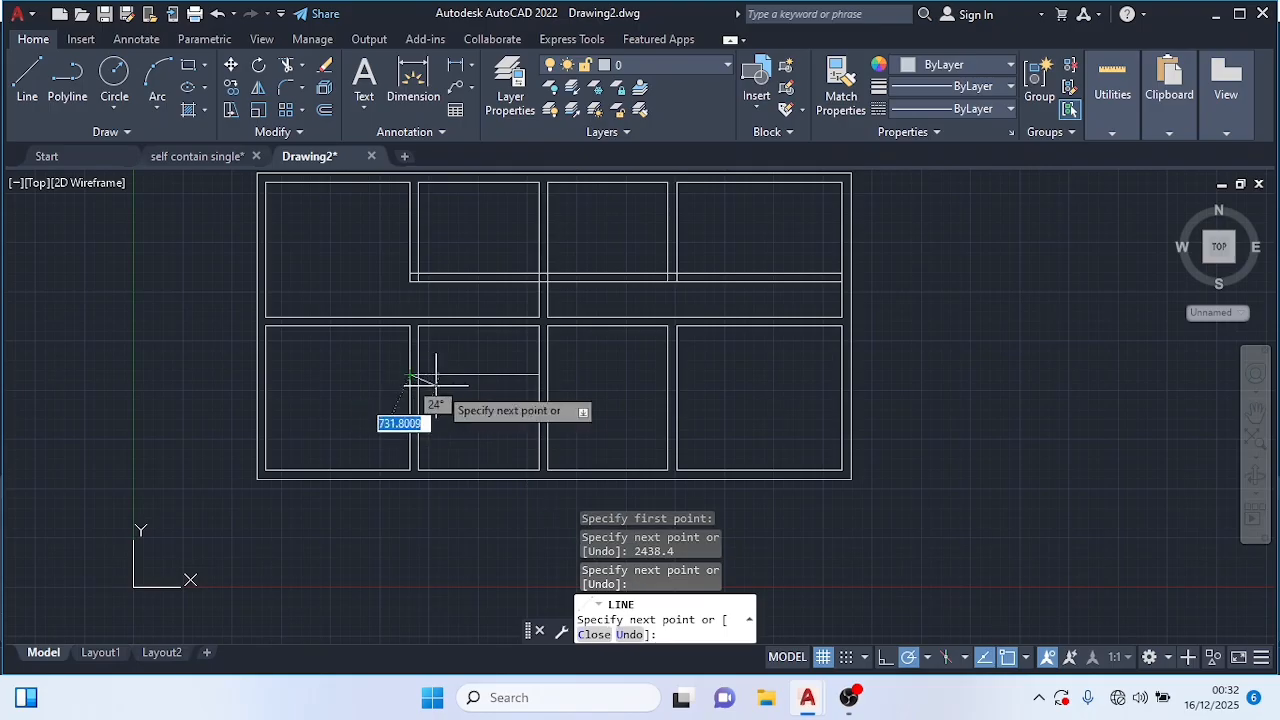
key("Escape")
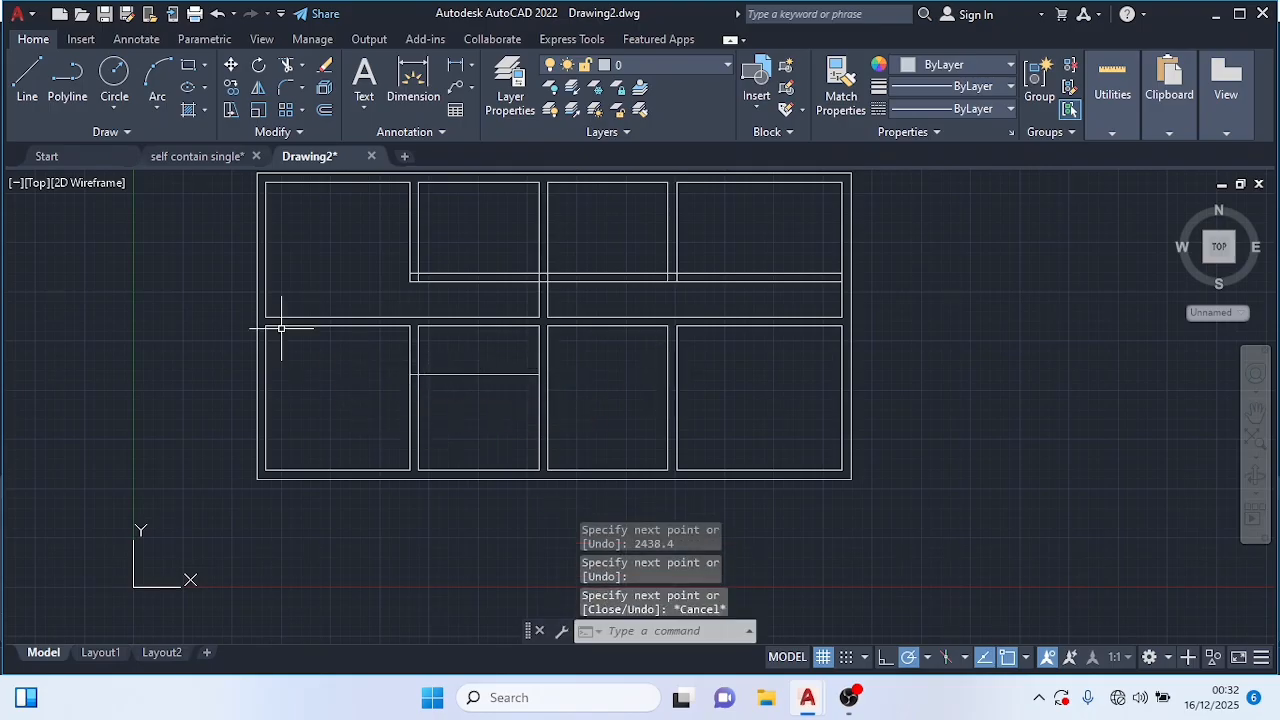
Step: Draw a horizontal line from that partition line's right end to the right external wall's outer face
left_click(27, 80)
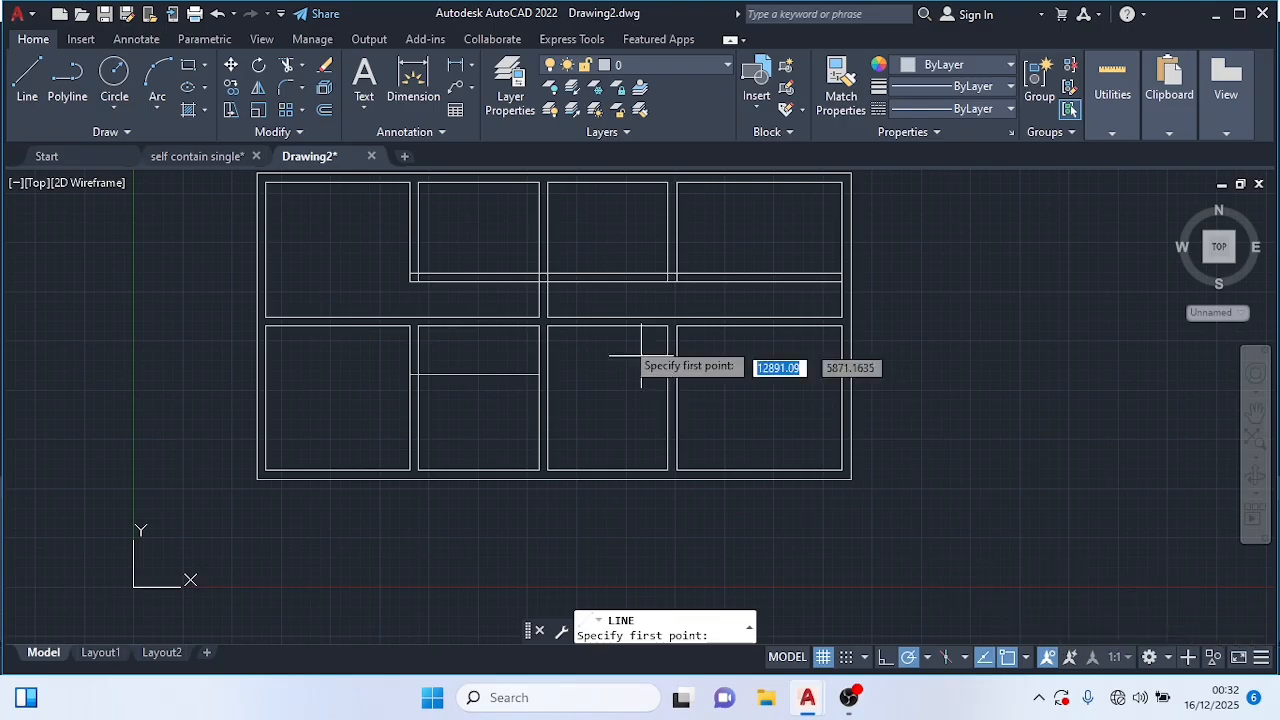
left_click(538, 375)
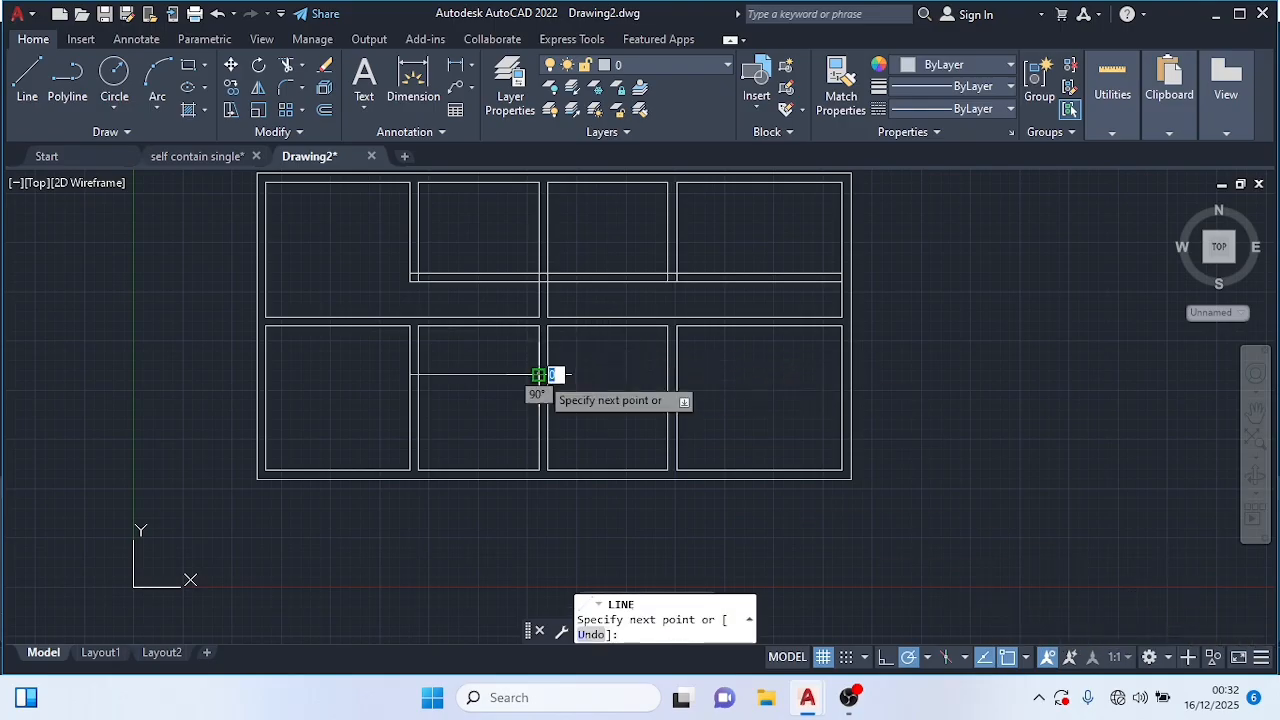
left_click(850, 375)
key("Escape")
Step: Offset the lower rooms' horizontal partition lines downward by 225 to give the wall its thickness
type("o")
key("Return")
left_click(770, 375)
left_click(754, 375)
left_click(753, 375)
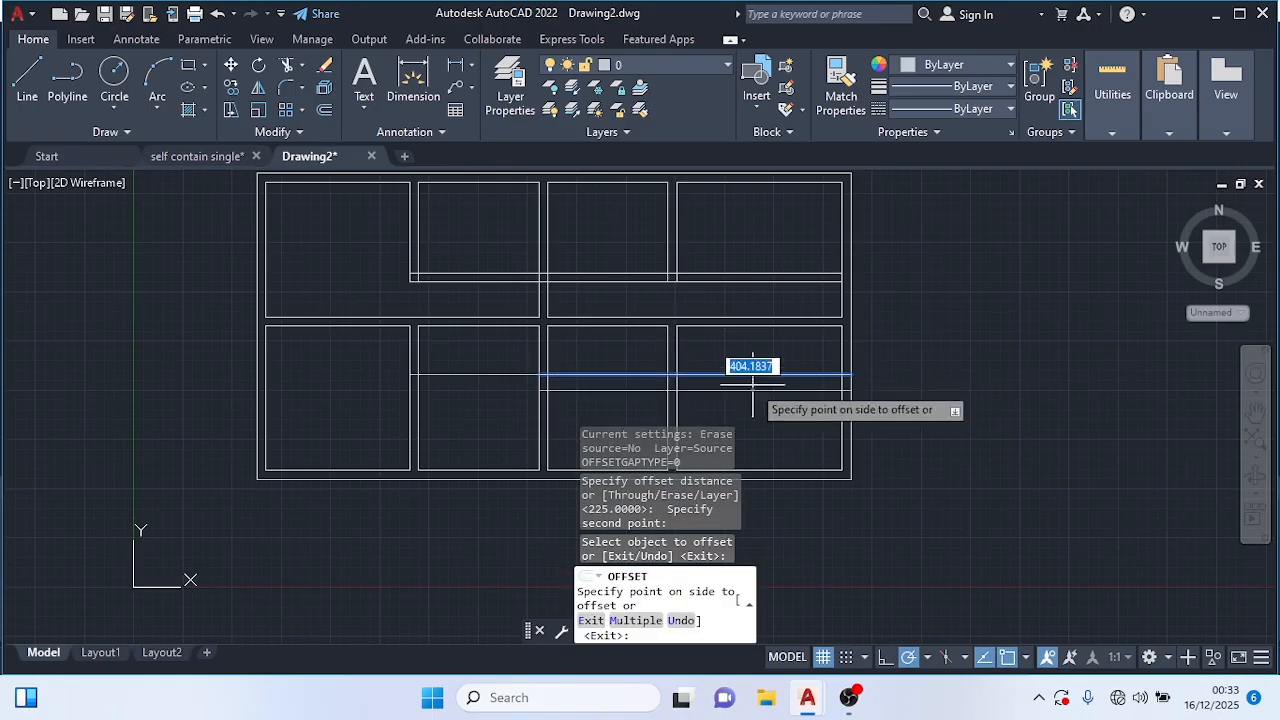
left_click(753, 383)
key("Escape")
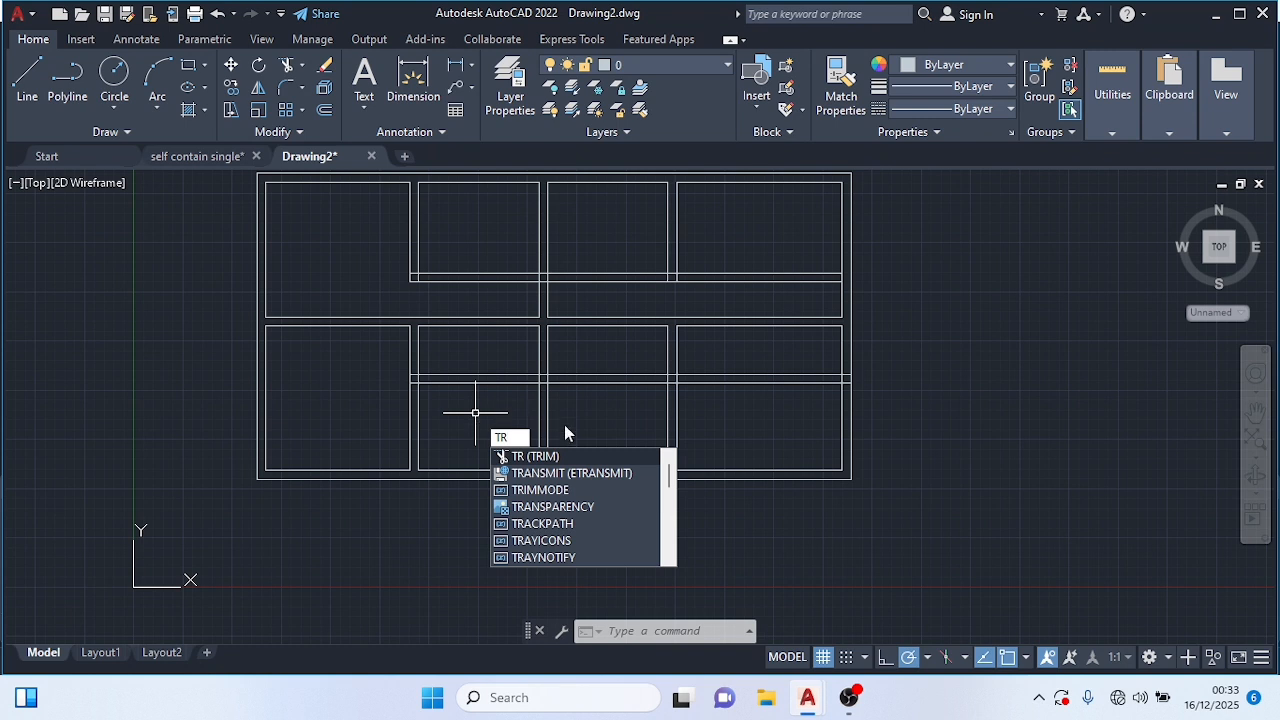
Step: Trim the new horizontal partition's lines where they cross the three lower cross walls
left_click(556, 458)
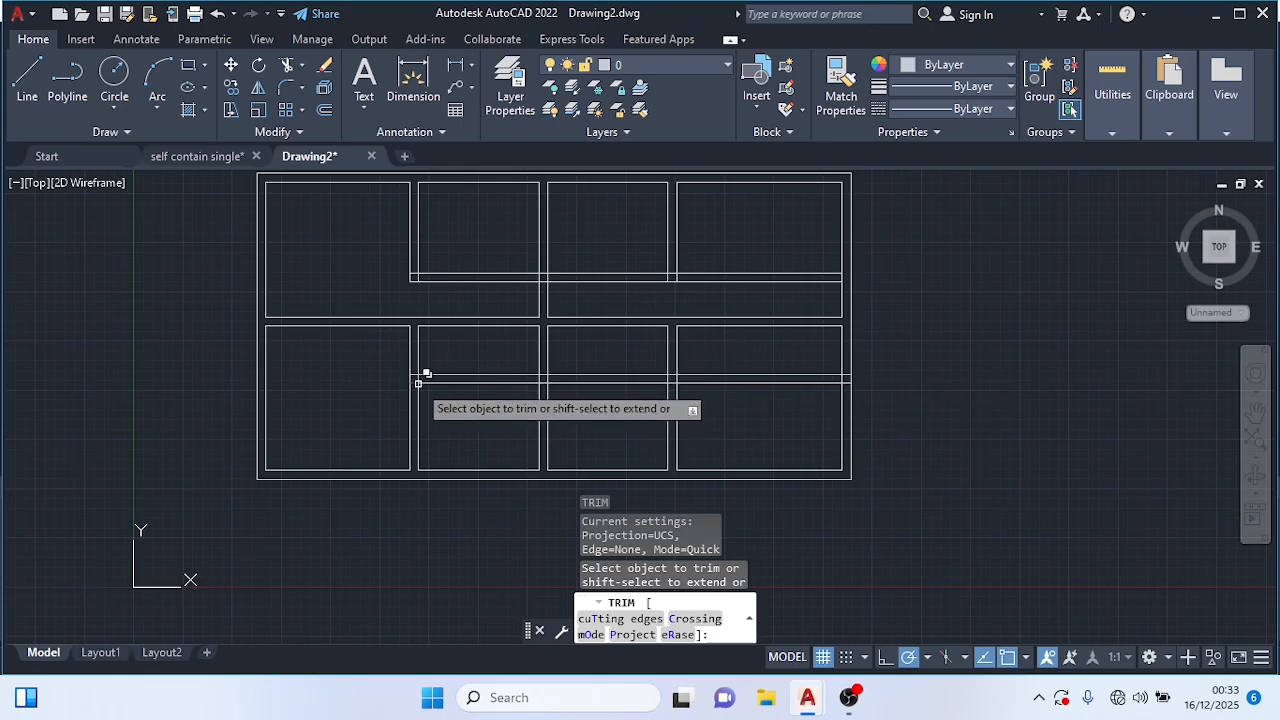
scroll(418, 383, "up", 4)
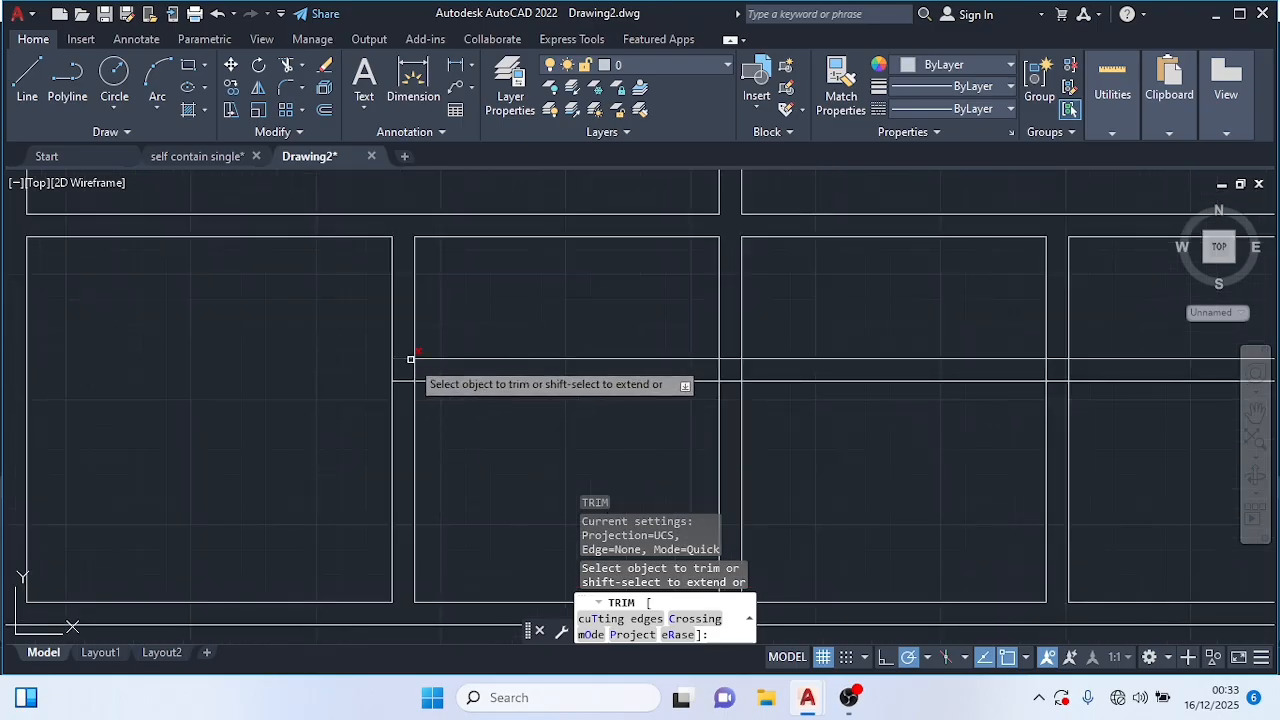
left_click(401, 359)
left_click(398, 382)
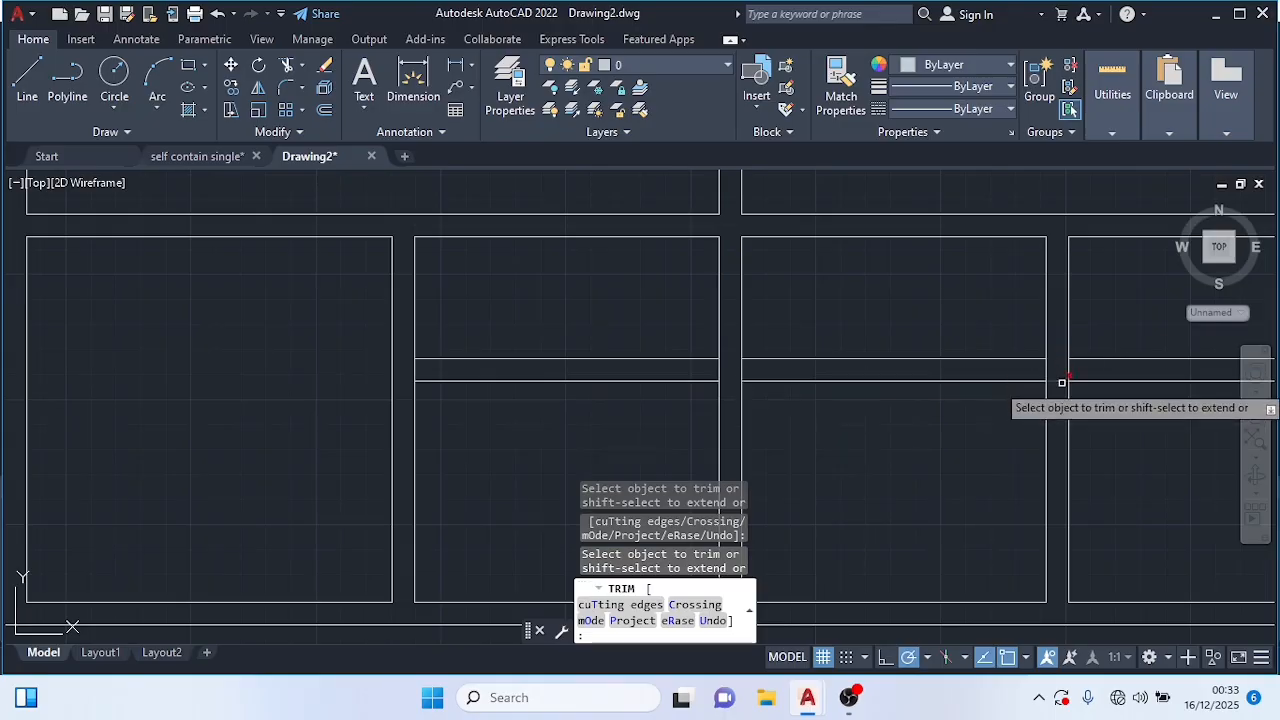
scroll(1062, 383, "down", 8)
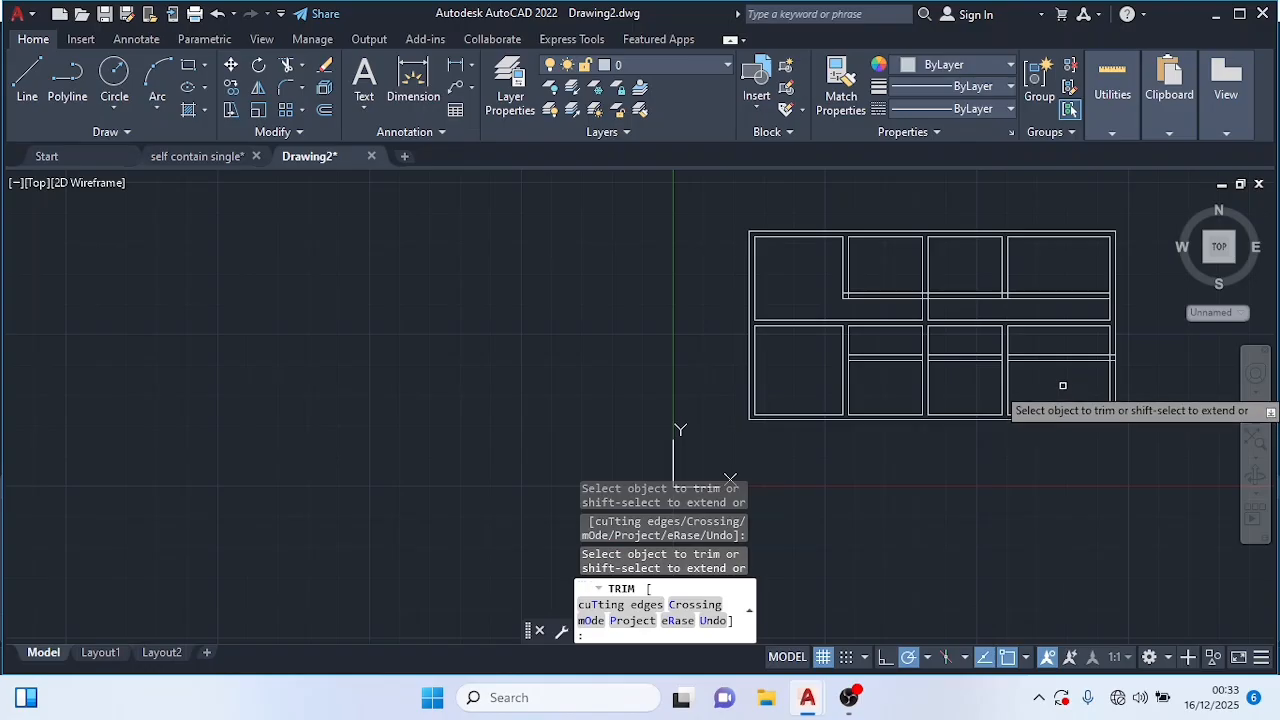
left_click(886, 359)
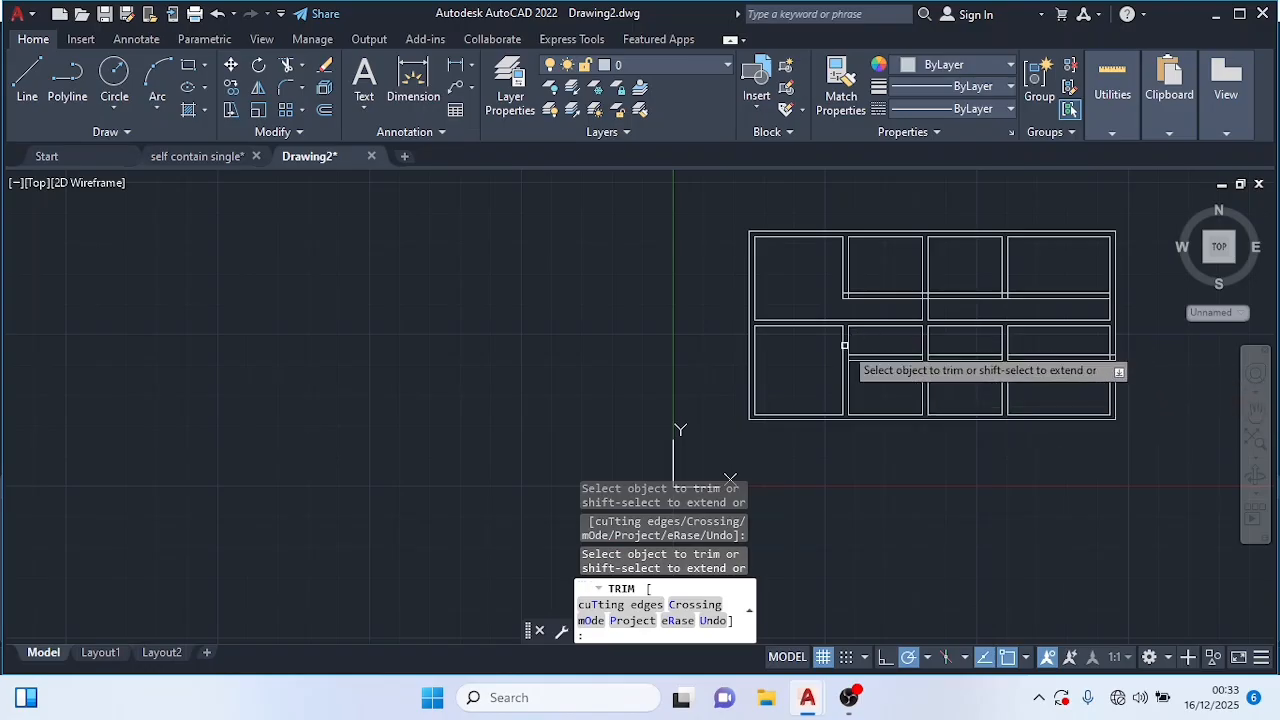
key("Escape")
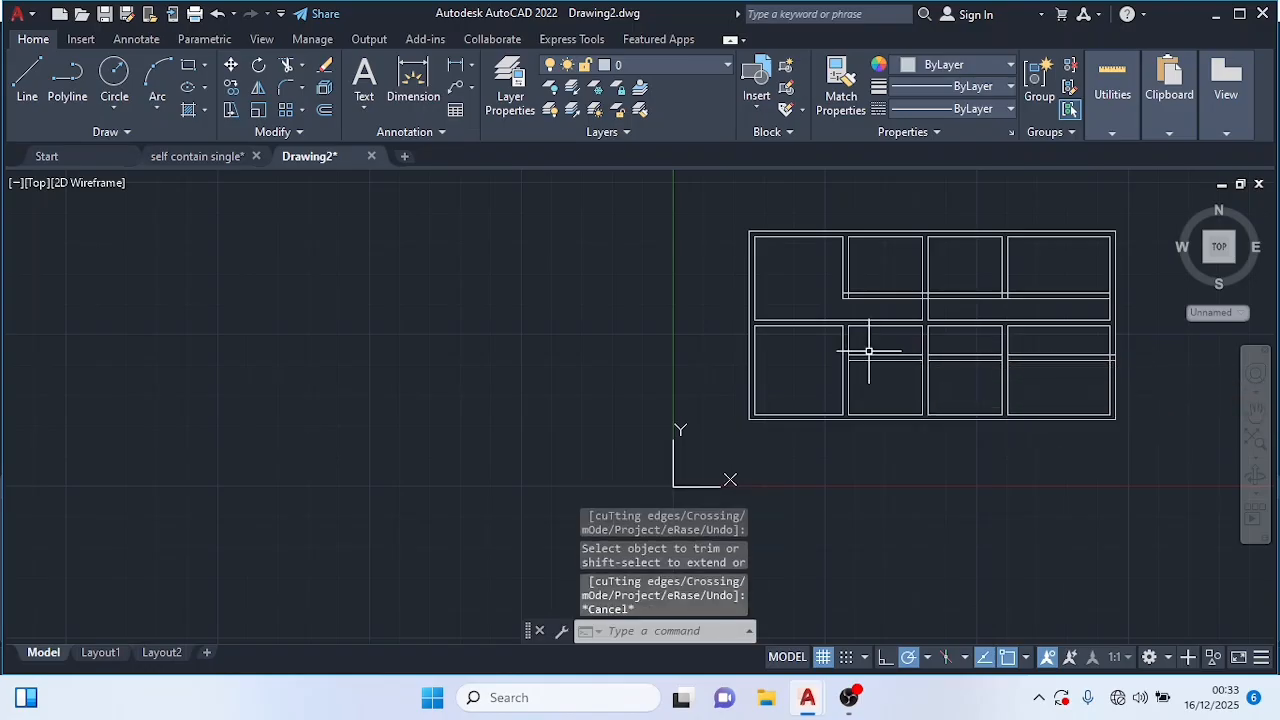
Step: Draw a line 900 down from the first lower room's upper-right corner, continuing horizontally right to the right external wall's outer face
scroll(858, 323, "up", 4)
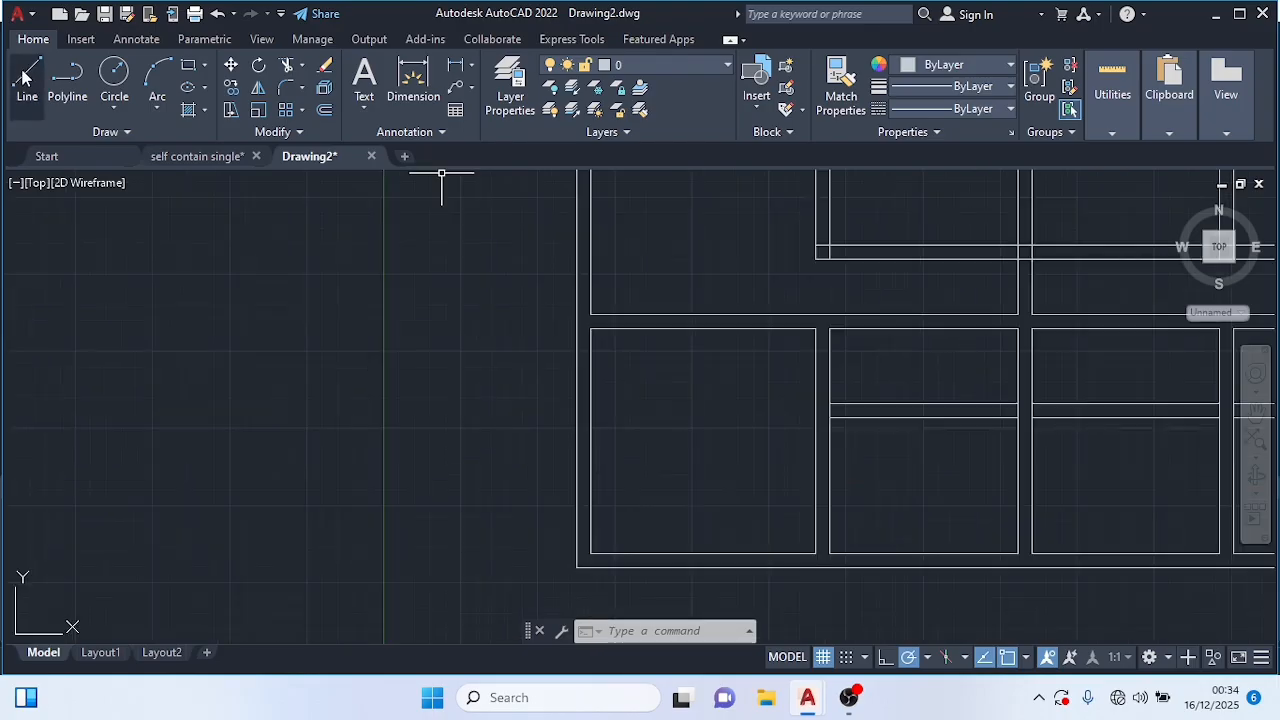
left_click(27, 74)
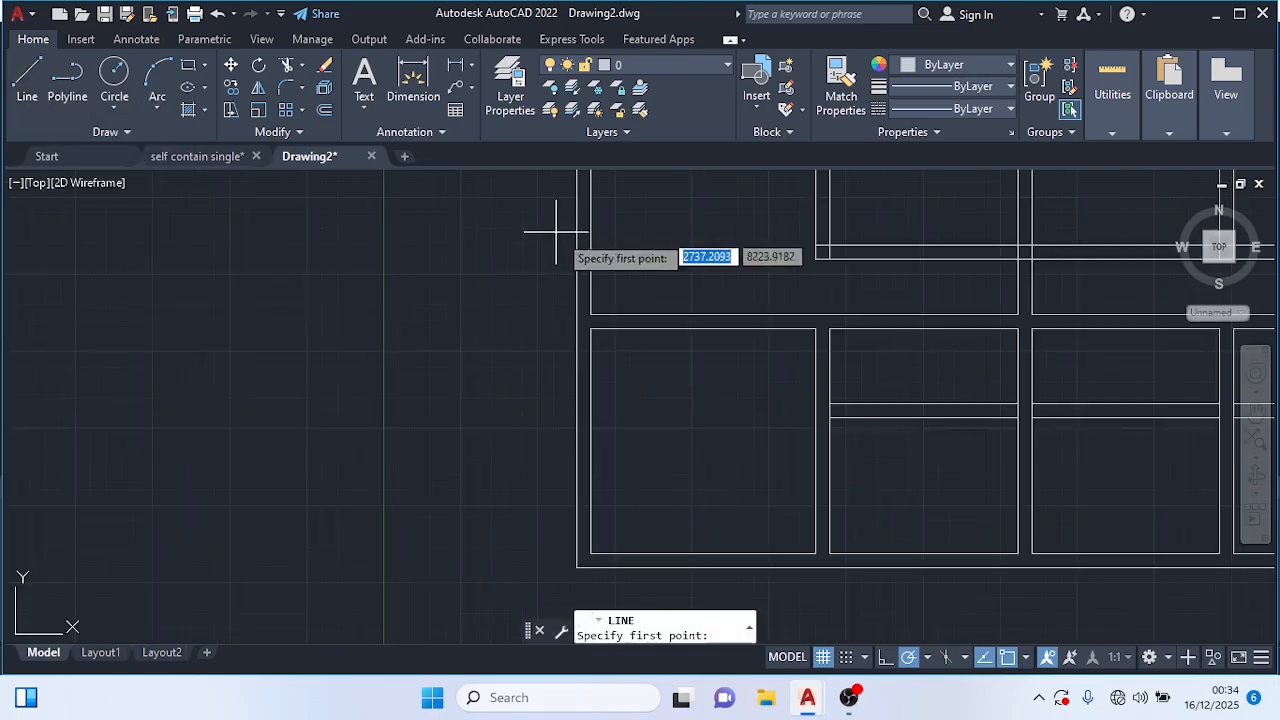
left_click(816, 327)
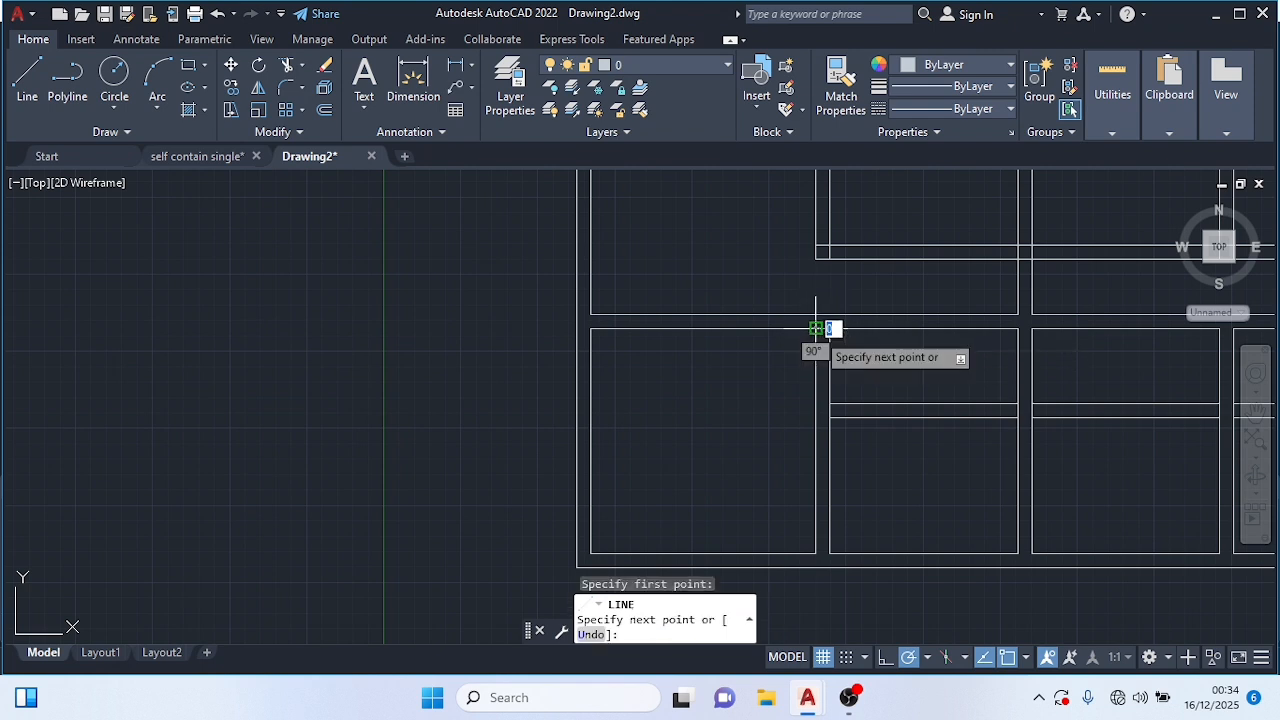
type("9")
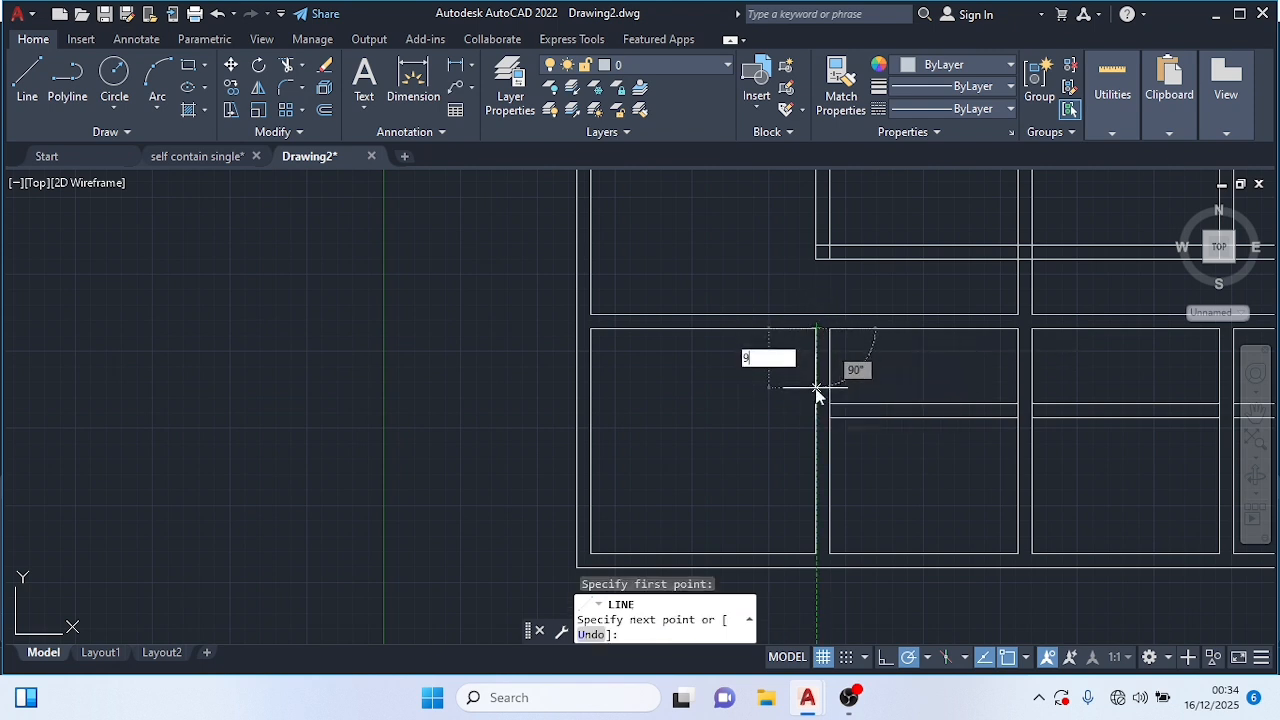
type("00")
key("Return")
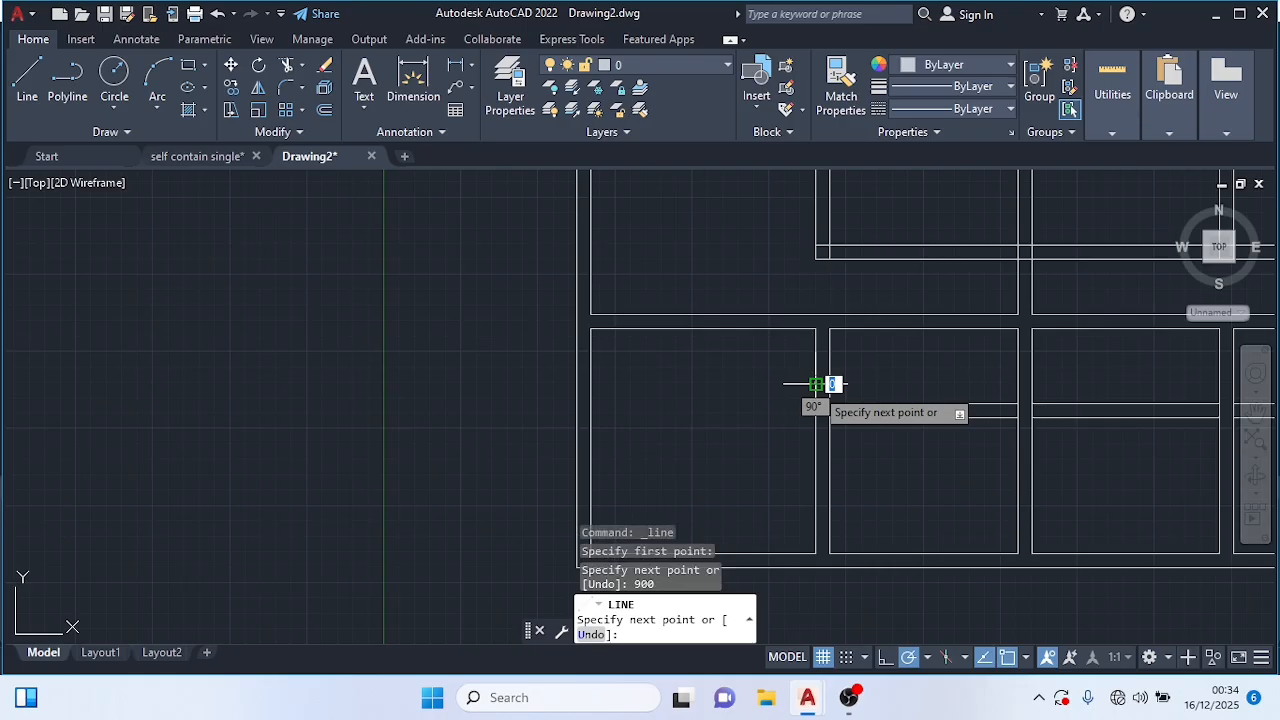
scroll(1008, 390, "down", 4)
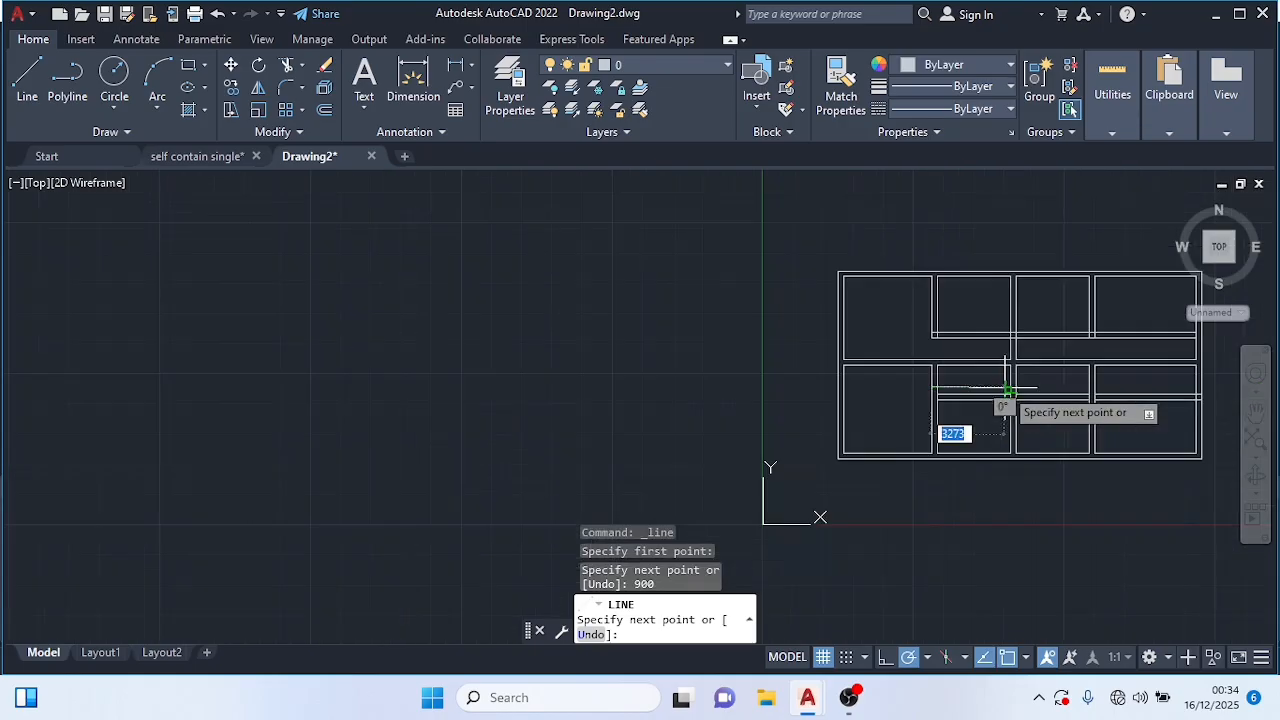
left_click(1199, 387)
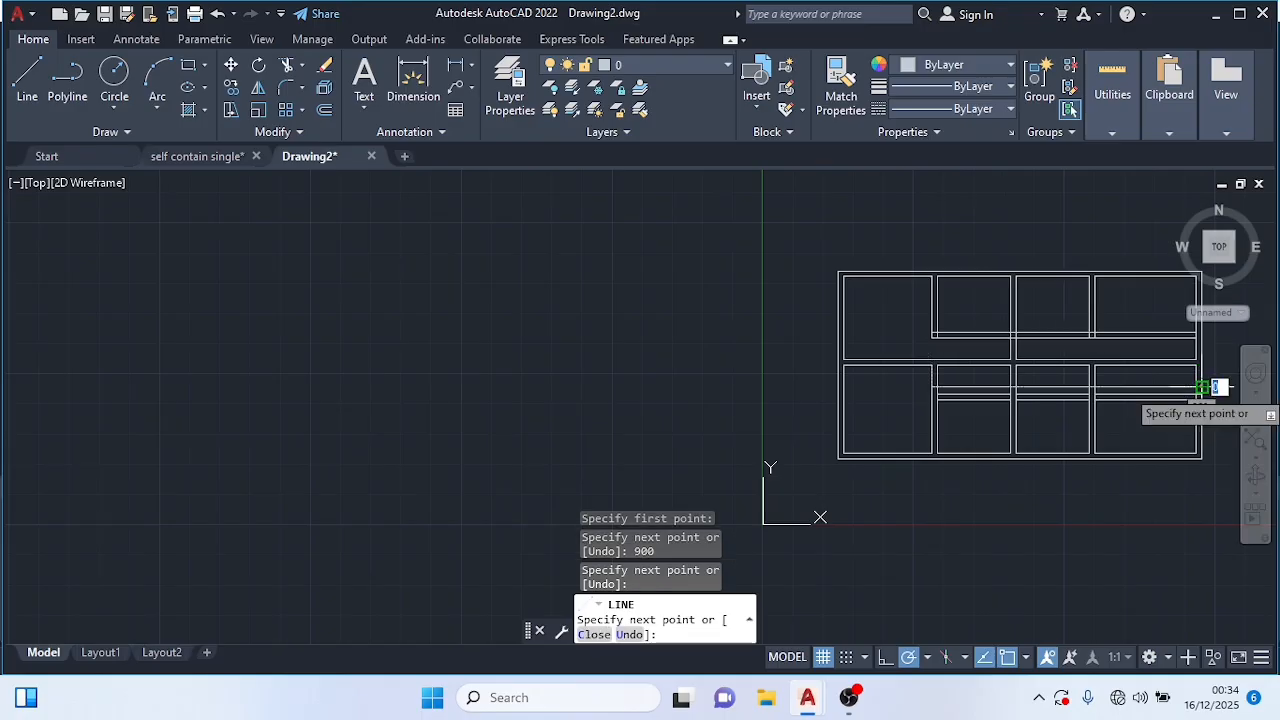
scroll(1193, 389, "up", 5)
scroll(1187, 388, "down", 3)
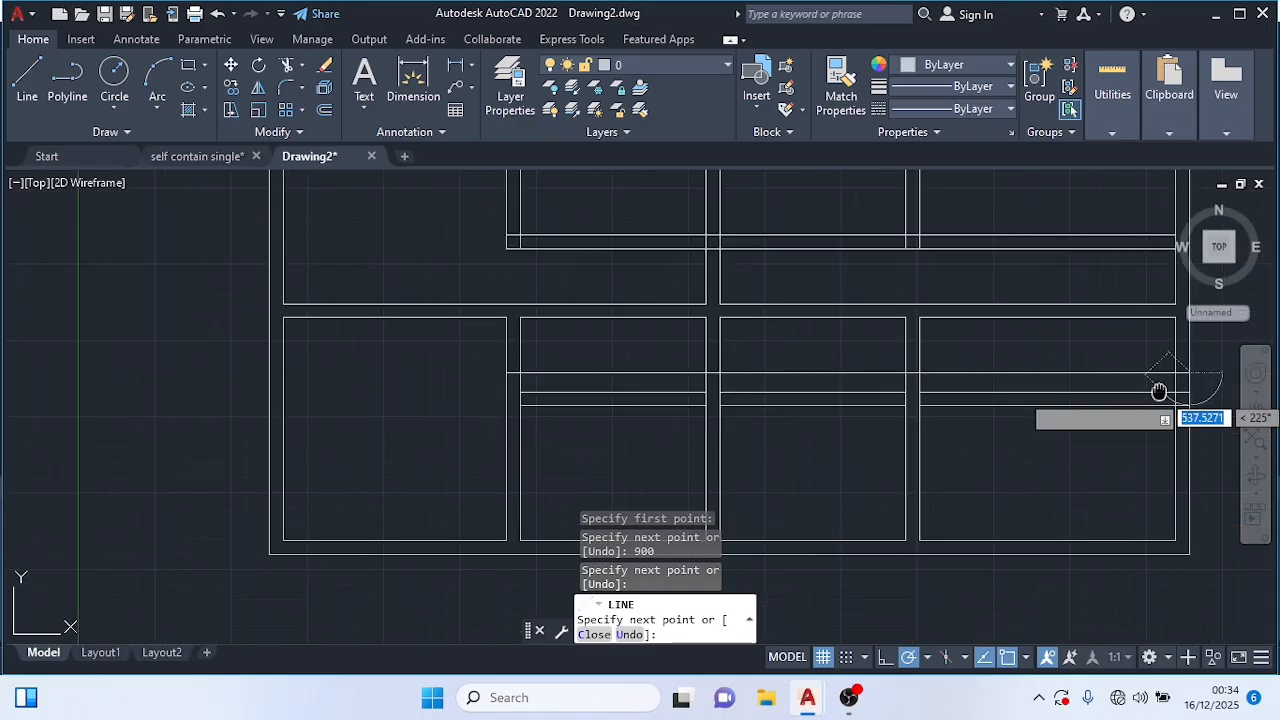
key("Escape")
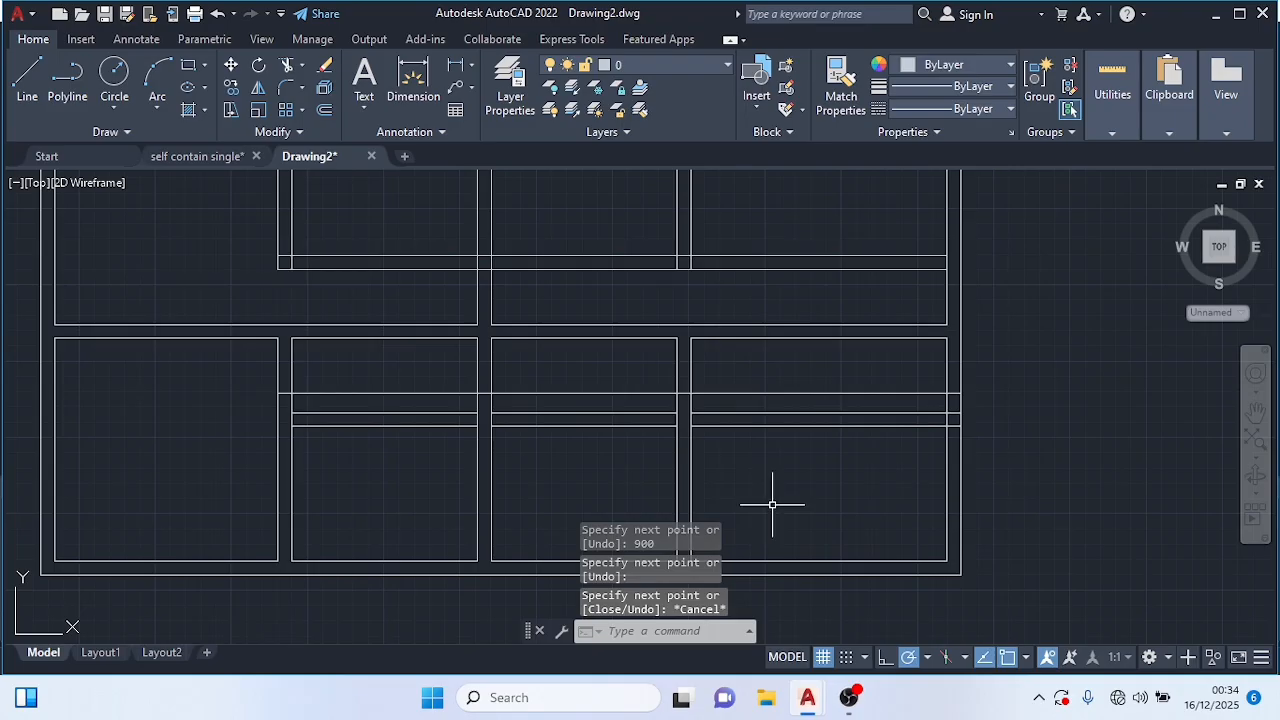
Step: Extend the middle horizontal wall's lower line across the gaps at the first and third lower cross walls
type("EXT")
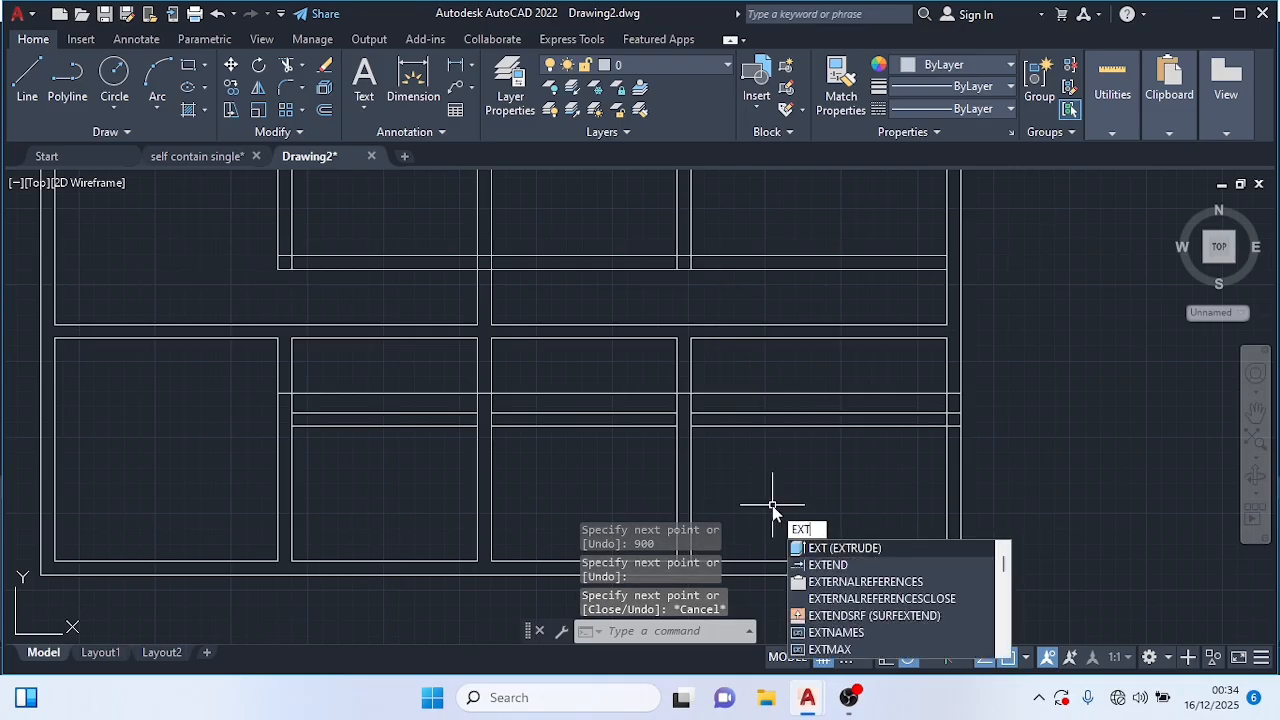
left_click(828, 567)
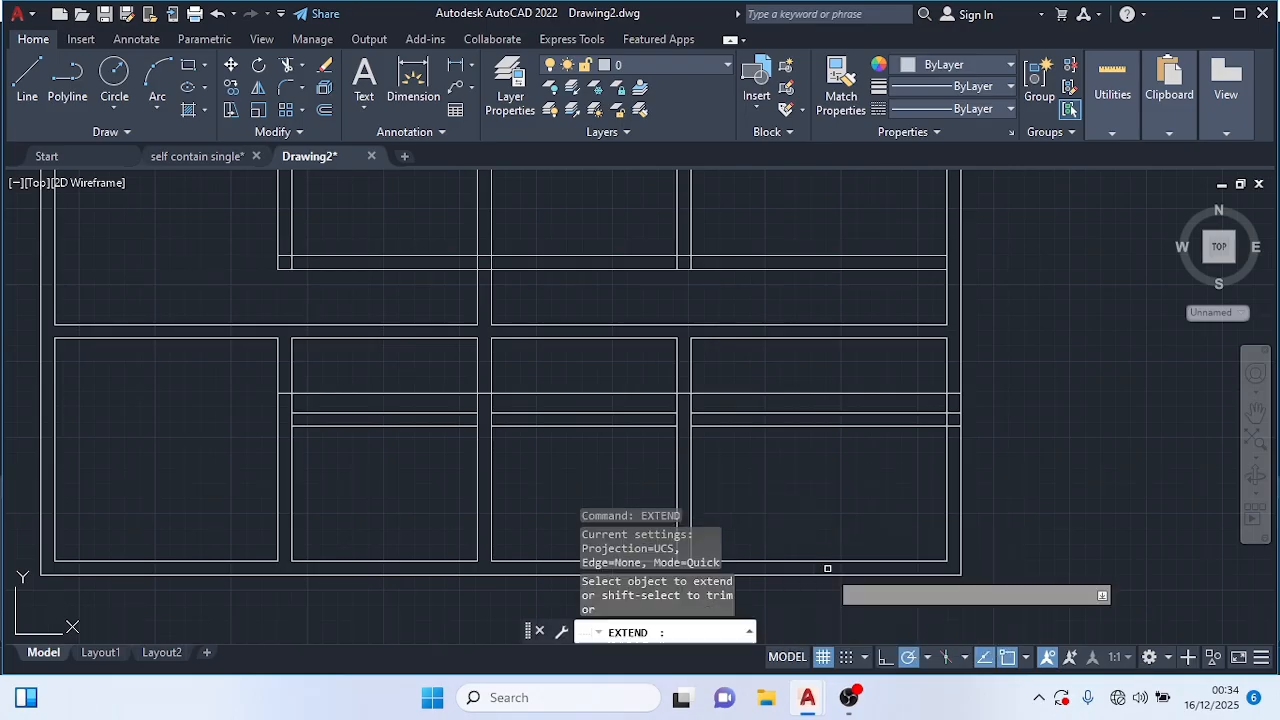
left_click(304, 338)
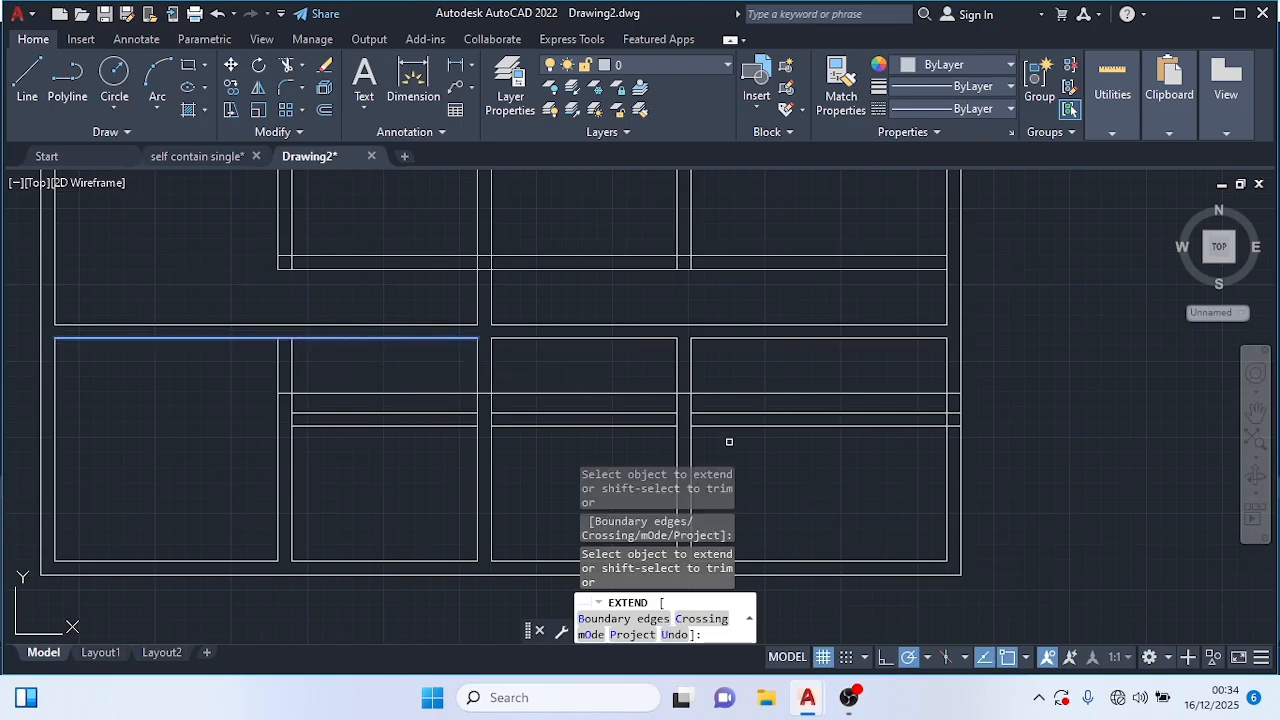
left_click(718, 340)
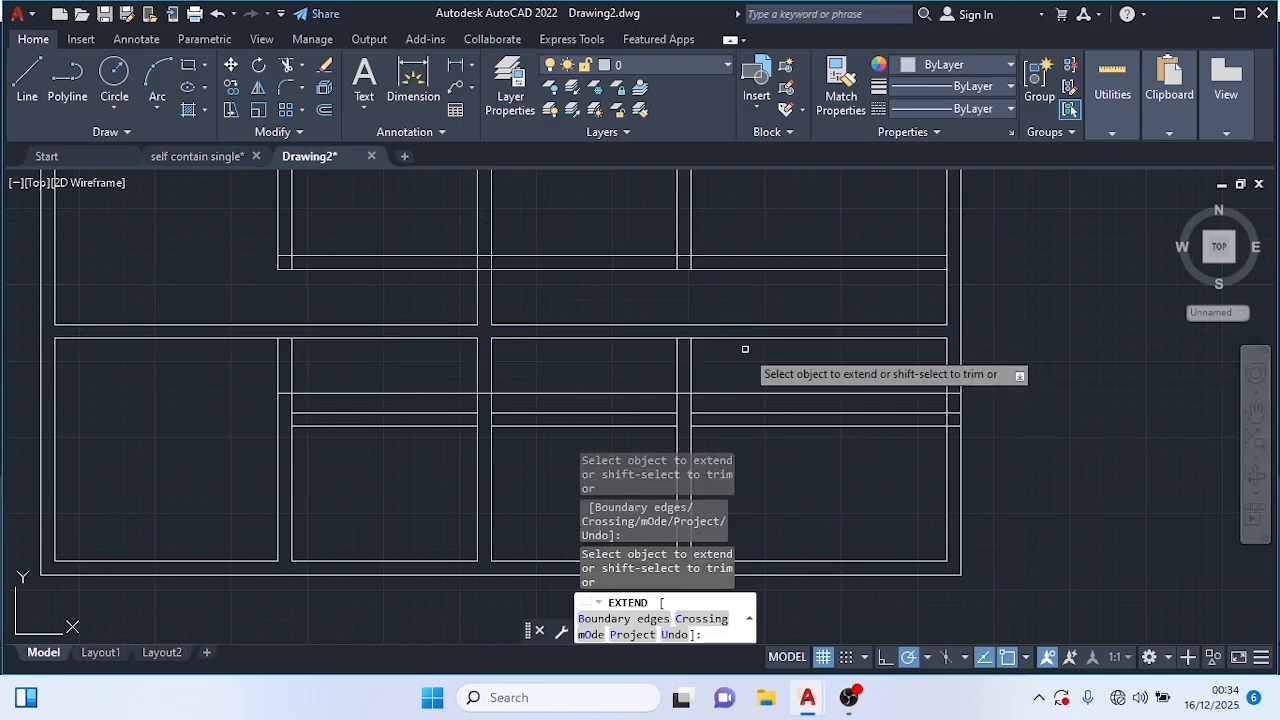
scroll(737, 347, "down", 2)
key("Escape")
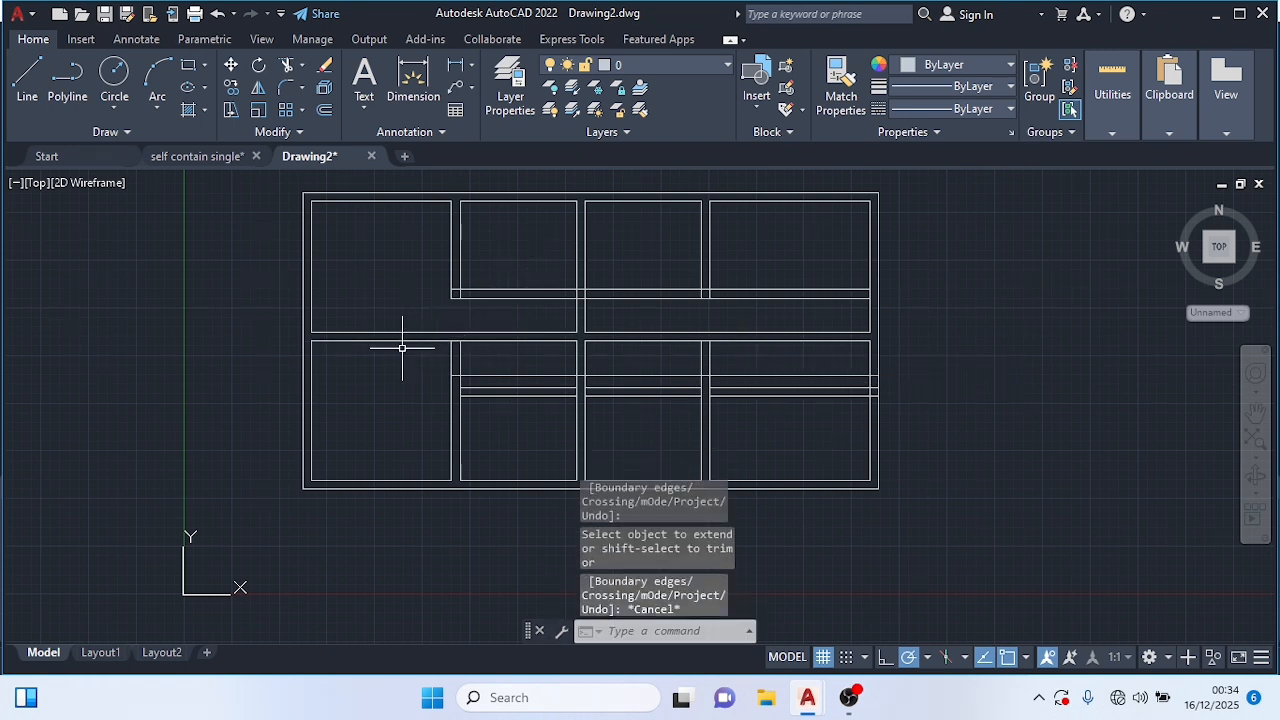
Step: Trim the first and third lower cross walls between the middle horizontal wall and the new horizontal line
type("tr")
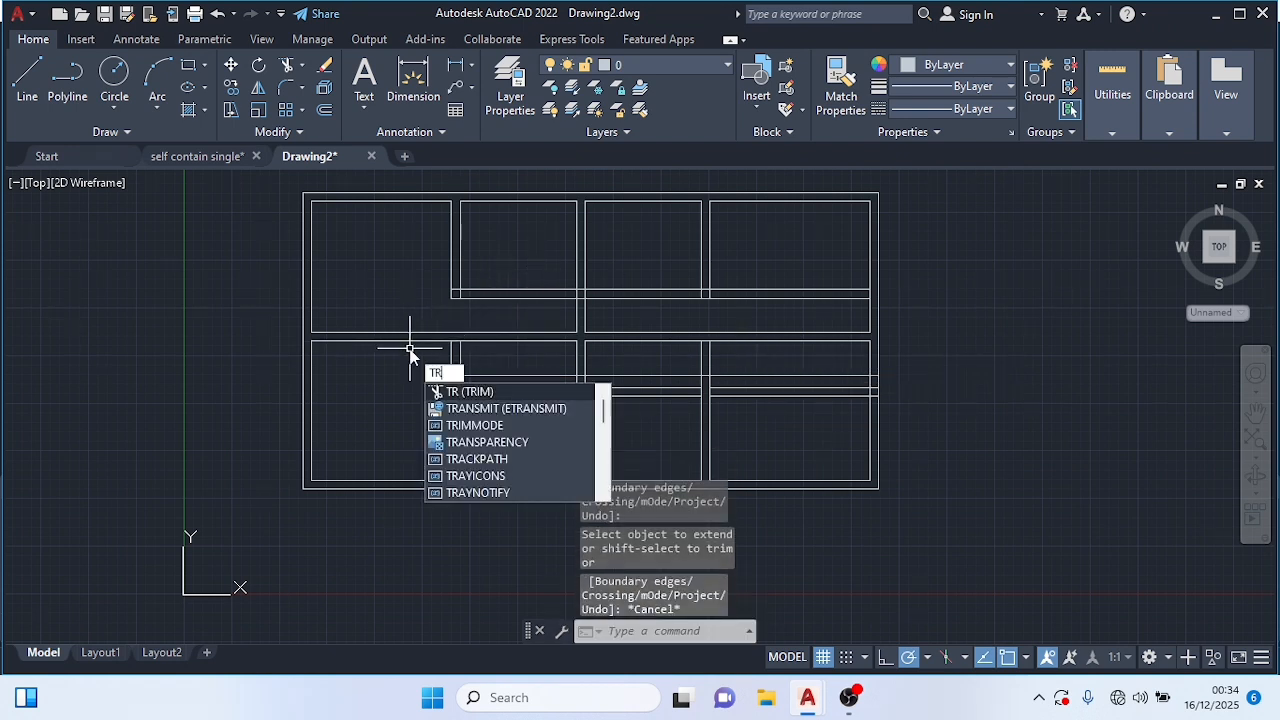
left_click(485, 392)
left_click(431, 355)
left_click(477, 360)
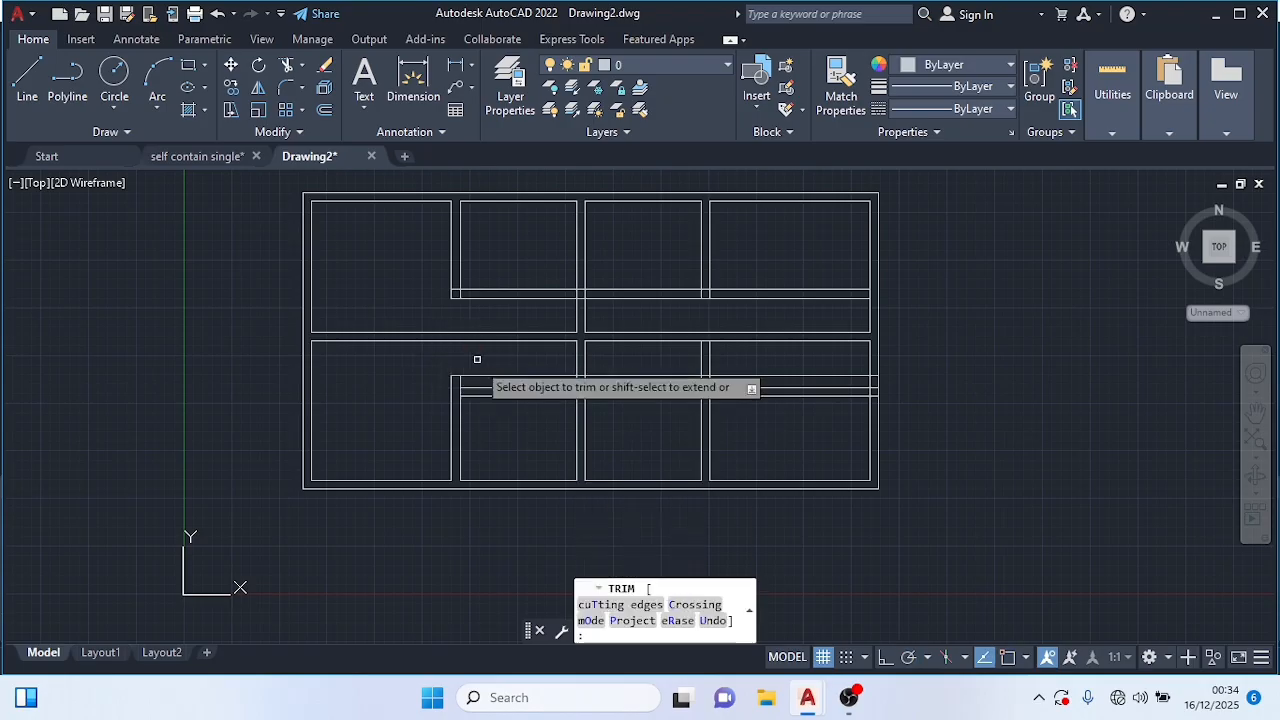
left_click(683, 357)
left_click(726, 366)
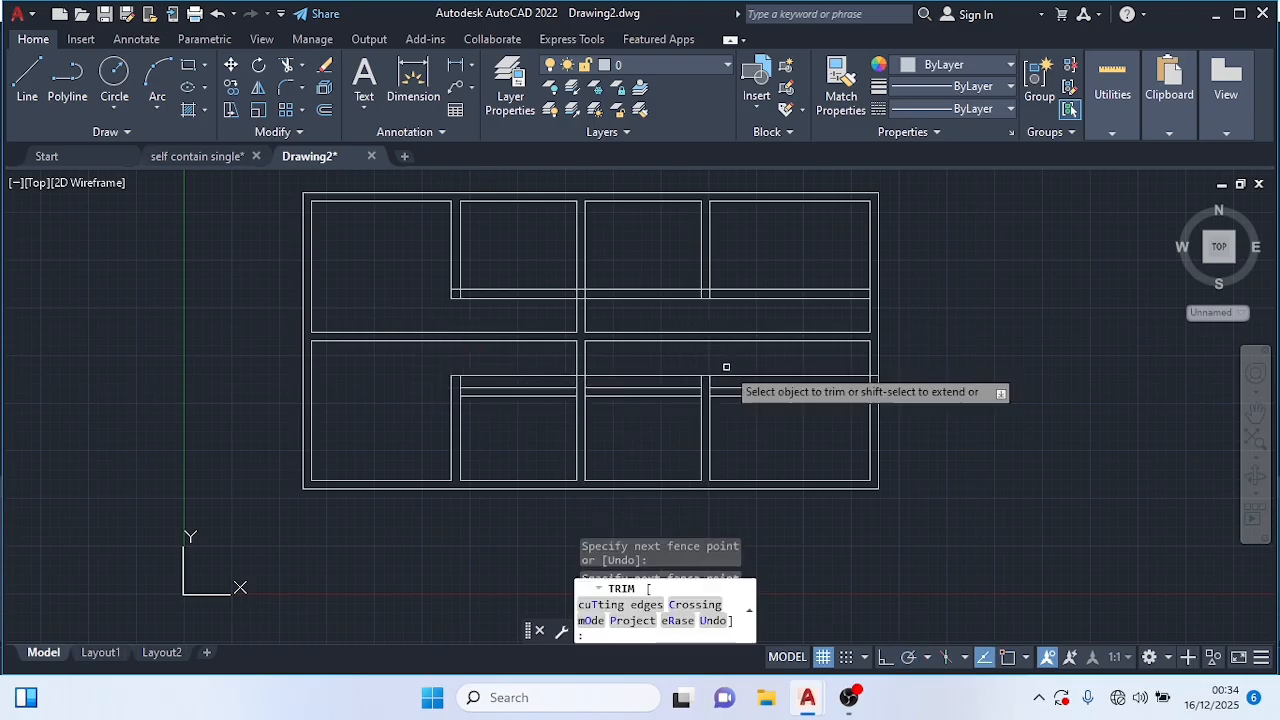
left_click(649, 314)
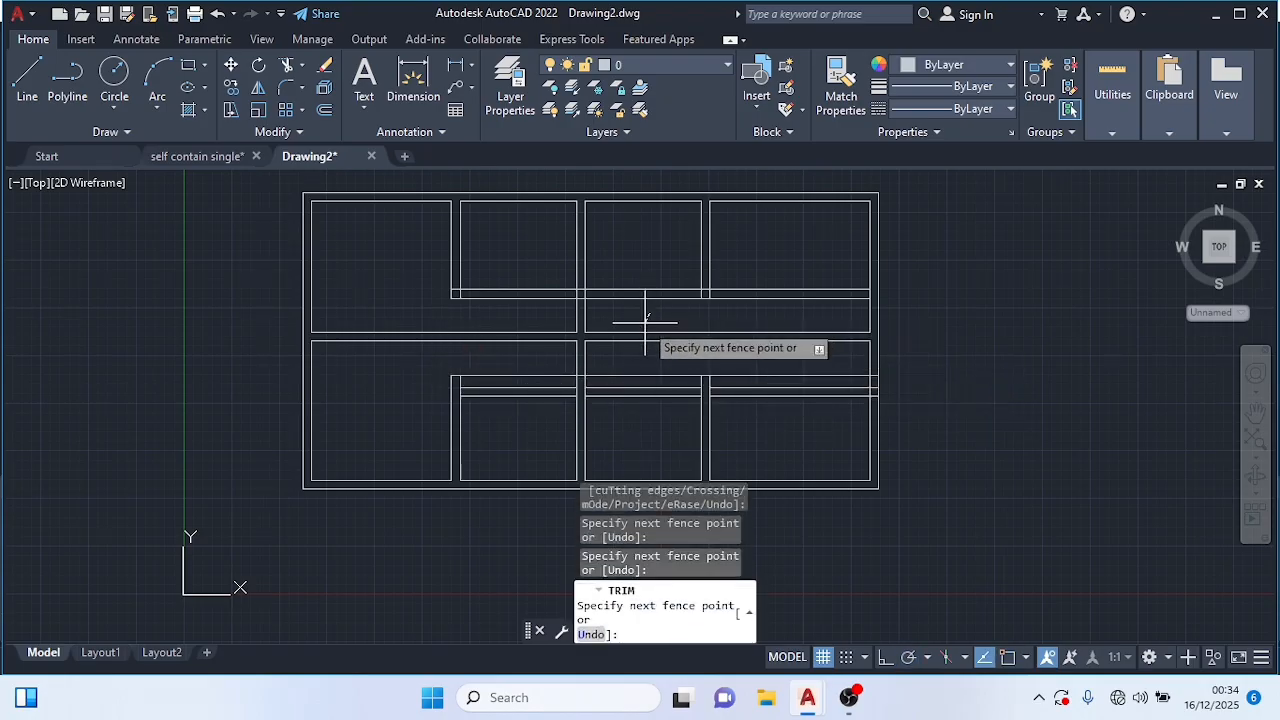
key("Escape")
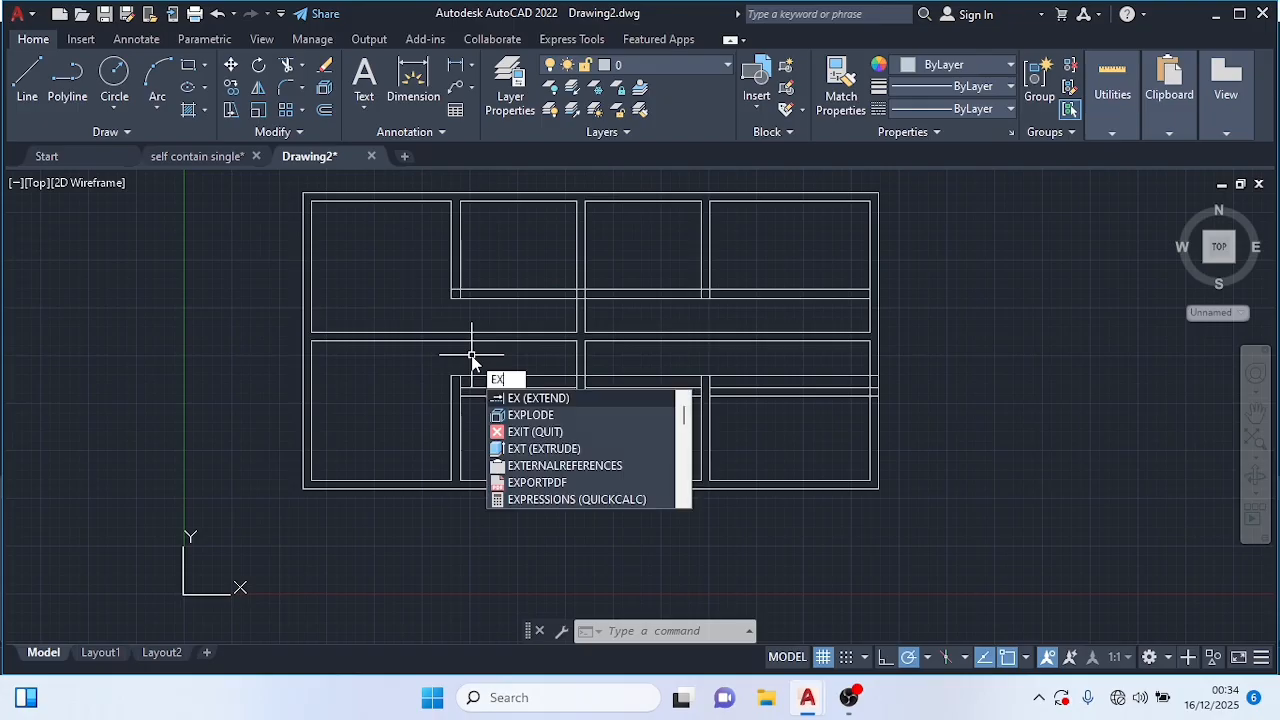
Step: Extend the right faces of the first and third lower cross walls up to the middle horizontal wall's upper line
left_click(535, 399)
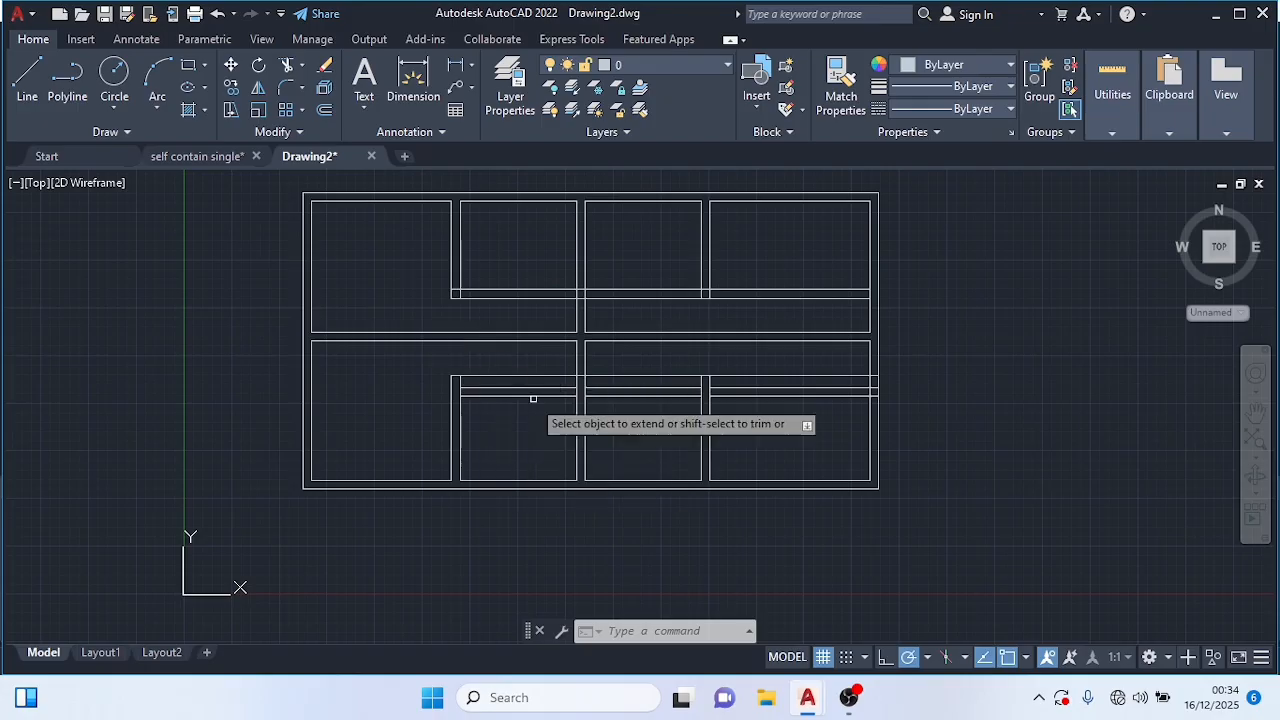
left_click(460, 378)
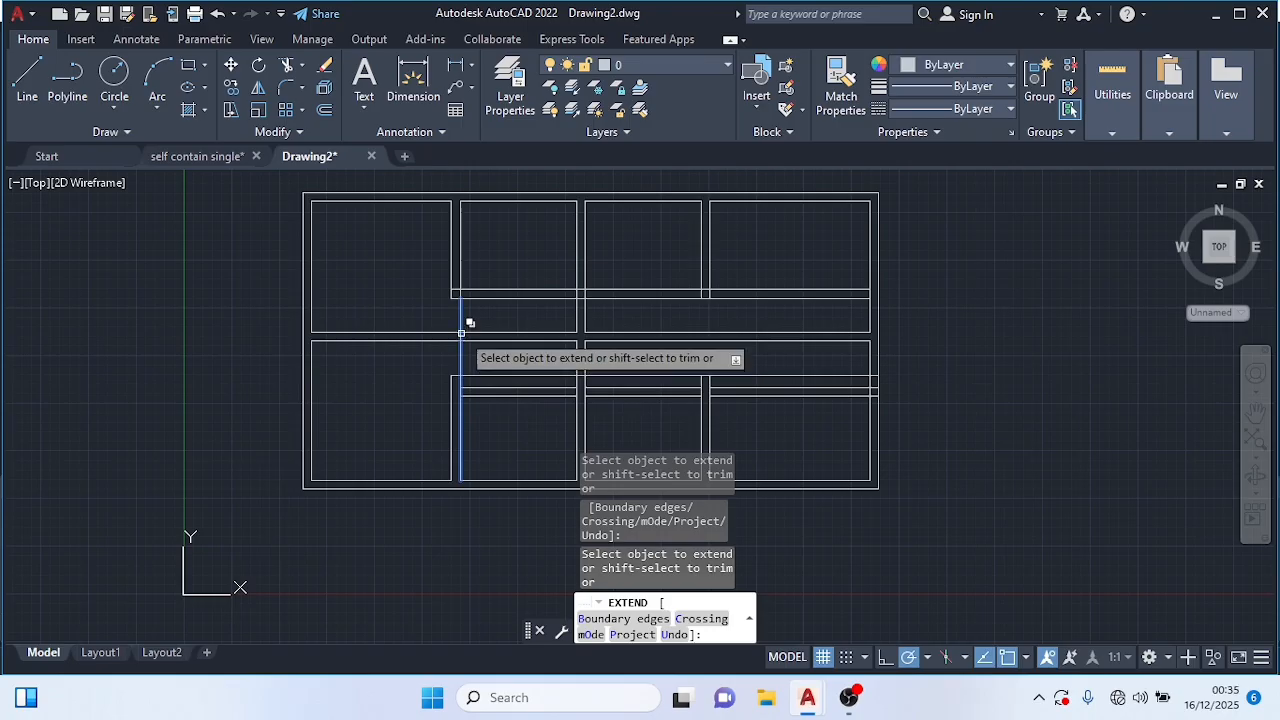
left_click(461, 327)
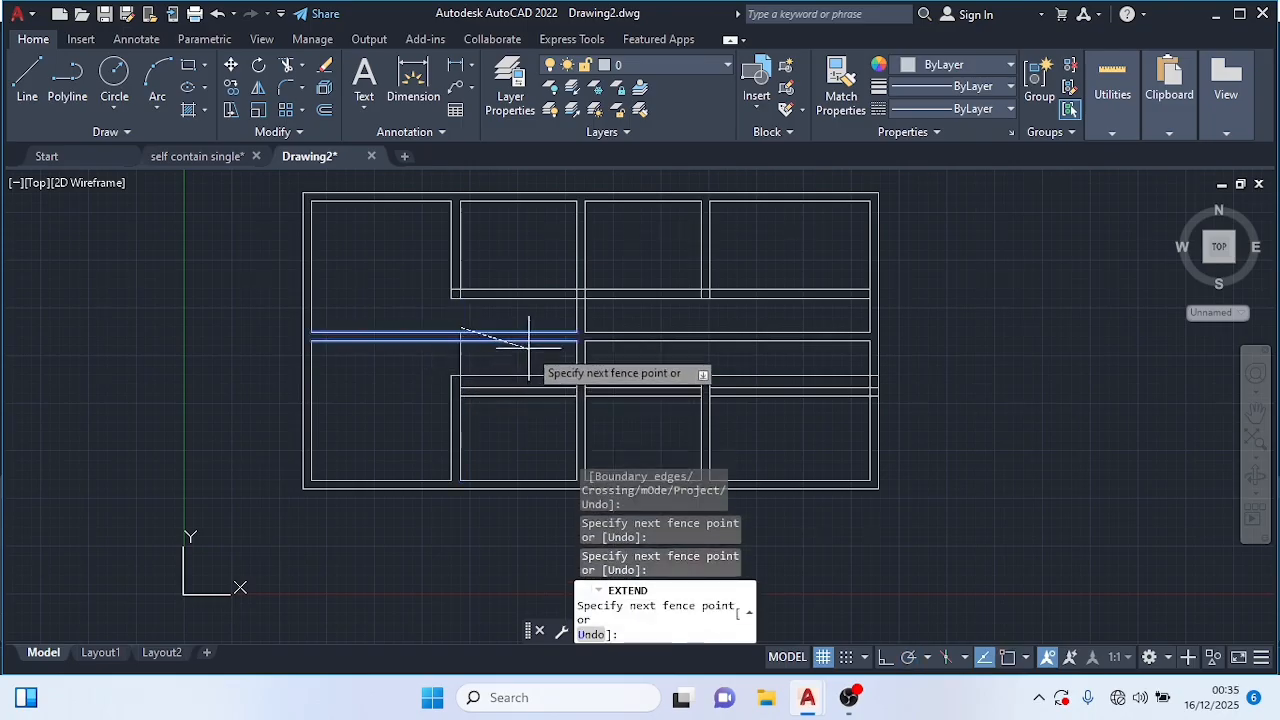
key("Escape")
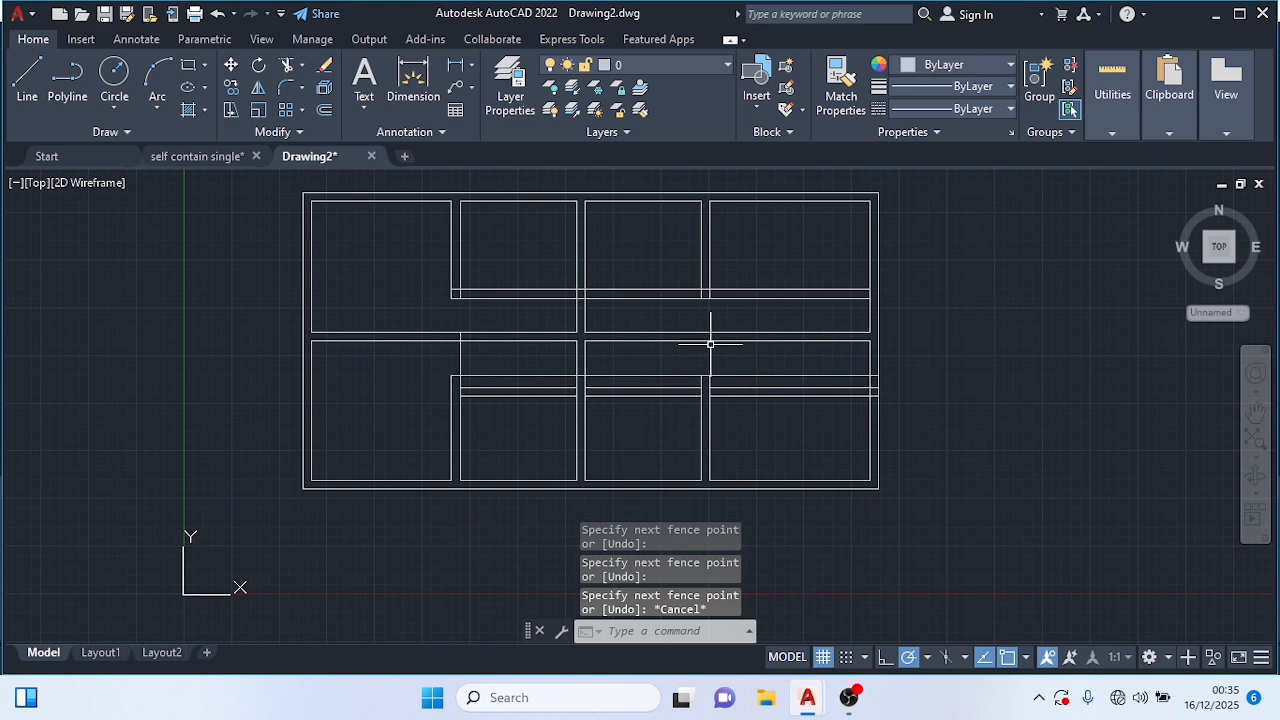
type("ex")
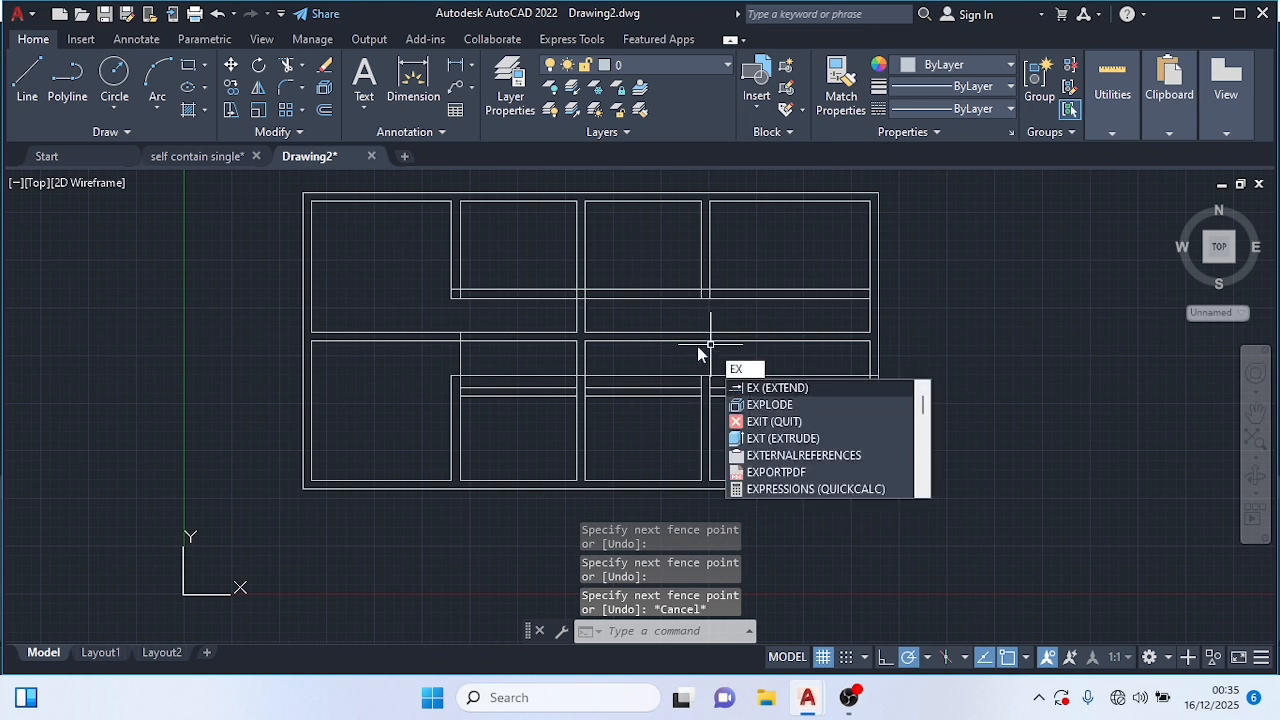
key("Return")
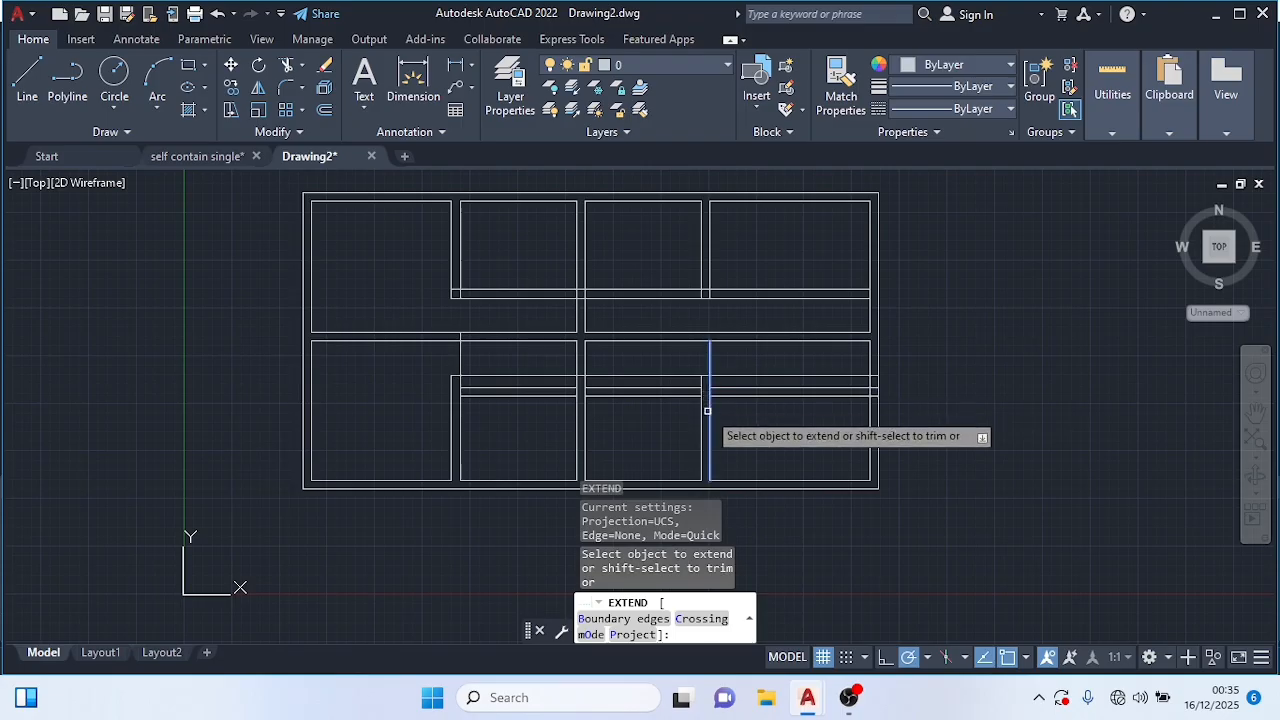
left_click(707, 410)
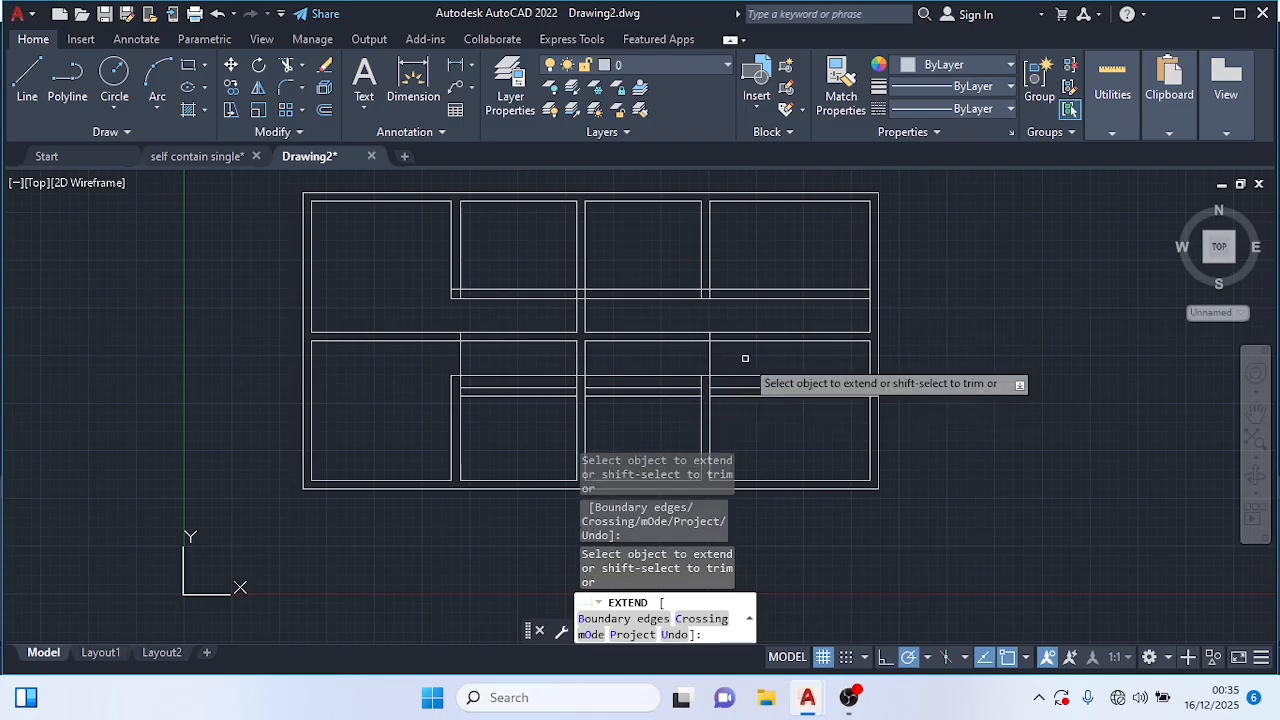
key("Escape")
type("i")
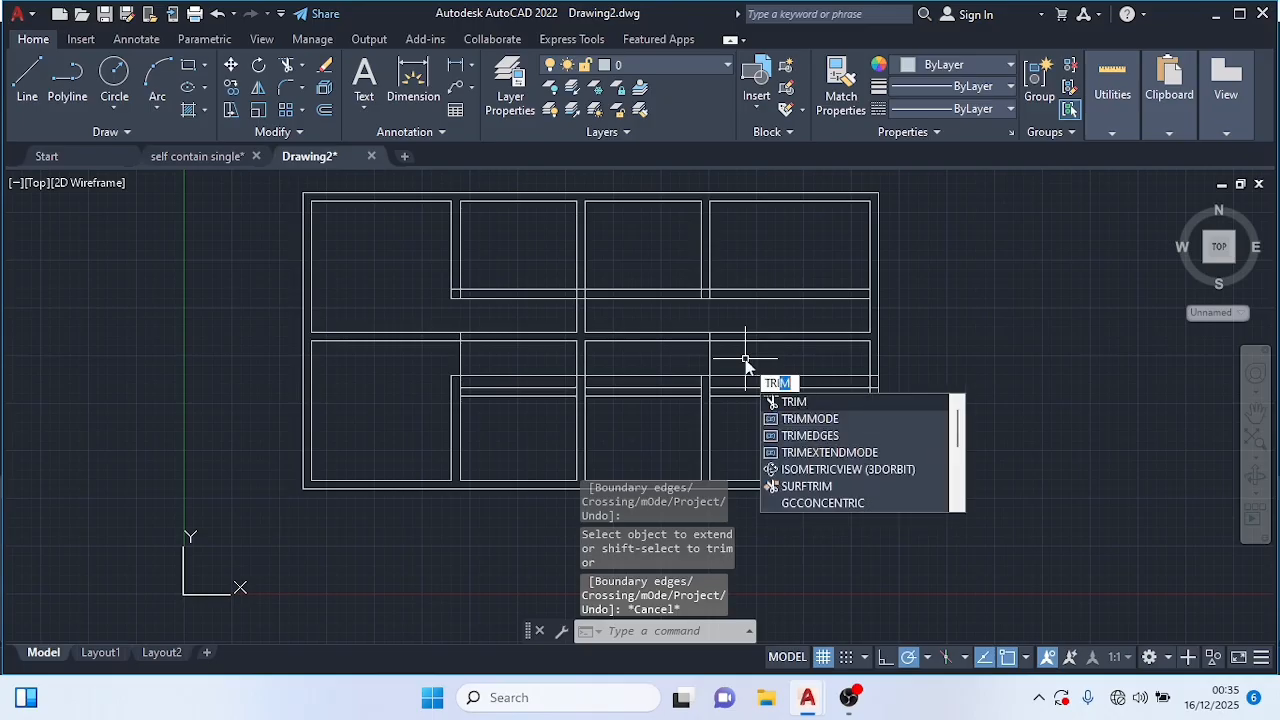
left_click(811, 404)
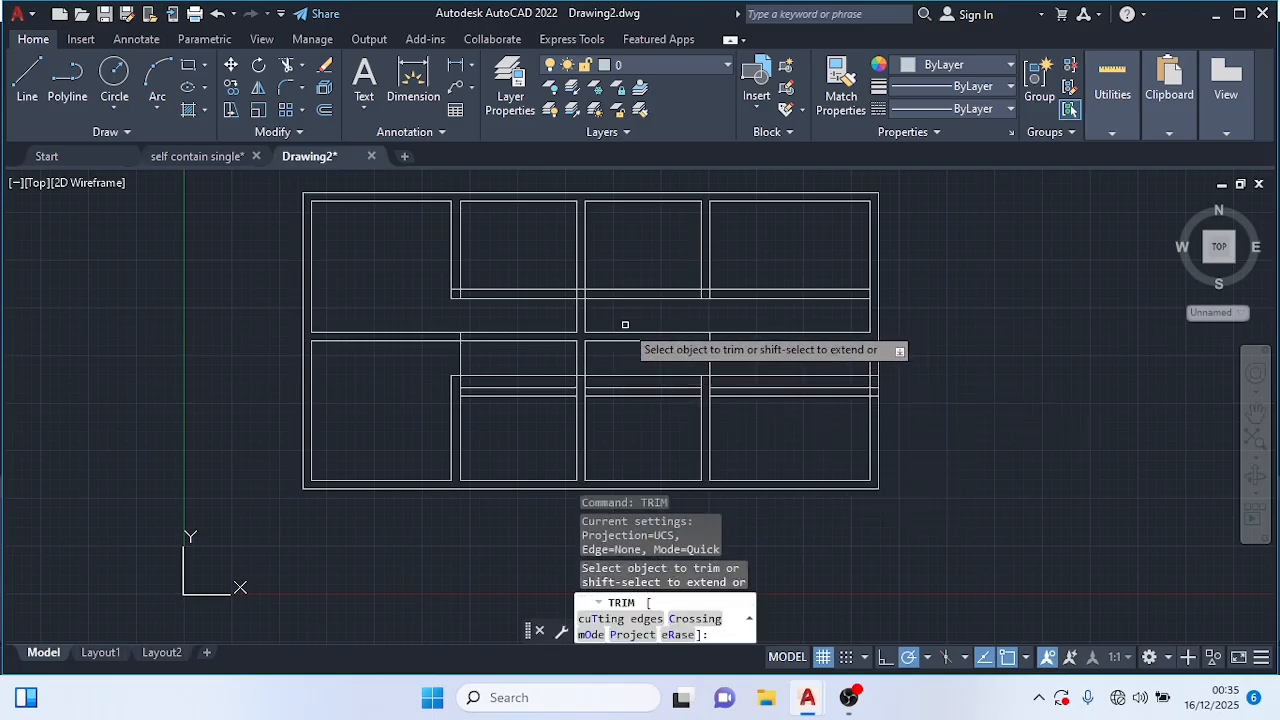
key("Escape")
Step: Extend the second cross wall's face lines through the middle horizontal wall
type("ex")
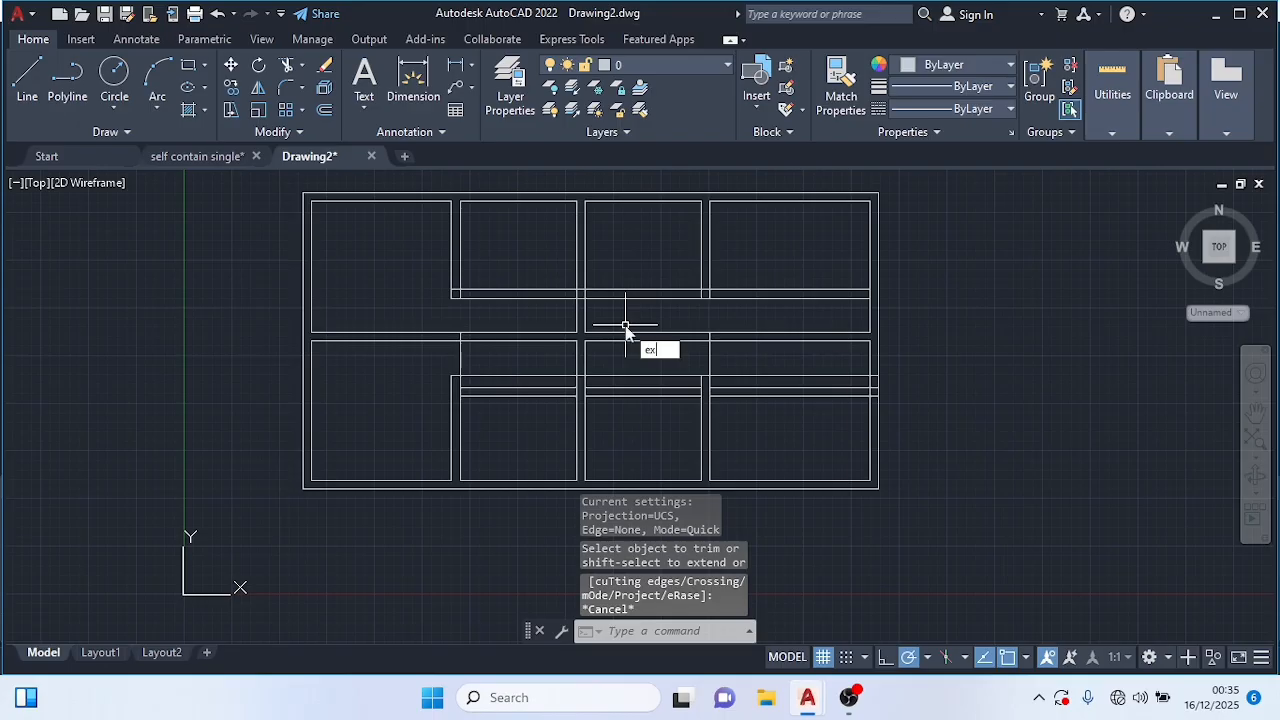
type("t")
left_click(677, 385)
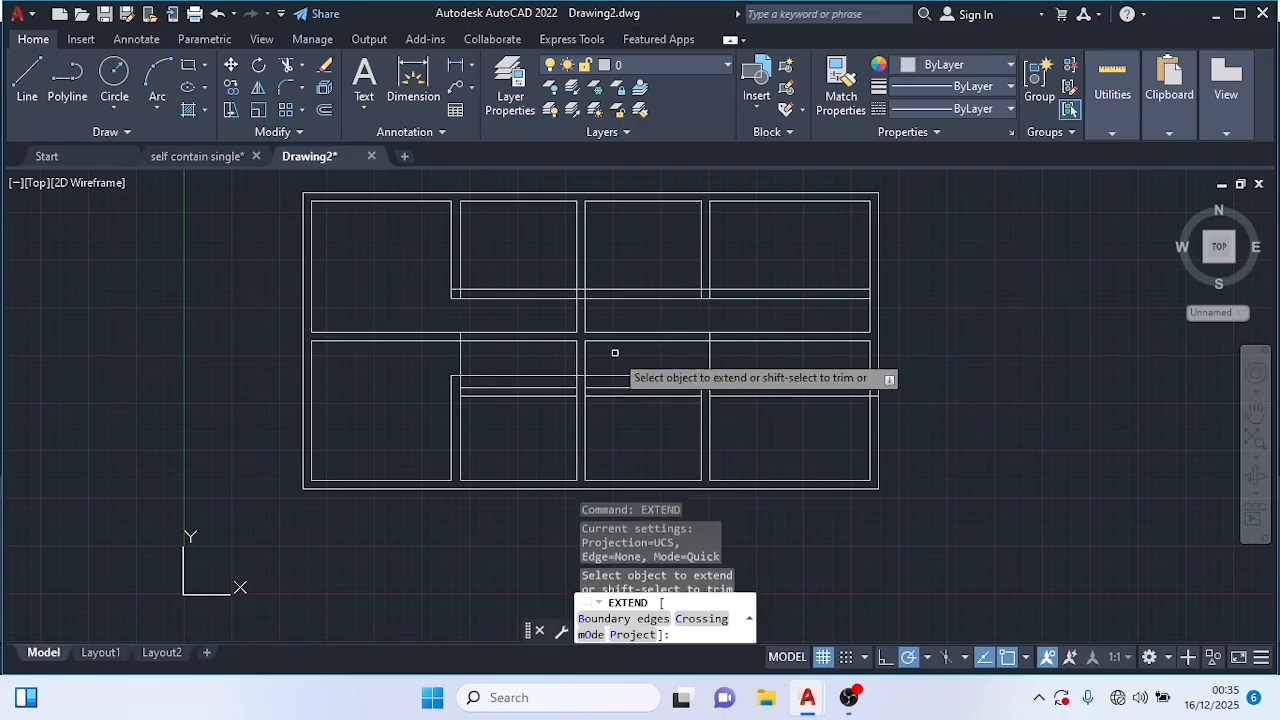
left_click(581, 351)
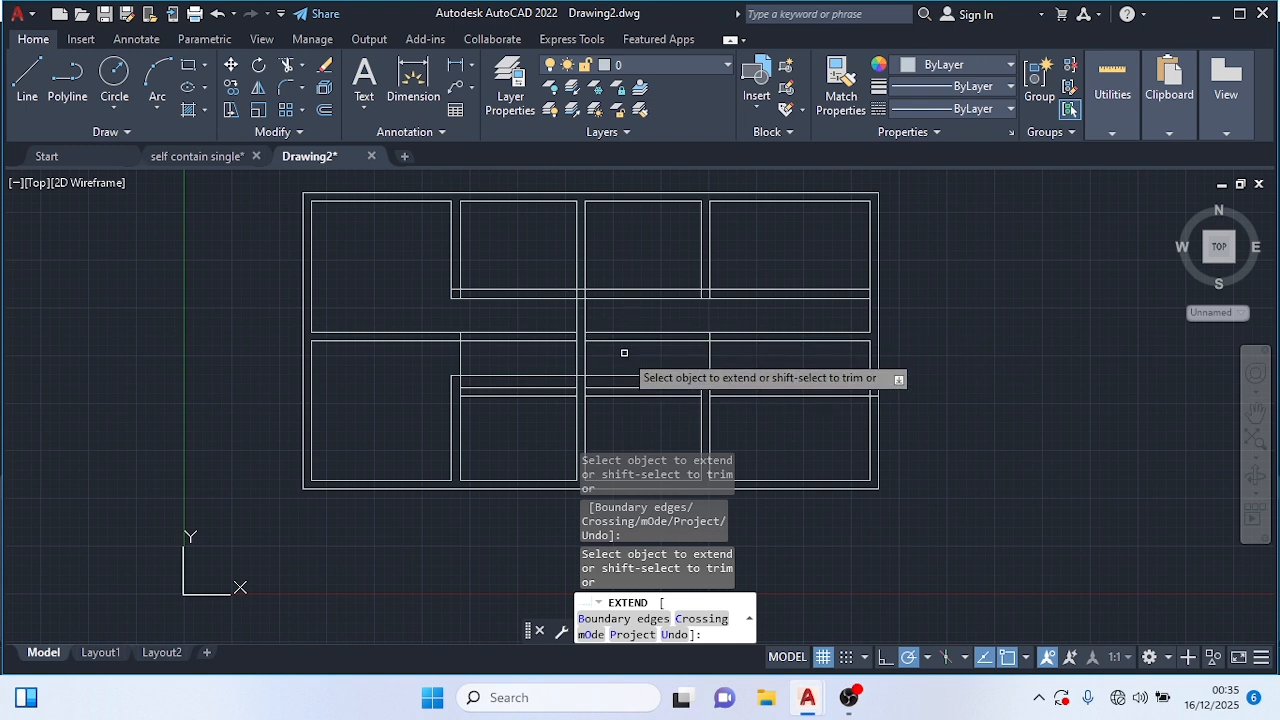
key("Escape")
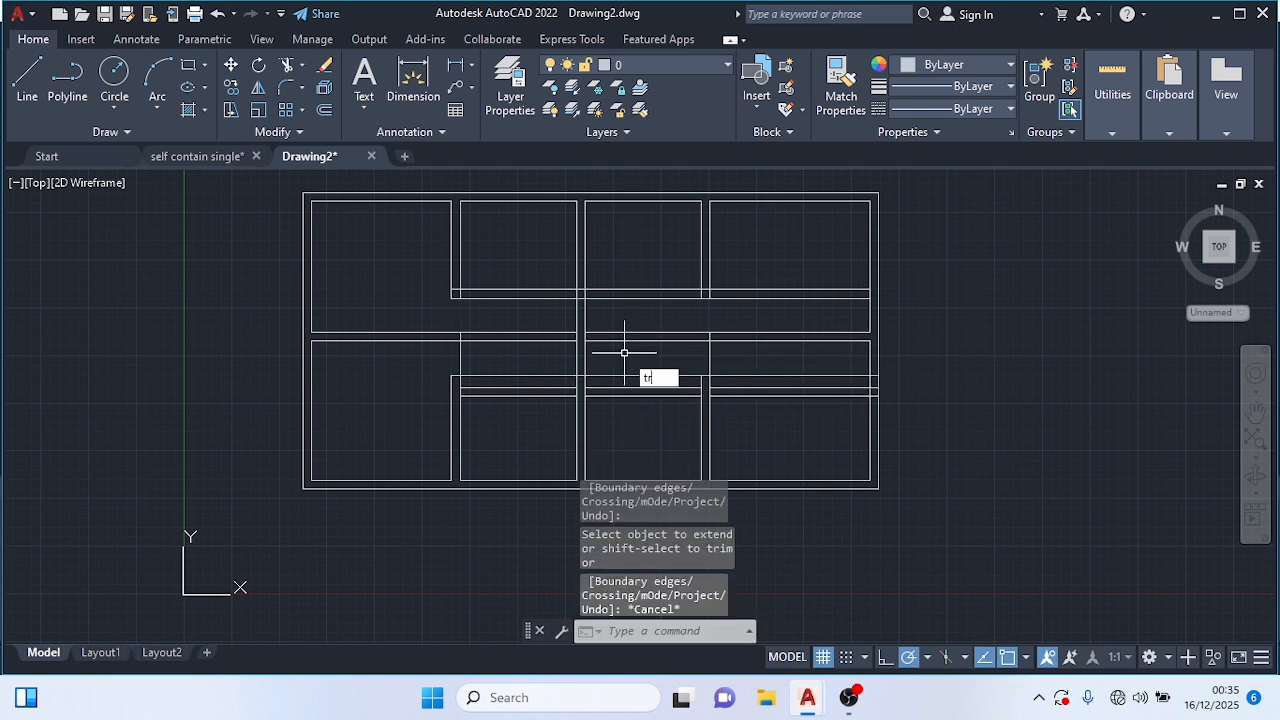
Step: Trim both lines of the middle horizontal wall between the first and third lower cross walls
left_click(698, 400)
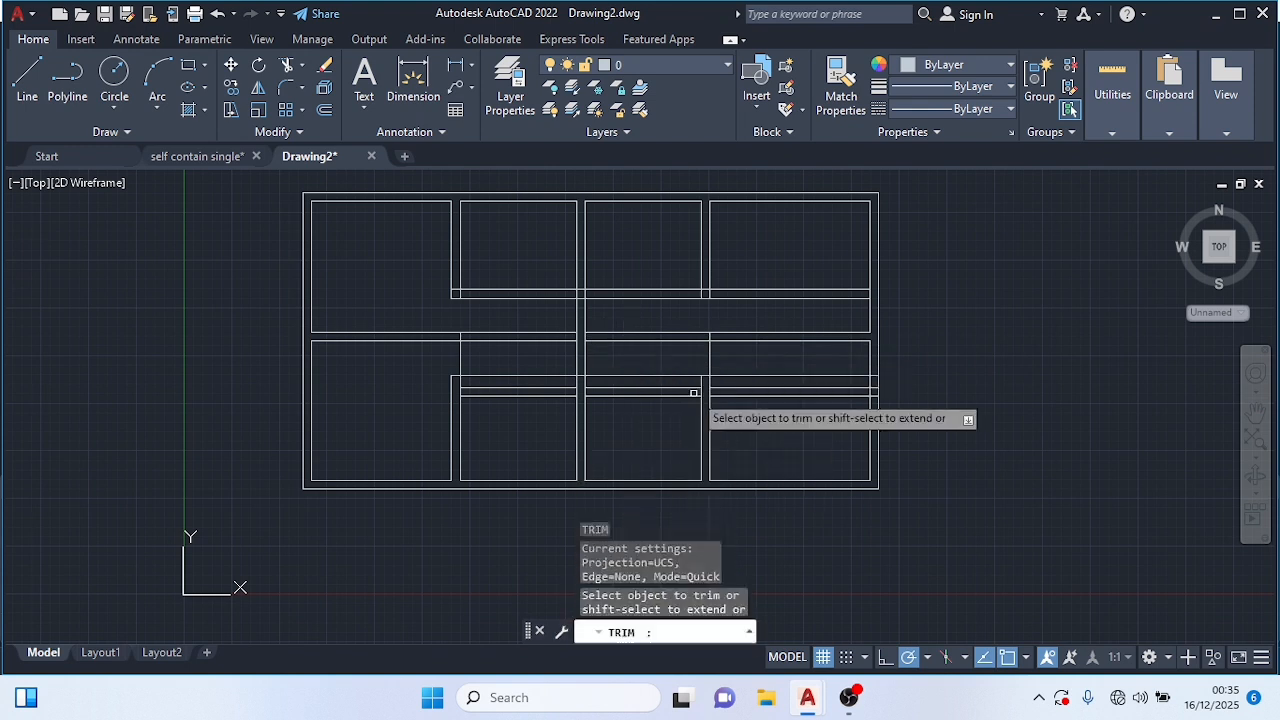
left_click(660, 347)
key("Return")
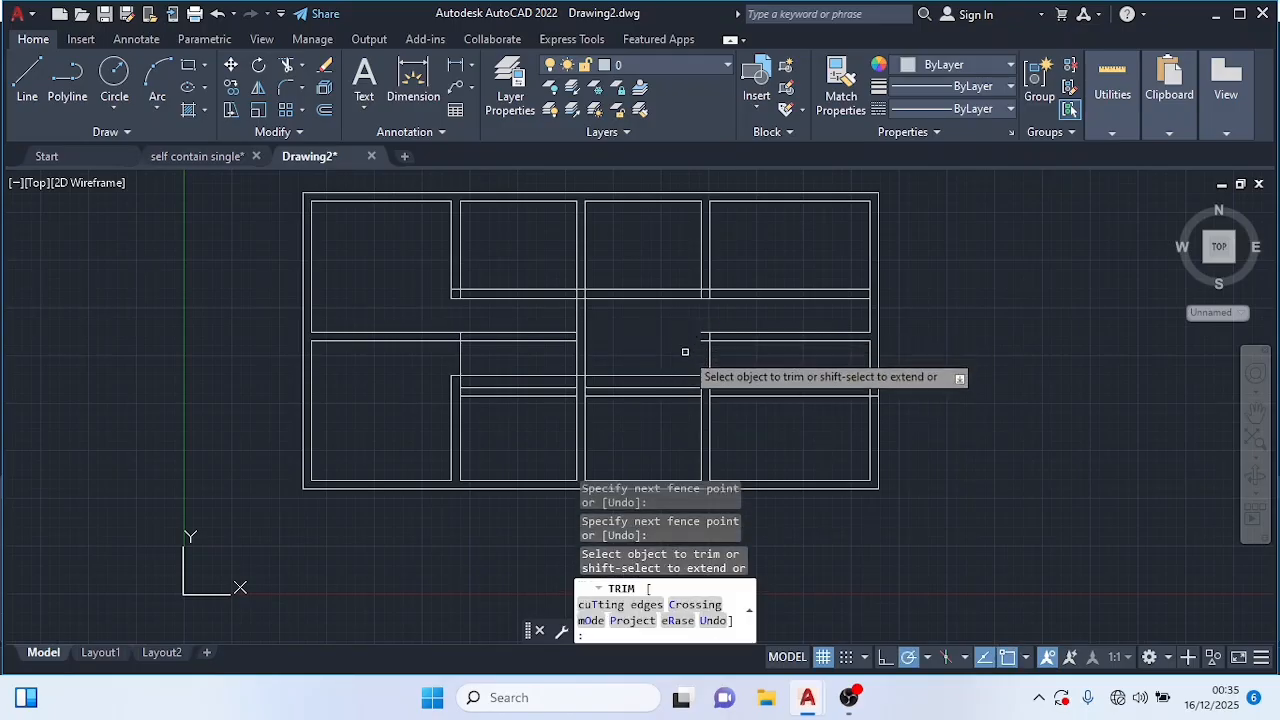
left_click(521, 334)
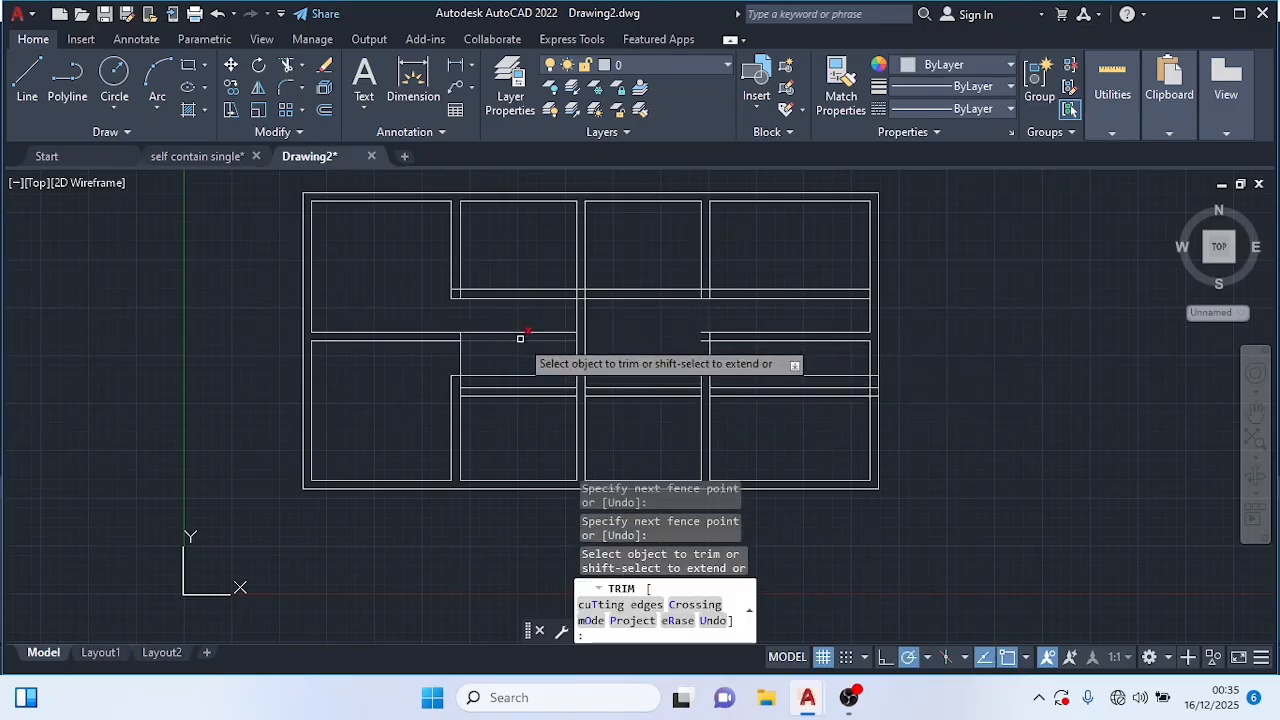
left_click(521, 337)
left_click(529, 324)
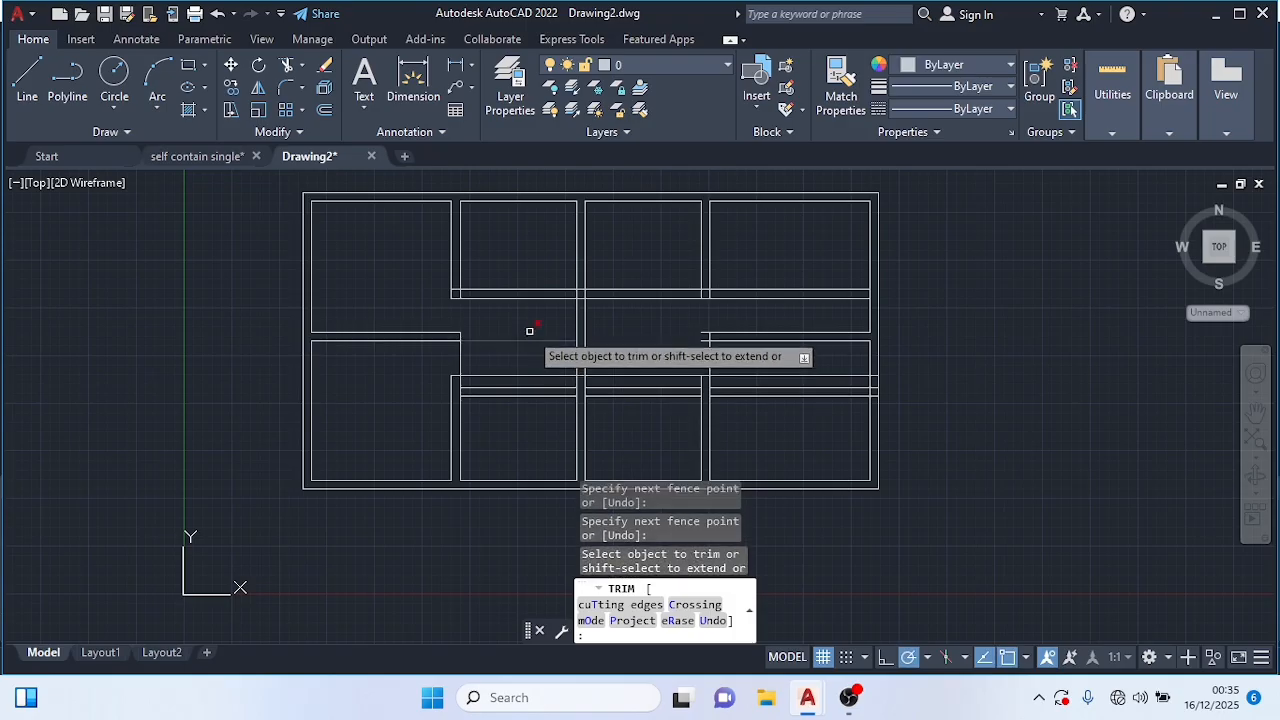
left_click(529, 334)
left_click(540, 320)
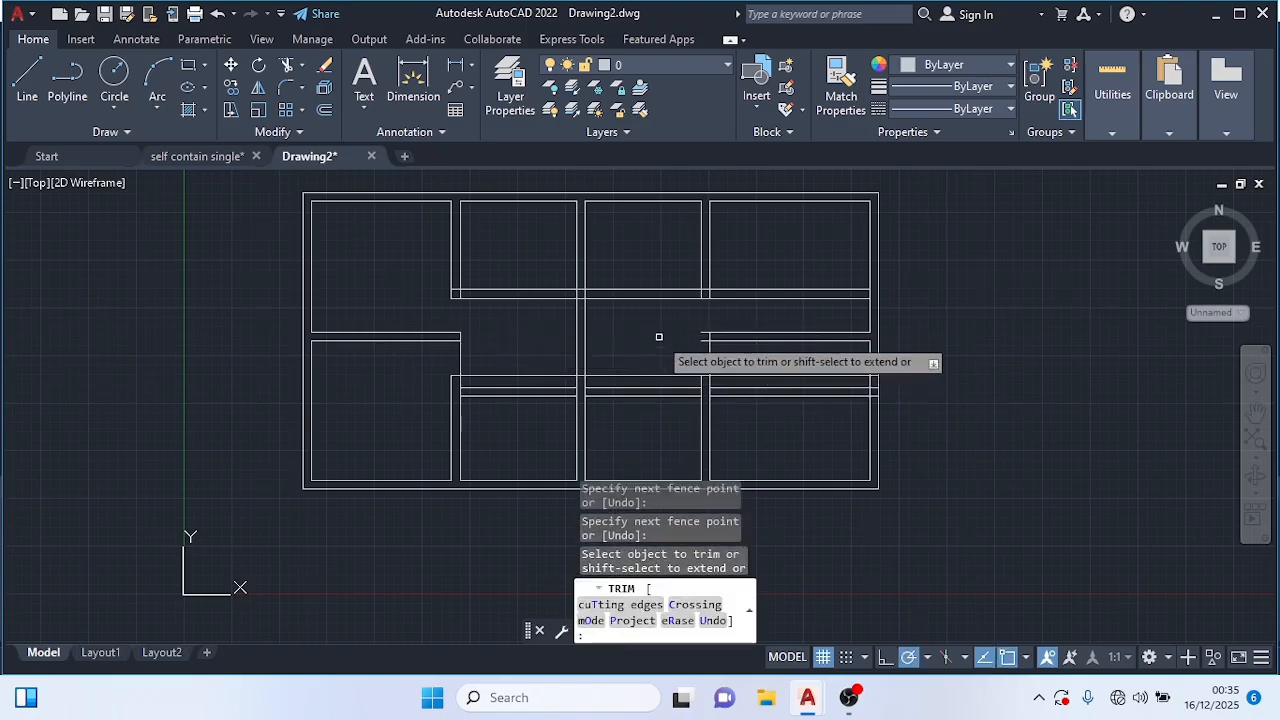
key("Escape")
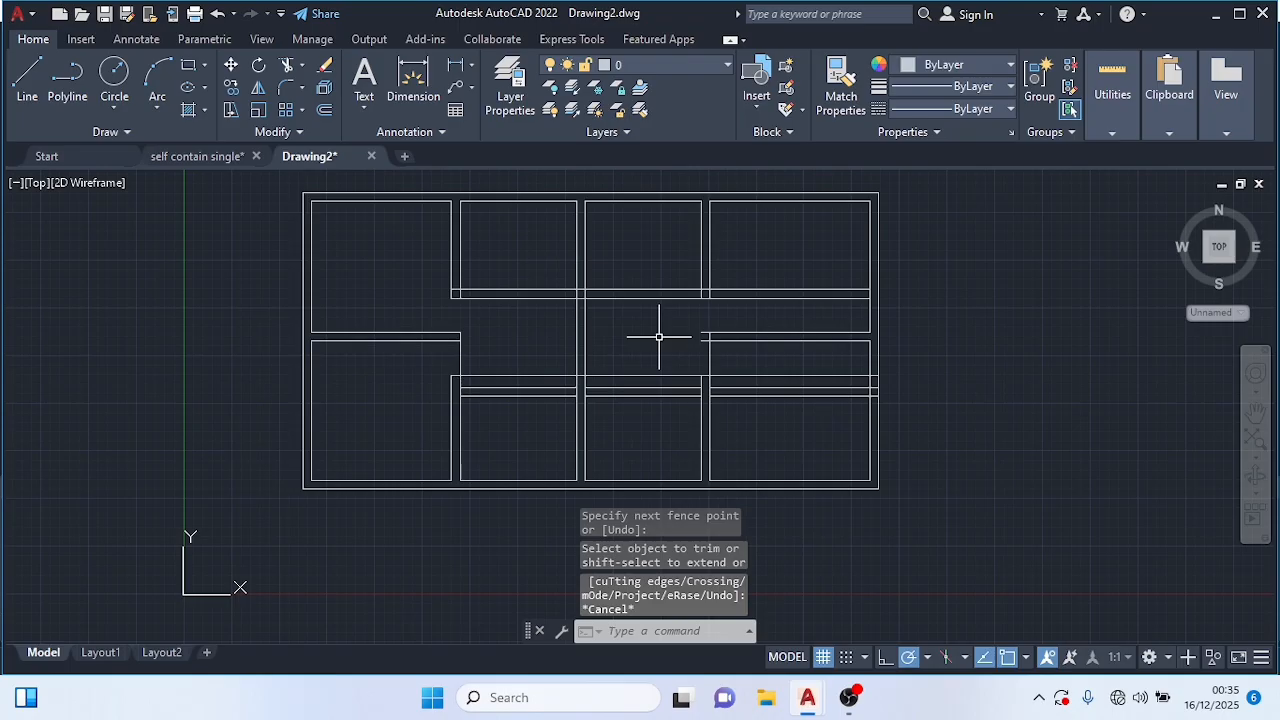
Step: Extend the left faces of the first and third lower cross walls up to the middle horizontal wall
type("r")
key("BackSpace")
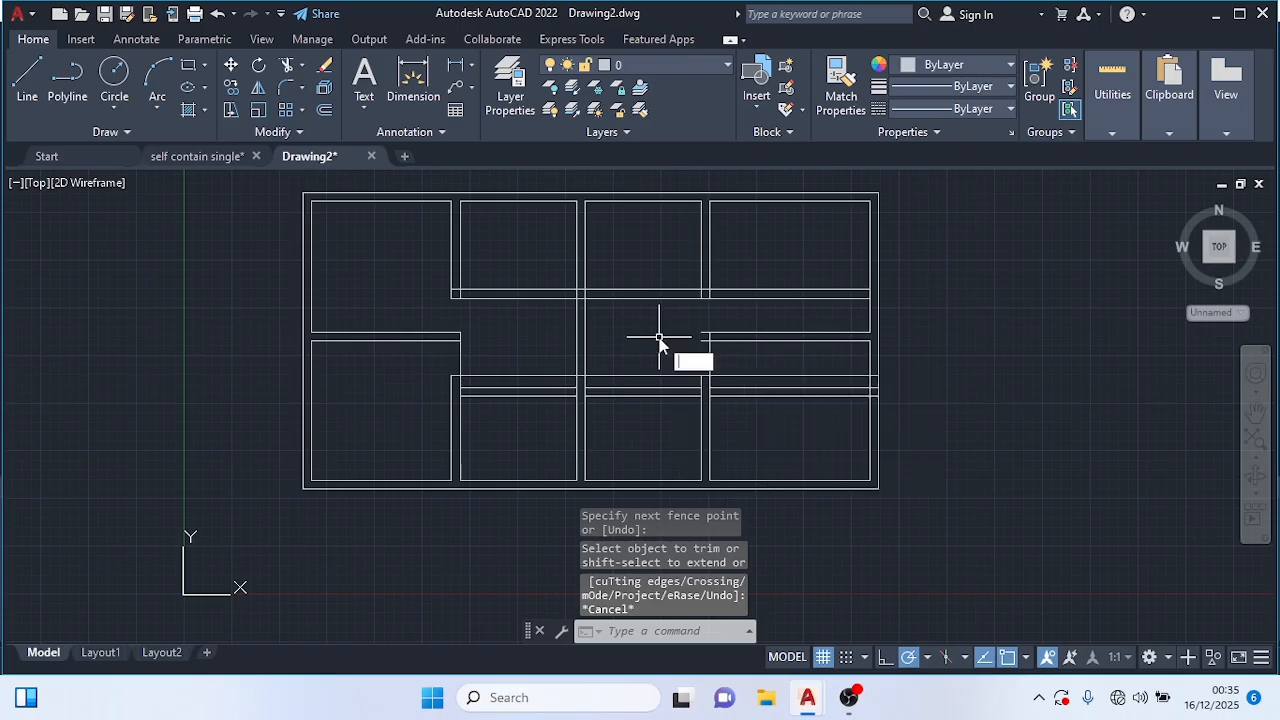
type("ex")
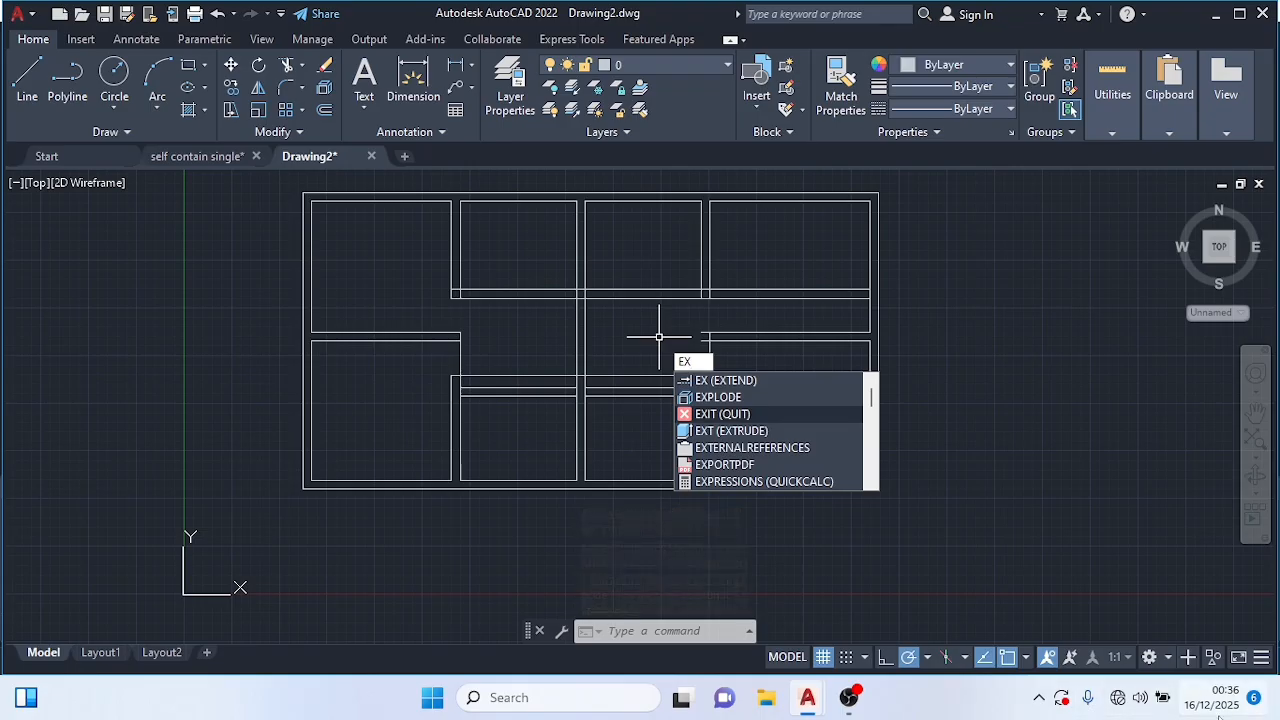
left_click(740, 380)
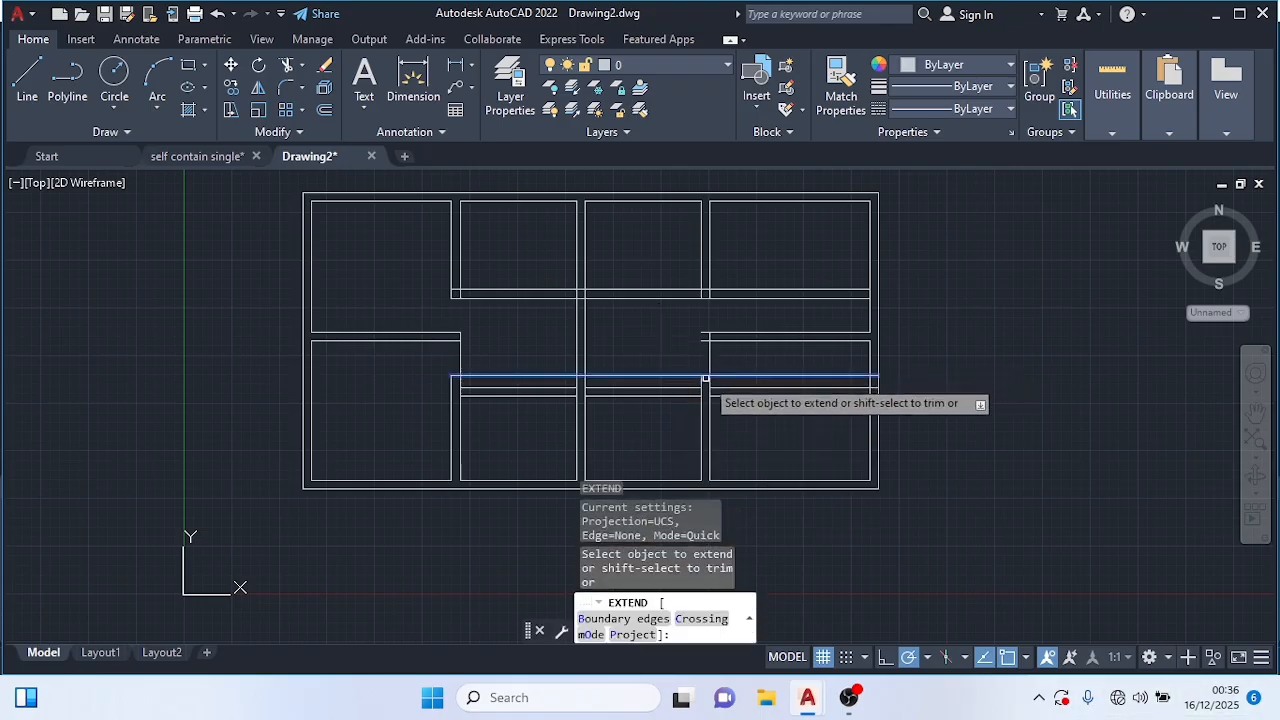
left_click(701, 364)
key("Escape")
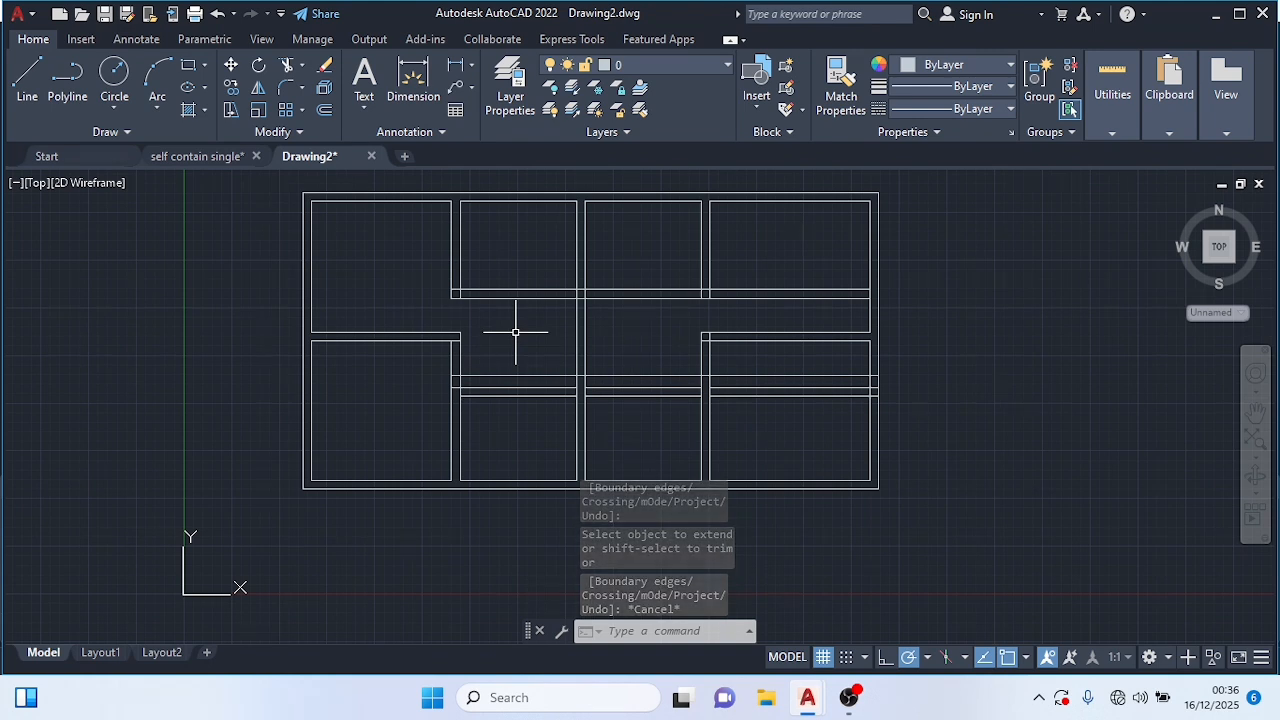
Step: Trim the single horizontal line above the lower partition between the first and third lower cross walls
type("t")
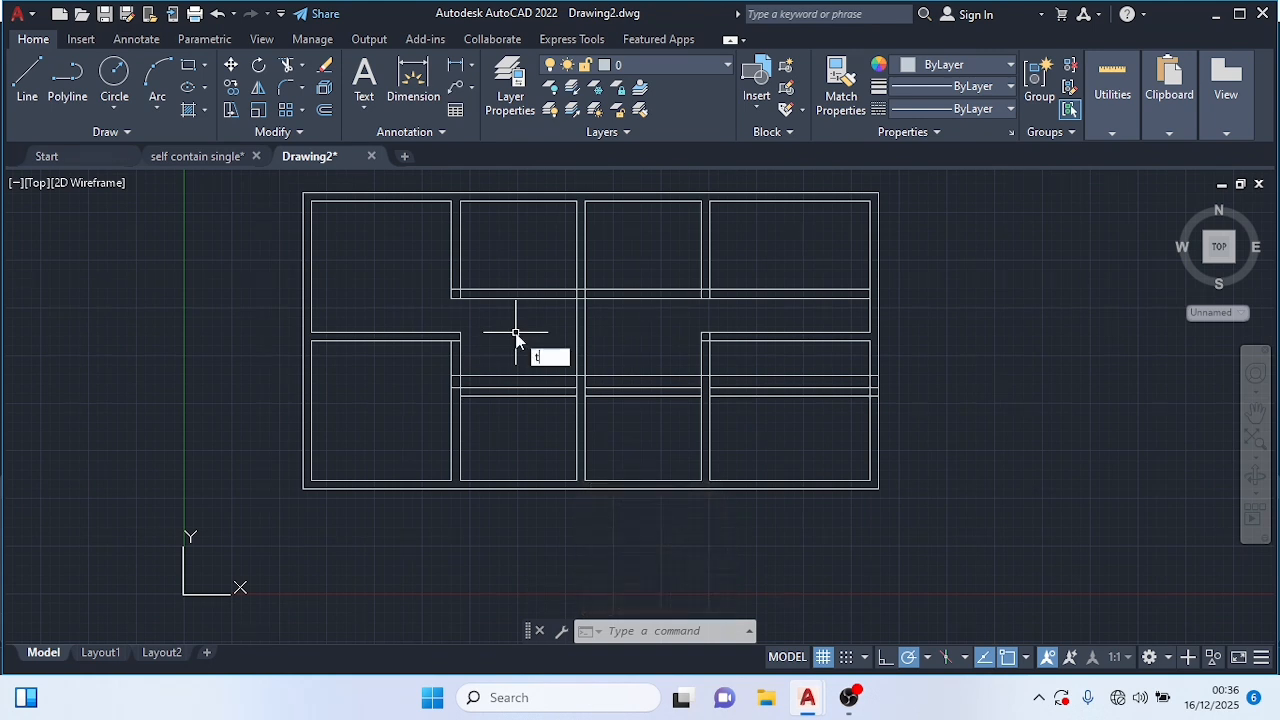
type("r")
left_click(575, 378)
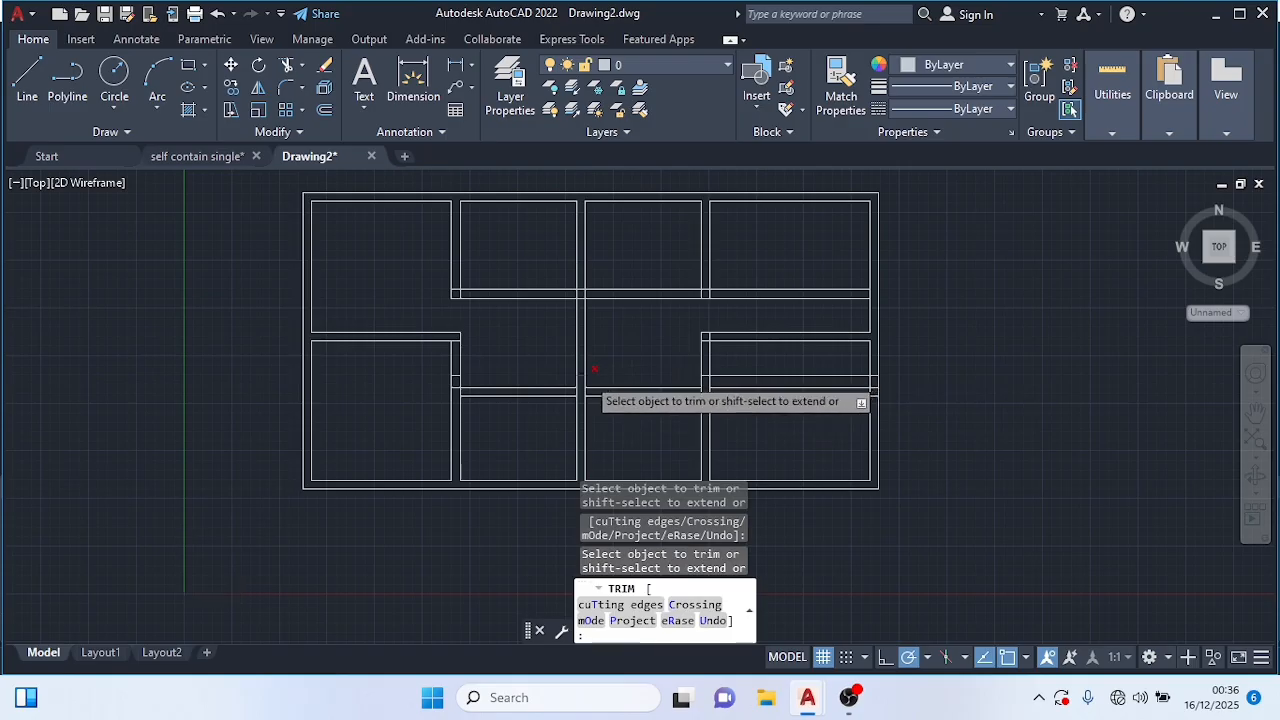
Step: Trim the first and third lower cross walls' faces just below the middle horizontal wall, and the partition line crossing the first cross wall
scroll(585, 372, "up", 3)
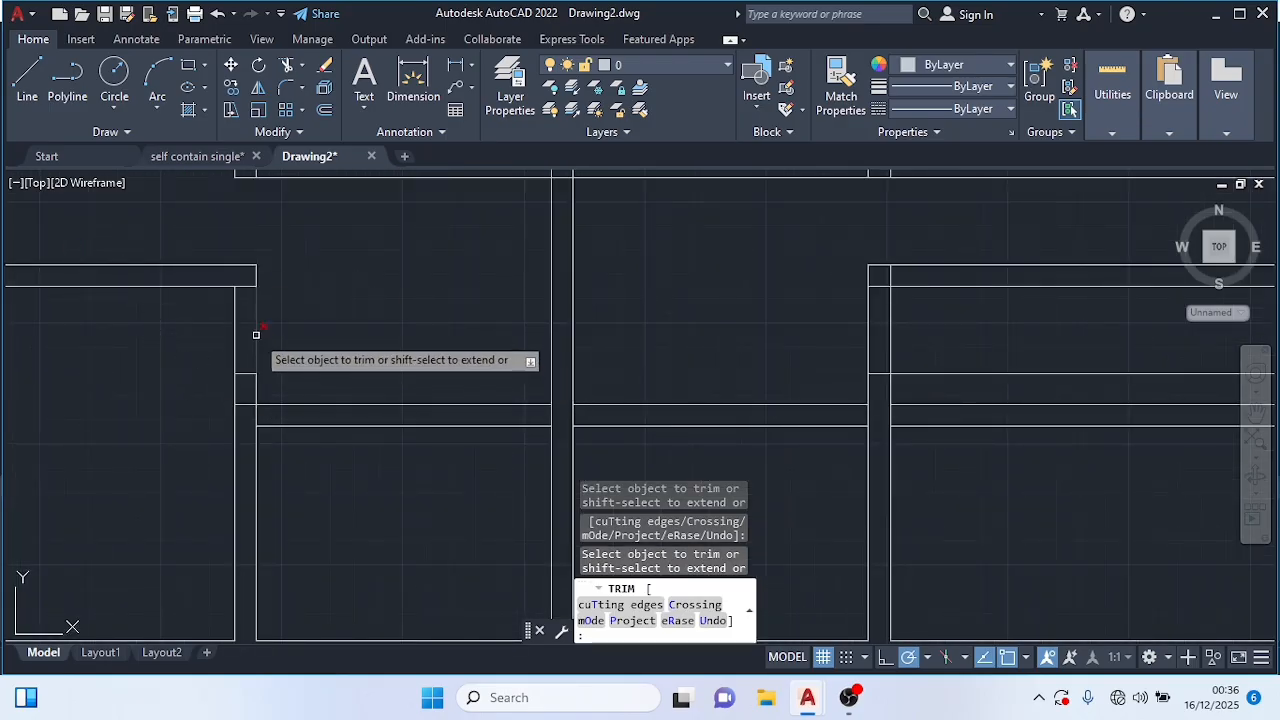
left_click(257, 334)
left_click(234, 333)
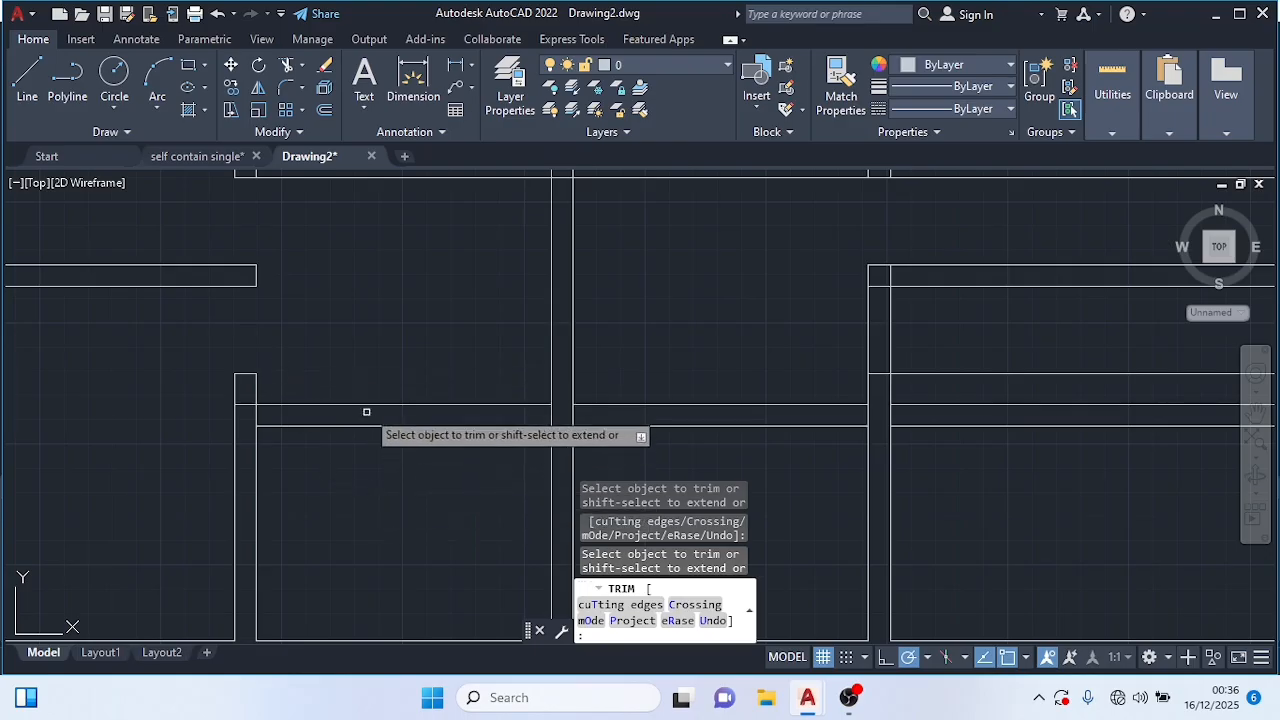
left_click(246, 408)
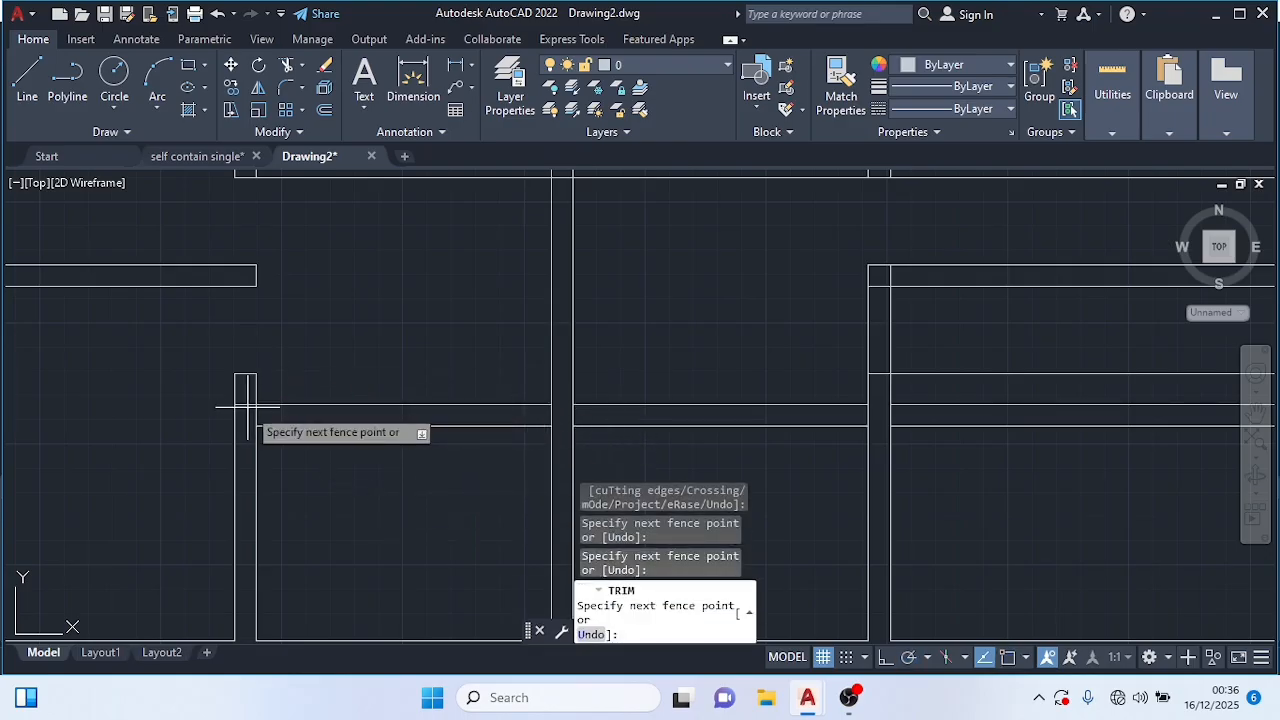
left_click(248, 400)
scroll(322, 375, "down", 2)
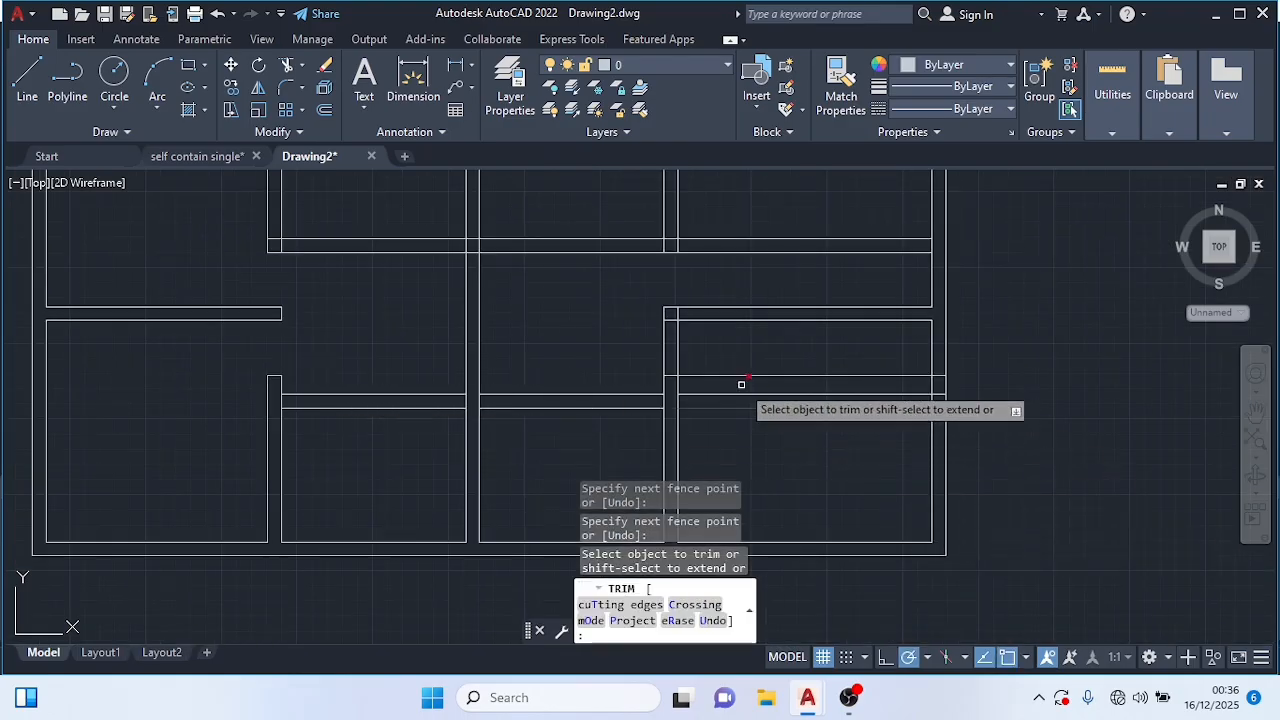
left_click(665, 340)
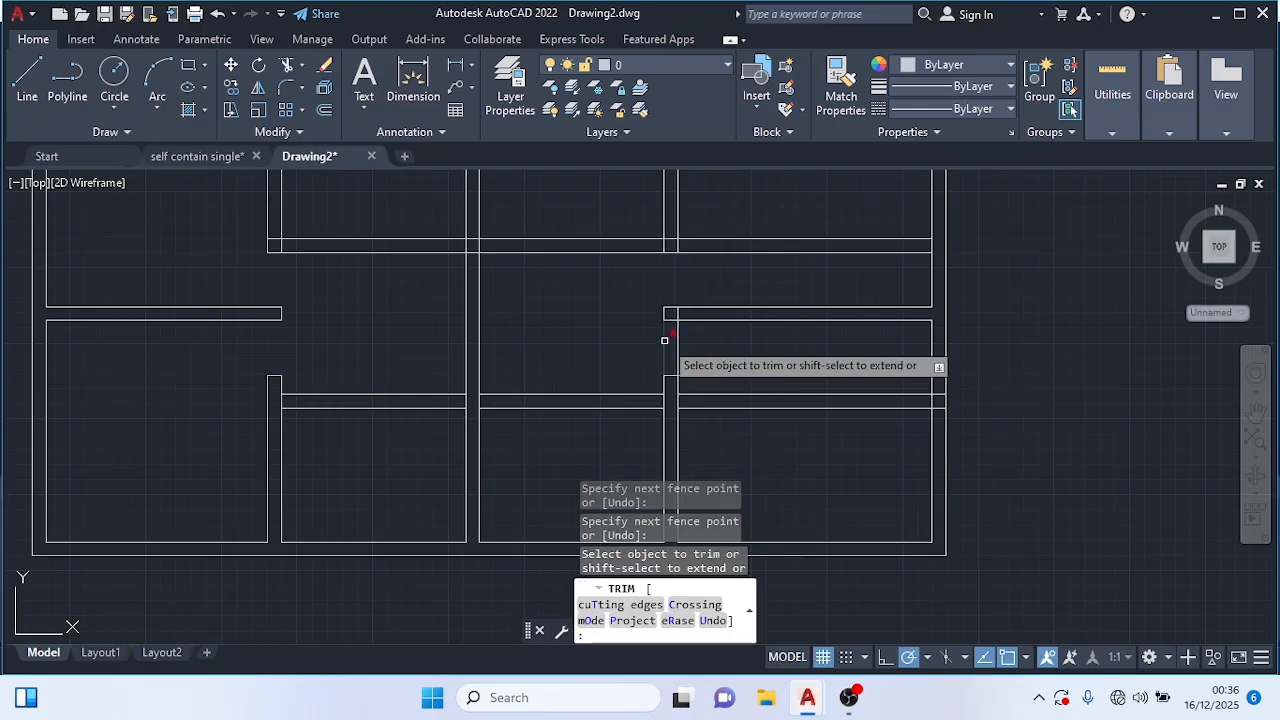
left_click(679, 345)
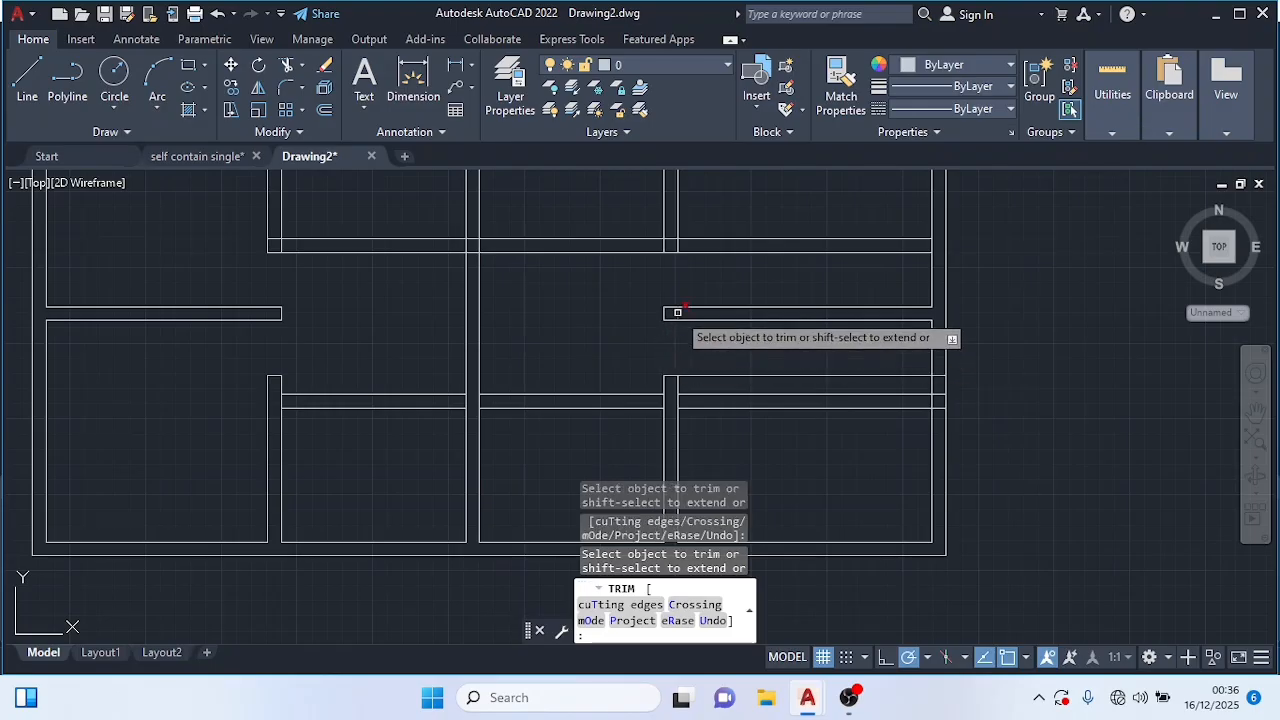
Step: Trim the remaining horizontal partition lines out of the upper and lower rooms at the plan's right end
scroll(694, 349, "down", 2)
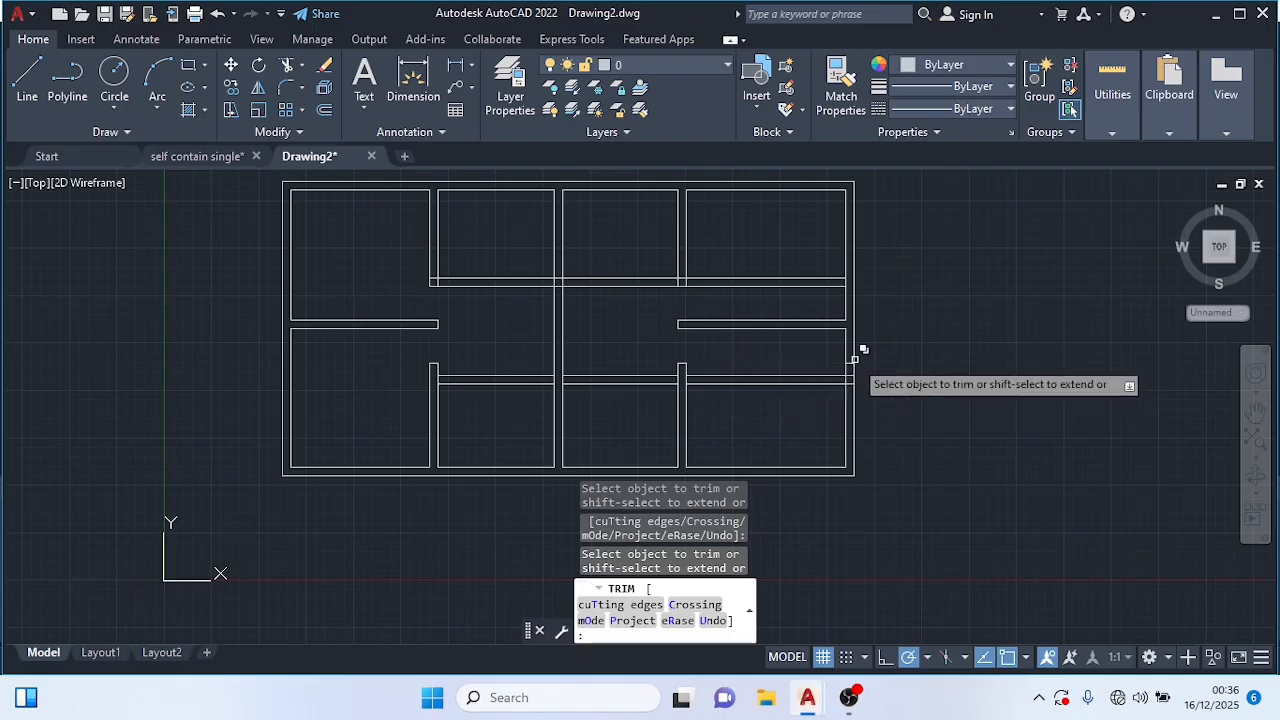
scroll(852, 362, "up", 2)
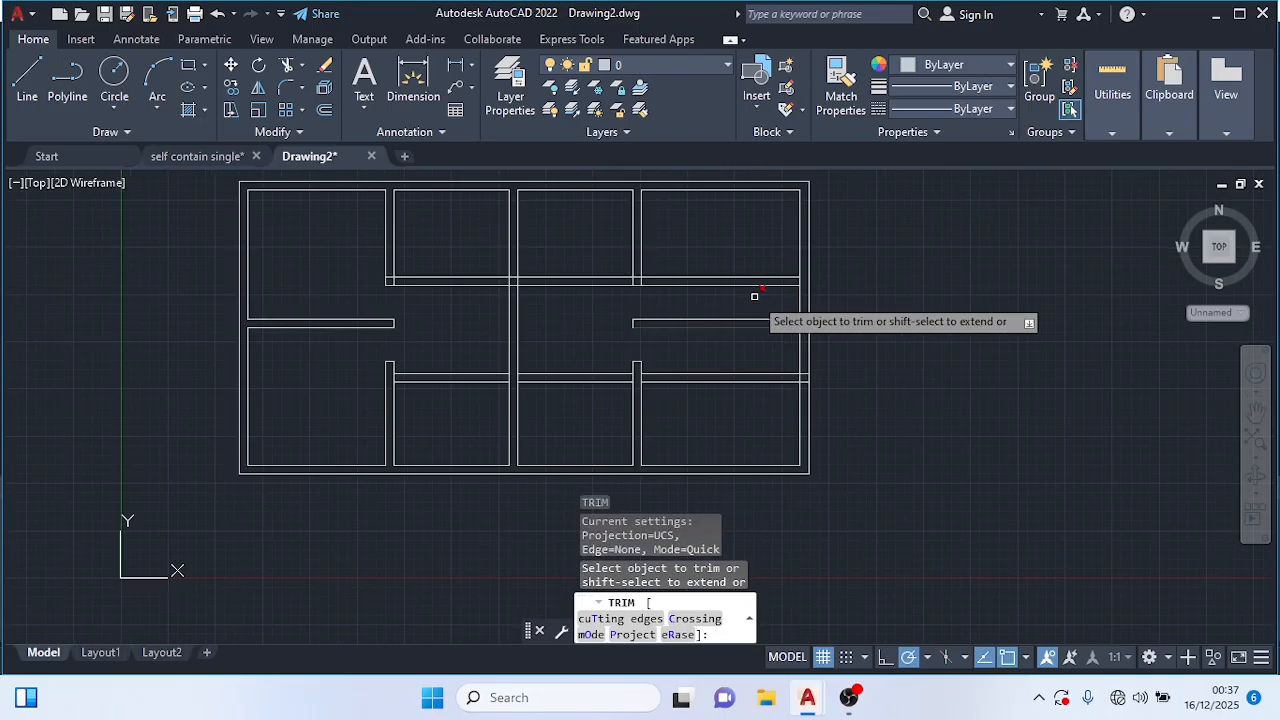
left_click_drag(720, 251, 732, 292)
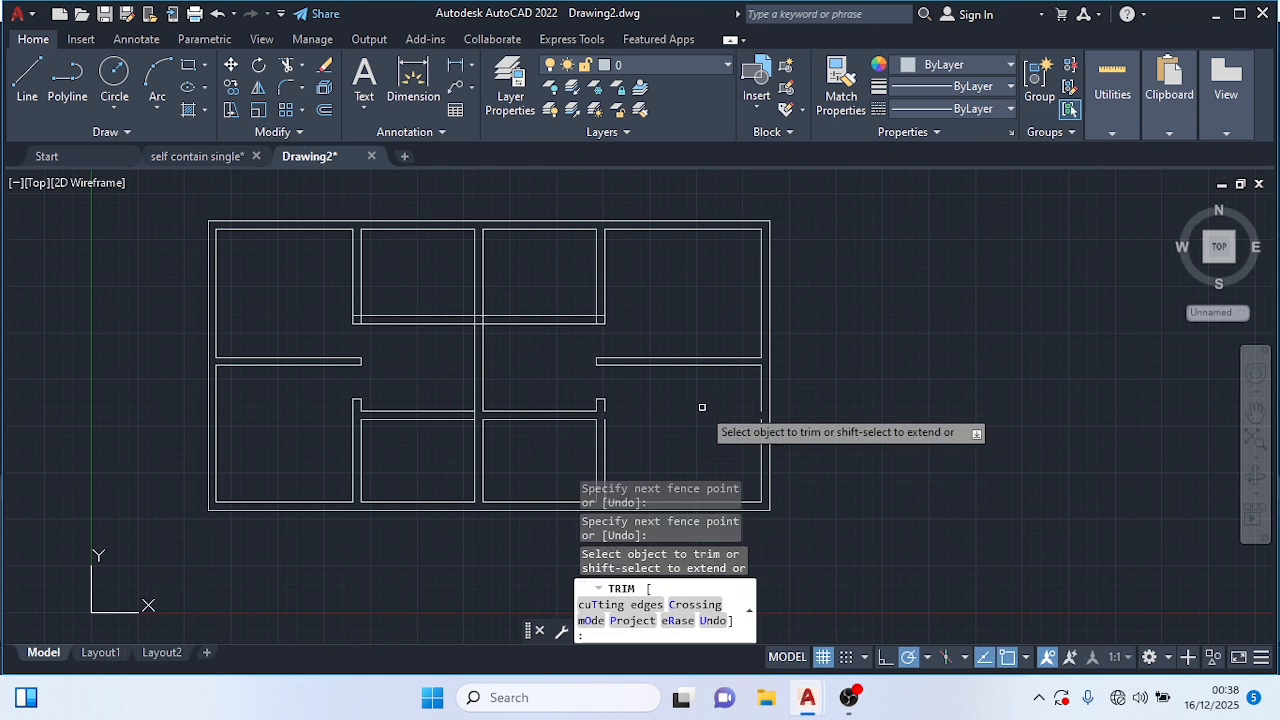
Step: Extend the third lower cross wall's right face and the right external wall's inner face across their gaps
key("Escape")
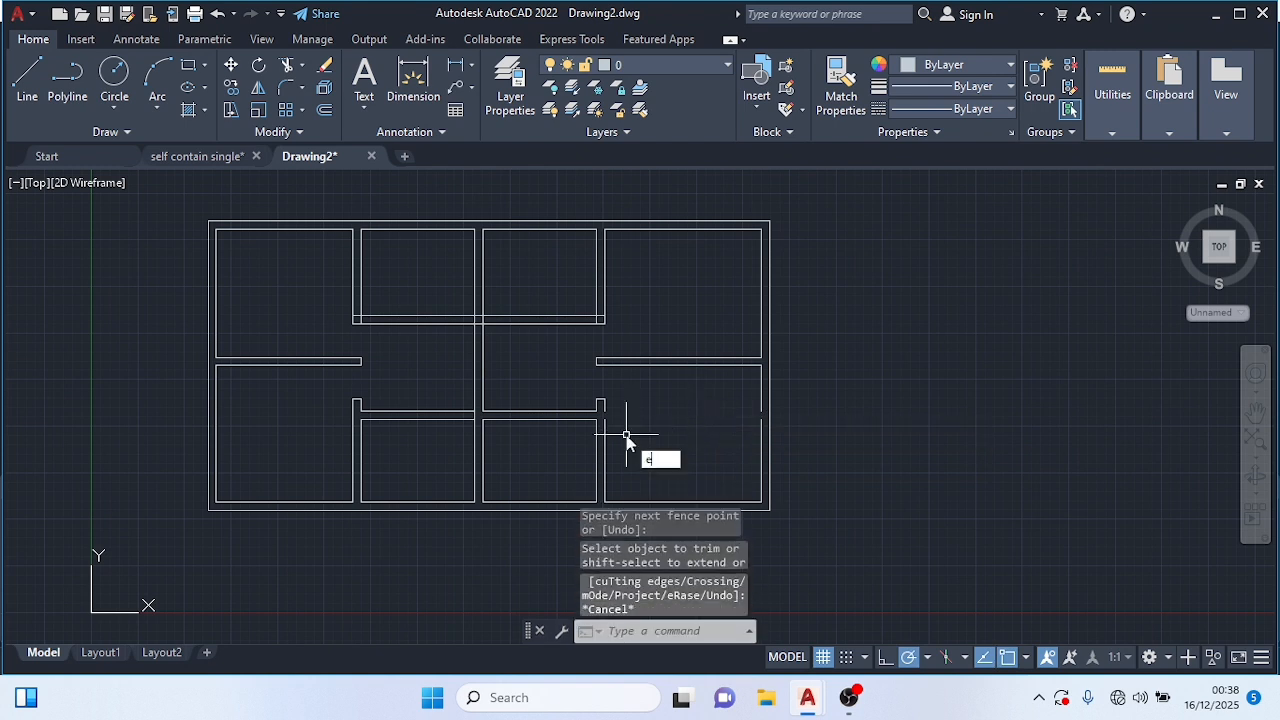
type("ex")
key("Return")
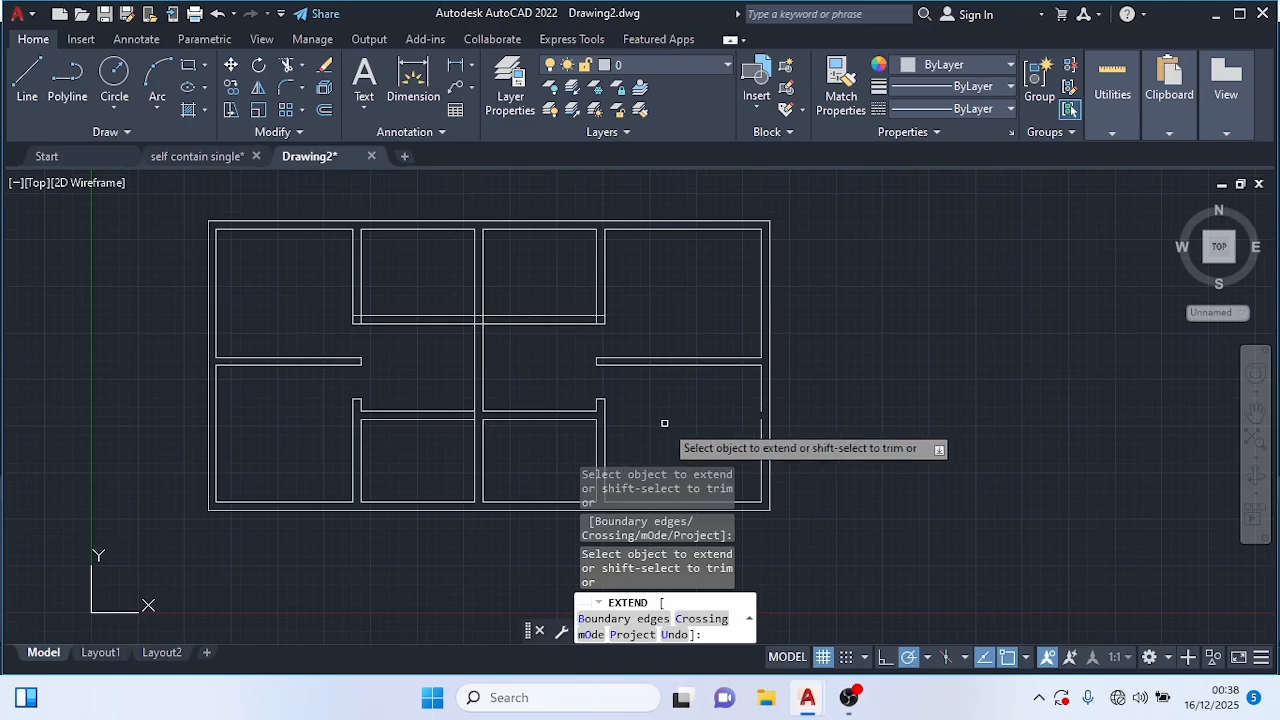
key("Escape")
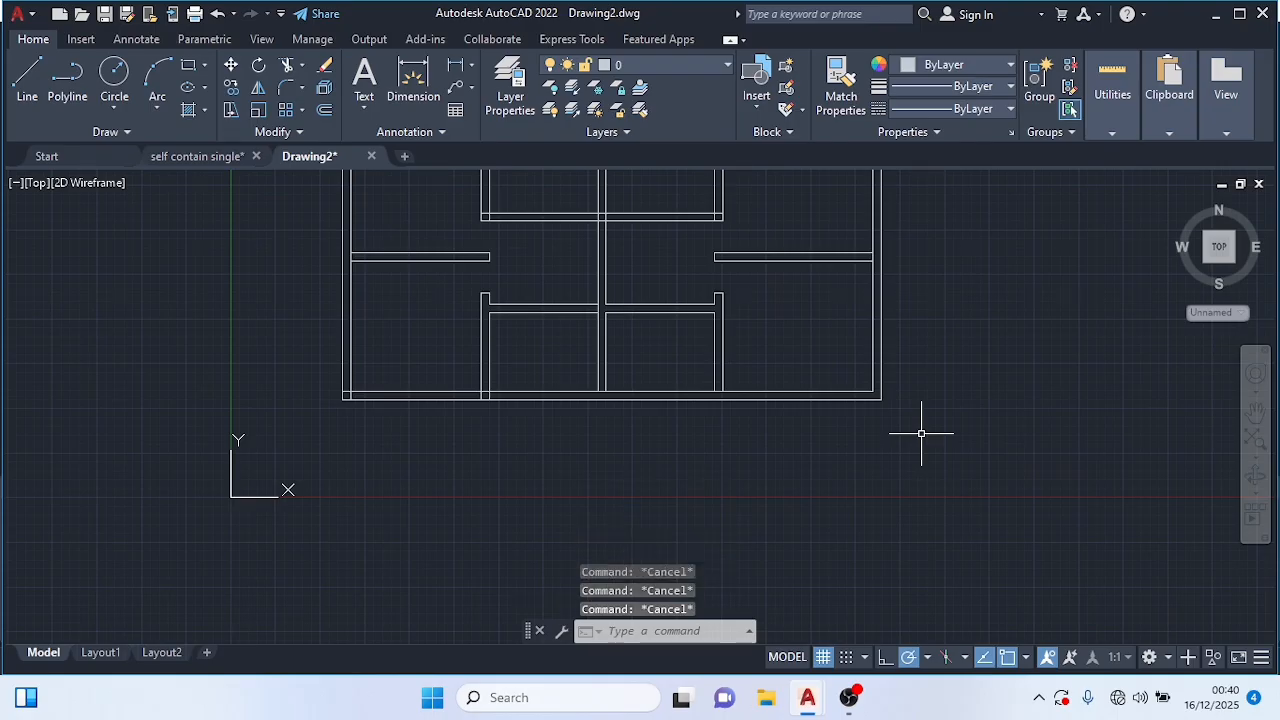
Step: Draw a line 1200 rightward from the lower-left room's inner bottom-left corner, continuing down across the bottom external wall
left_click(27, 75)
scroll(343, 394, "up", 4)
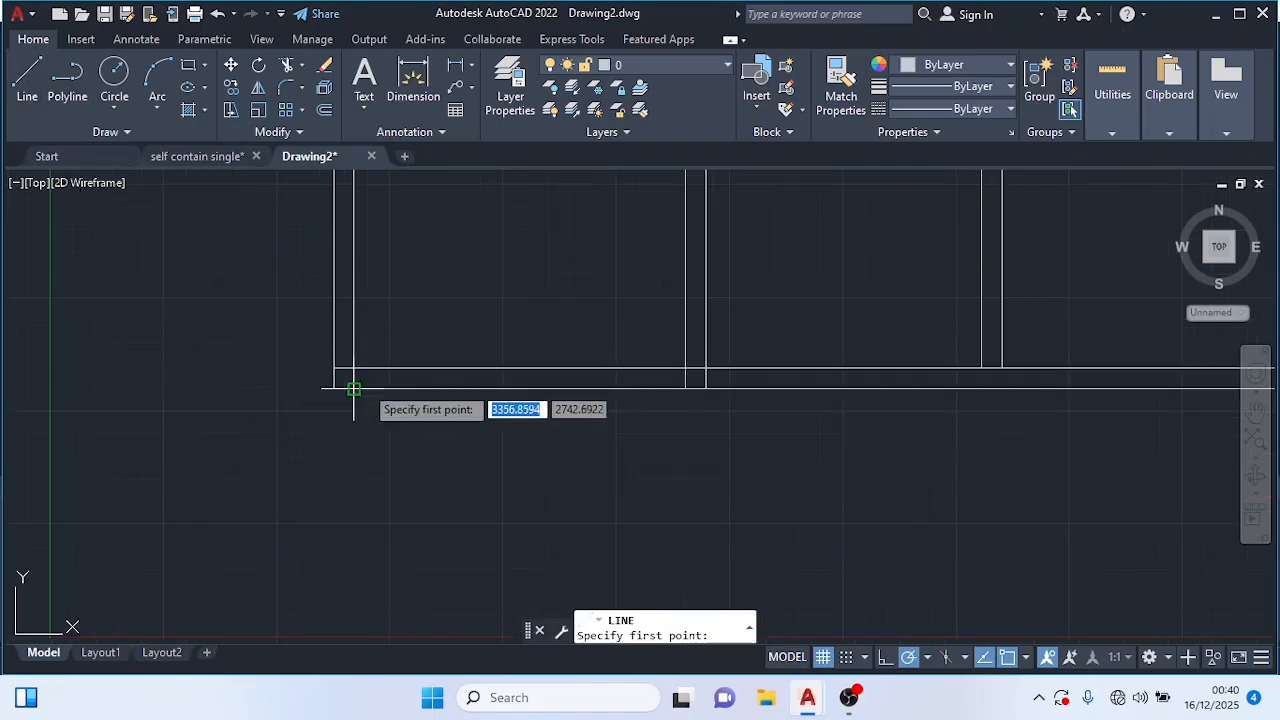
left_click(354, 369)
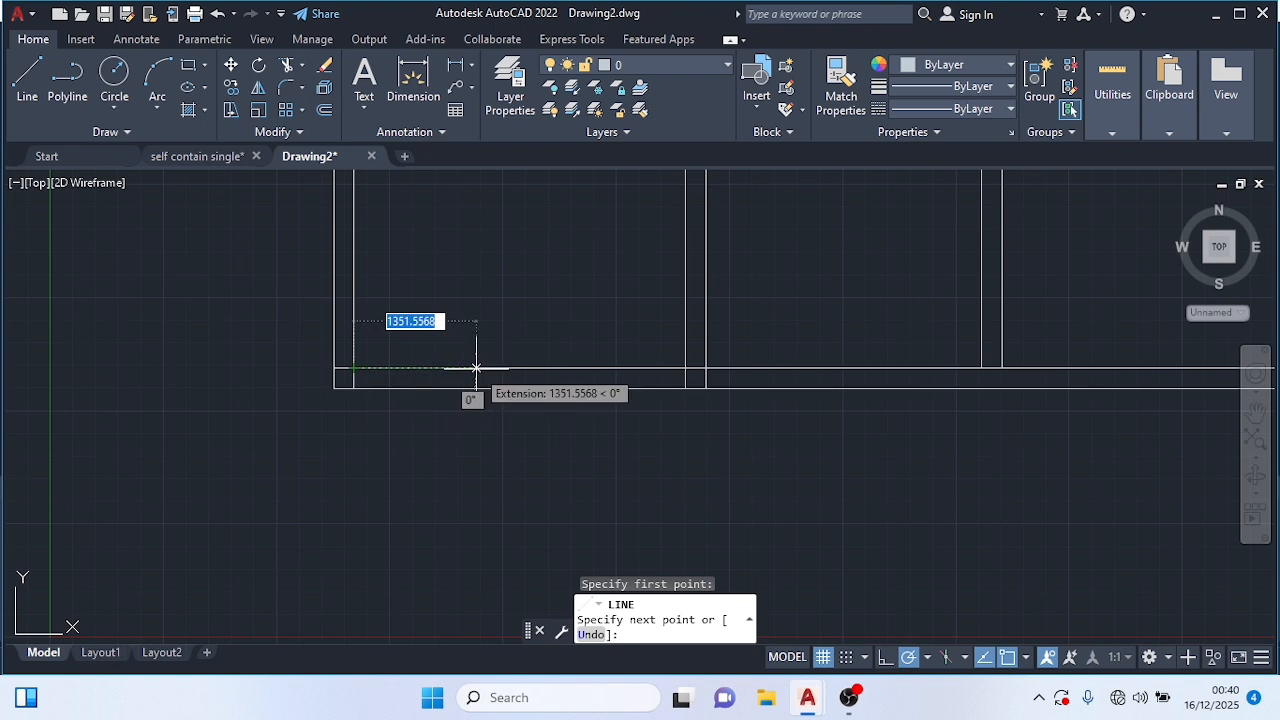
key("BackSpace")
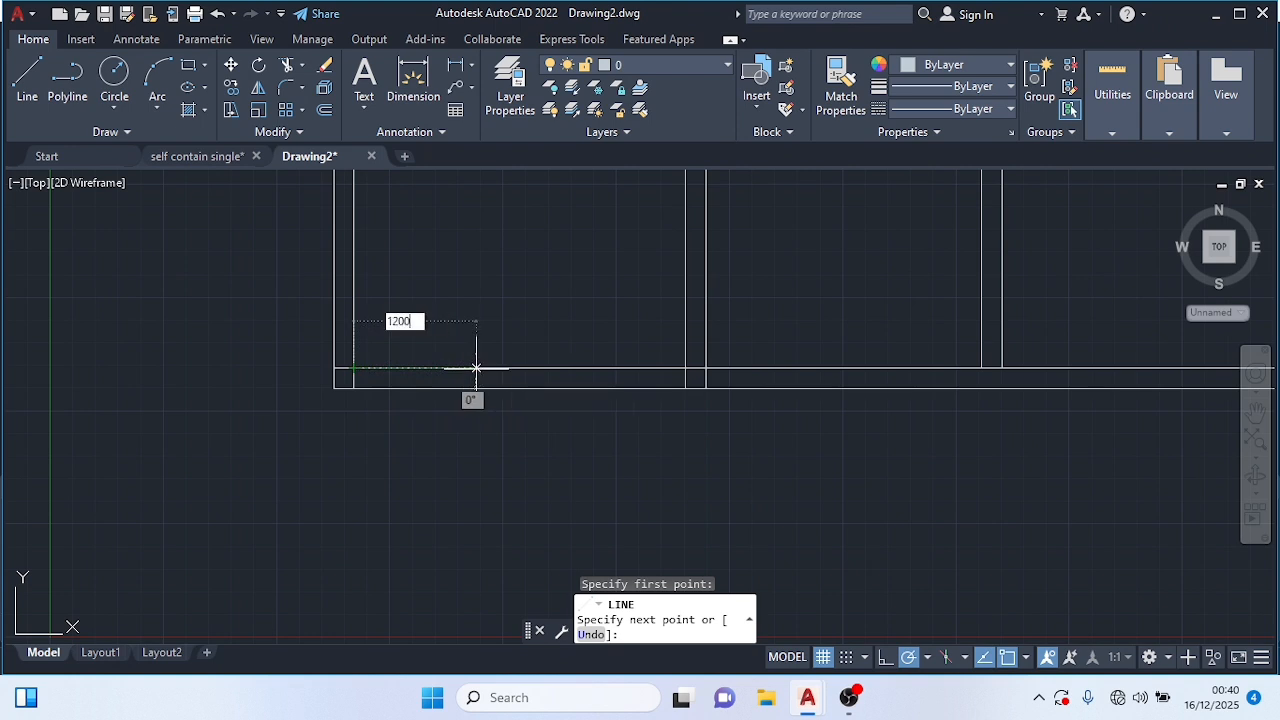
type("1200")
key("Return")
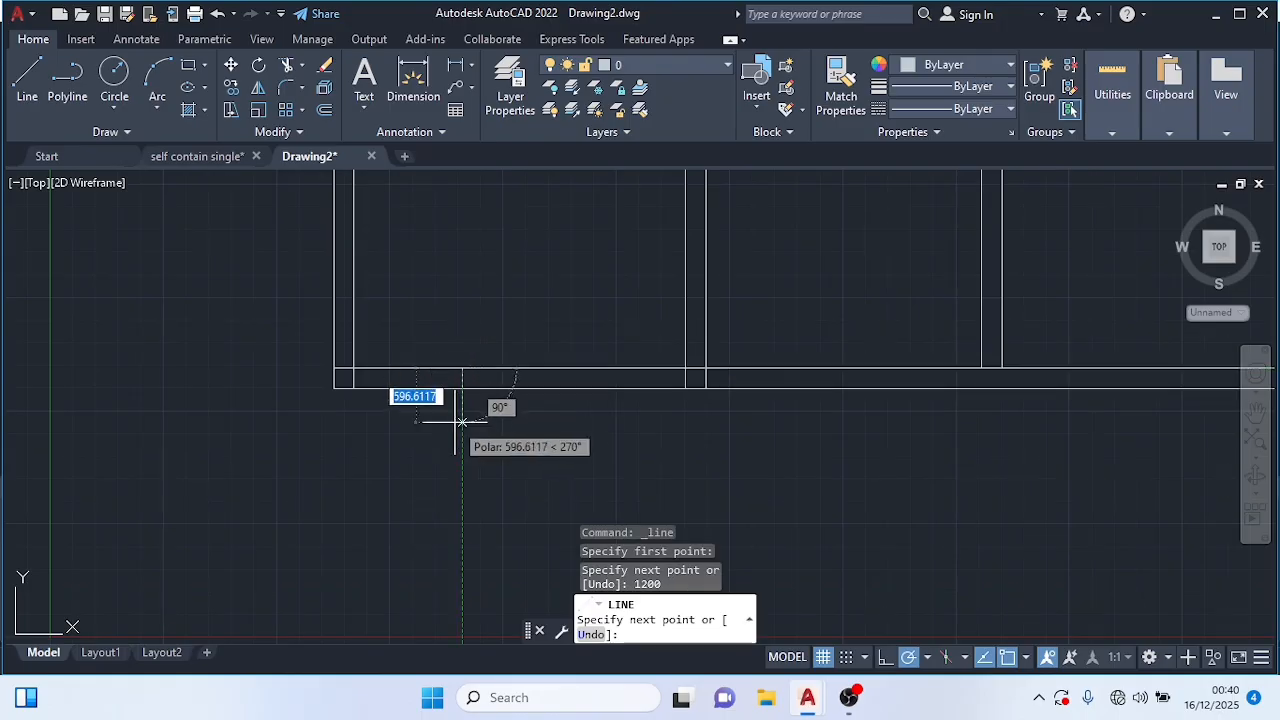
left_click(463, 388)
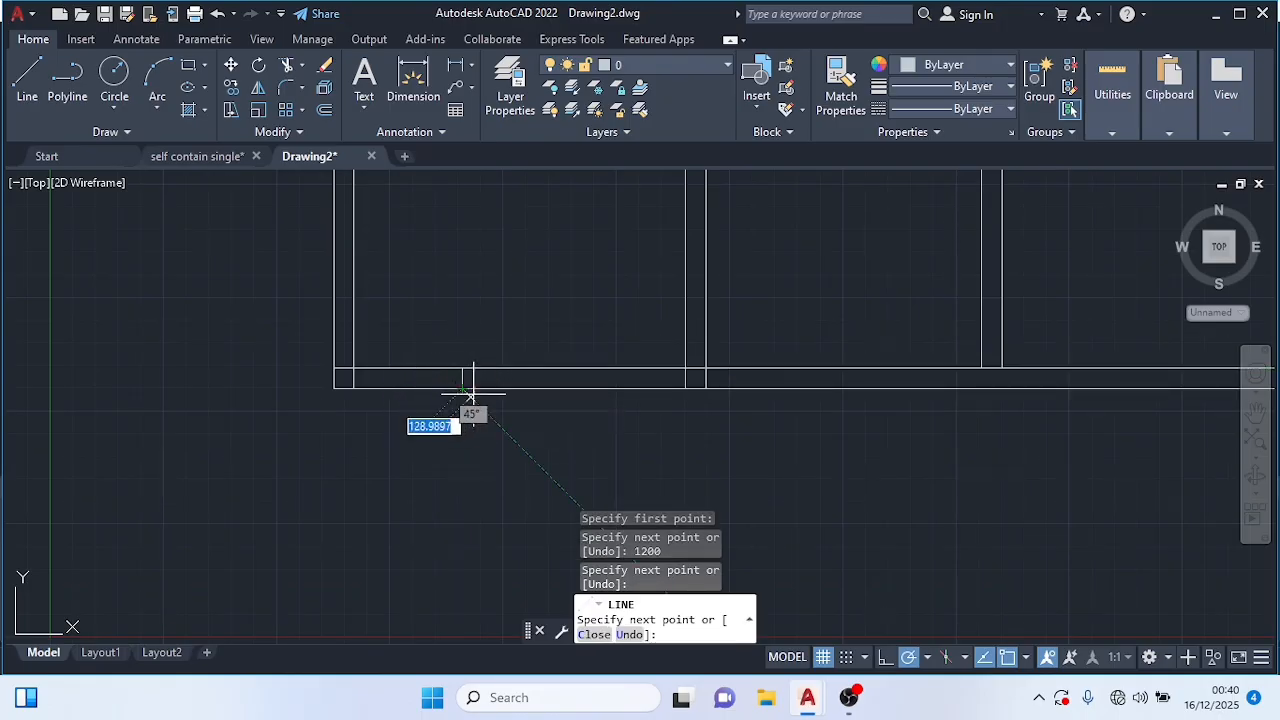
key("Escape")
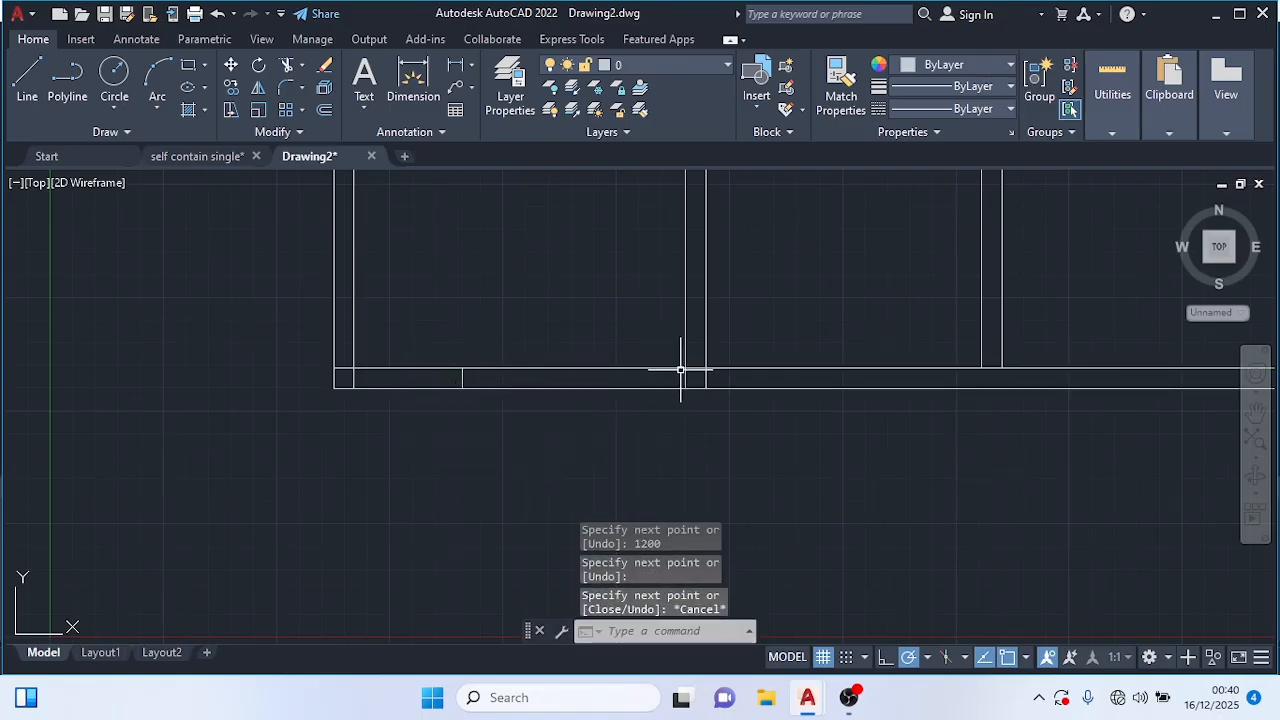
Step: Draw a line 1200 leftward from the first cross wall's left face along the bottom wall's inner line, continuing down across the wall
key("space")
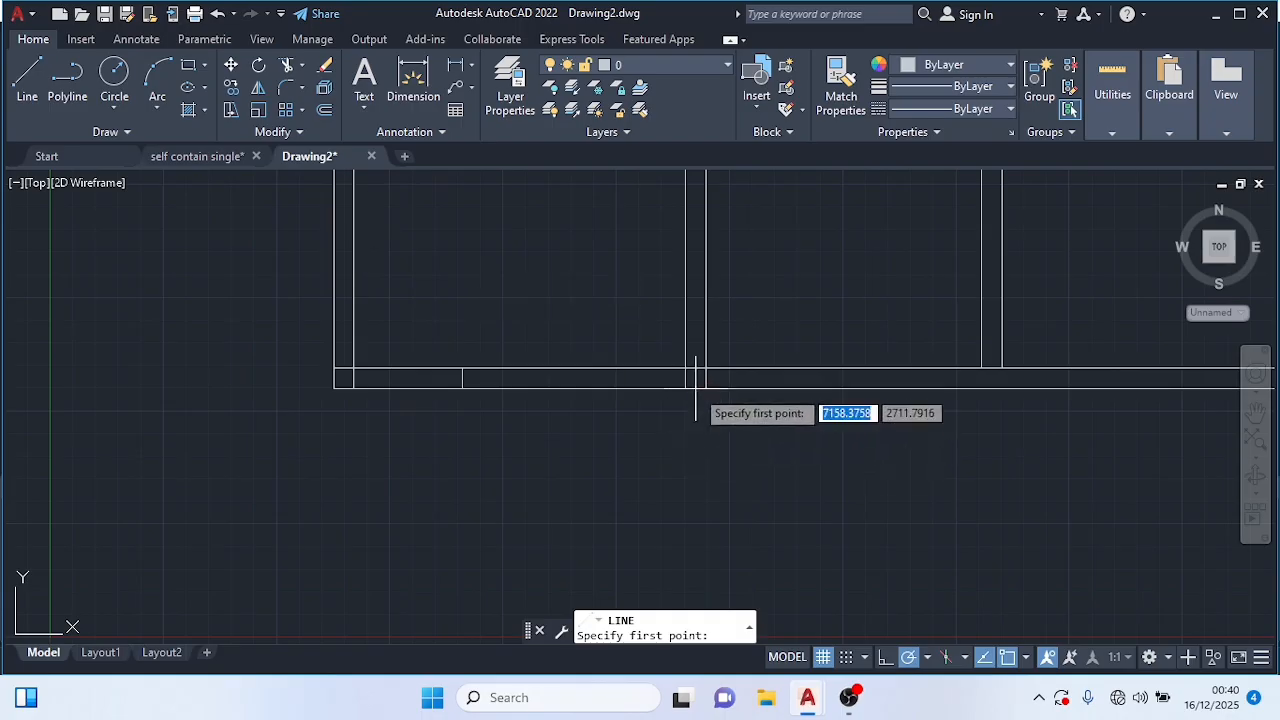
left_click(686, 369)
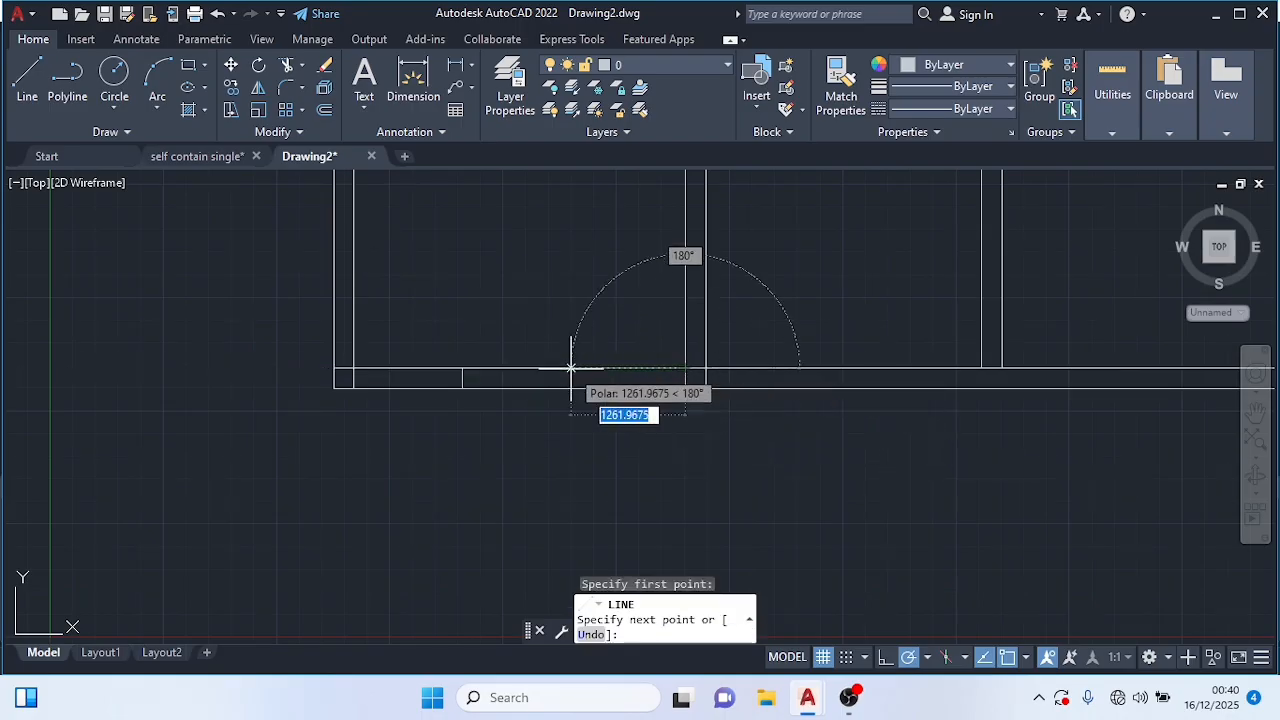
type("12")
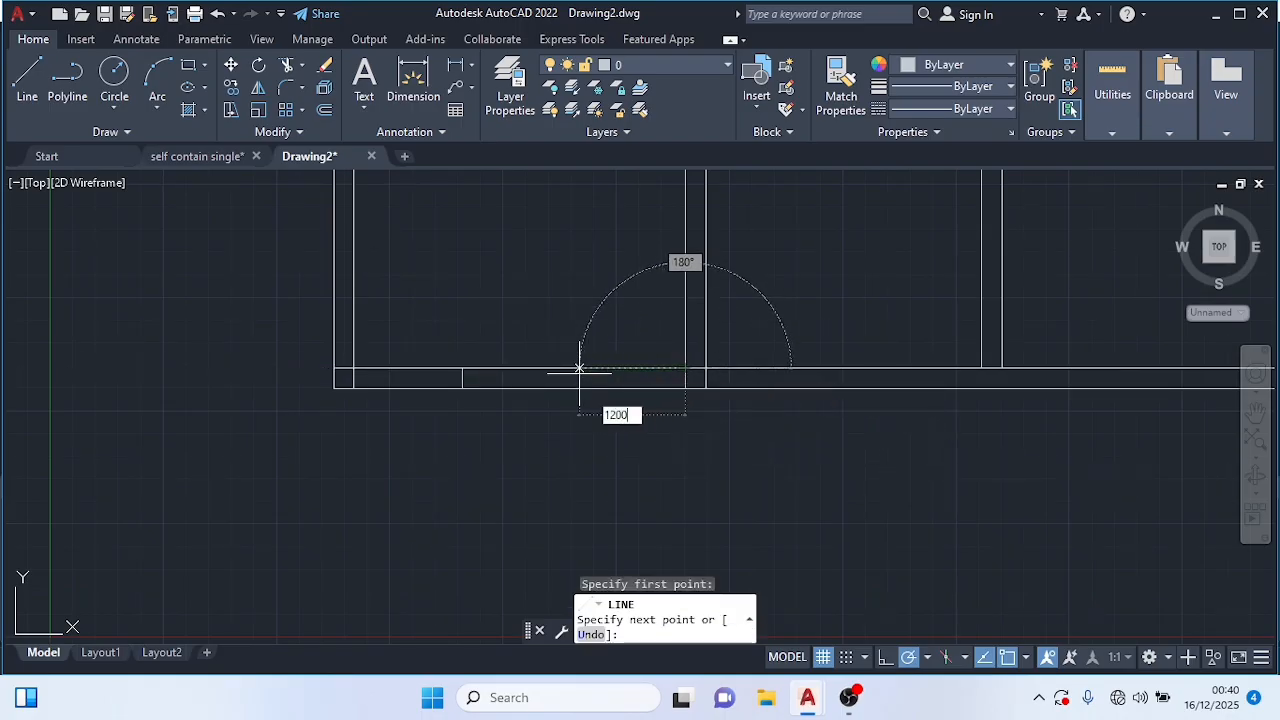
type("00")
key("Return")
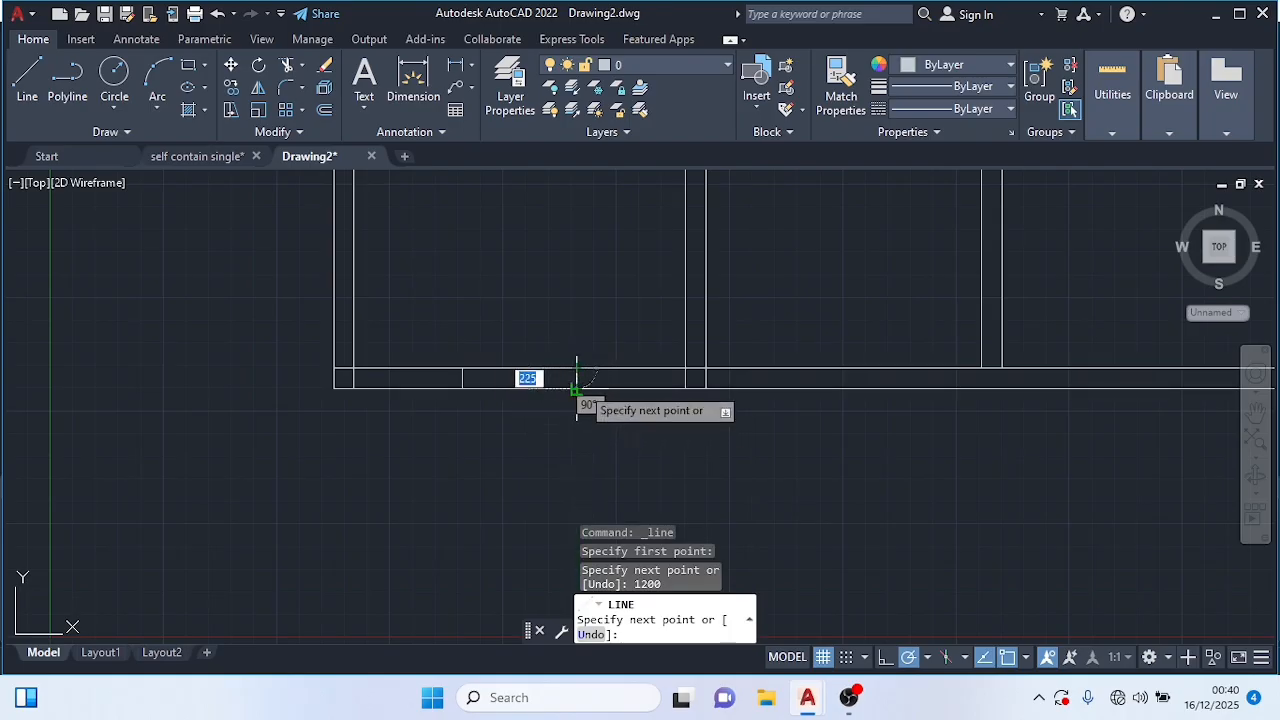
left_click(576, 388)
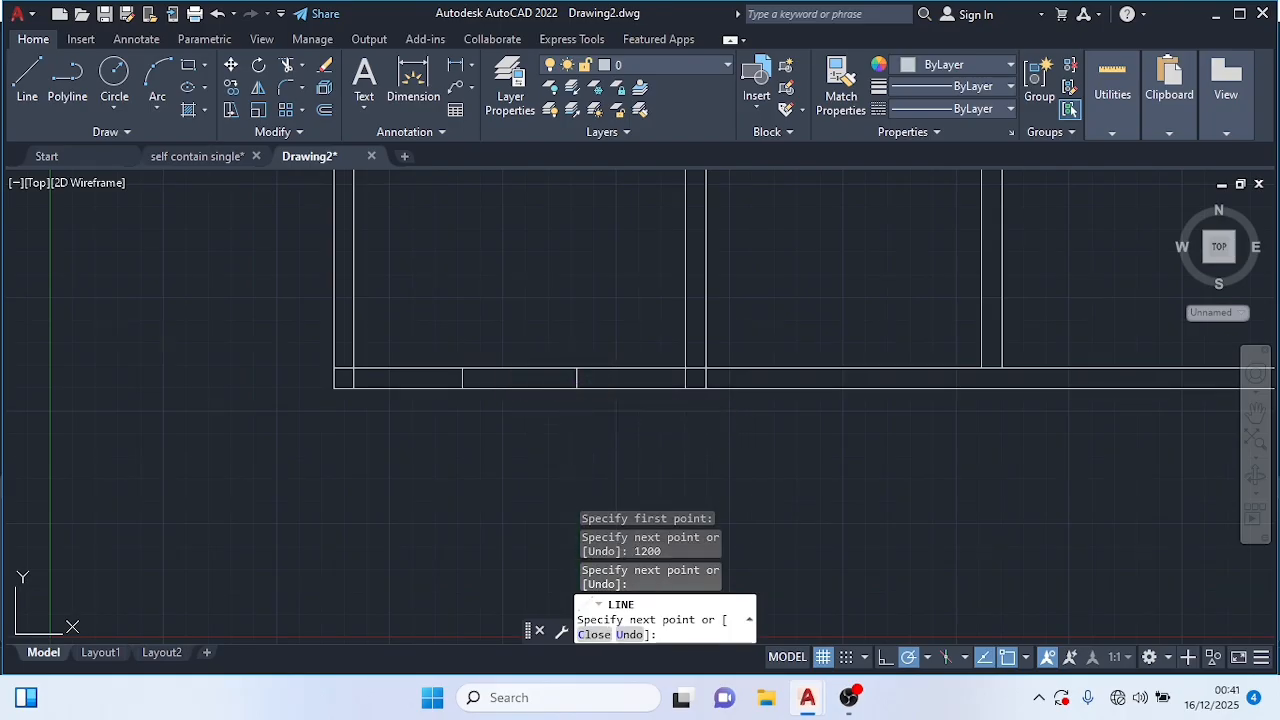
Step: Trim the bottom external wall's lines out of the two 1200 openings at either end of the lower-left room
key("Escape")
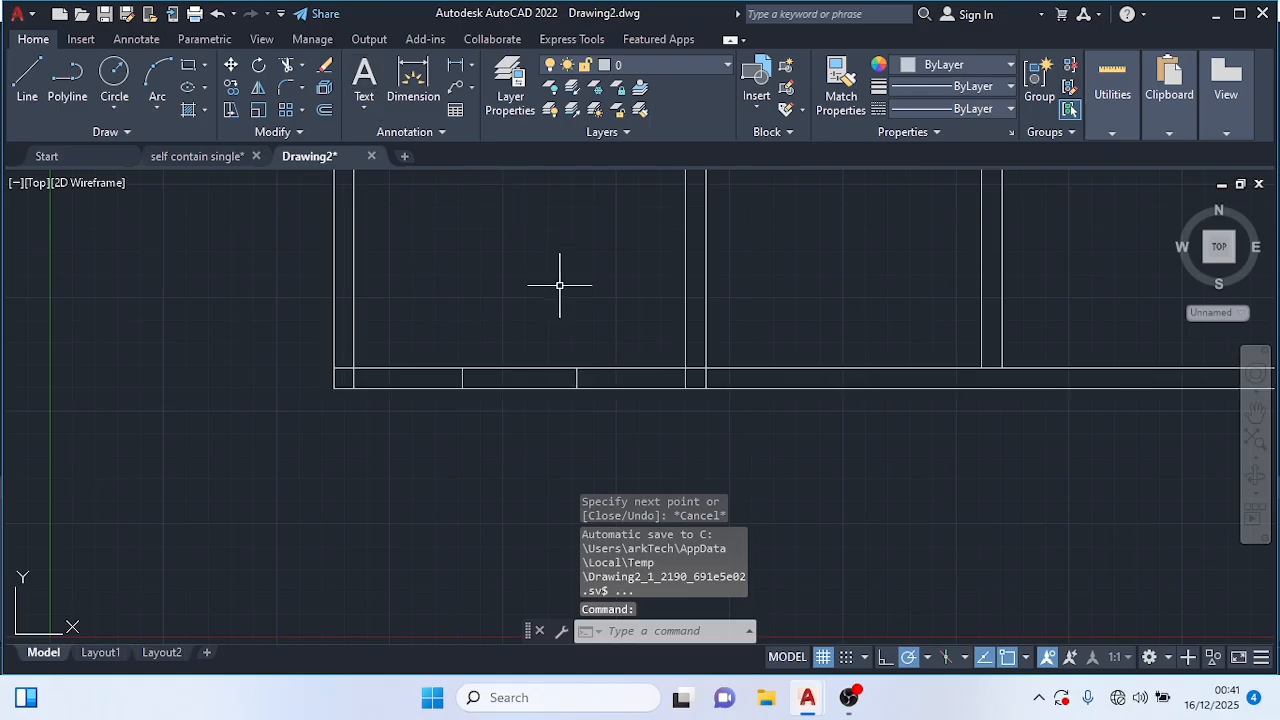
scroll(552, 287, "down", 2)
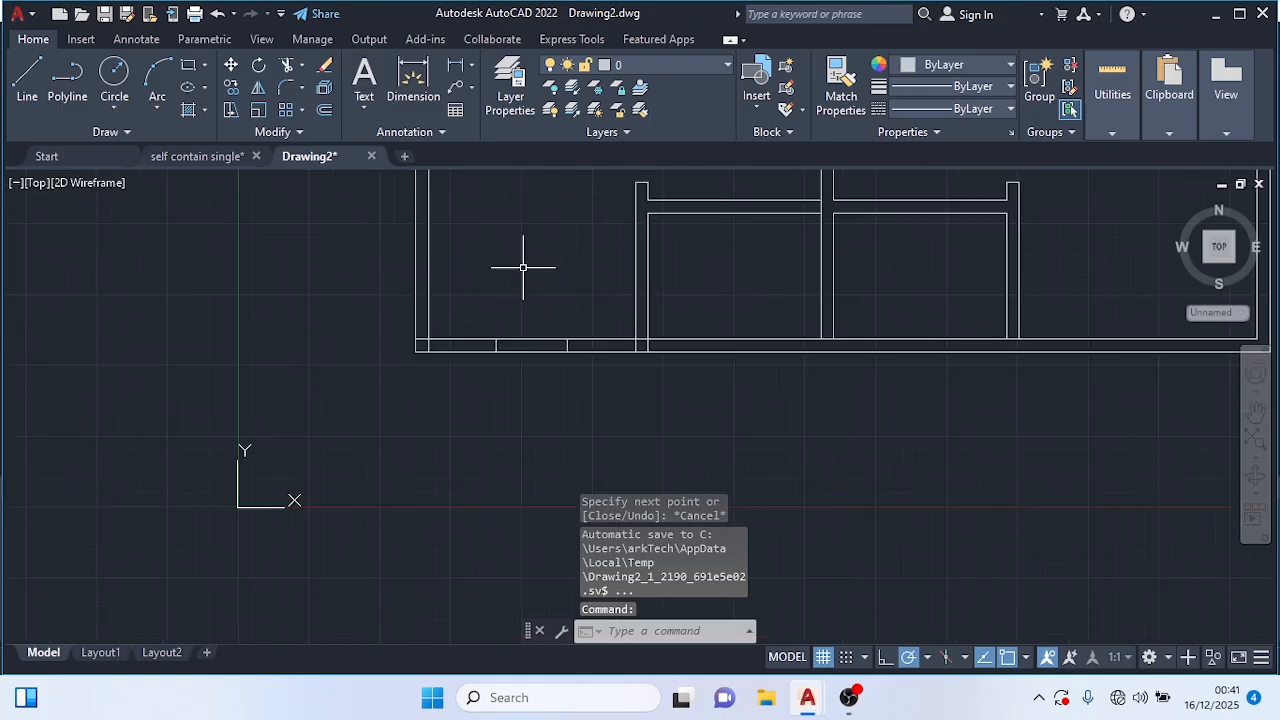
type("tri")
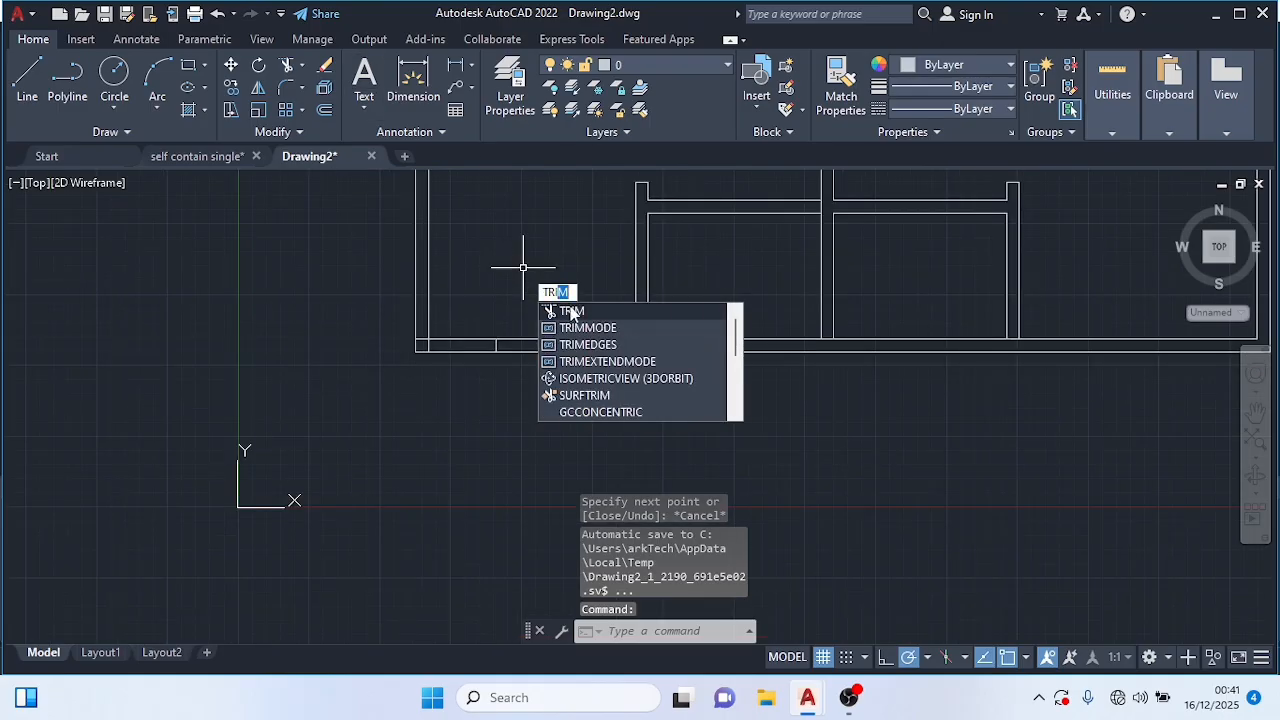
left_click(573, 314)
left_click(455, 318)
left_click(458, 394)
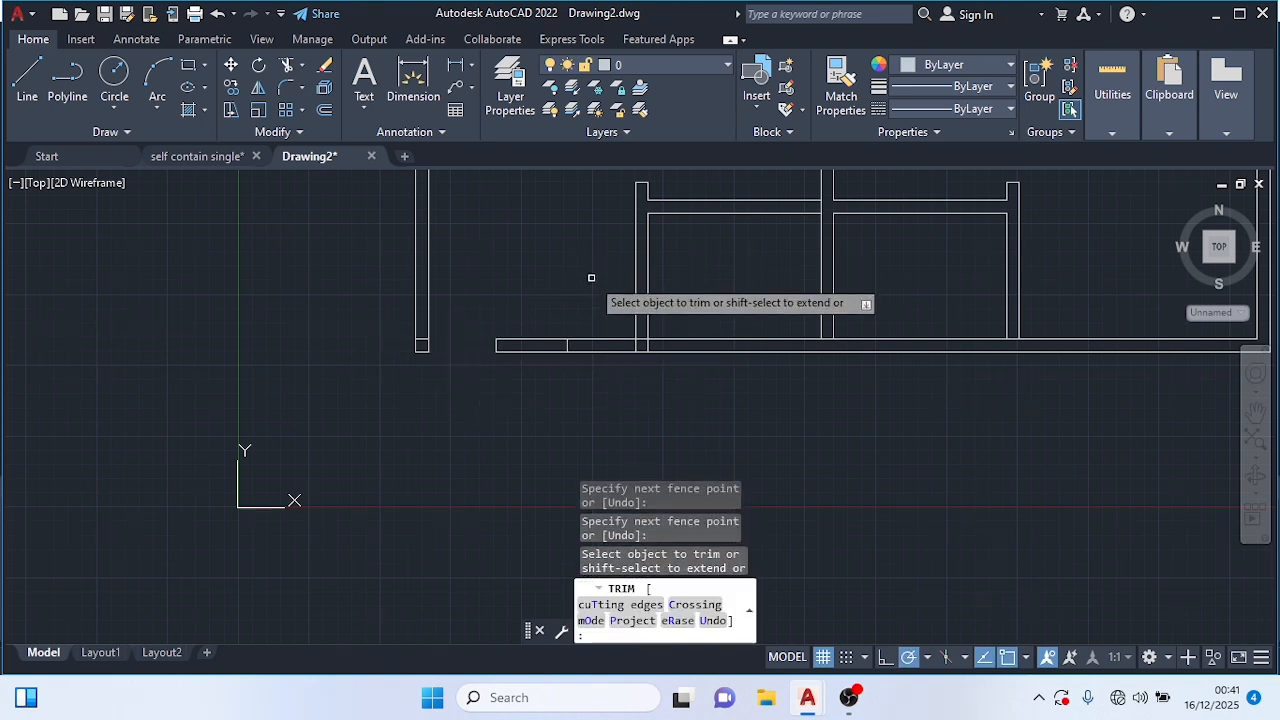
left_click(598, 309)
left_click(610, 405)
Step: Mark a 1200 opening in the bottom wall rightward from the third lower cross wall, with a 225 line across the wall, and trim the opening
scroll(591, 416, "down", 2)
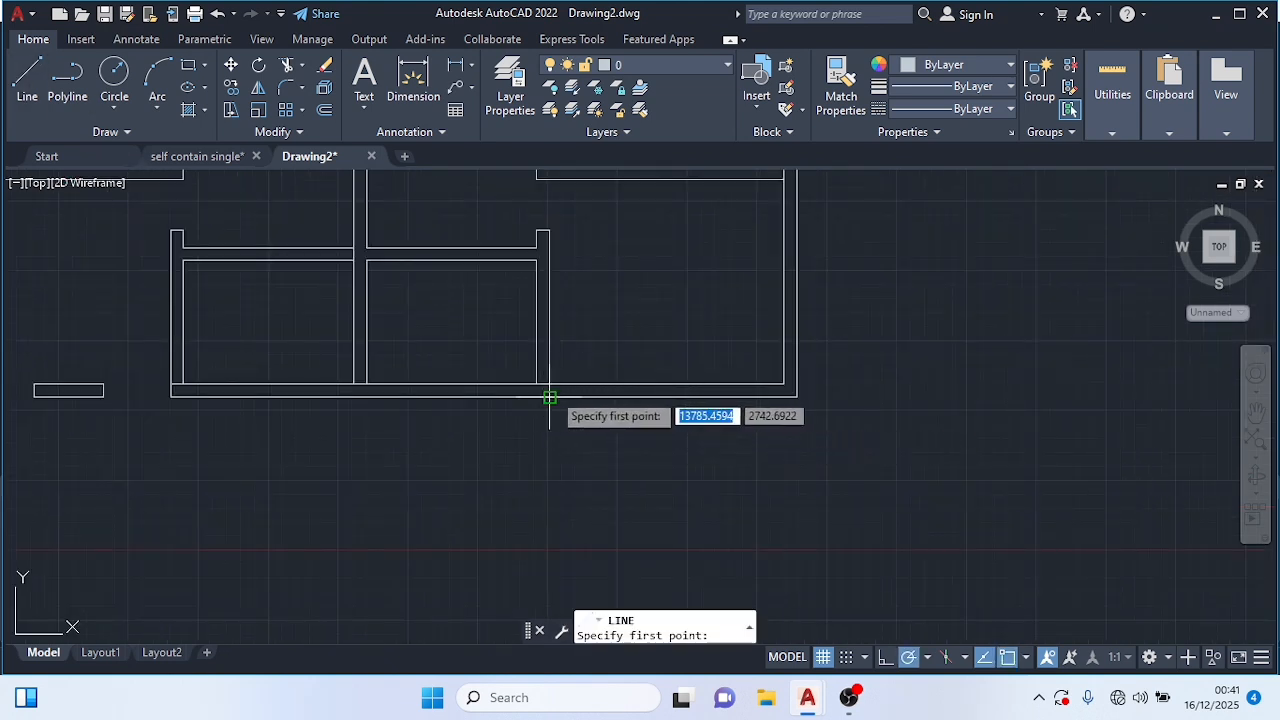
left_click(548, 397)
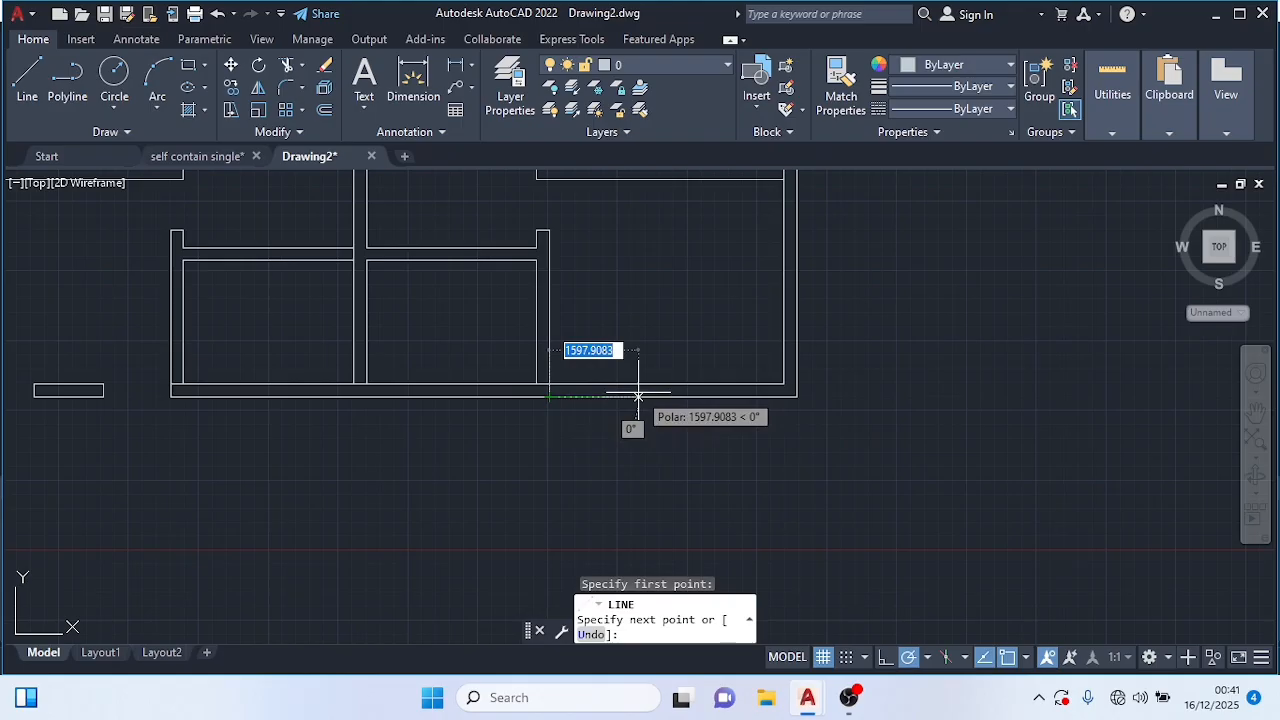
type("1200")
key("Return")
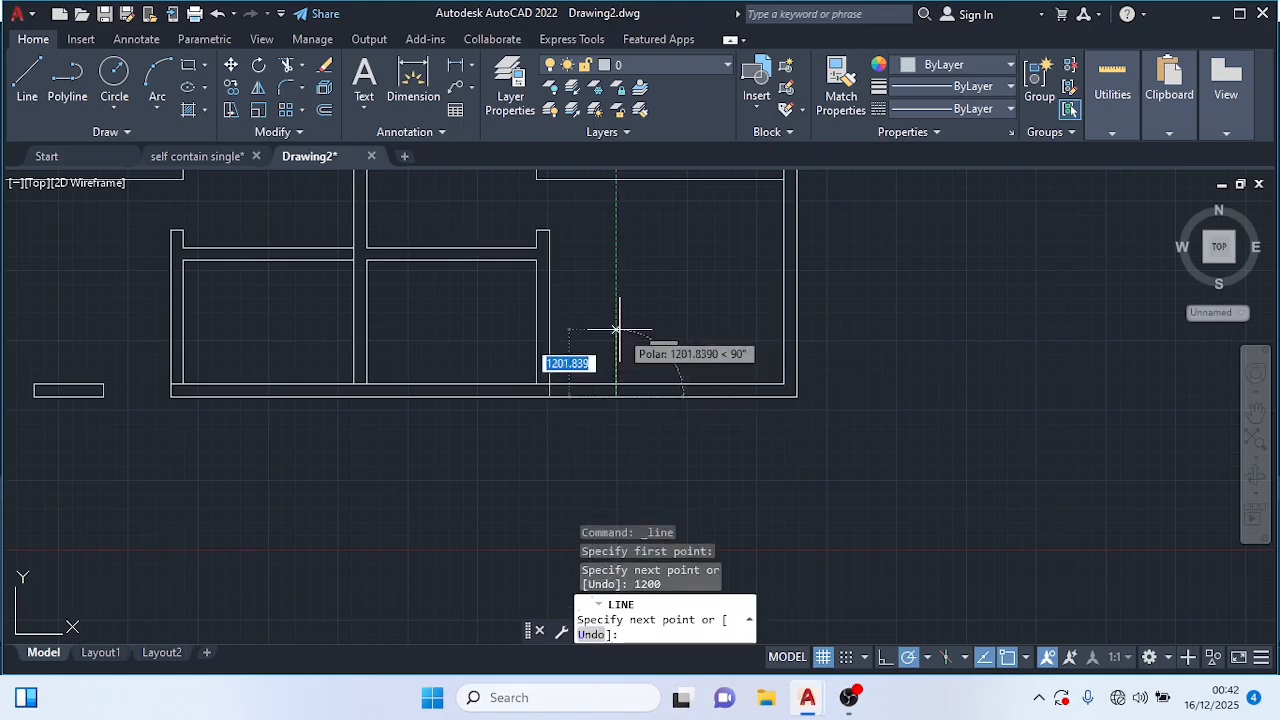
type("225")
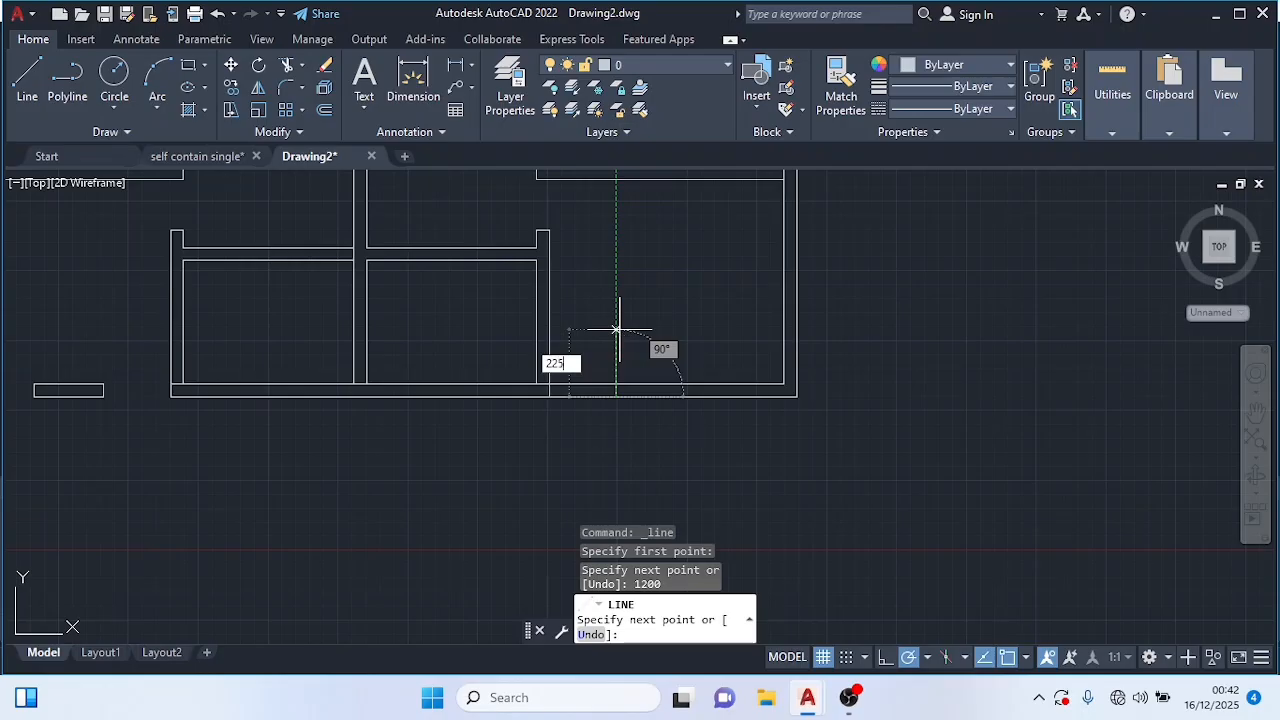
key("Return")
key("Escape")
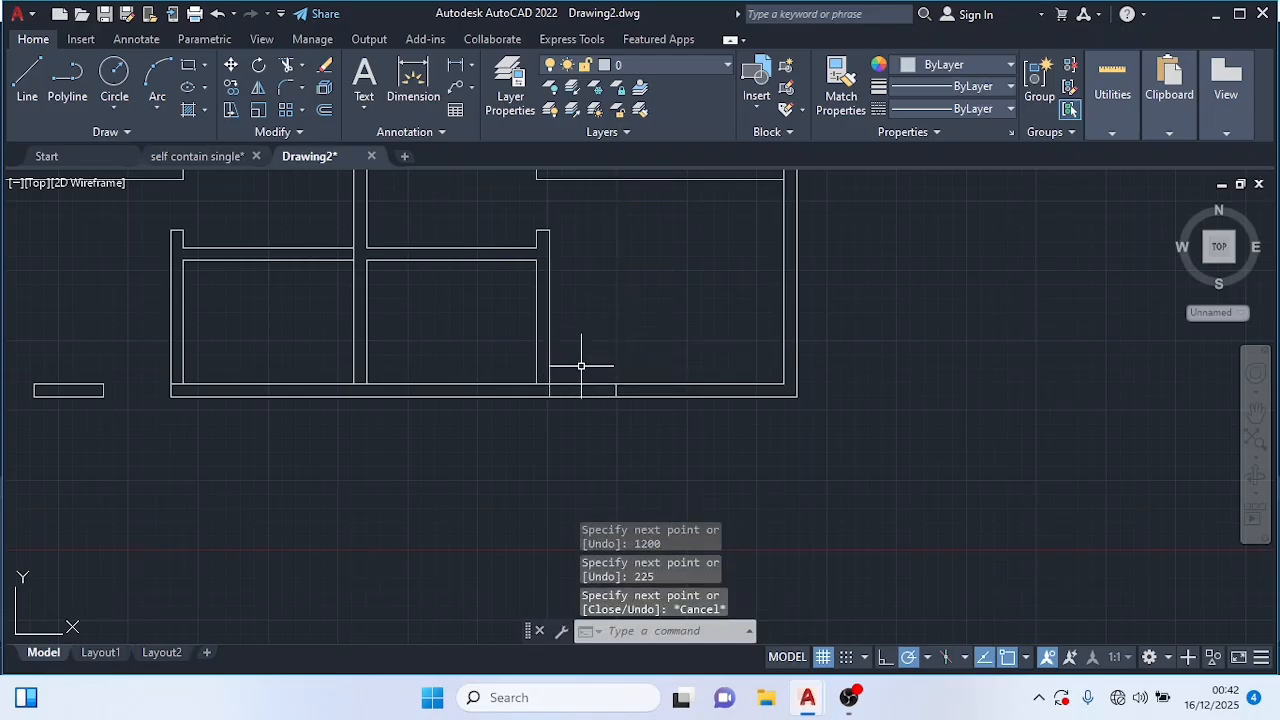
type("tri")
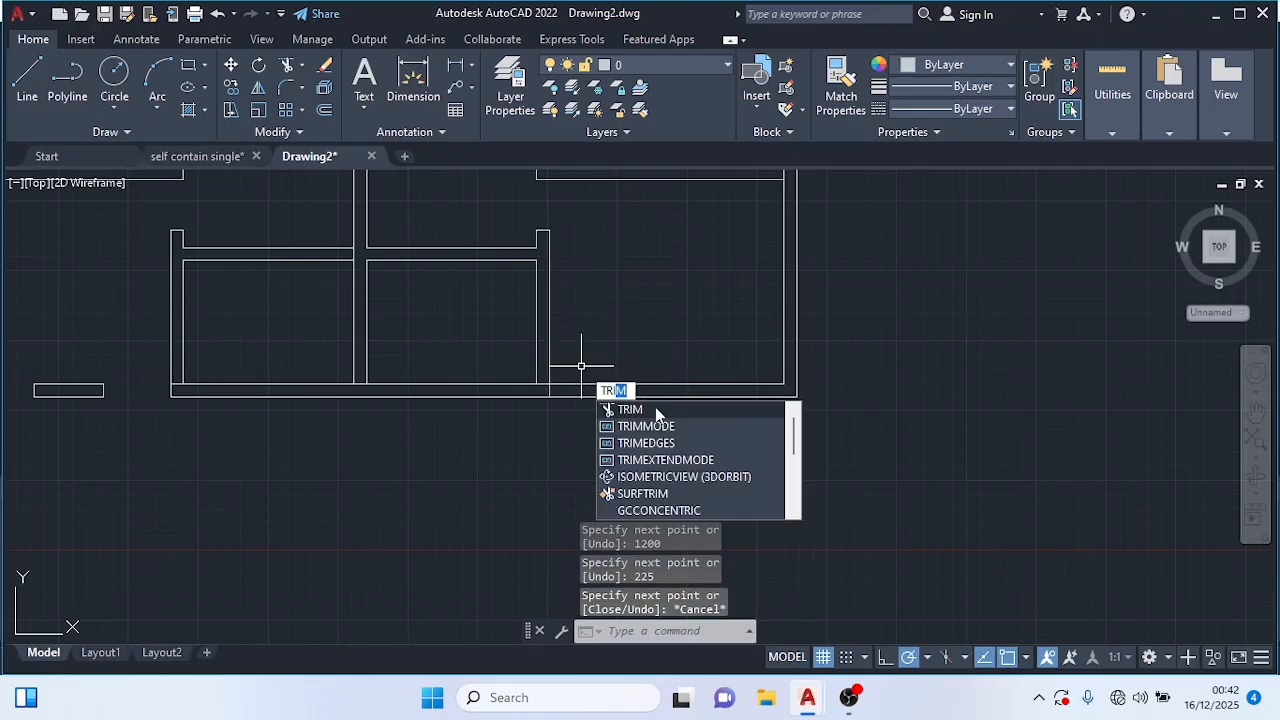
left_click(630, 409)
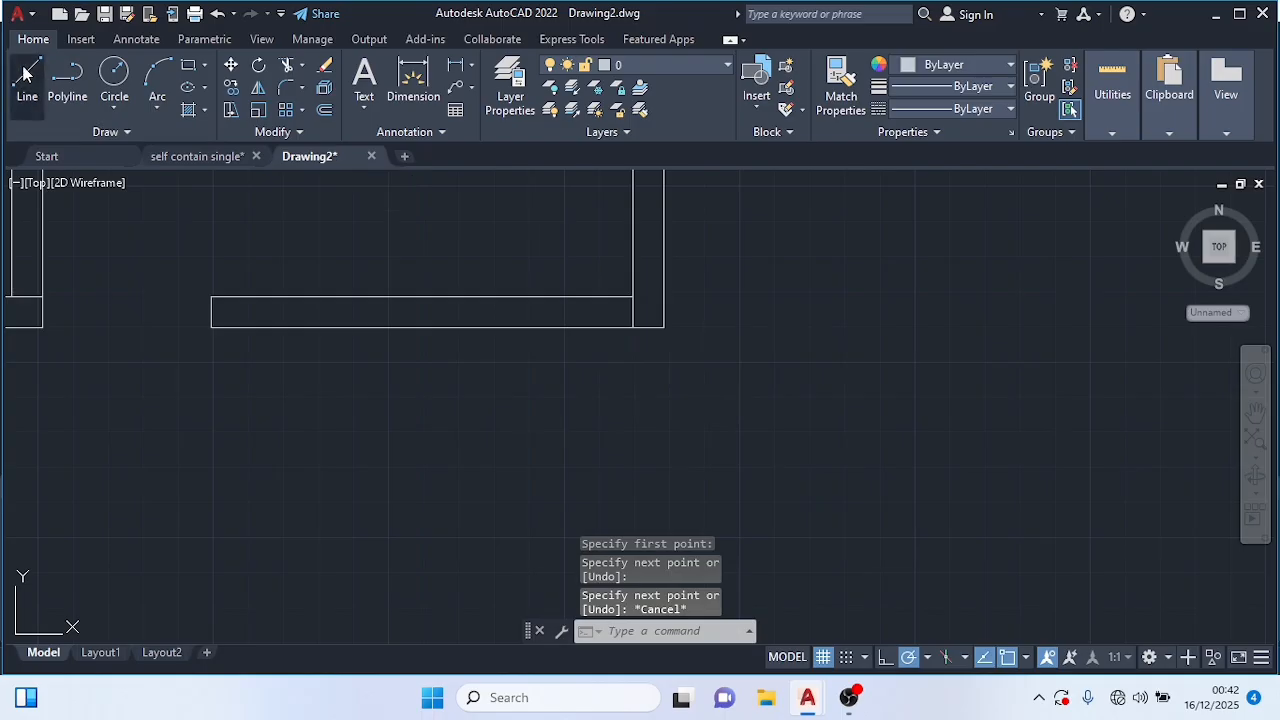
Step: Draw a line 1200 leftward from the right external wall's inner face along the bottom wall's outer line, continuing 225 up across the wall
left_click(27, 72)
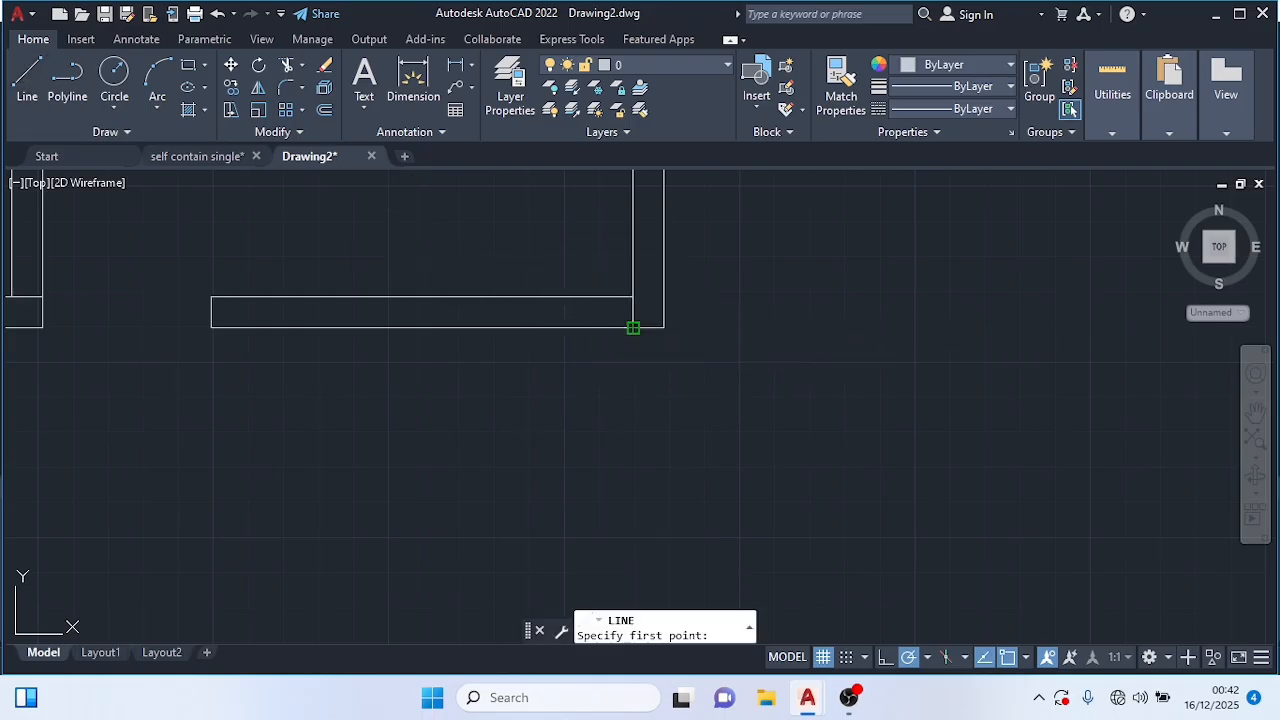
left_click(633, 327)
type("1")
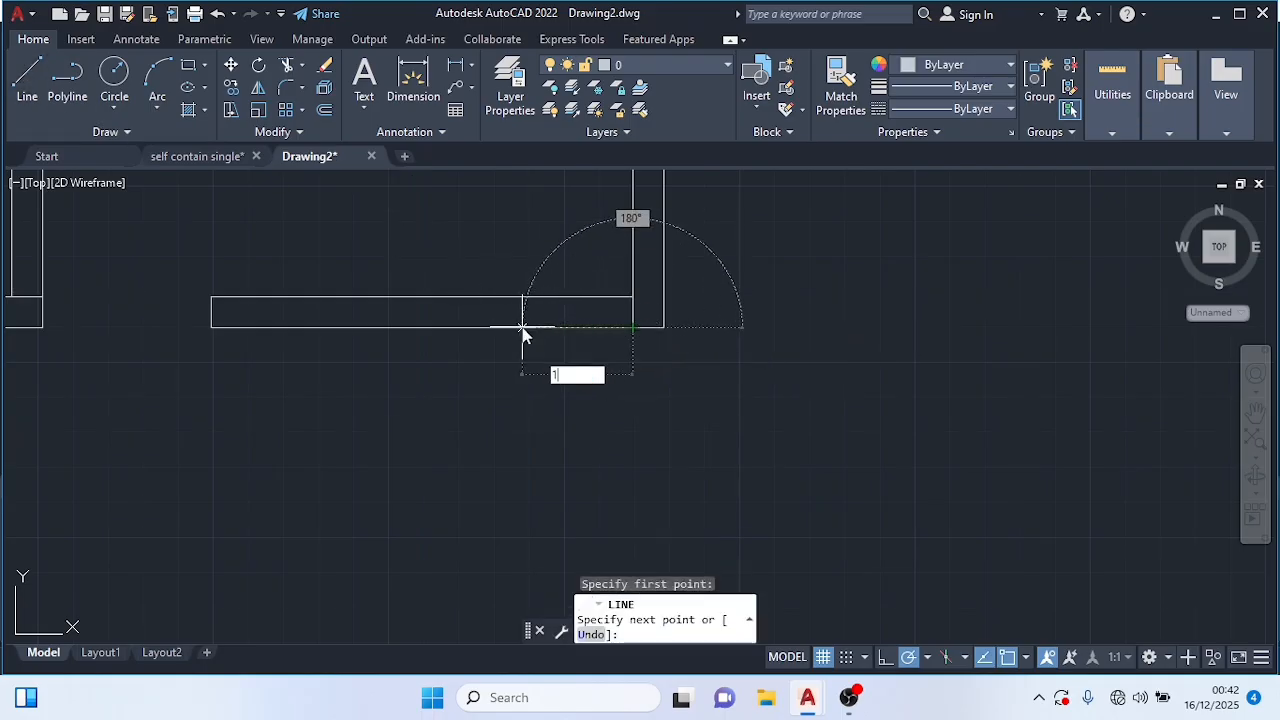
type("200")
key("Return")
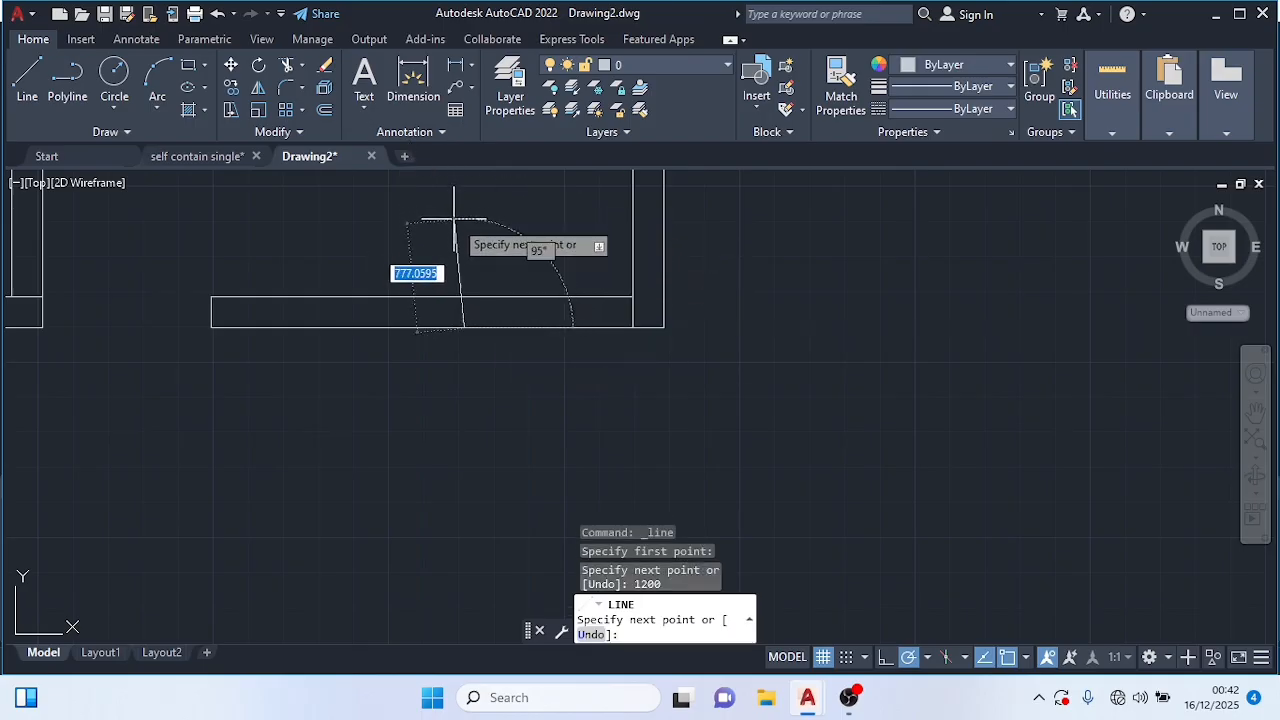
type("22")
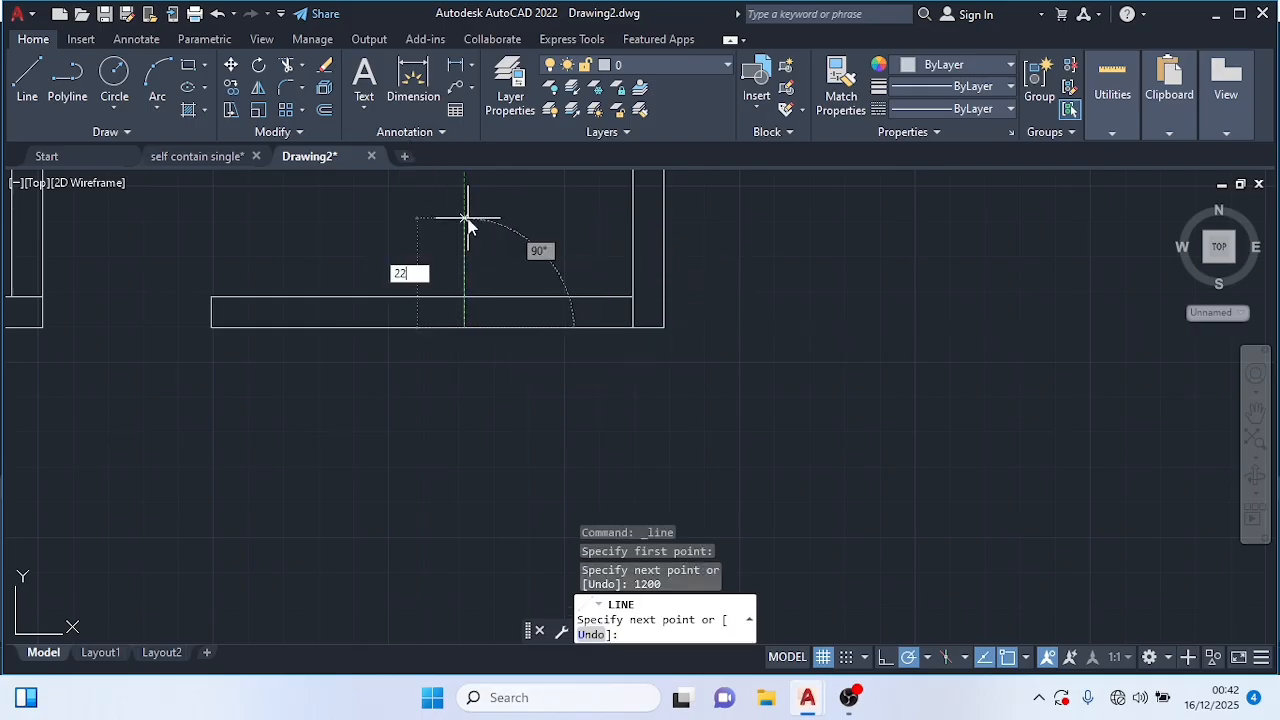
type("5")
key("Return")
key("Escape")
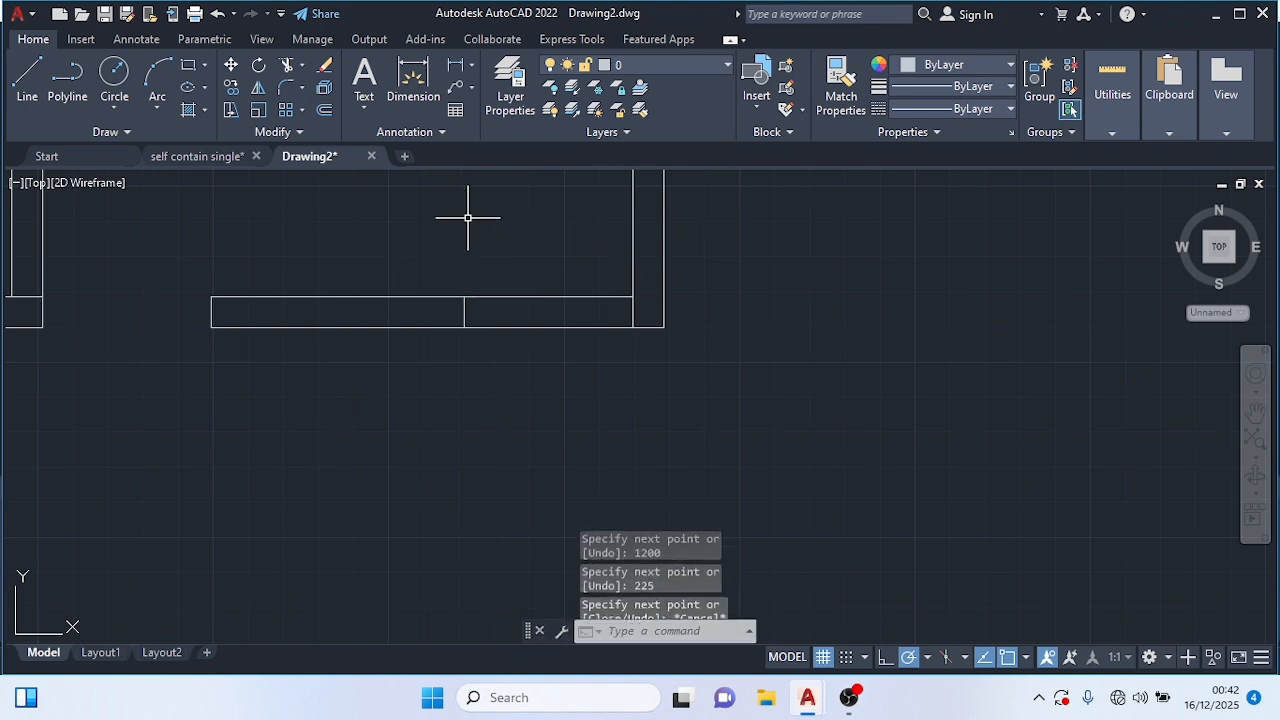
Step: Trim the bottom wall's lines out of the 1200 opening beside the right external wall
type("tr")
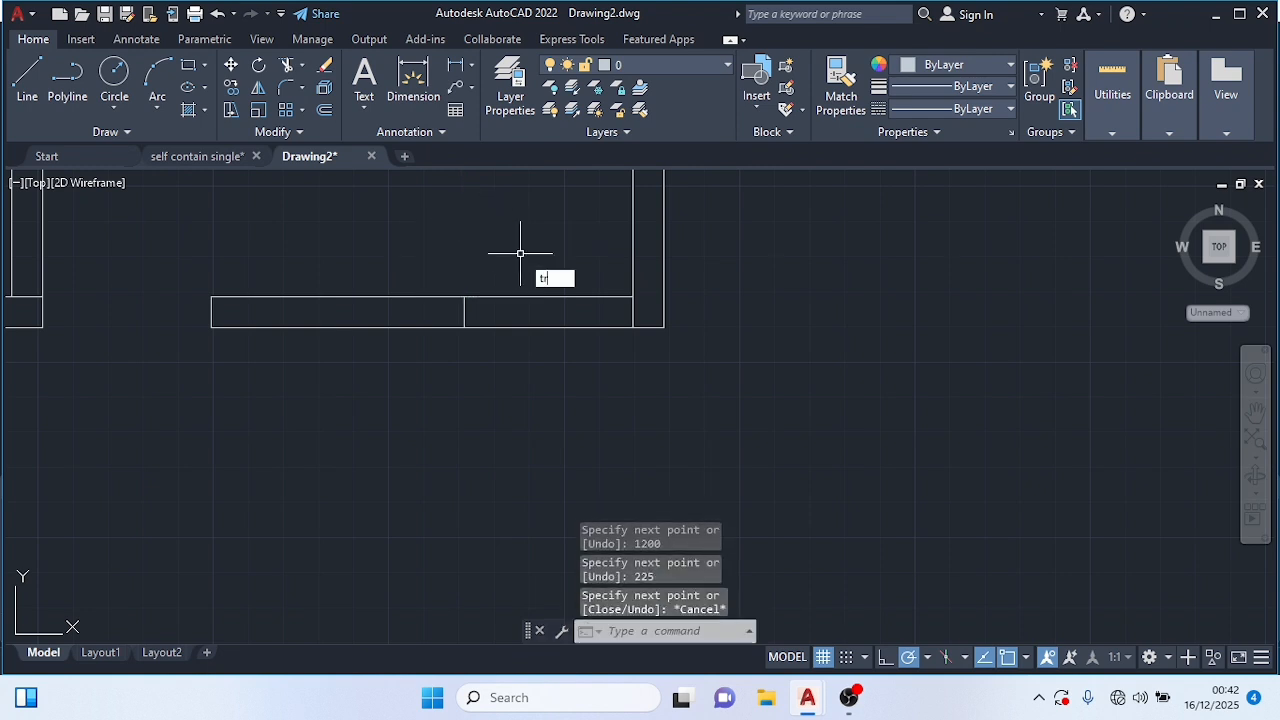
type("i")
key("Return")
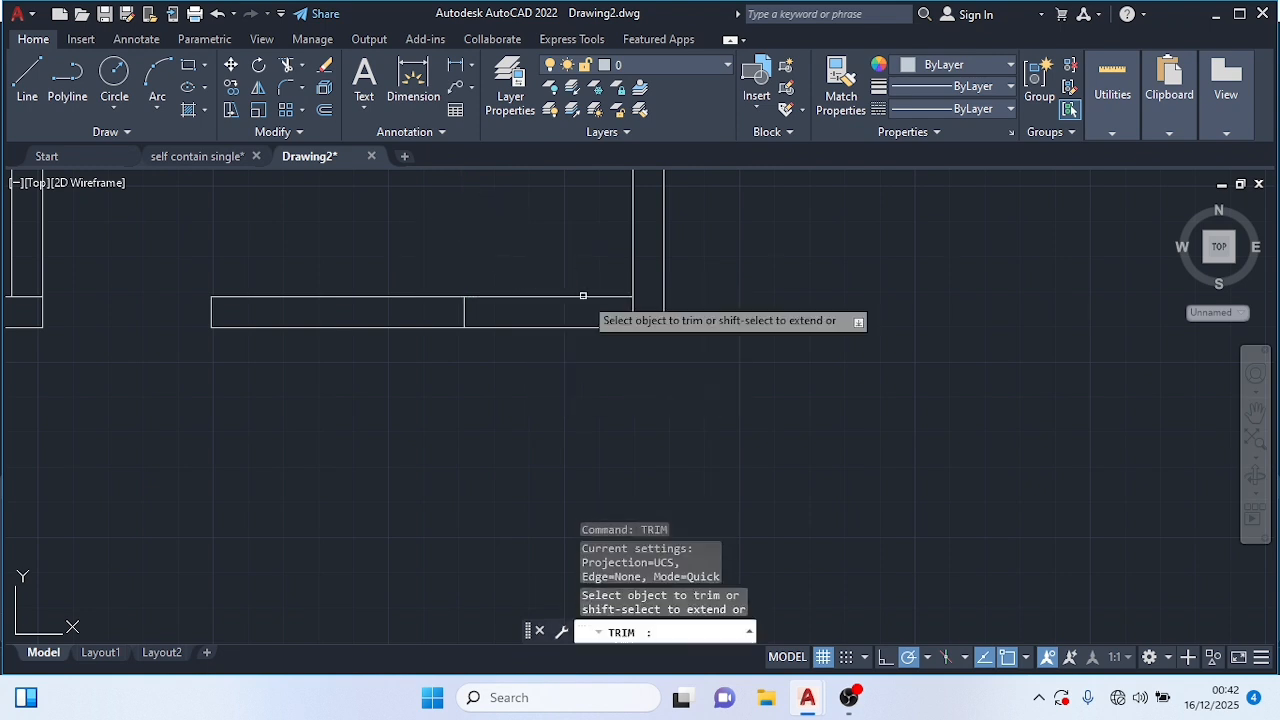
left_click_drag(571, 258, 569, 397)
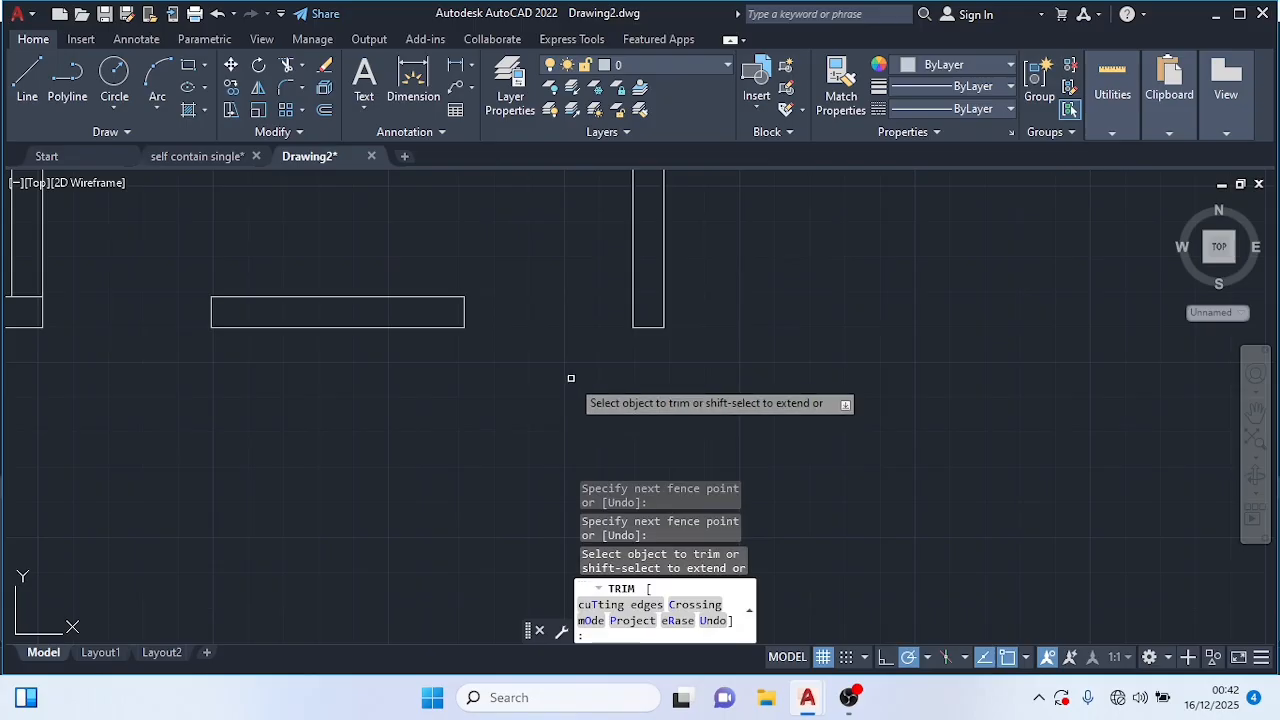
key("Escape")
scroll(571, 379, "down", 5)
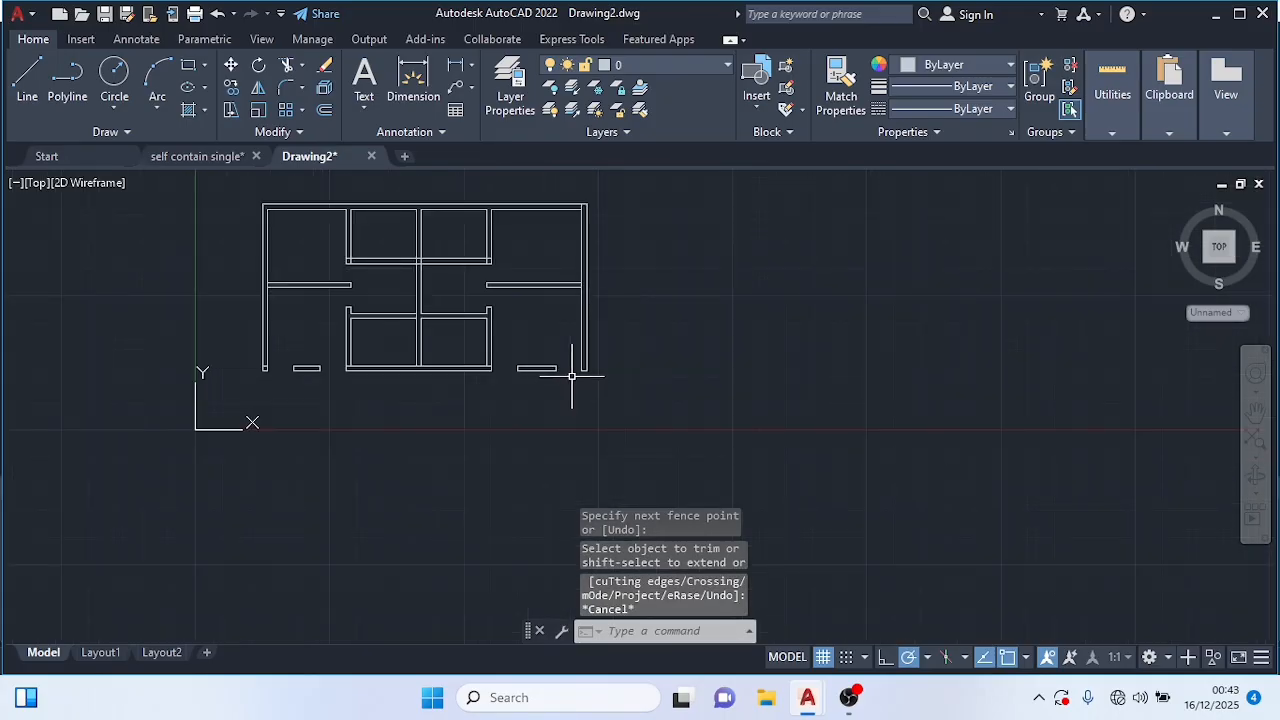
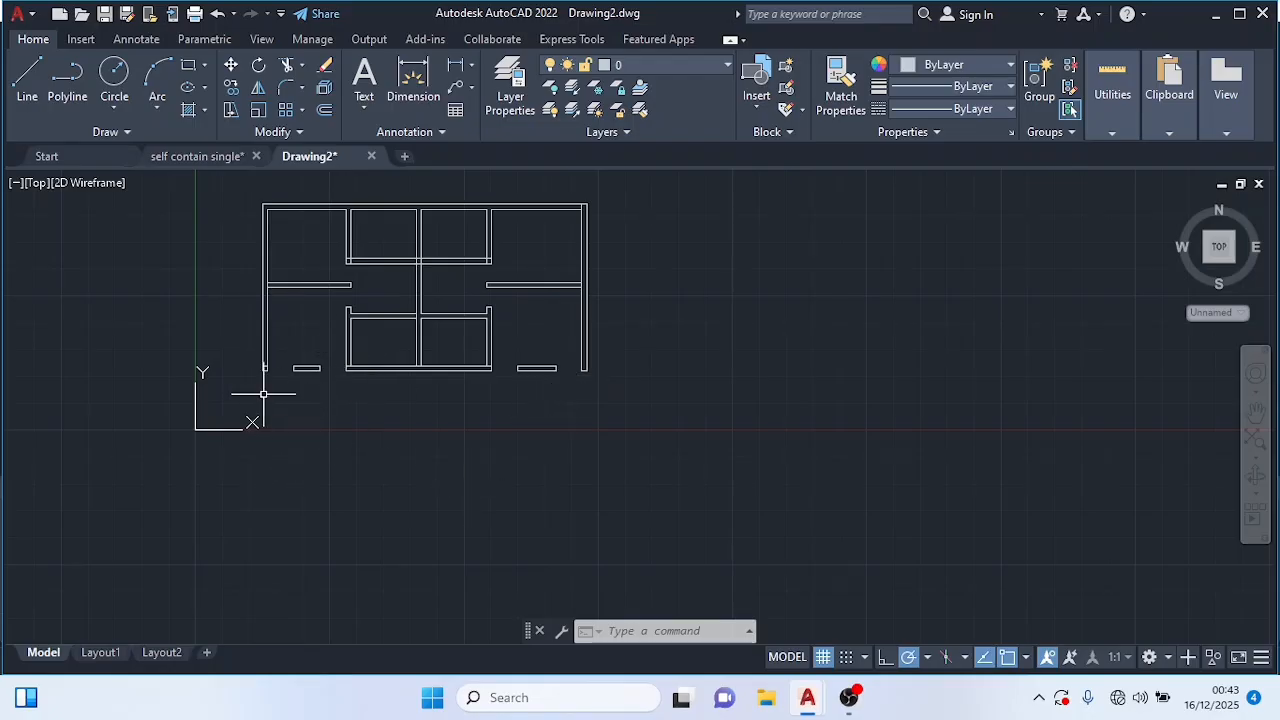
Step: Draw a line 2000 downward from the left external wall's outer bottom corner
left_click(22, 76)
scroll(123, 295, "up", 2)
scroll(123, 295, "up", 4)
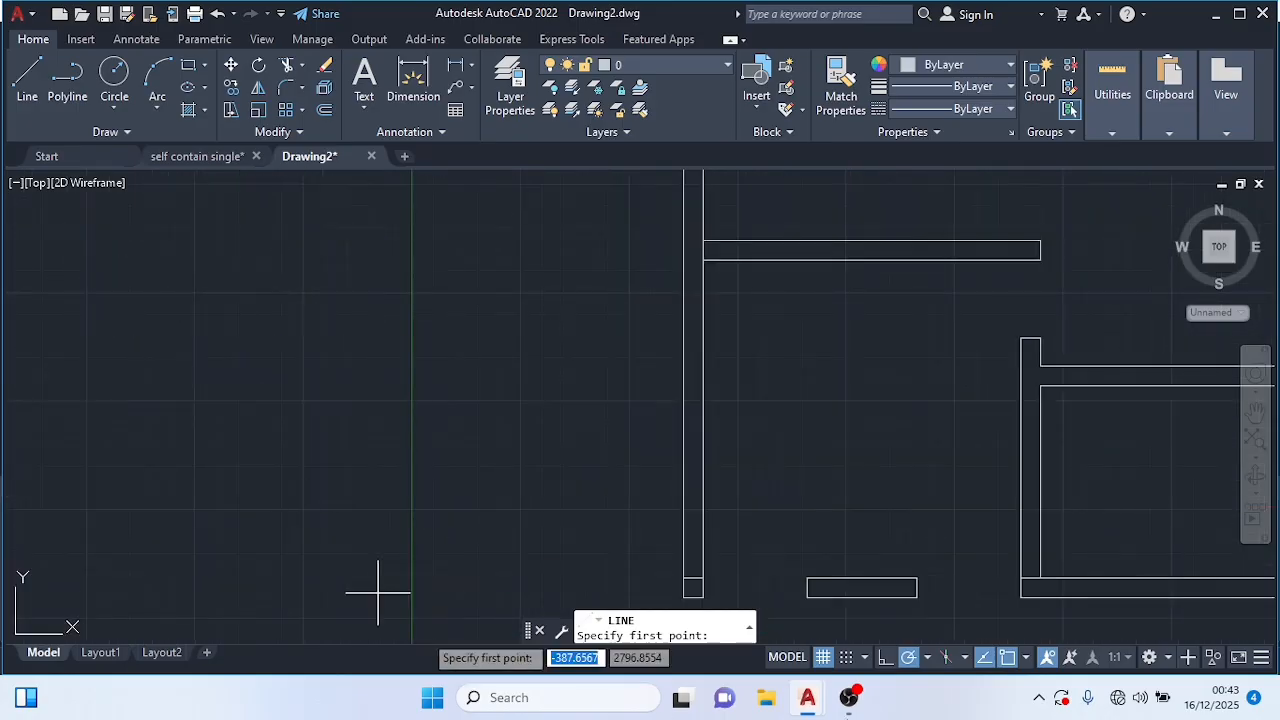
scroll(606, 282, "down", 4)
middle_click_drag(606, 282, 332, 209)
scroll(290, 216, "up", 4)
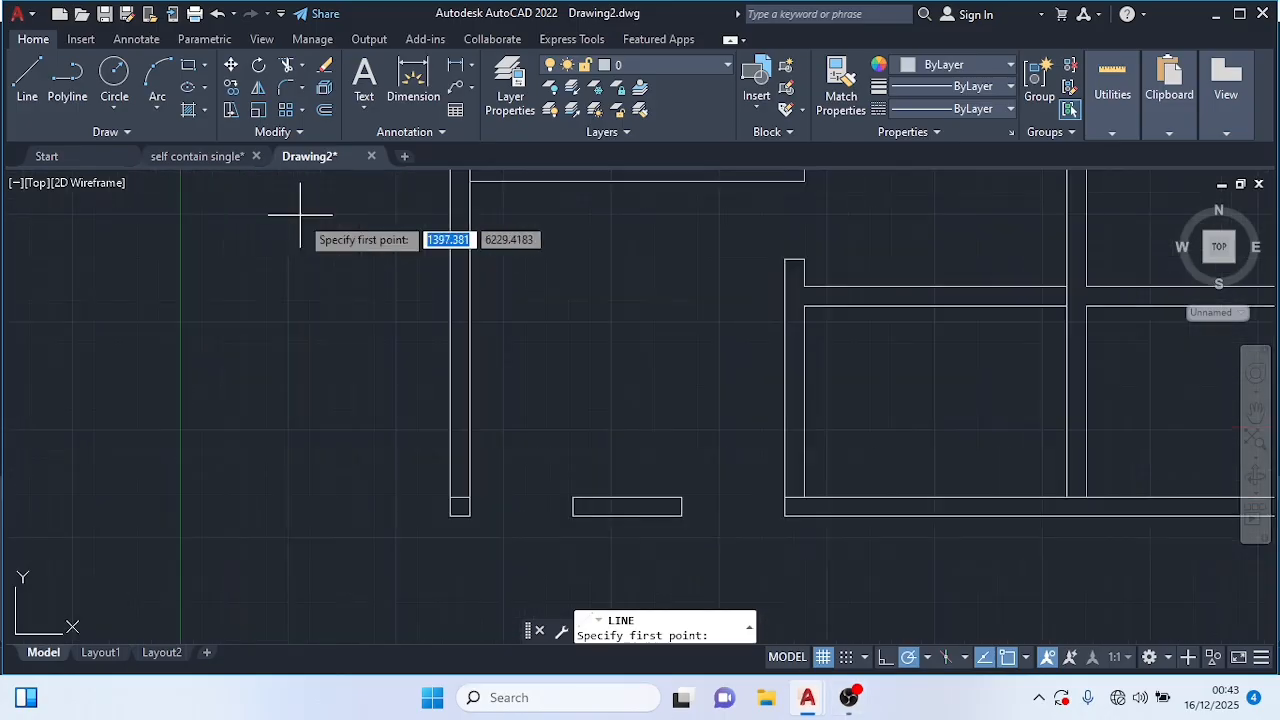
left_click(450, 516)
scroll(450, 516, "down", 4)
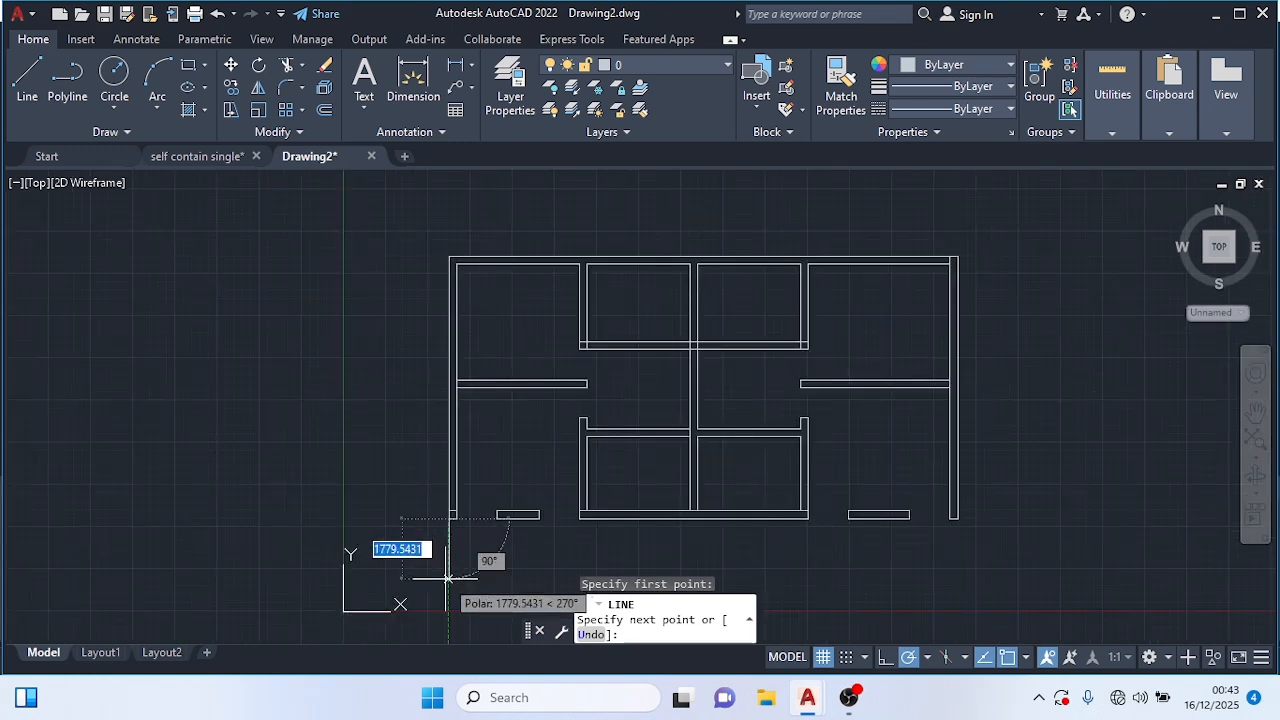
type("1")
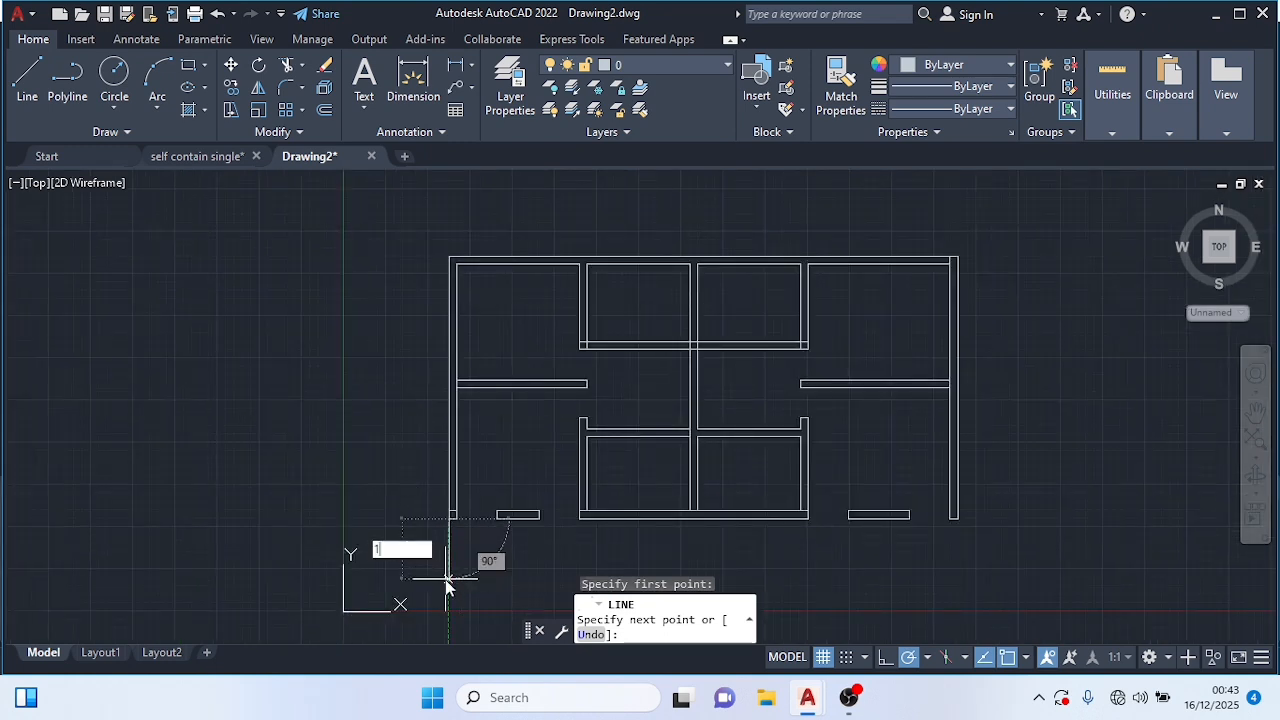
type("5")
key("Return")
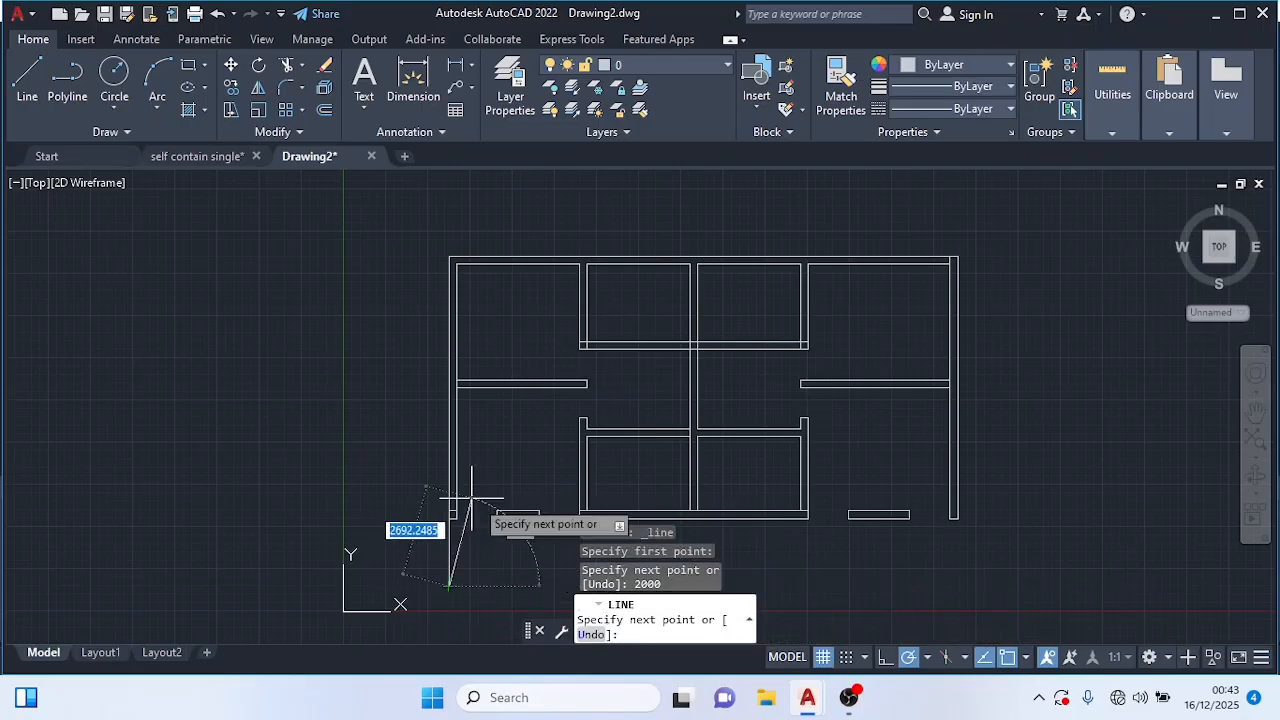
Step: Continue the line horizontally rightward below the plan until it passes the right external wall
scroll(538, 565, "down", 2)
middle_click_drag(538, 565, 347, 367)
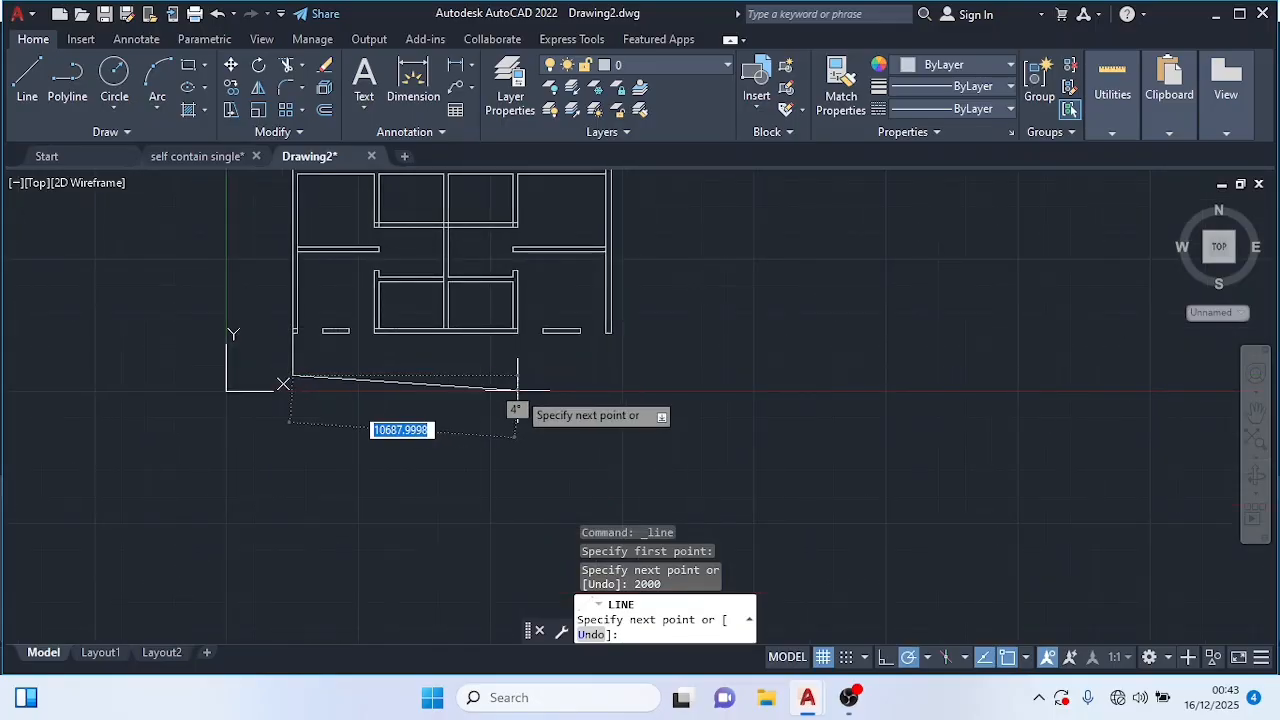
left_click(644, 377)
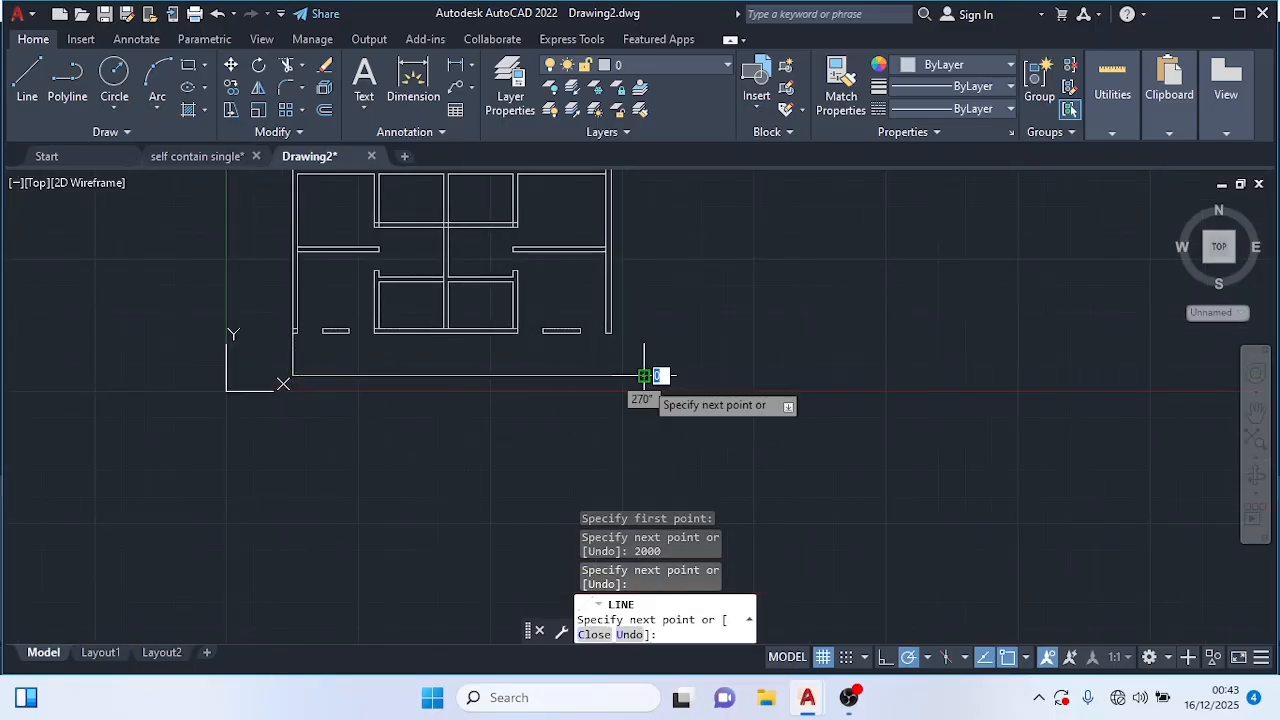
key("Escape")
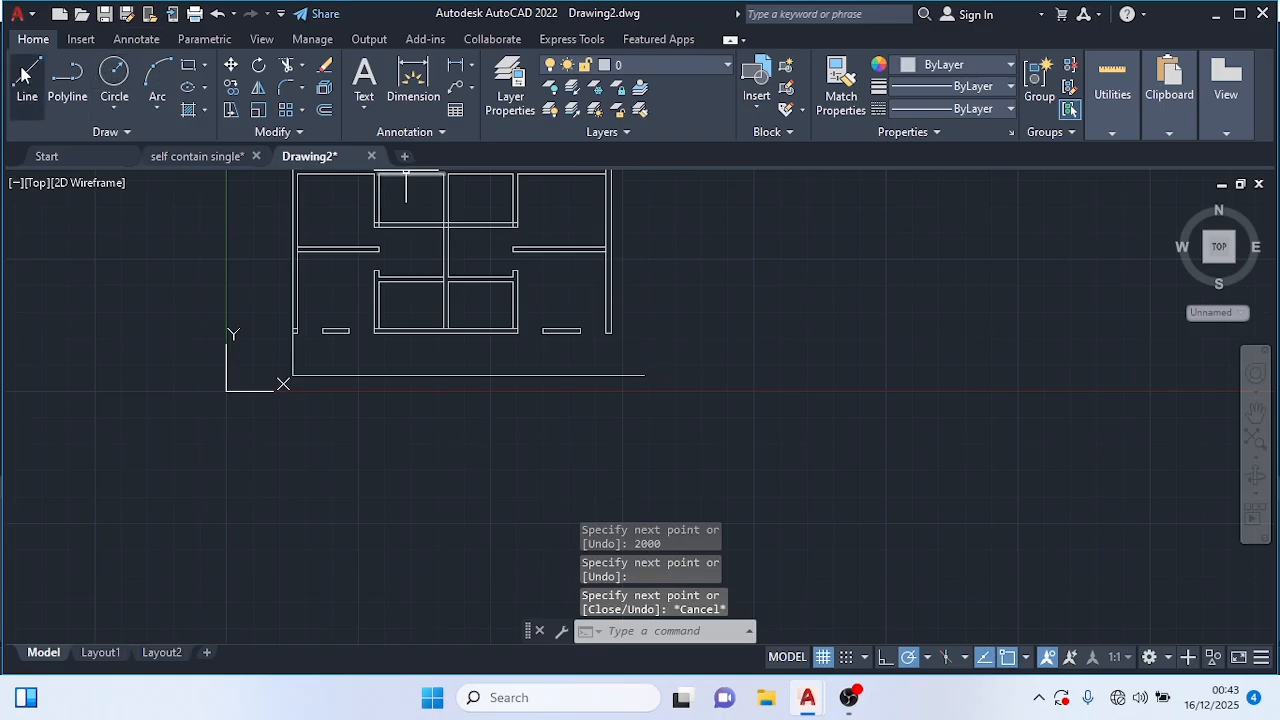
Step: Draw a vertical line from the right external wall's outer bottom corner down to the horizontal line below the plan
key("space")
scroll(612, 335, "up", 4)
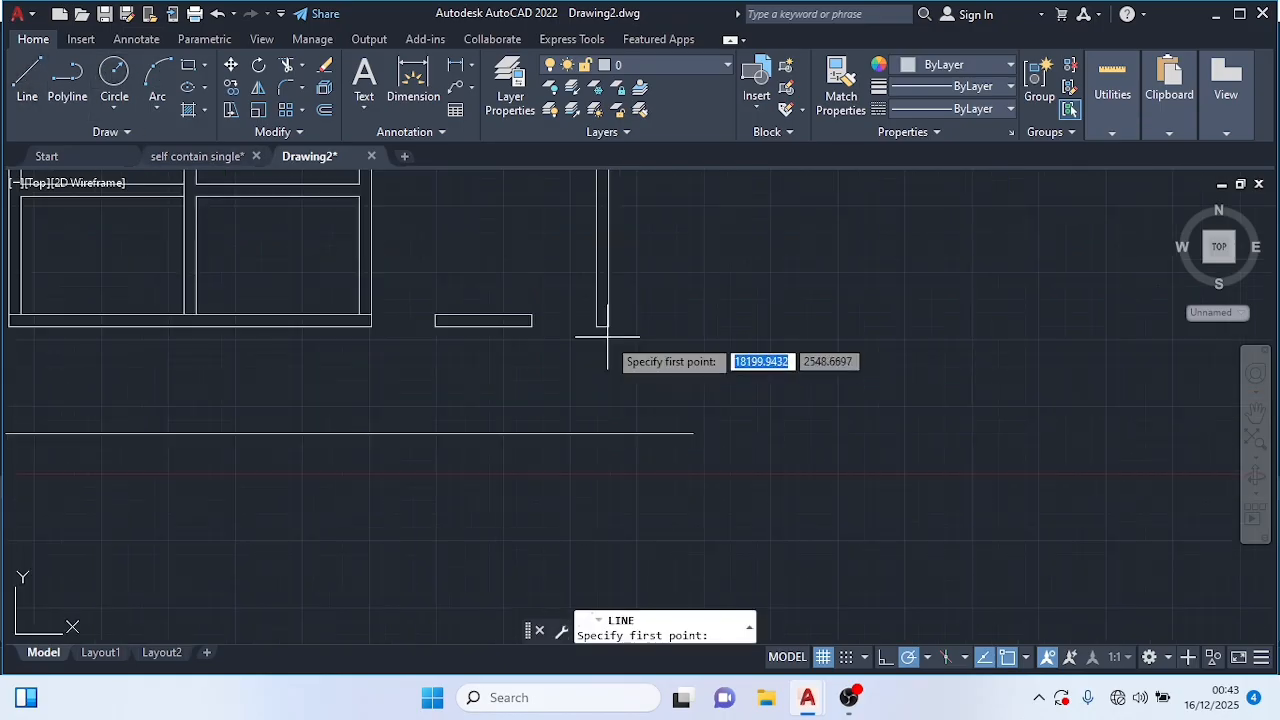
left_click(608, 326)
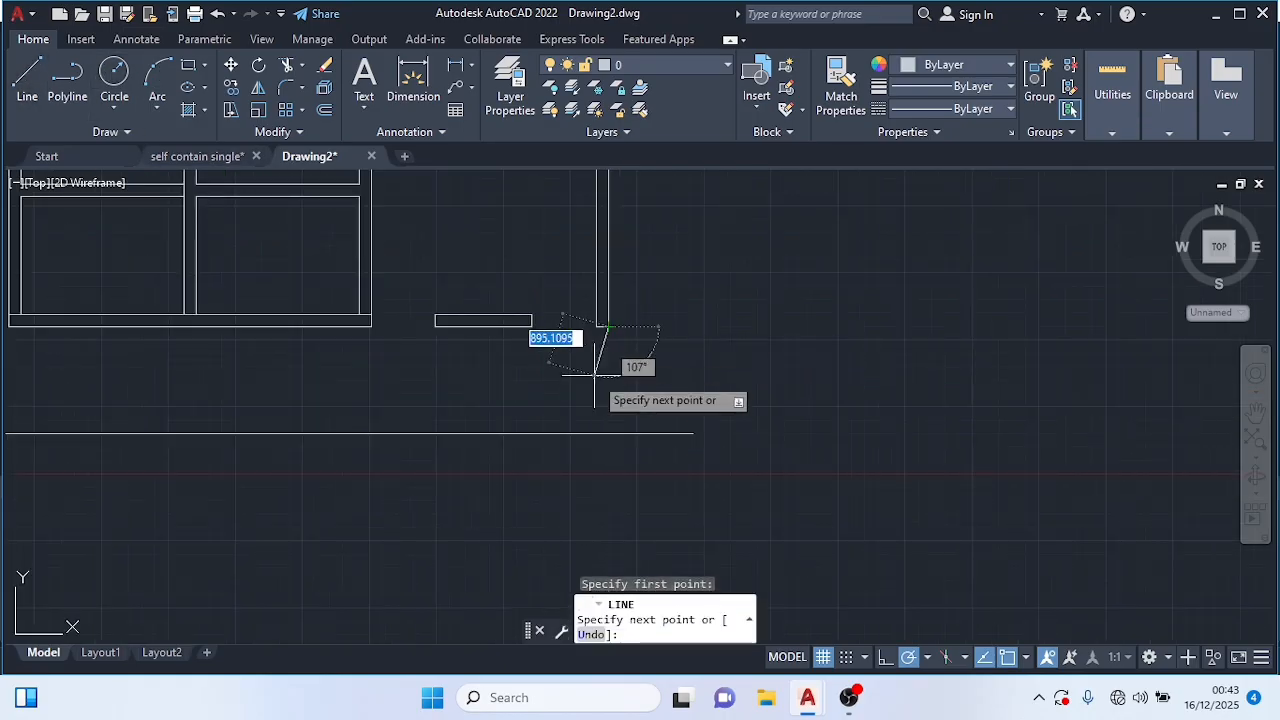
left_click(608, 433)
key("Escape")
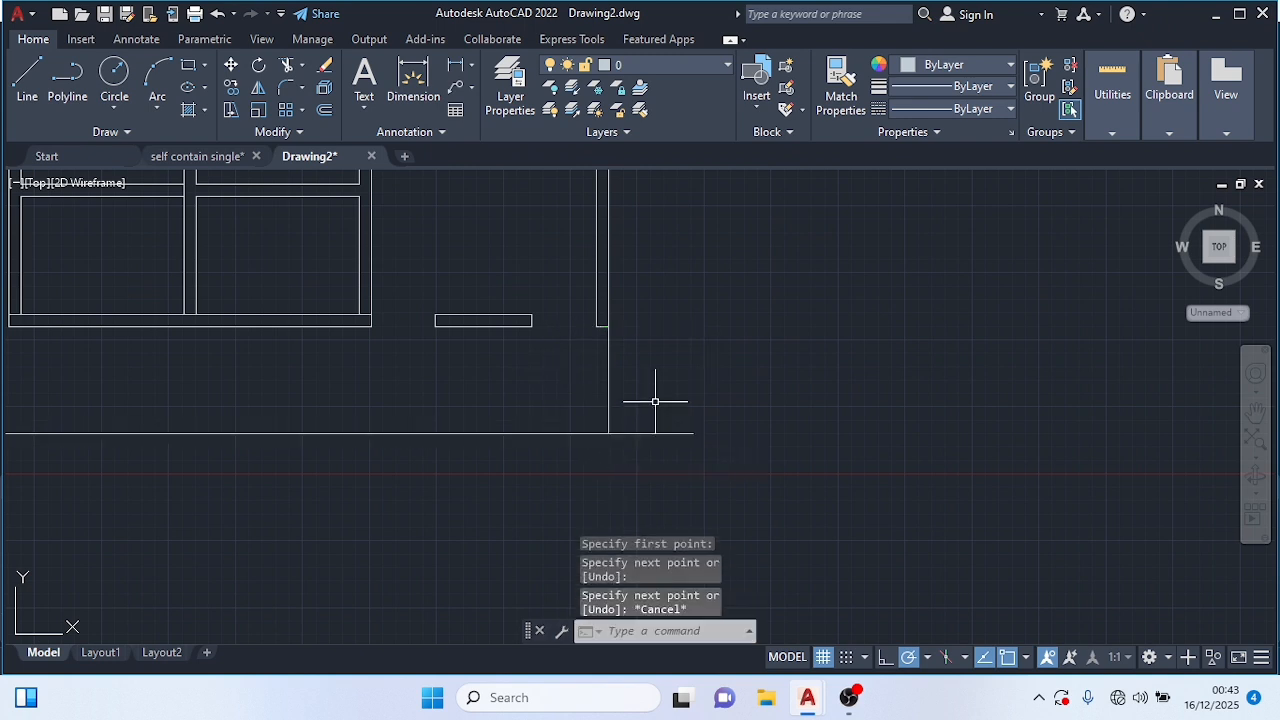
Step: Trim the horizontal line's overhang beyond the new vertical line at the plan's lower-right corner
scroll(655, 400, "down", 4)
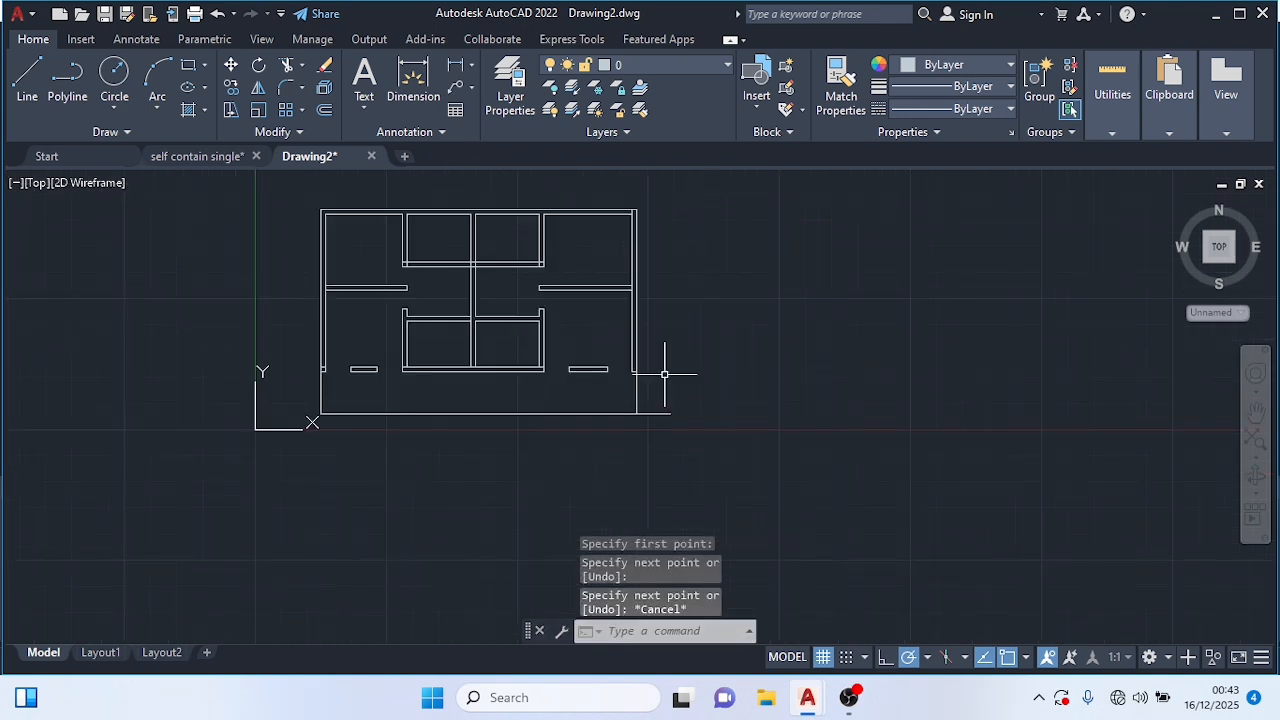
type("tr")
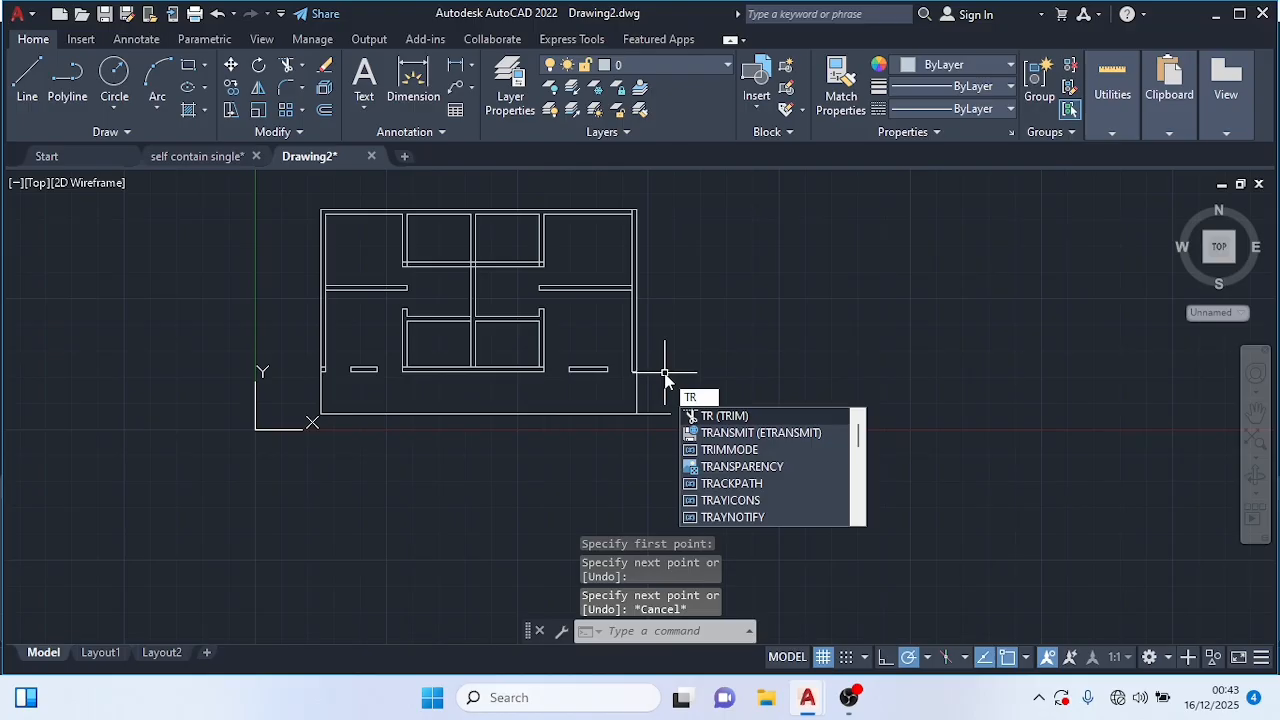
left_click(728, 418)
left_click(664, 403)
left_click(661, 424)
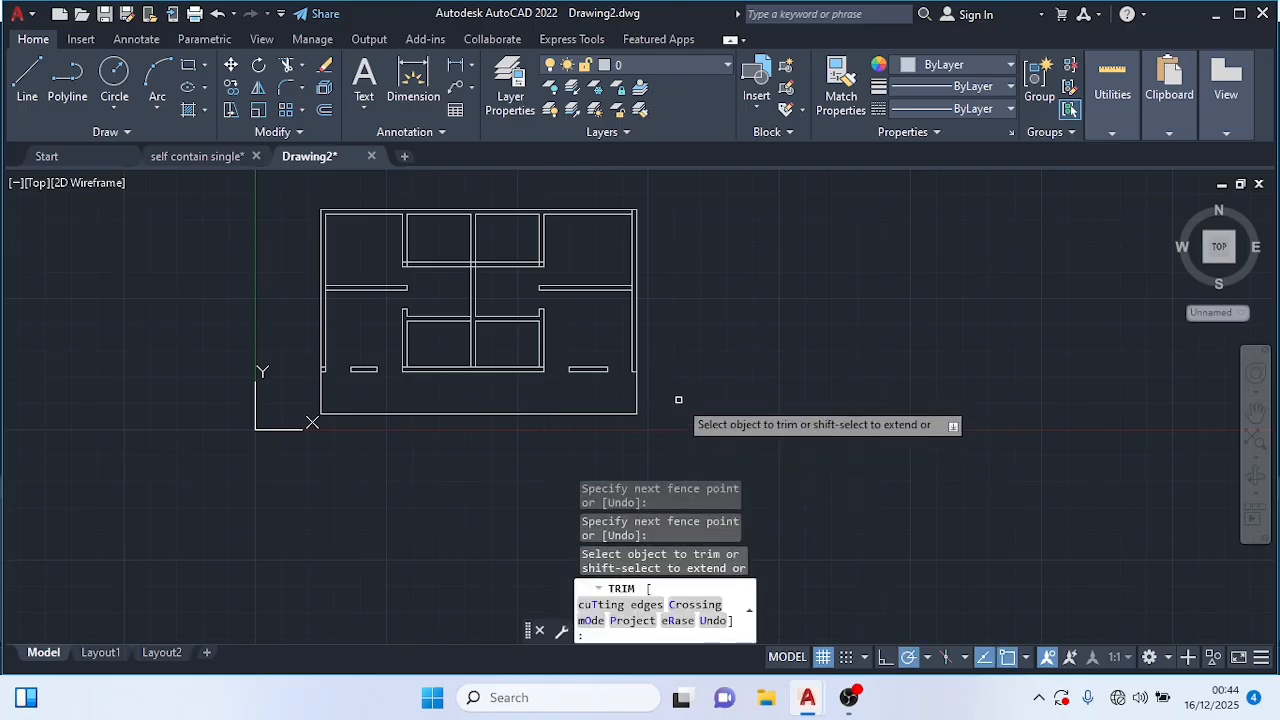
Step: Draw a vertical line from the left outer corner of the lower central rooms down to the front area's bottom line
key("Escape")
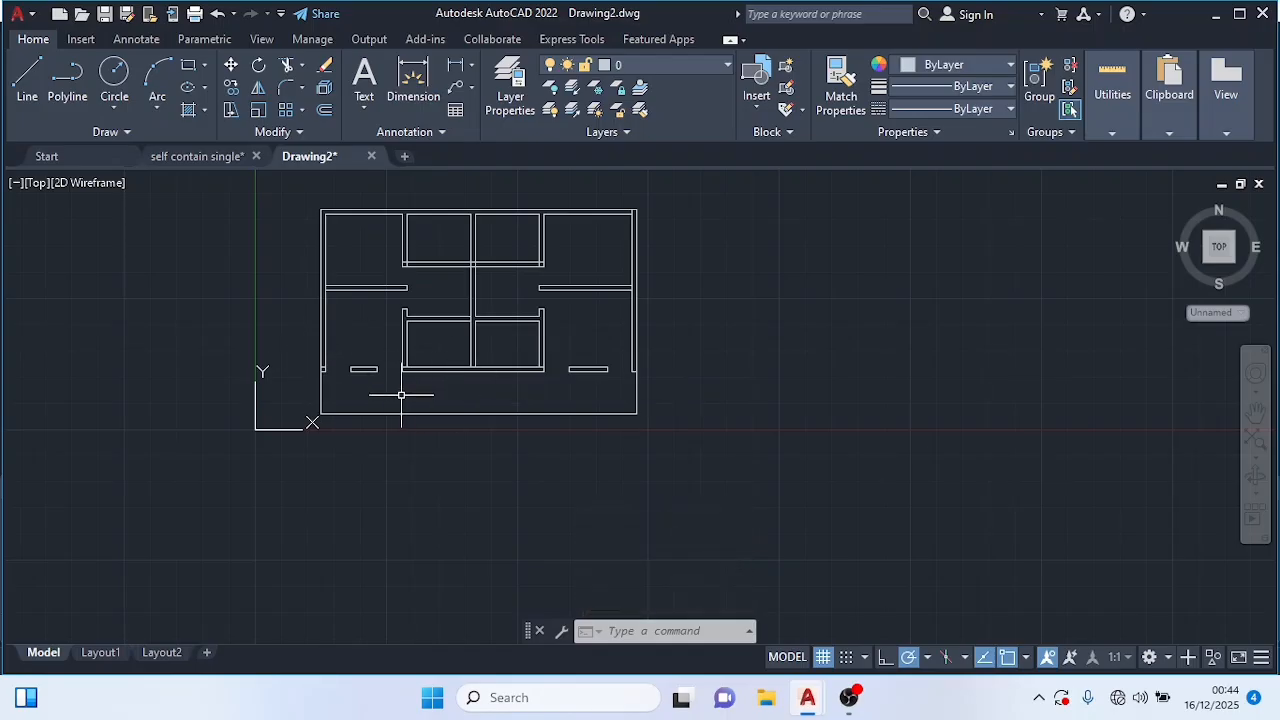
type("l")
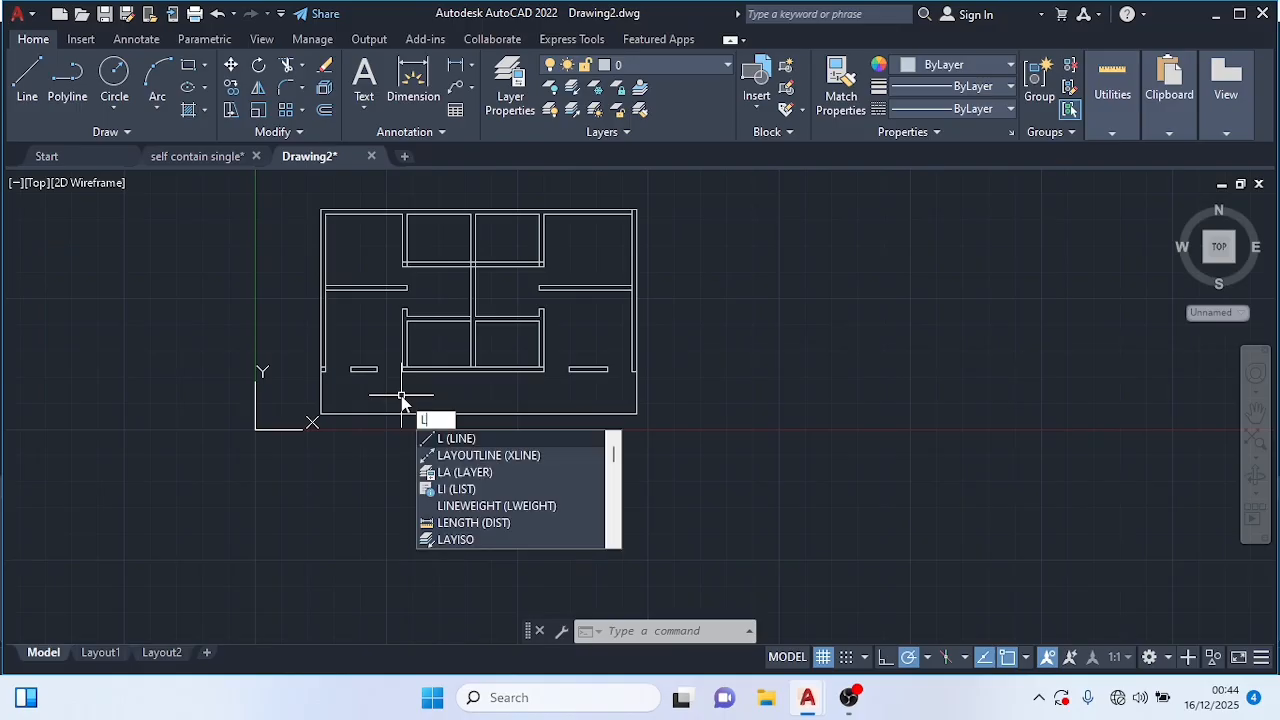
key("Return")
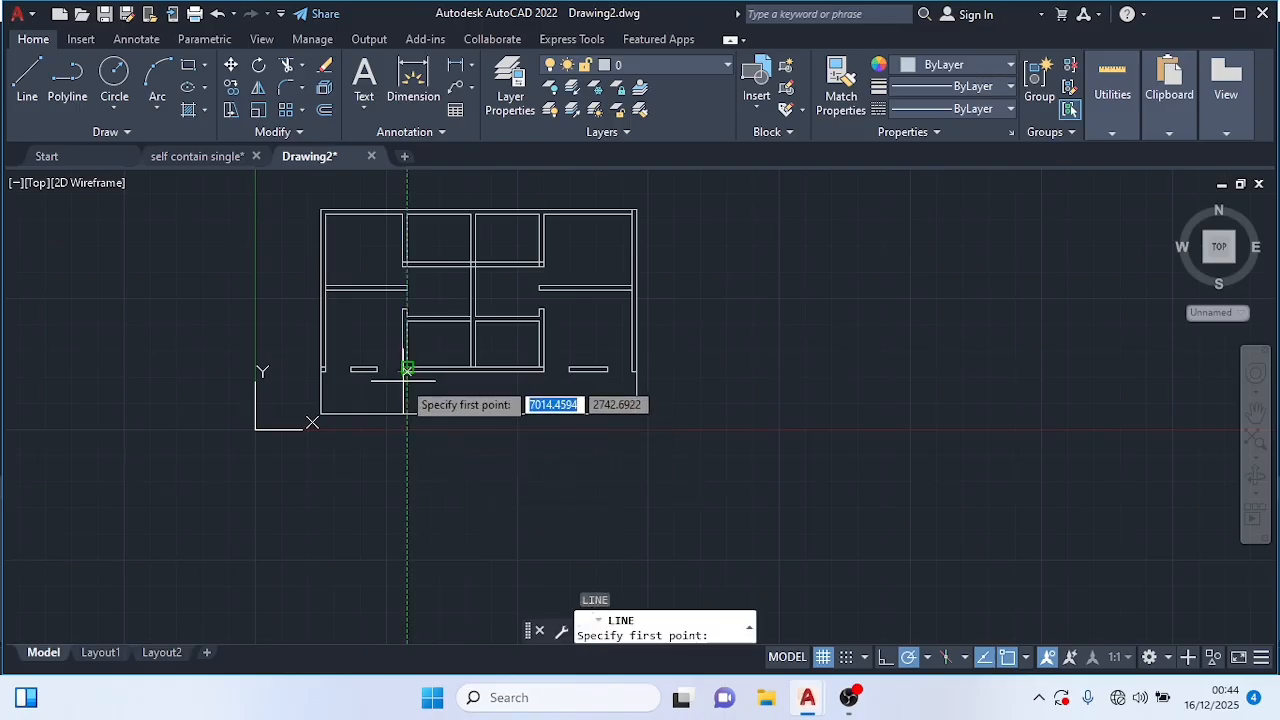
scroll(390, 378, "up", 2)
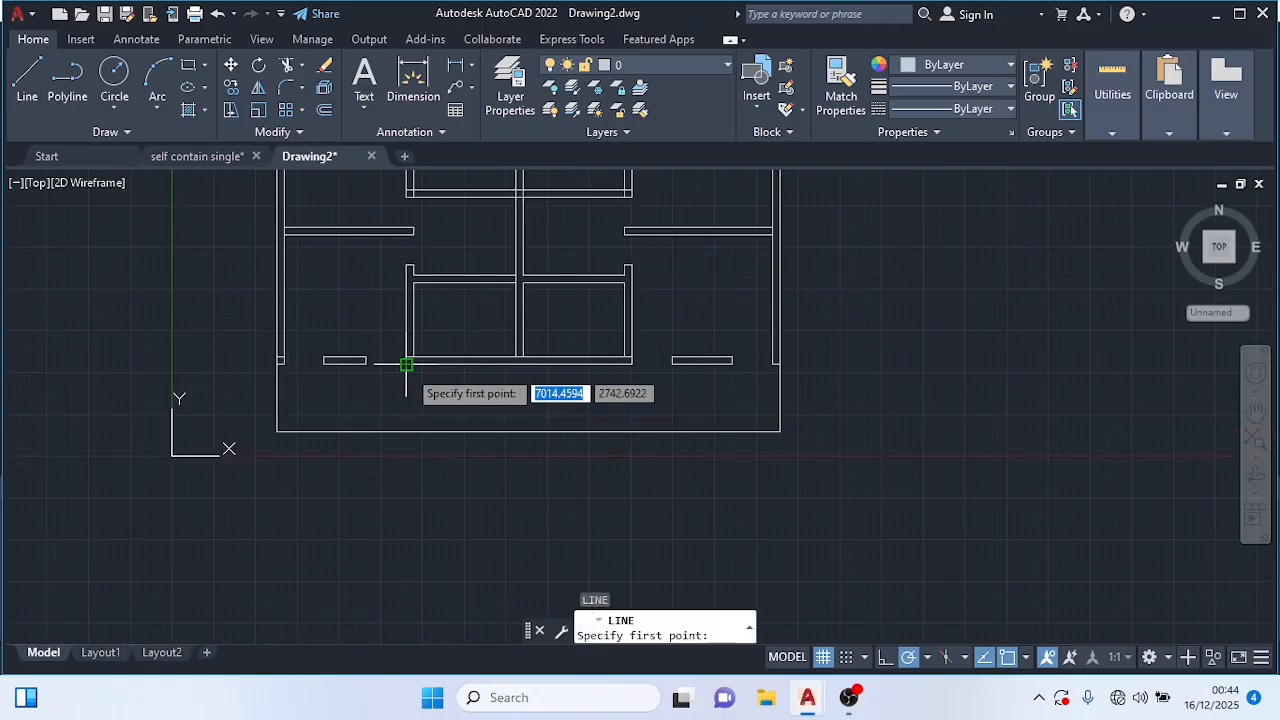
left_click(406, 361)
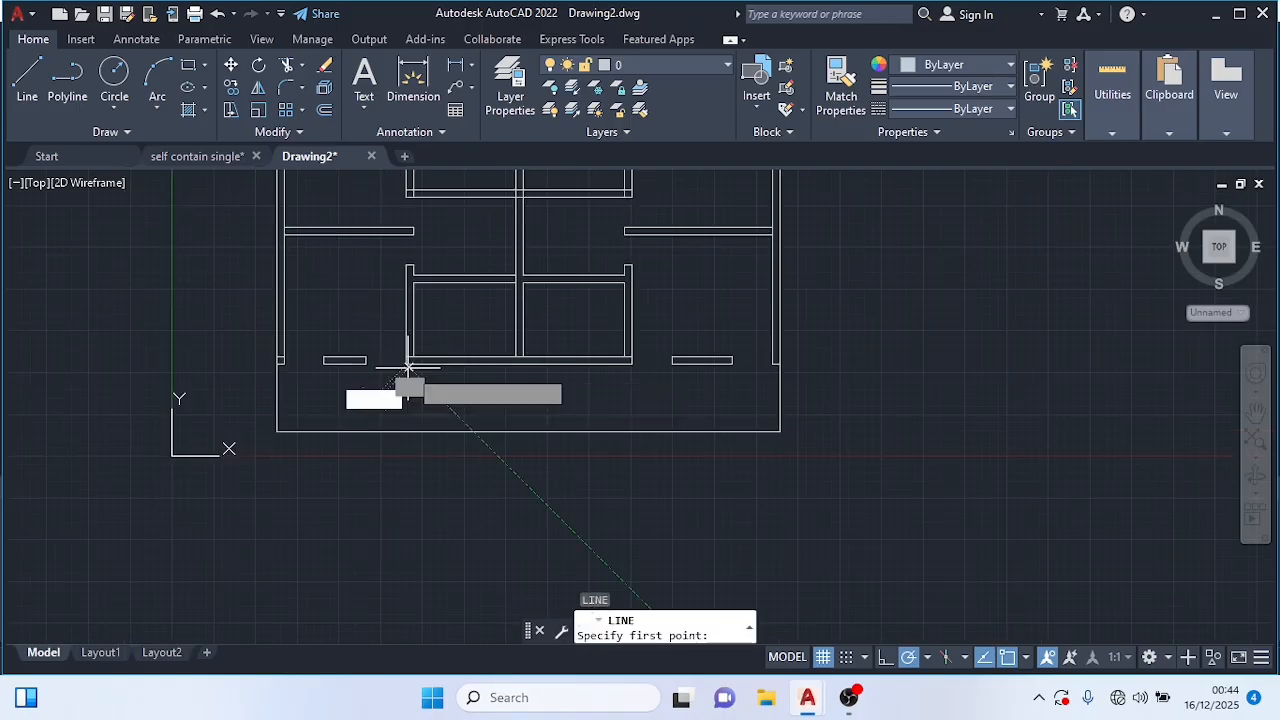
left_click(406, 431)
key("Escape")
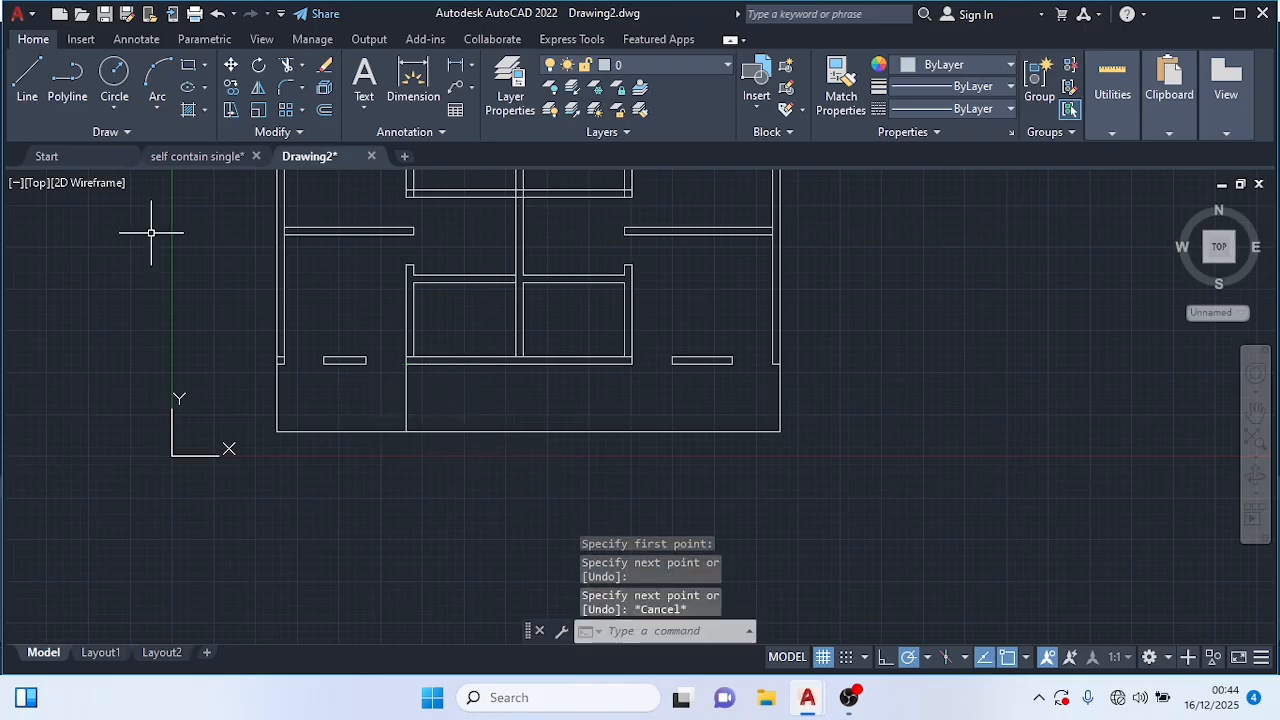
Step: Draw a 2000 vertical line from the right outer corner of the lower central rooms down to the front area's bottom line
left_click(27, 75)
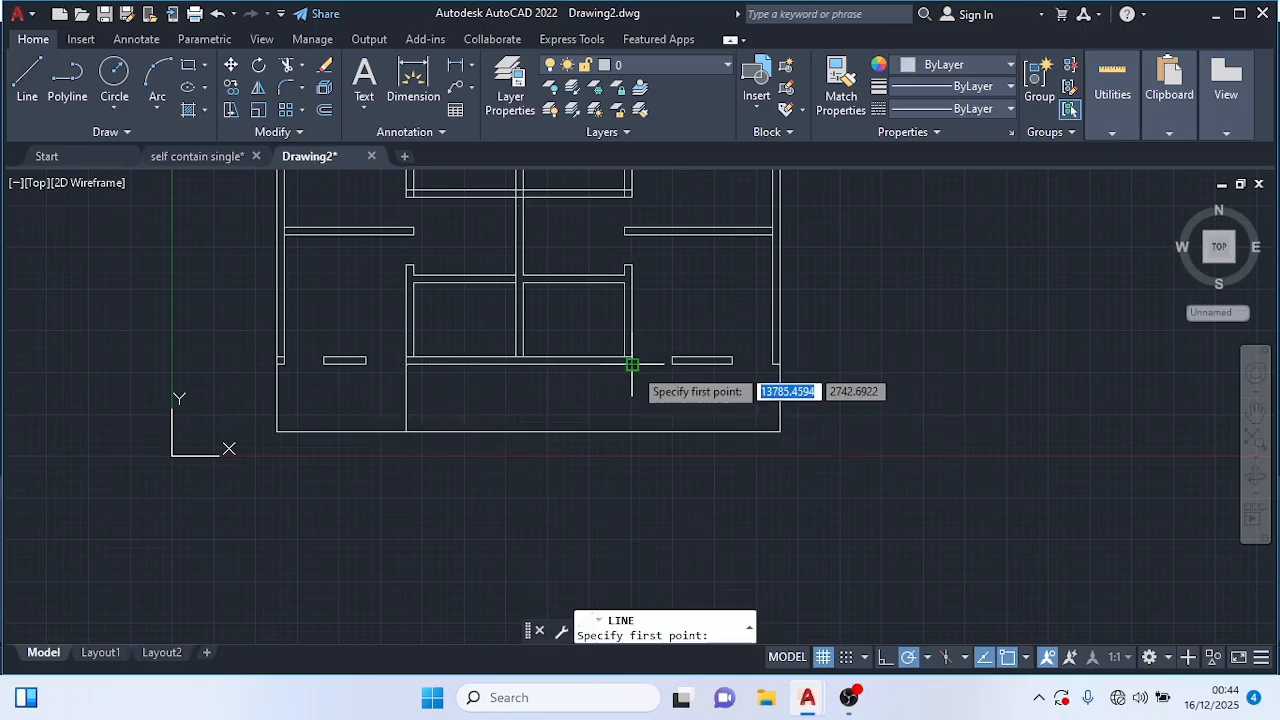
left_click(631, 362)
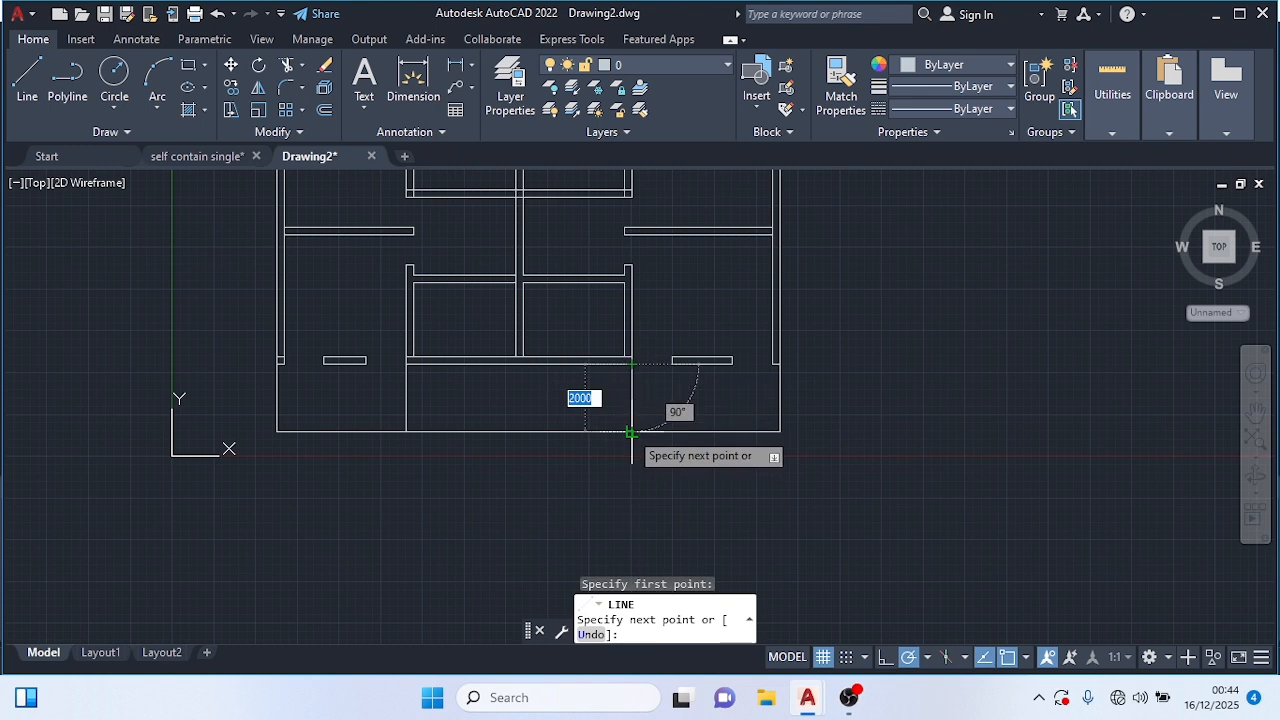
left_click(631, 431)
key("Escape")
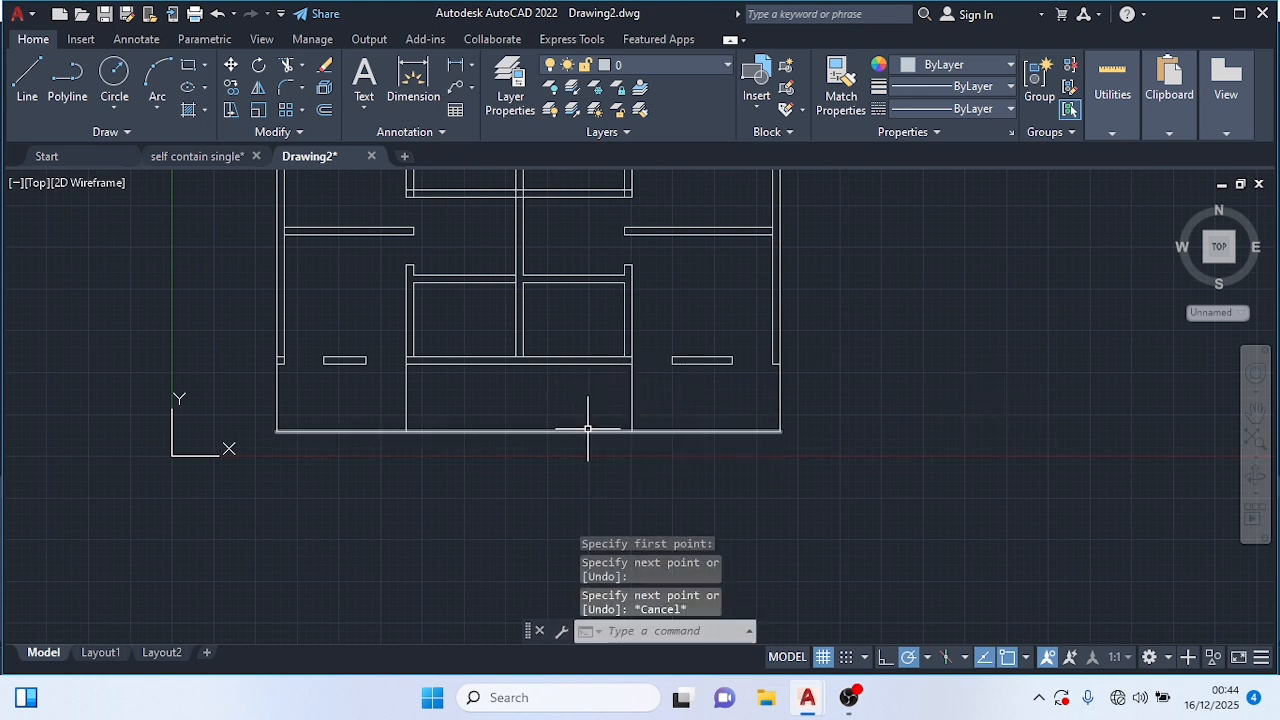
Step: Trim the front area's bottom line between the two new vertical lines, leaving a separate outline in front of each unit
type("tr")
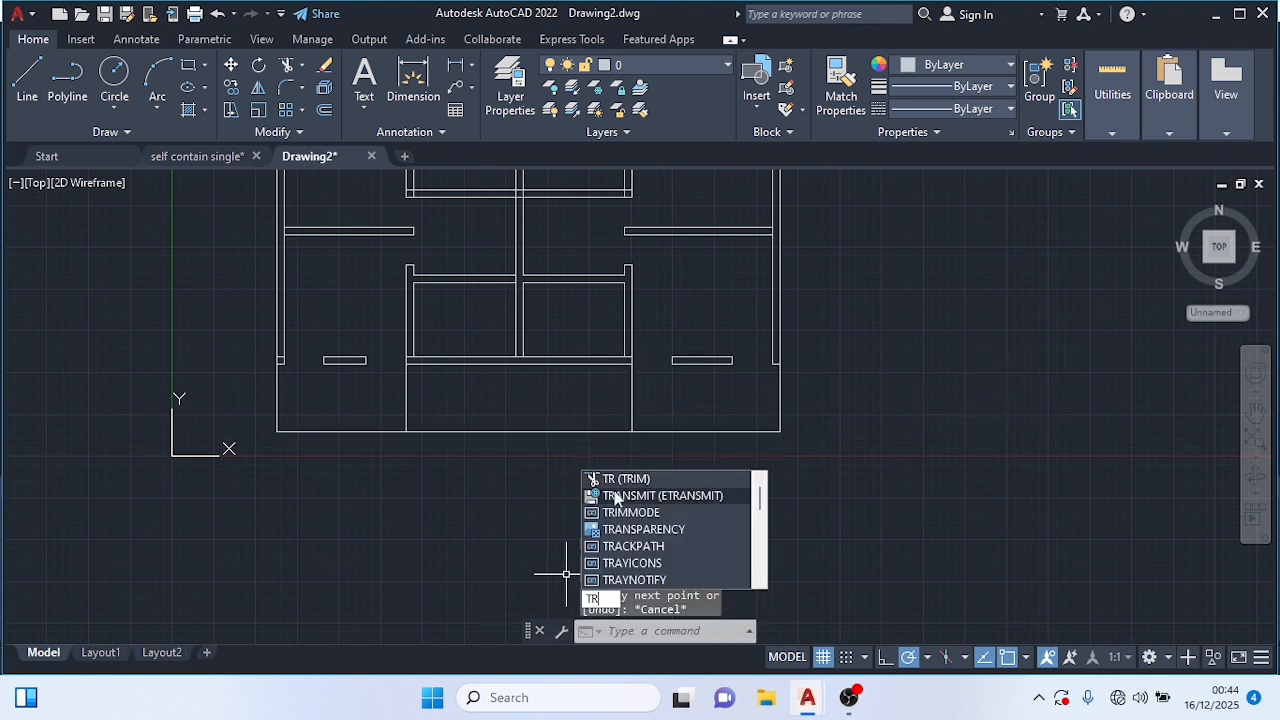
key("Return")
left_click_drag(506, 399, 511, 459)
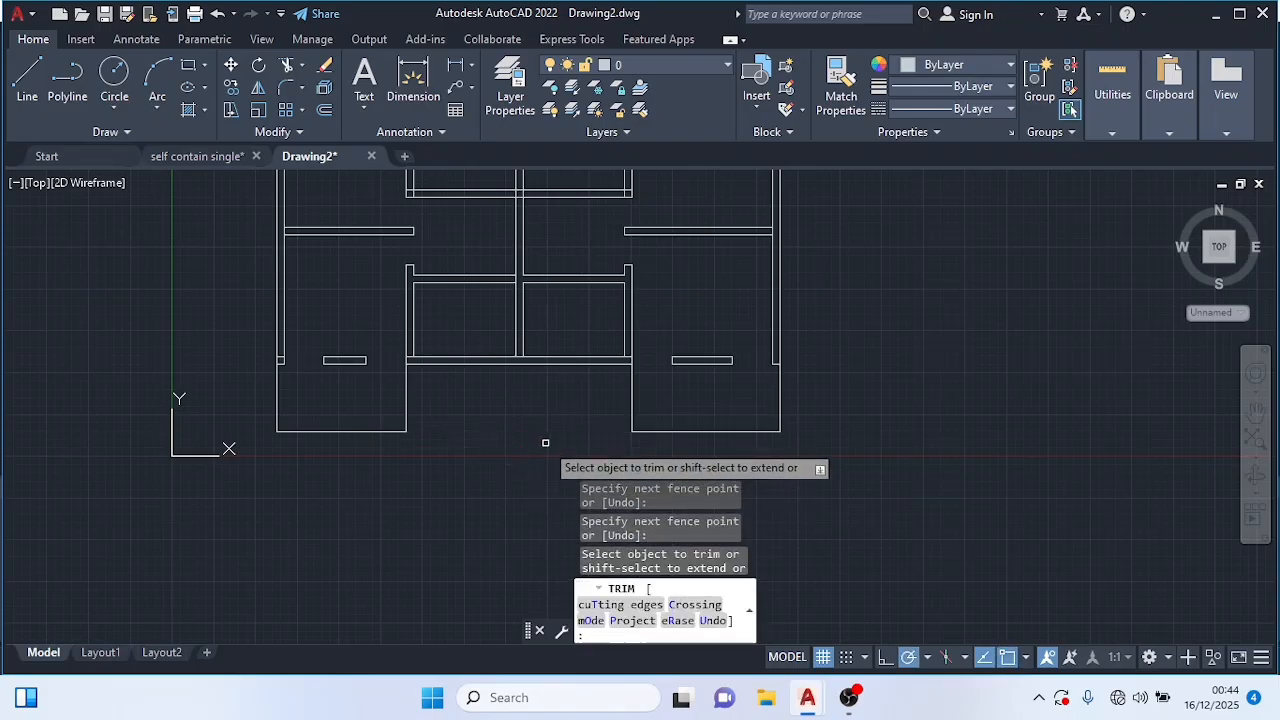
key("Escape")
scroll(546, 451, "down", 2)
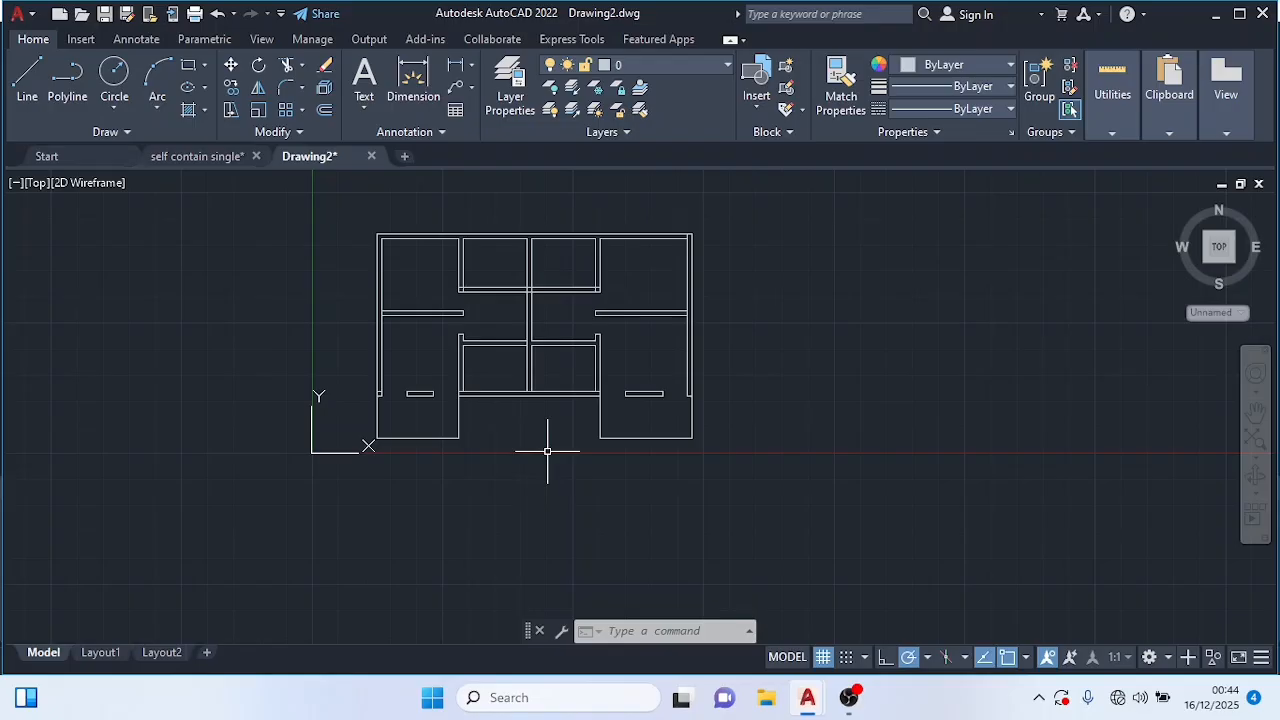
scroll(547, 451, "up", 2)
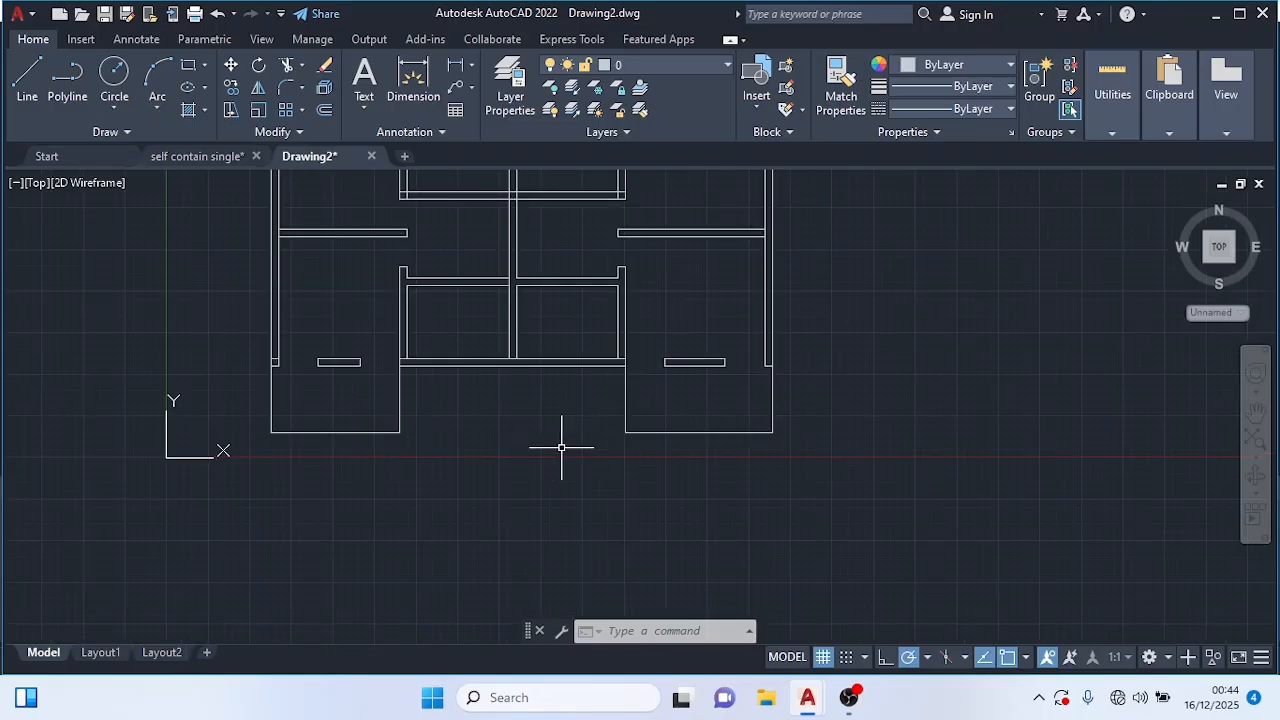
scroll(563, 443, "down", 2)
middle_click_drag(569, 460, 600, 518)
scroll(589, 500, "up", 2)
scroll(589, 500, "down", 2)
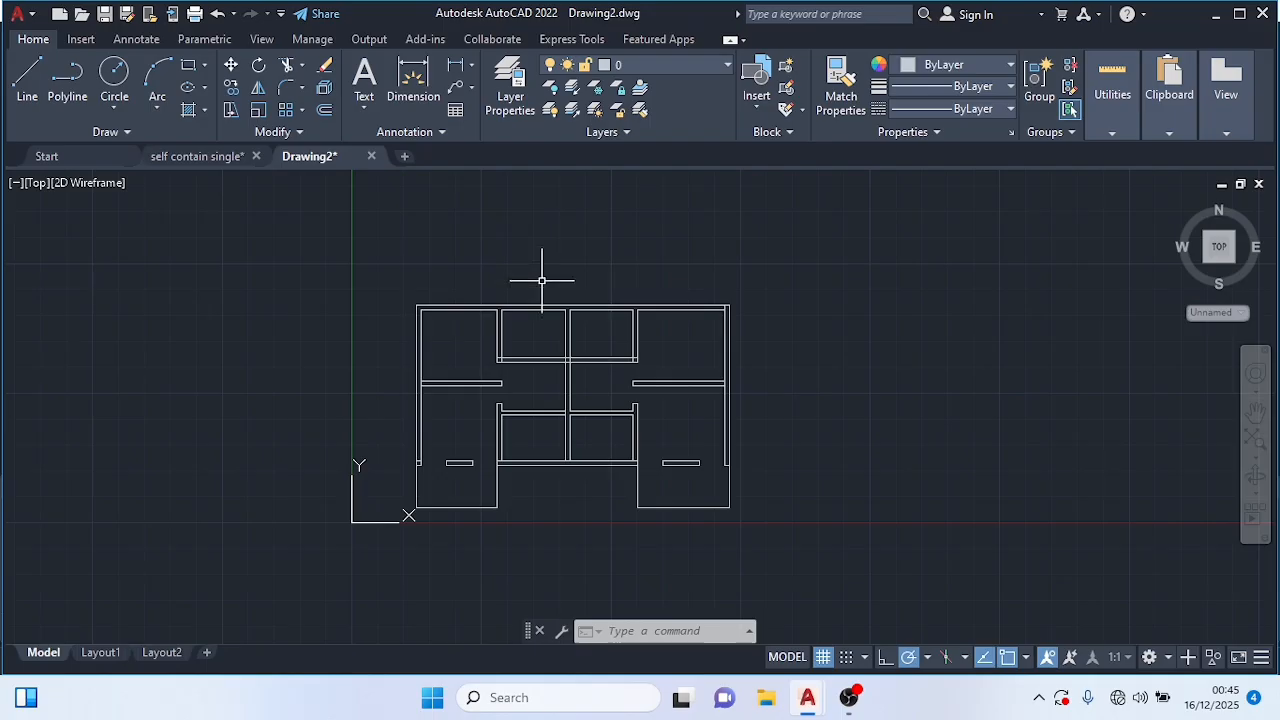
Step: Draw a line from the plan's top-left inside corner 1828.8 rightward along the top wall, continuing 225 upward across the wall
left_click(27, 80)
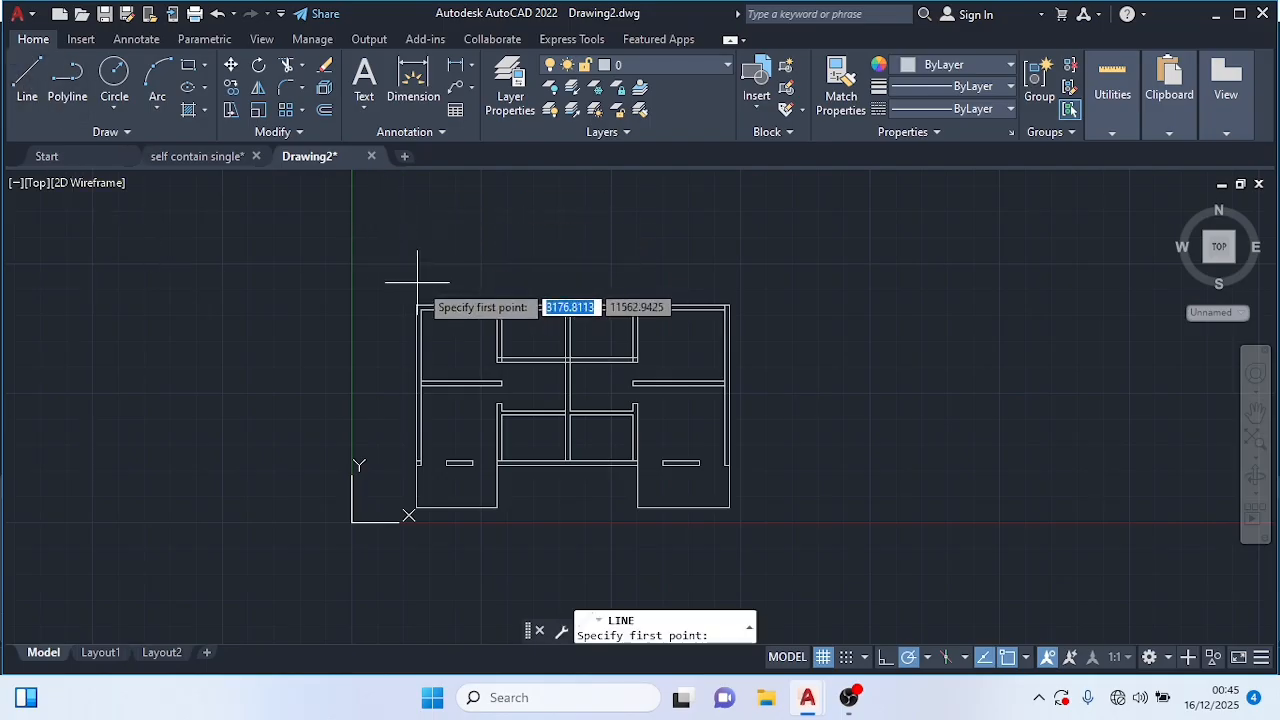
scroll(421, 309, "up", 3)
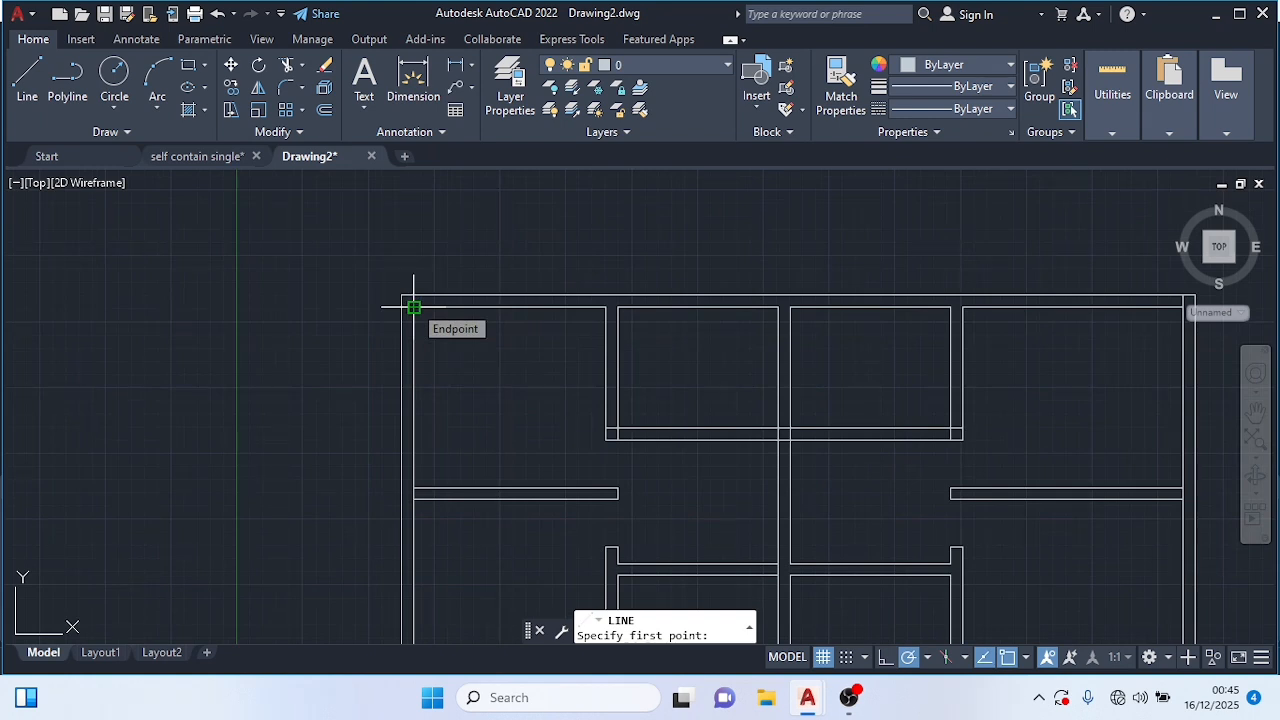
left_click(414, 307)
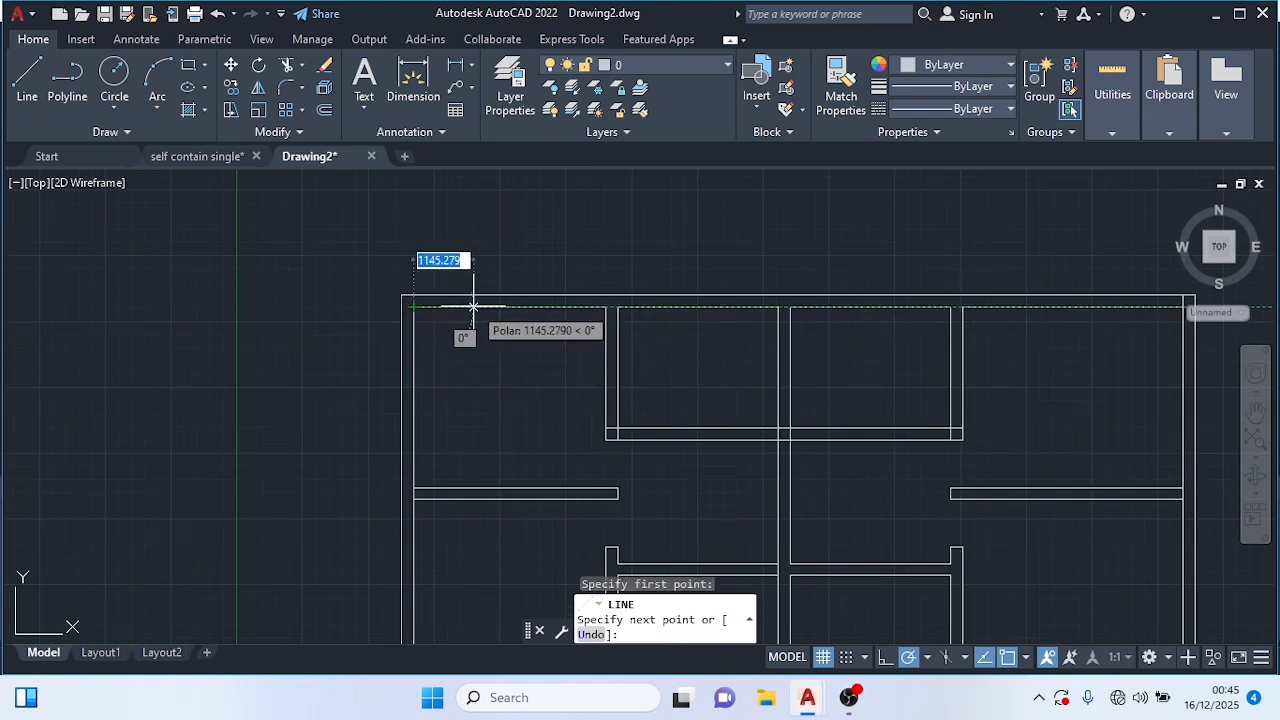
type("1")
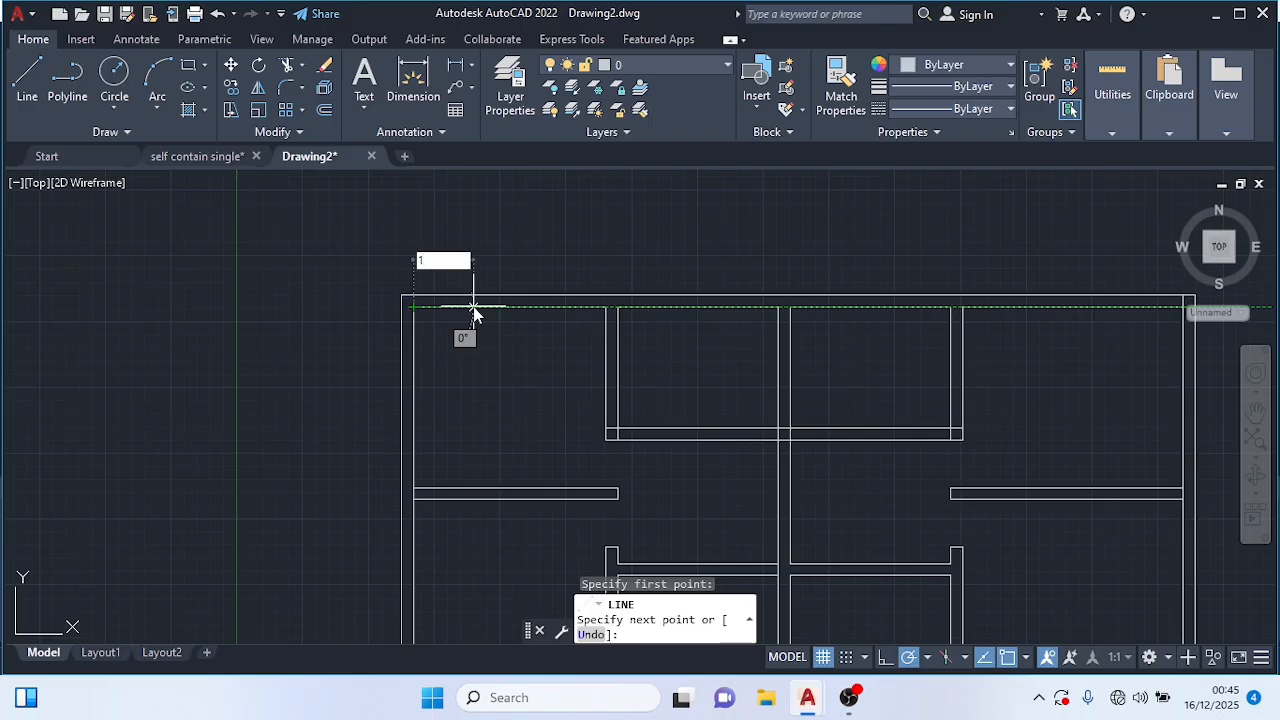
type("8")
type("8.8")
key("Return")
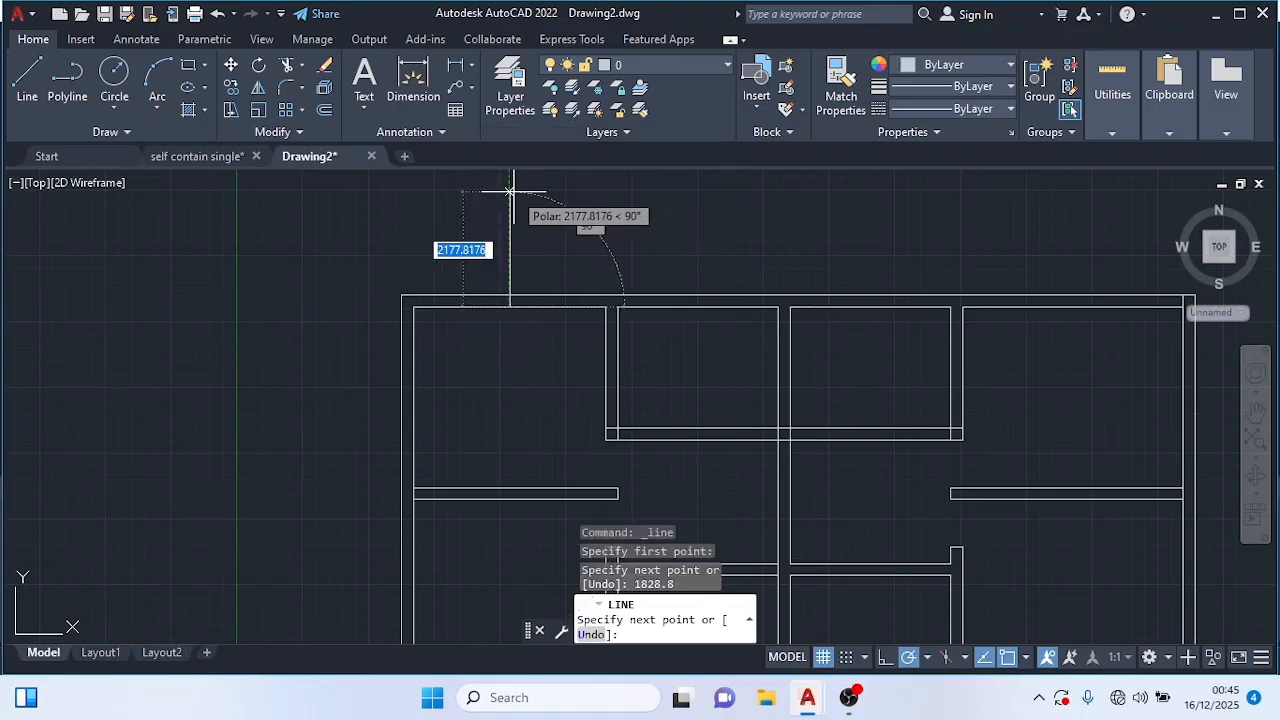
type("22")
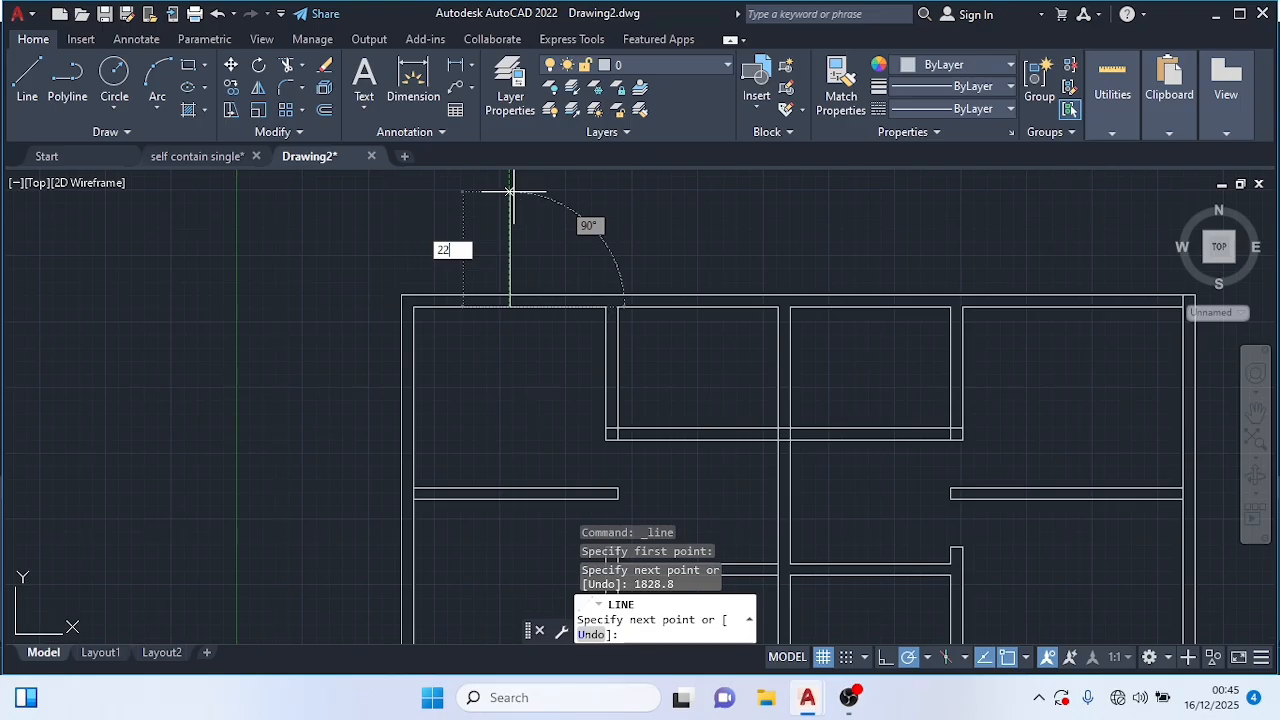
type("5")
key("Return")
key("Escape")
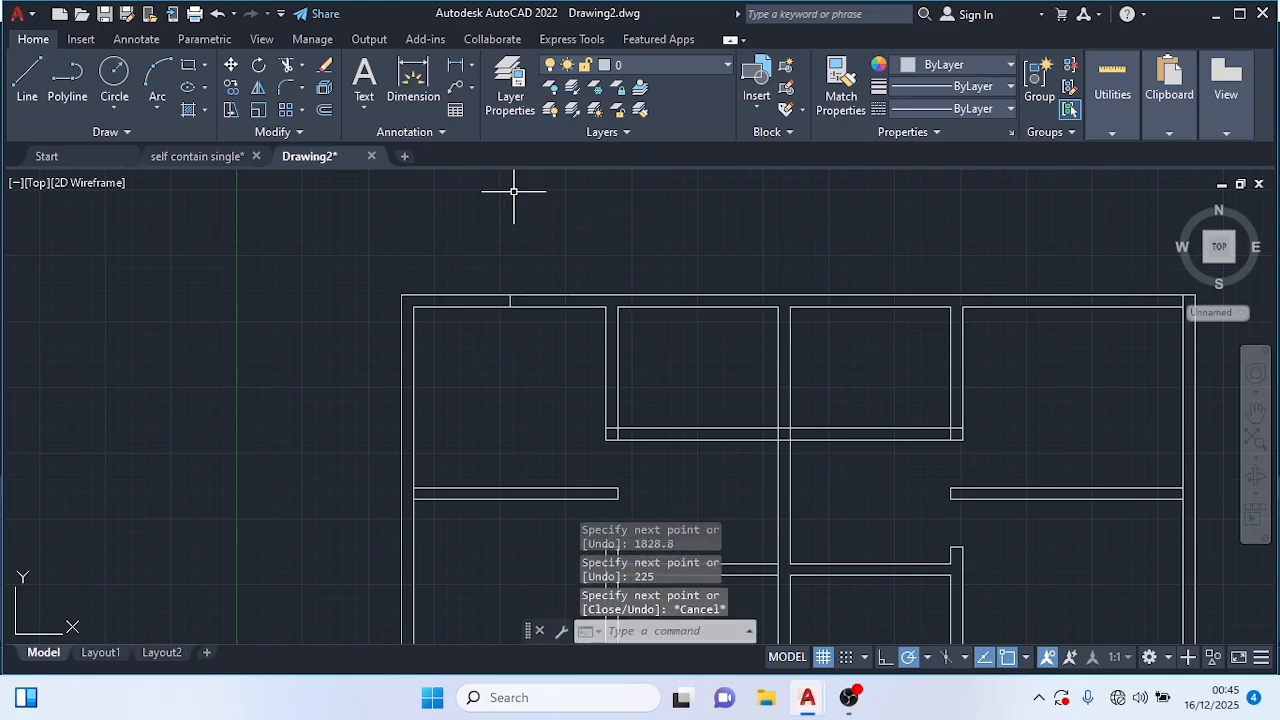
Step: Start another line at the outer end of the short 225 line crossing the top wall
key("space")
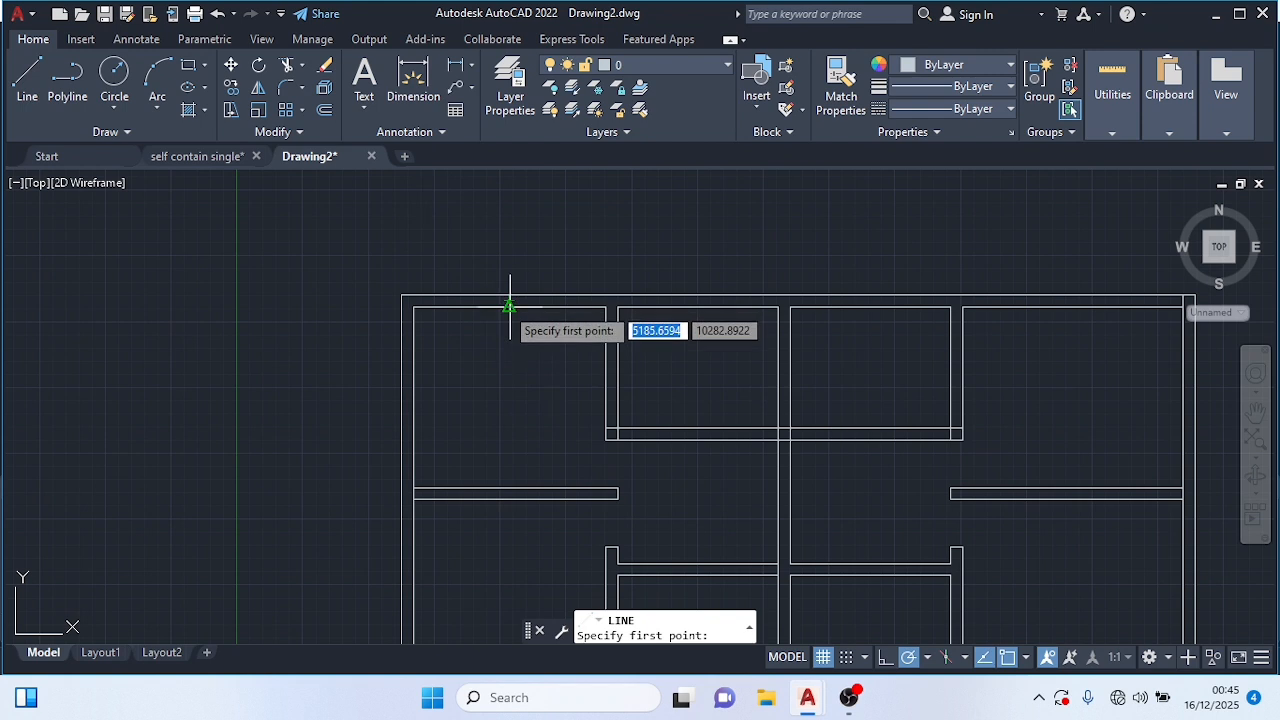
scroll(509, 295, "up", 3)
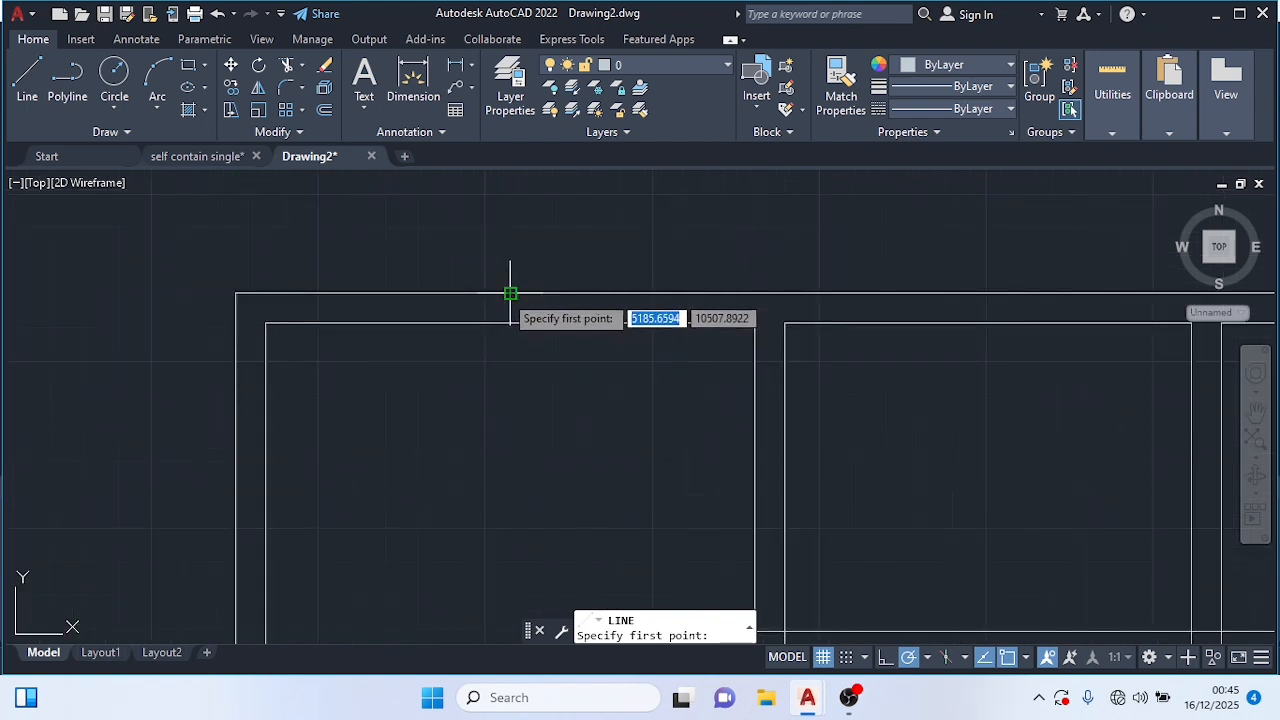
Step: From the centre mark on the top-left room's outer wall, draw a line 600 to the right, continuing 225 down across the wall
left_click(510, 293)
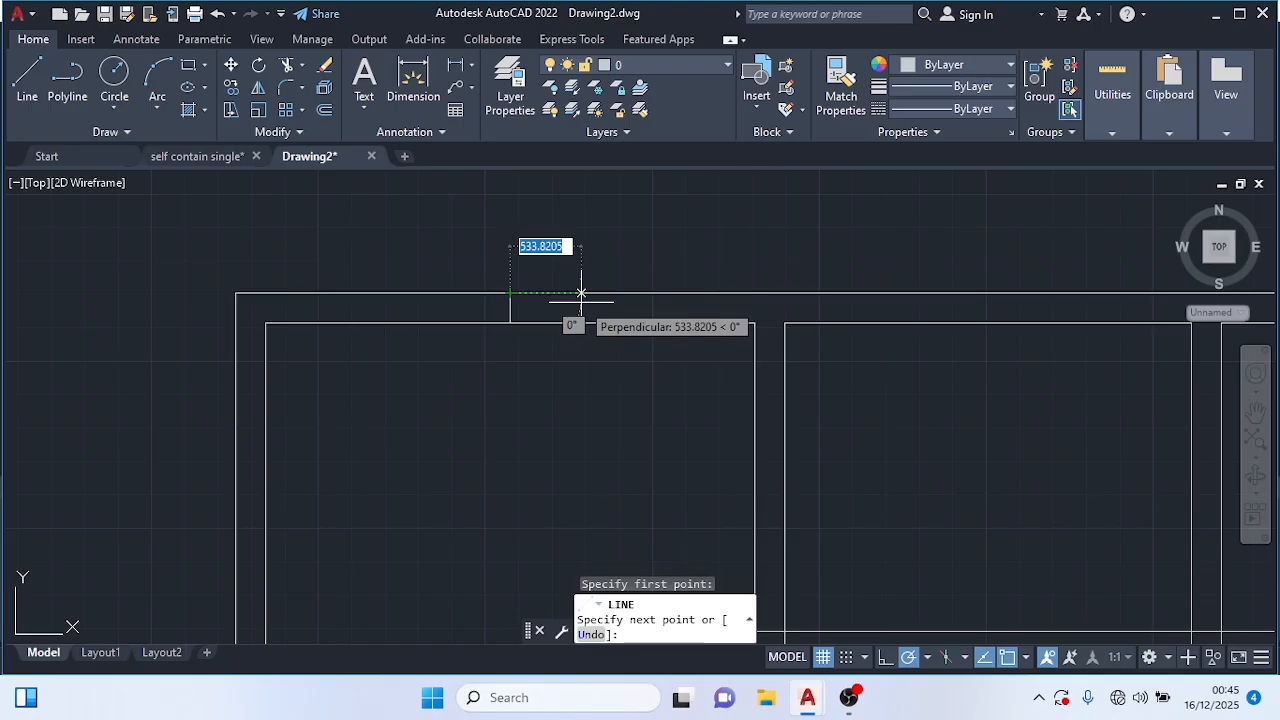
type("60")
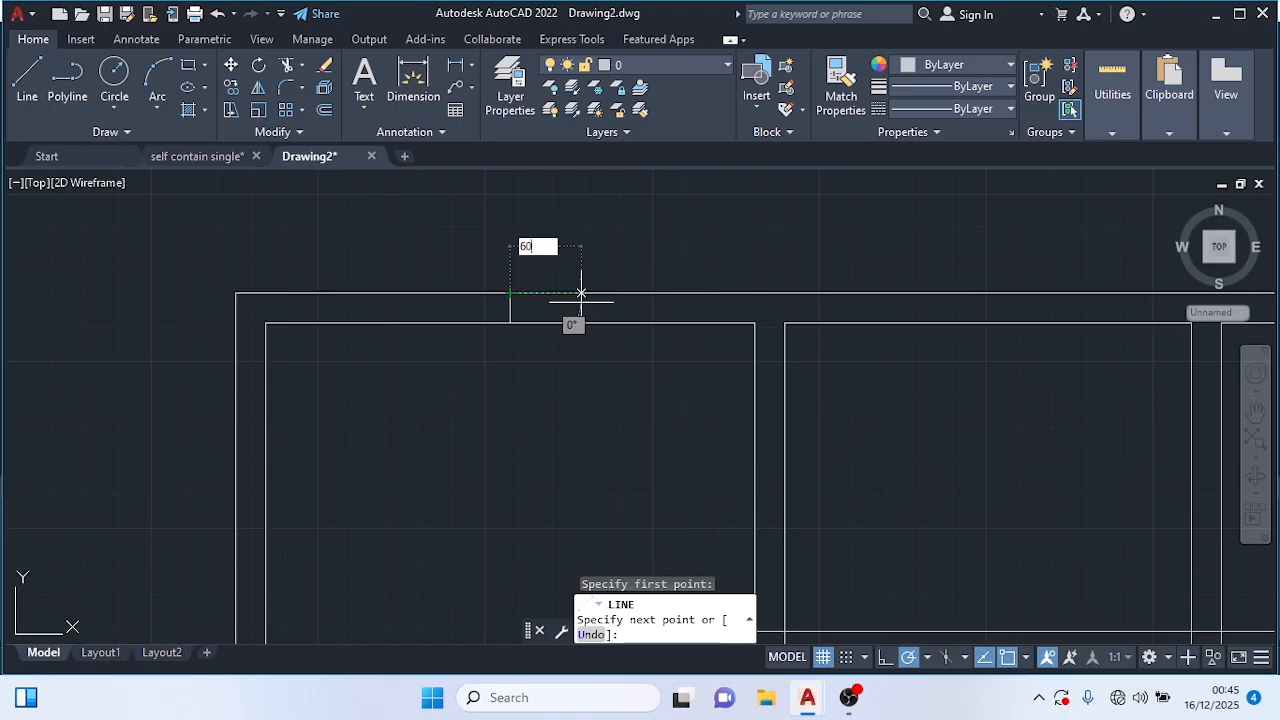
type("0")
key("Return")
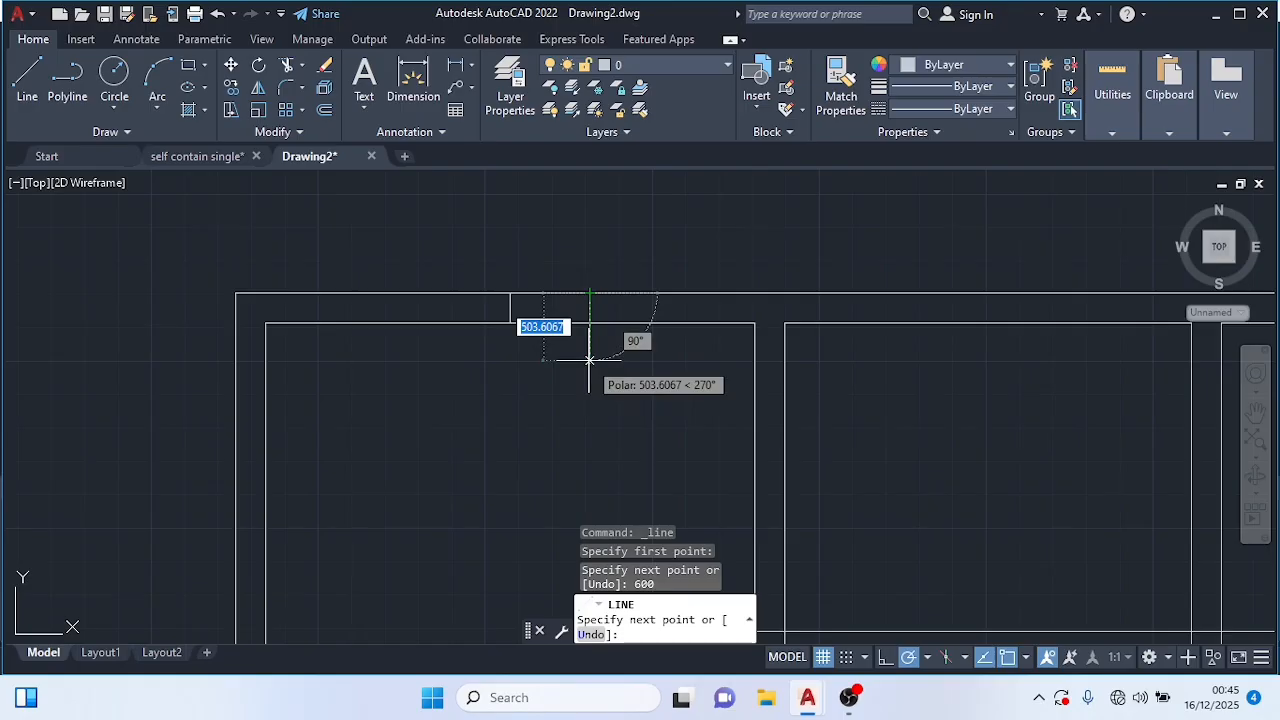
type("22")
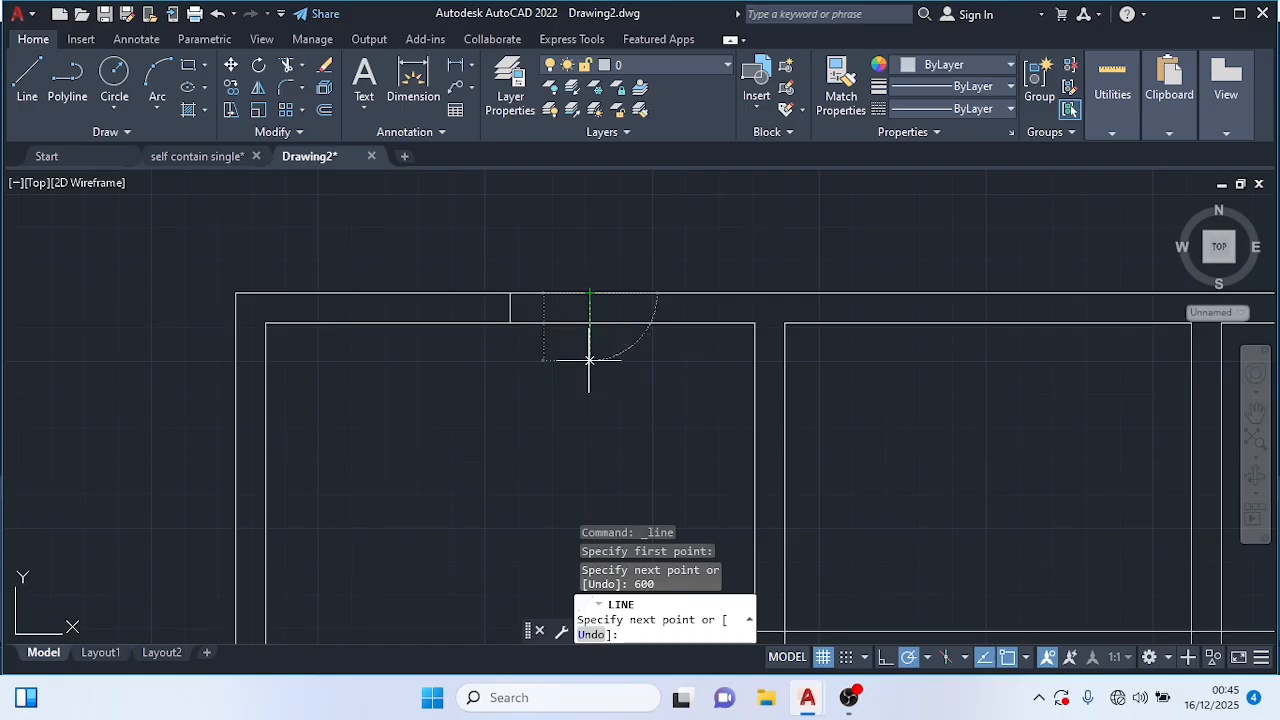
key("Return")
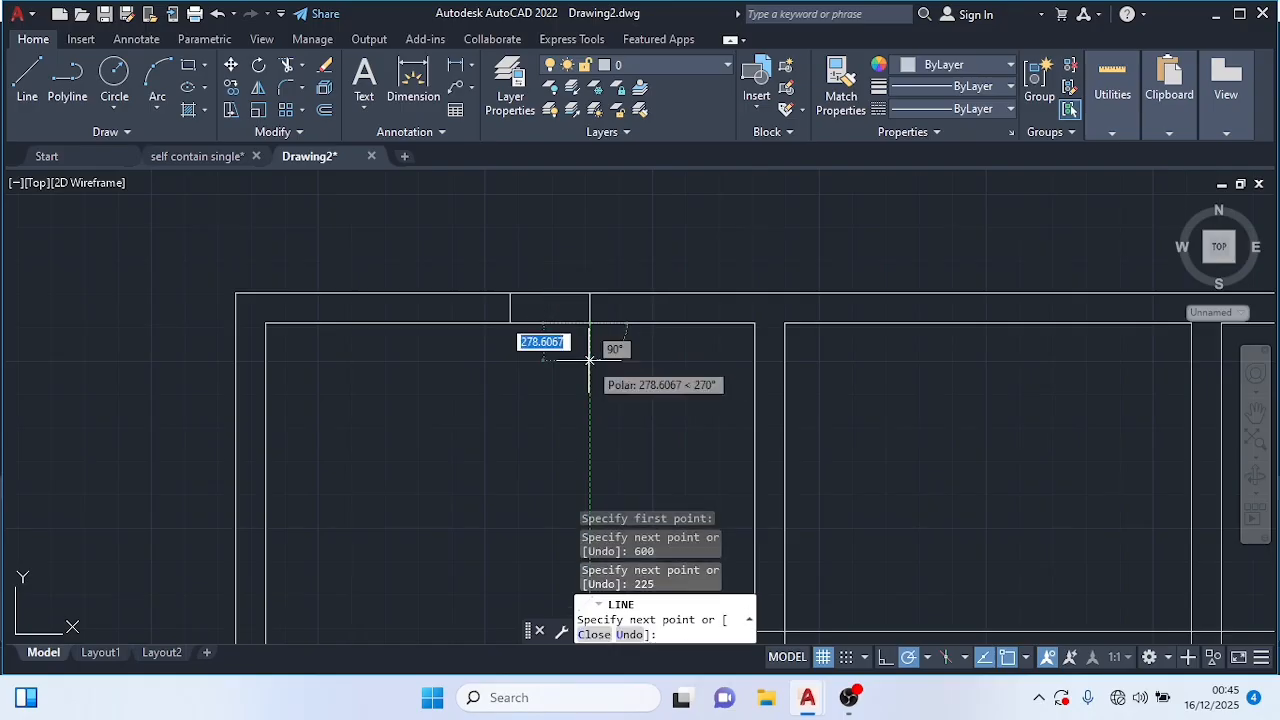
key("Escape")
Step: From the outer end of the same centre mark, draw a line 600 to the left, continuing 225 down across the wall
key("Return")
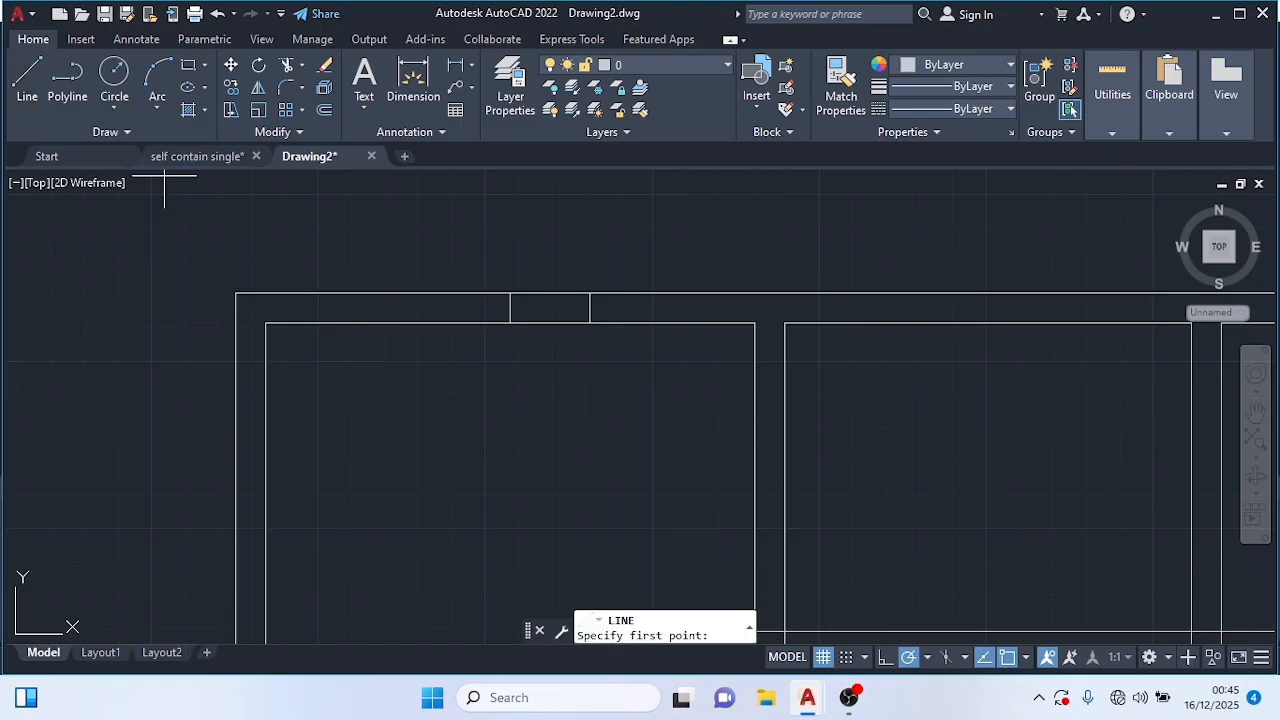
left_click(510, 293)
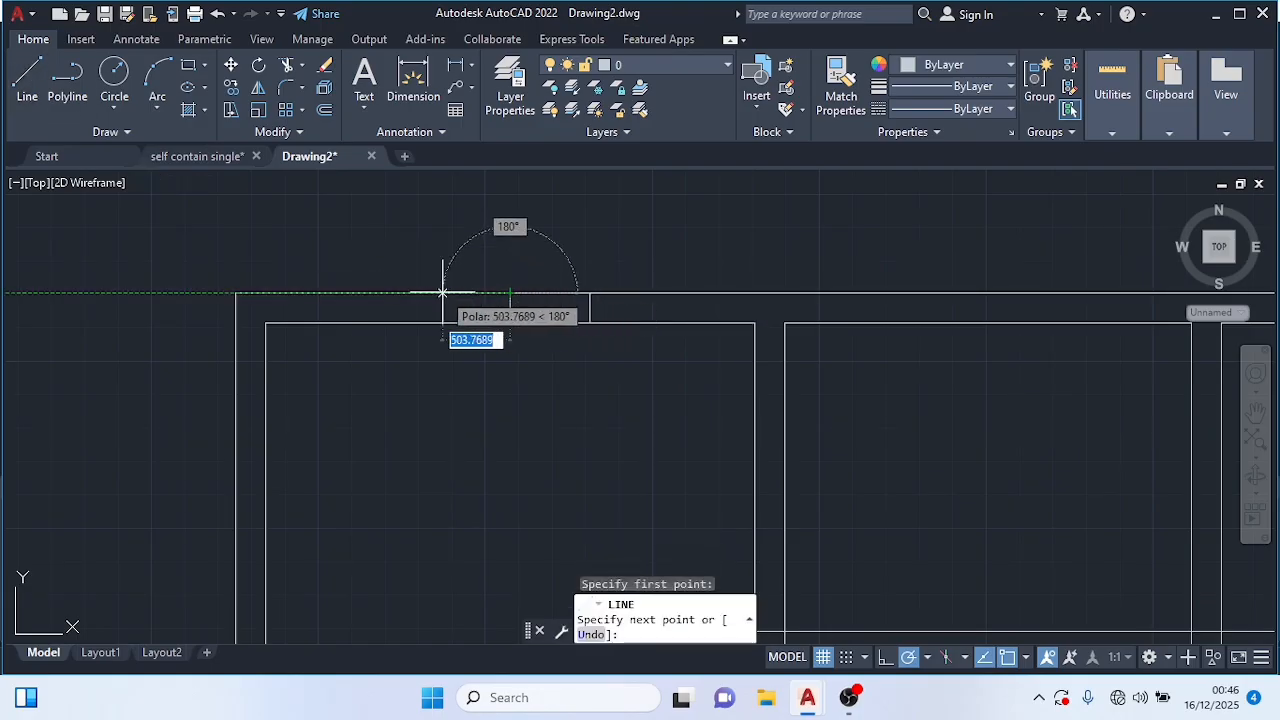
type("600")
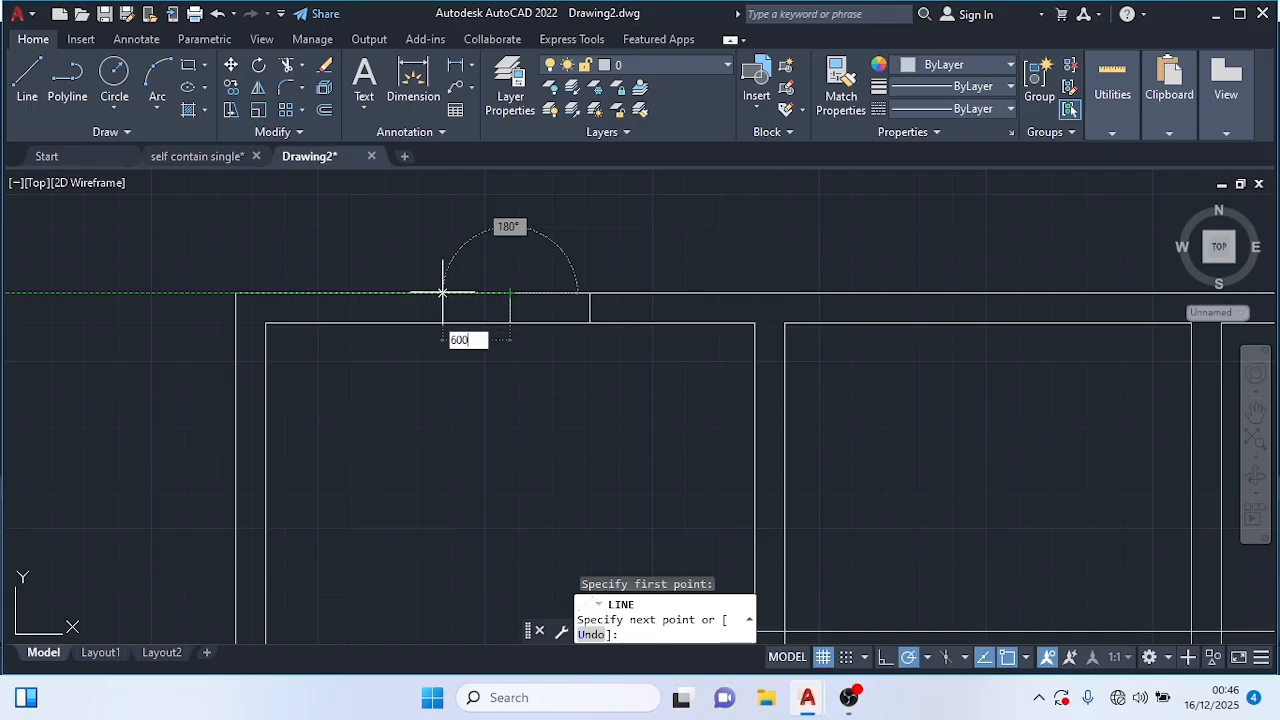
key("Return")
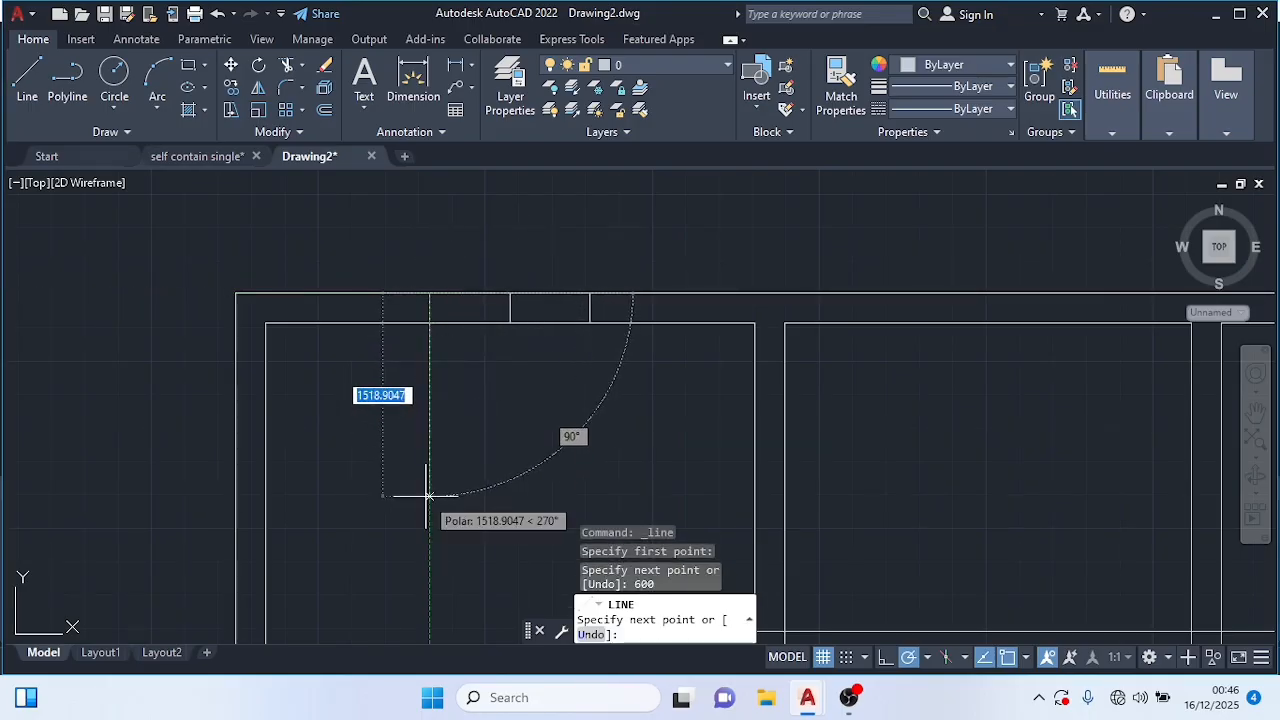
type("225")
key("Return")
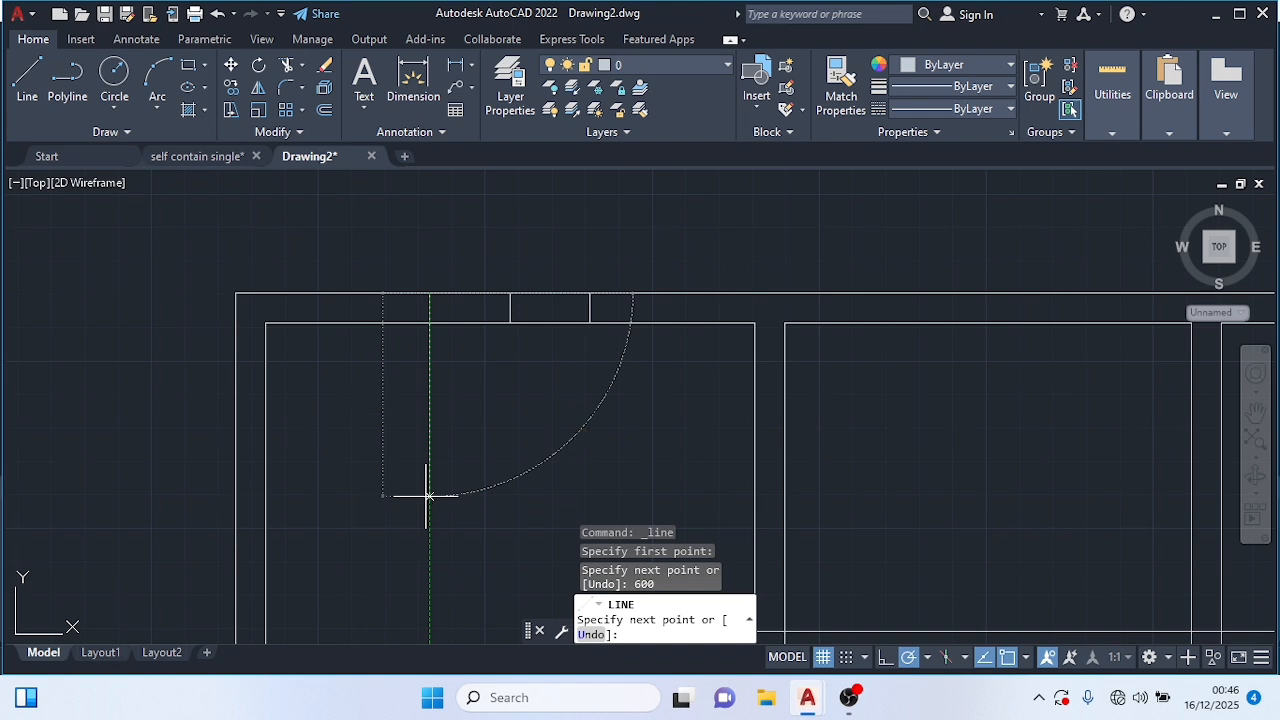
type("1")
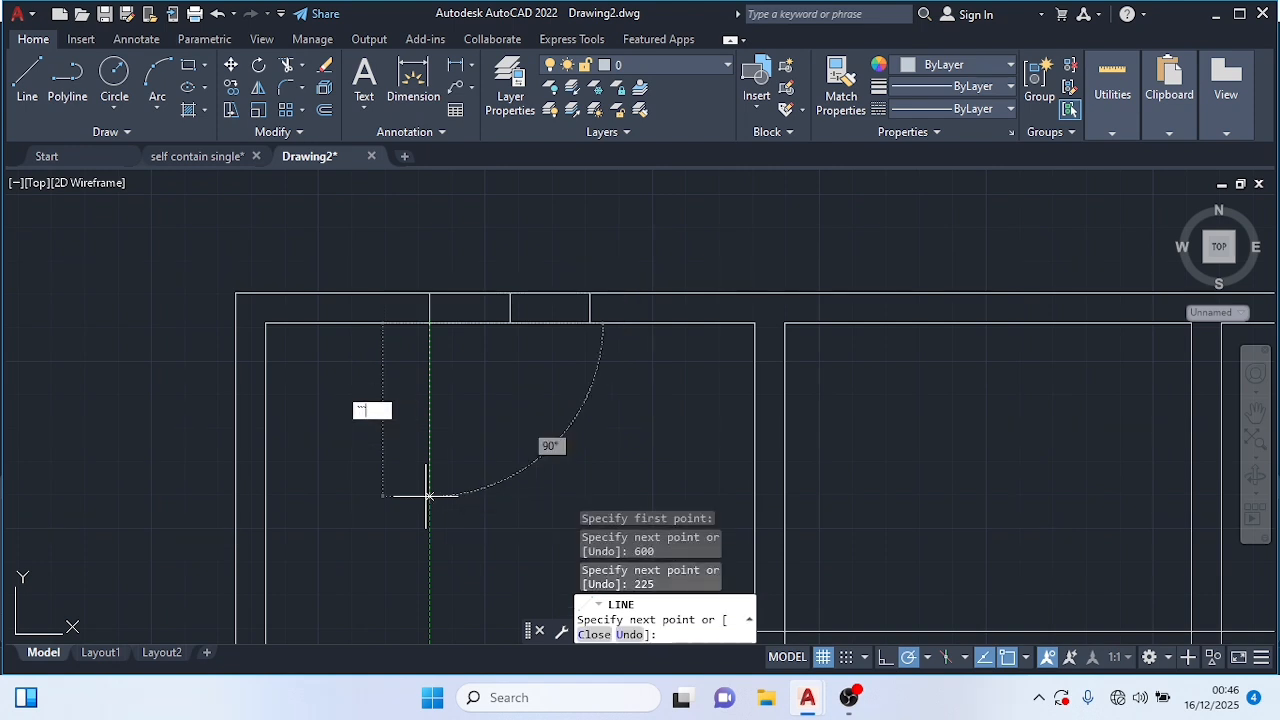
key("BackSpace")
key("Escape")
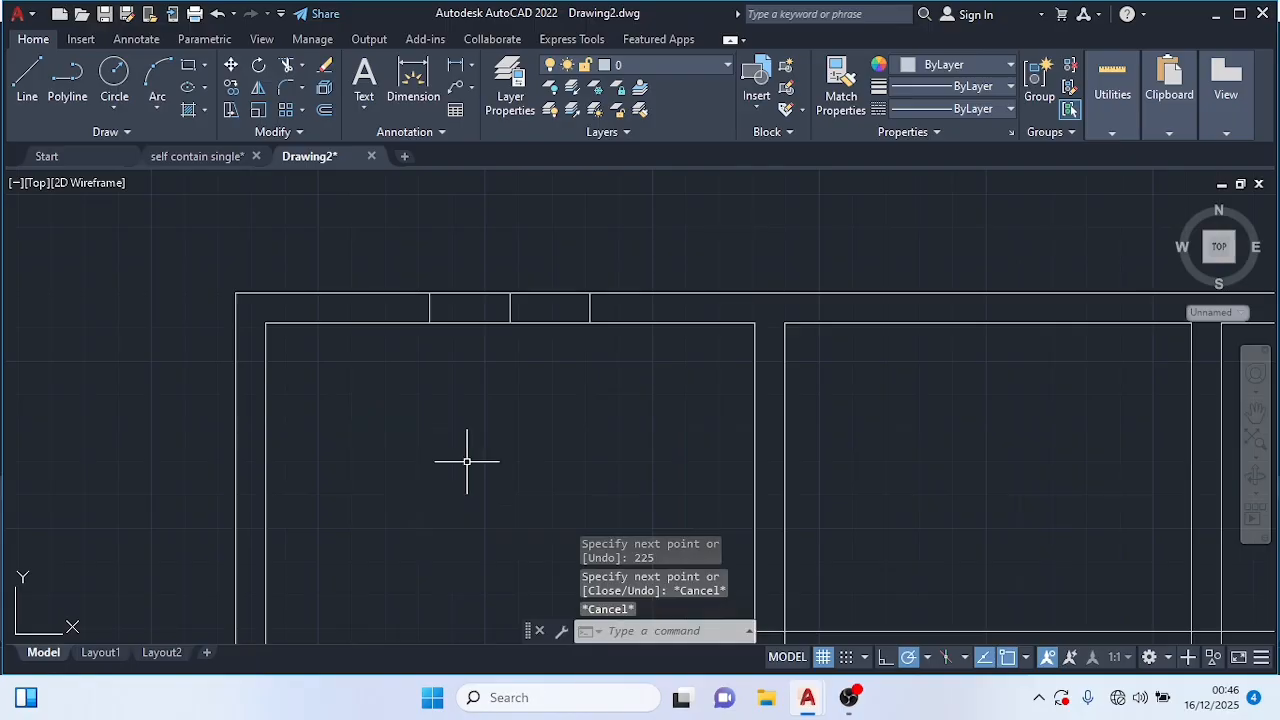
Step: Trim away the centre mark between the two jamb lines in the top-left room's outer wall
type("tr")
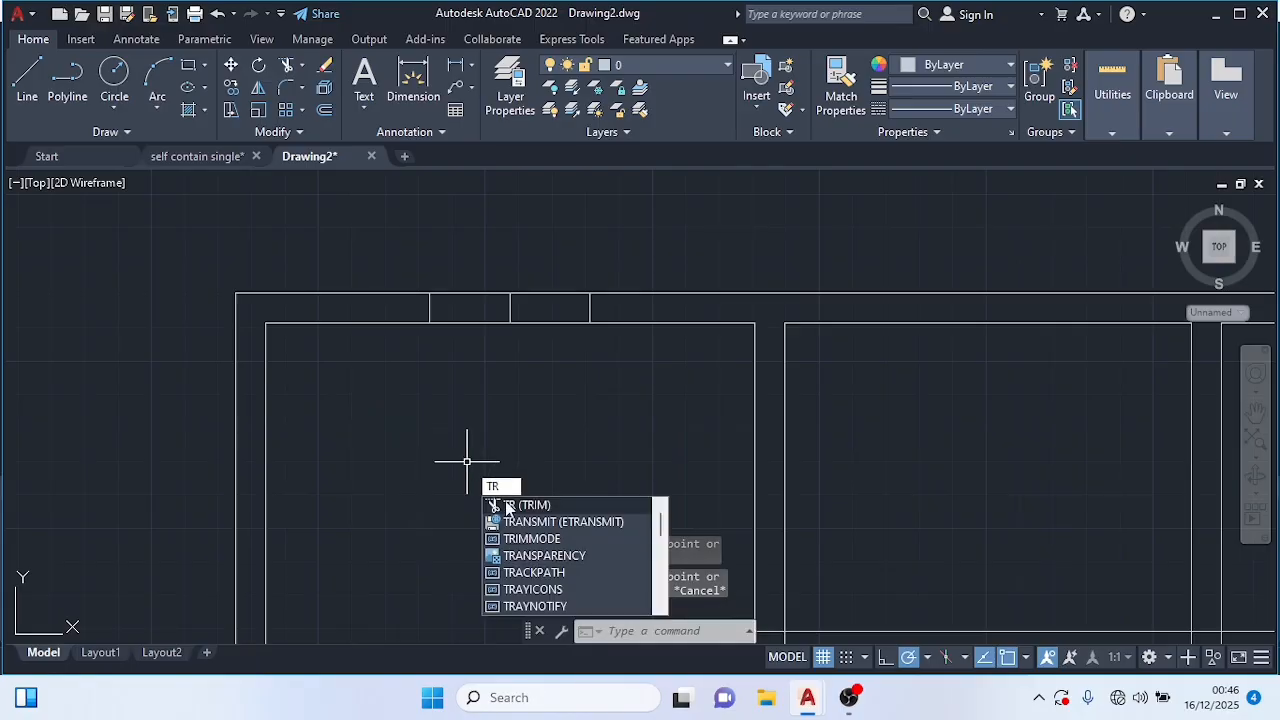
key("Return")
left_click(498, 308)
left_click(534, 306)
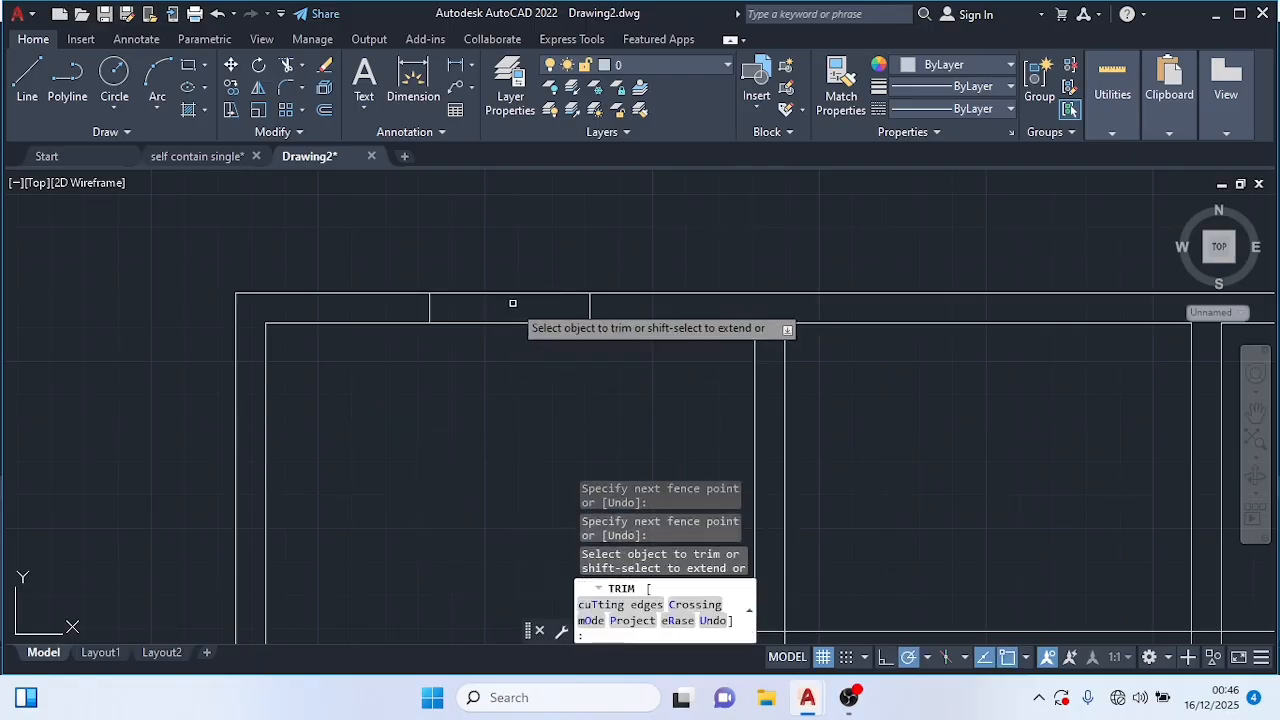
key("Return")
Step: Trim both wall lines between the jambs to open the window gap in the top-left room's outer wall
scroll(523, 391, "down", 4)
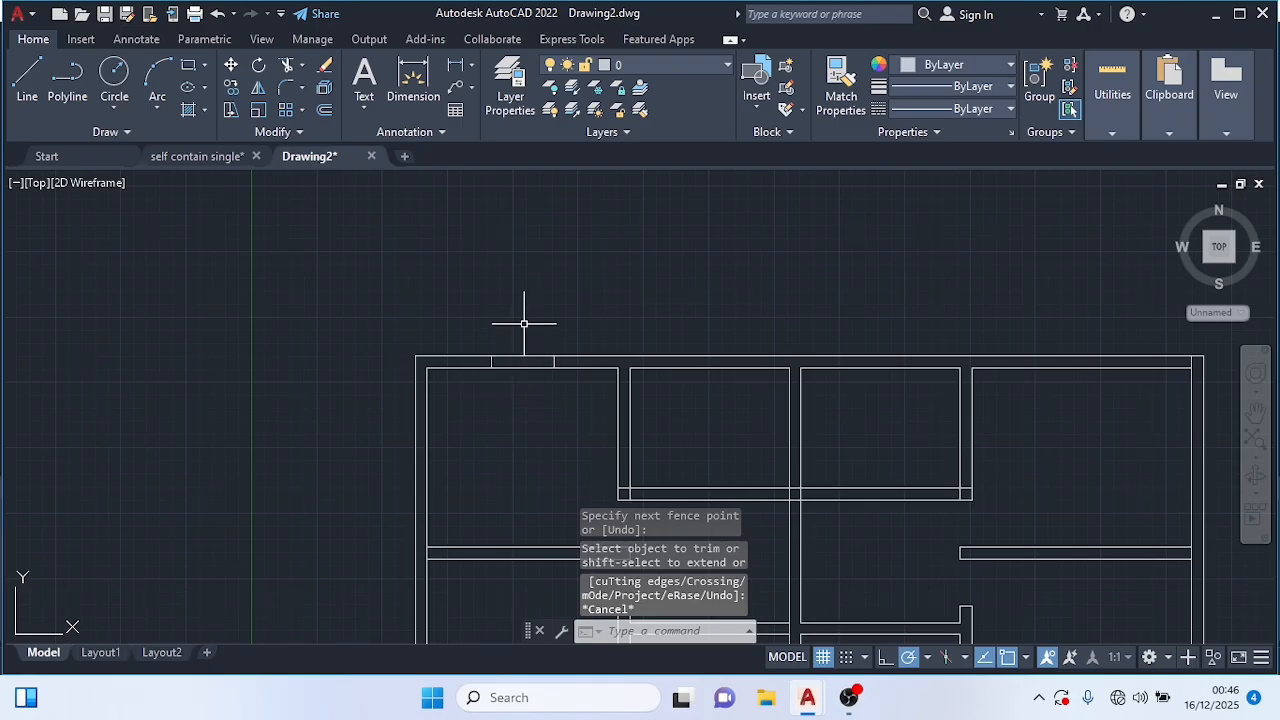
left_click_drag(524, 326, 529, 408)
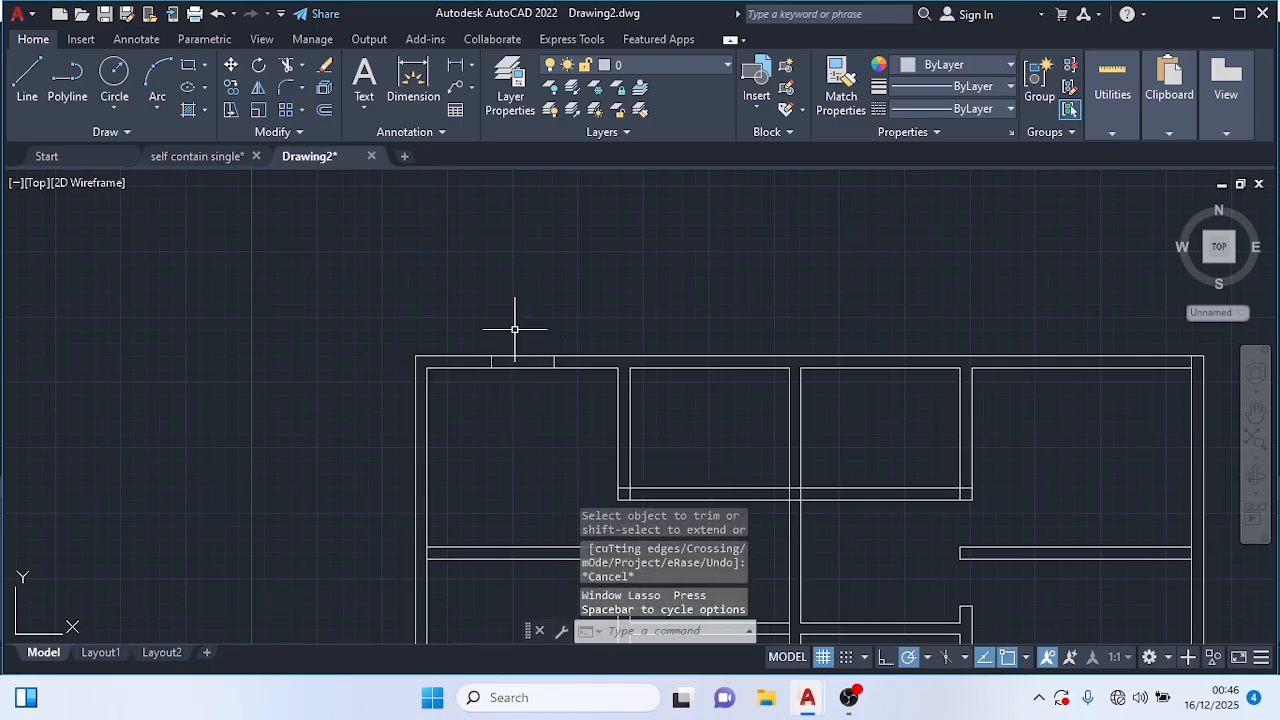
type("TRIM")
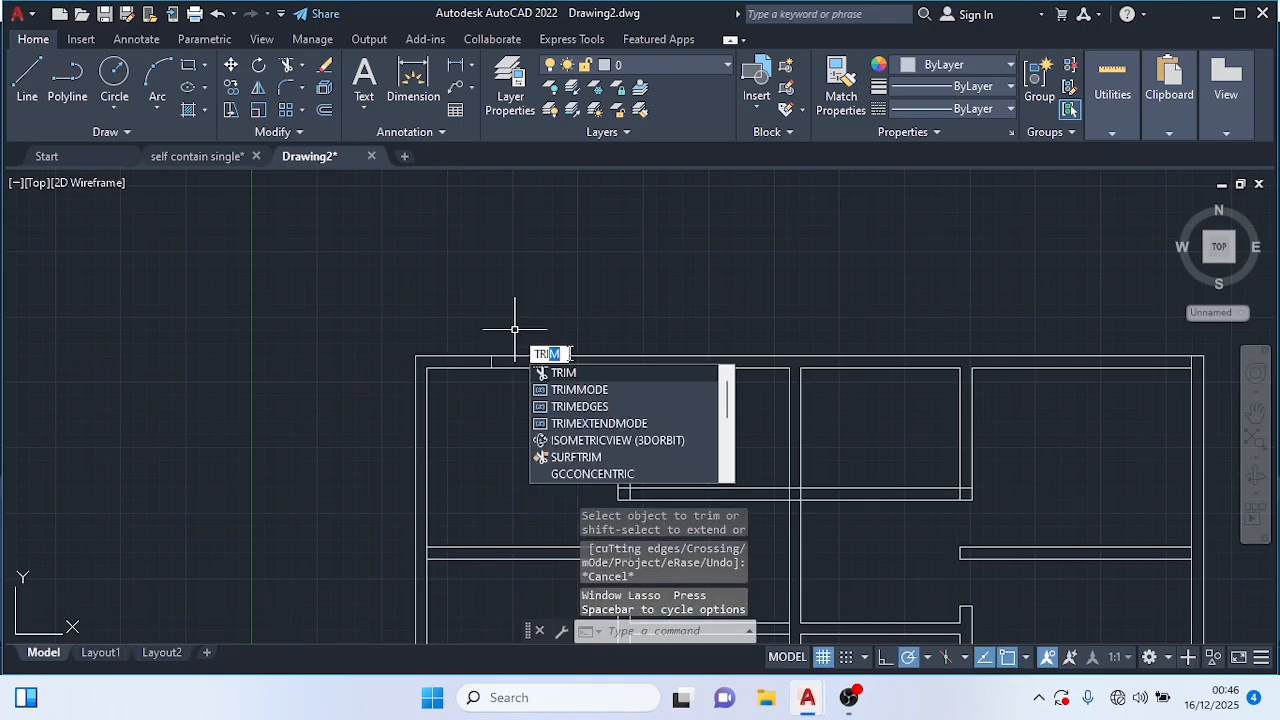
key("Return")
left_click_drag(528, 307, 527, 402)
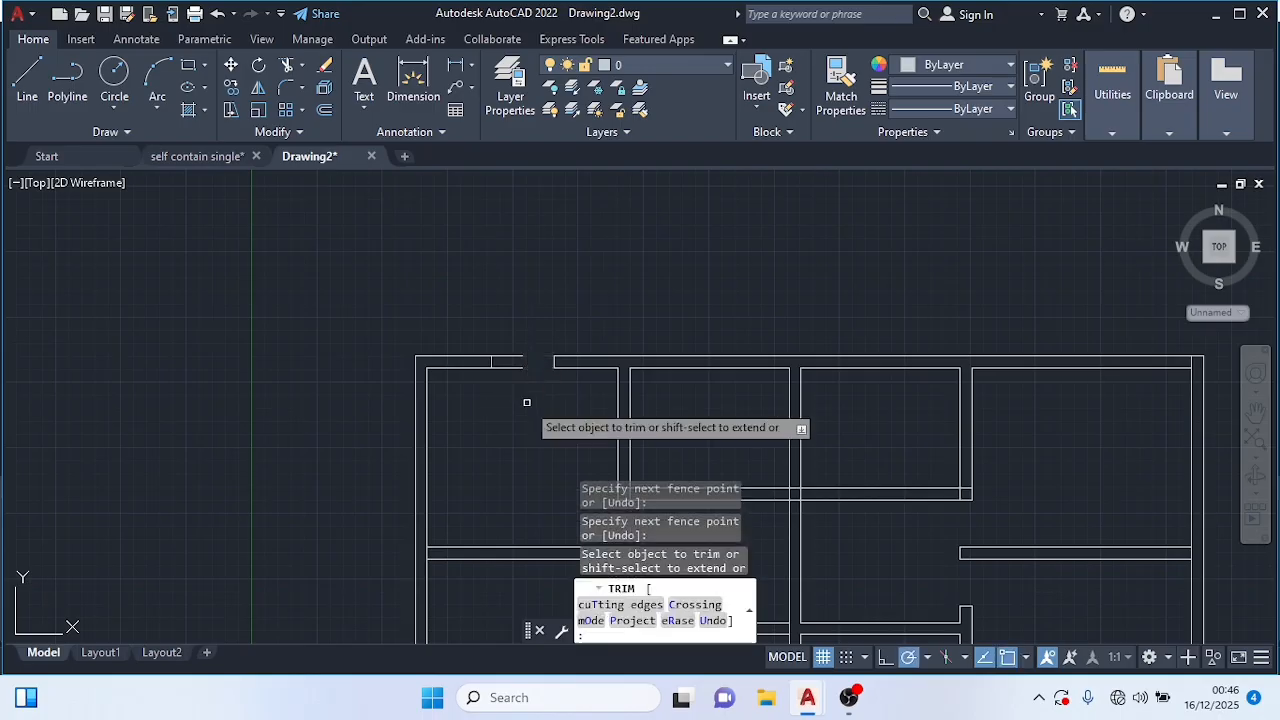
mouse_move(509, 333)
left_mouse_down()
mouse_move(511, 391)
mouse_move(521, 354)
left_mouse_up()
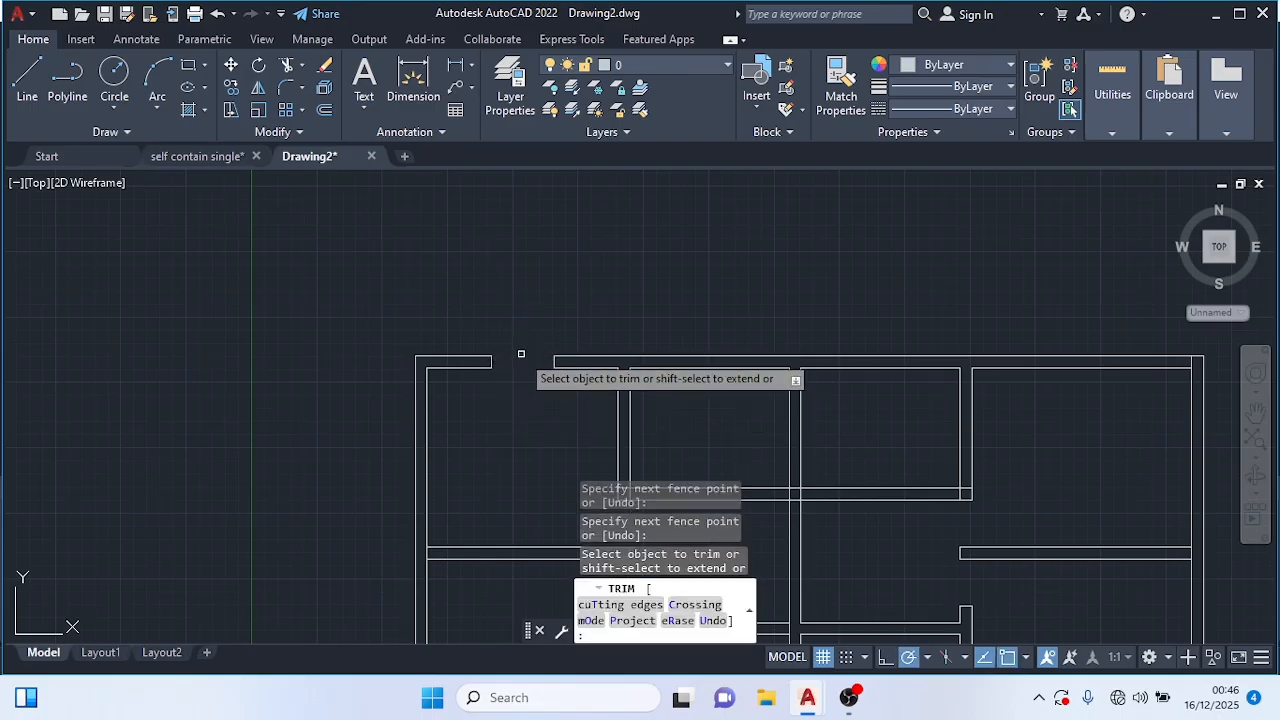
key("Escape")
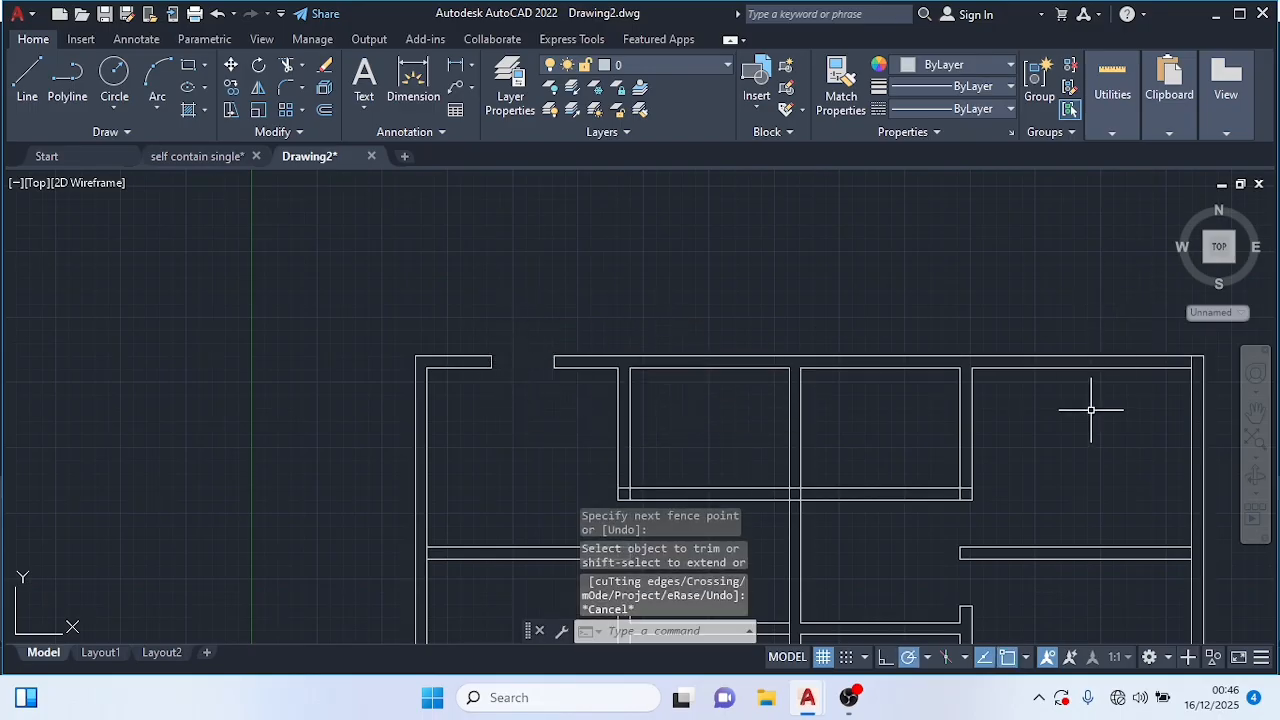
Step: From the top-right room's upper-right inner corner, draw a line 1828.8 to the left, continuing 225 up across the wall
scroll(1089, 410, "down", 4)
mouse_move(1086, 411)
middle_mouse_down()
mouse_move(423, 374)
mouse_move(614, 367)
middle_mouse_up()
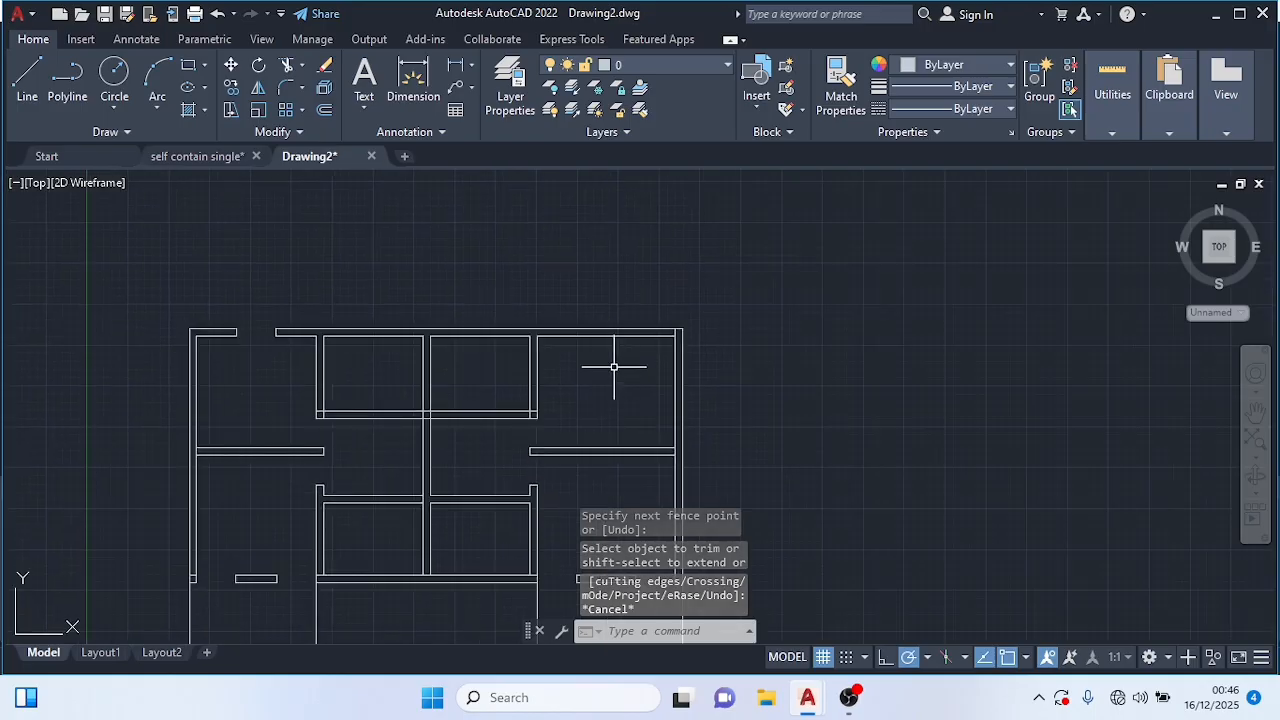
key("Escape")
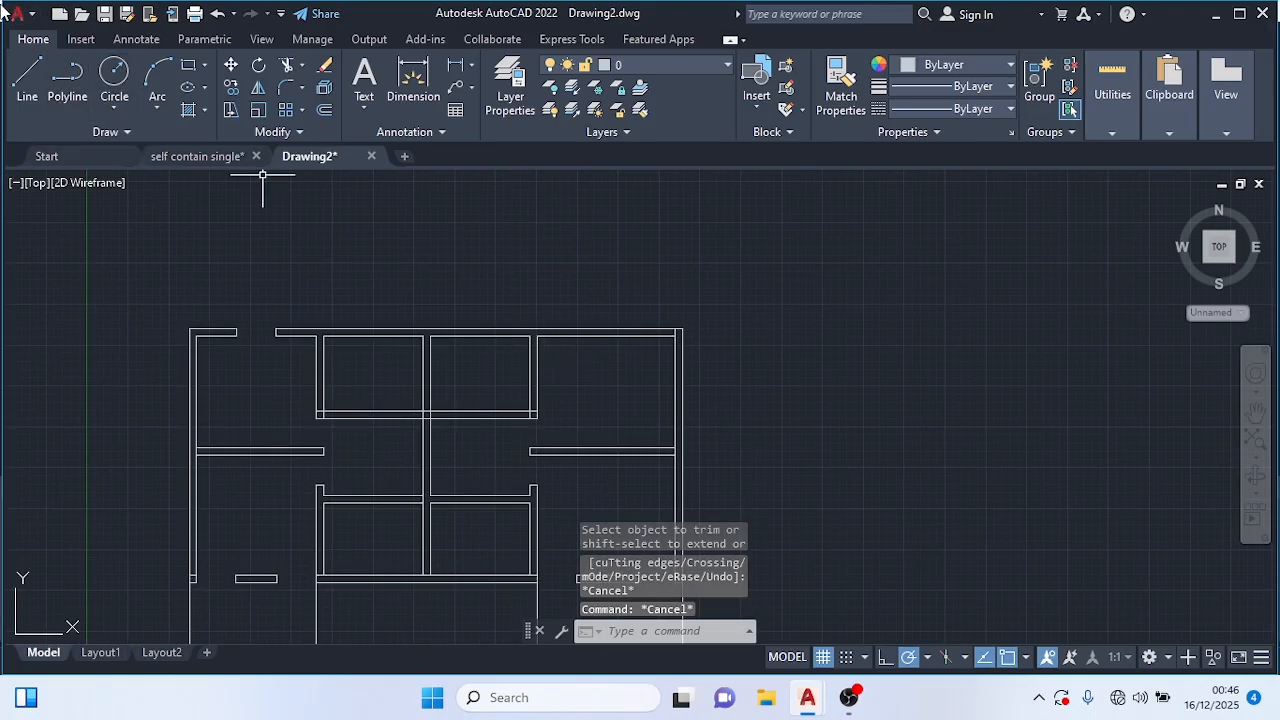
left_click(27, 75)
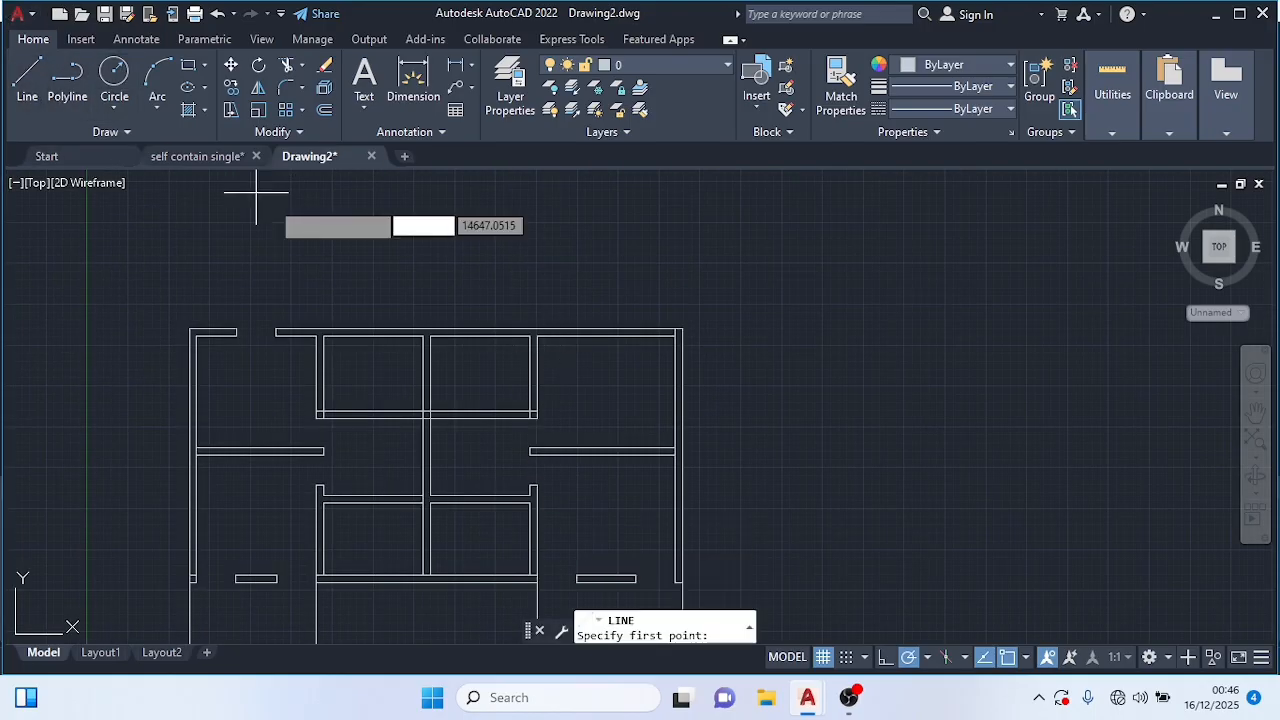
left_click(681, 330)
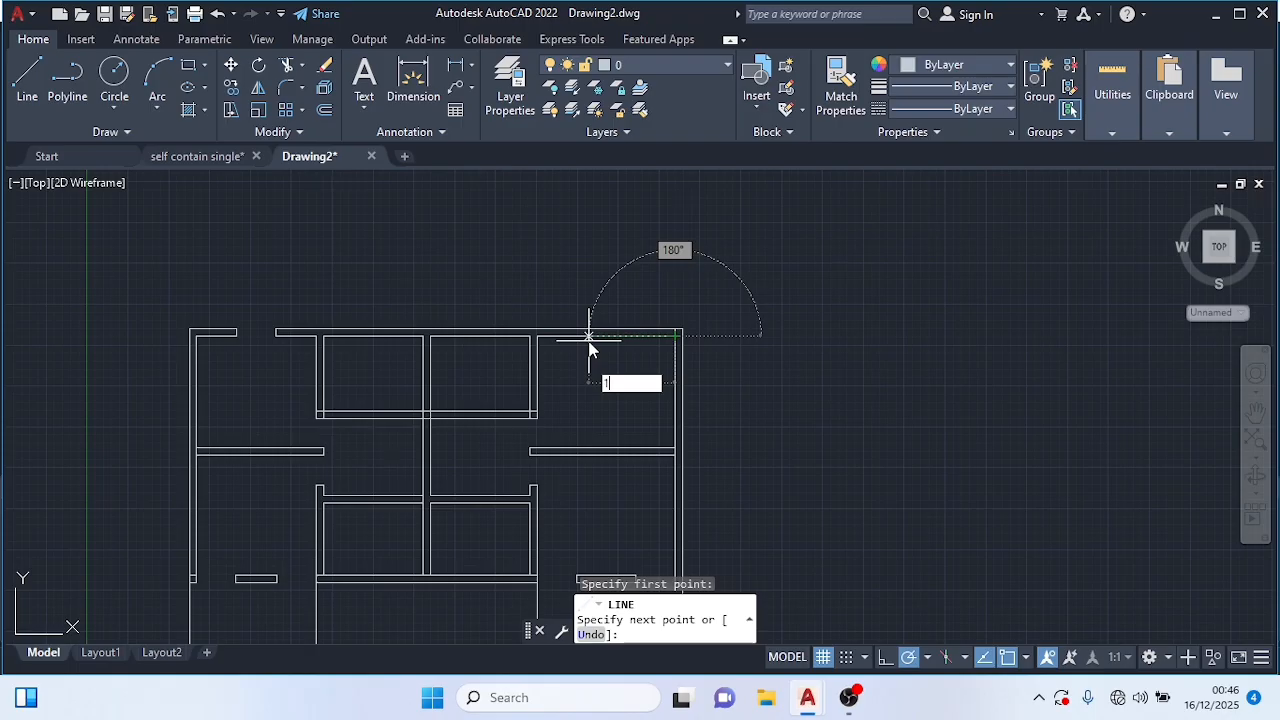
type("1828.8")
key("Return")
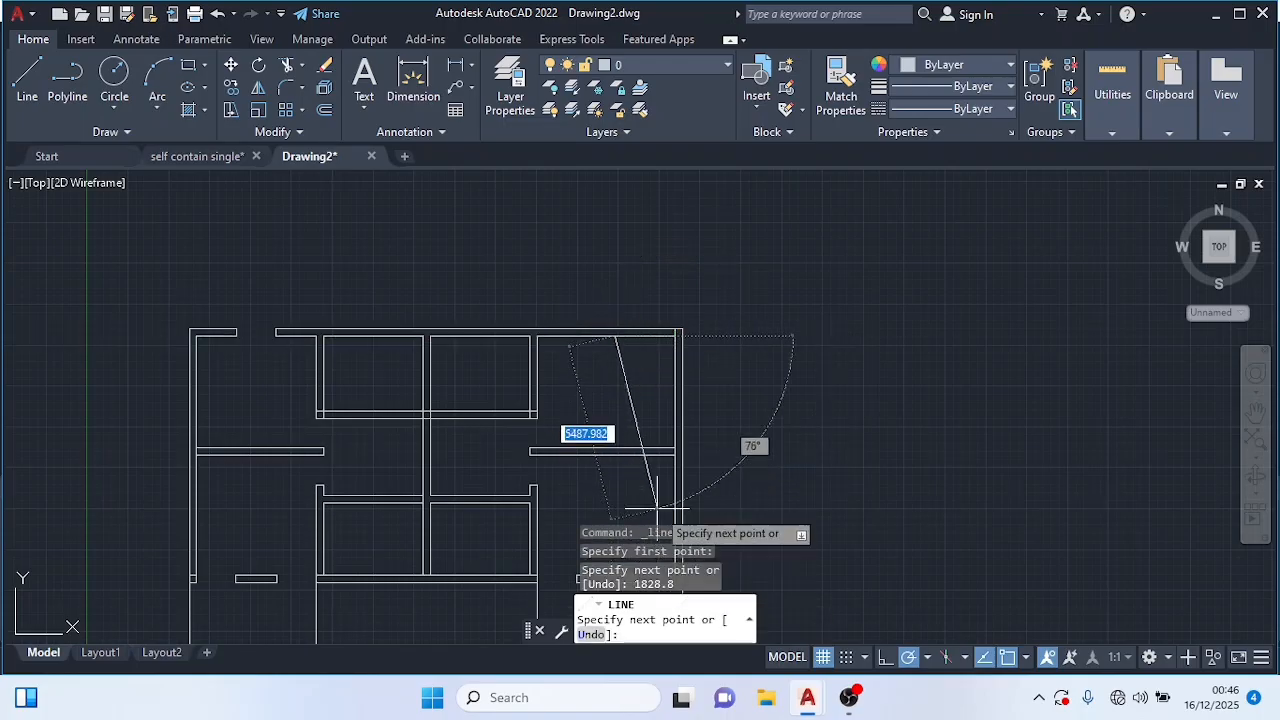
type("225")
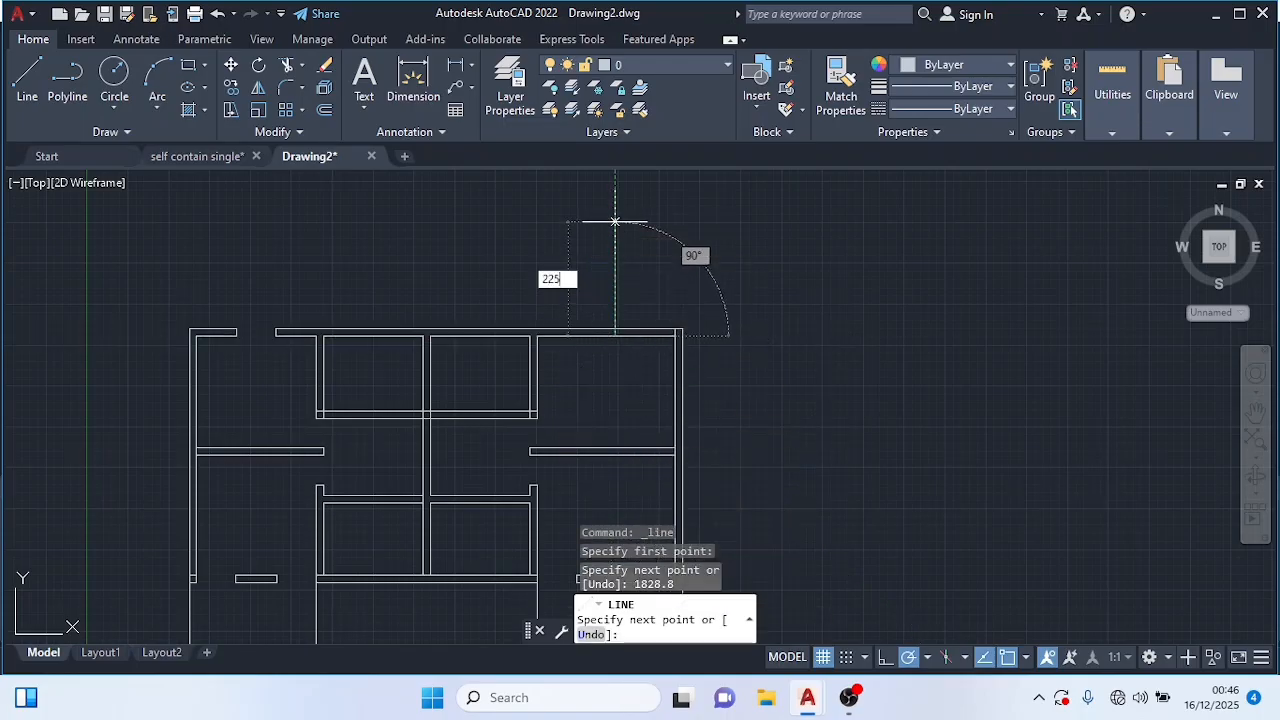
key("Return")
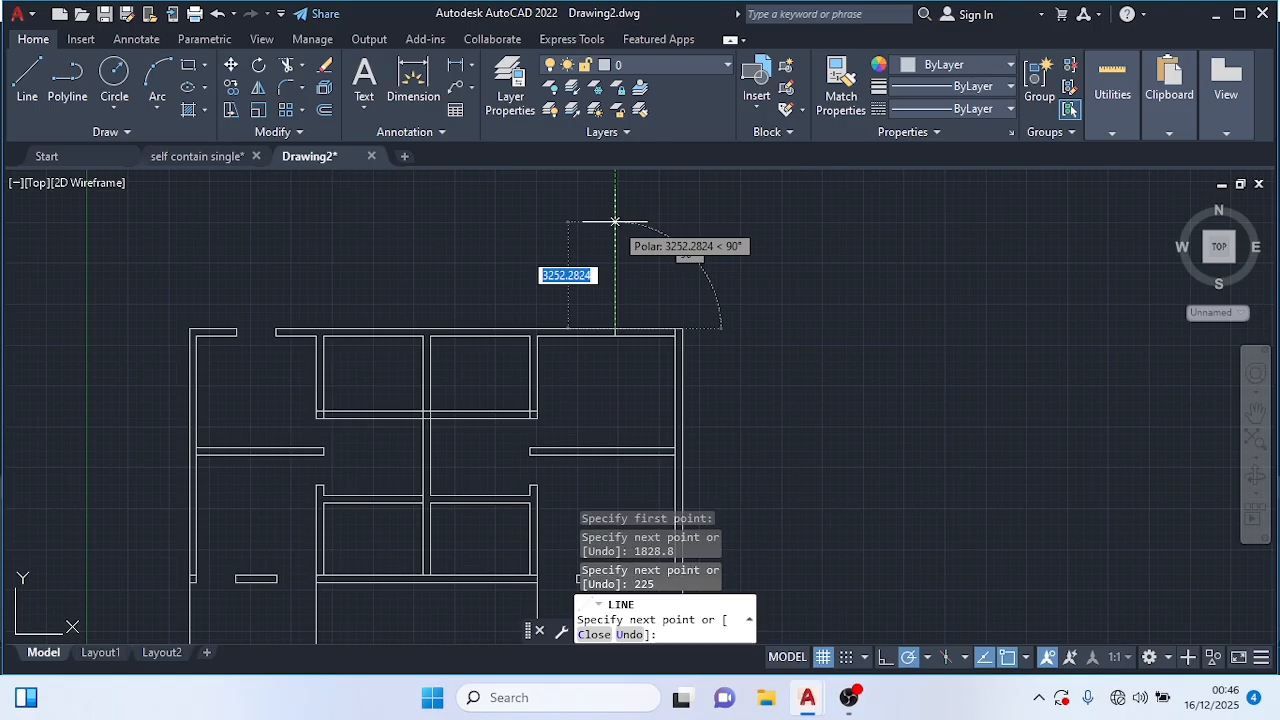
key("Escape")
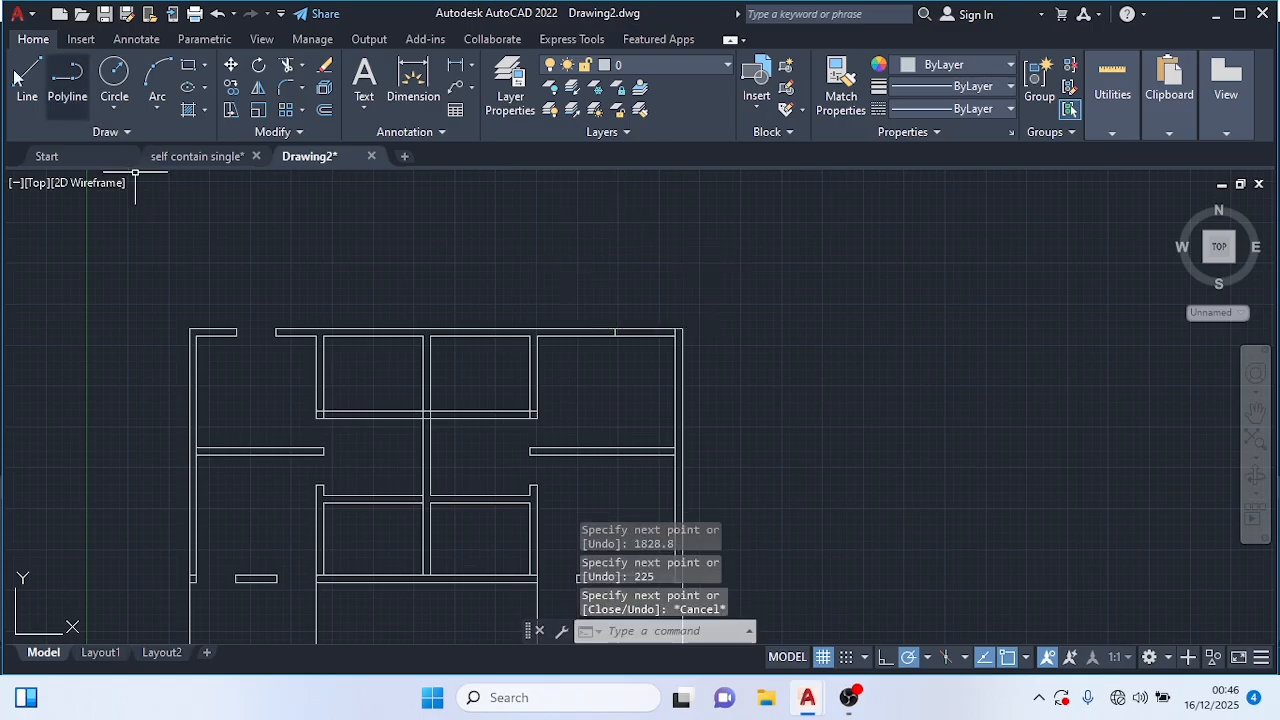
Step: From the inner end of the top-right room's centre mark, draw a line 600 to the right, continuing 225 up across the wall
left_click(28, 68)
scroll(622, 367, "up", 6)
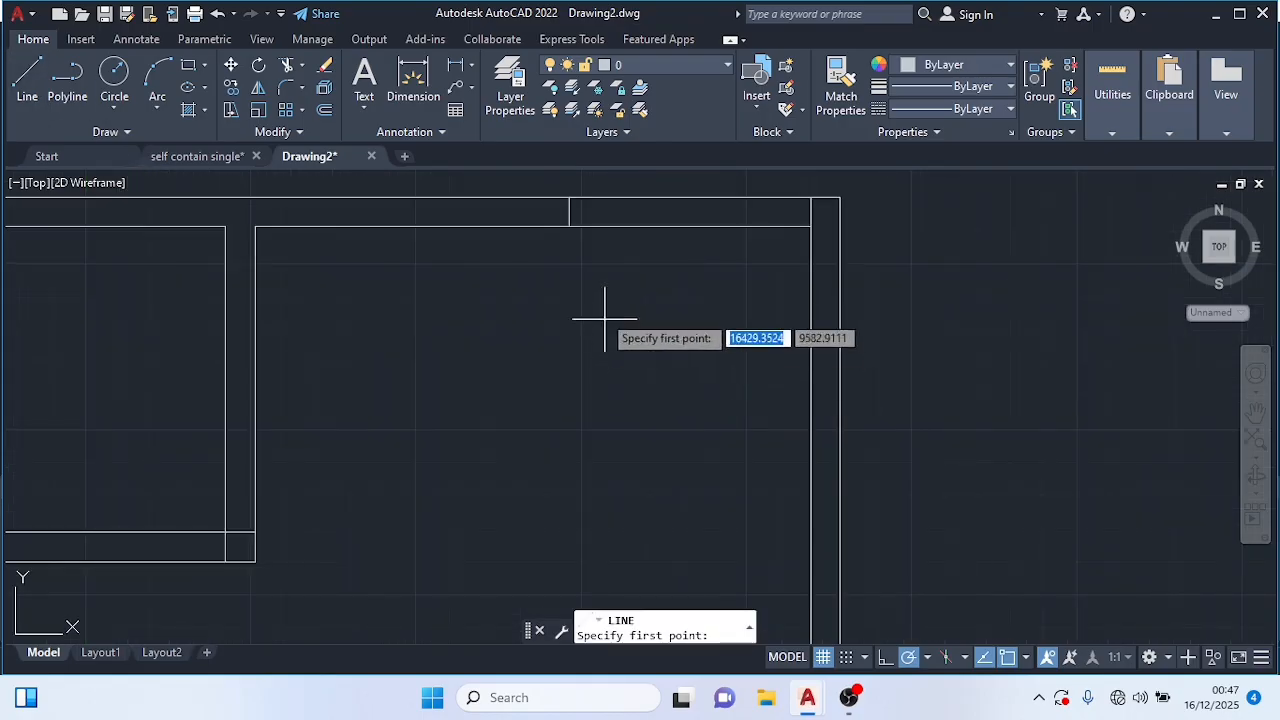
left_click(570, 227)
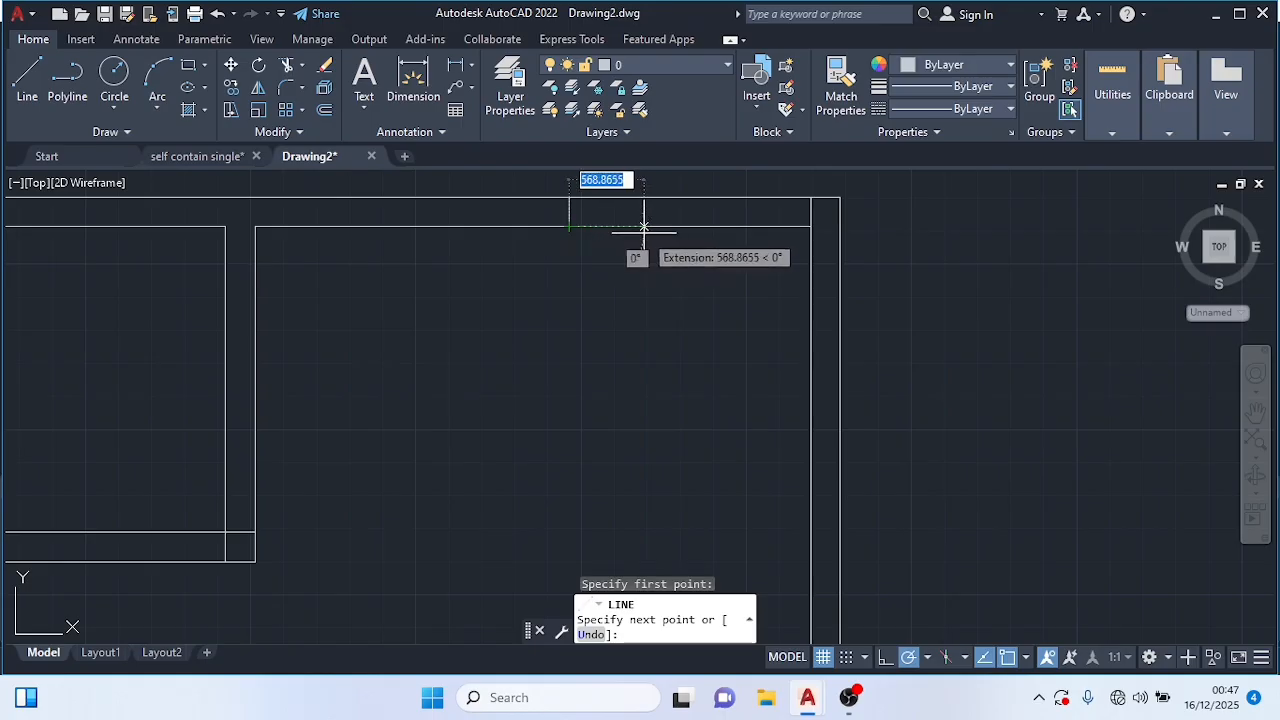
type("600")
key("Return")
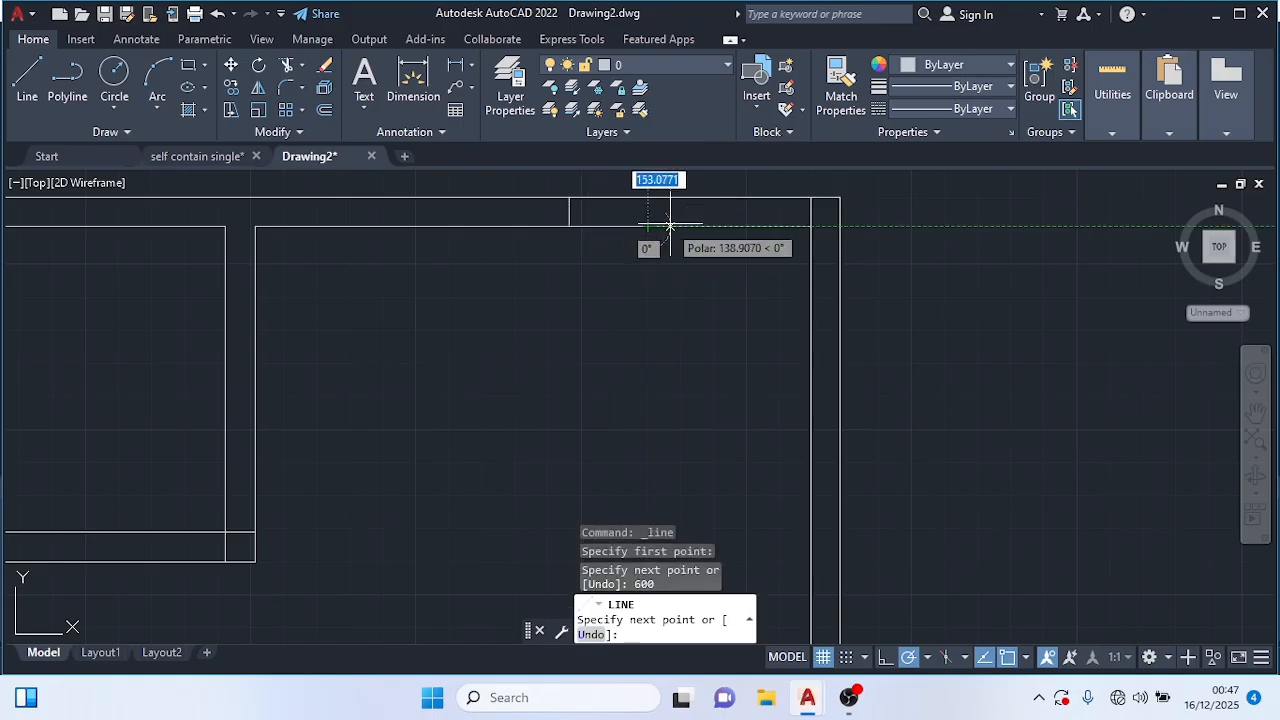
scroll(657, 240, "down", 3)
scroll(657, 243, "down", 3)
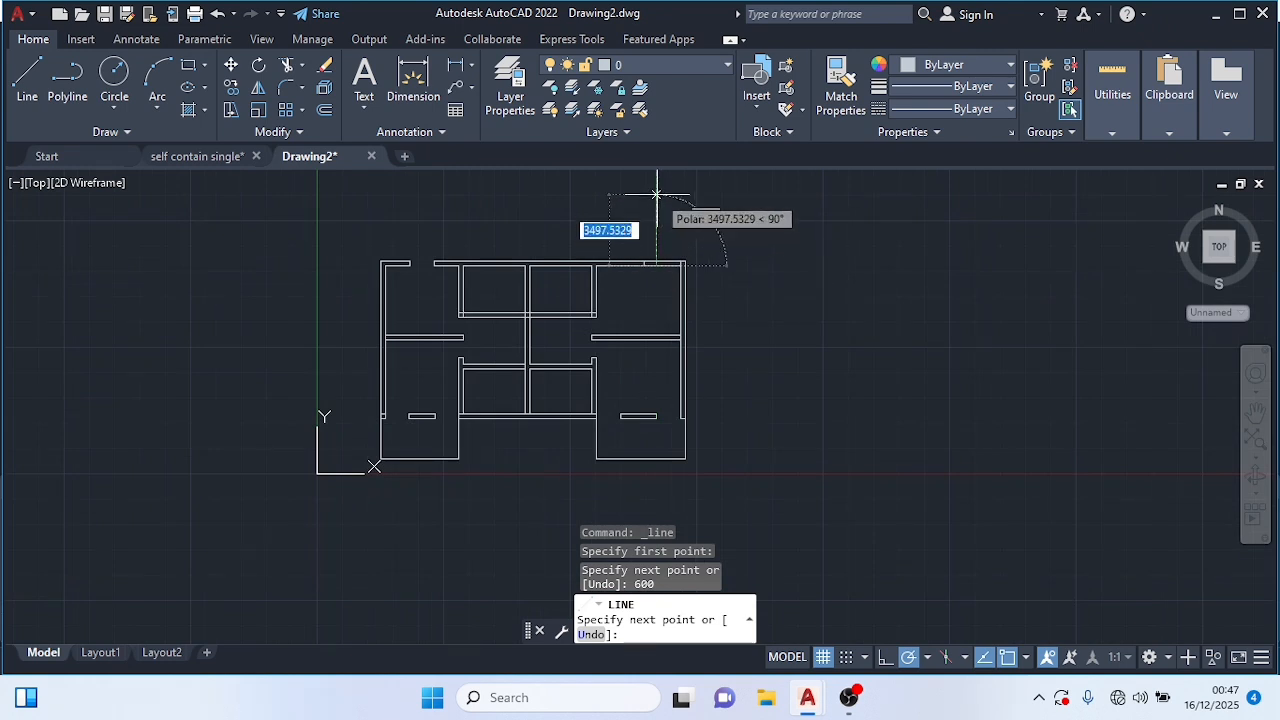
type("22")
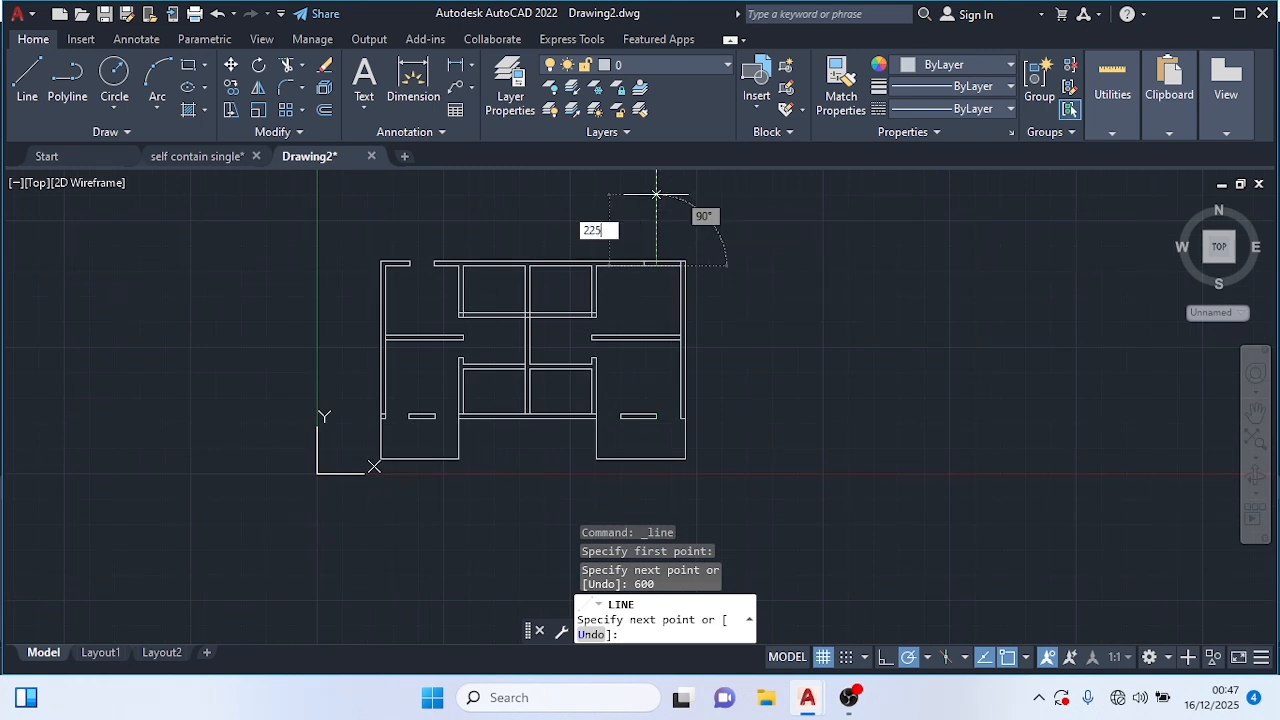
type("5")
key("Return")
scroll(662, 190, "up", 4)
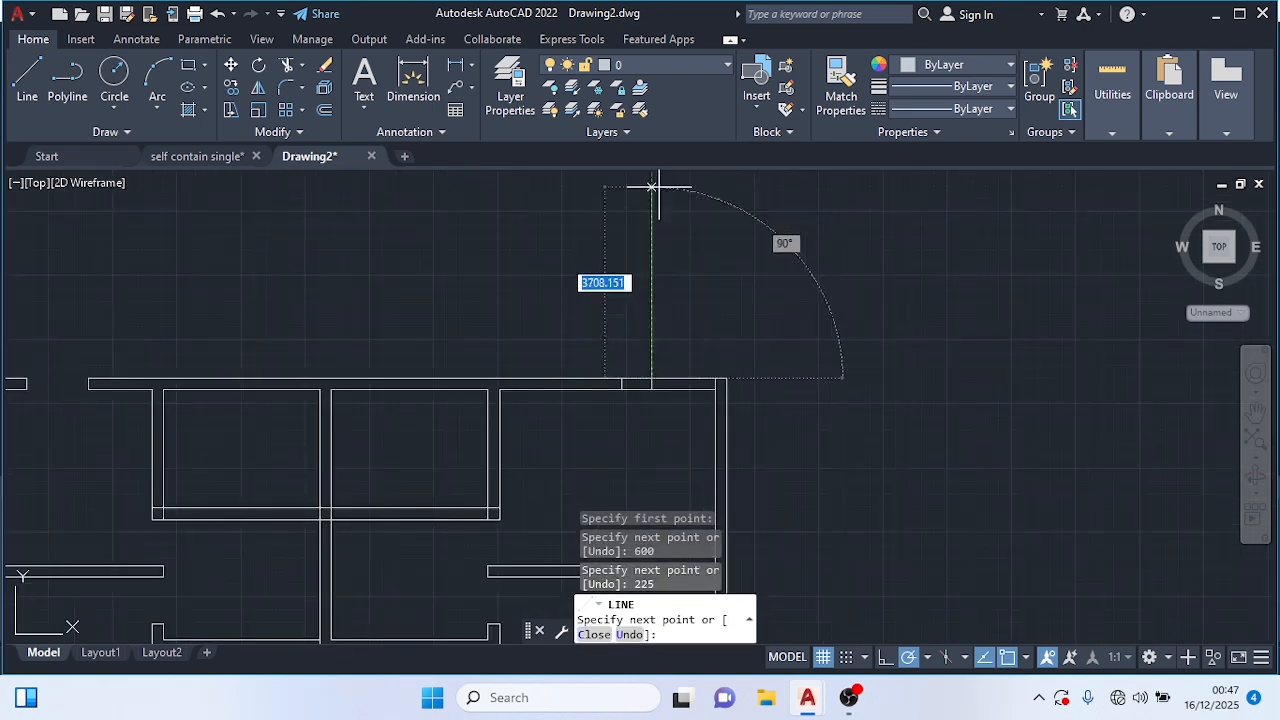
key("Escape")
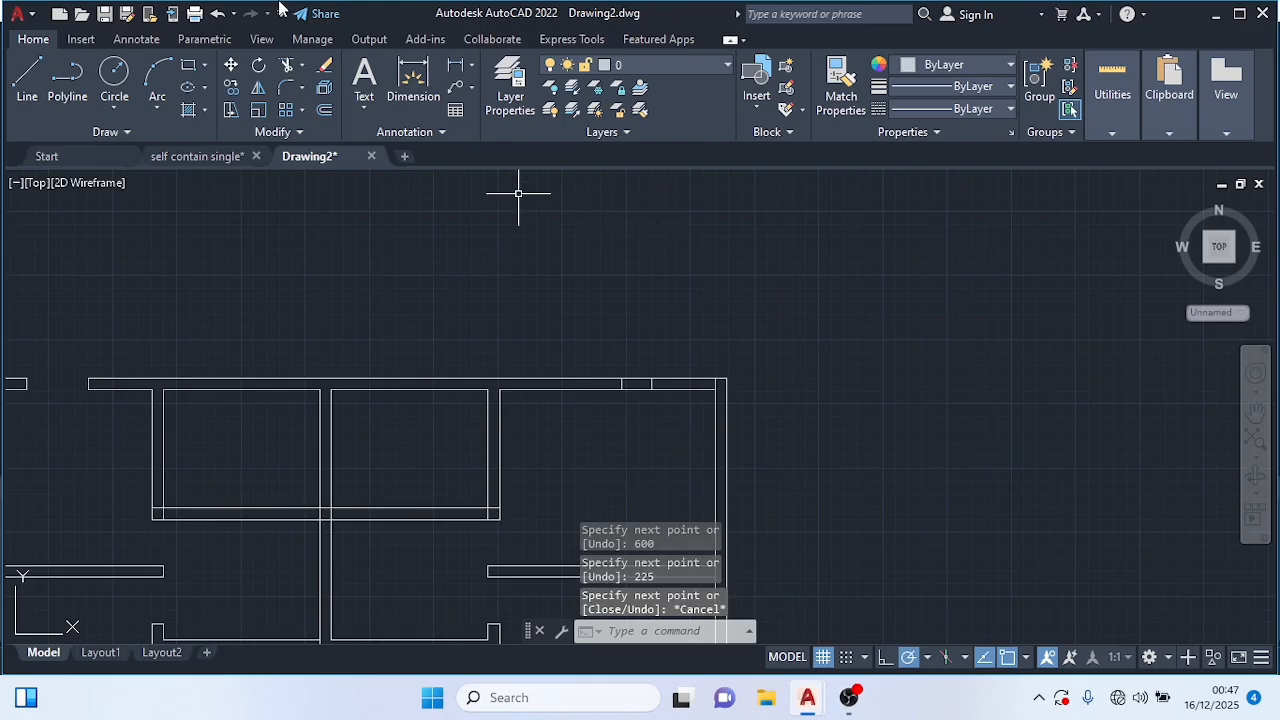
Step: From the inner end of the top-right room's centre mark, draw a line 600 to the left, continuing 225 up across the wall
left_click(14, 80)
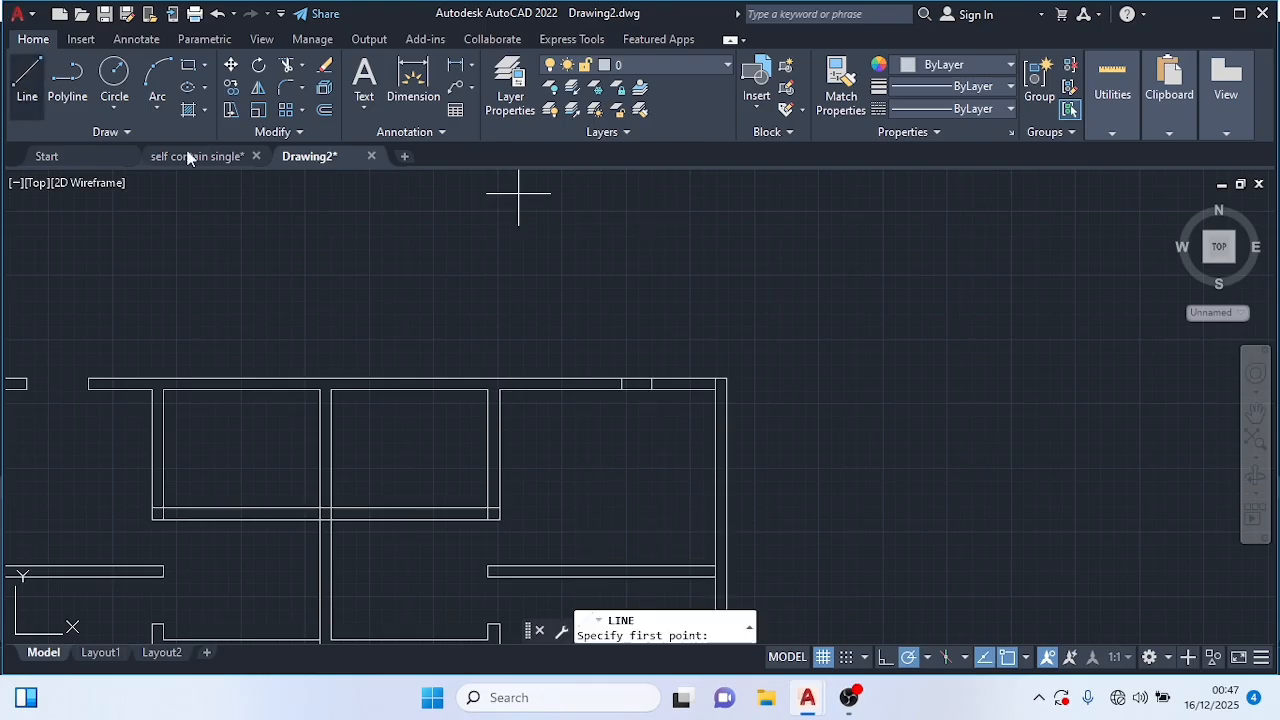
scroll(605, 375, "up", 3)
left_click(607, 407)
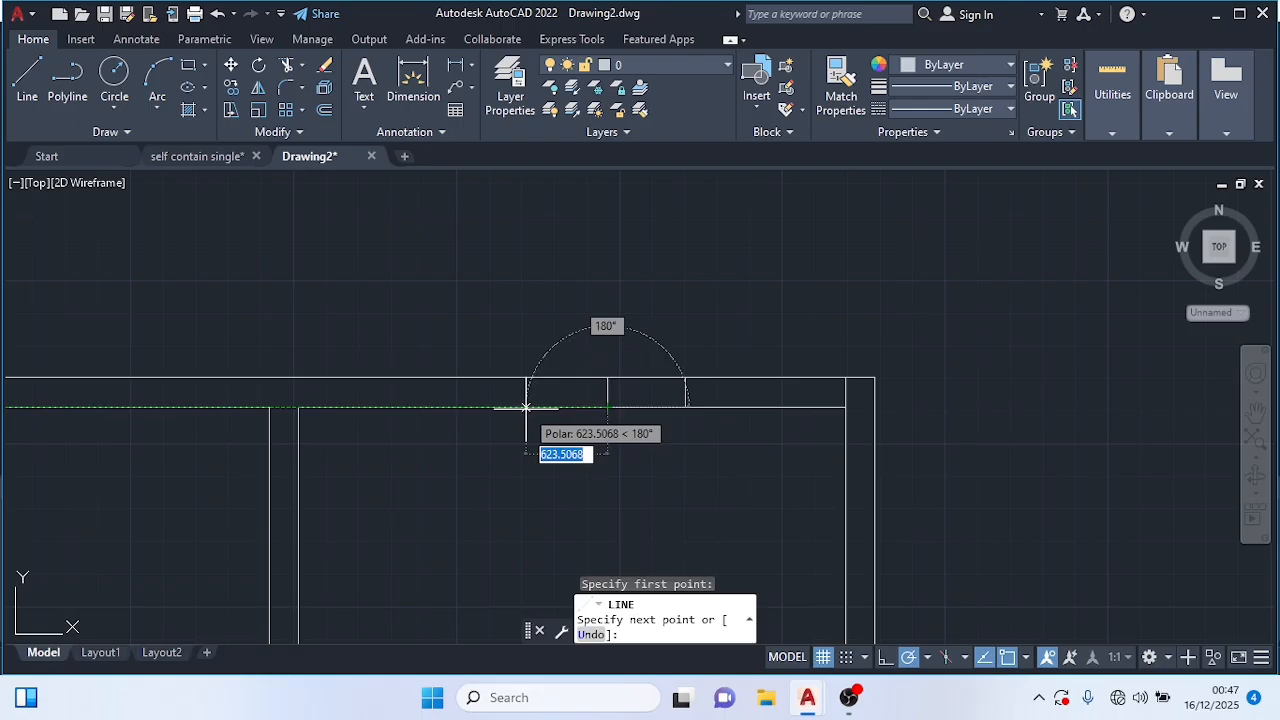
type("600")
key("Return")
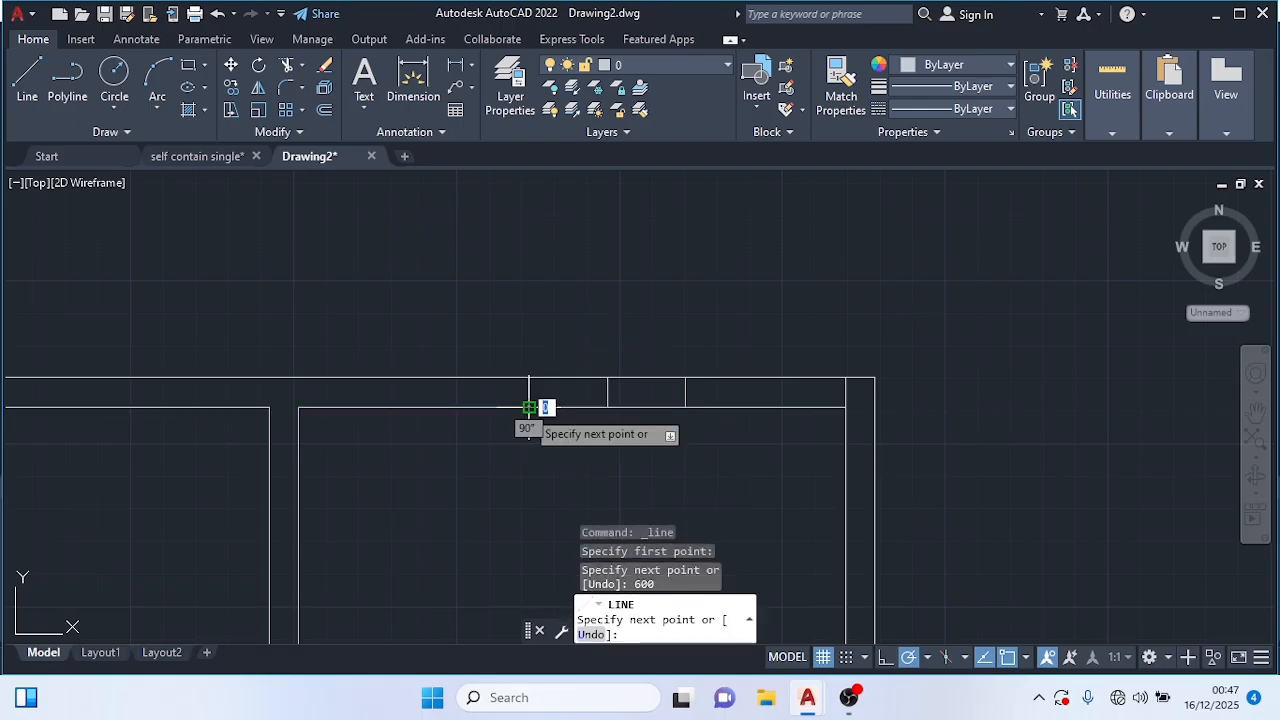
type("22")
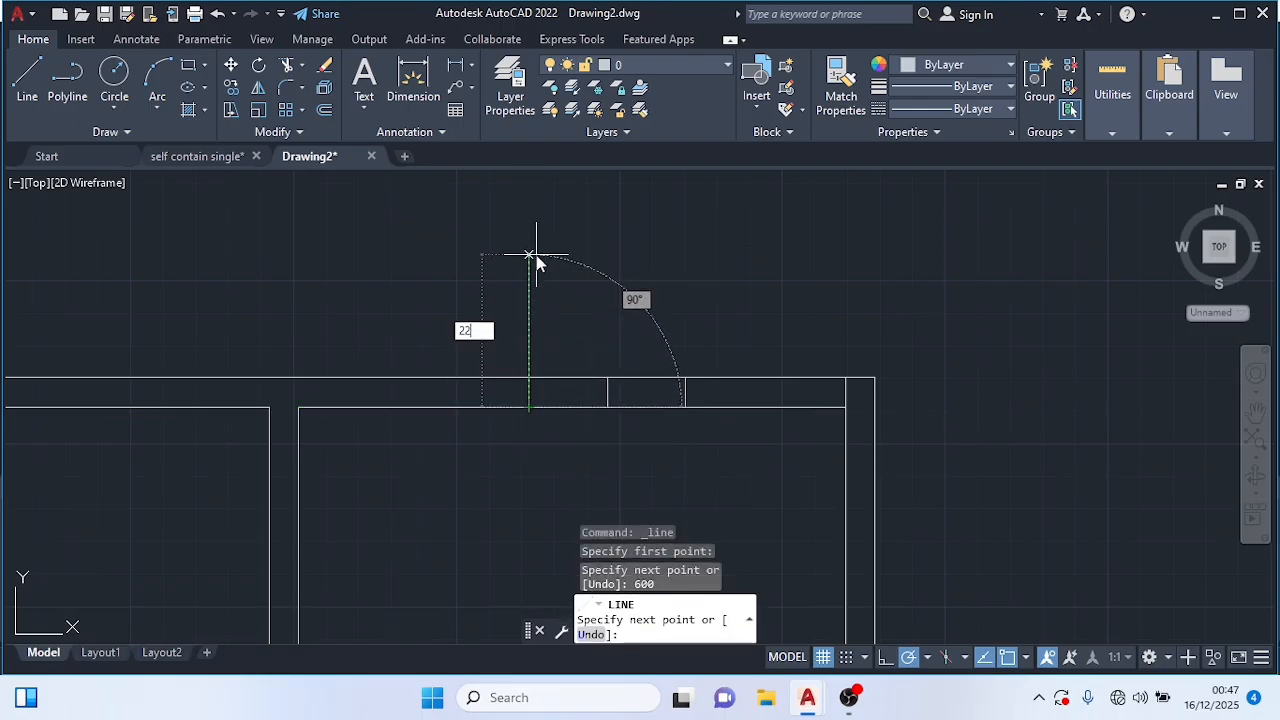
key("Return")
key("Escape")
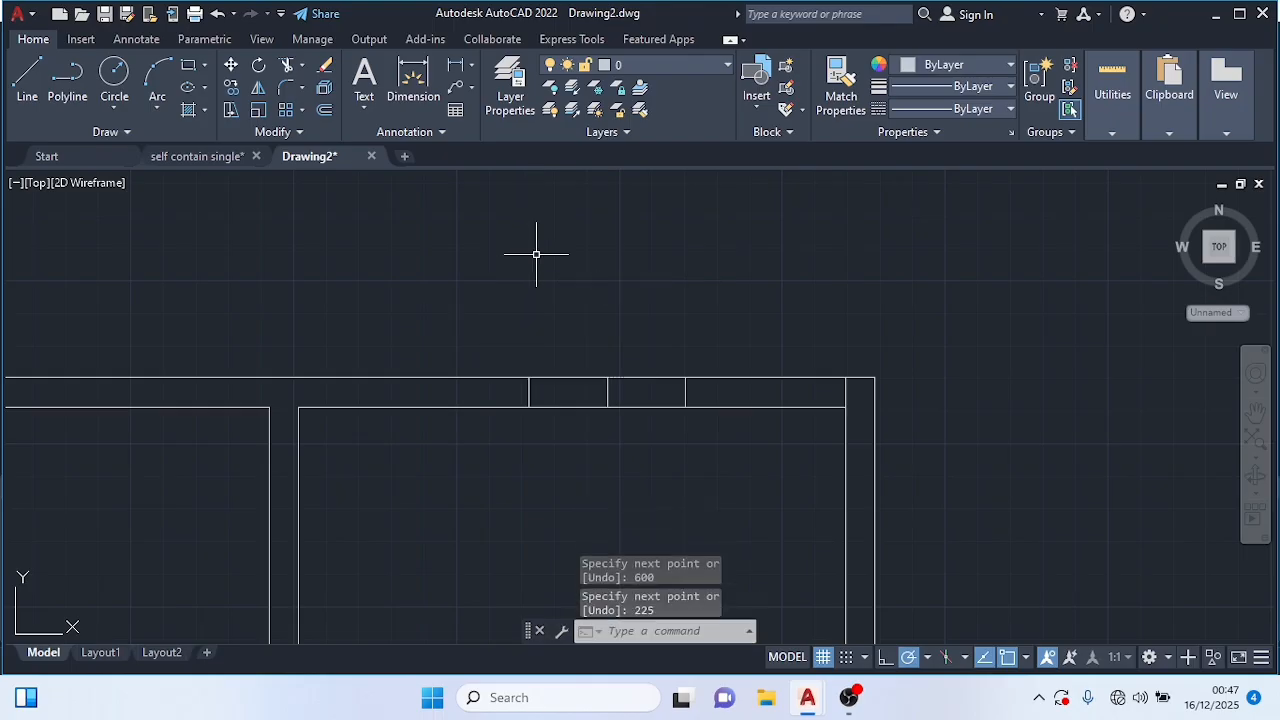
Step: Trim away the centre mark and both wall lines between the jambs to open the window gap in the top-right room's upper wall
type("tr")
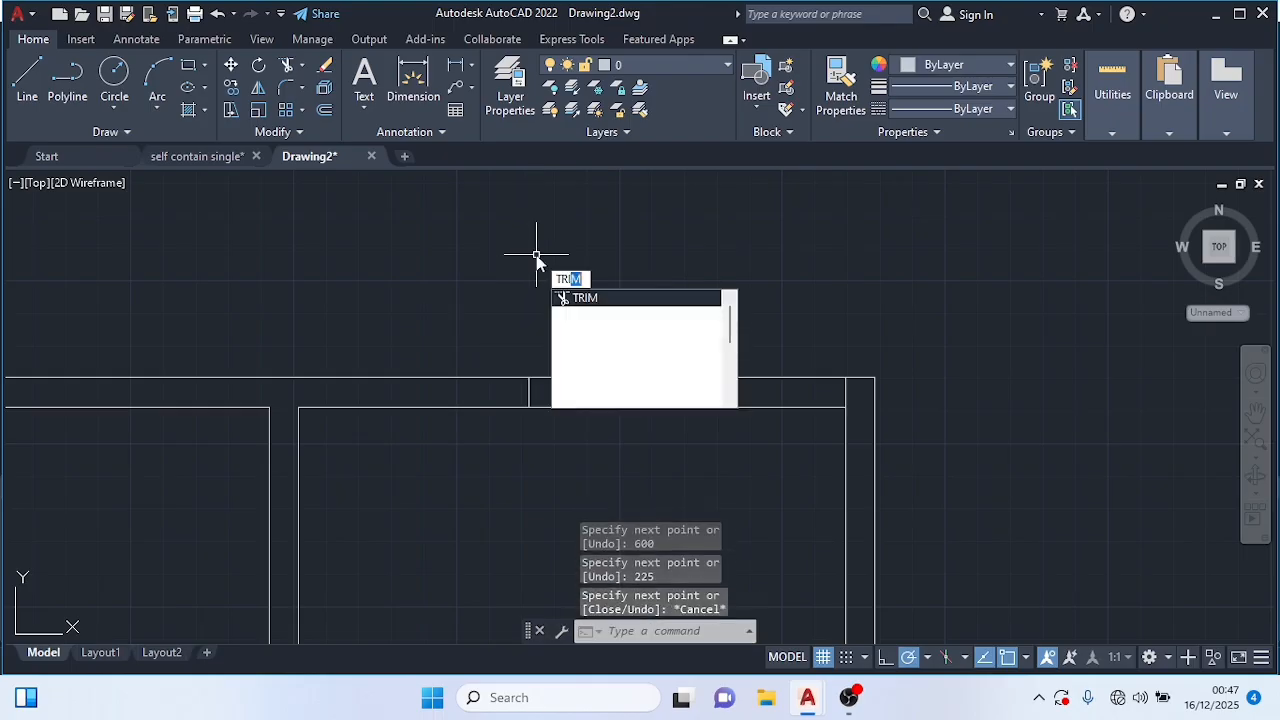
type("i")
key("Return")
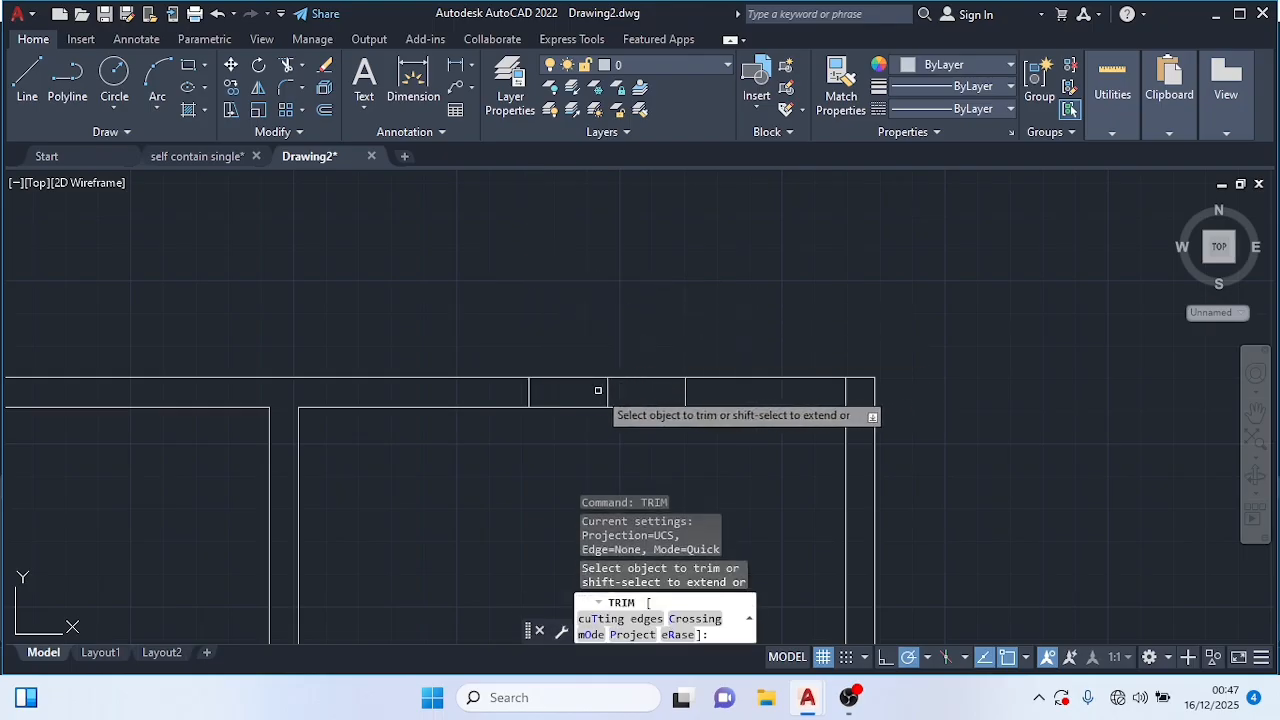
left_click_drag(596, 389, 620, 391)
left_click_drag(606, 328, 607, 424)
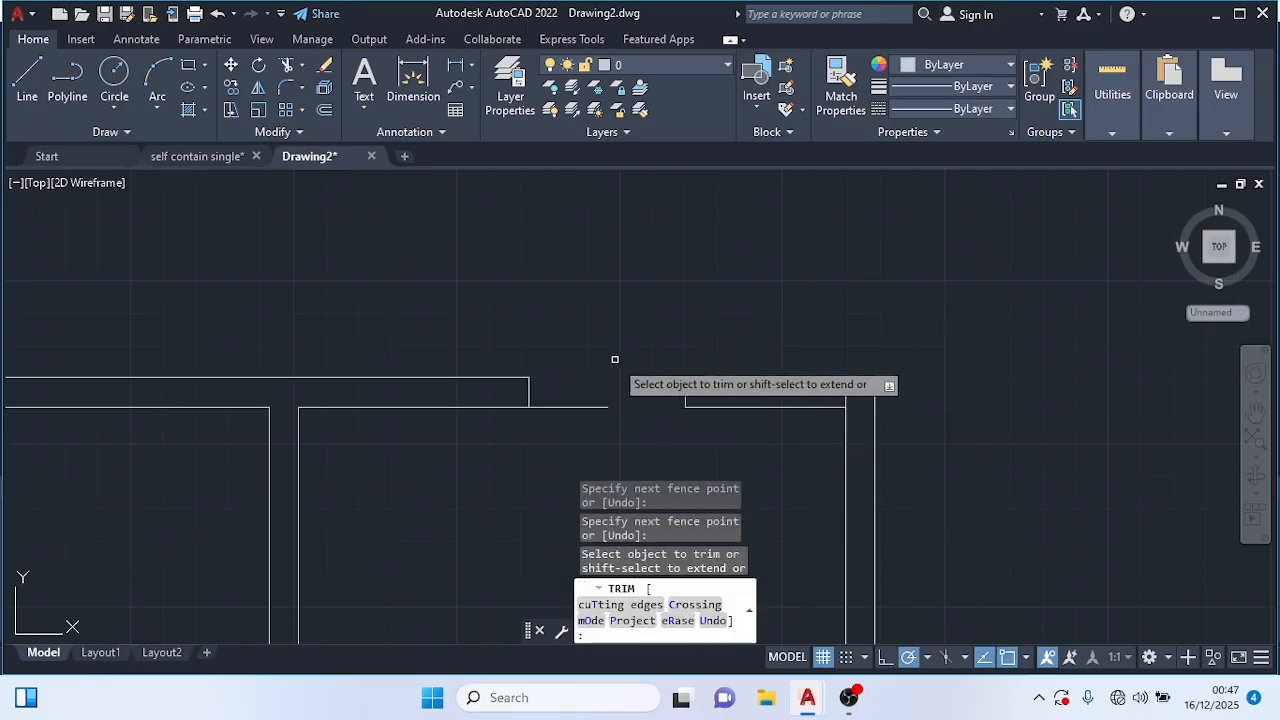
key("Escape")
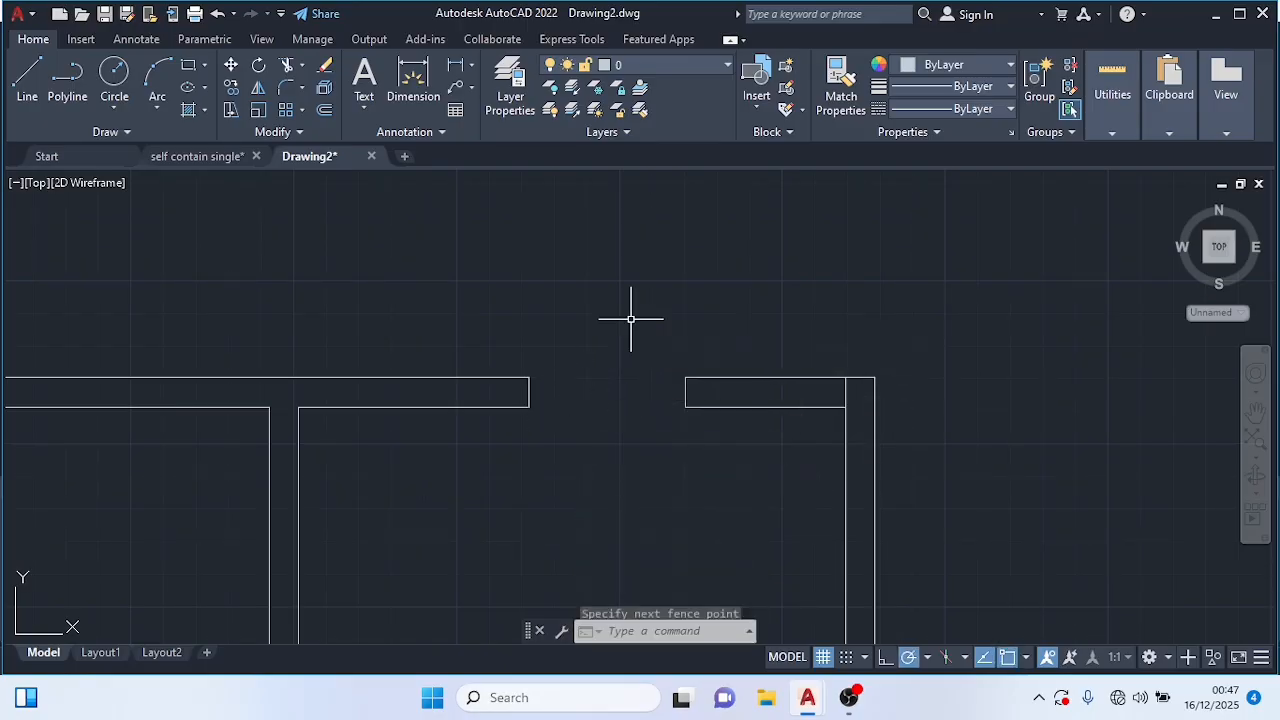
Step: From the right partition's lower corner at the right outer wall, draw a line 1828.8 down, continuing about 16455 left past the left outer wall
scroll(630, 314, "down", 5)
scroll(627, 302, "up", 2)
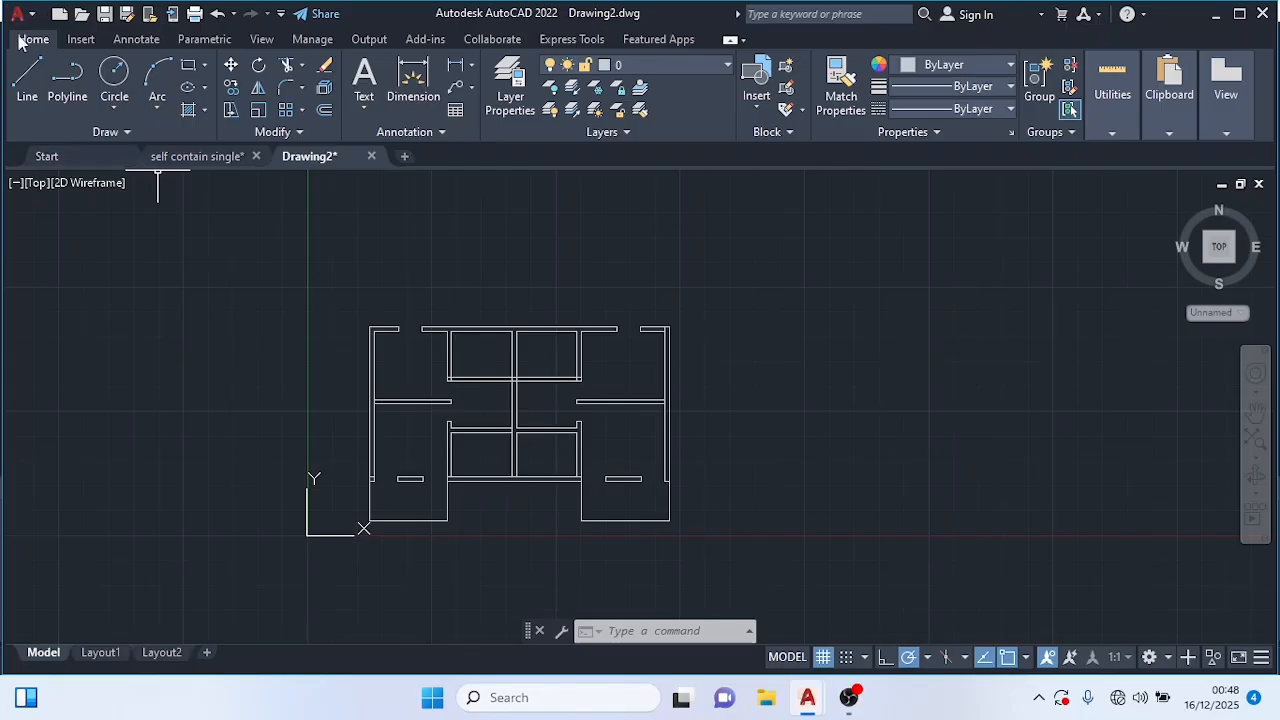
left_click(30, 66)
scroll(610, 424, "up", 4)
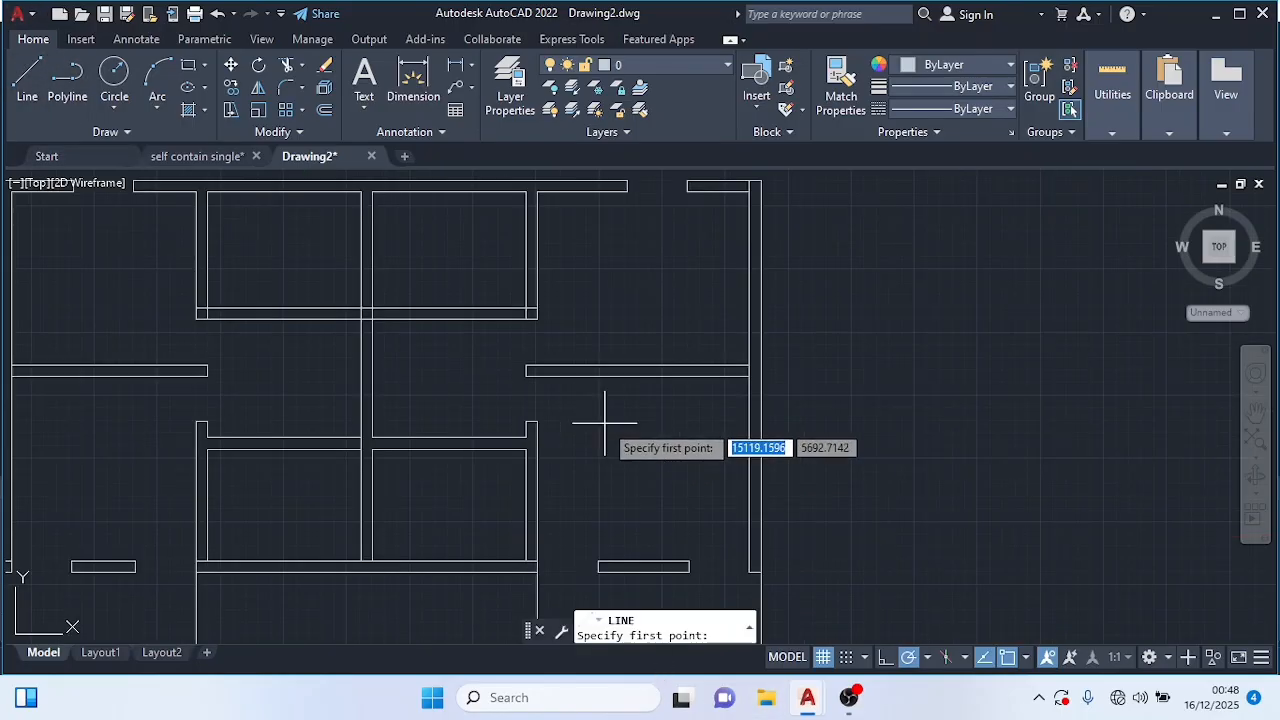
left_click(749, 371)
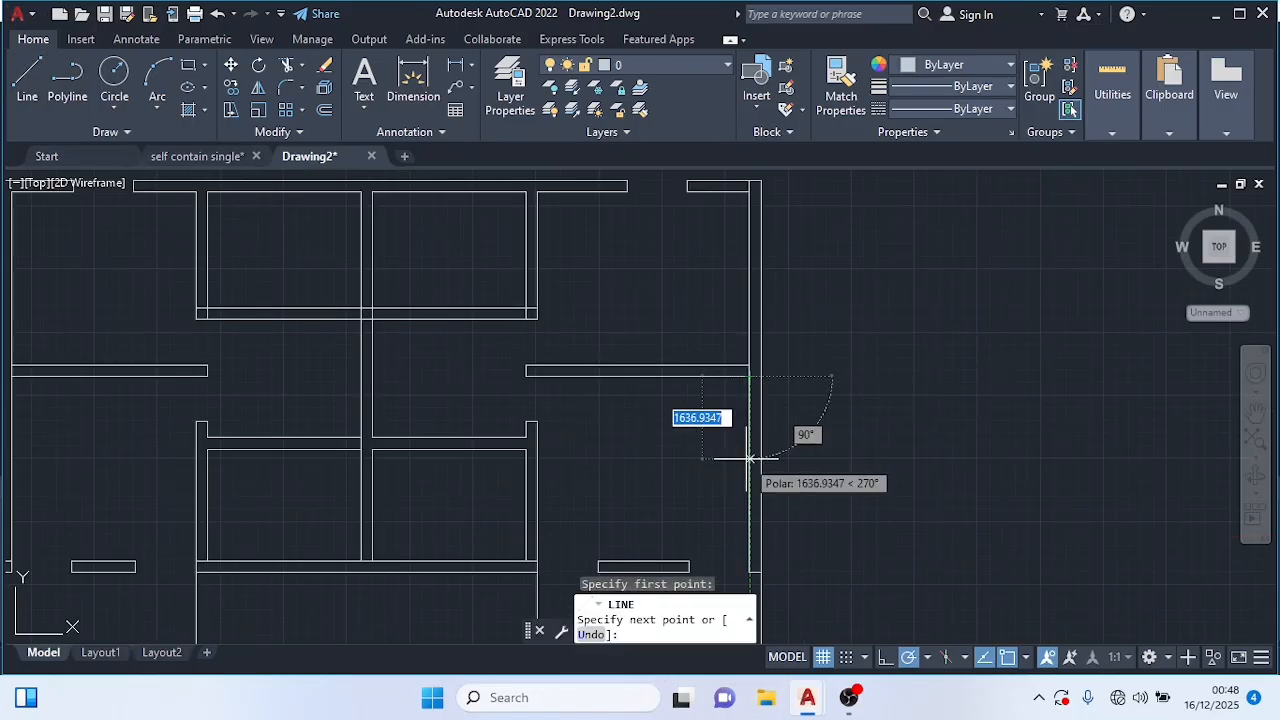
type("182")
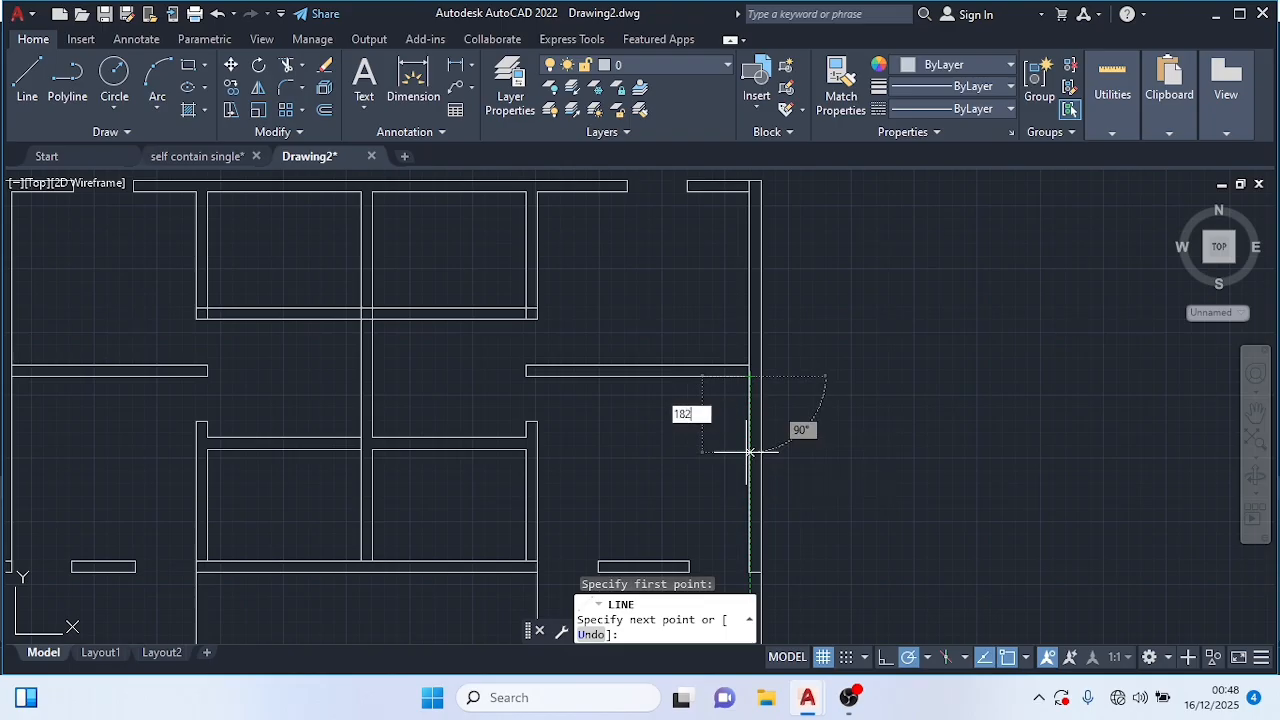
type("8.8")
key("Return")
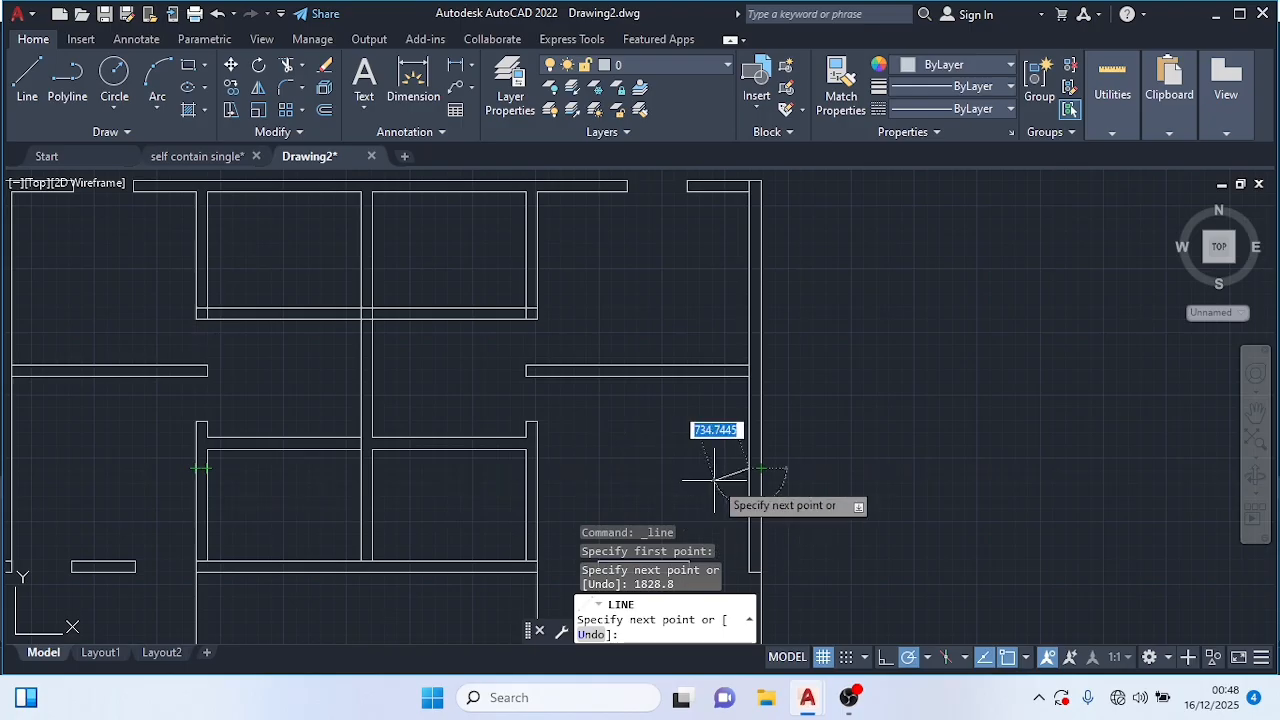
scroll(101, 470, "down", 5)
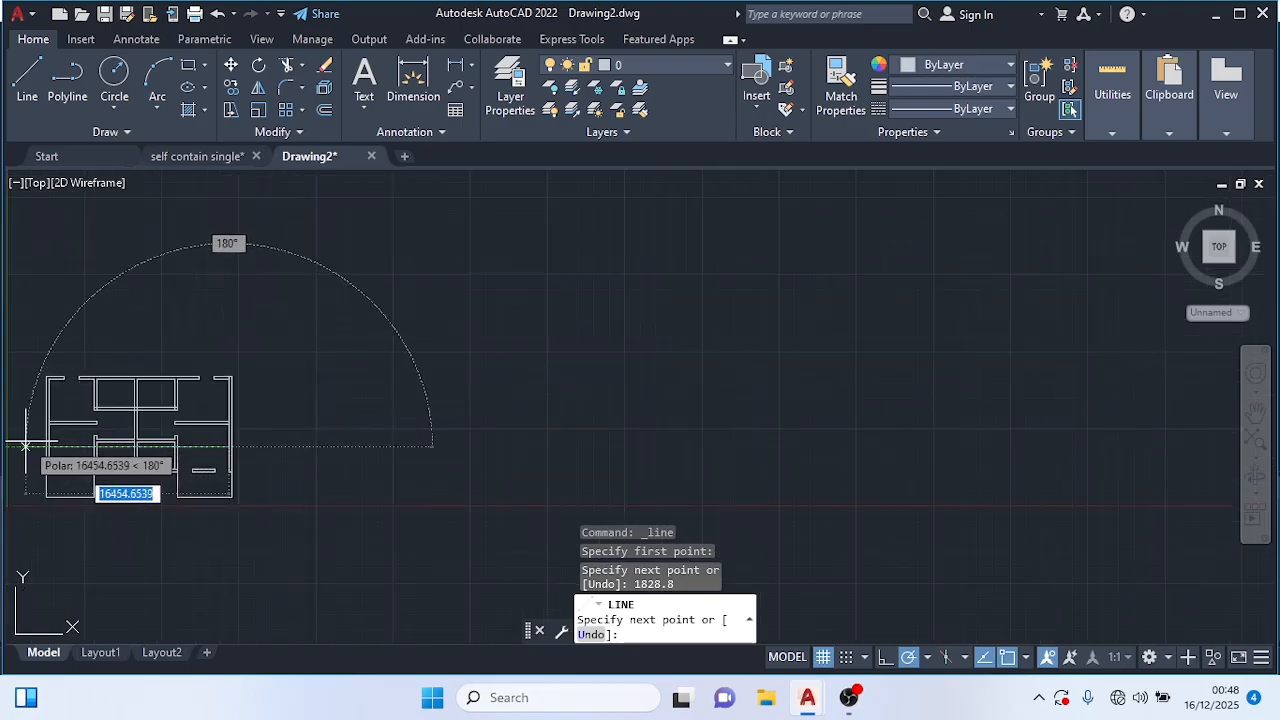
left_click(26, 444)
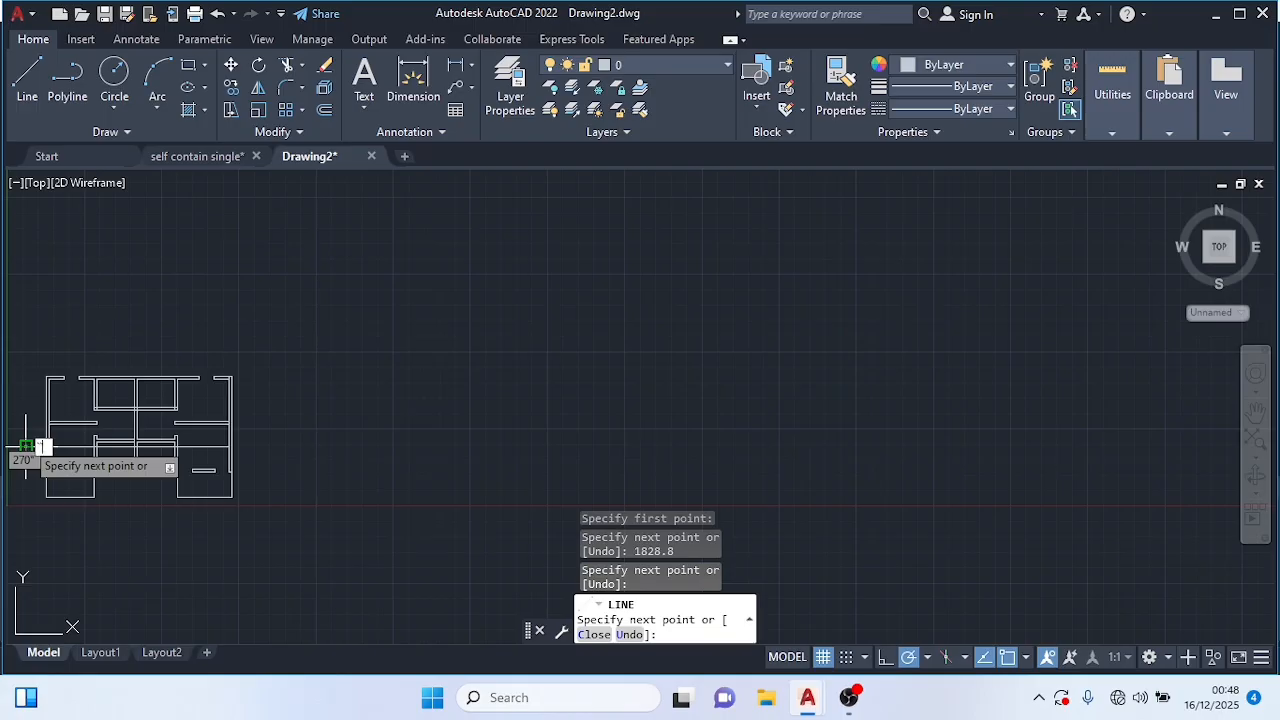
key("Escape")
Step: From the horizontal centre line's right end, draw a line 600 up, continuing left across the plan past the left outer wall
middle_click_drag(42, 434, 508, 466)
scroll(494, 430, "up", 6)
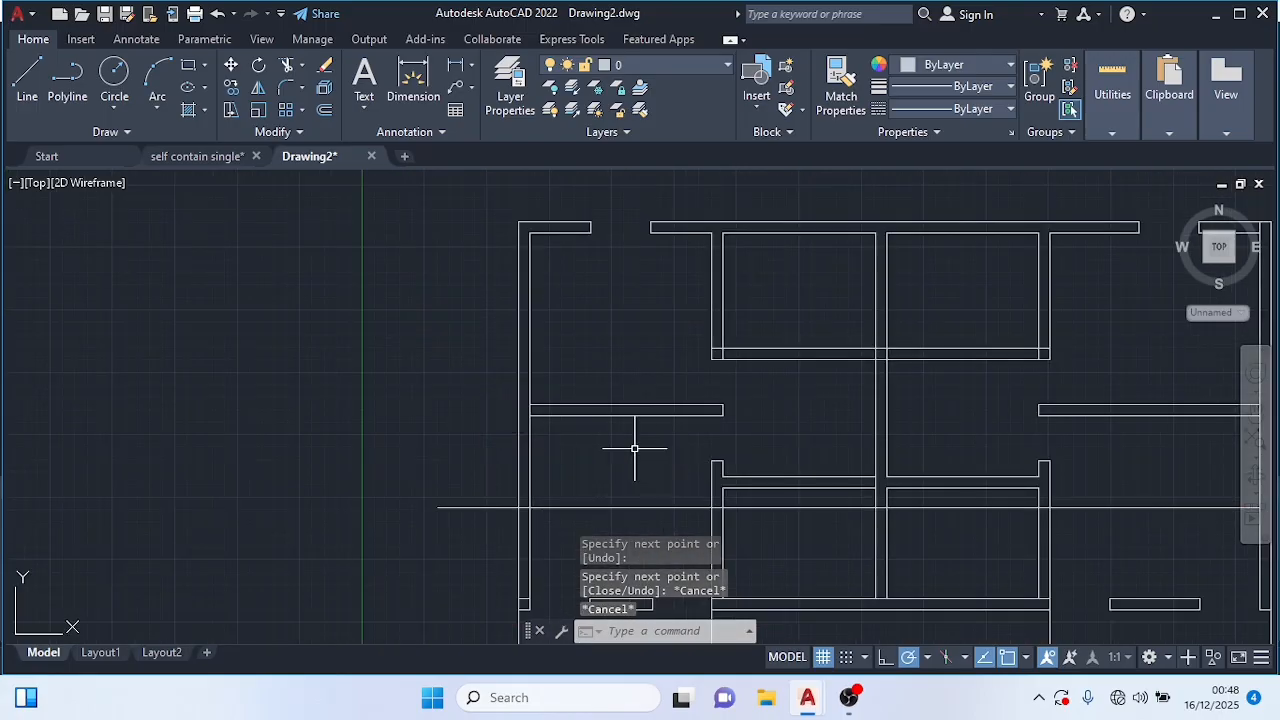
middle_click_drag(634, 448, 557, 369)
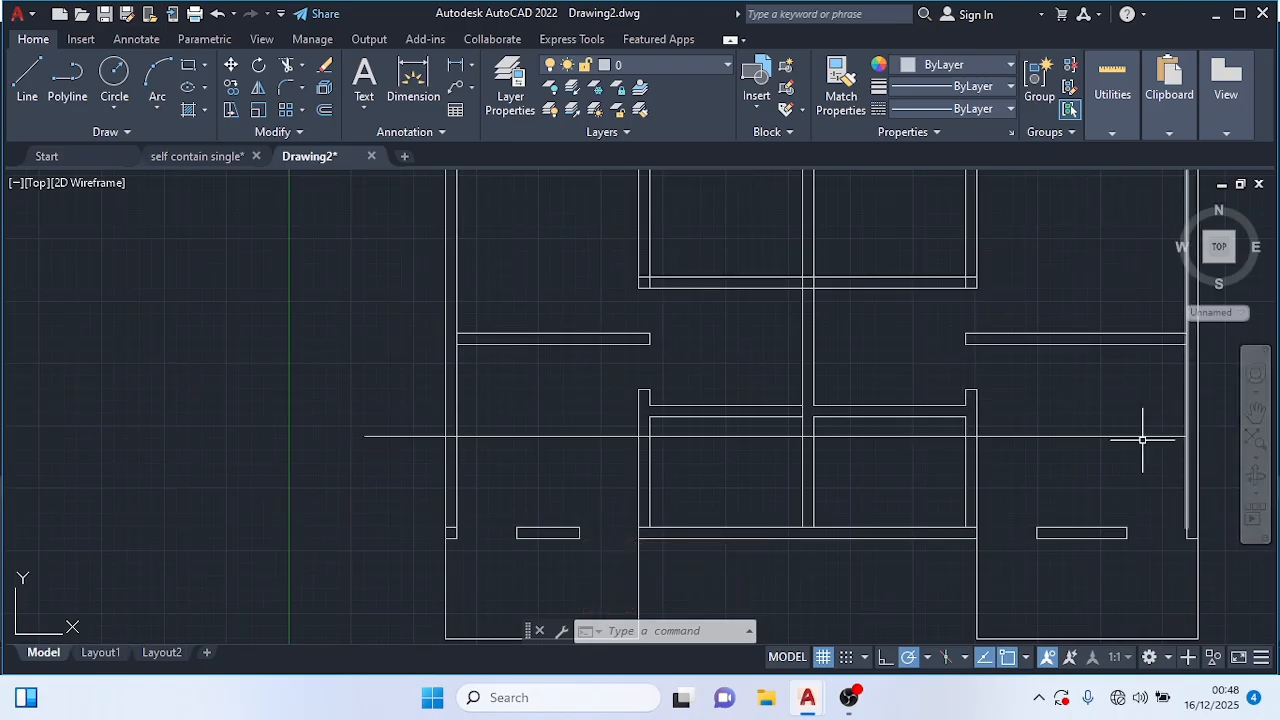
key("Escape")
key("Escape")
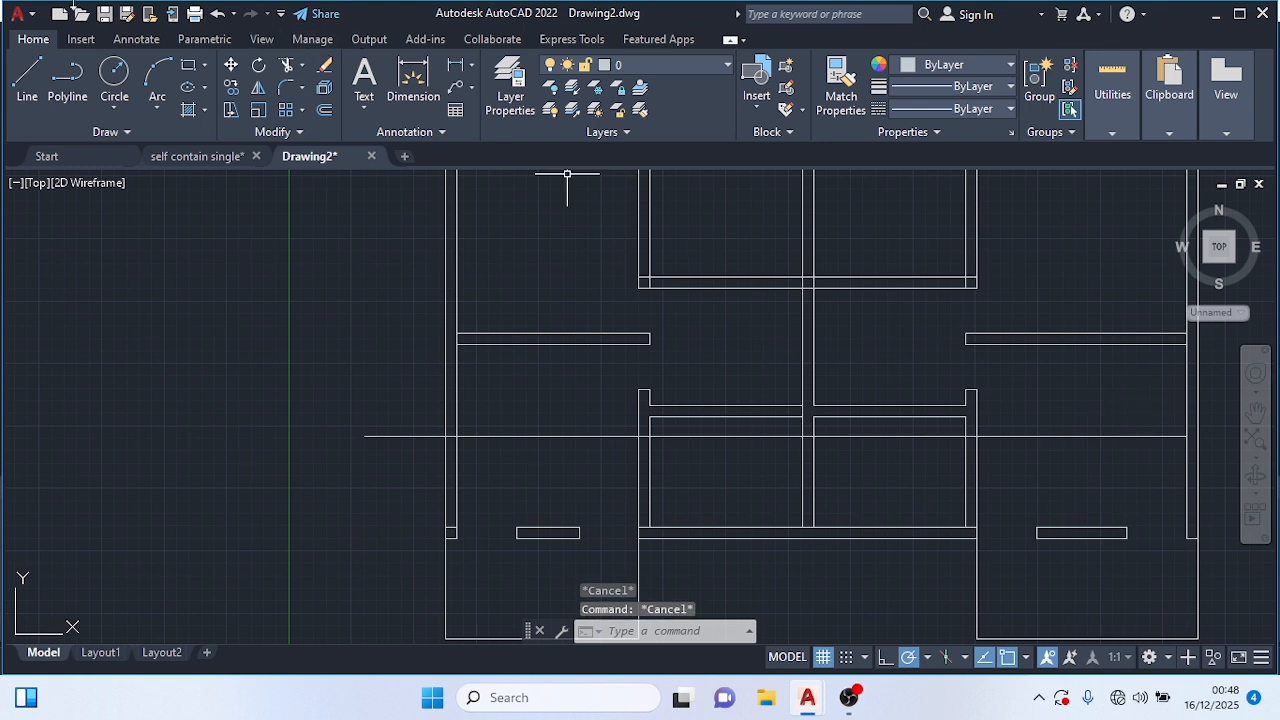
left_click(33, 62)
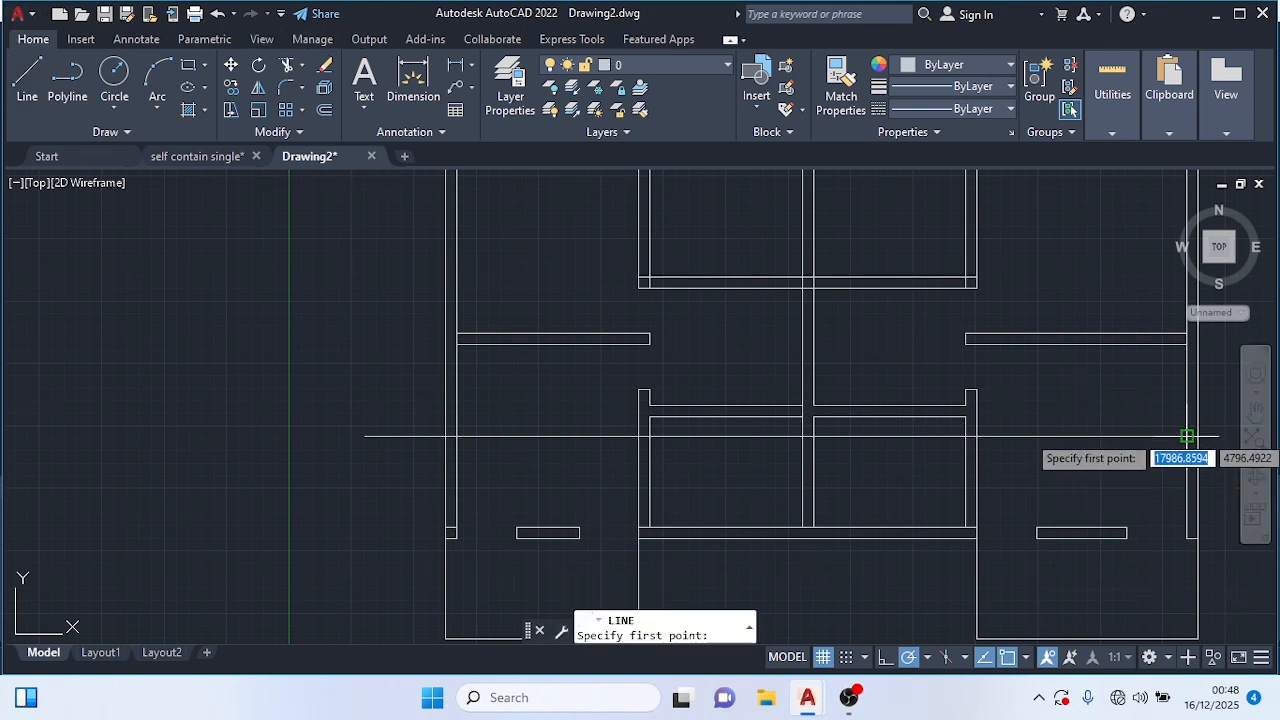
left_click(1187, 436)
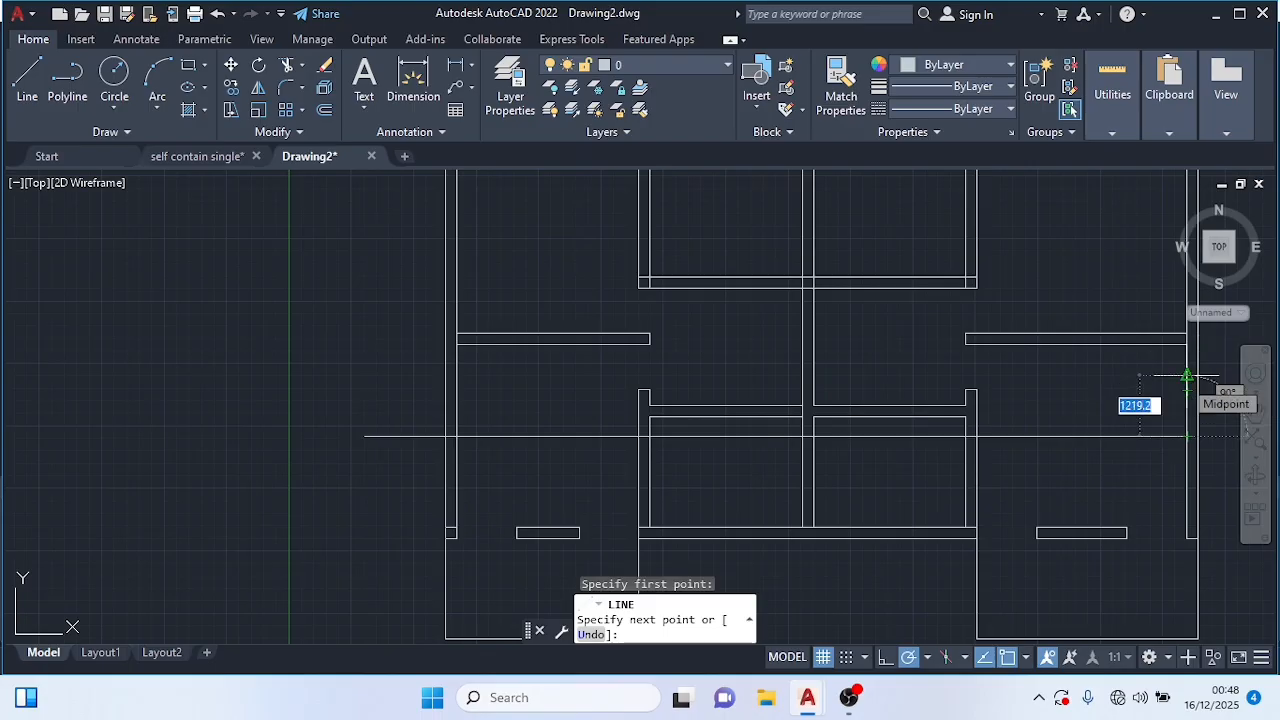
type("60")
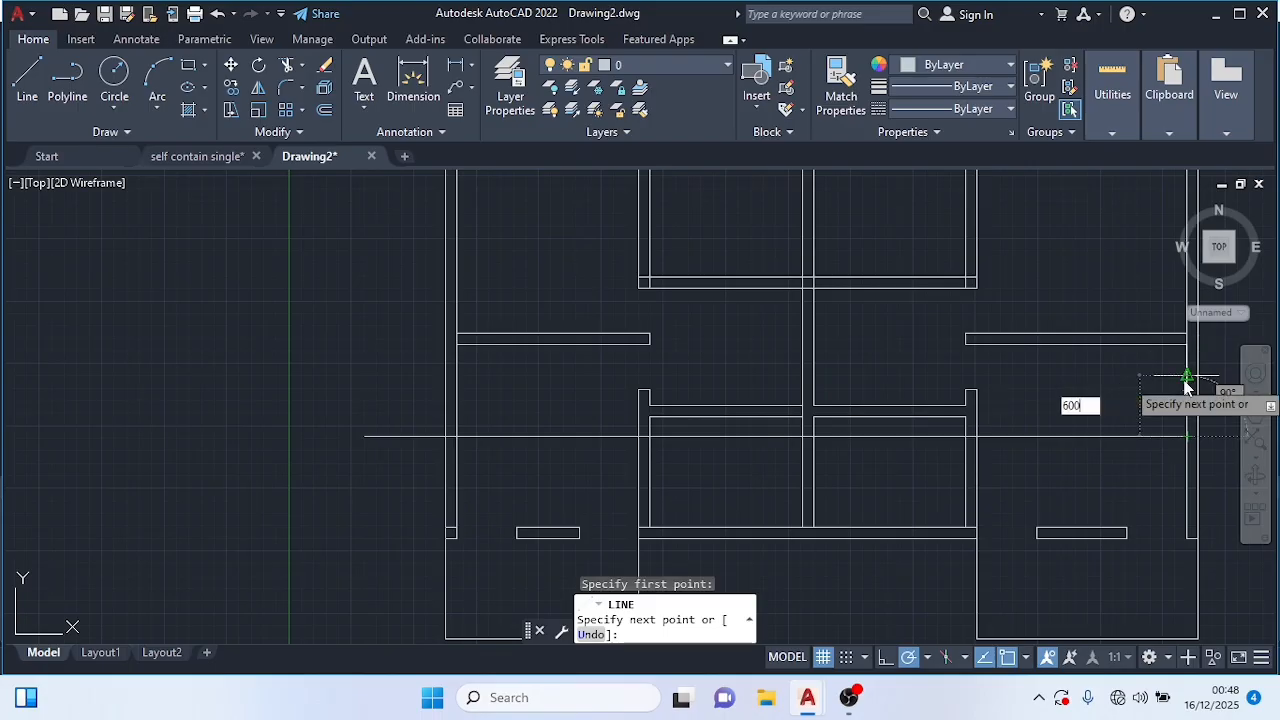
type("0")
key("Return")
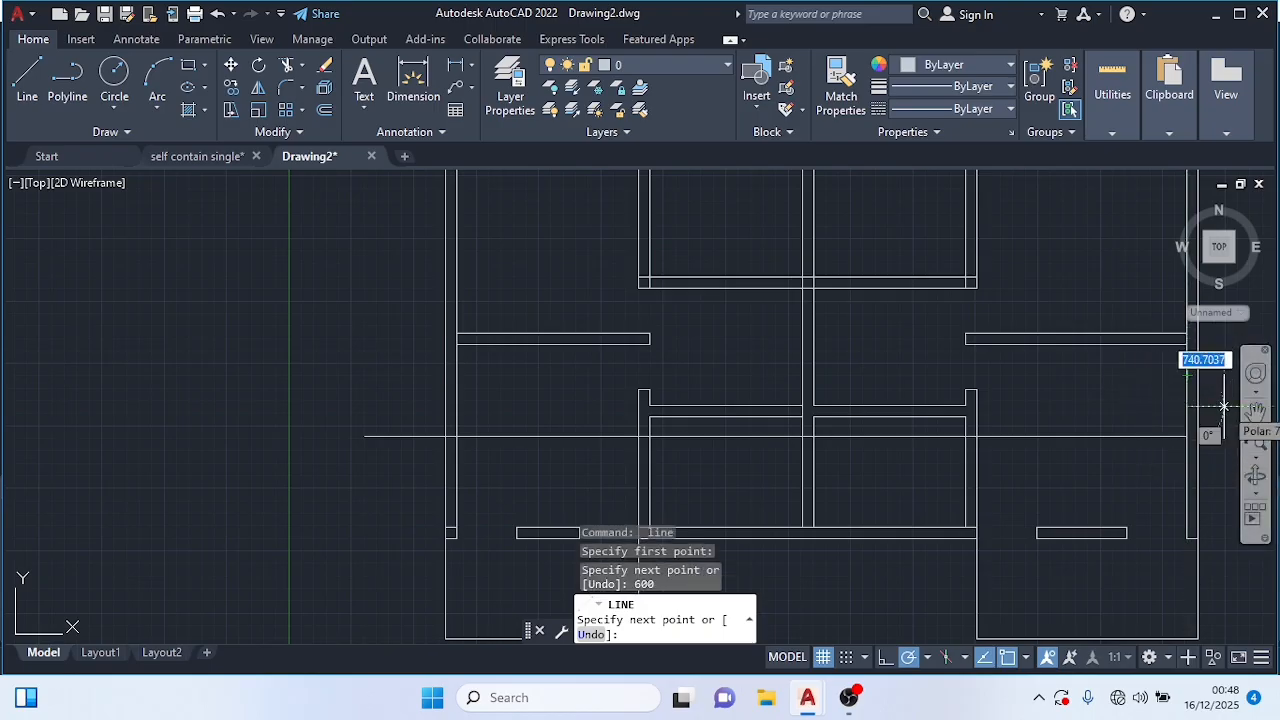
left_click(426, 405)
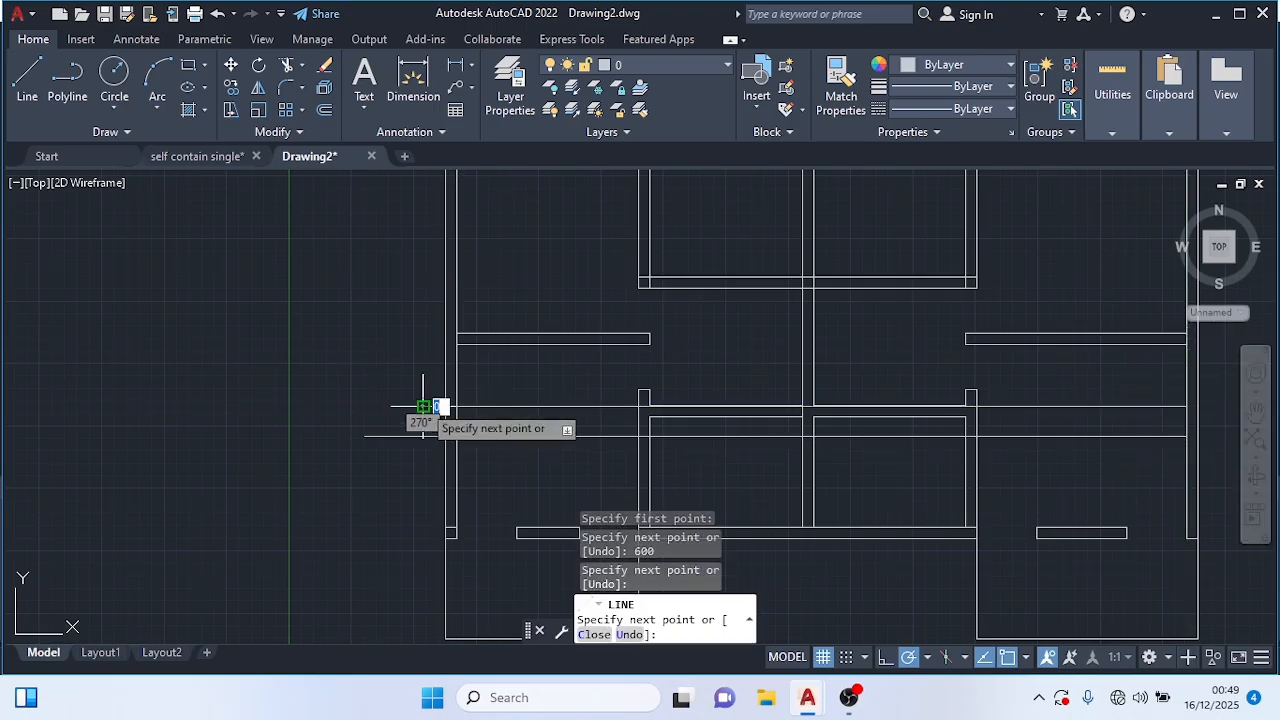
key("Escape")
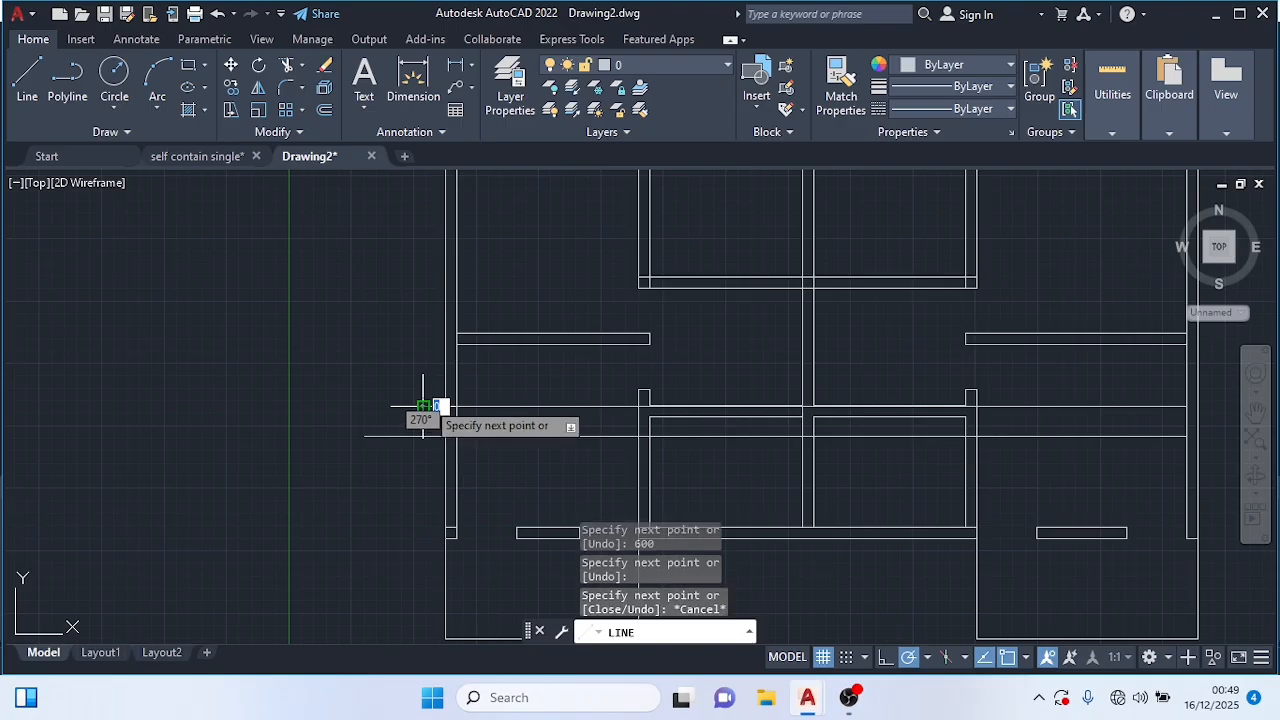
key("Escape")
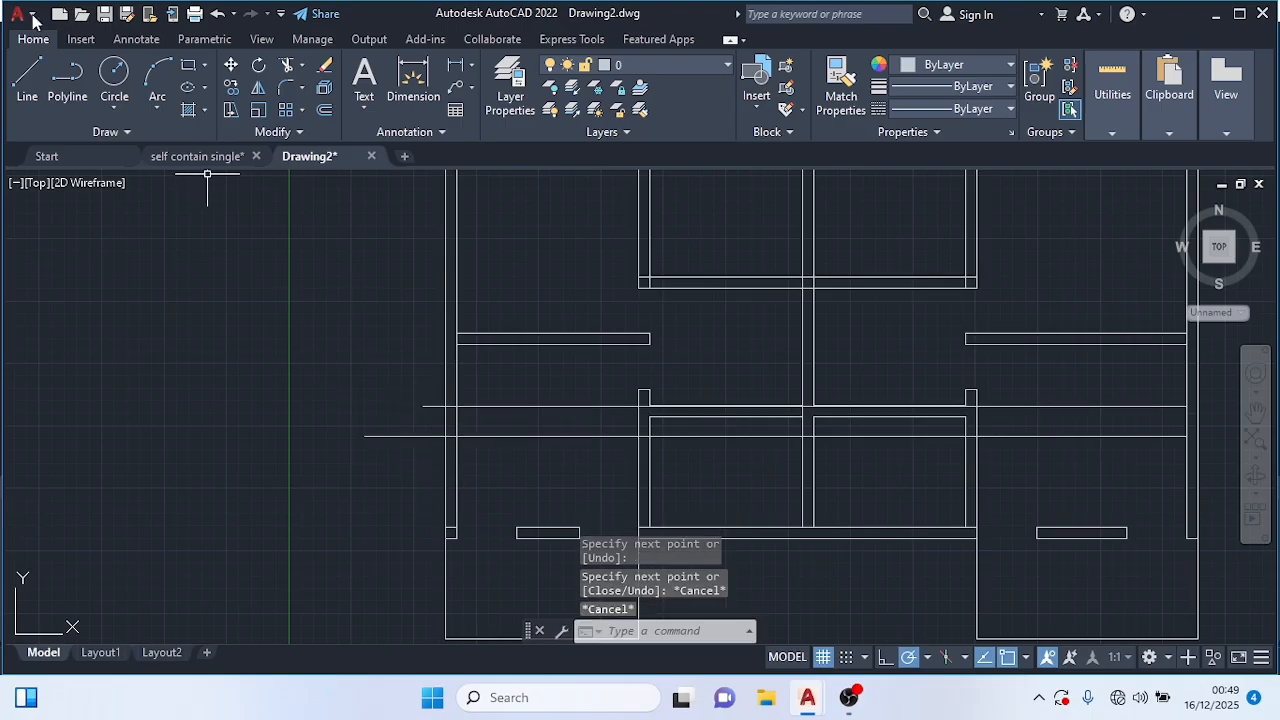
Step: From the centre line's left end, draw a line 600 down, continuing right across the plan past the right outer wall
left_click(28, 76)
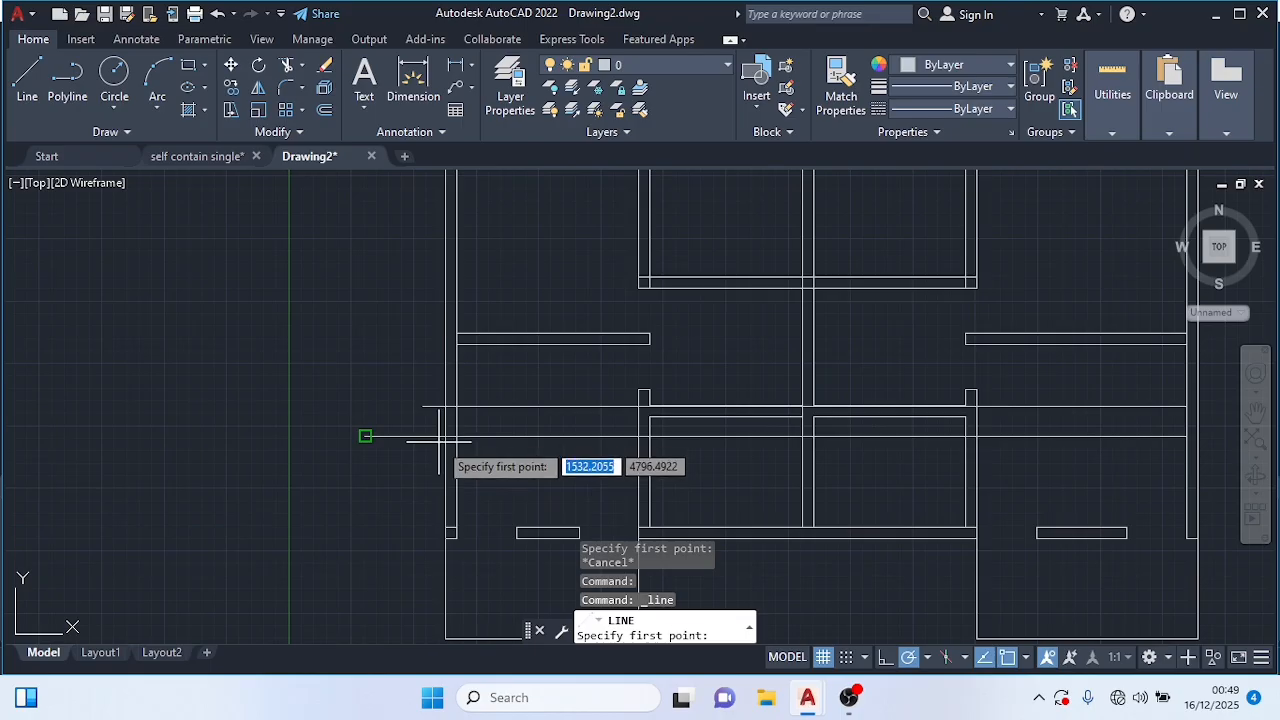
left_click(365, 436)
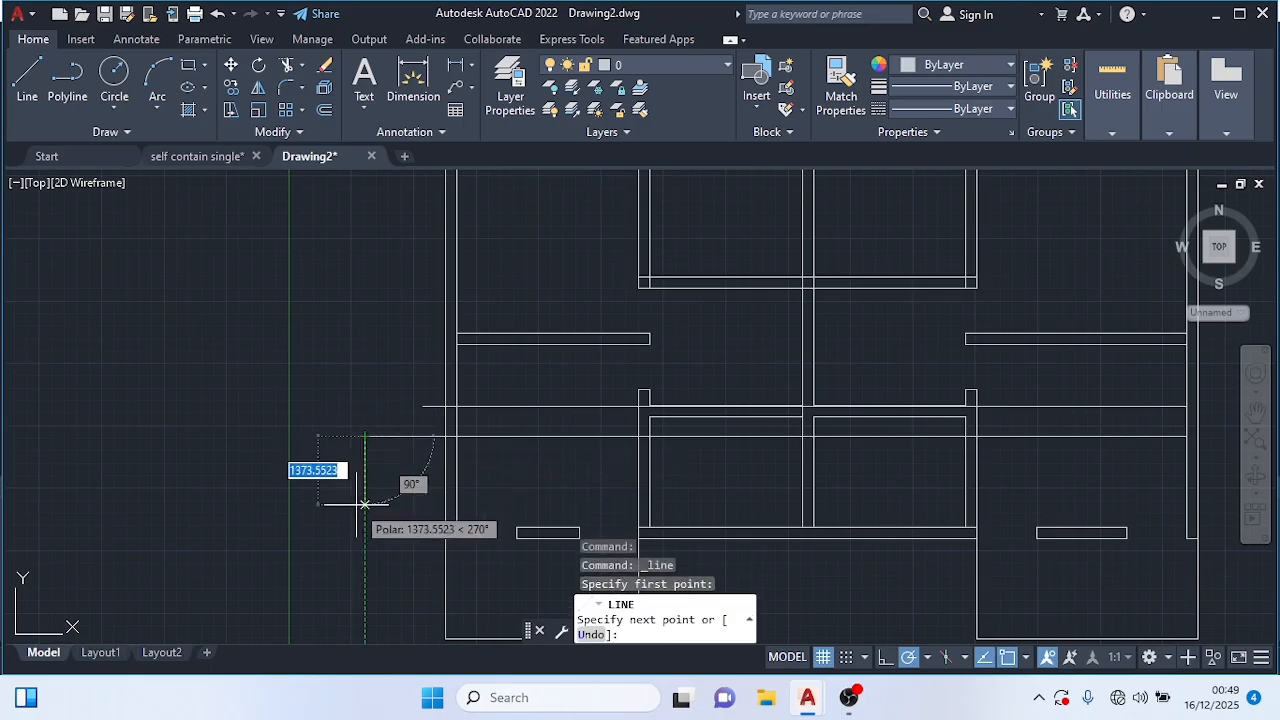
type("600")
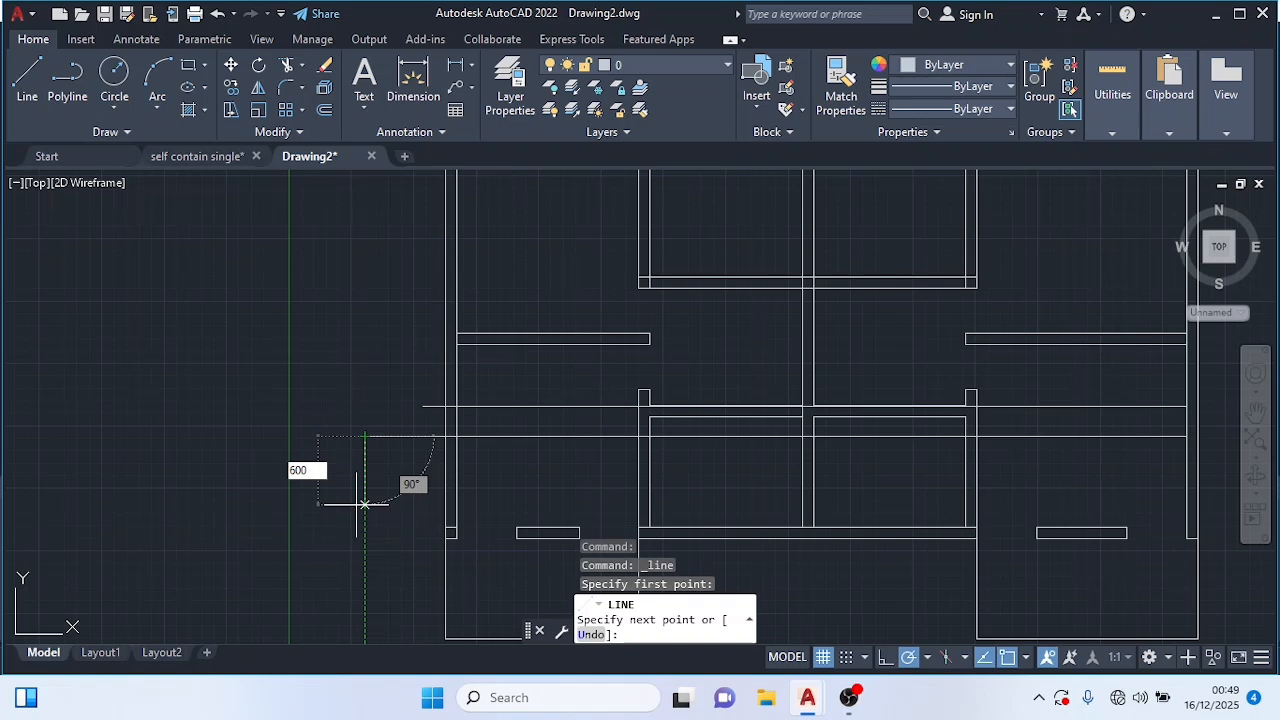
key("Return")
left_click(1219, 466)
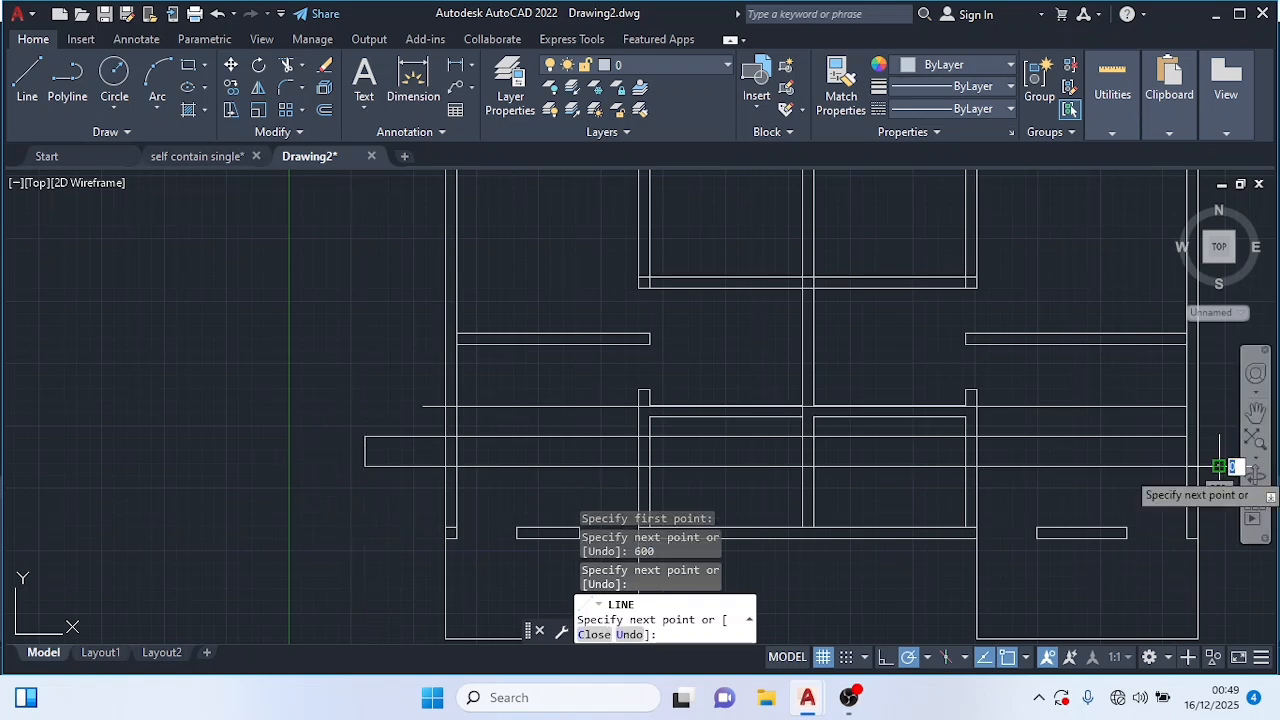
key("Escape")
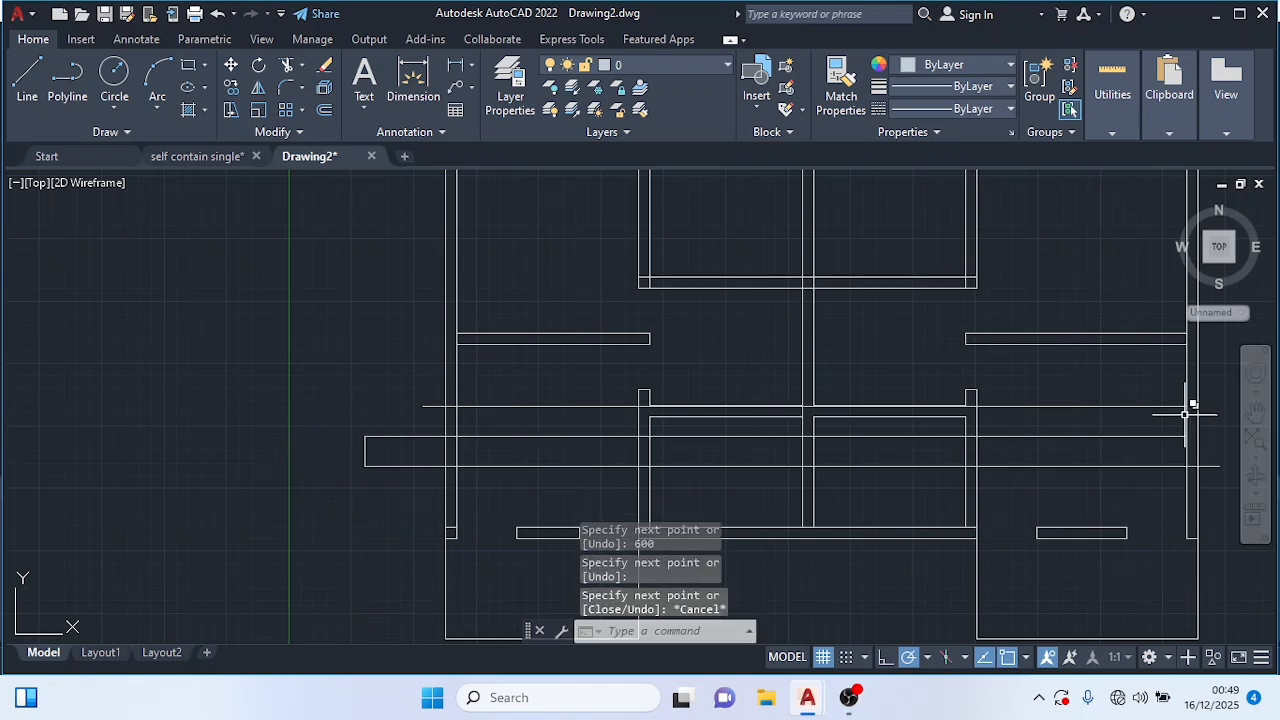
Step: Draw a line about 388 long from the upper jamb line's right end outward across the right outer wall
left_click(27, 76)
scroll(1180, 440, "up", 2)
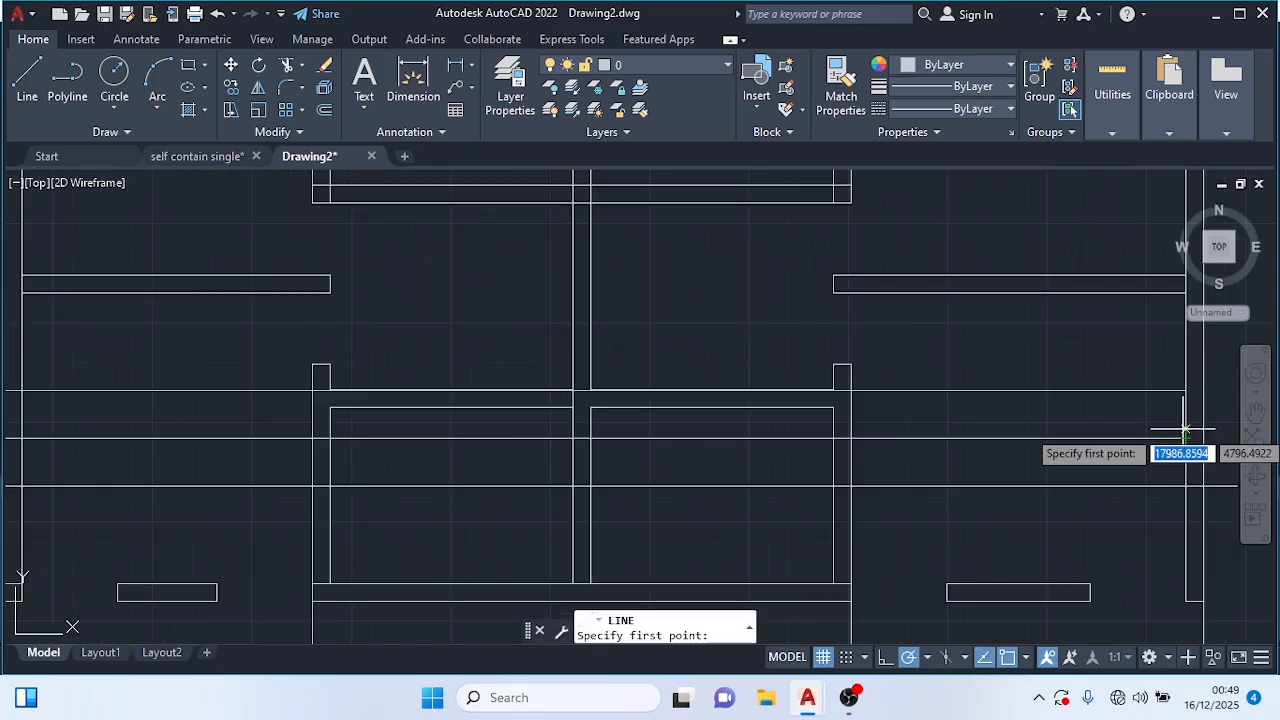
left_click(1185, 391)
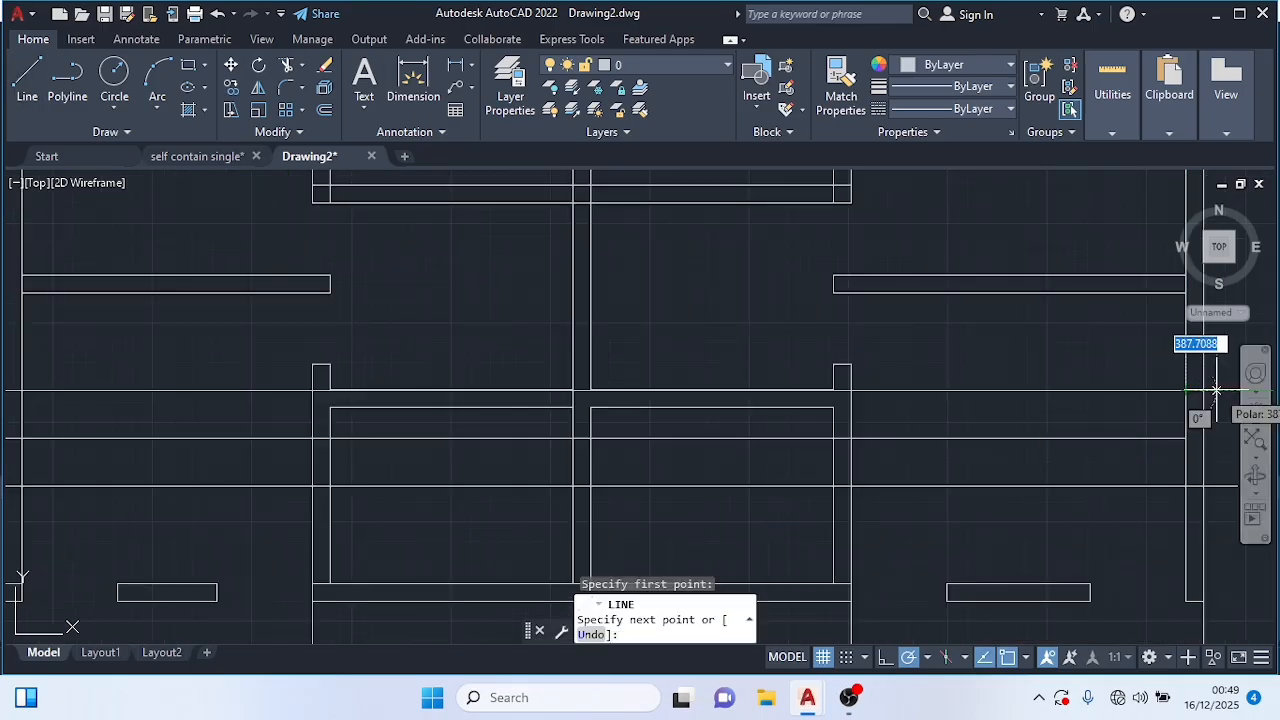
key("Escape")
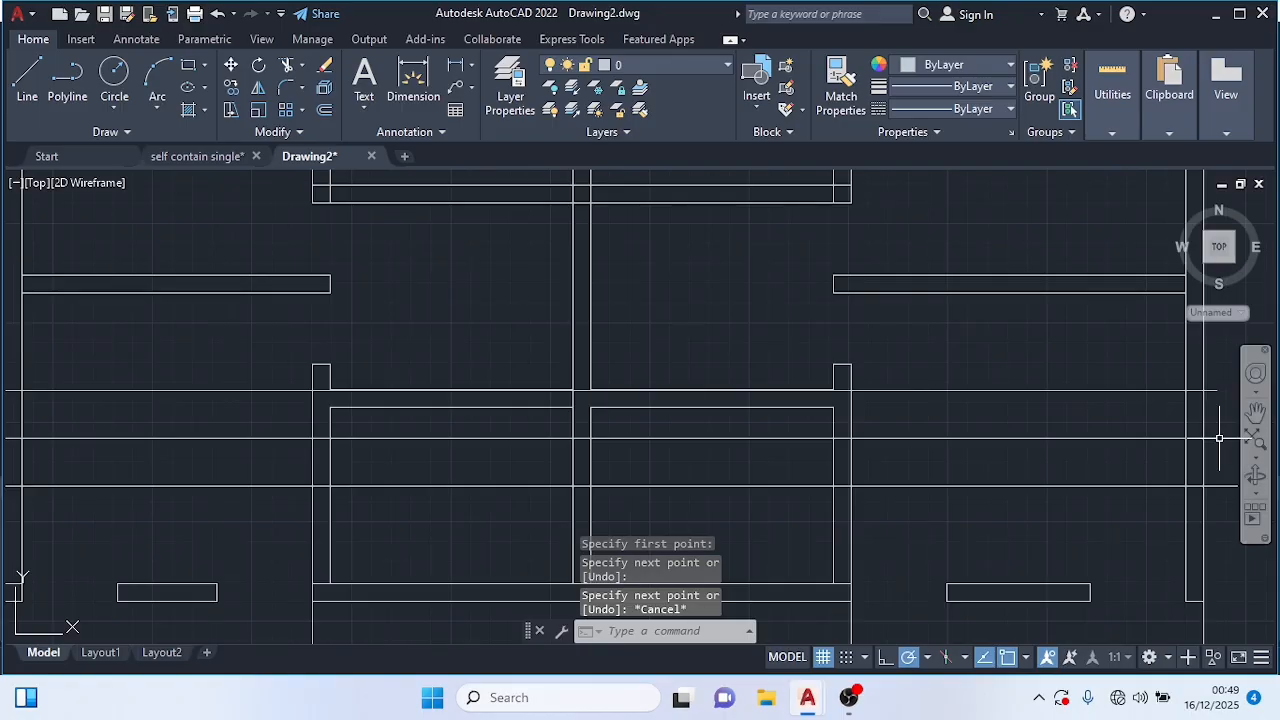
scroll(1221, 437, "down", 2)
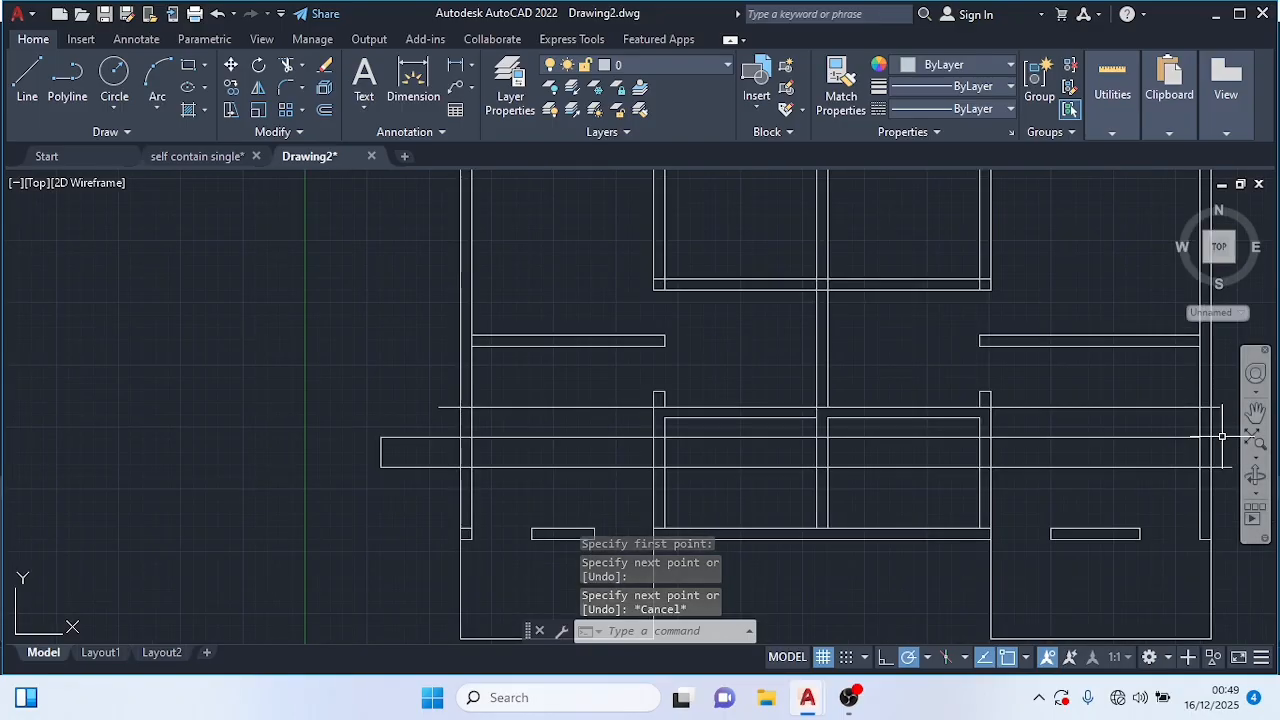
Step: Trim the right outer wall between the upper and lower jamb lines, and trim both jamb lines' ends projecting outside that wall
type("TRIM")
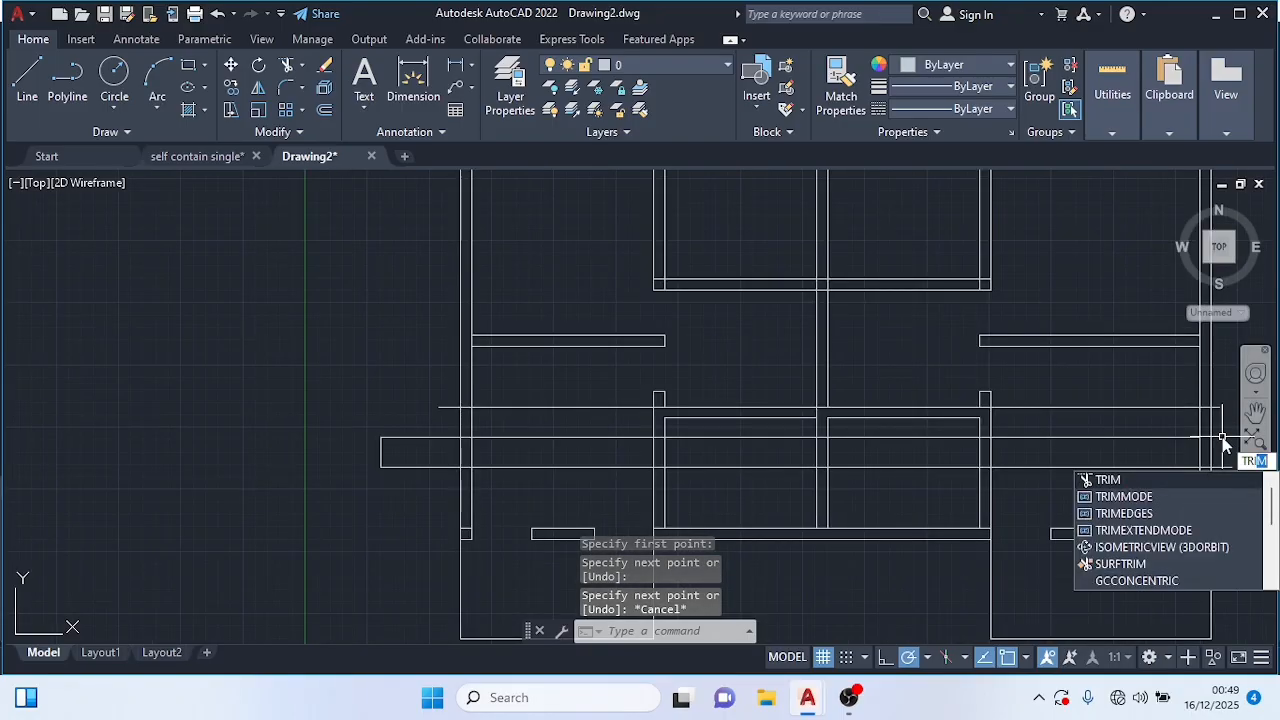
left_click(1108, 480)
scroll(1114, 480, "down", 2)
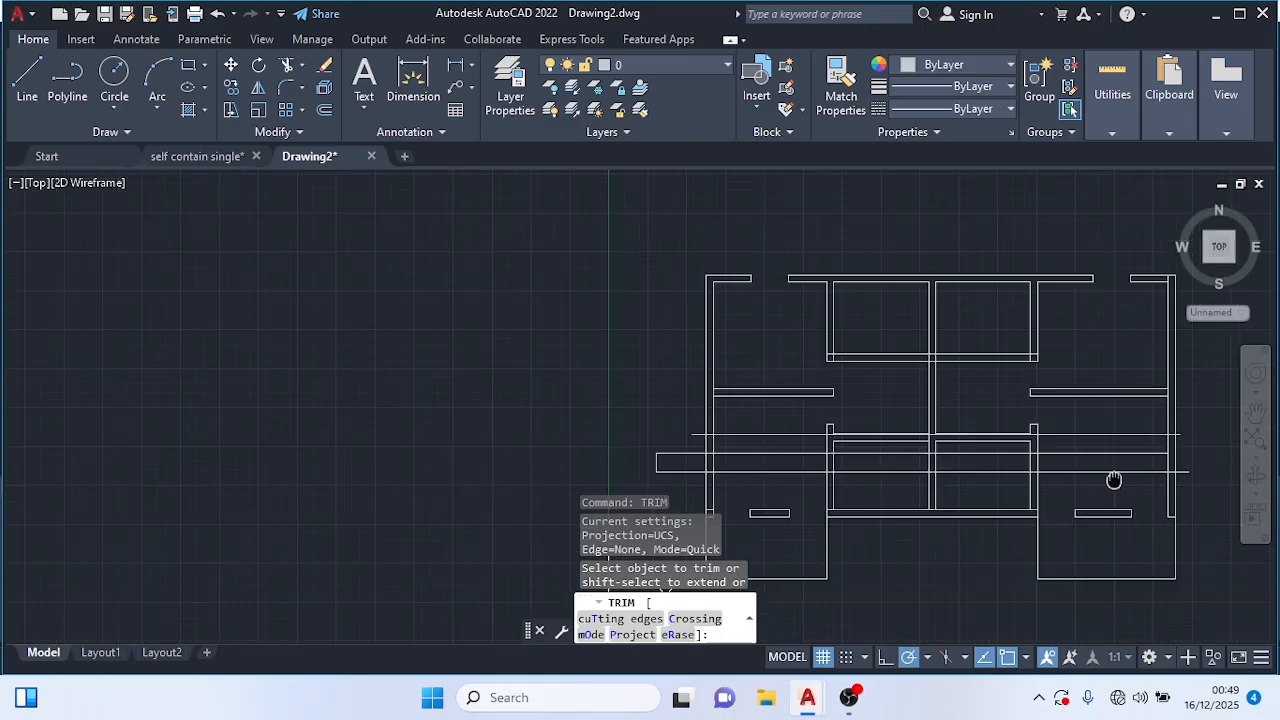
scroll(877, 446, "up", 2)
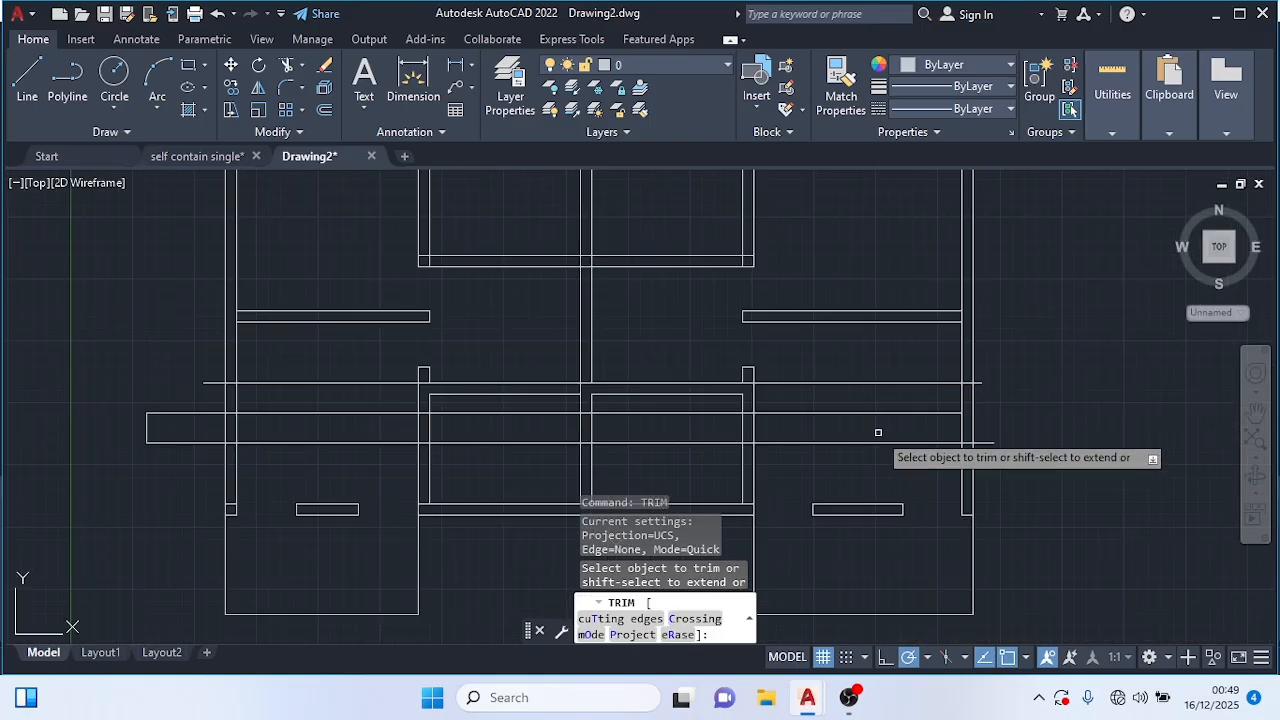
left_click(984, 381)
left_click(985, 377)
left_click(979, 377)
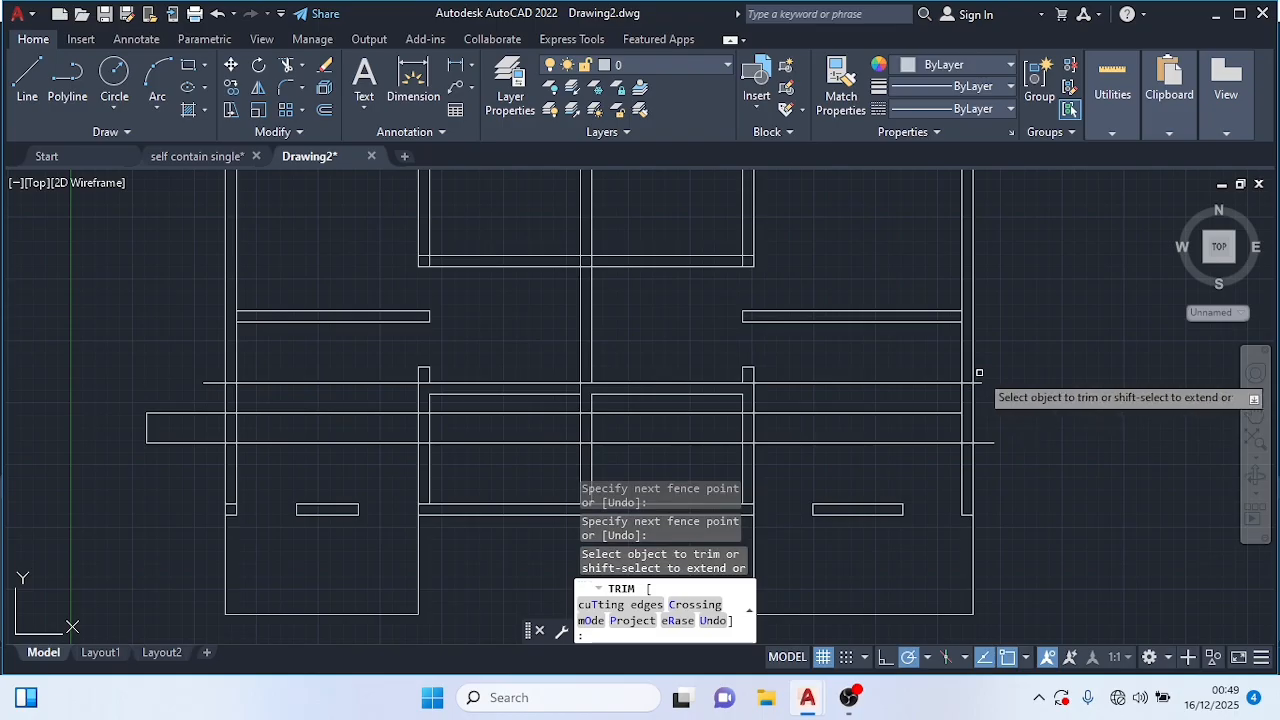
left_click_drag(979, 373, 982, 462)
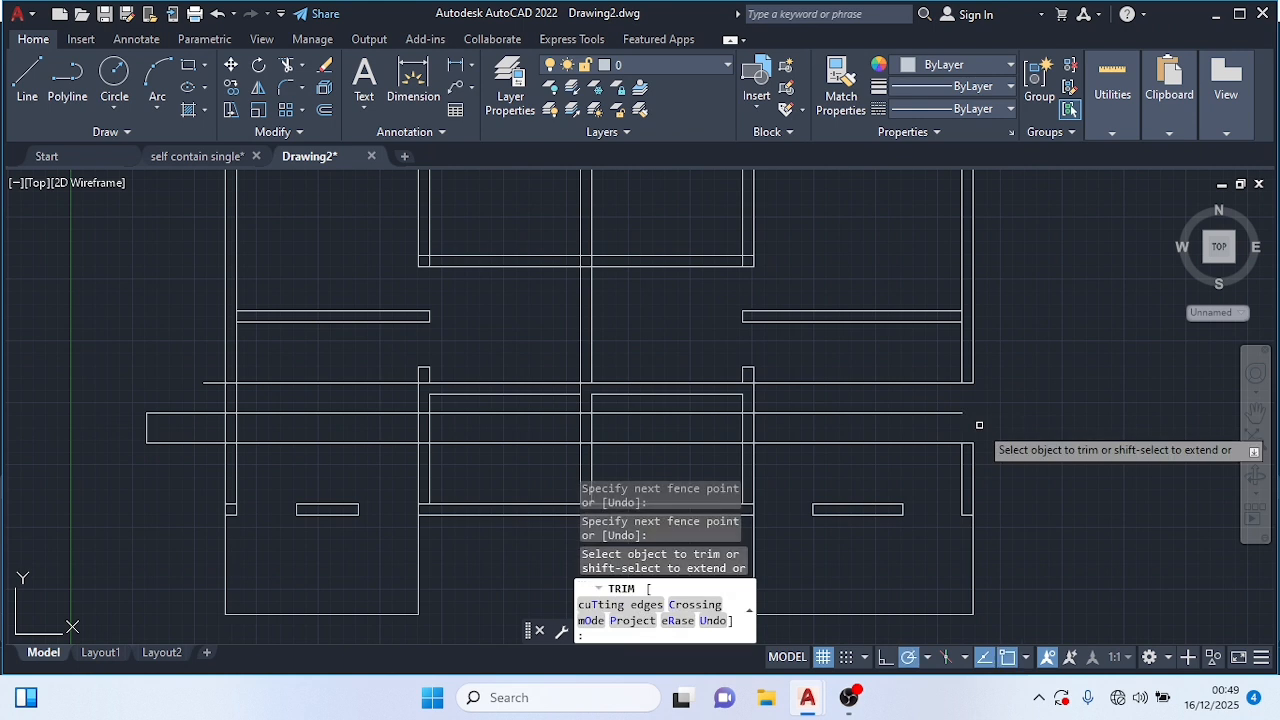
Step: Trim away the horizontal centre line from the right outer wall across the rooms and partitions to the left outer wall
mouse_move(937, 403)
left_mouse_down()
mouse_move(779, 409)
mouse_move(868, 426)
mouse_move(851, 414)
left_mouse_up()
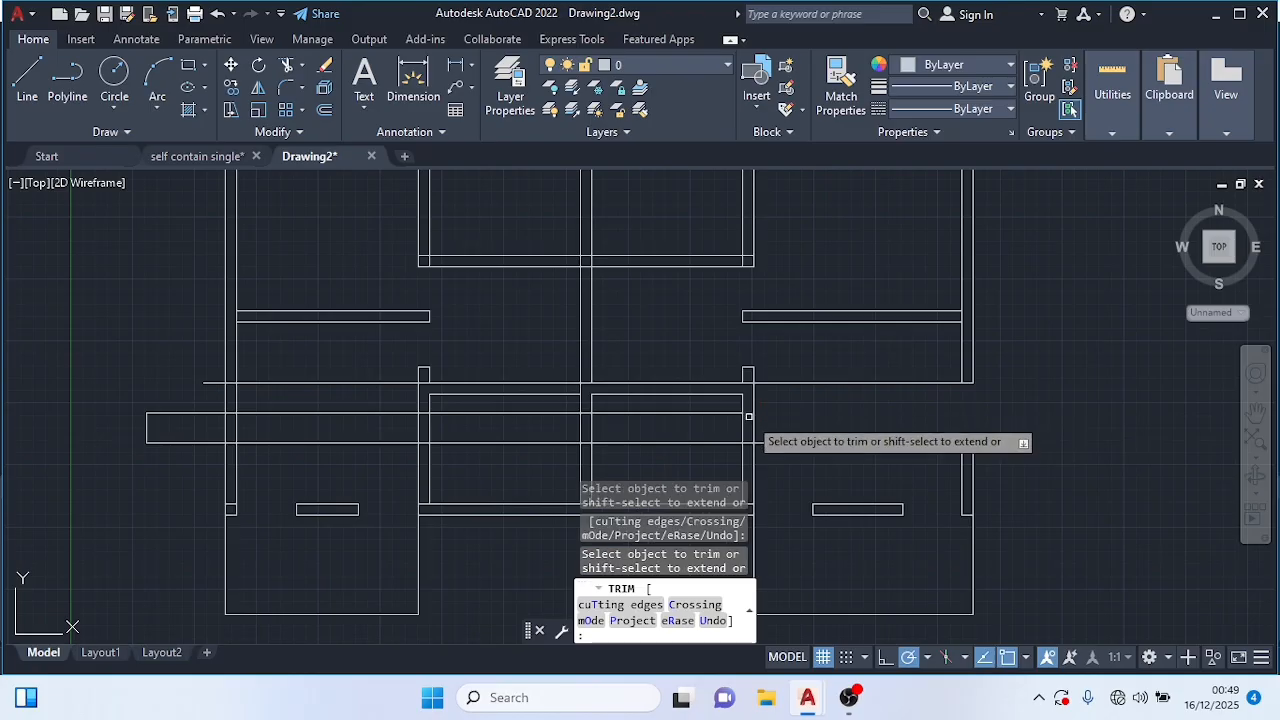
mouse_move(707, 410)
left_mouse_down()
mouse_move(600, 408)
mouse_move(650, 423)
mouse_move(587, 401)
mouse_move(587, 420)
mouse_move(580, 386)
mouse_move(550, 424)
left_mouse_up()
mouse_move(323, 397)
left_mouse_down()
mouse_move(337, 382)
mouse_move(334, 420)
left_mouse_up()
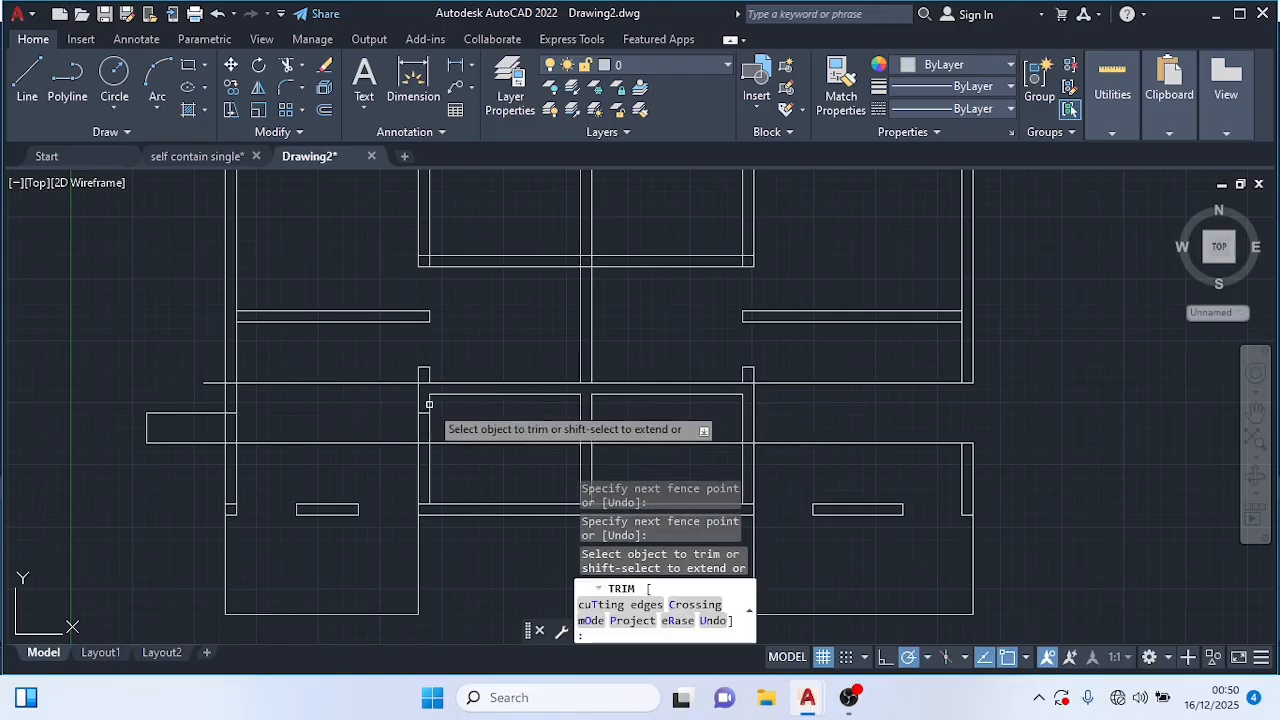
mouse_move(425, 413)
left_mouse_down()
mouse_move(397, 405)
mouse_move(422, 426)
mouse_move(408, 427)
left_mouse_up()
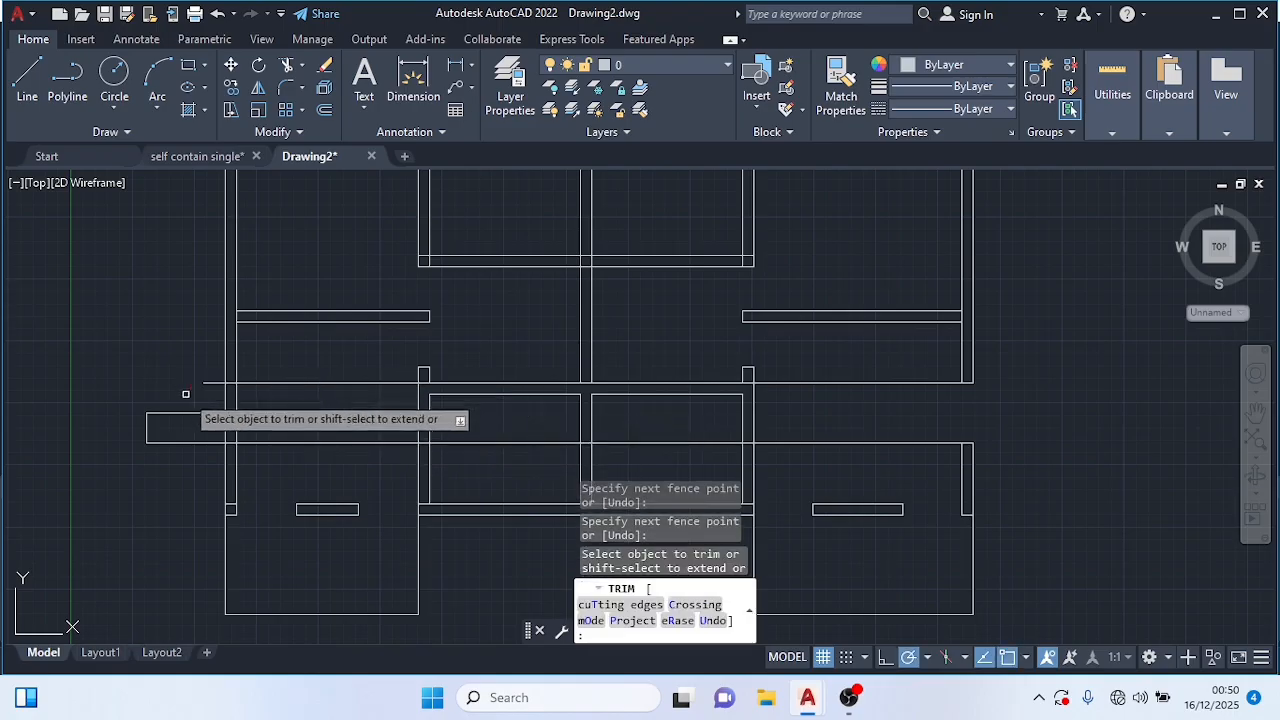
Step: Trim the upper jamb line on both sides of the left outer wall, and cut the opening there, clearing the leftover lines outside
left_click(226, 403)
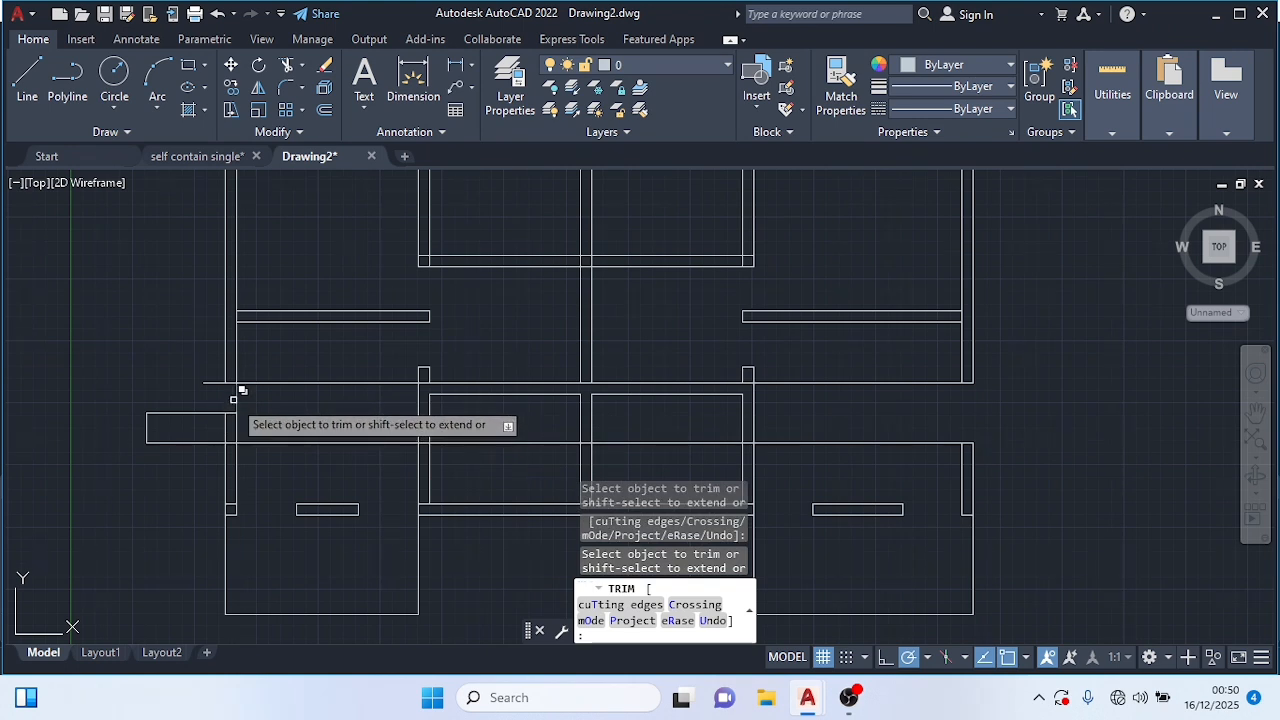
key("ctrl+z")
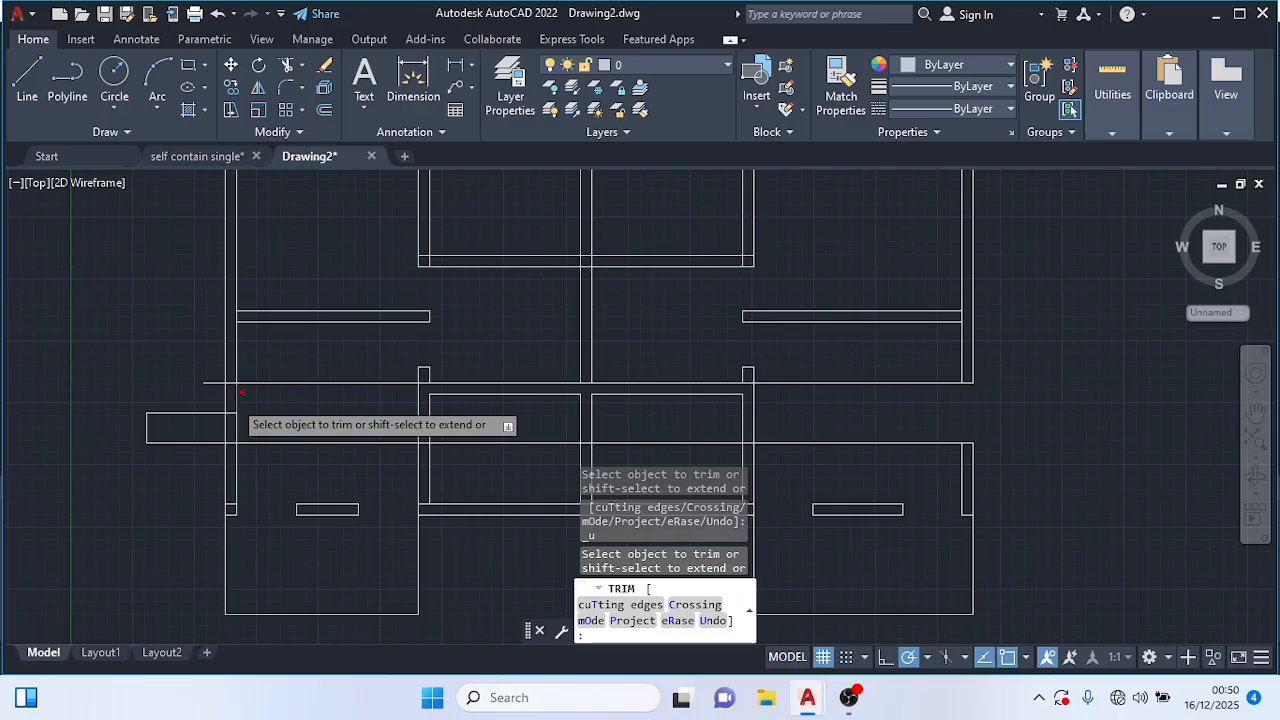
scroll(238, 398, "up", 2)
left_click_drag(280, 342, 283, 388)
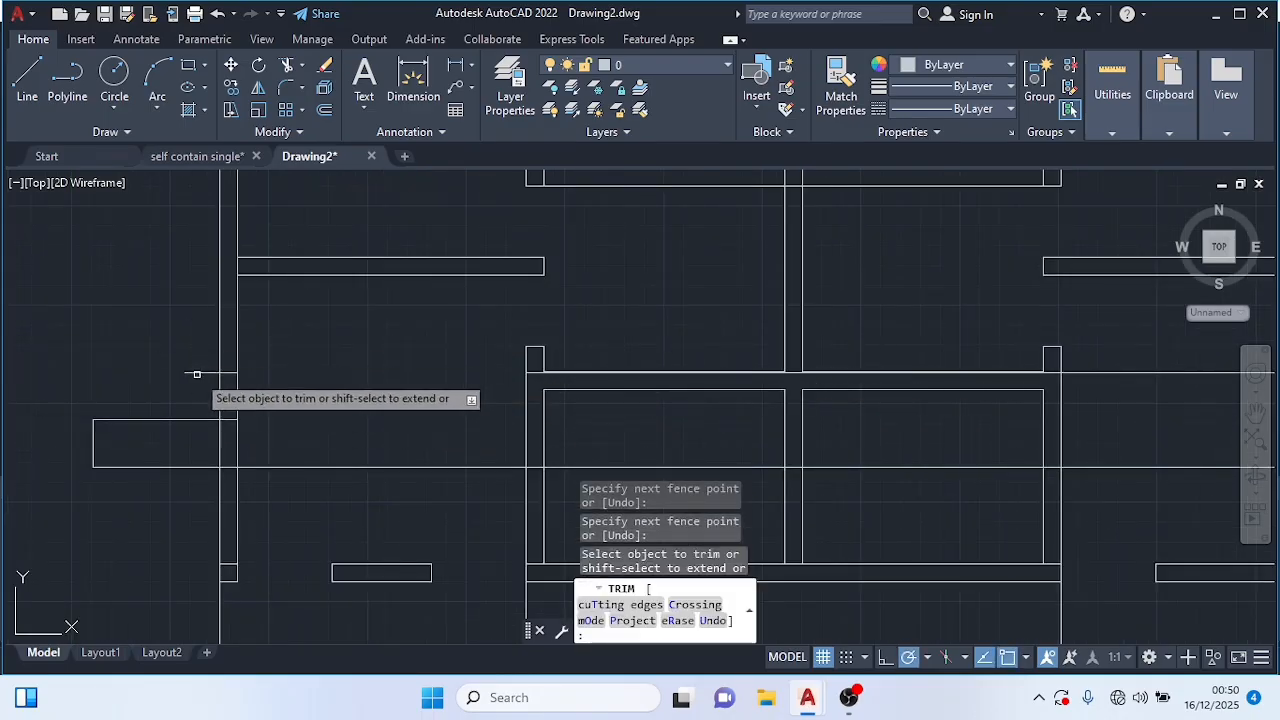
left_click_drag(197, 374, 234, 368)
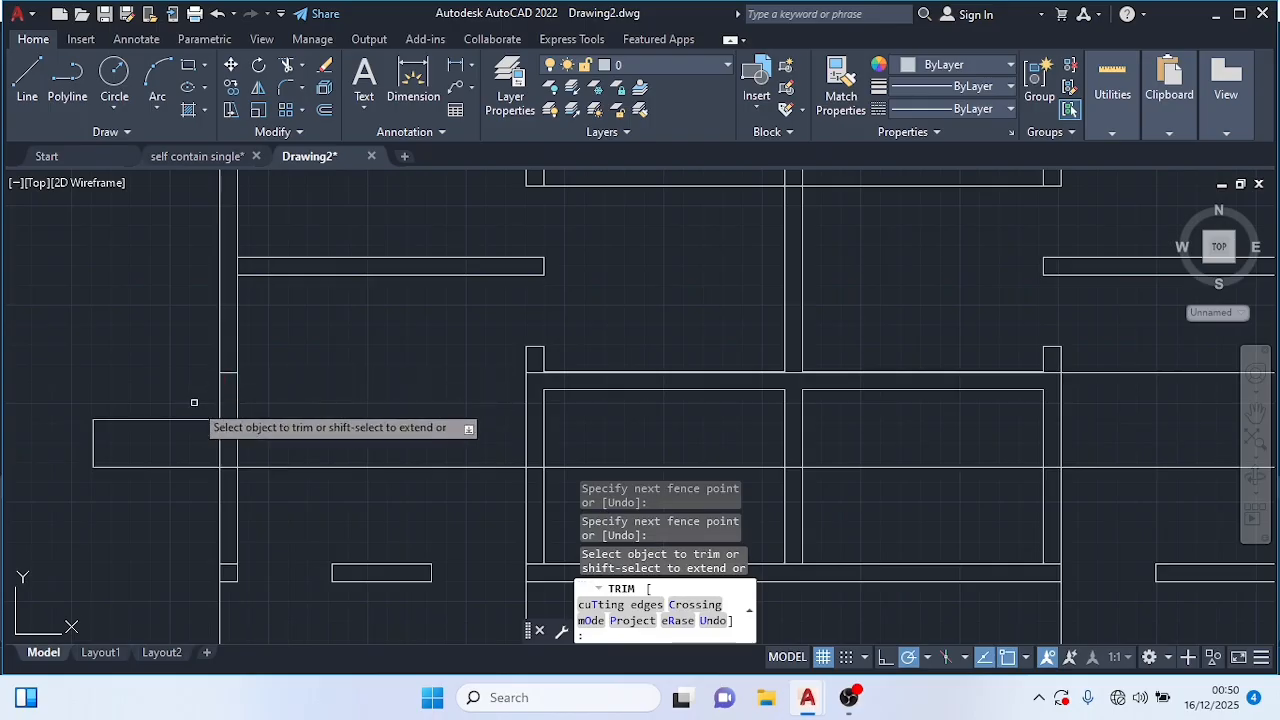
left_click_drag(181, 407, 176, 442)
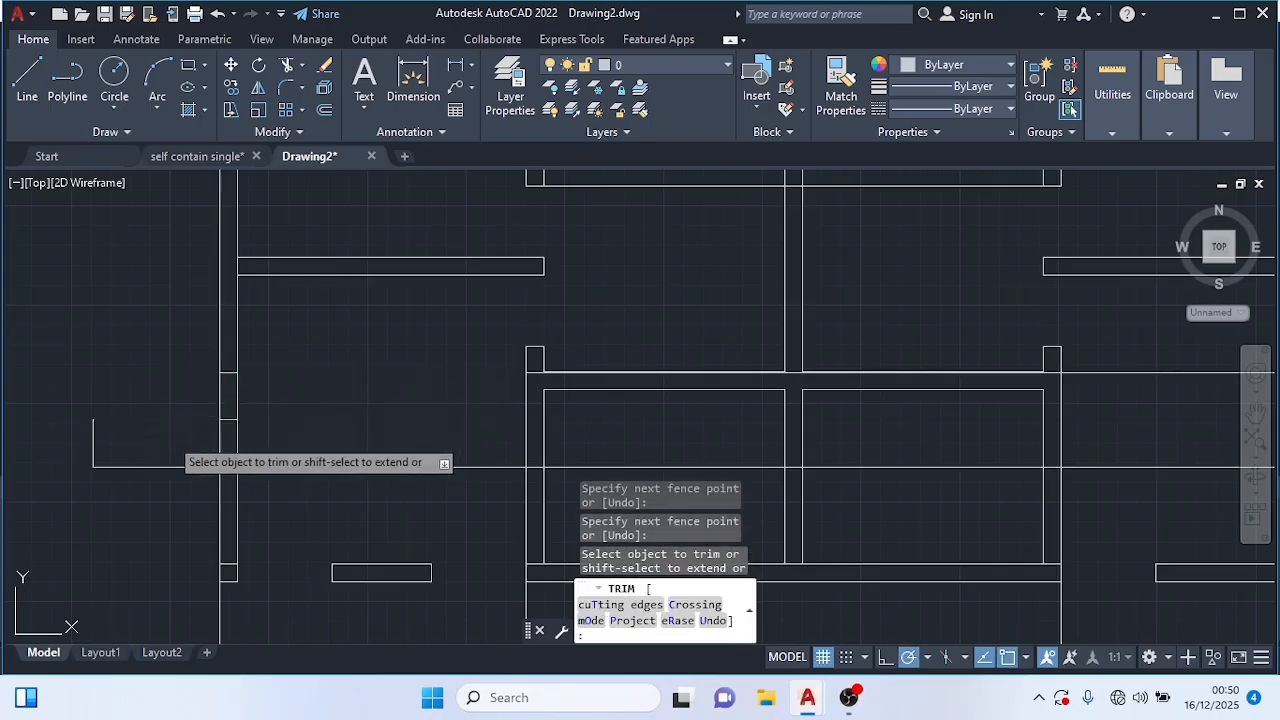
mouse_move(123, 483)
left_mouse_down()
mouse_move(97, 443)
mouse_move(185, 426)
left_mouse_up()
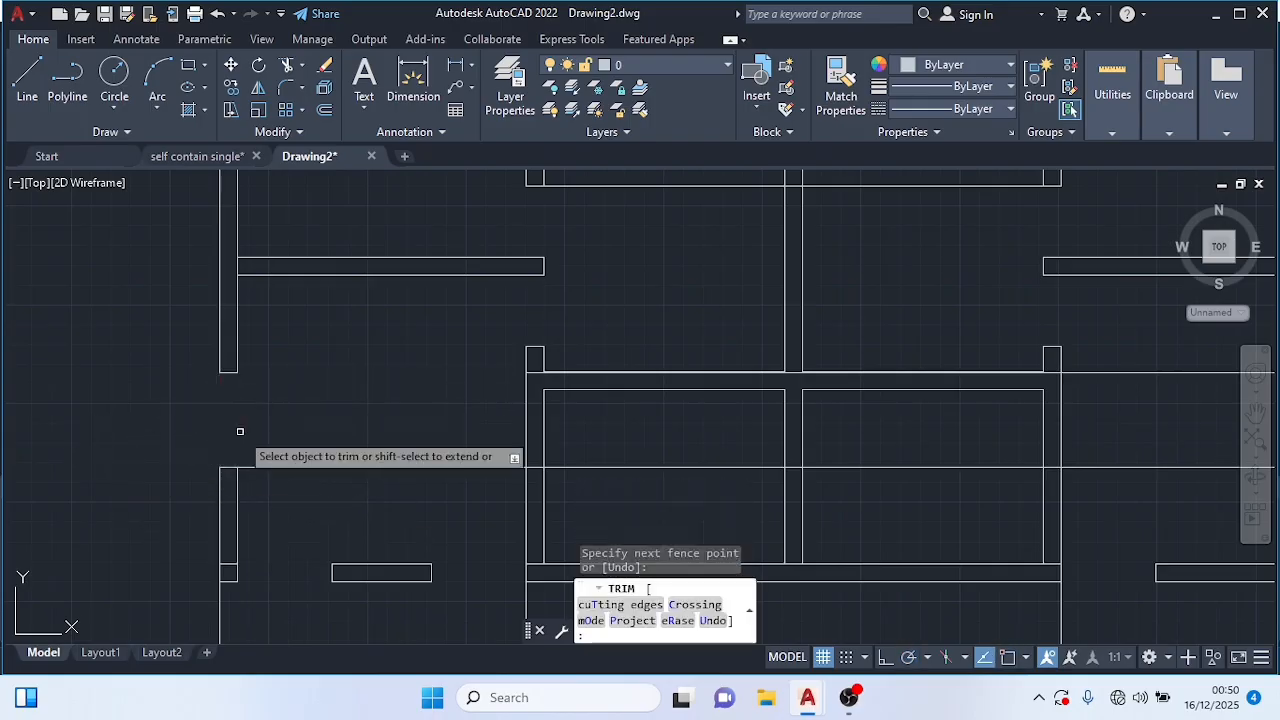
Step: Trim away the lower jamb line across all rooms and partitions between the left and right outer walls
scroll(291, 406, "down", 2)
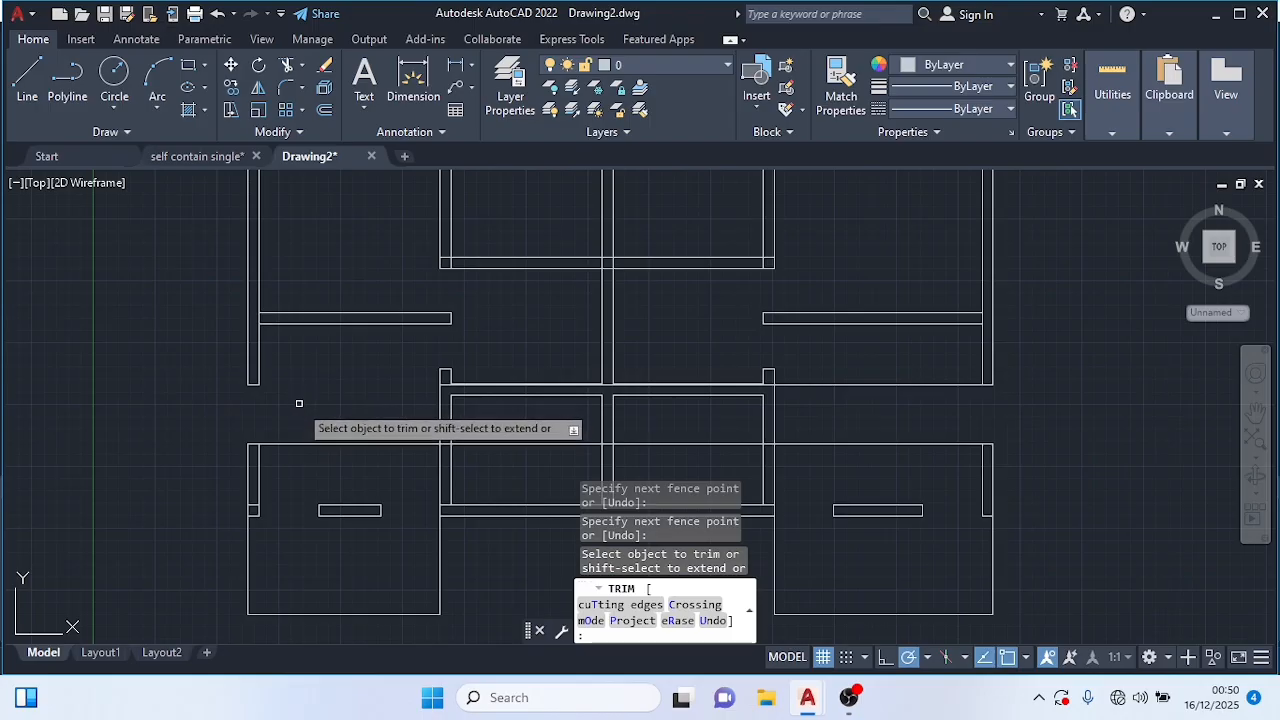
mouse_move(300, 400)
left_mouse_down()
mouse_move(300, 451)
mouse_move(266, 436)
left_mouse_up()
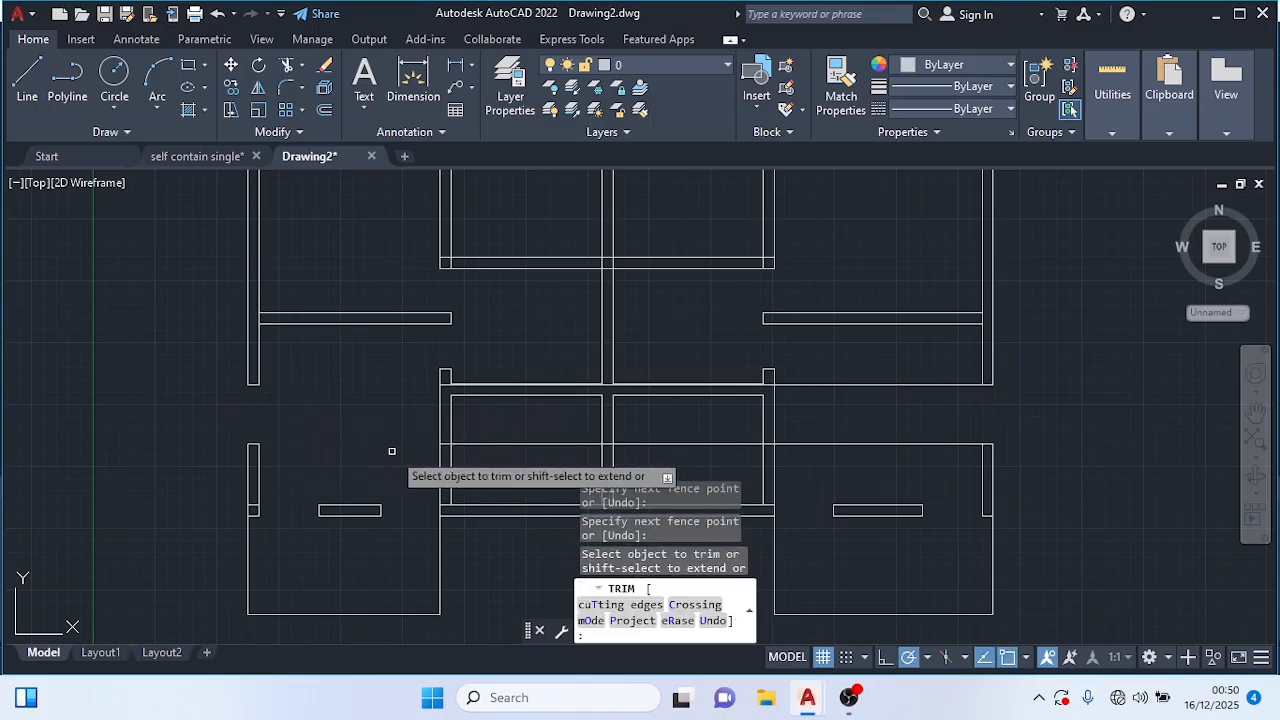
left_click_drag(531, 429, 529, 463)
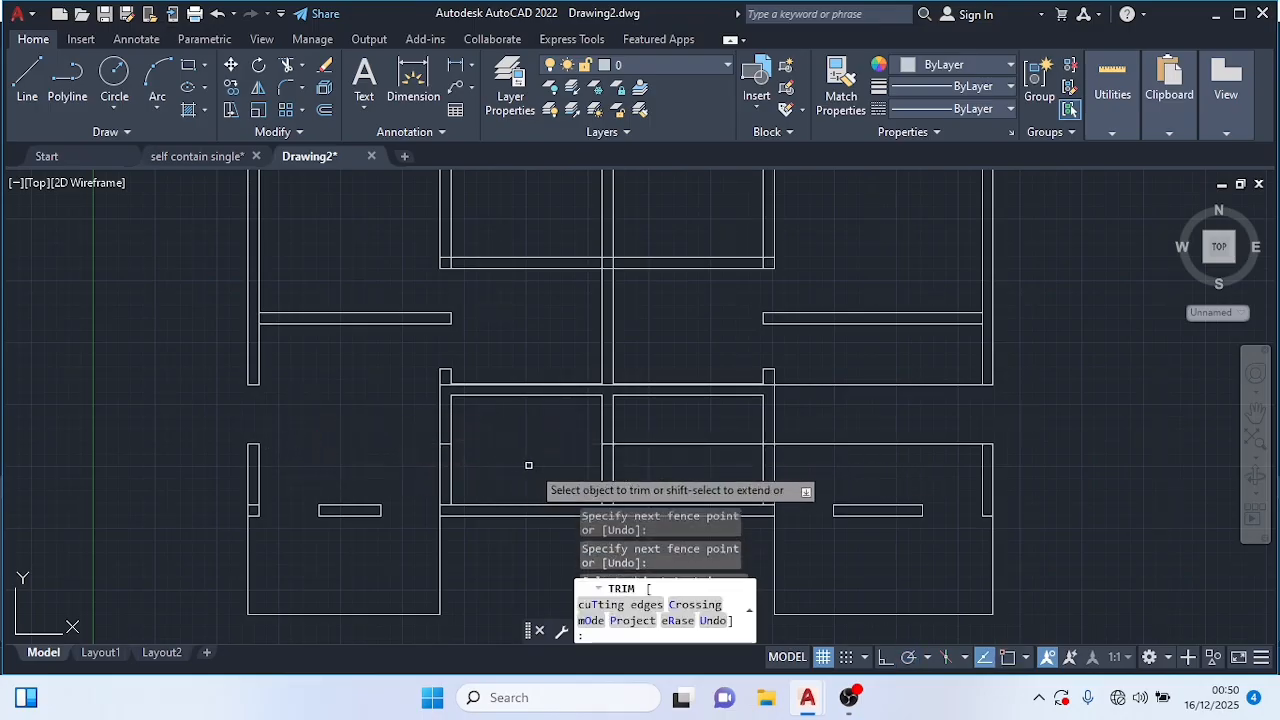
scroll(443, 436, "up", 4)
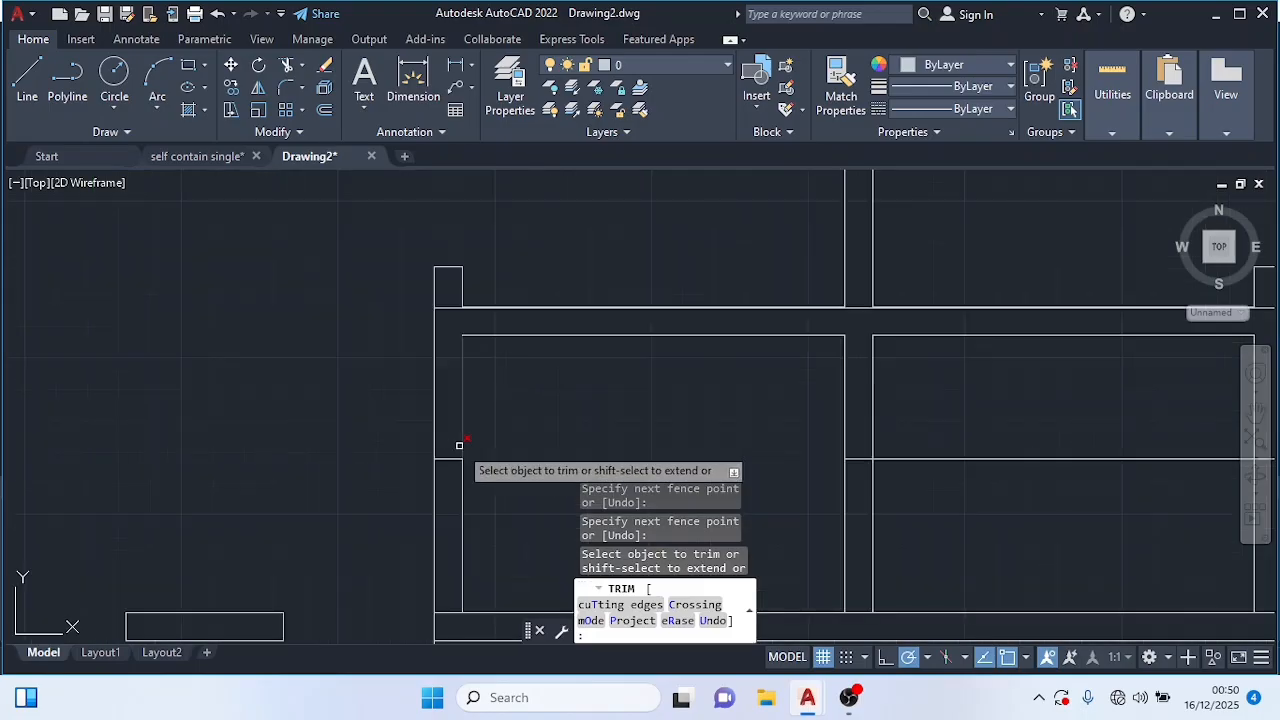
left_click_drag(455, 444, 451, 468)
scroll(574, 434, "down", 2)
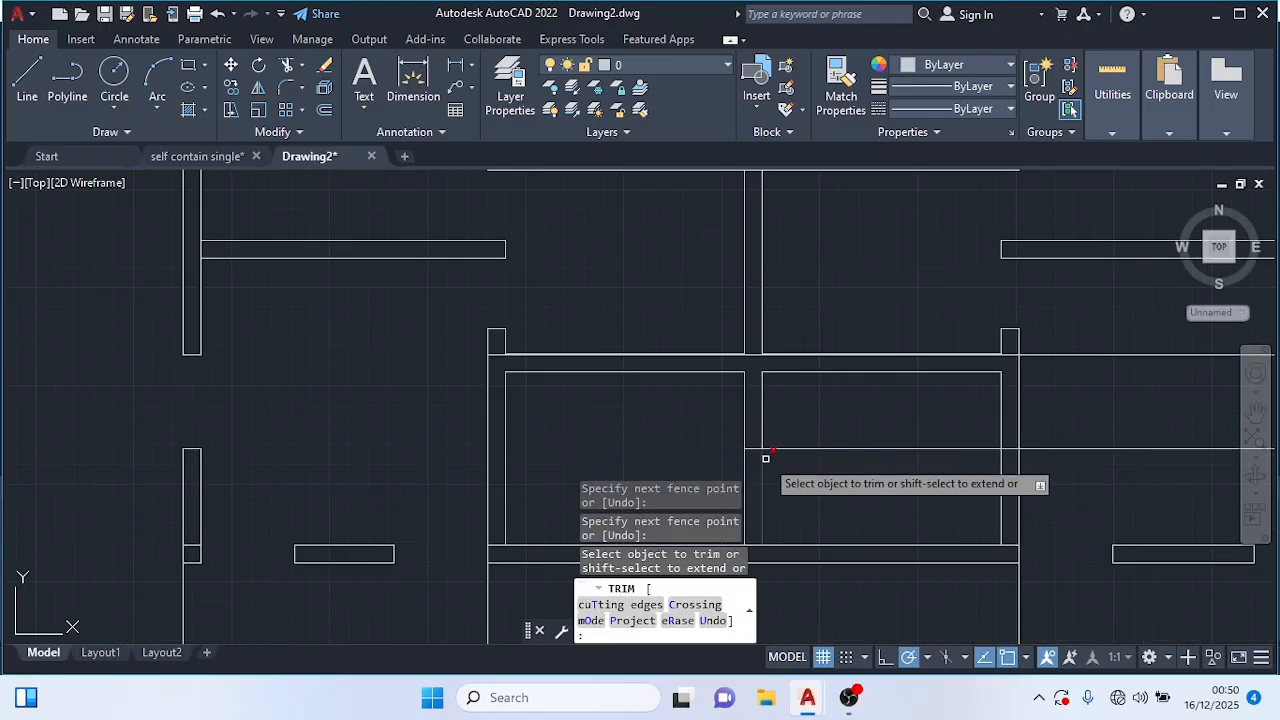
left_click_drag(753, 438, 758, 472)
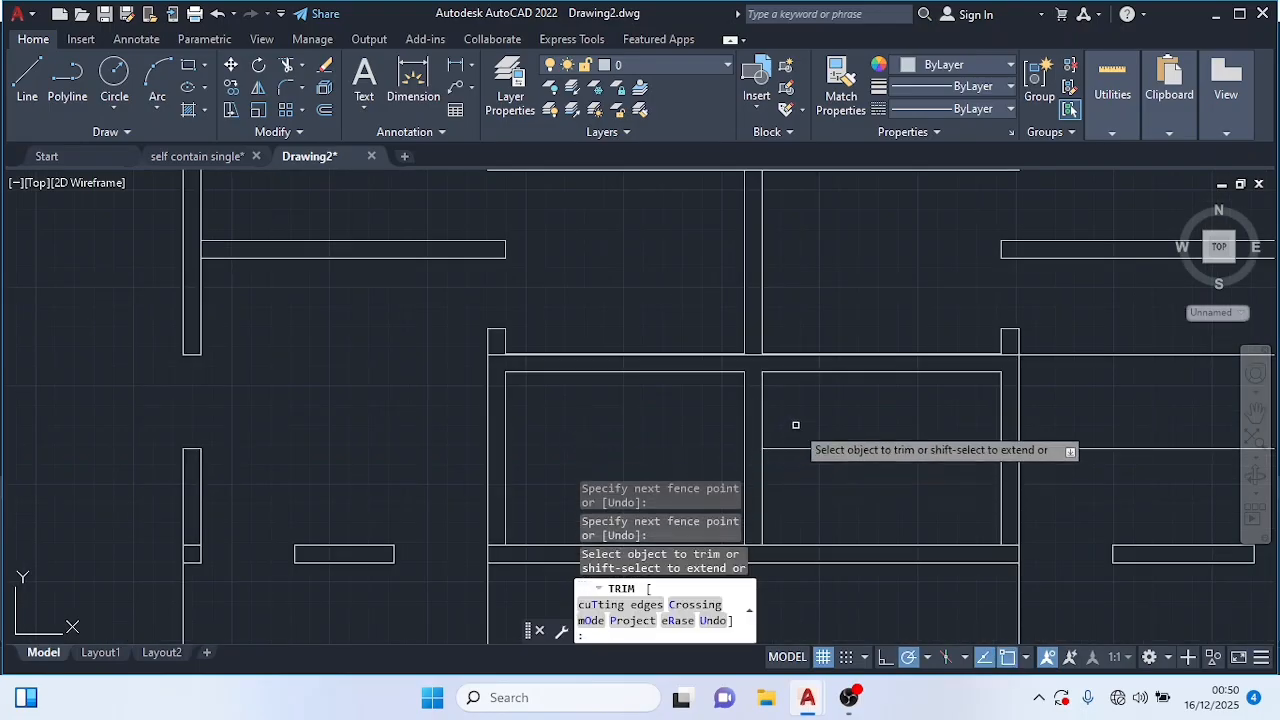
left_click_drag(1132, 427, 1144, 479)
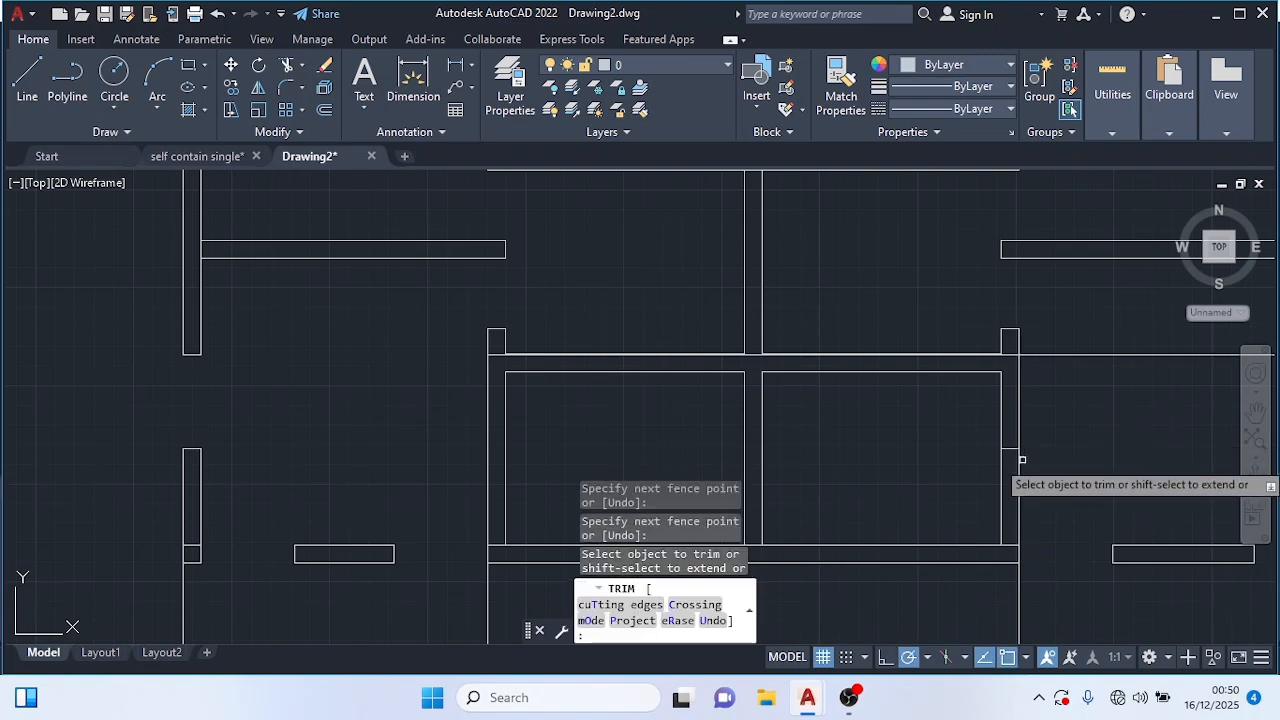
left_click_drag(1008, 426, 1015, 462)
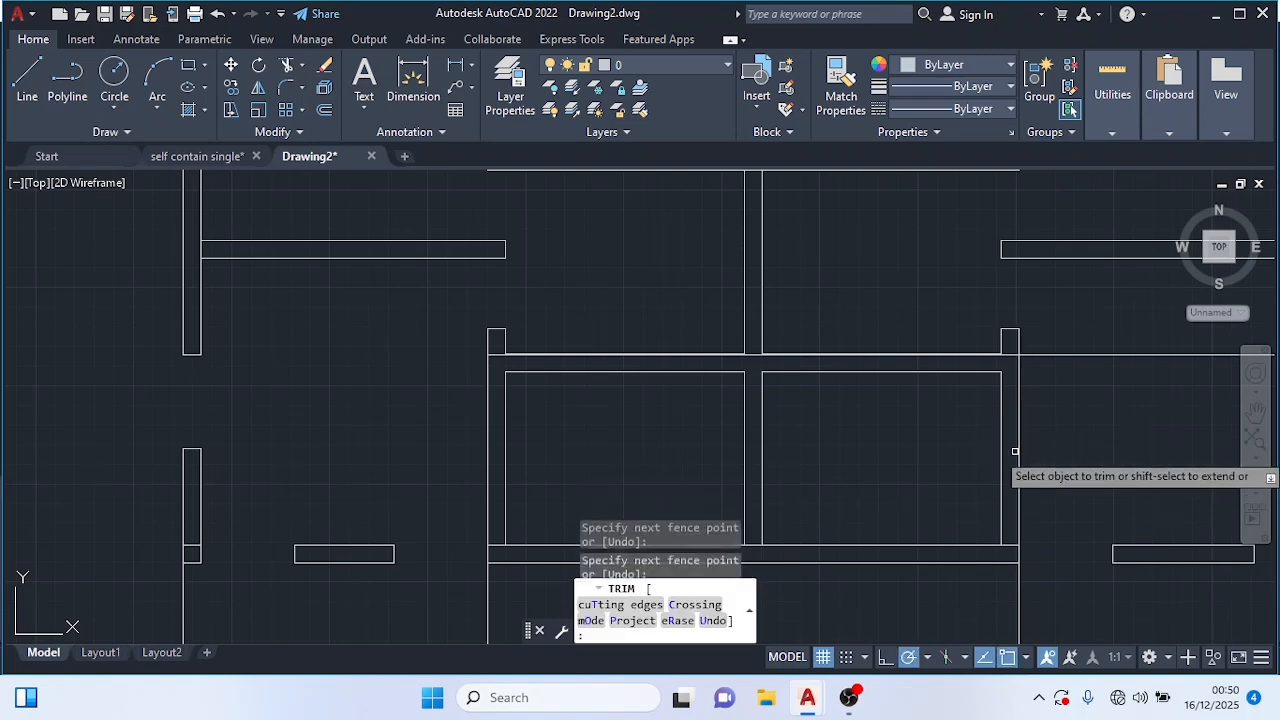
Step: Trim the upper jamb line across the right room and along the middle rooms' upper wall up to the right partition
scroll(1011, 432, "down", 3)
scroll(1050, 405, "up", 3)
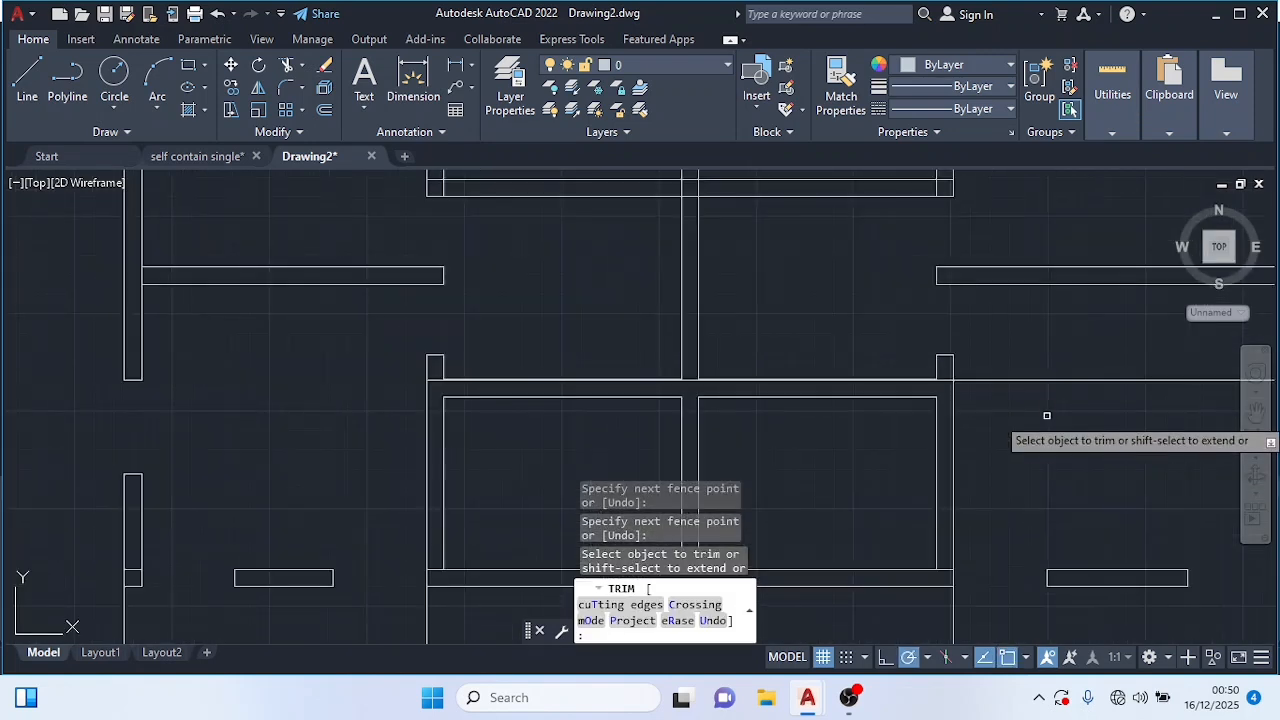
scroll(1044, 407, "up", 3)
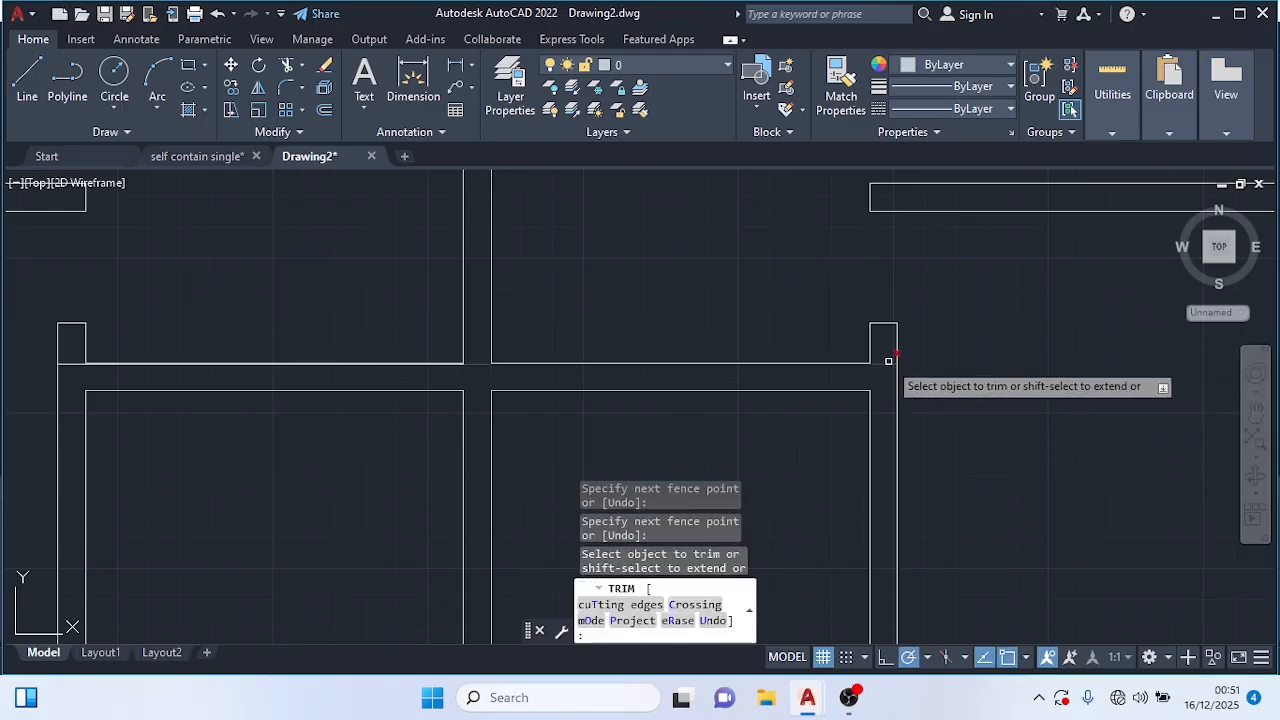
scroll(888, 361, "up", 5)
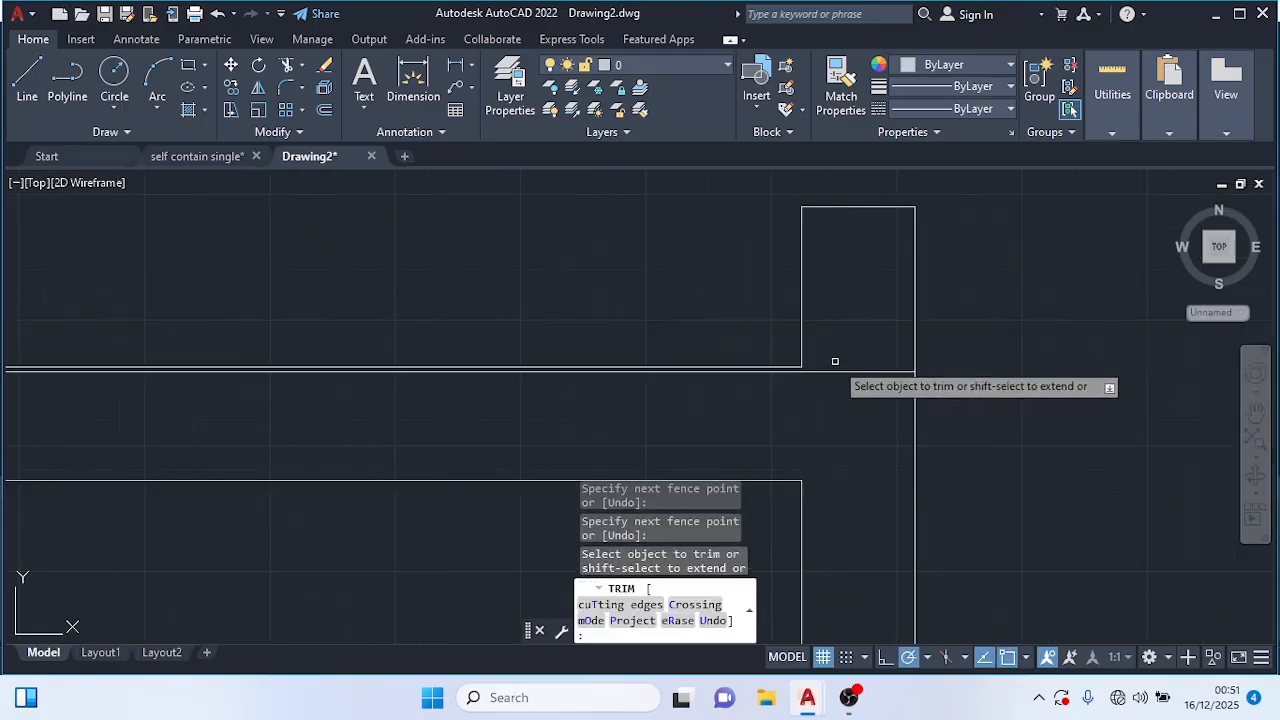
left_click(845, 361)
left_click(847, 397)
key("Return")
scroll(665, 391, "down", 3)
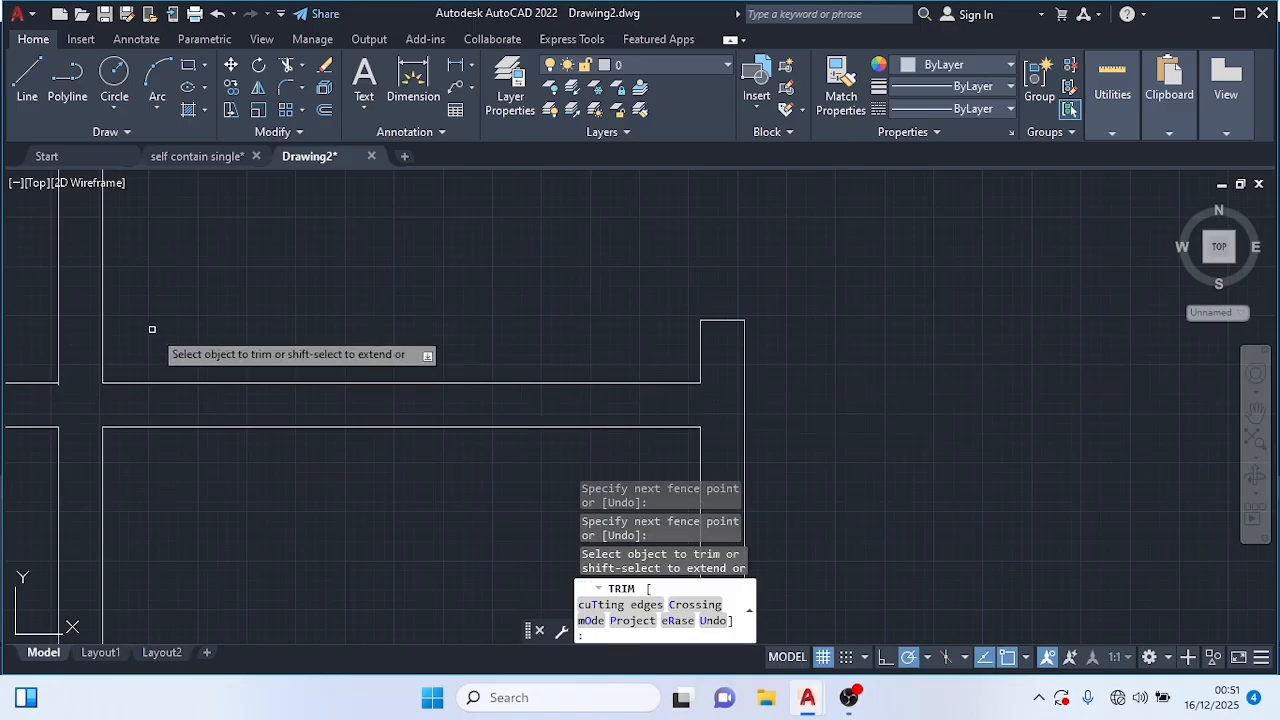
scroll(160, 328, "down", 3)
scroll(520, 320, "down", 2)
scroll(540, 334, "down", 2)
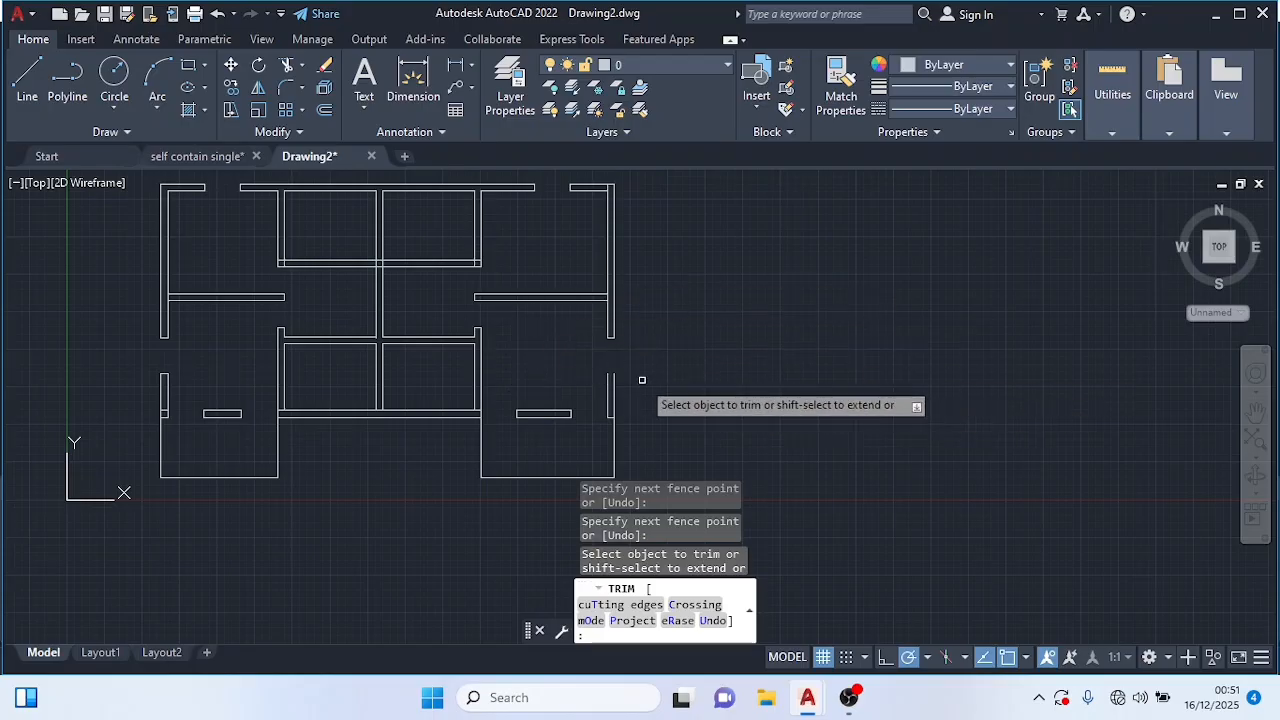
scroll(642, 380, "up", 2)
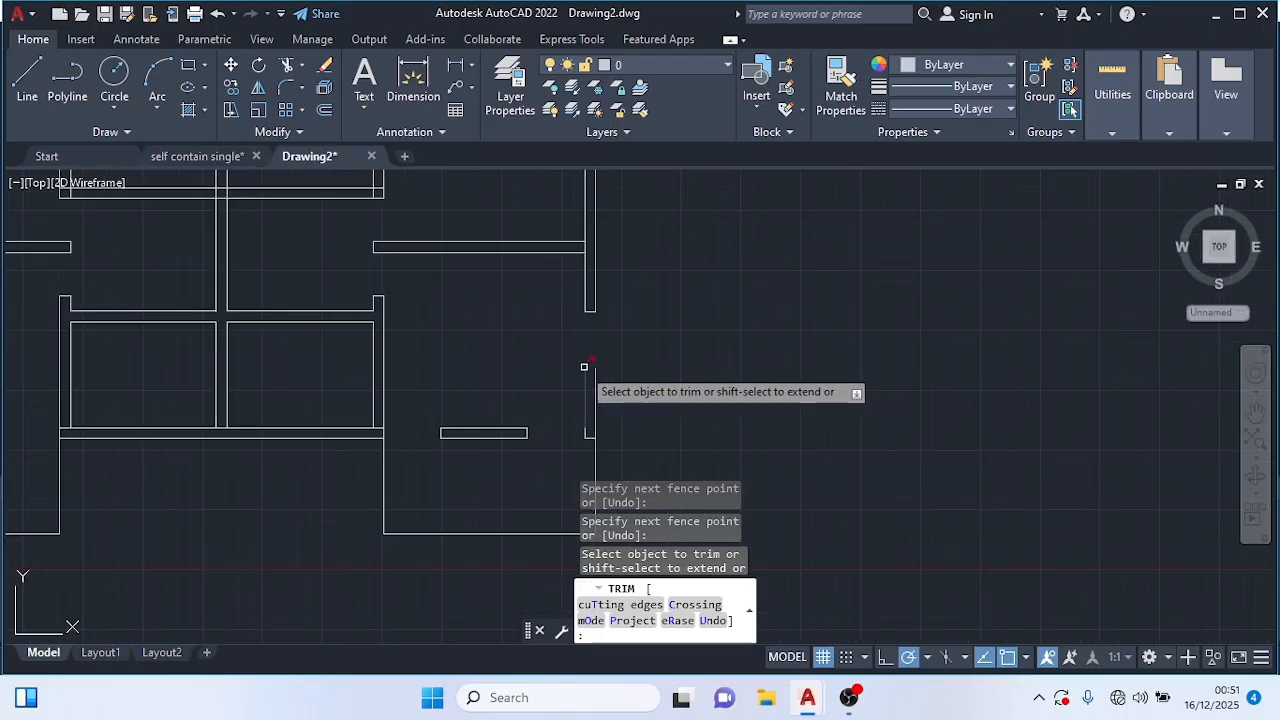
key("Escape")
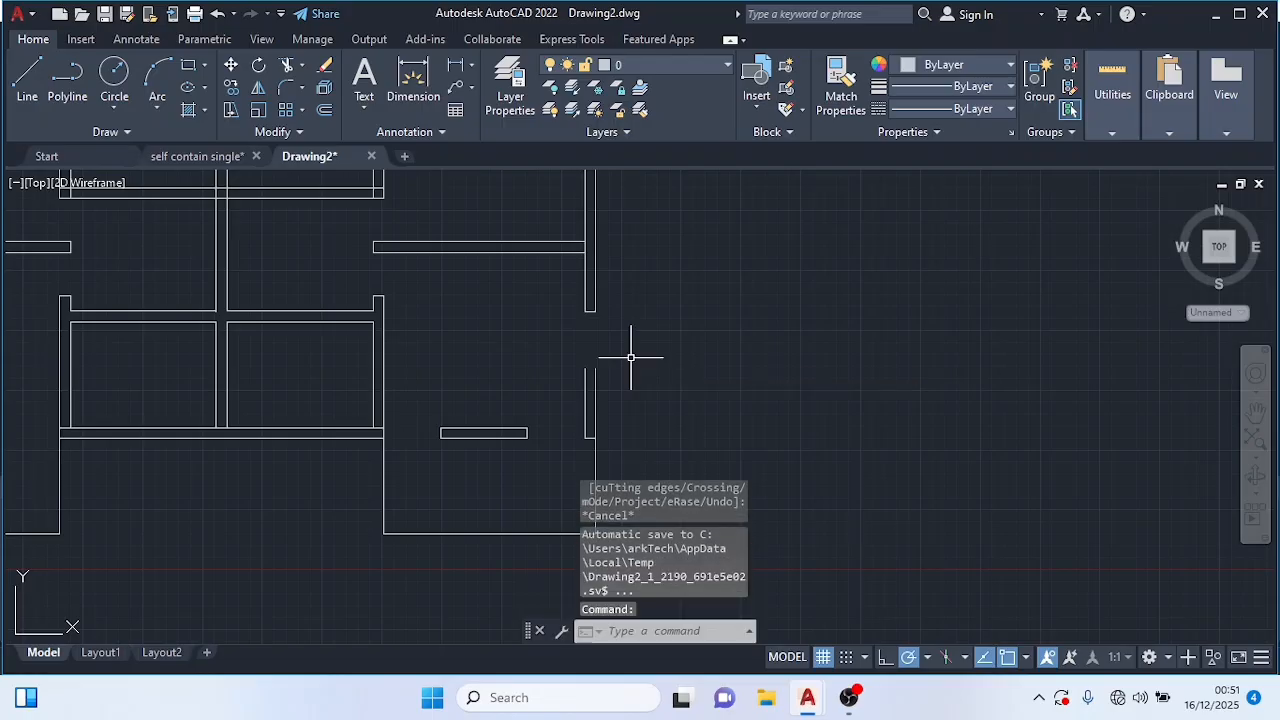
Step: Draw a line closing the top end of the right outer wall segment below the new window opening
type("l")
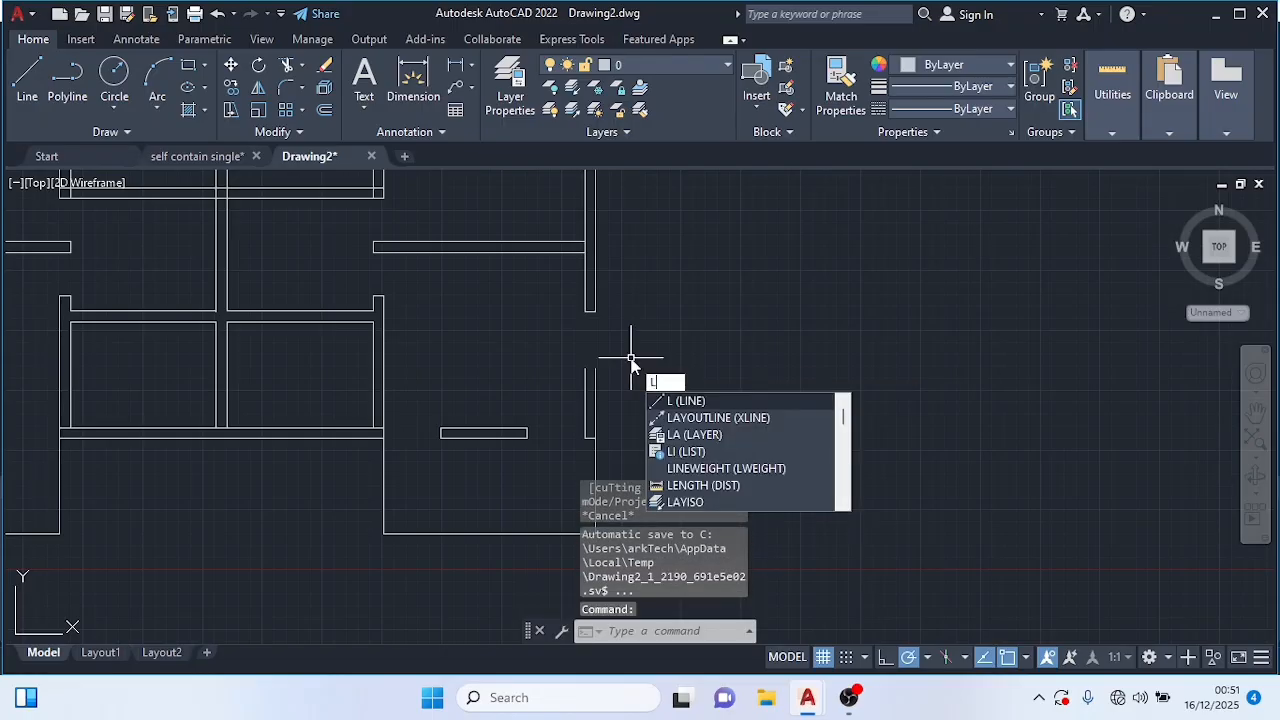
left_click(688, 400)
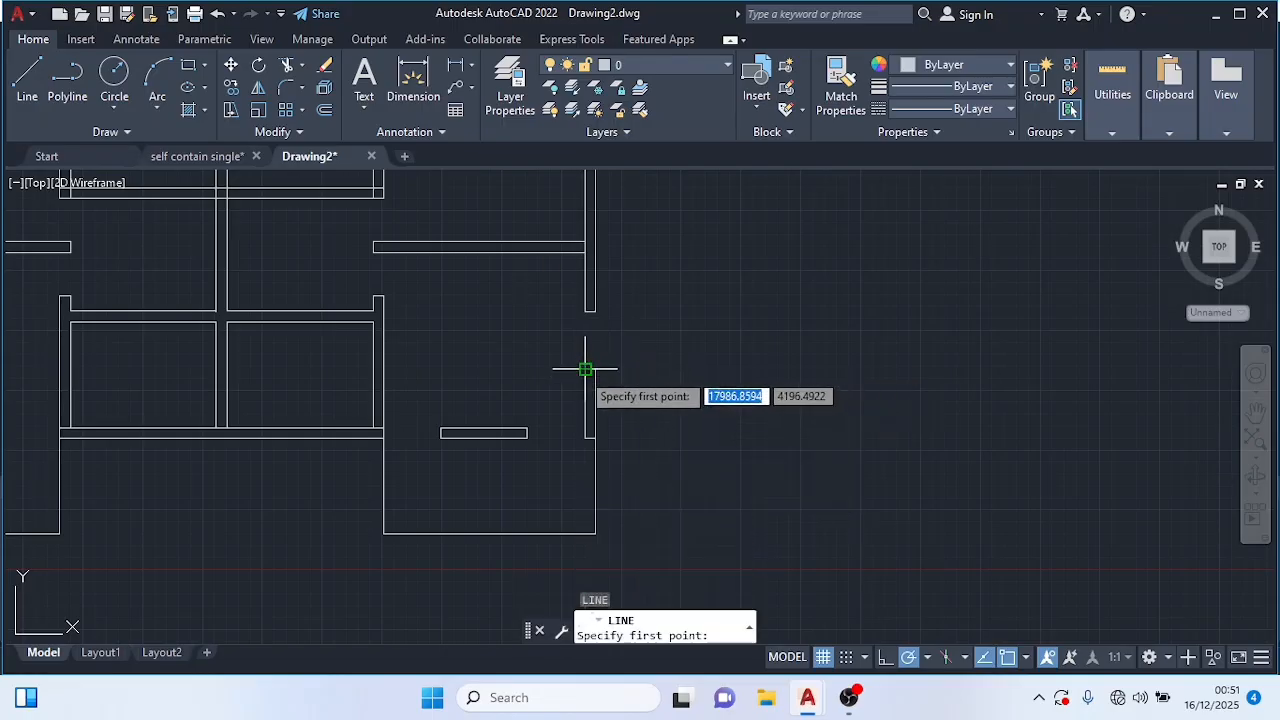
left_click(589, 368)
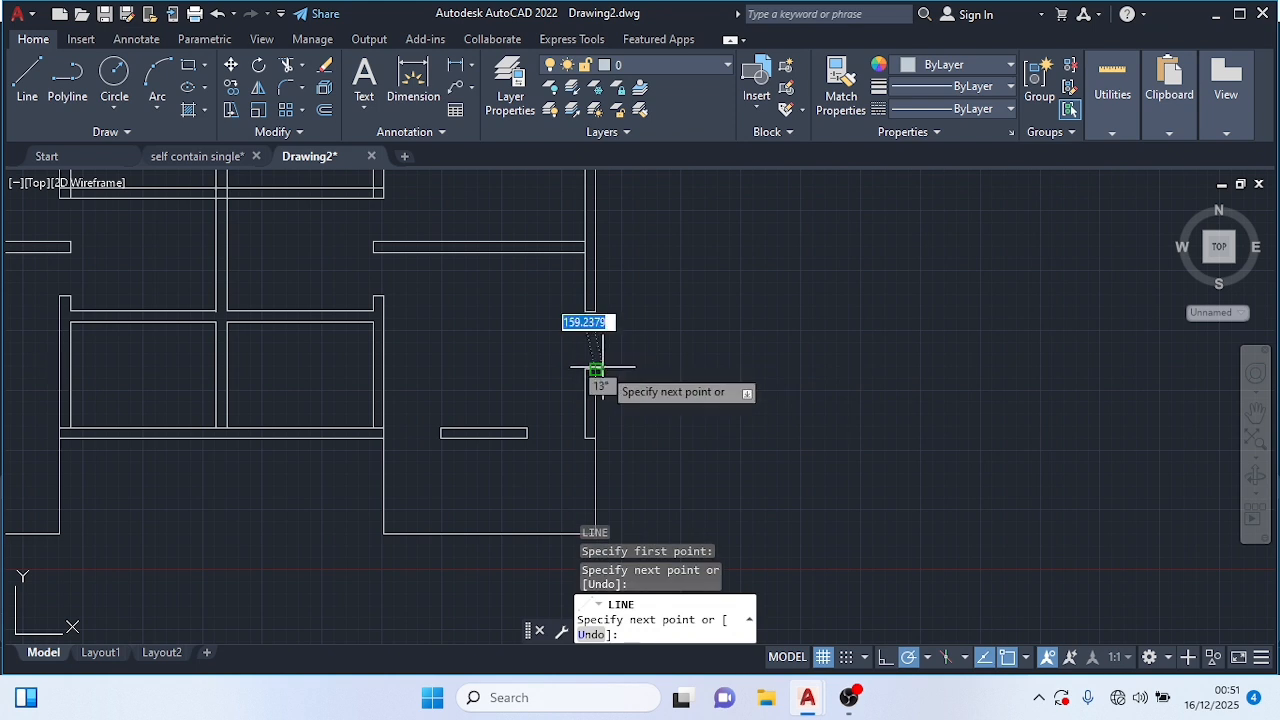
key("Escape")
Step: Draw a line 1828.8 down the right outer wall's outer face from the upper wall's inner edge, continuing horizontally left past the whole plan
scroll(641, 357, "down", 2)
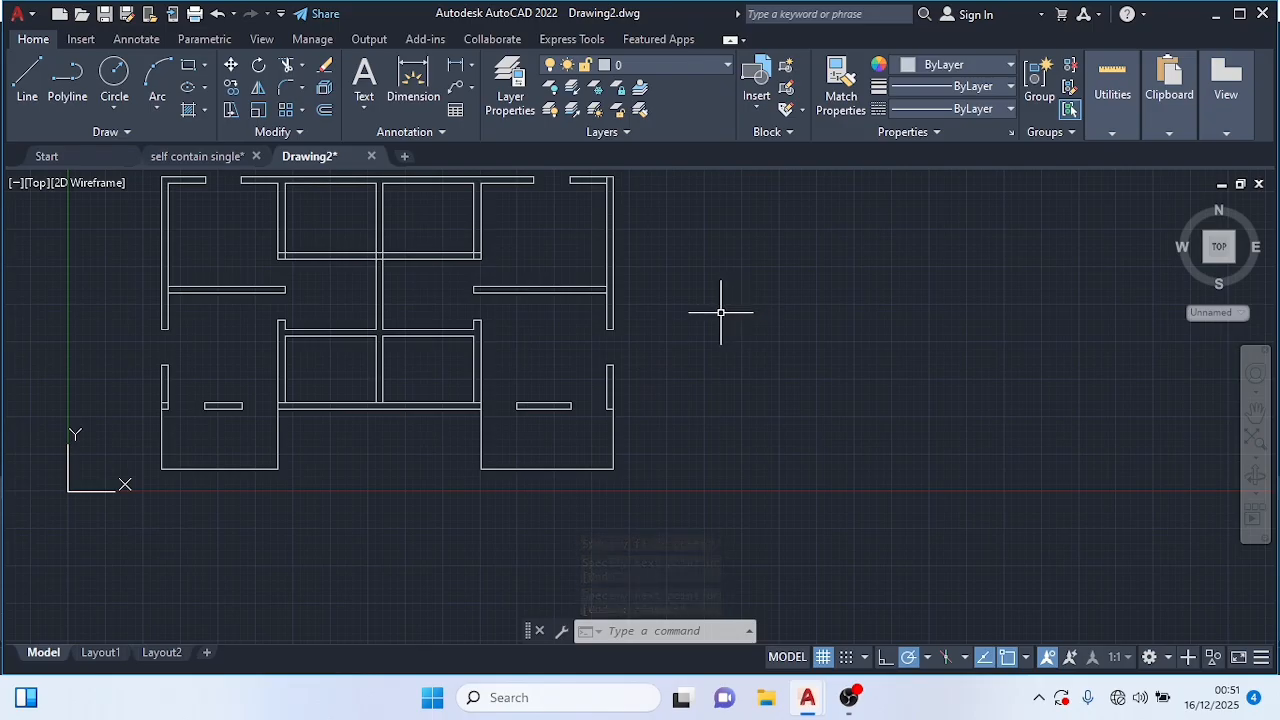
scroll(570, 170, "up", 6)
left_click(33, 67)
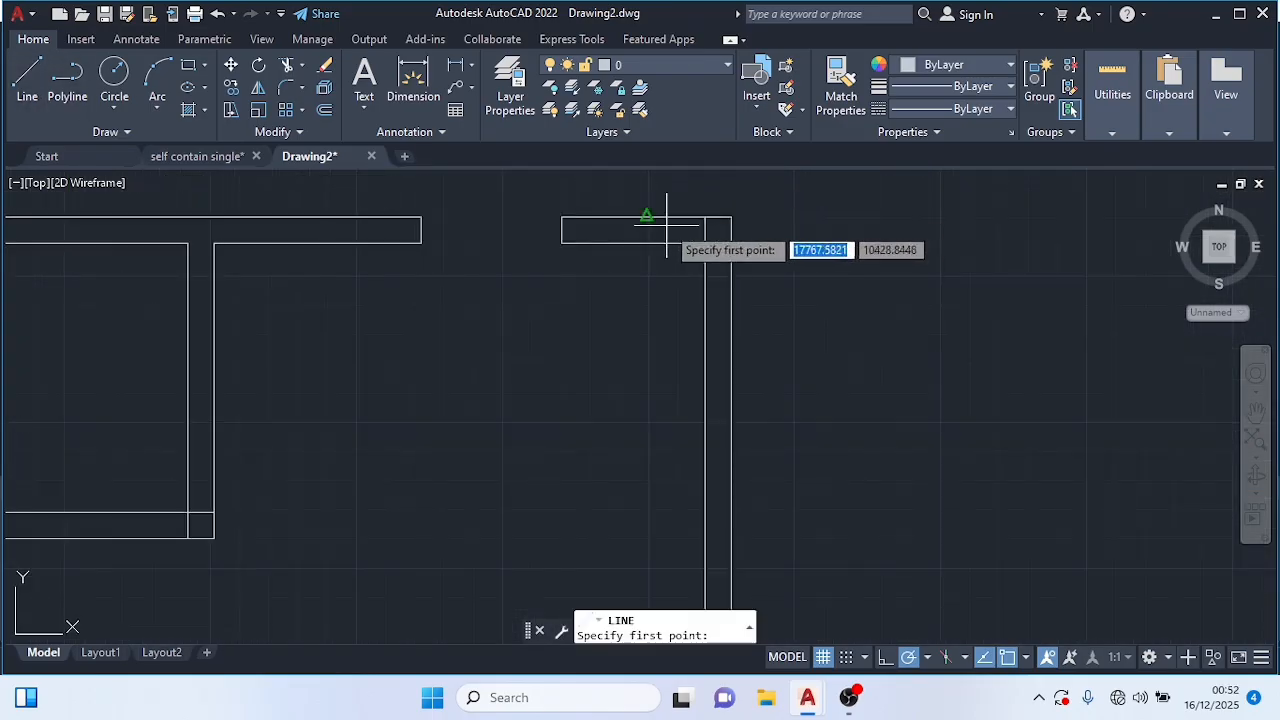
left_click(731, 244)
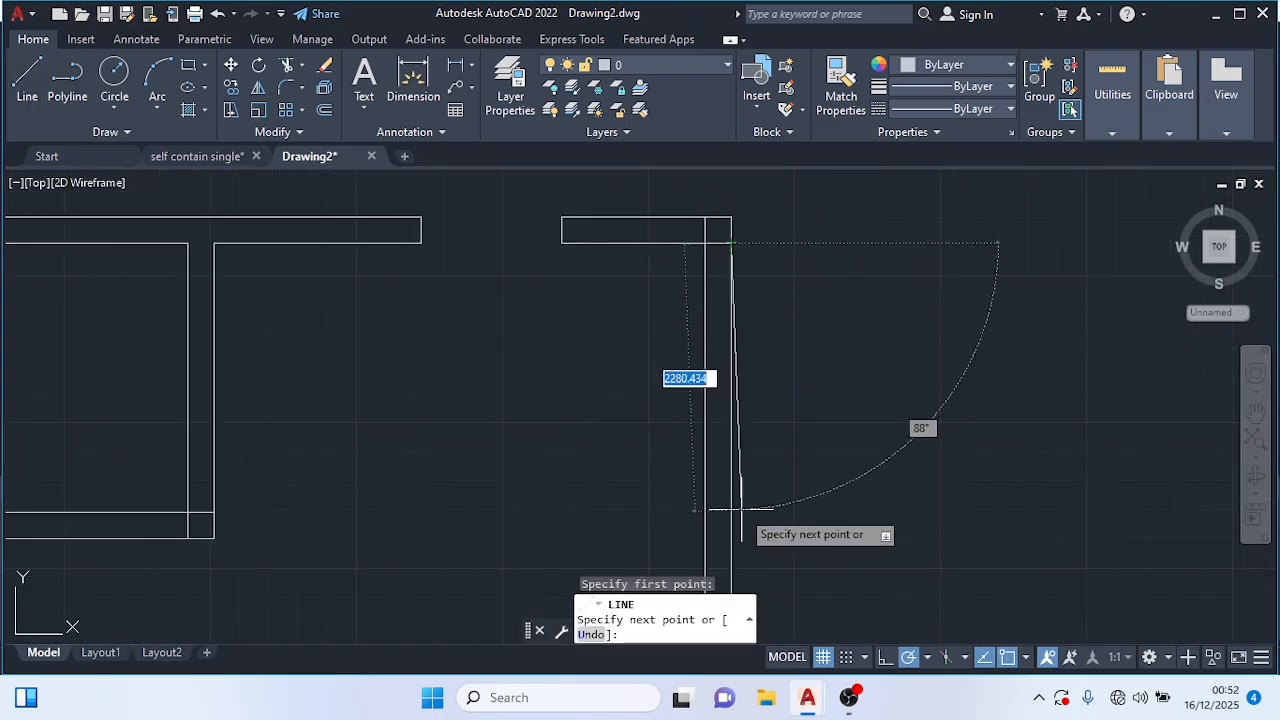
type("1828")
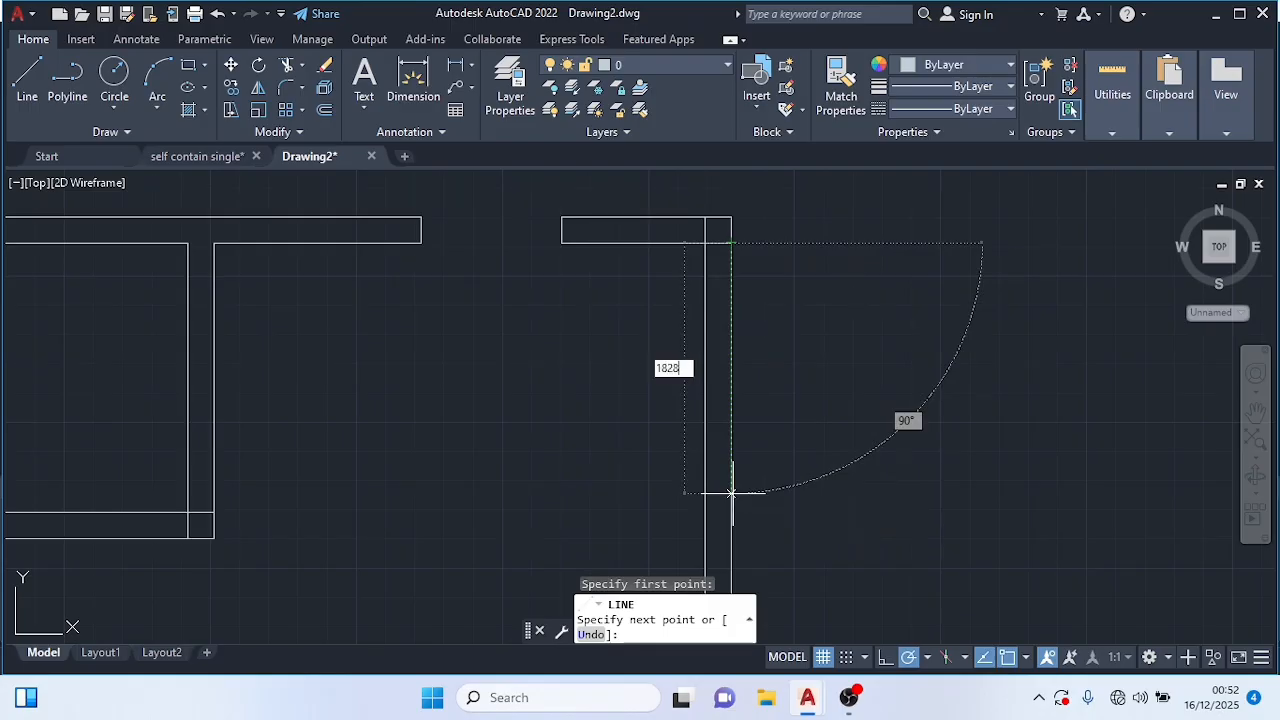
type(".8")
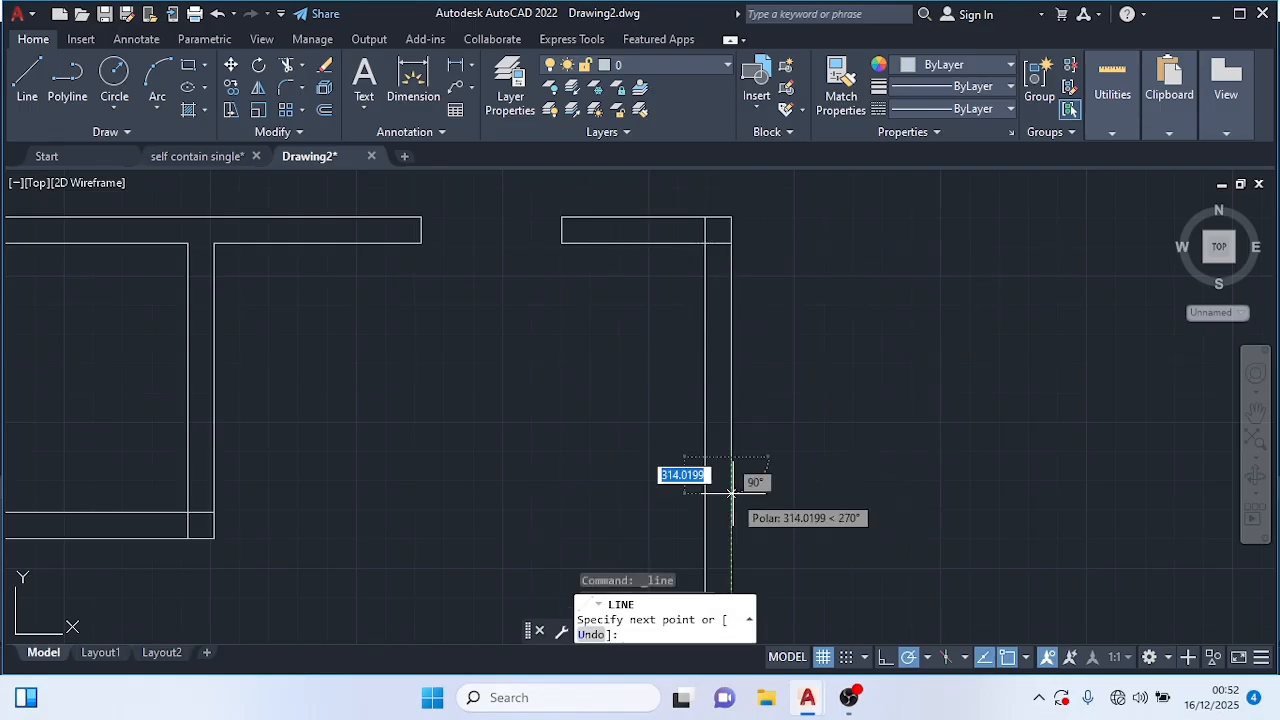
key("Return")
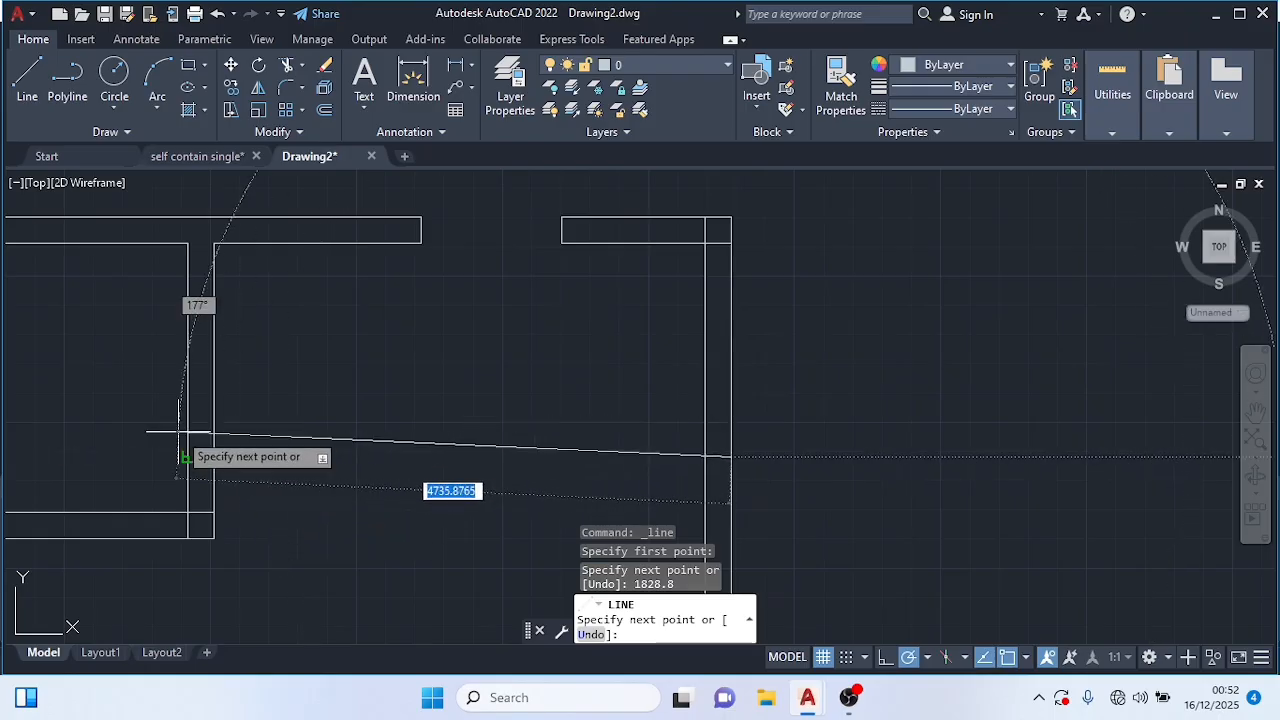
scroll(263, 374, "down", 7)
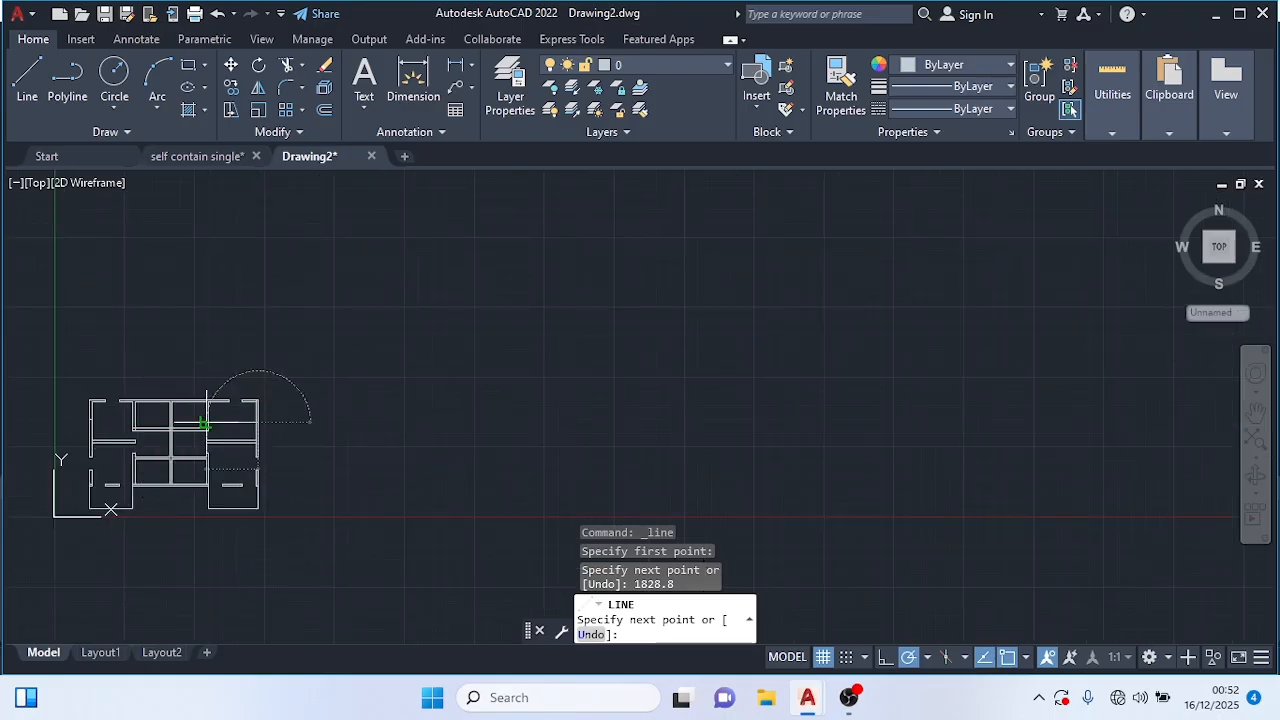
middle_click_drag(243, 400, 790, 293)
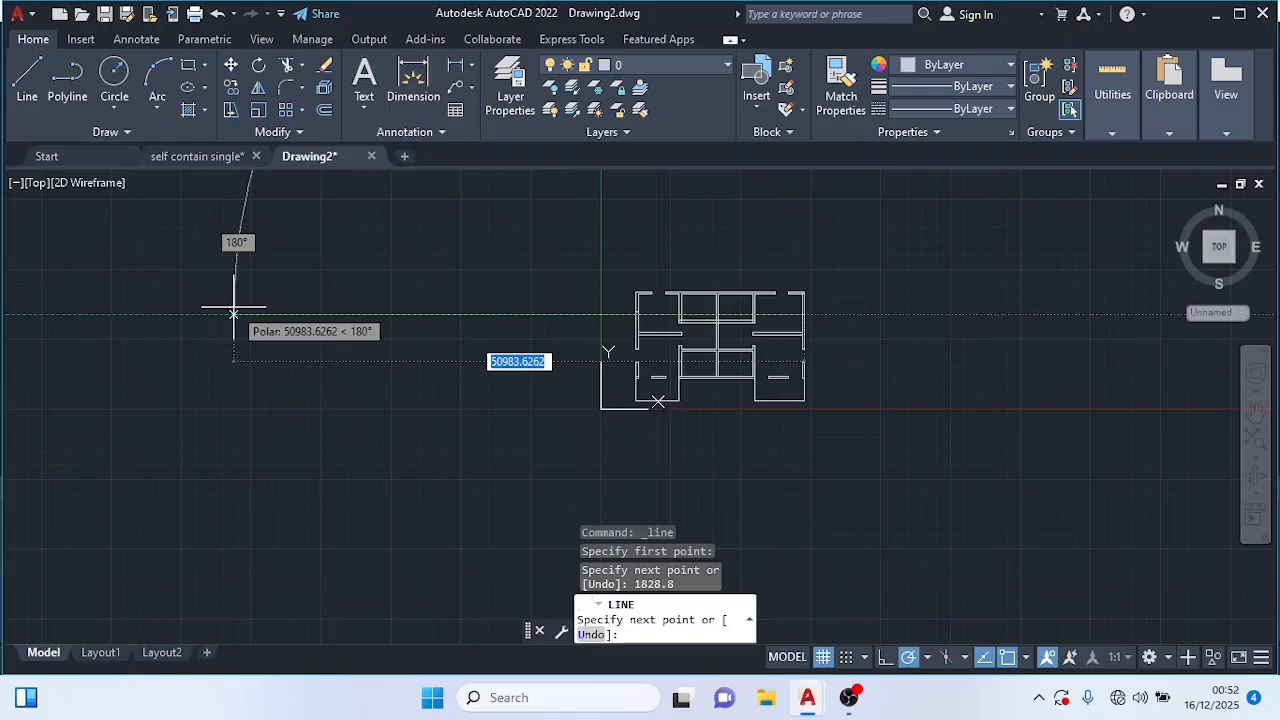
scroll(233, 314, "up", 5)
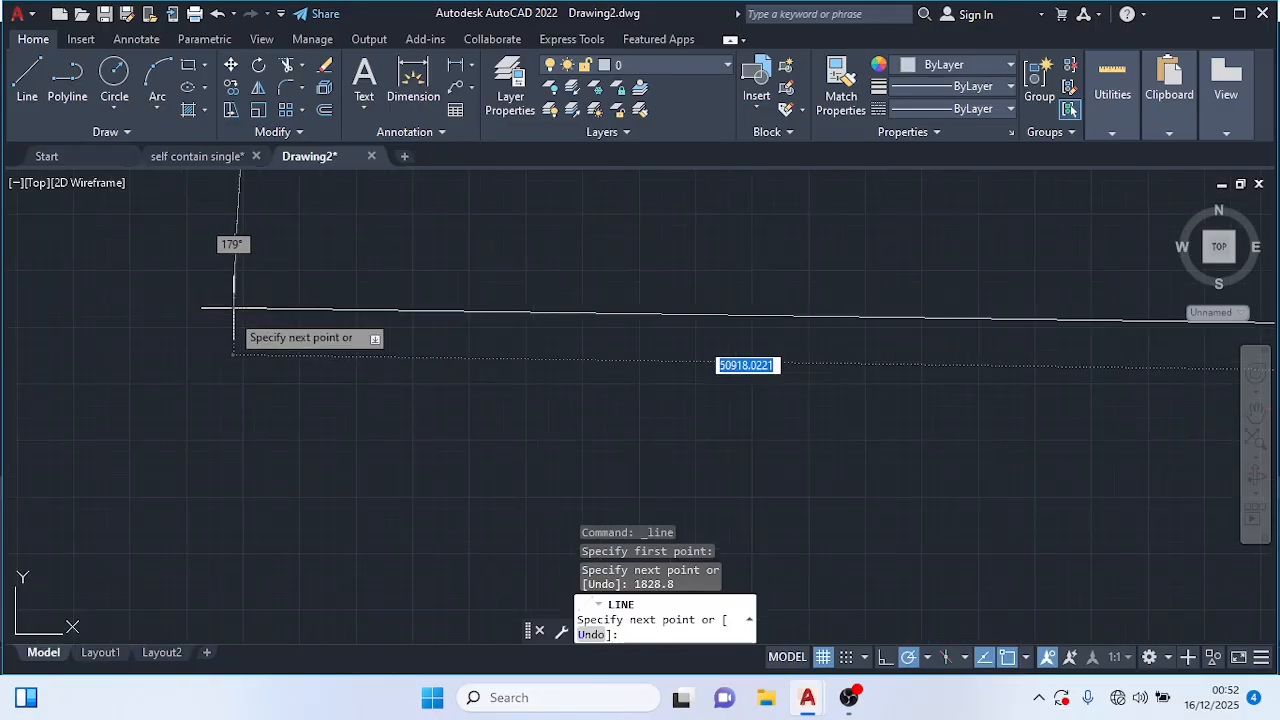
left_click(218, 338)
key("Escape")
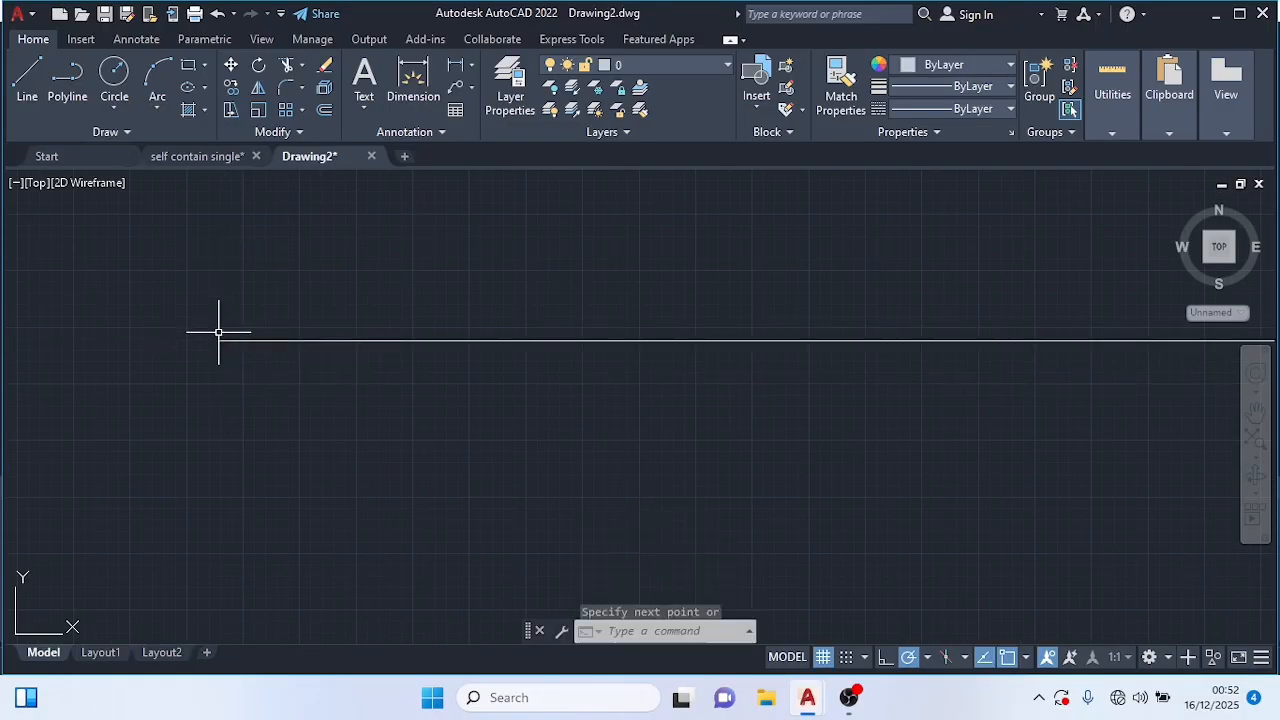
Step: Draw a line 600 up from the centre line's end on the right outer wall, continuing horizontally left beyond the left outer wall
scroll(220, 332, "down", 8)
scroll(221, 328, "up", 3)
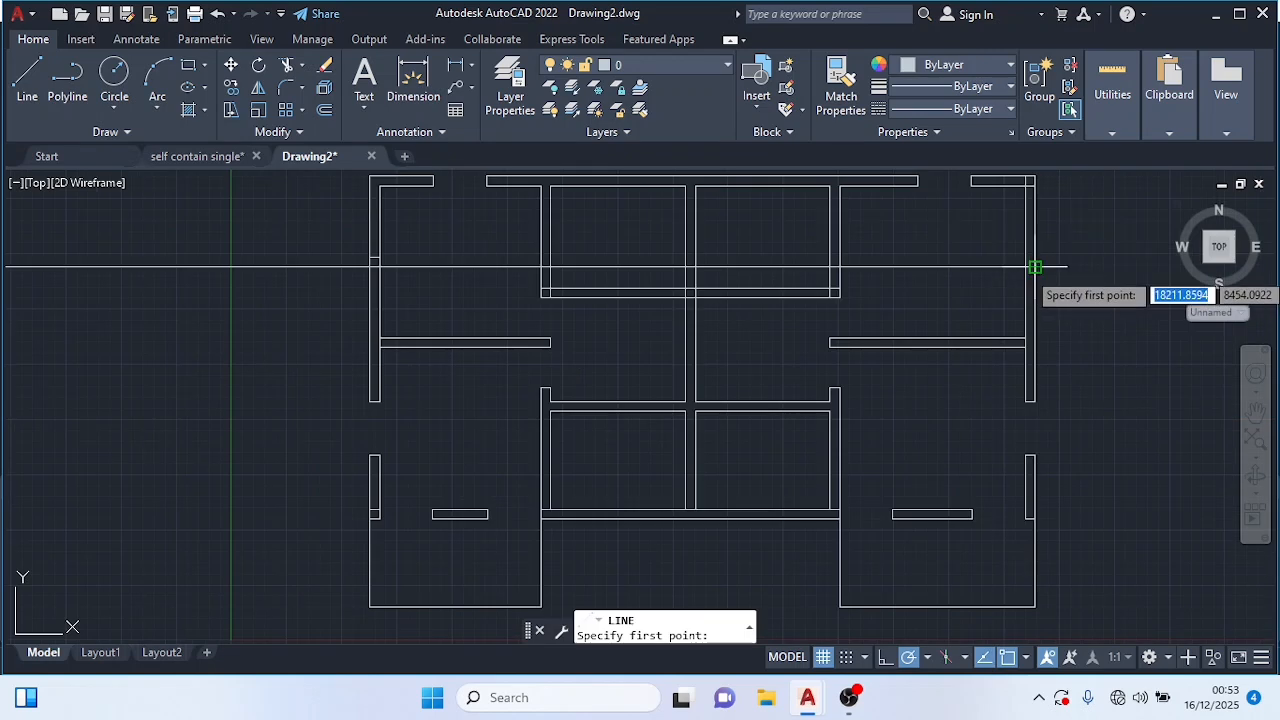
left_click(1036, 266)
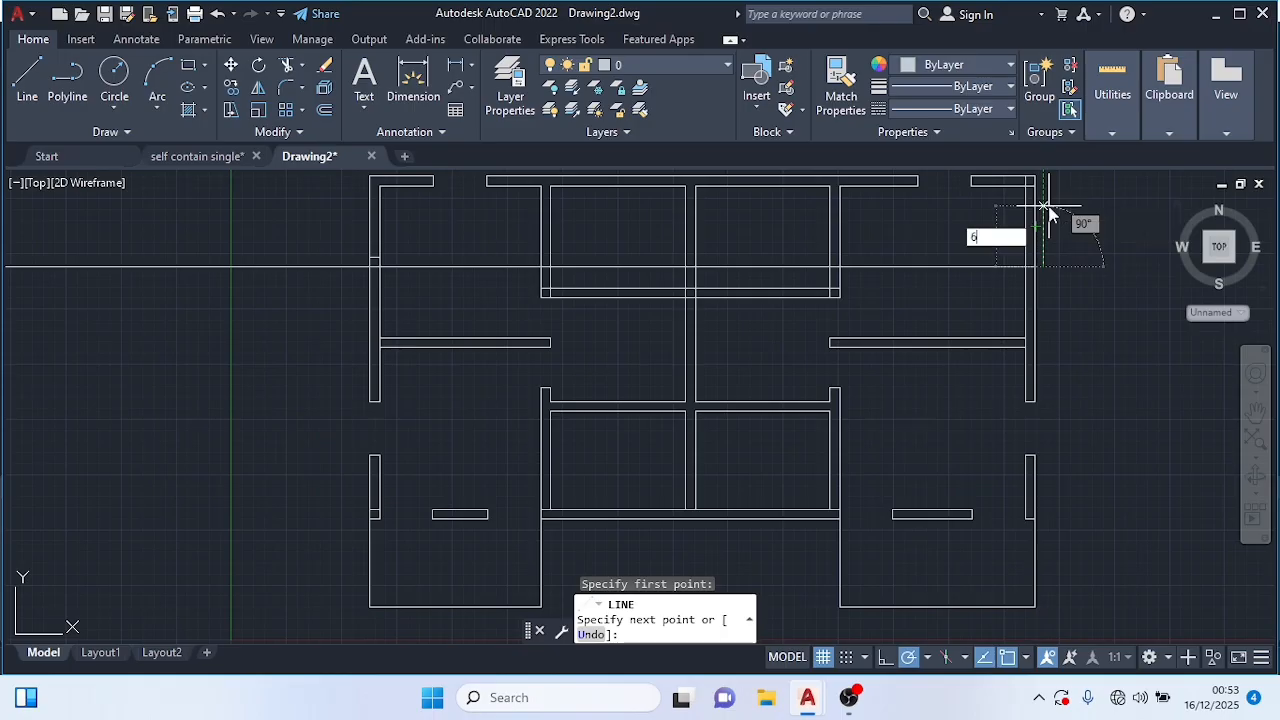
type("600")
key("Return")
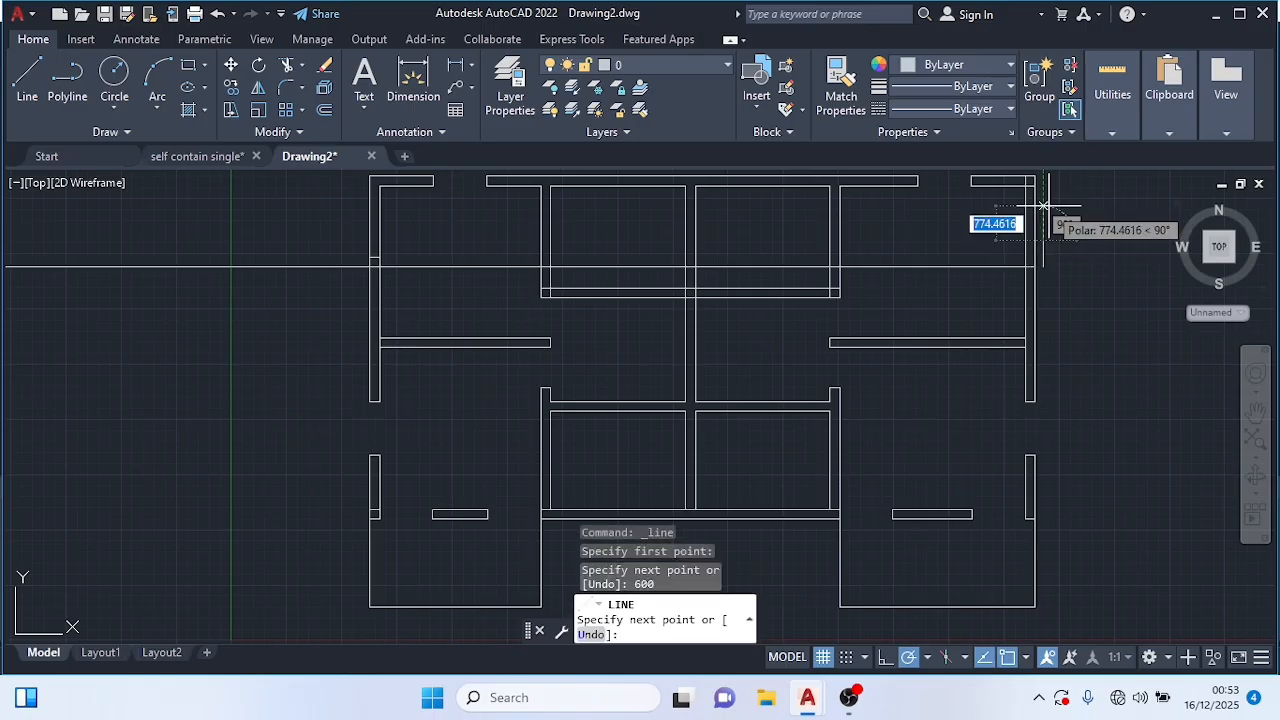
left_click(134, 240)
key("Escape")
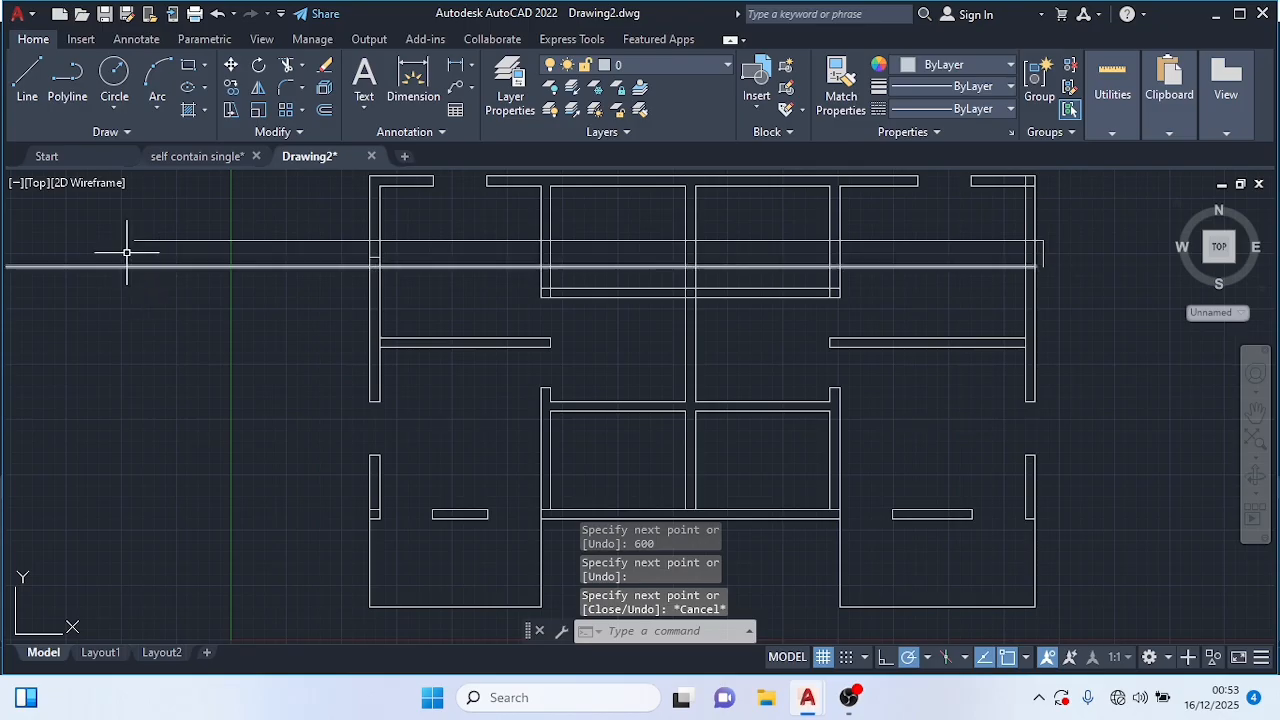
Step: Draw a line 1200 down from the upper jamb line's left end, continuing horizontally right beyond the right outer wall
left_click(14, 78)
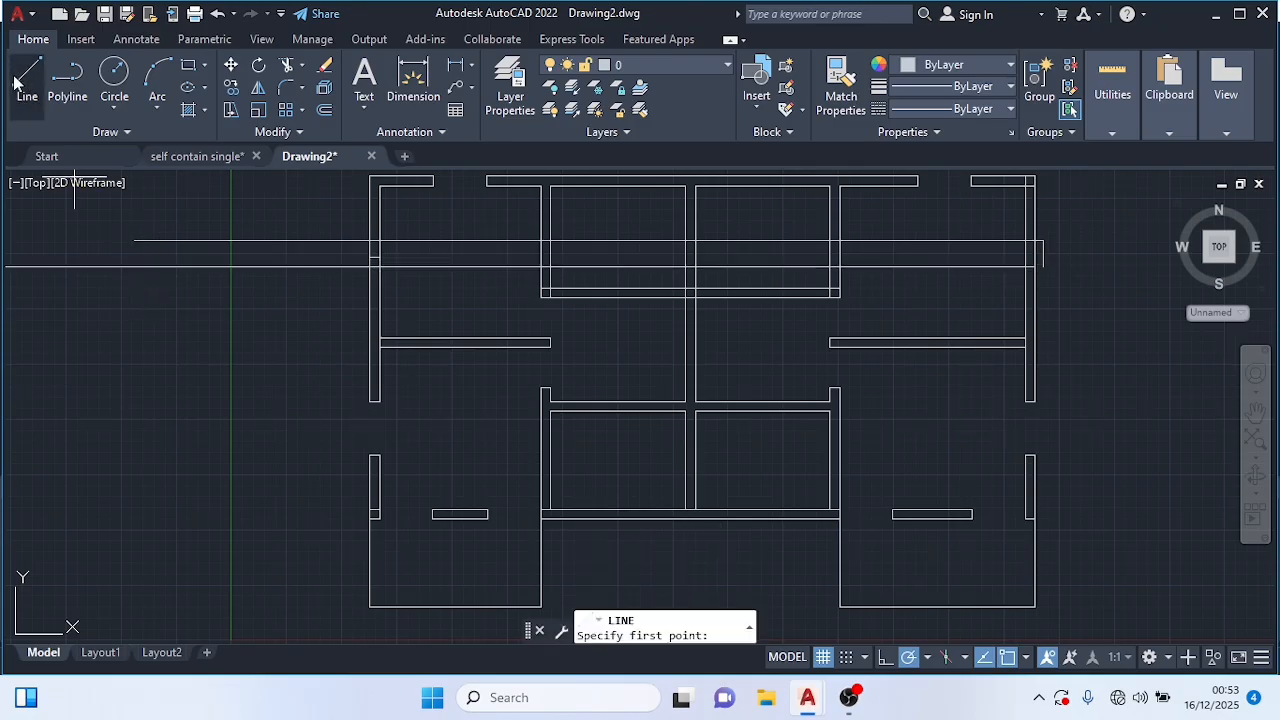
left_click(134, 240)
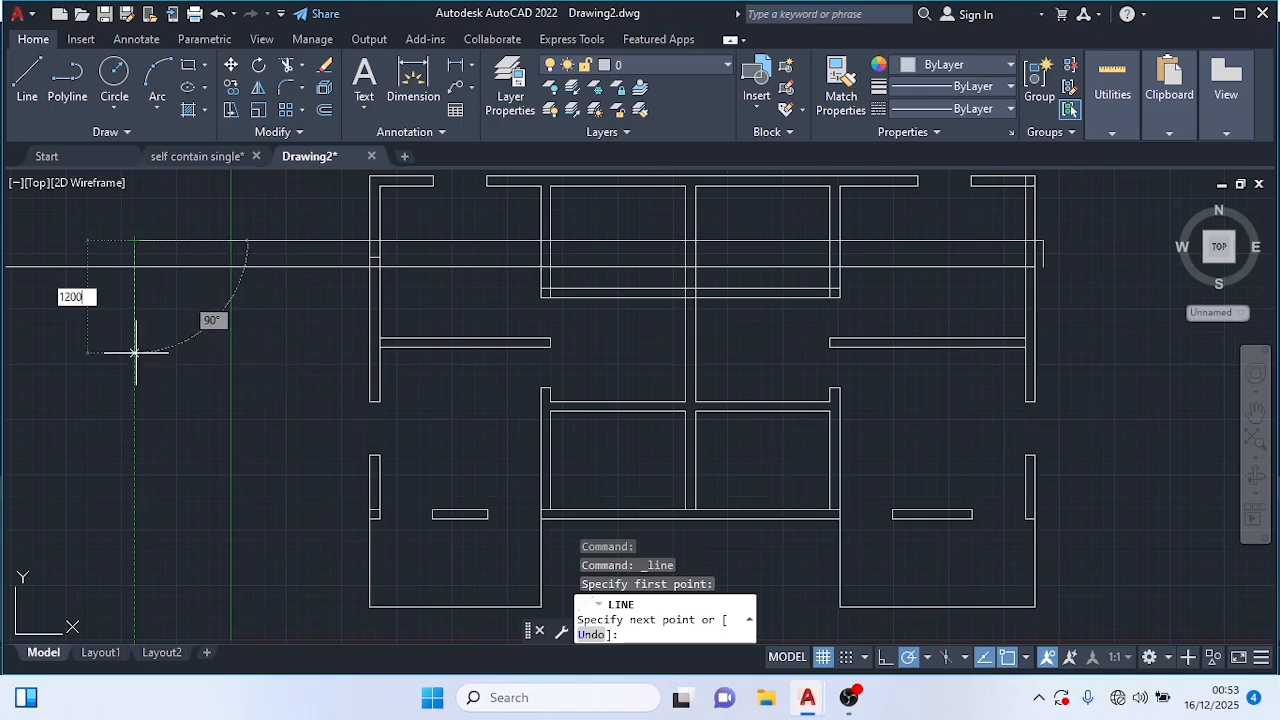
key("Return")
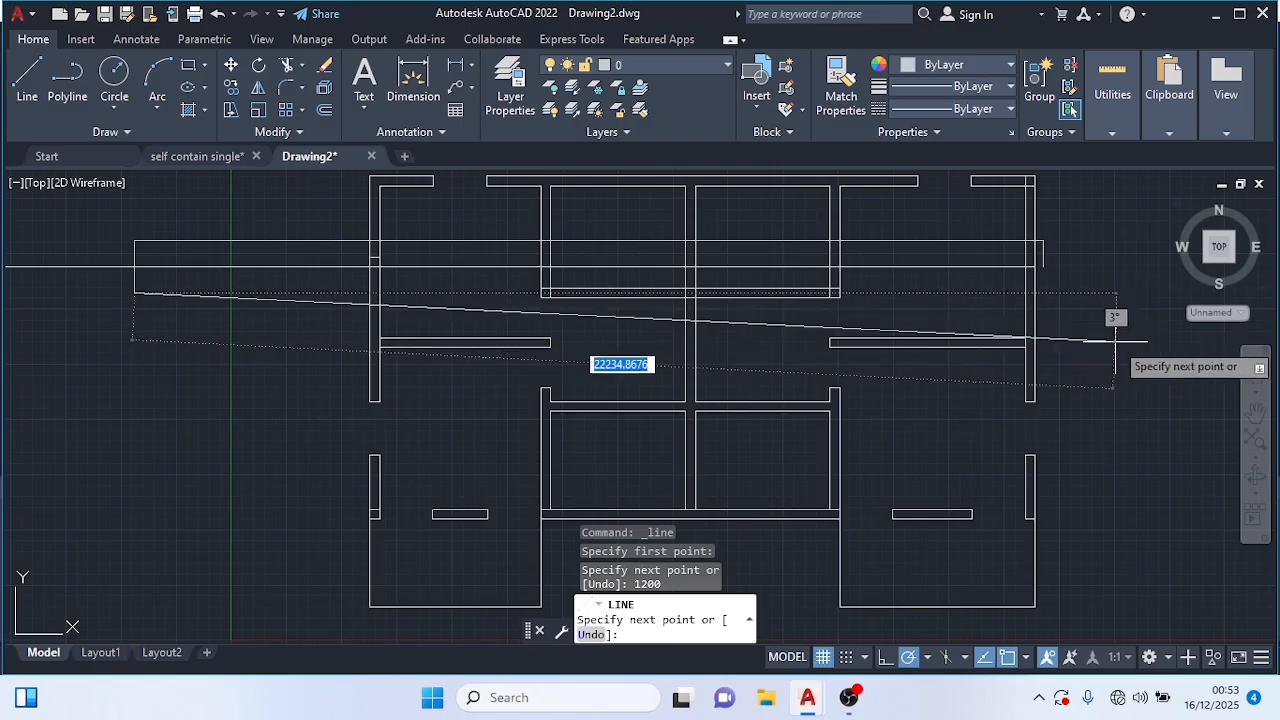
left_click(1169, 293)
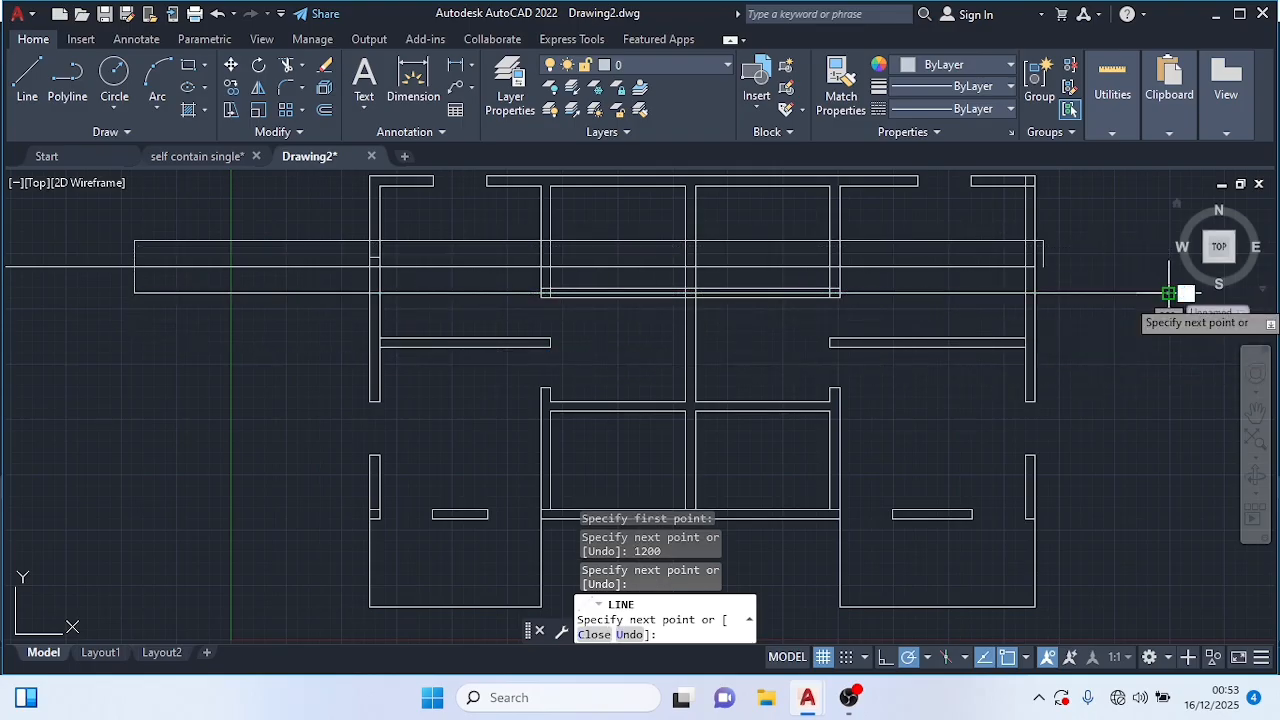
key("Escape")
Step: Trim away the jamb line ends and the short vertical line outside the right outer wall
scroll(1067, 316, "up", 1)
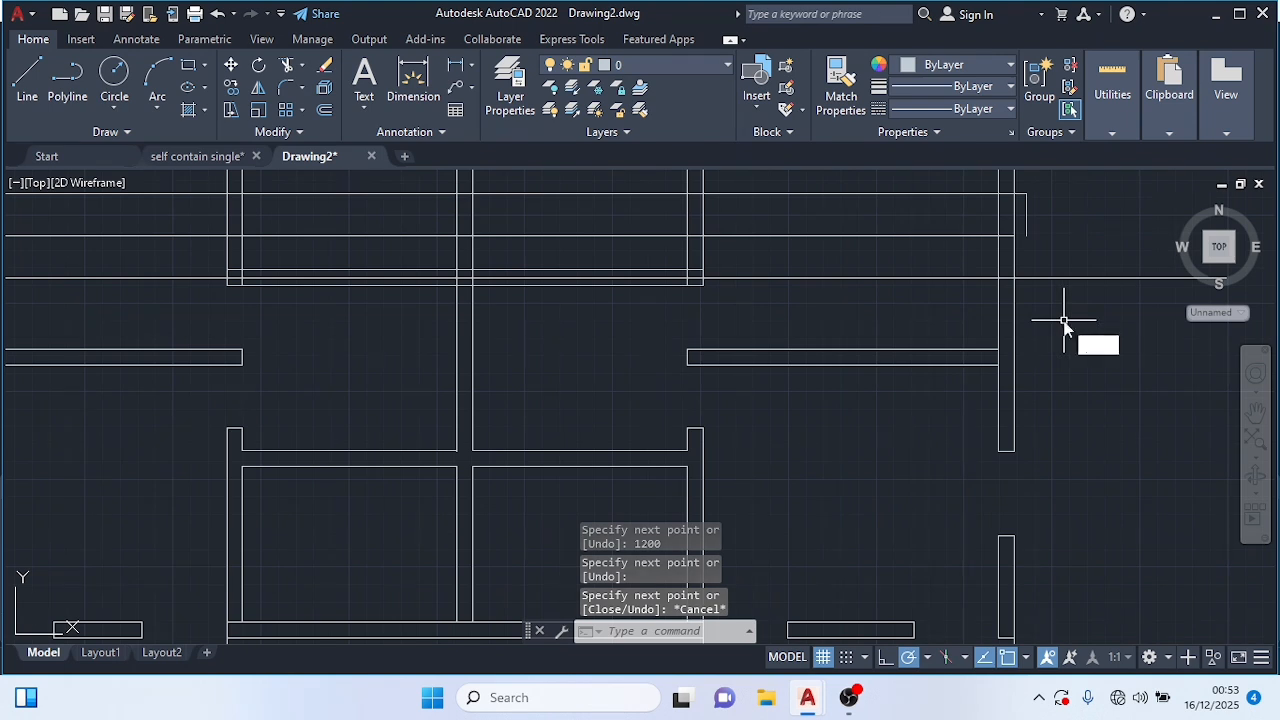
type("tr")
key("Return")
left_click(1053, 278)
left_click(1020, 193)
left_click(1022, 217)
left_click(1031, 209)
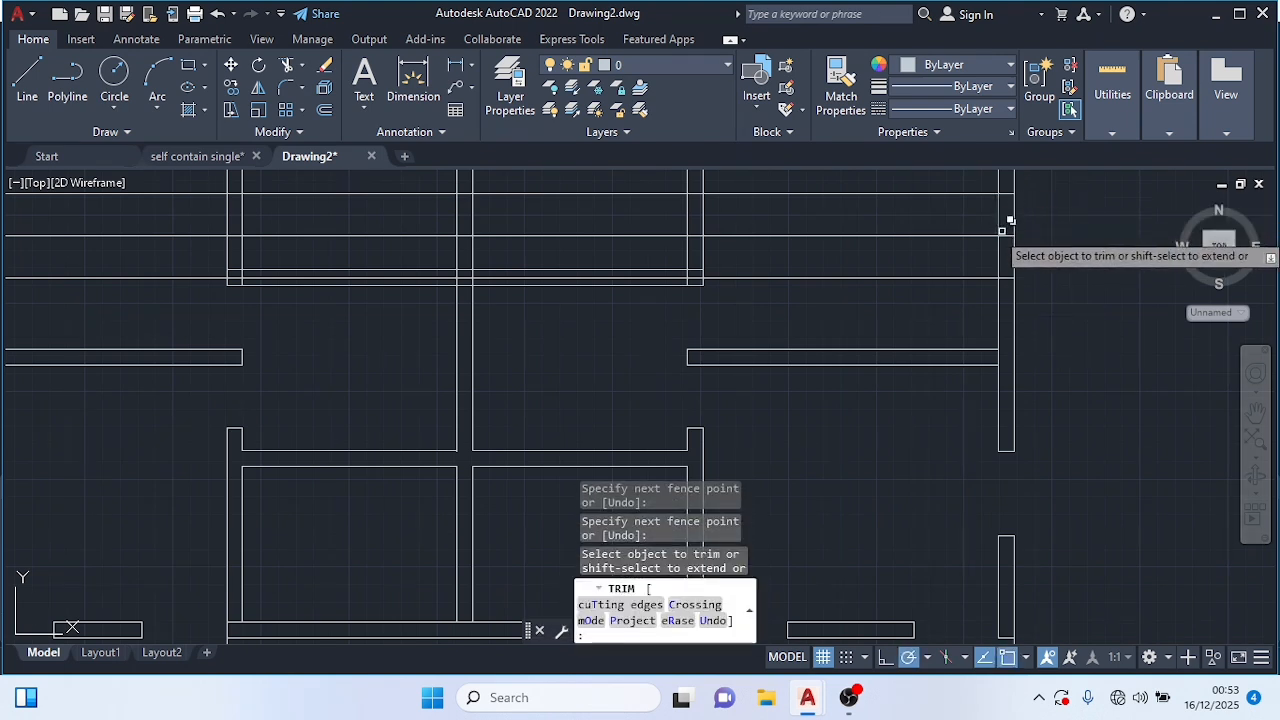
left_click(1005, 230)
left_click(1017, 248)
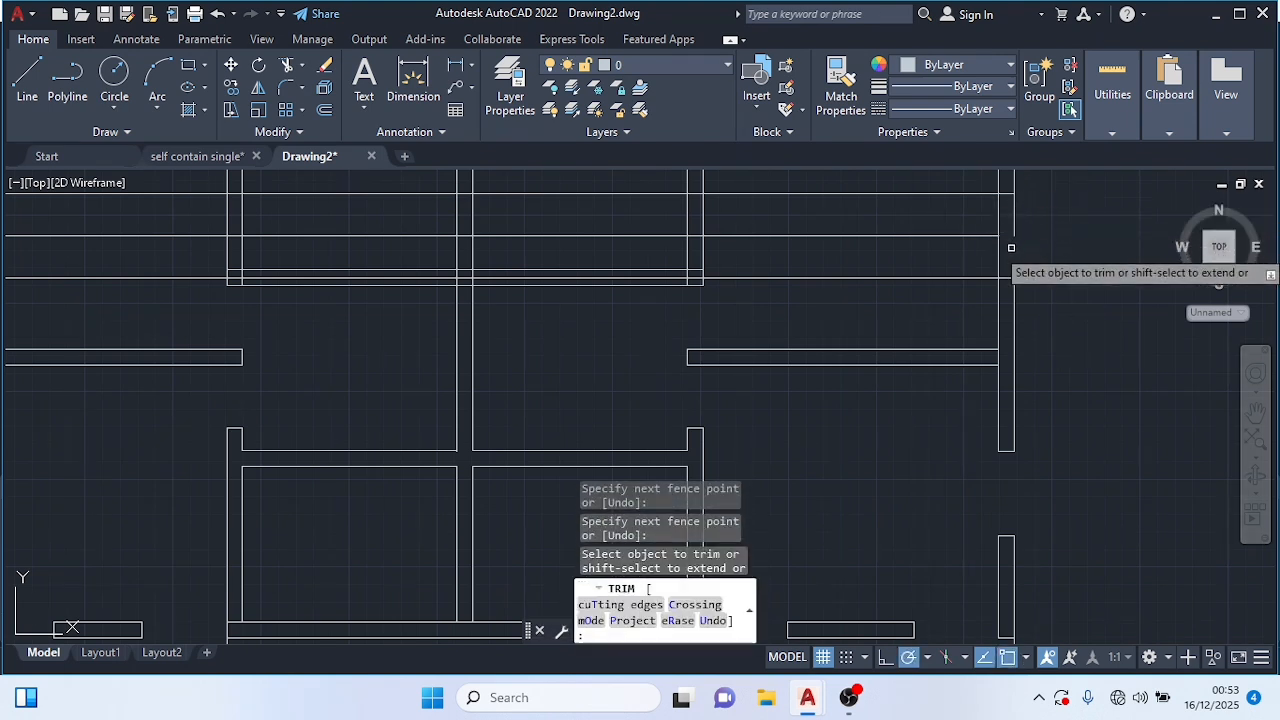
key("ctrl+z")
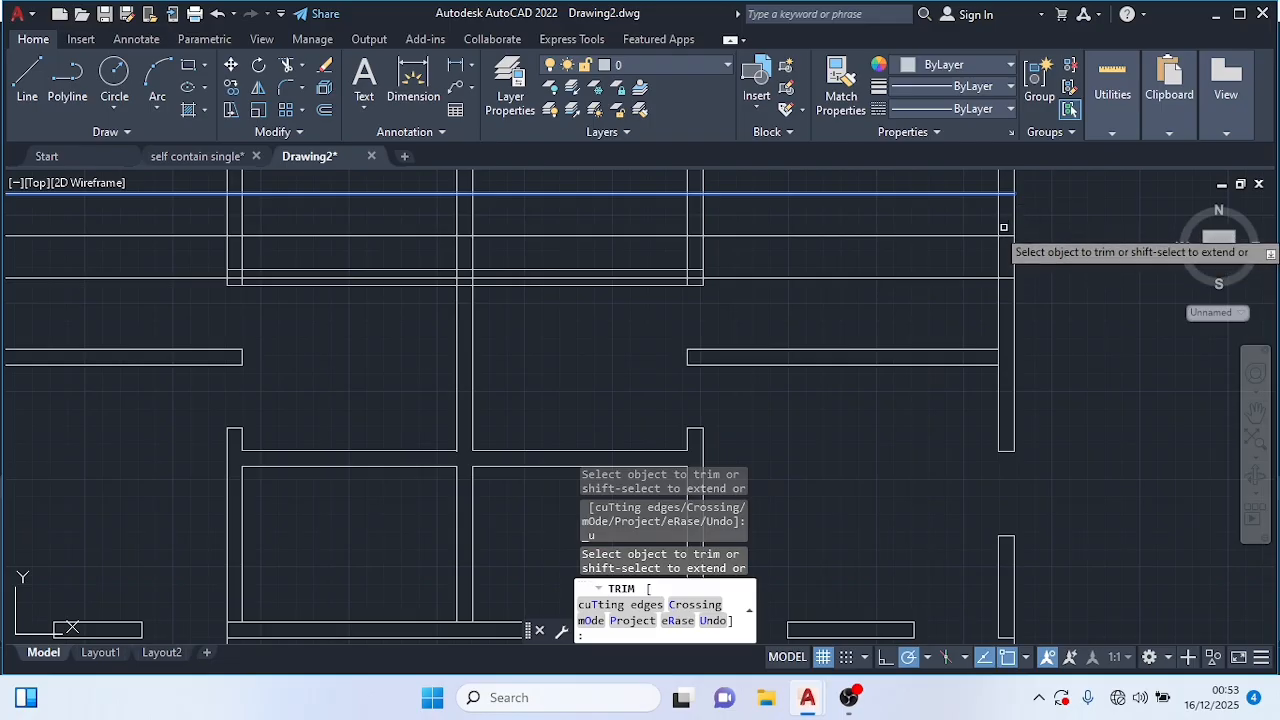
Step: Trim the right outer wall's lines between the two jamb lines to cut the opening, and trim the centre line across the right room
scroll(1004, 223, "up", 4)
left_click(1001, 233)
left_click(994, 266)
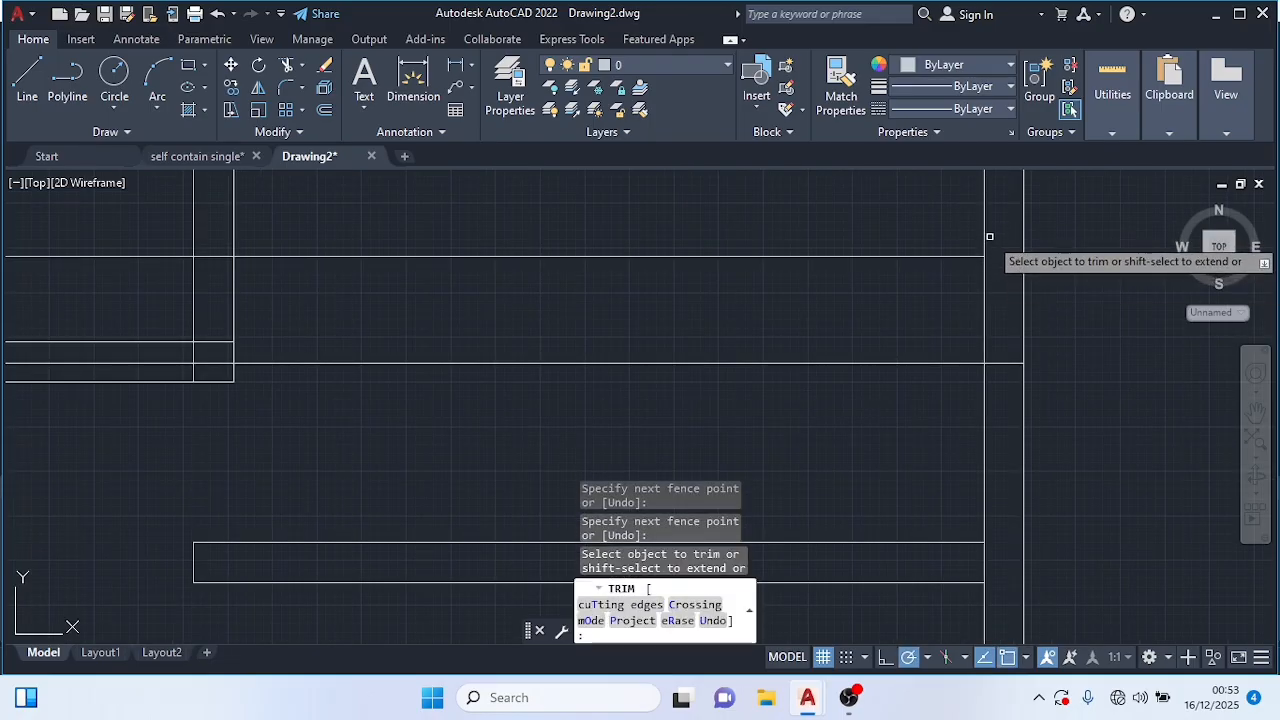
scroll(991, 236, "down", 4)
left_click(988, 229)
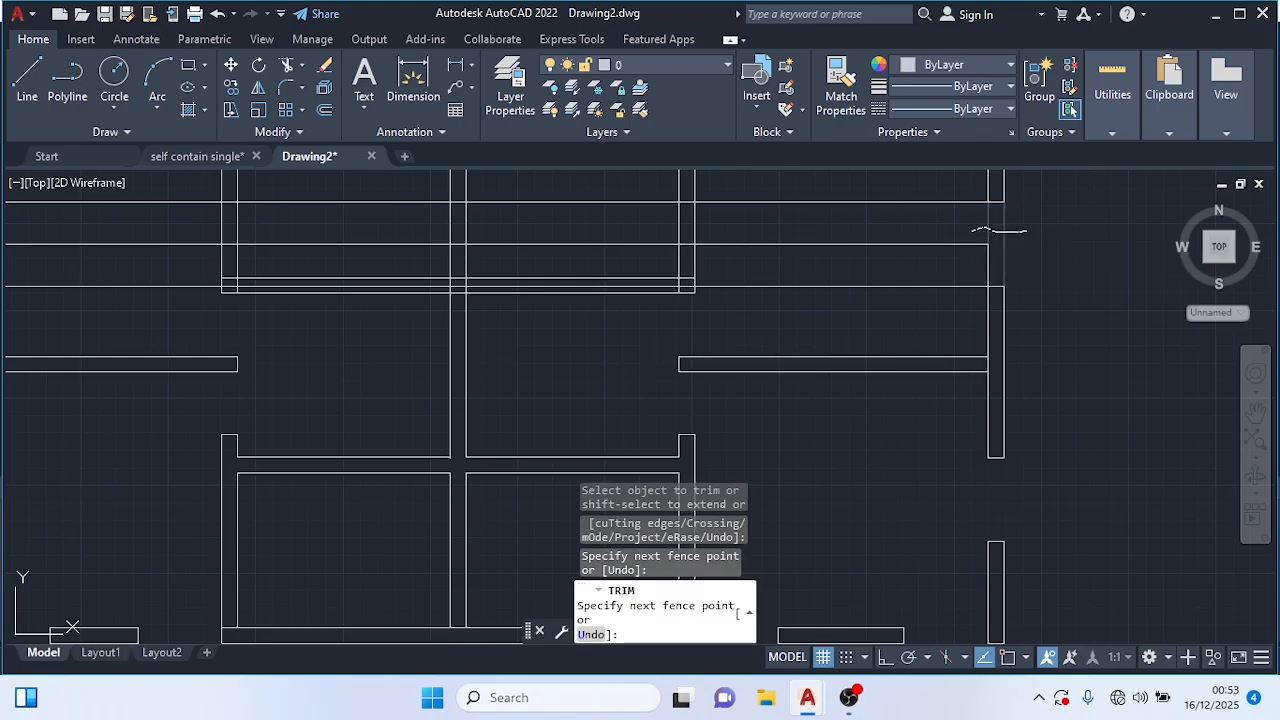
mouse_move(1027, 231)
left_mouse_down()
mouse_move(974, 260)
mouse_move(952, 252)
left_mouse_up()
Step: Trim the remaining centre and jamb lines across the rooms and partitions between the left and right outer walls
scroll(703, 233, "up", 2)
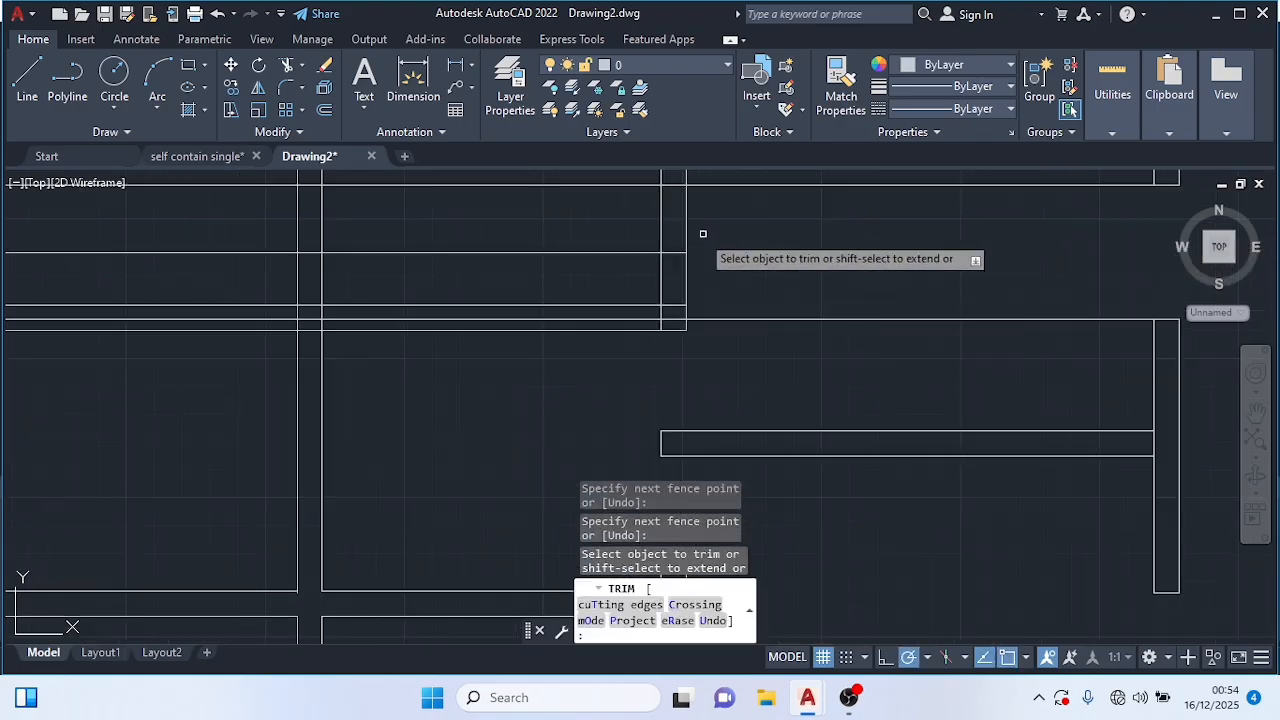
left_click_drag(674, 246, 673, 275)
scroll(463, 247, "down", 2)
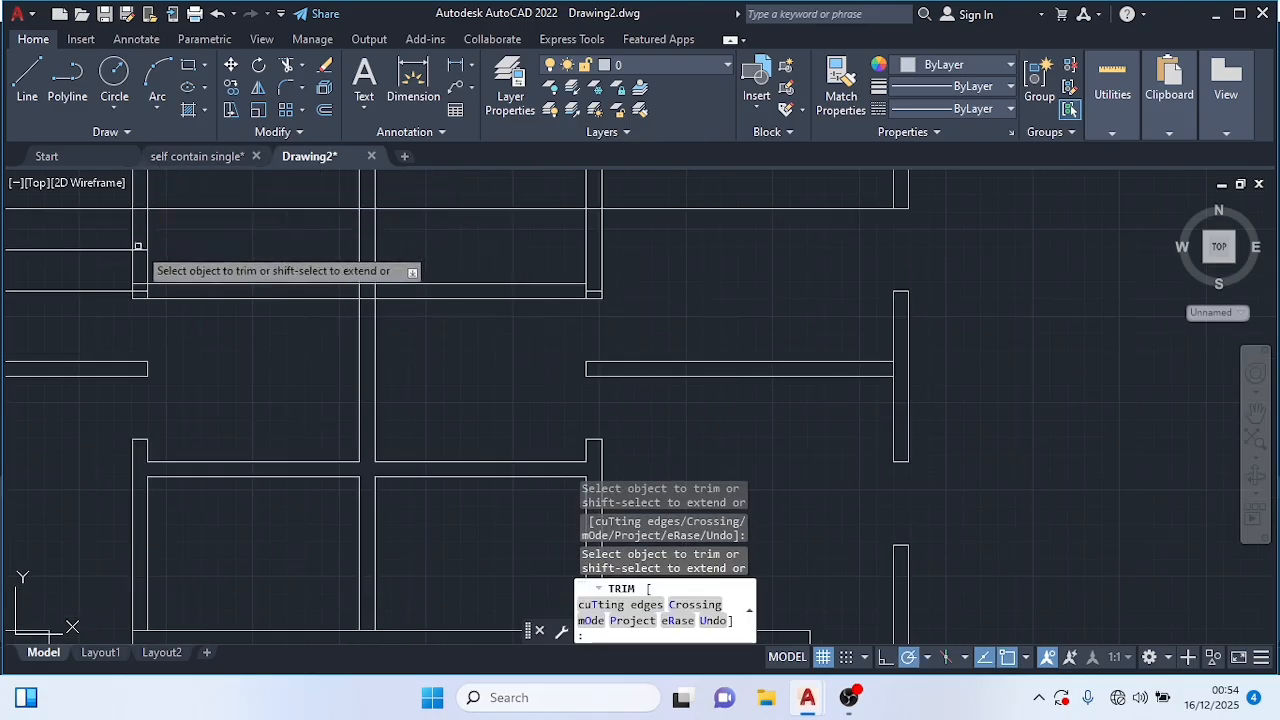
scroll(126, 276, "up", 2)
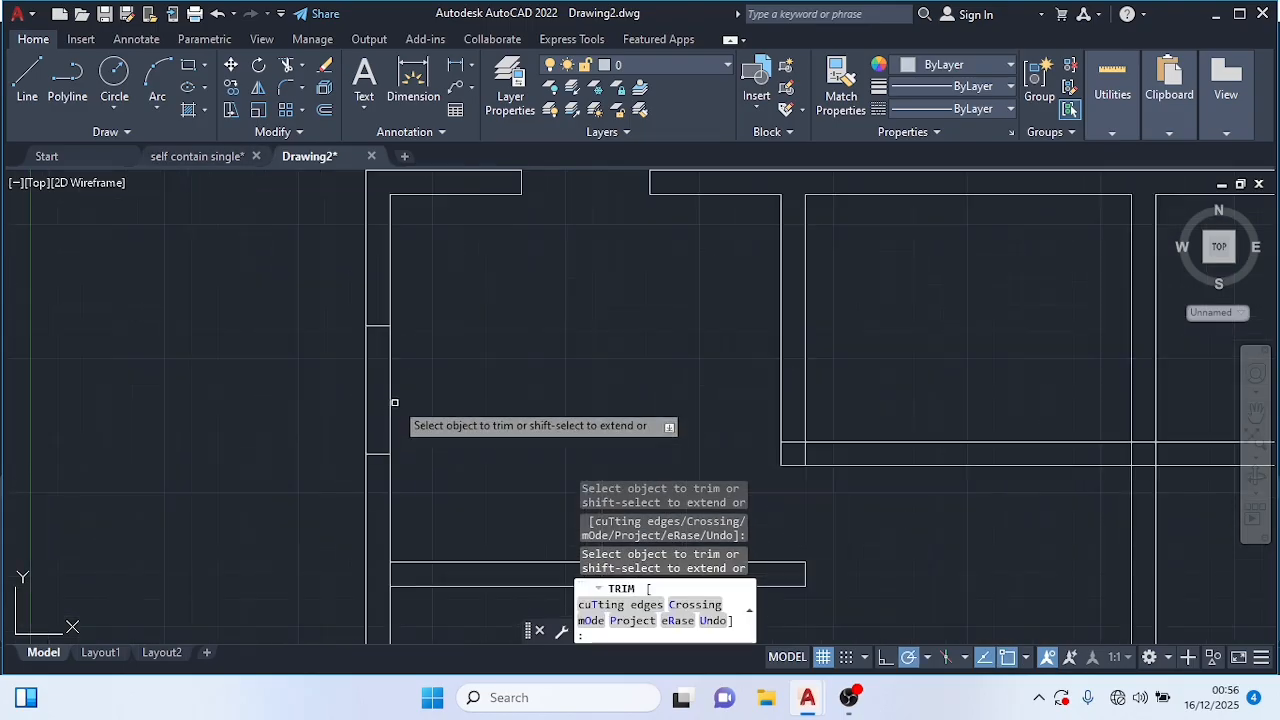
Step: Trim the left outer wall's lines between the two jamb lines to cut the upper-left room's window opening
mouse_move(391, 403)
left_mouse_down()
mouse_move(403, 409)
mouse_move(409, 389)
left_mouse_up()
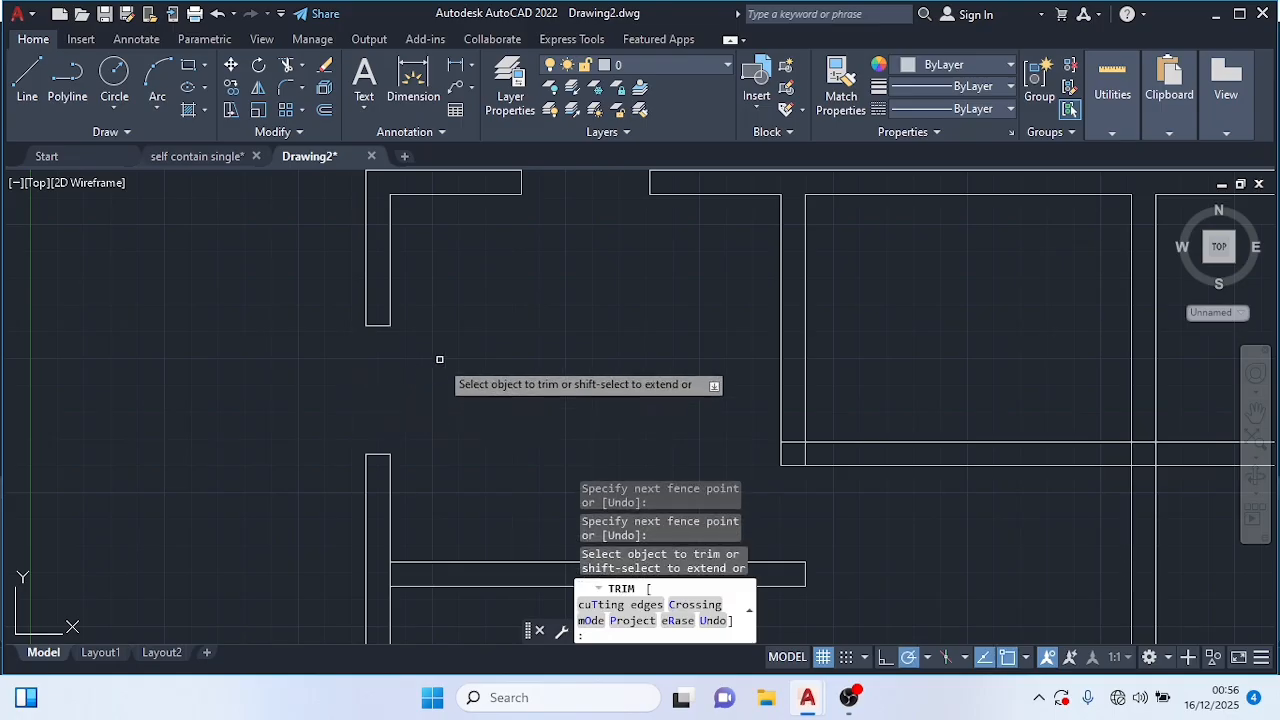
scroll(445, 355, "down", 3)
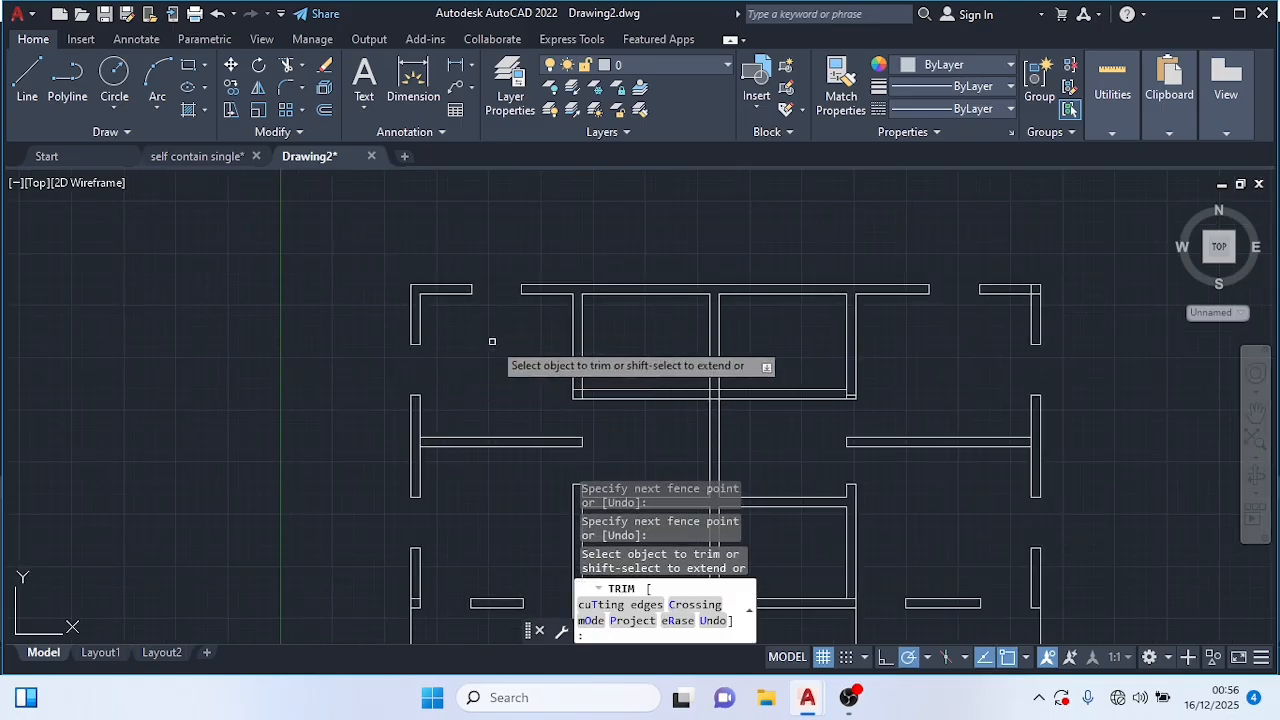
key("Escape")
scroll(503, 315, "down", 4)
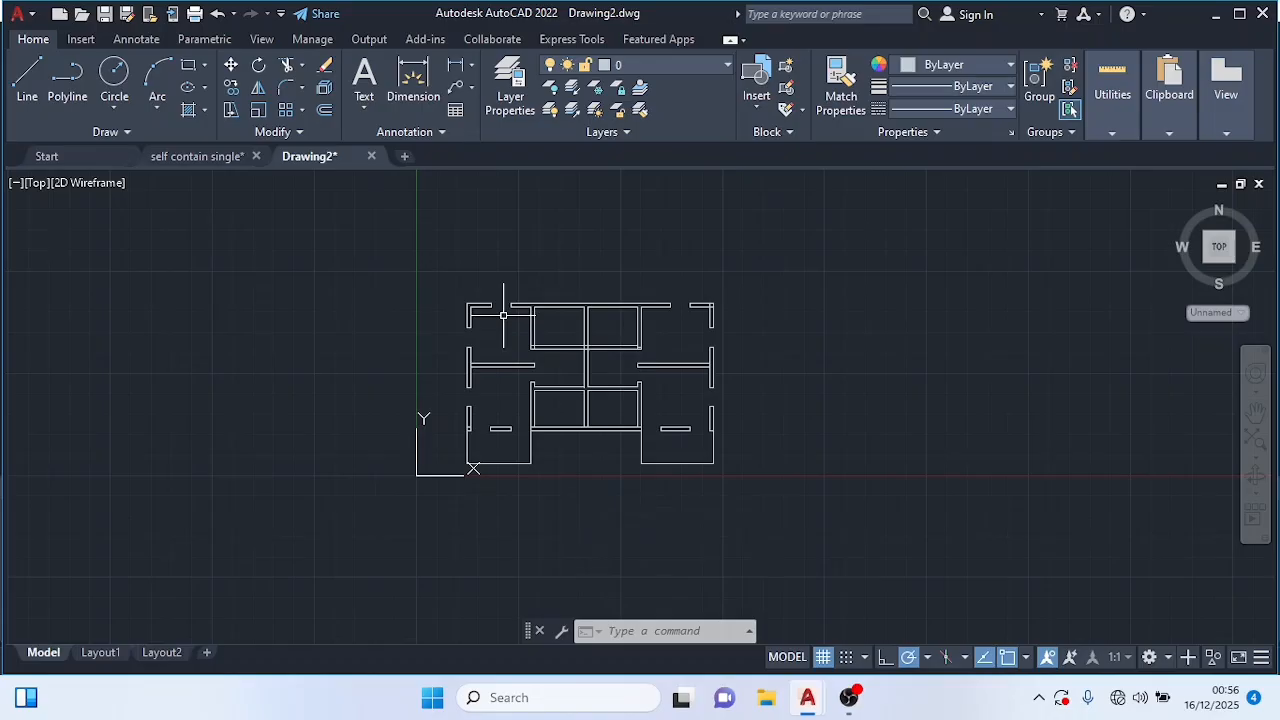
Step: Draw a line 900 left from the central partition along the lower-left middle room's upper wall, continuing 225 down across the wall
scroll(551, 345, "up", 4)
type("l")
key("Return")
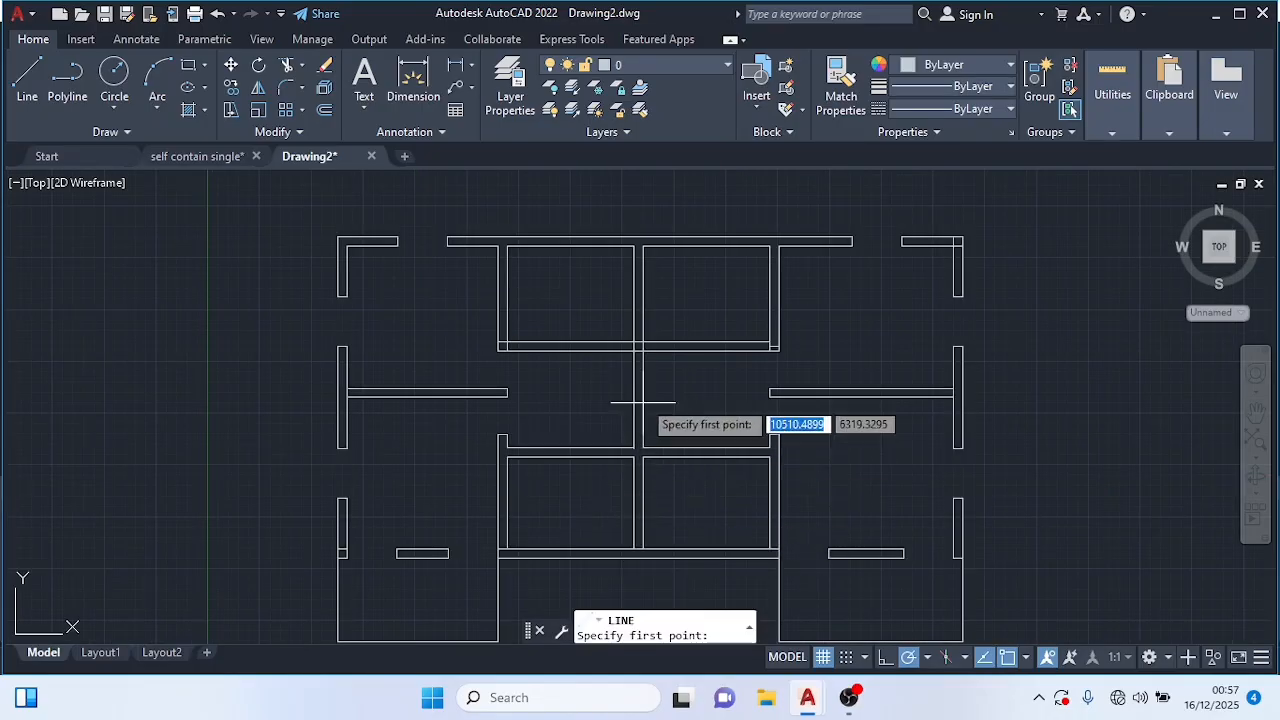
left_click(634, 447)
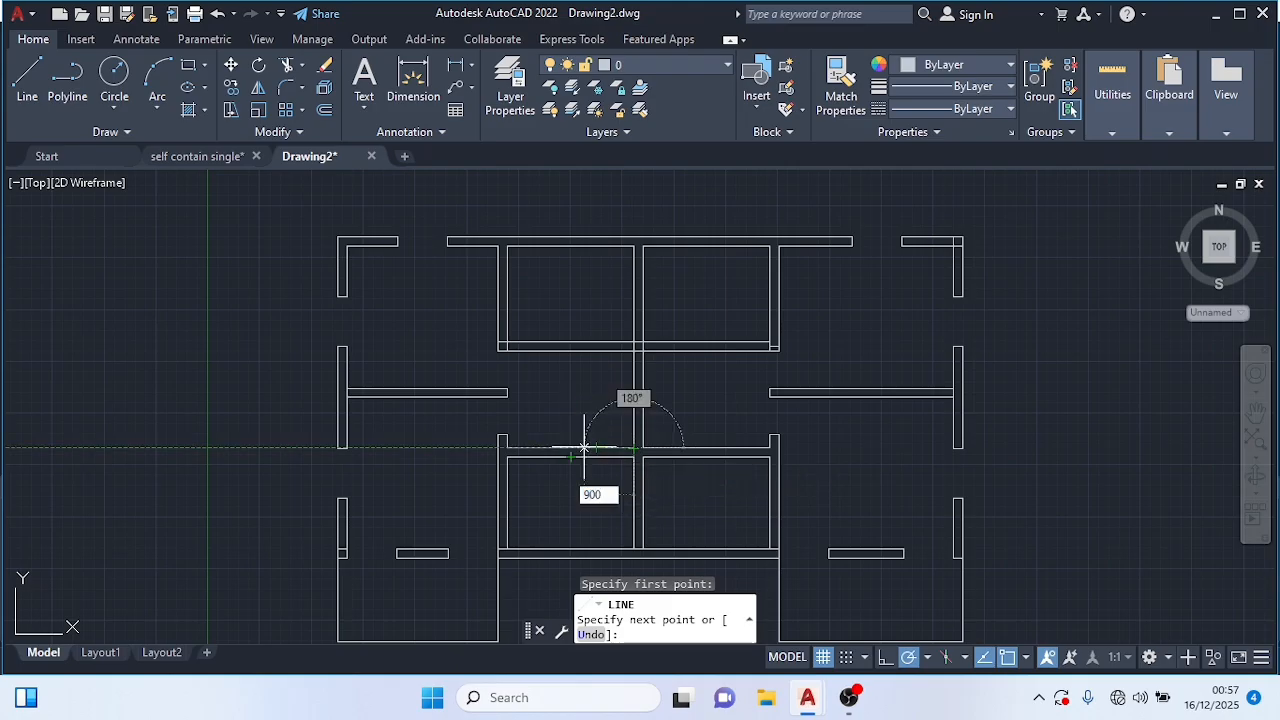
type("900")
key("Return")
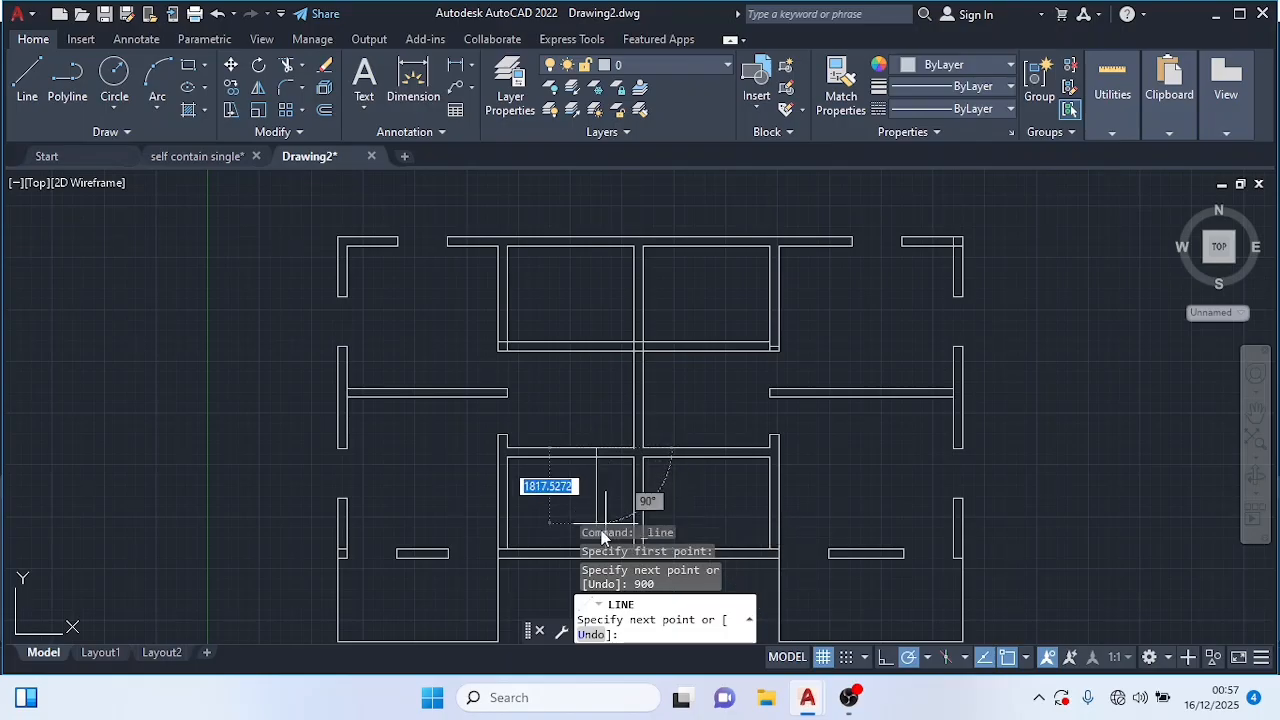
type("22")
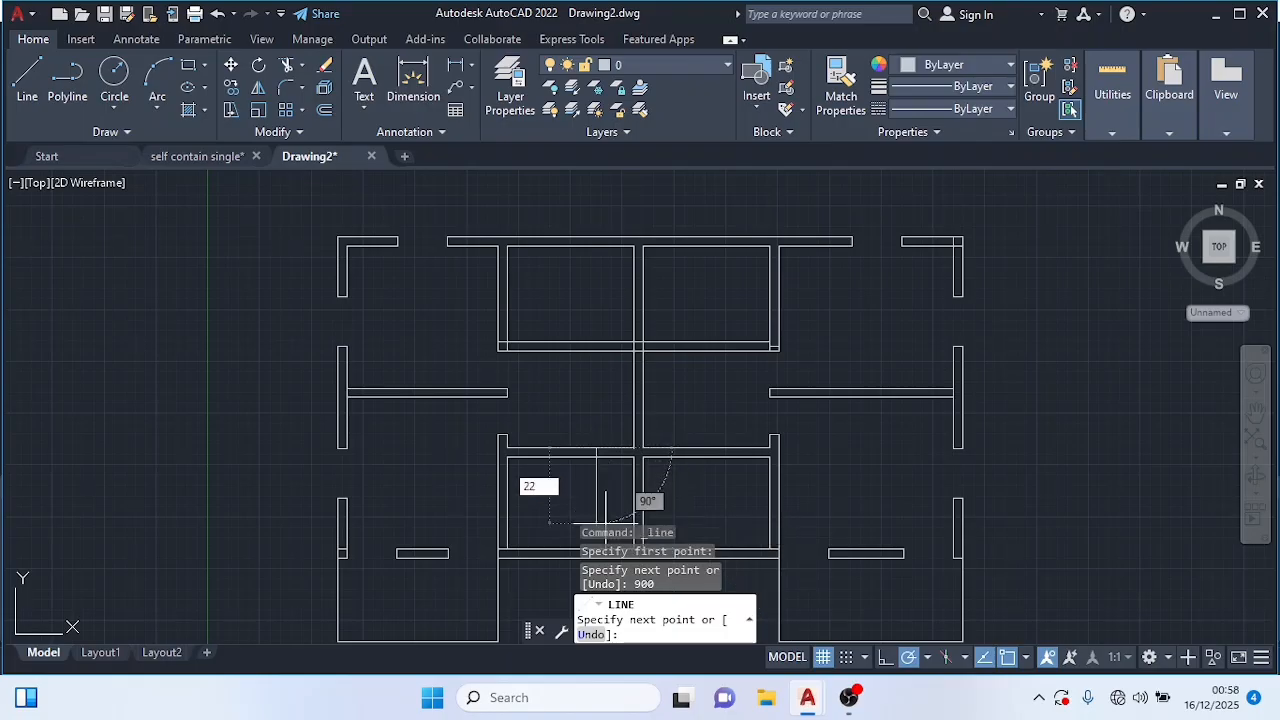
type("5")
key("Return")
key("Escape")
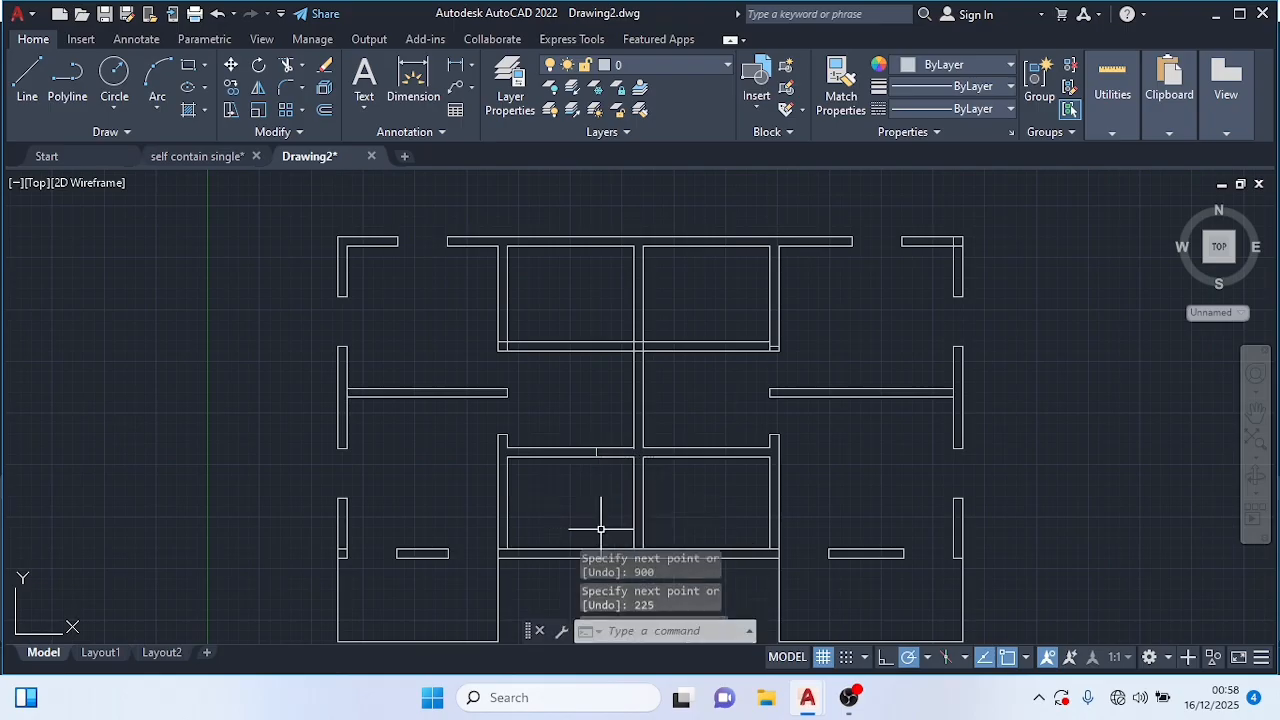
Step: Draw a line 900 right from the central partition along the lower-right middle room's upper wall, continuing 225 down across the wall
left_click(24, 75)
left_click(643, 447)
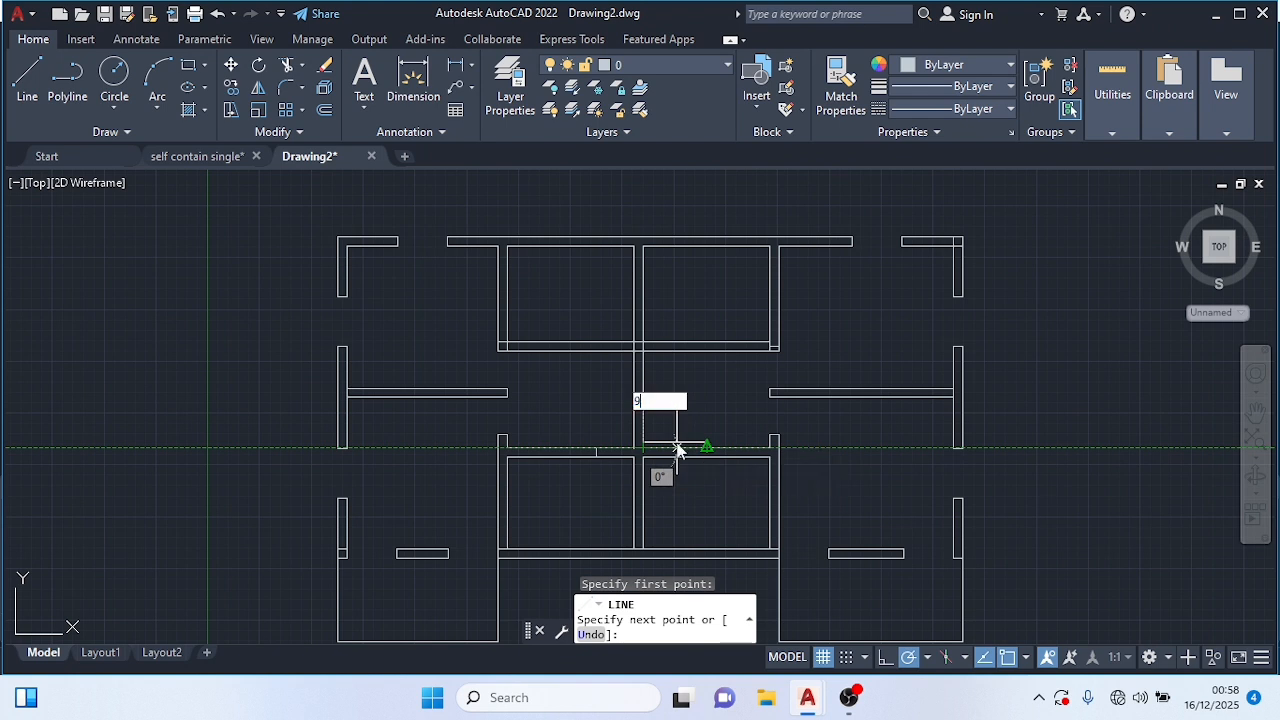
type("900")
key("Return")
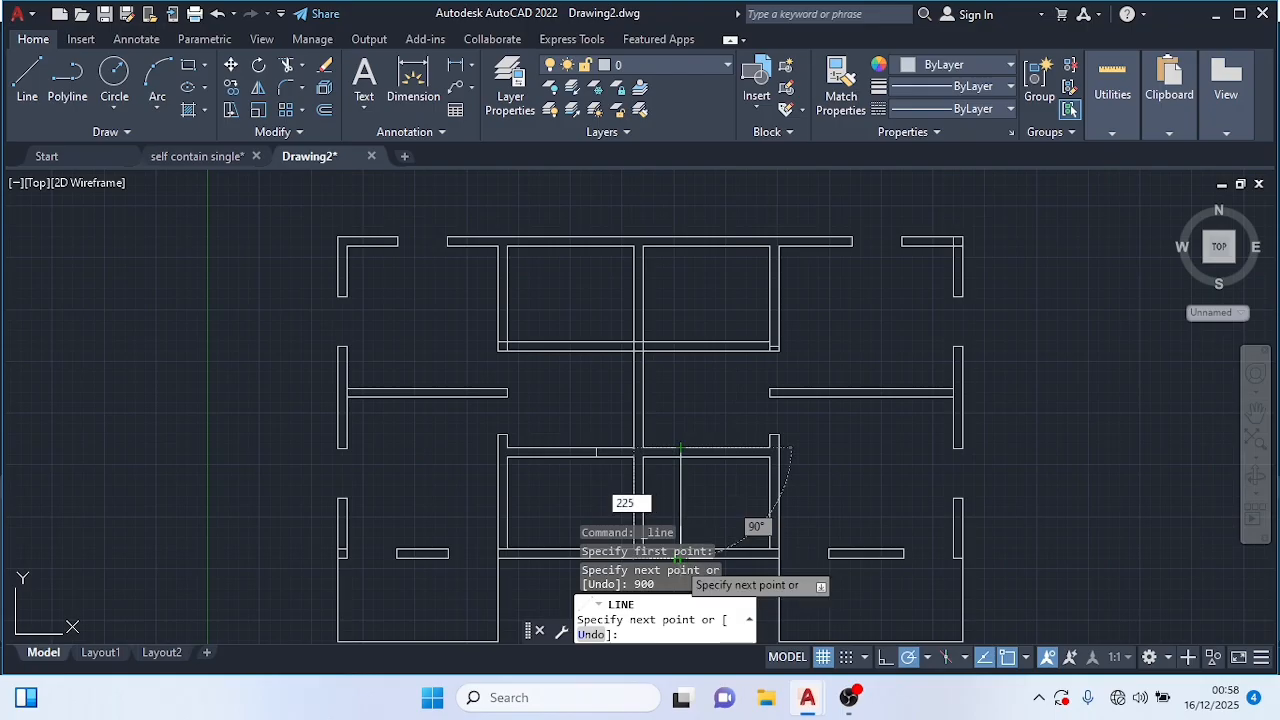
key("Return")
key("Escape")
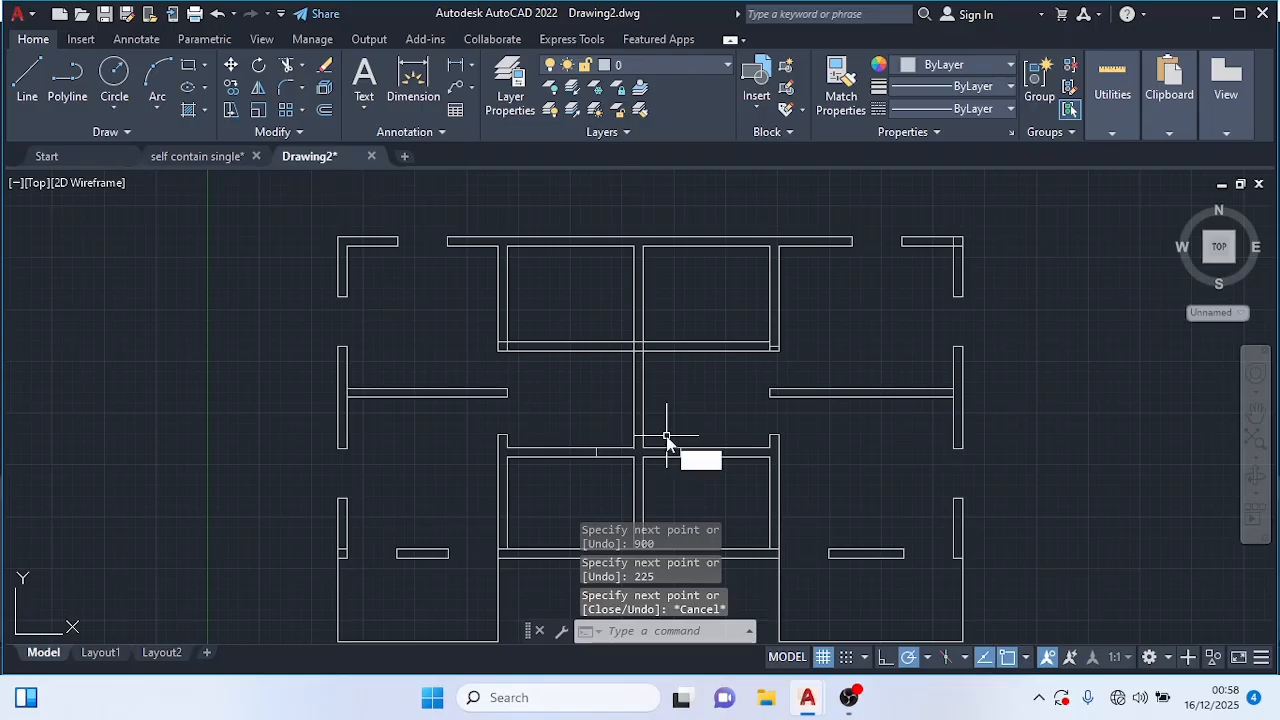
Step: Extend the central partition's two face lines up through the lower middle rooms' upper wall
type("EX")
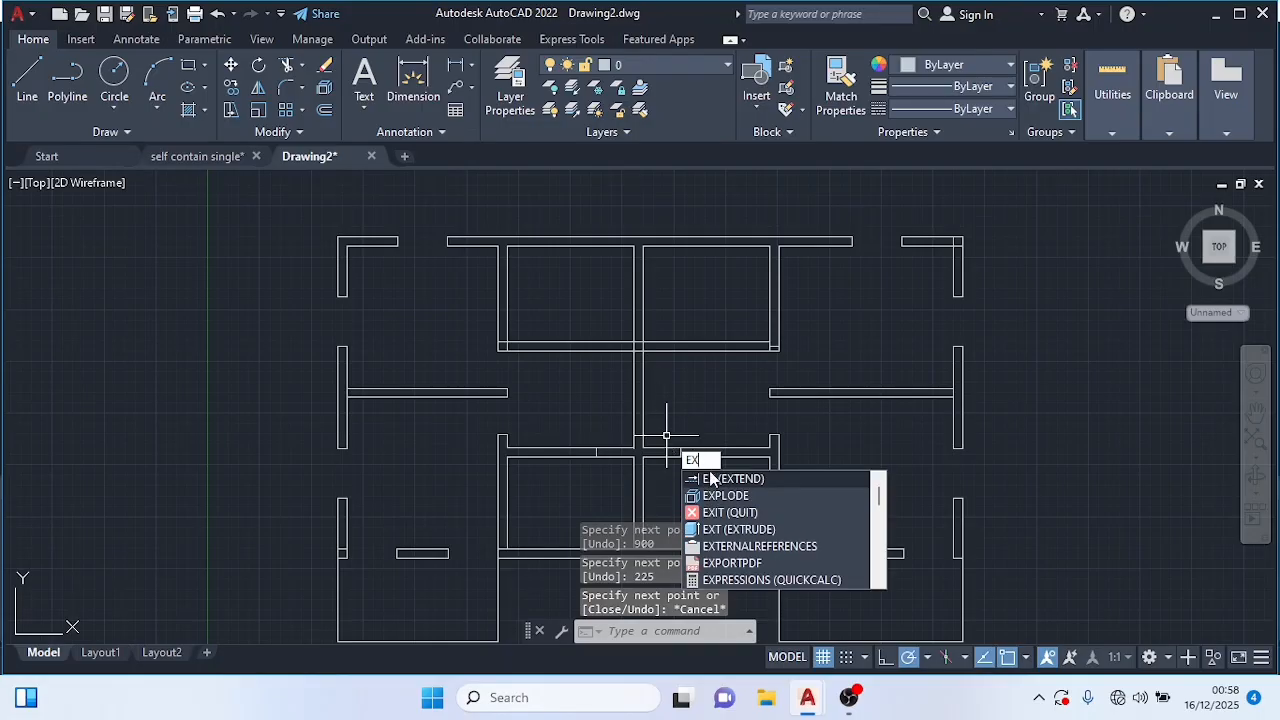
left_click(712, 479)
left_click(640, 470)
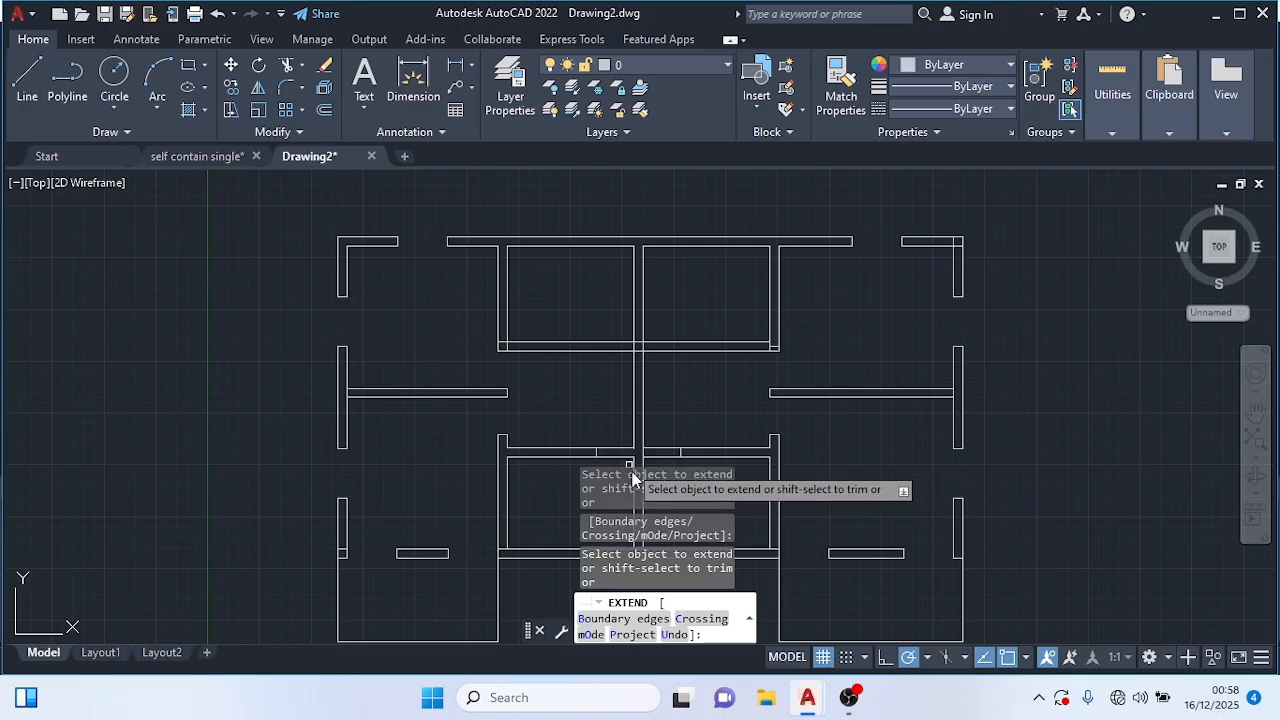
scroll(633, 442, "up", 4)
middle_click_drag(634, 438, 652, 319)
left_click(642, 381)
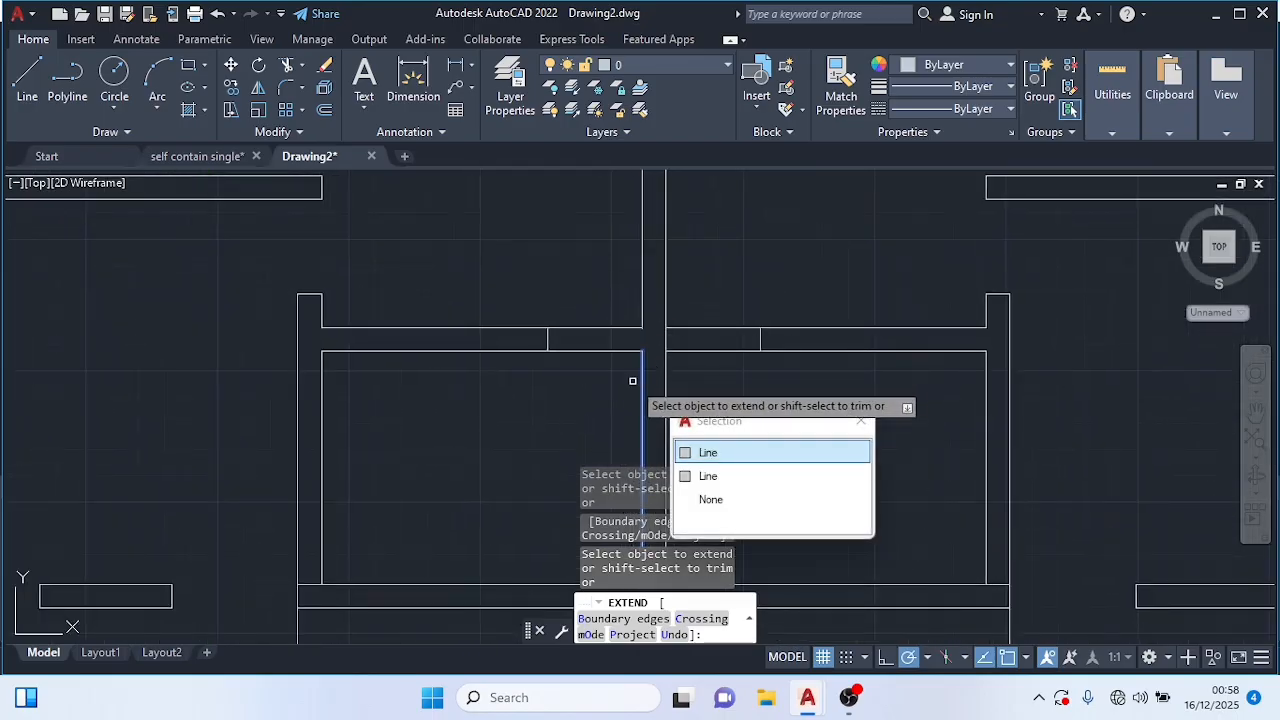
left_click(698, 453)
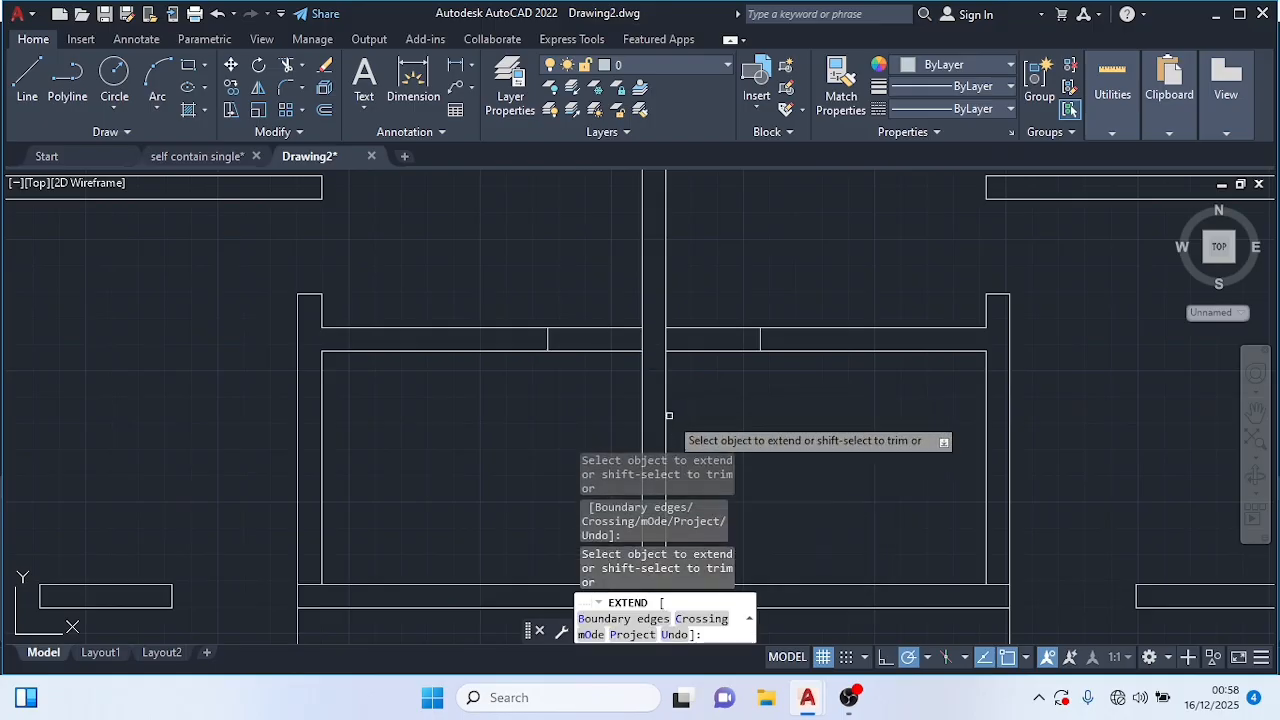
key("Escape")
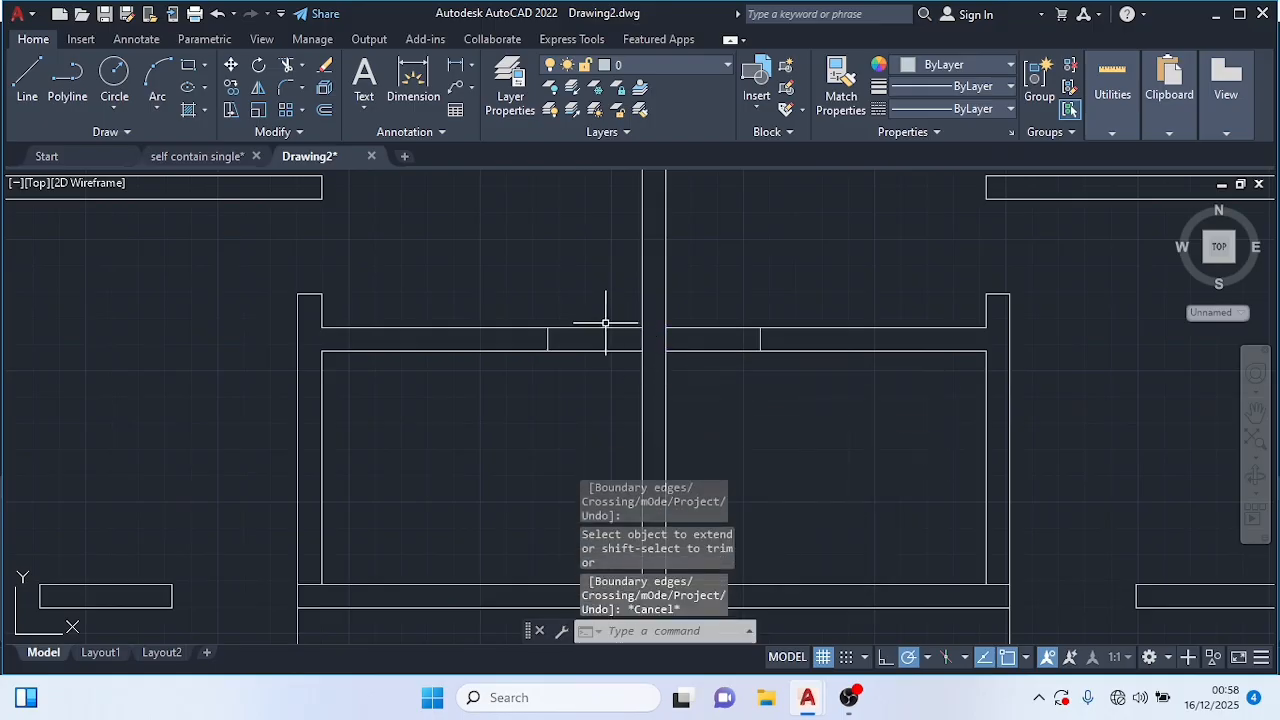
Step: Trim the lower middle rooms' upper wall lines between the central partition and the jamb lines on both sides to cut the openings
type("tr")
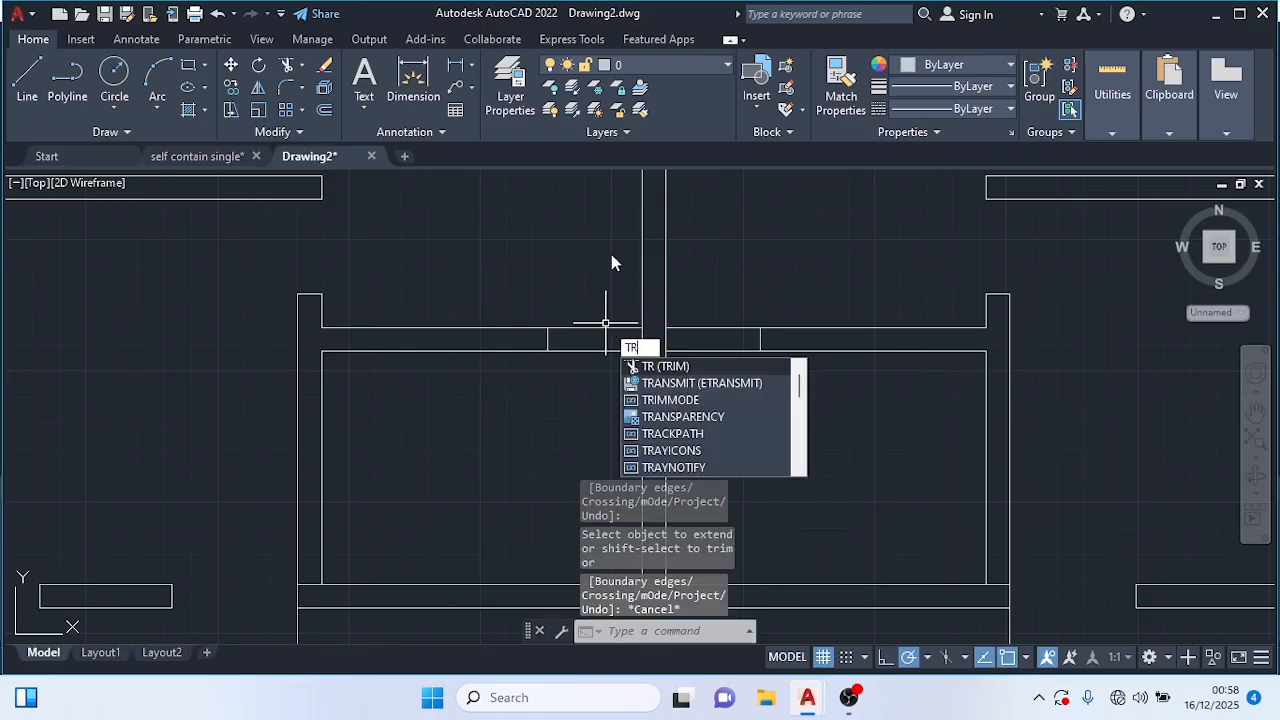
key("Return")
left_click(596, 301)
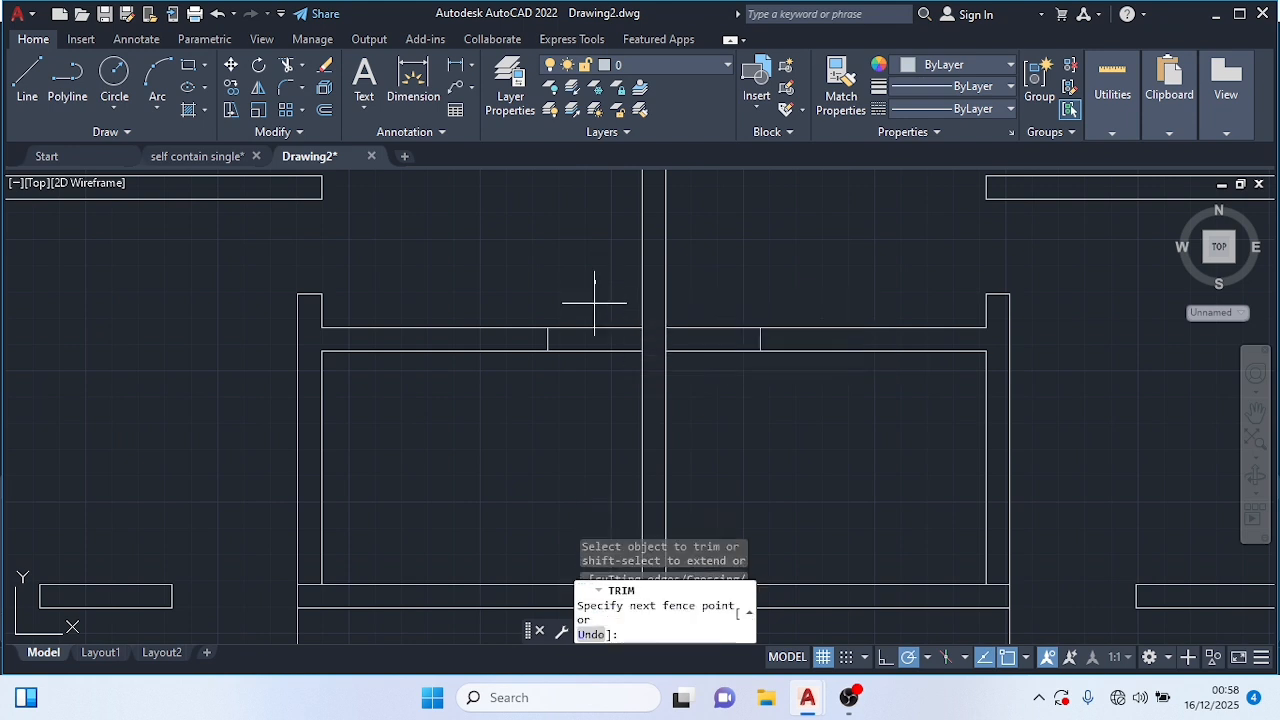
left_click(595, 392)
key("Return")
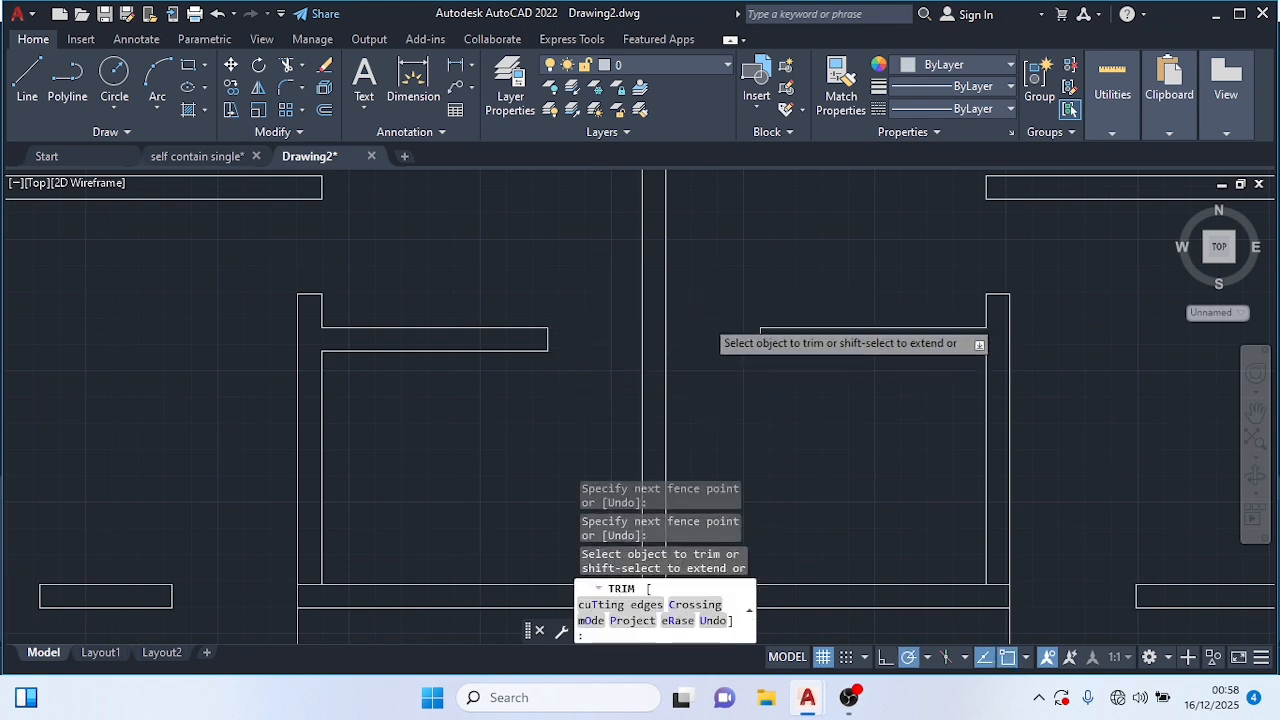
scroll(695, 360, "down", 5)
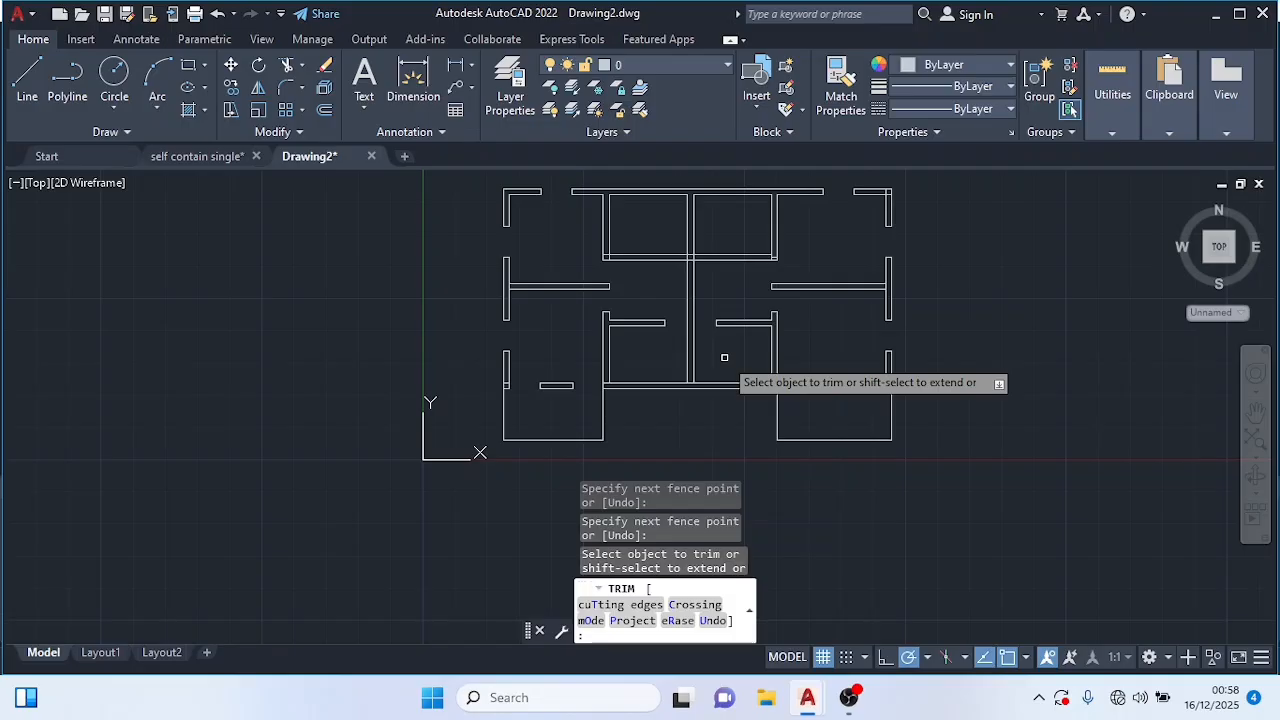
key("Return")
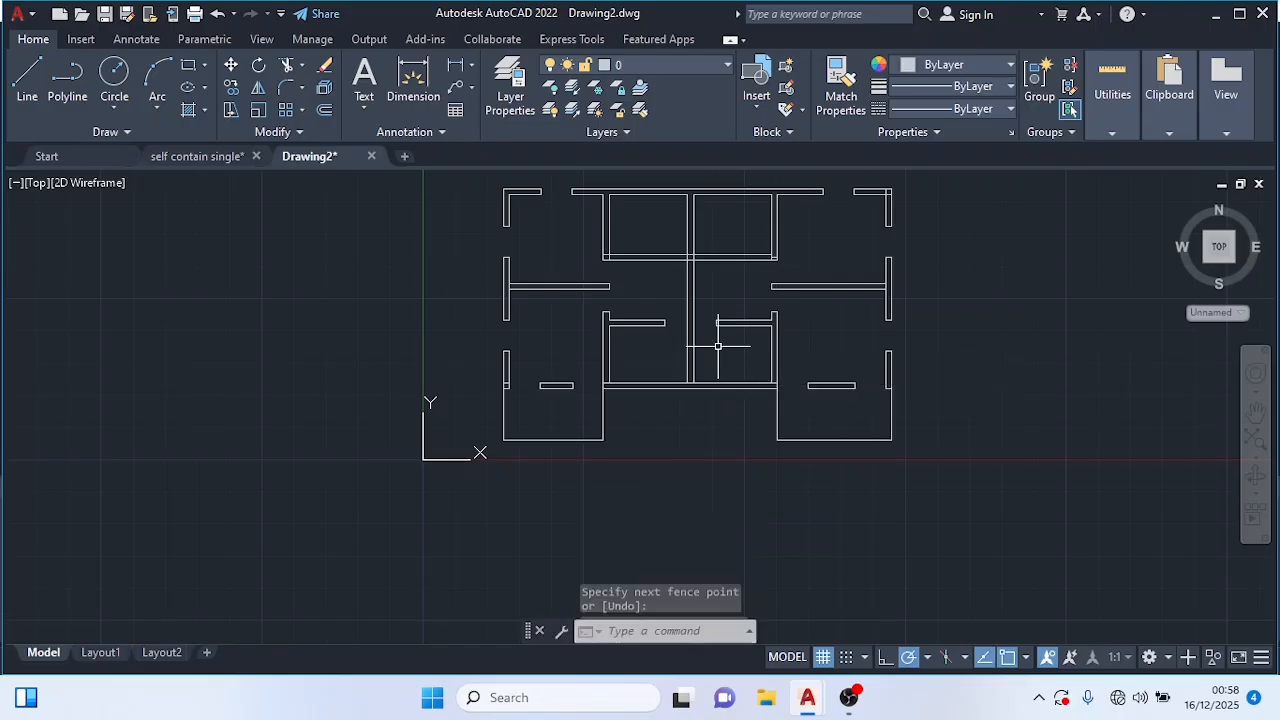
key("Escape")
Step: Draw a line 900 down the upper-right middle room's outer side face from the top wall, continuing about 7793 left across both upper rooms
scroll(736, 310, "up", 2)
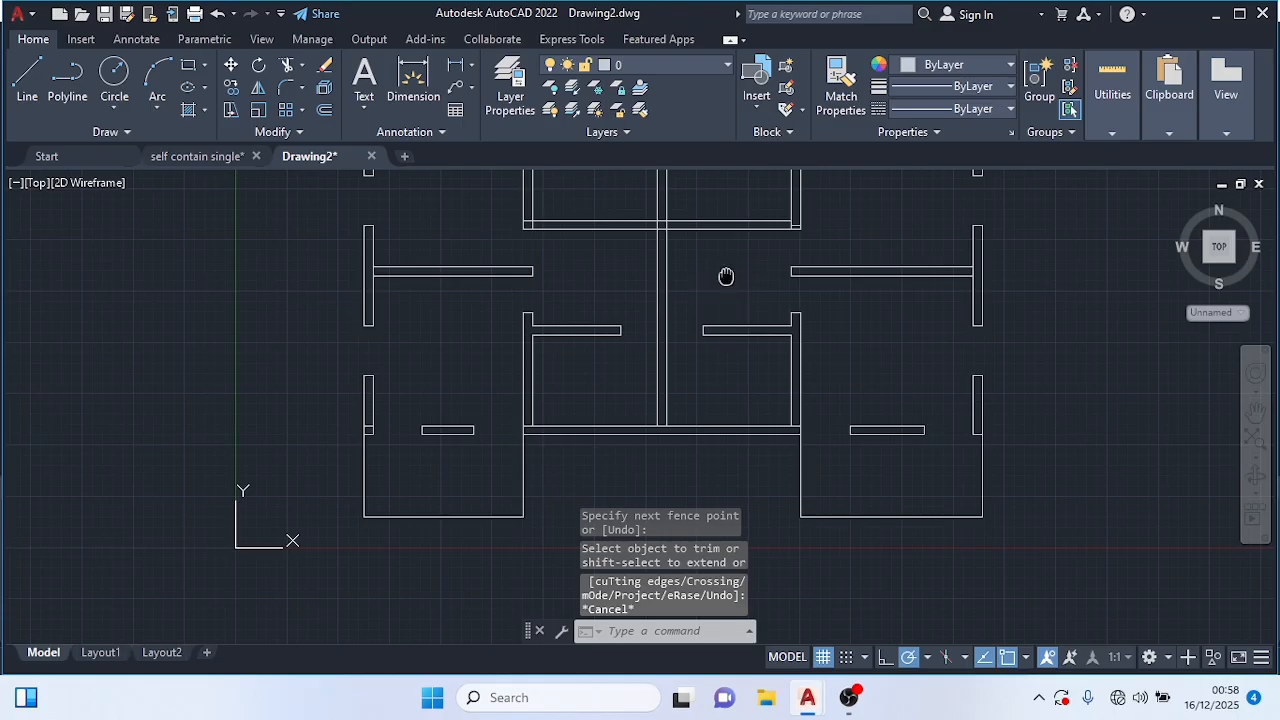
middle_click_drag(726, 276, 586, 409)
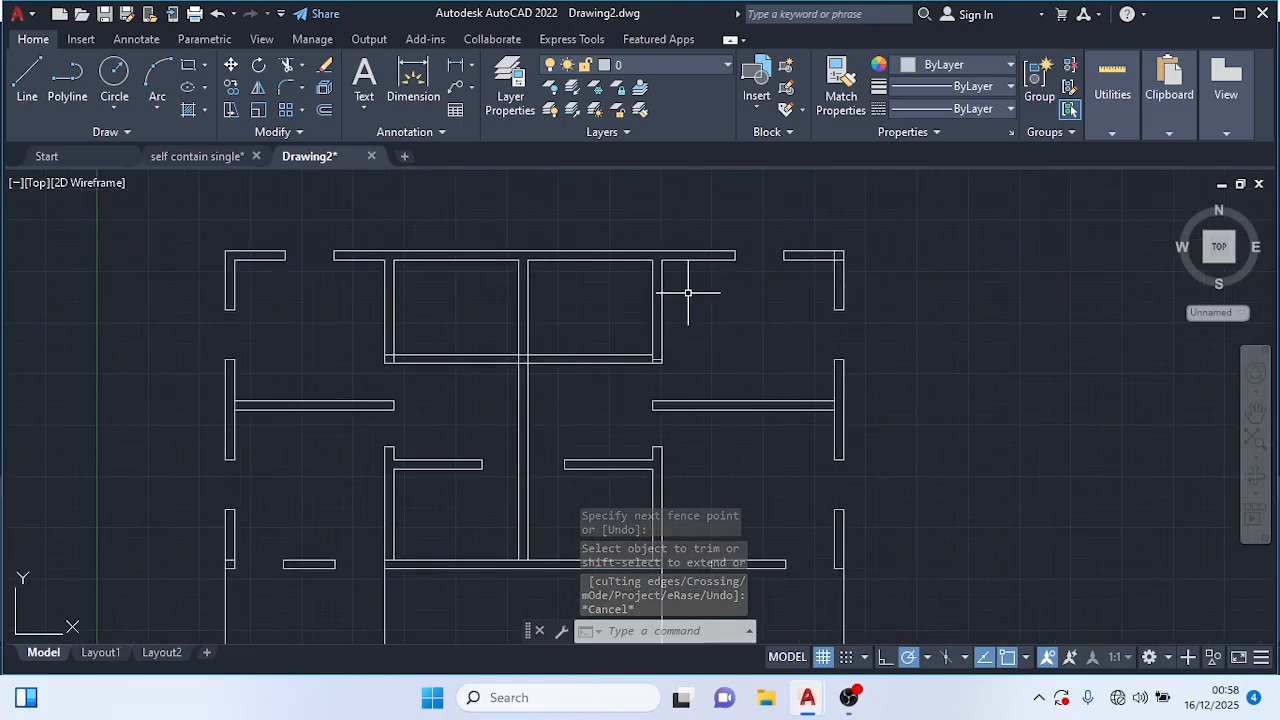
left_click(28, 76)
left_click(661, 259)
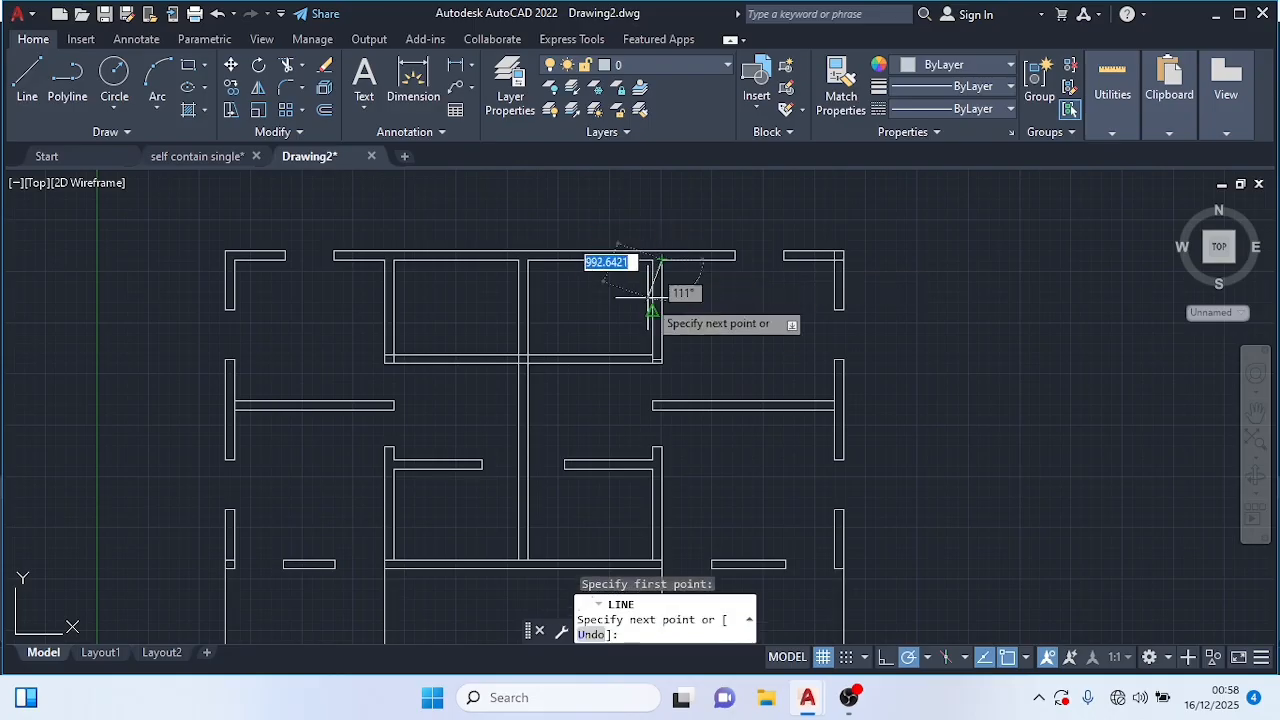
type("900")
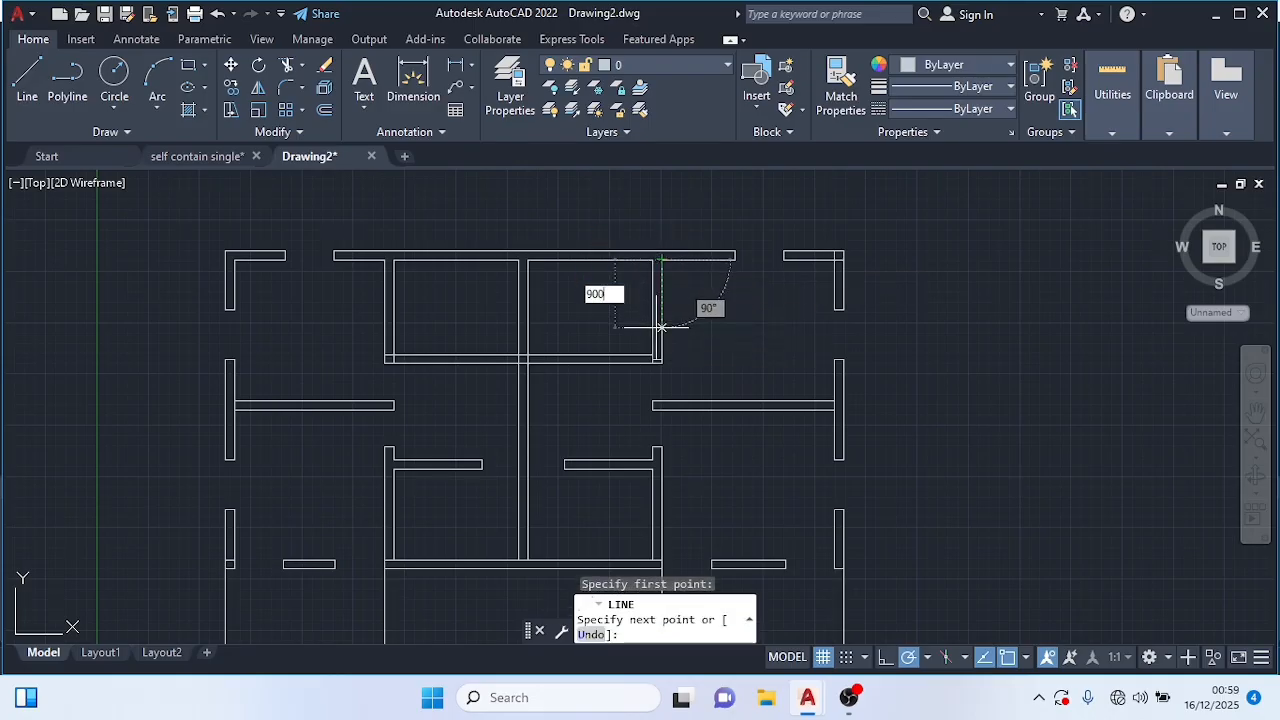
key("Return")
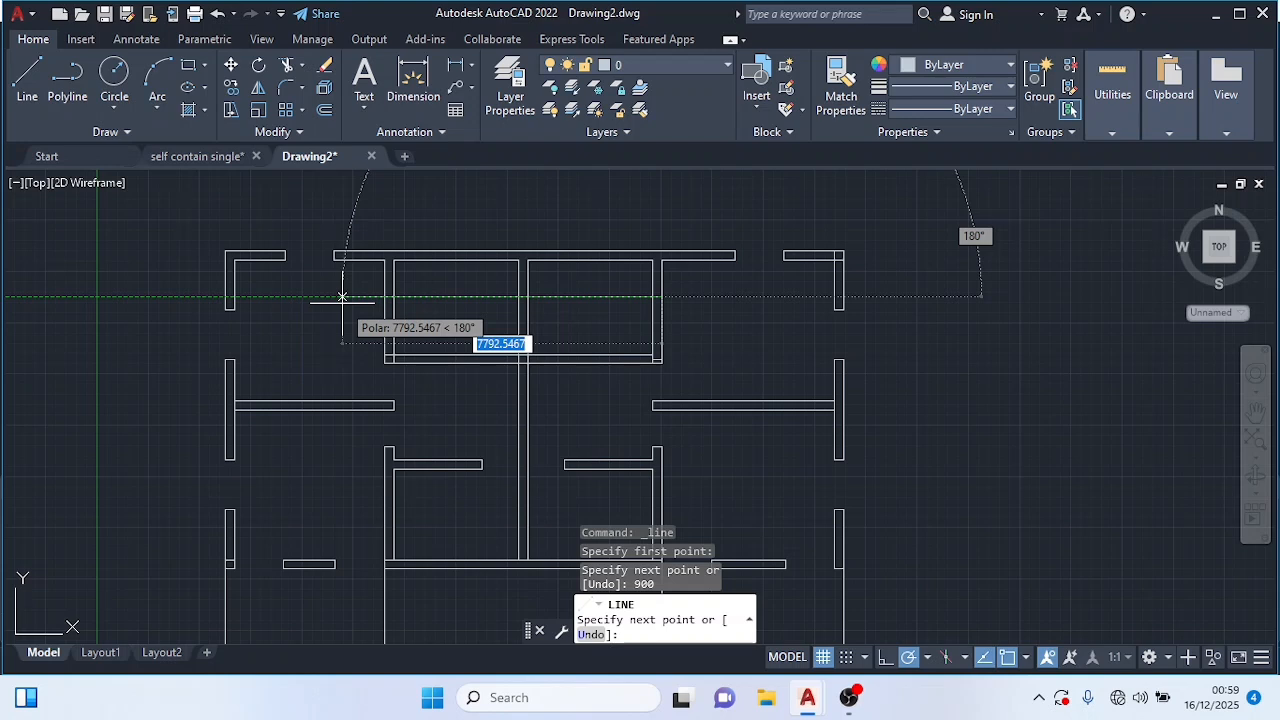
left_click(342, 297)
key("Escape")
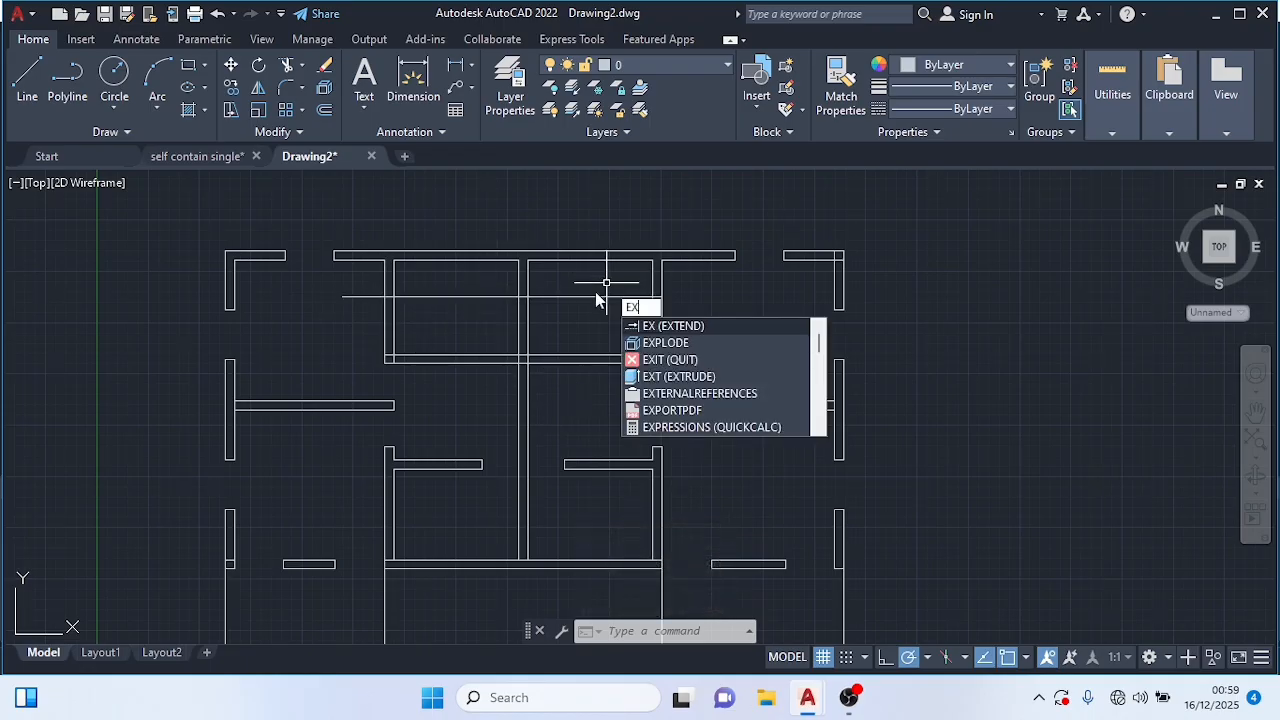
Step: Extend the top wall's inner lines across the upper ends of the upper middle rooms' right and left side walls
key("Return")
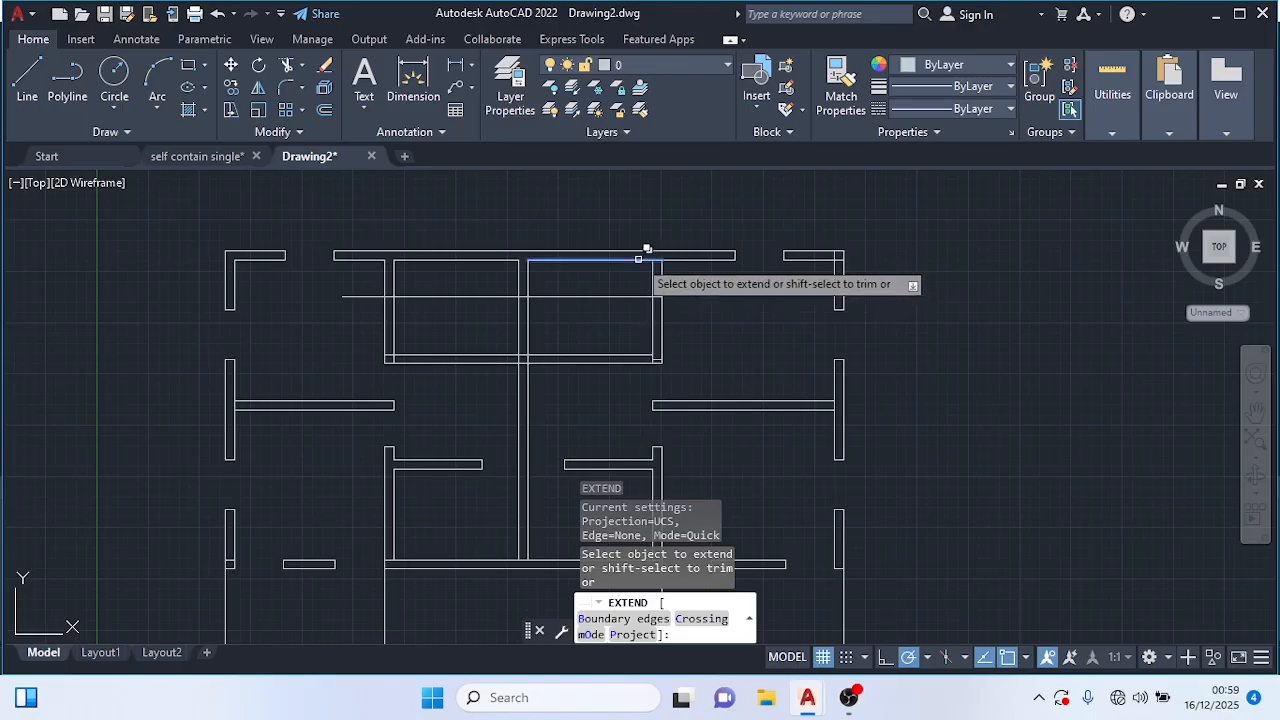
left_click(638, 261)
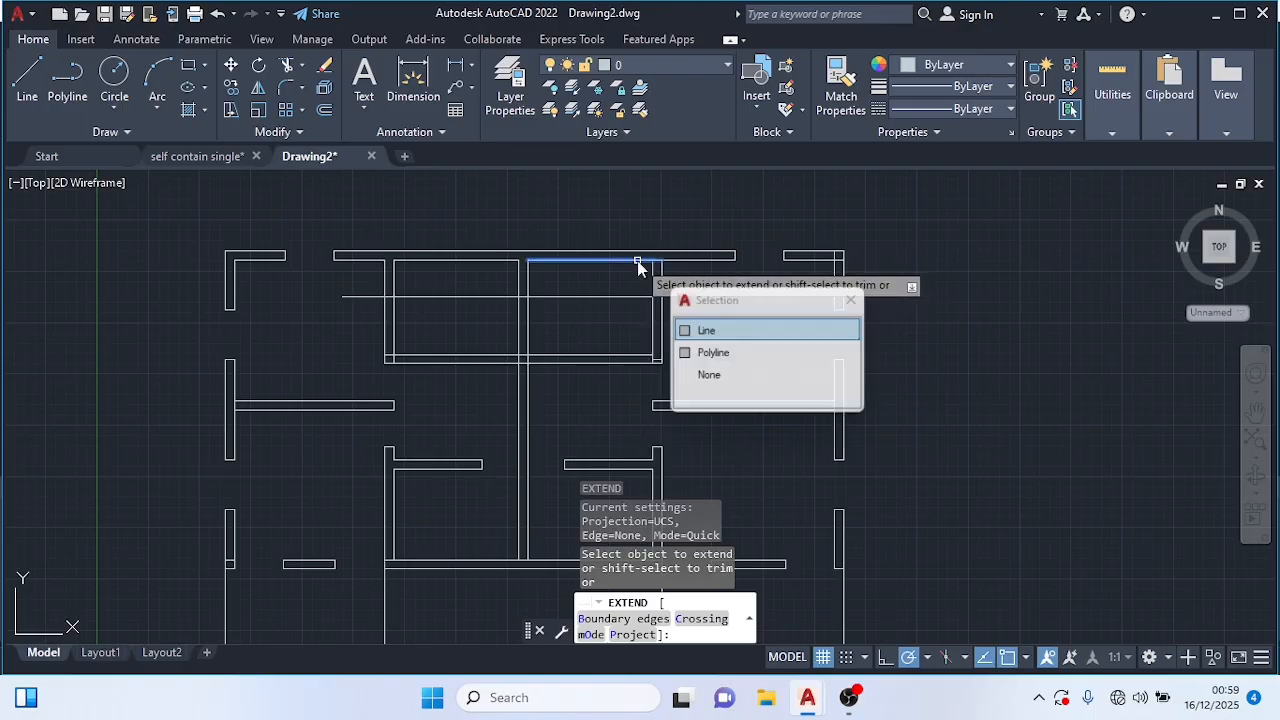
left_click(706, 330)
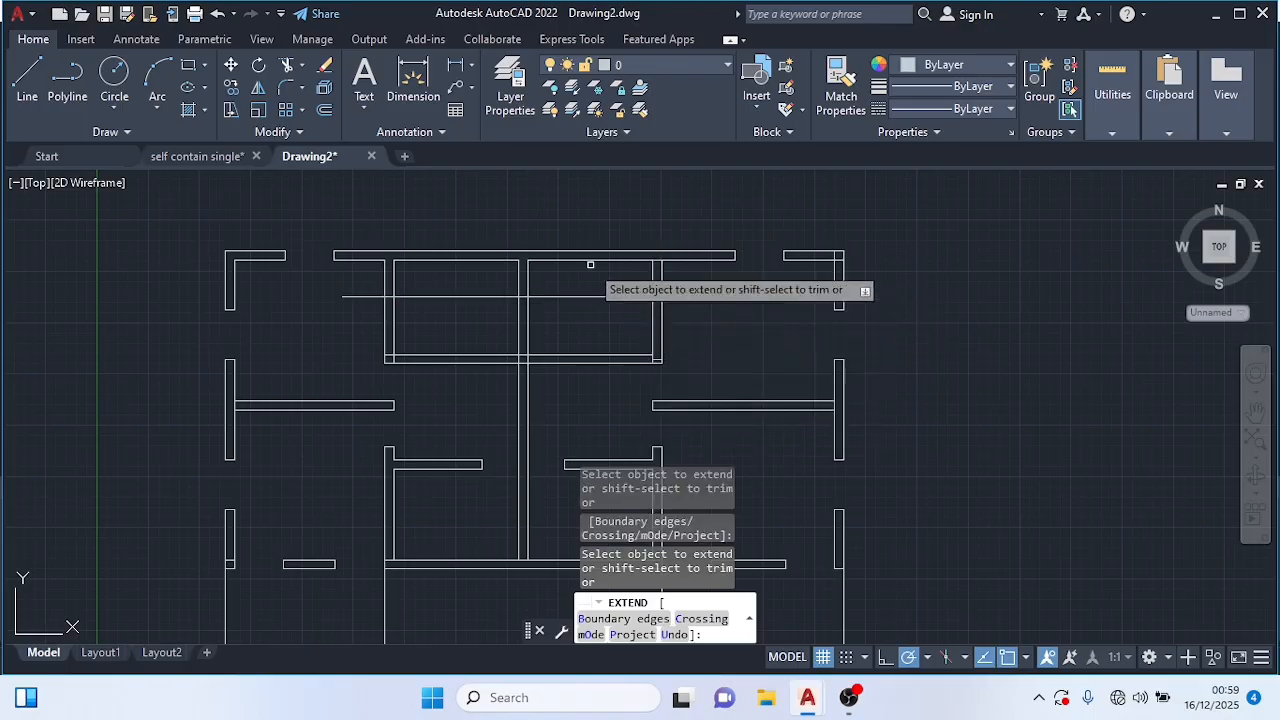
left_click(417, 262)
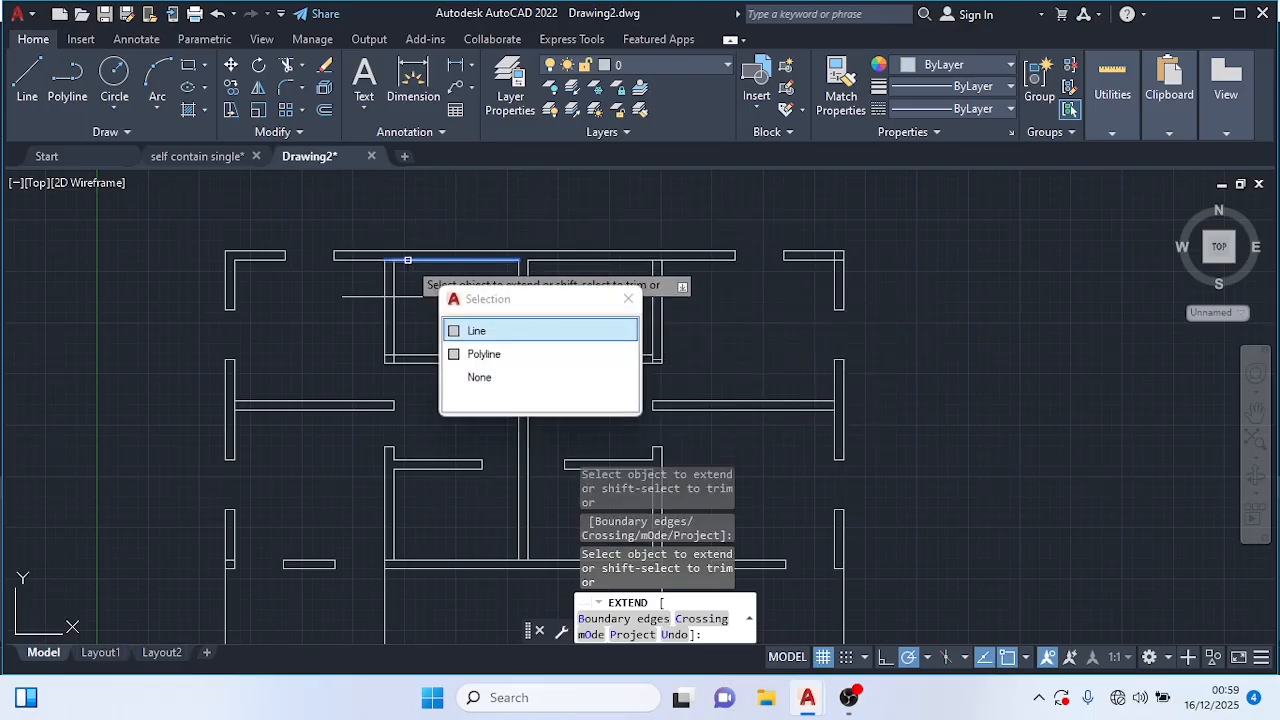
left_click(470, 331)
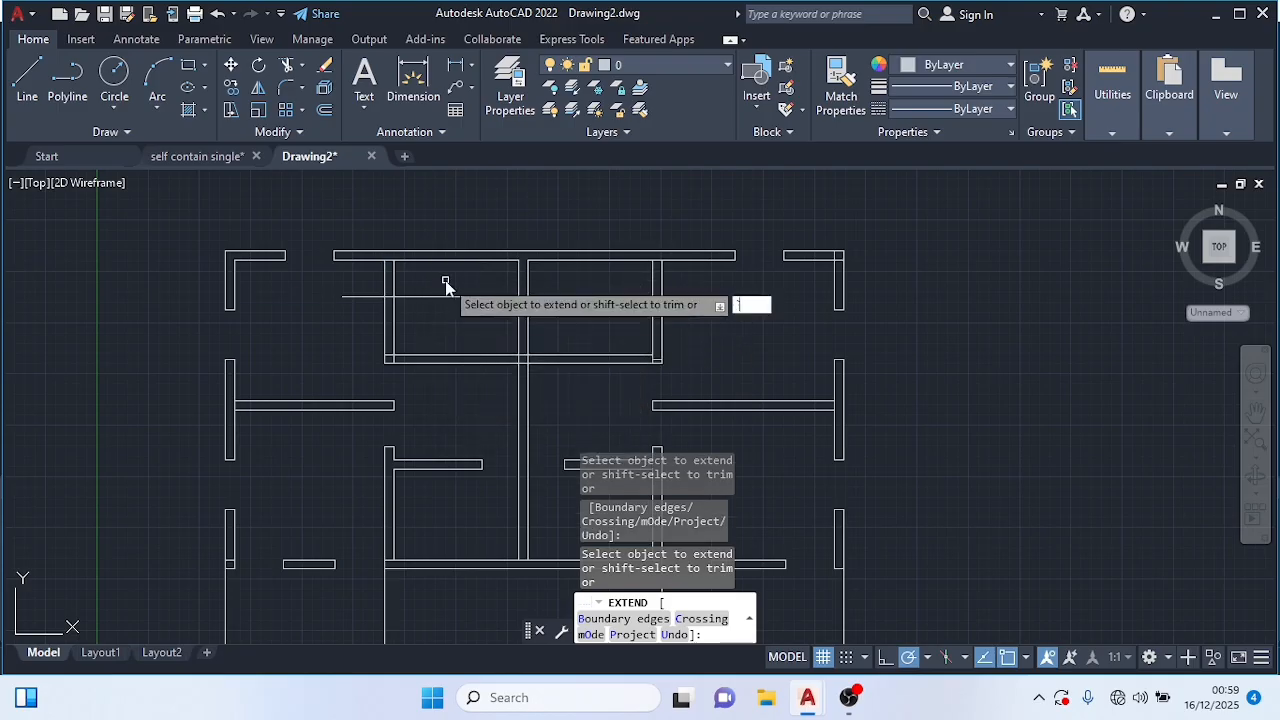
key("Escape")
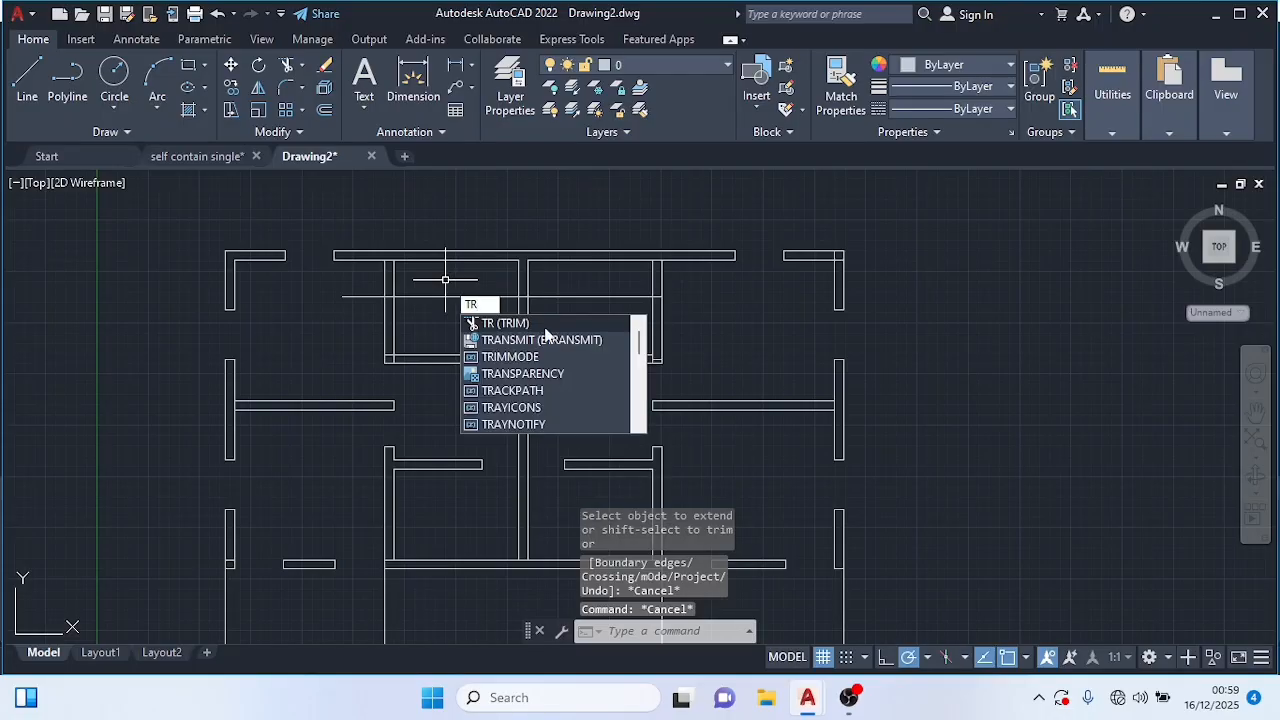
Step: Trim both upper middle rooms' side walls above the horizontal line to cut 900 openings, and remove the excess line across the rooms and partition
left_click(522, 324)
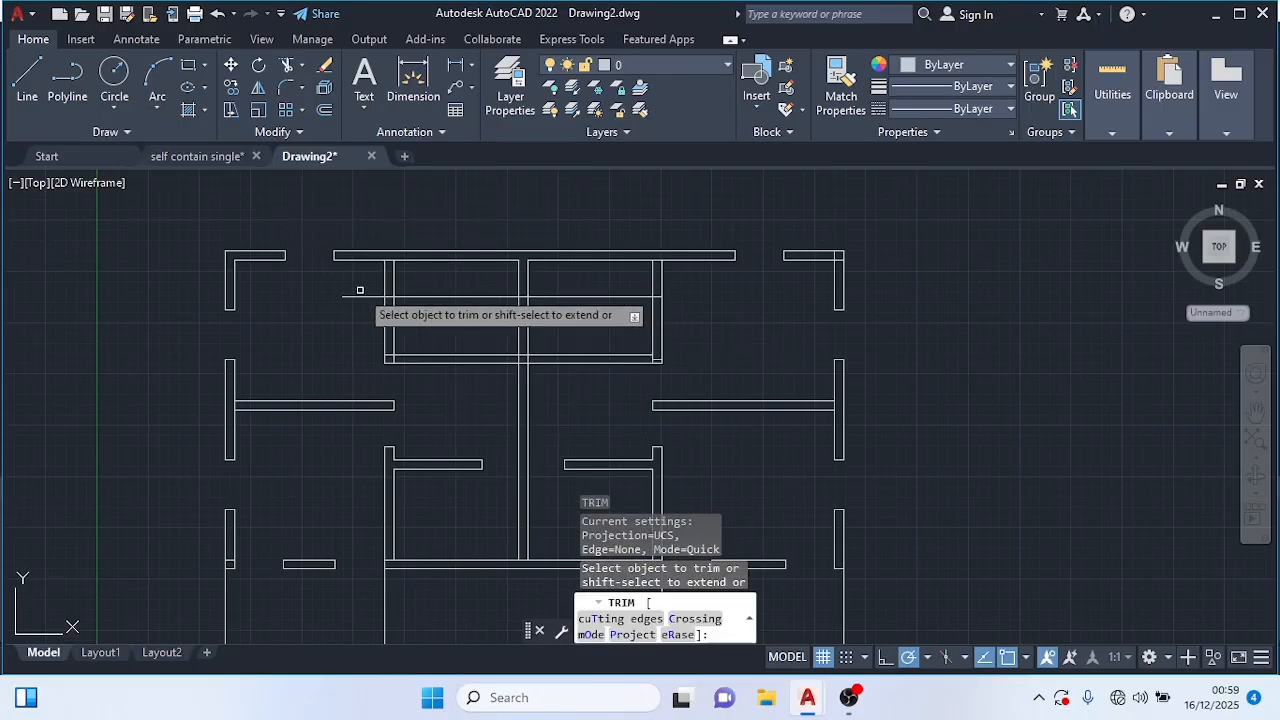
mouse_move(366, 284)
left_mouse_down()
mouse_move(431, 289)
mouse_move(432, 306)
left_mouse_up()
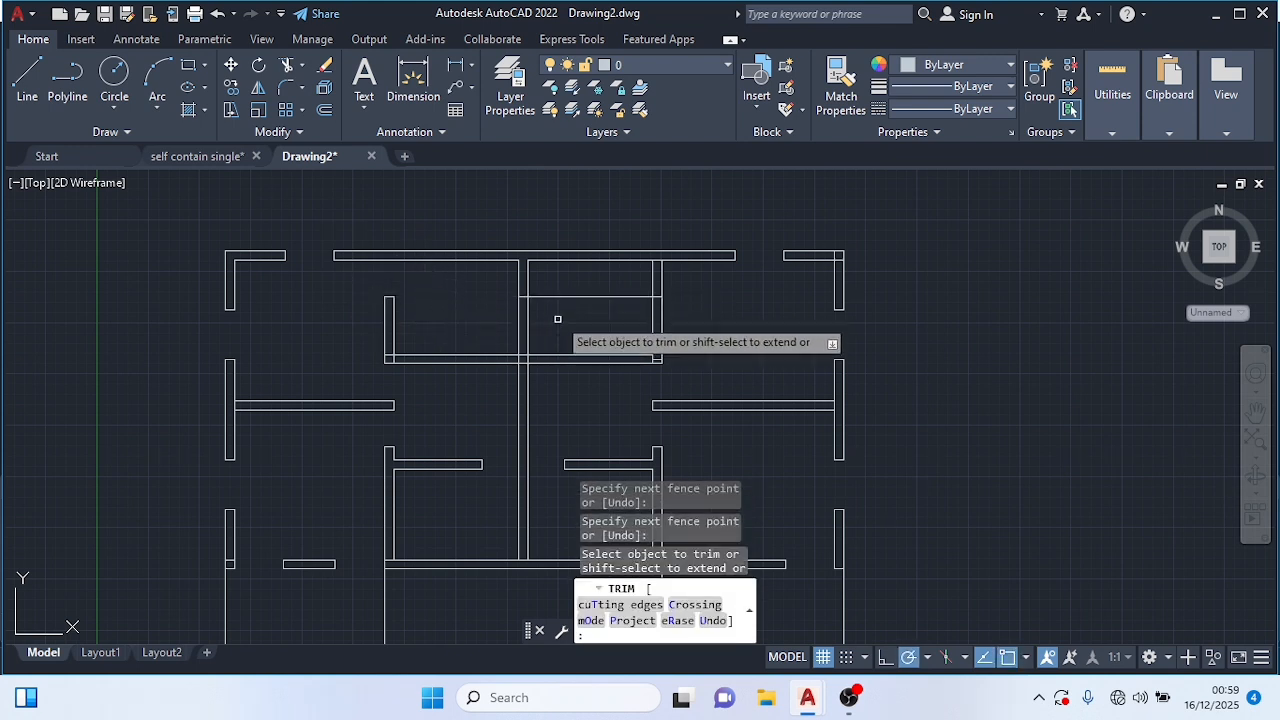
left_click_drag(557, 319, 574, 280)
scroll(526, 292, "up", 2)
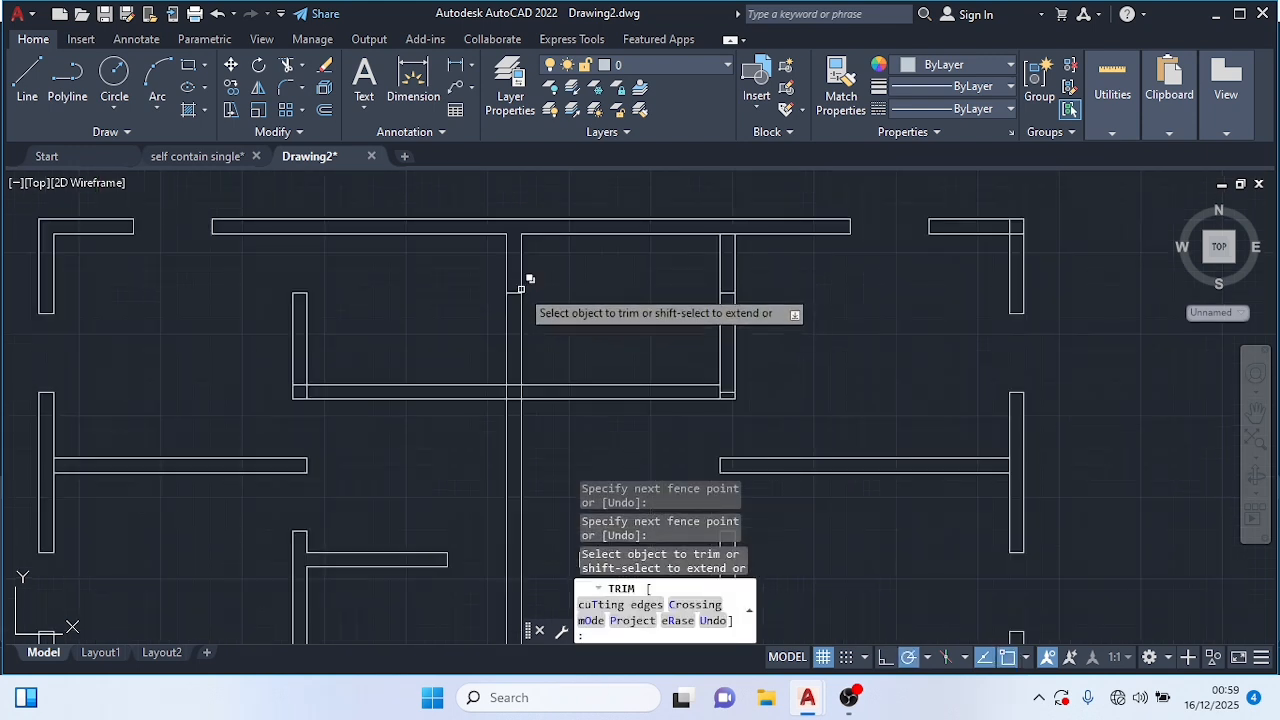
key("ctrl+z")
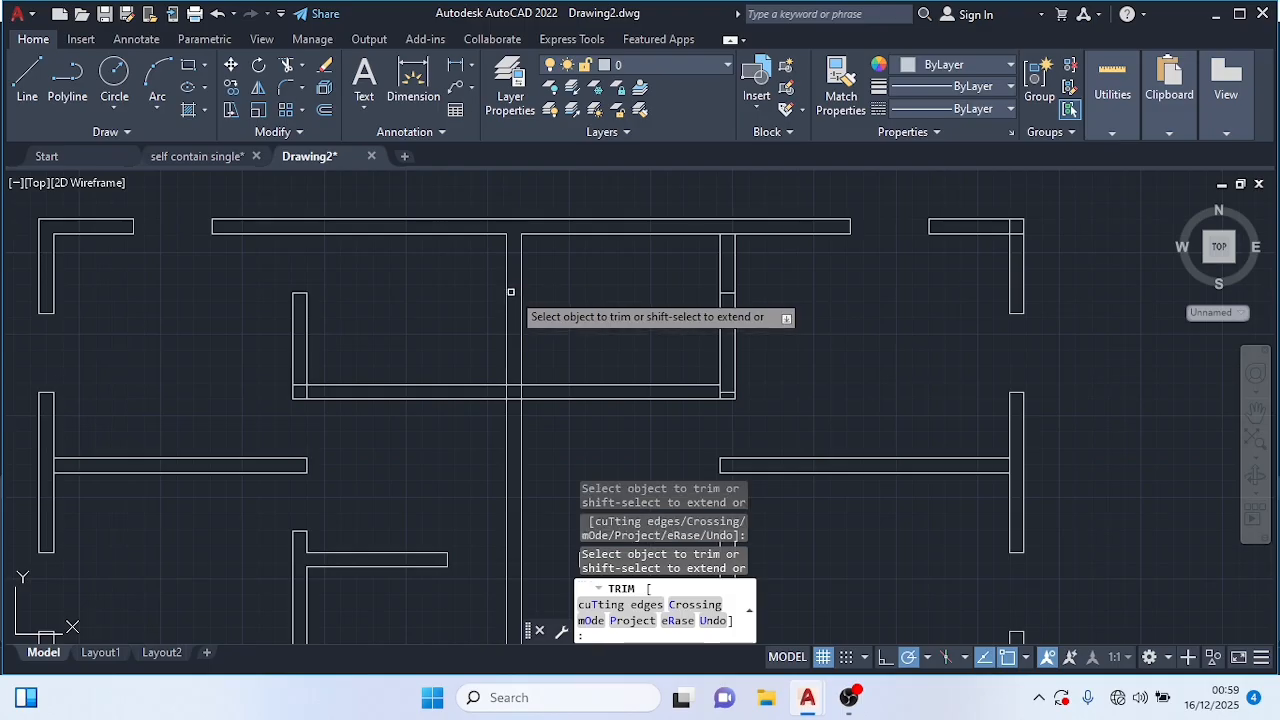
left_click(692, 278)
left_click(817, 282)
Step: Draw a line 1524 left from the central partition to the midpoint of the upper-left middle room's top wall, continuing 225 up across the wall
left_click(514, 279)
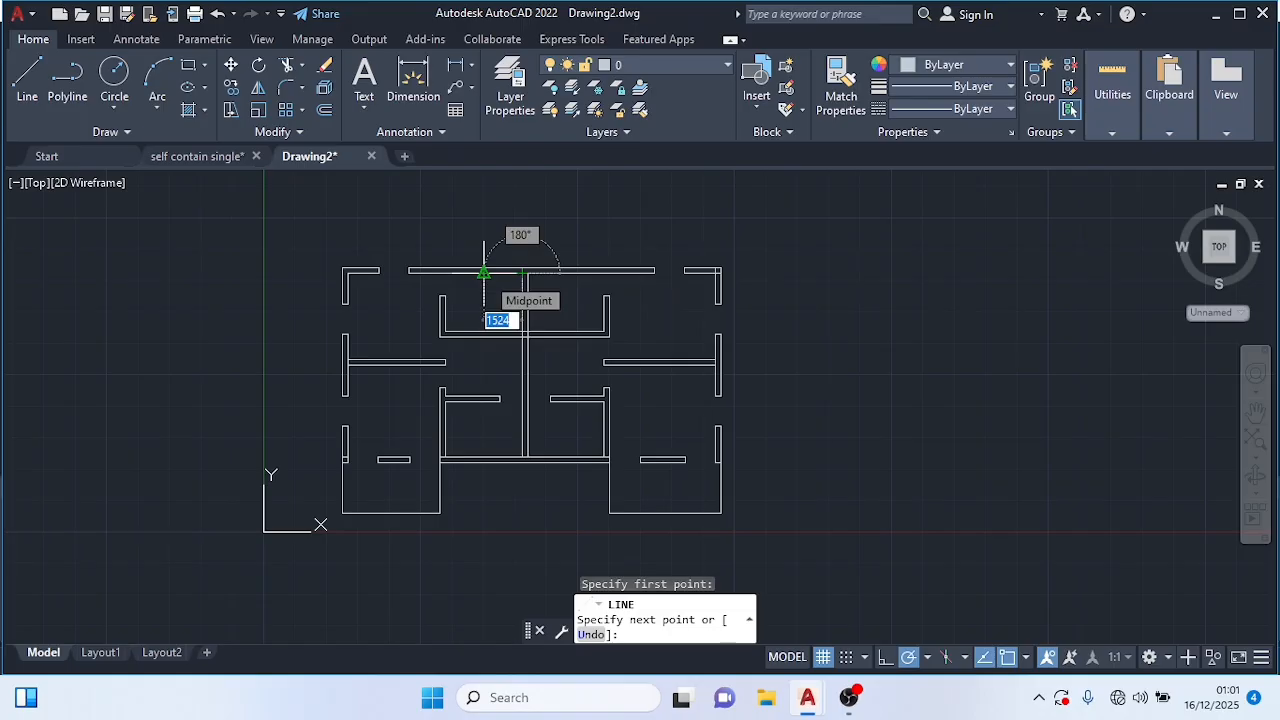
type("1")
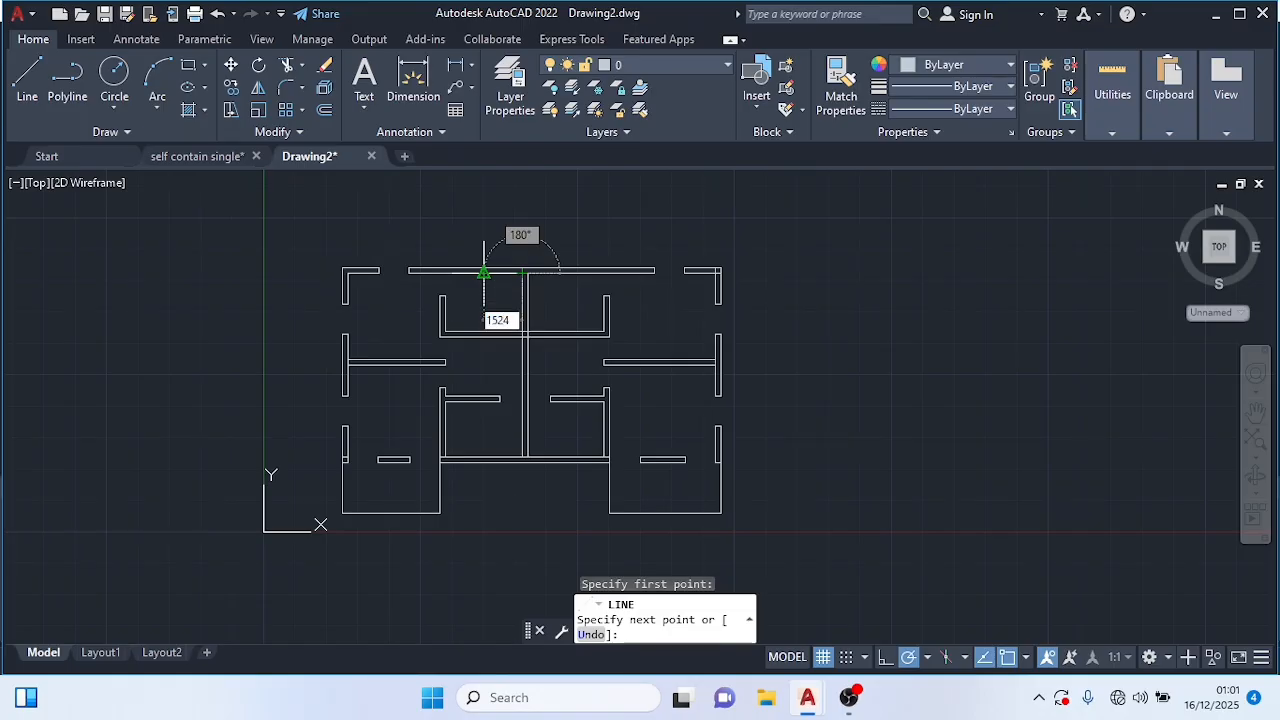
left_click(484, 272)
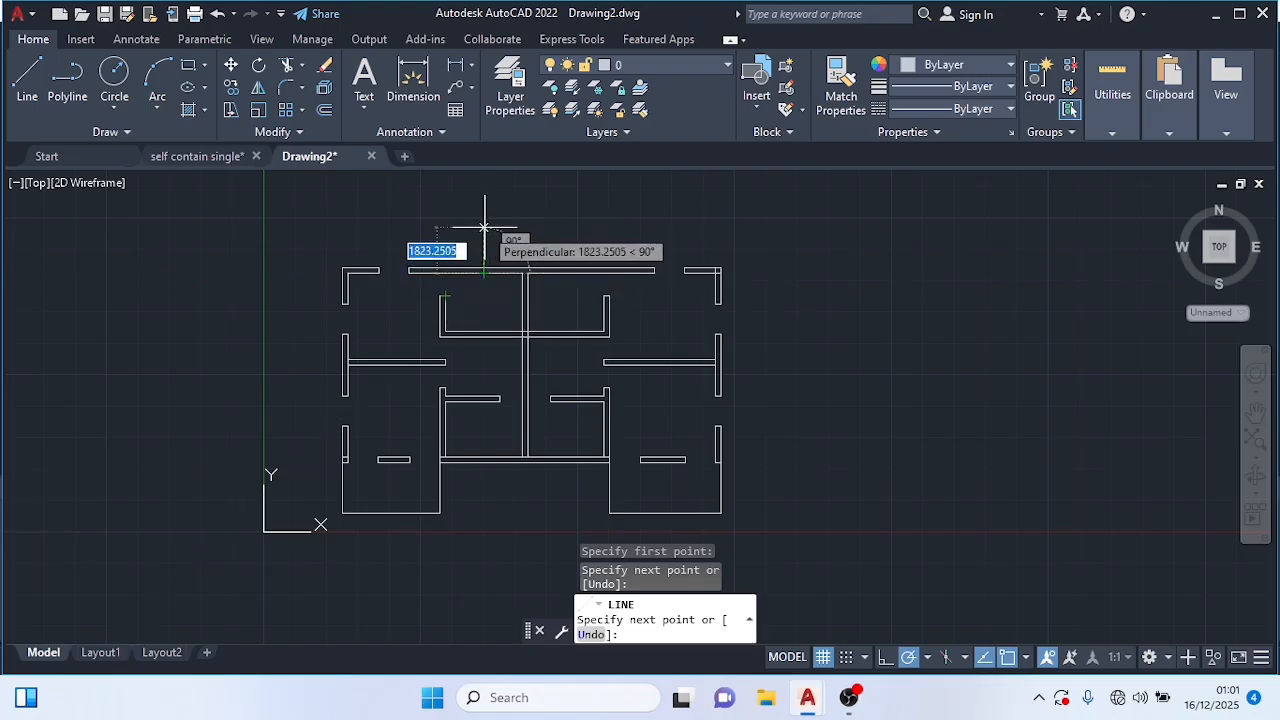
type("225")
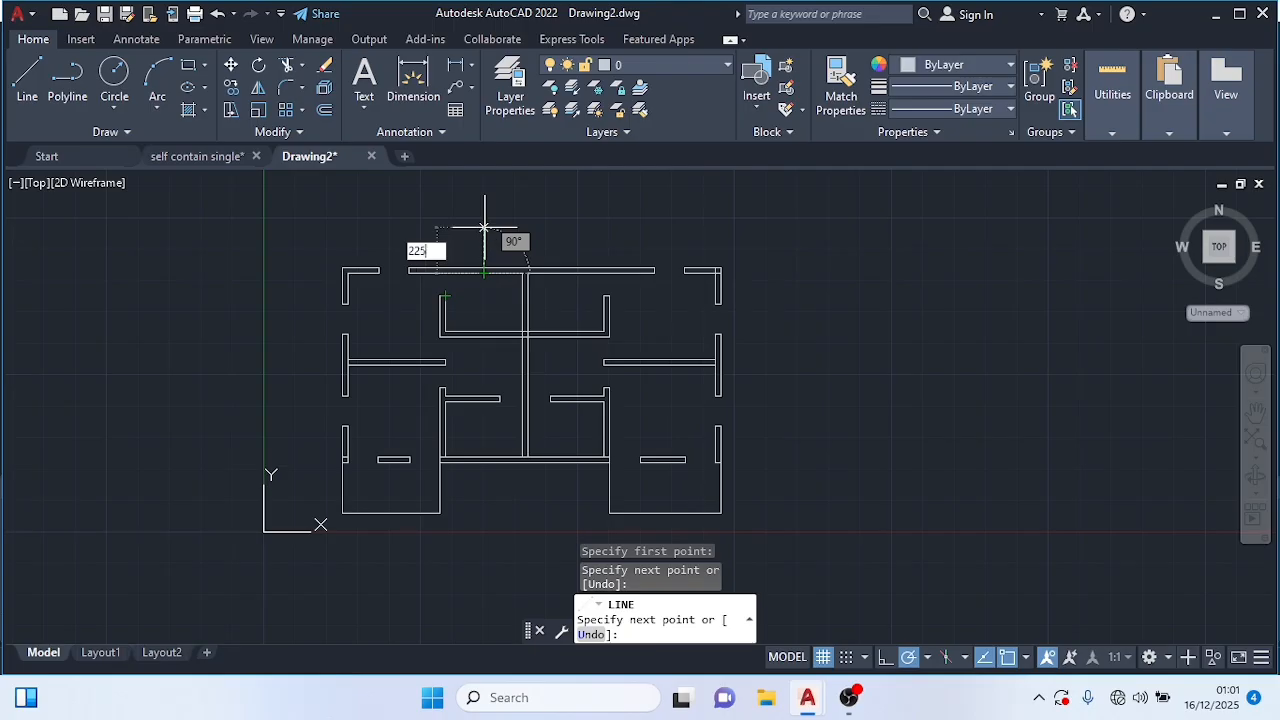
key("Return")
key("Escape")
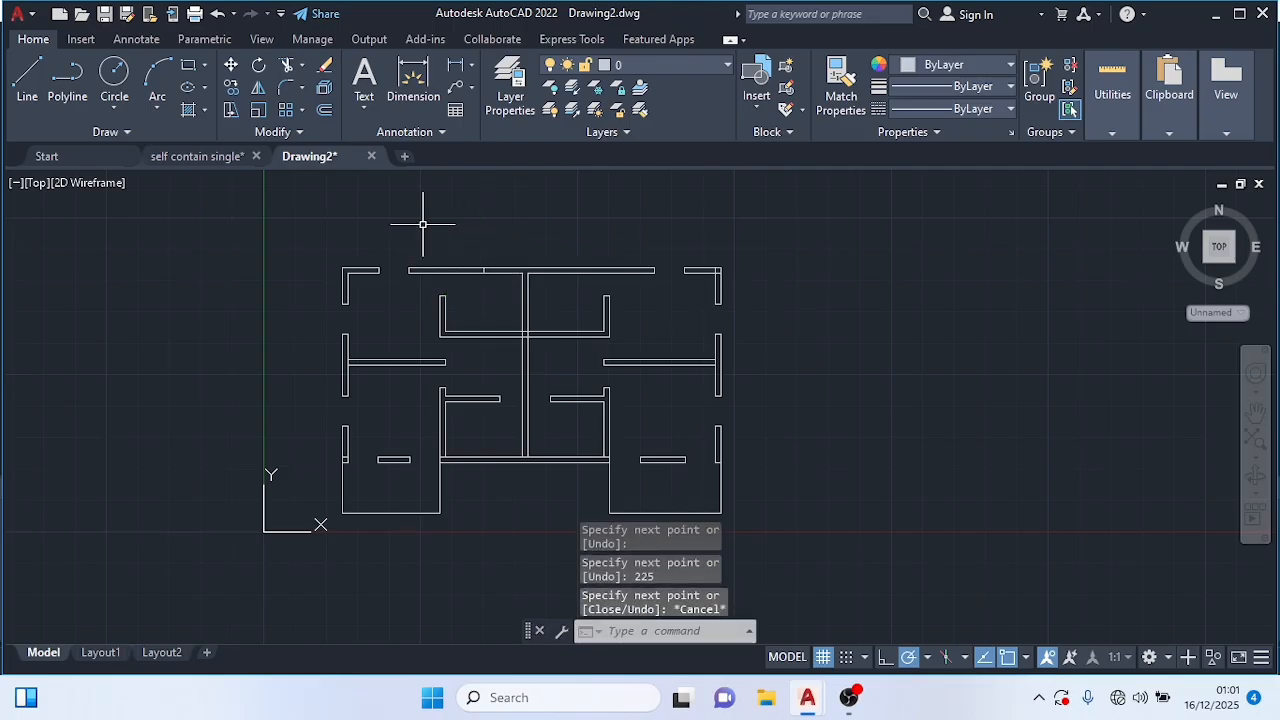
Step: Draw a line 450 right along the top wall's inner face from the midpoint mark's lower end, continuing straight down past the lower middle wall
left_click(27, 75)
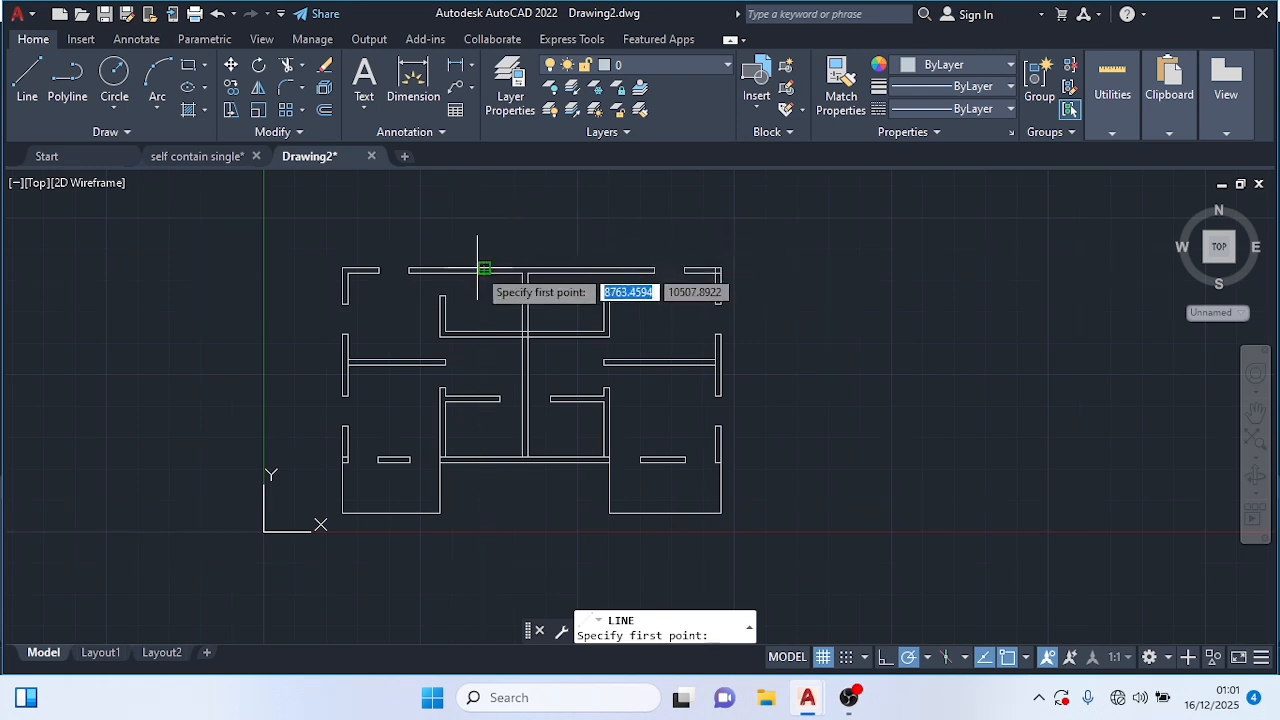
scroll(480, 265, "up", 4)
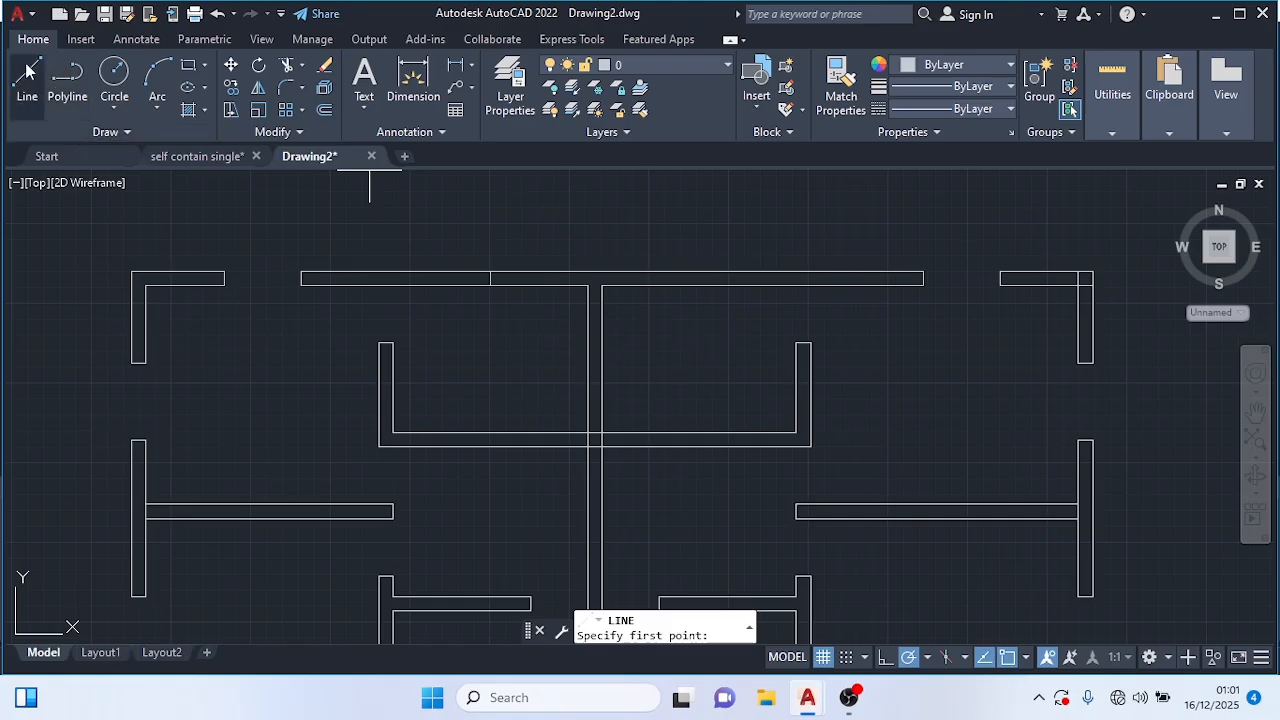
left_click(490, 285)
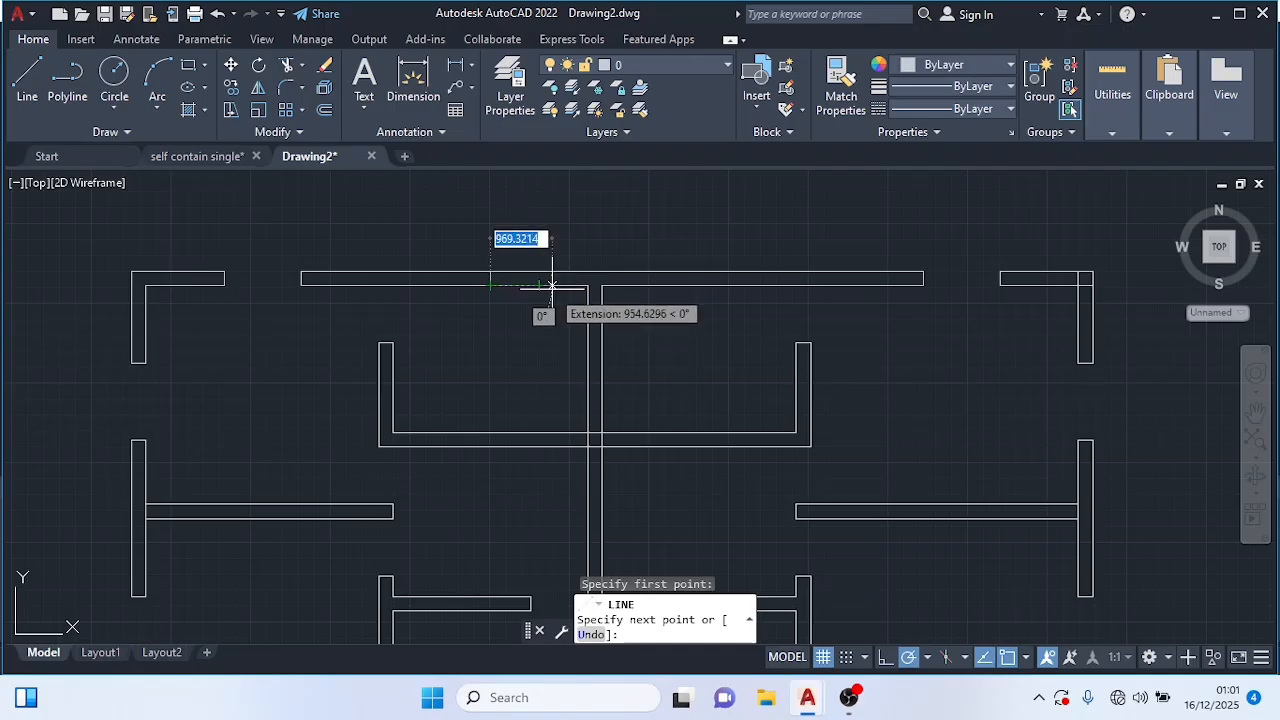
type("450")
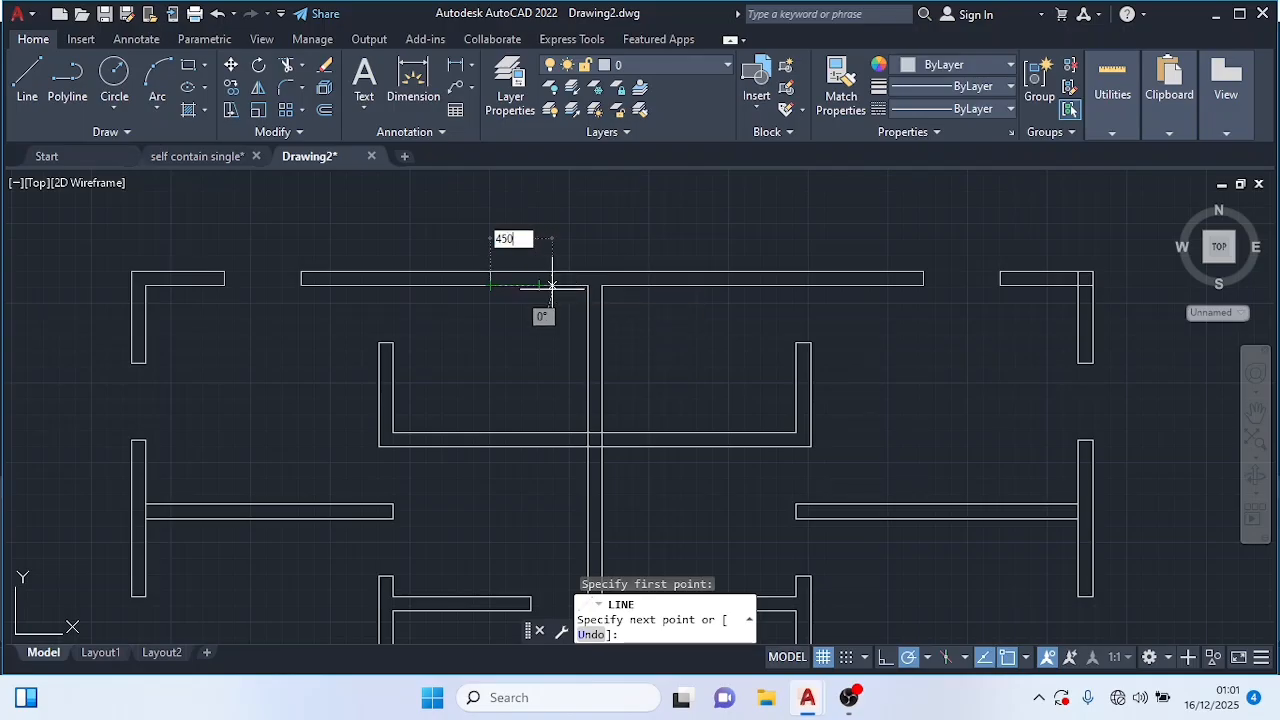
key("Return")
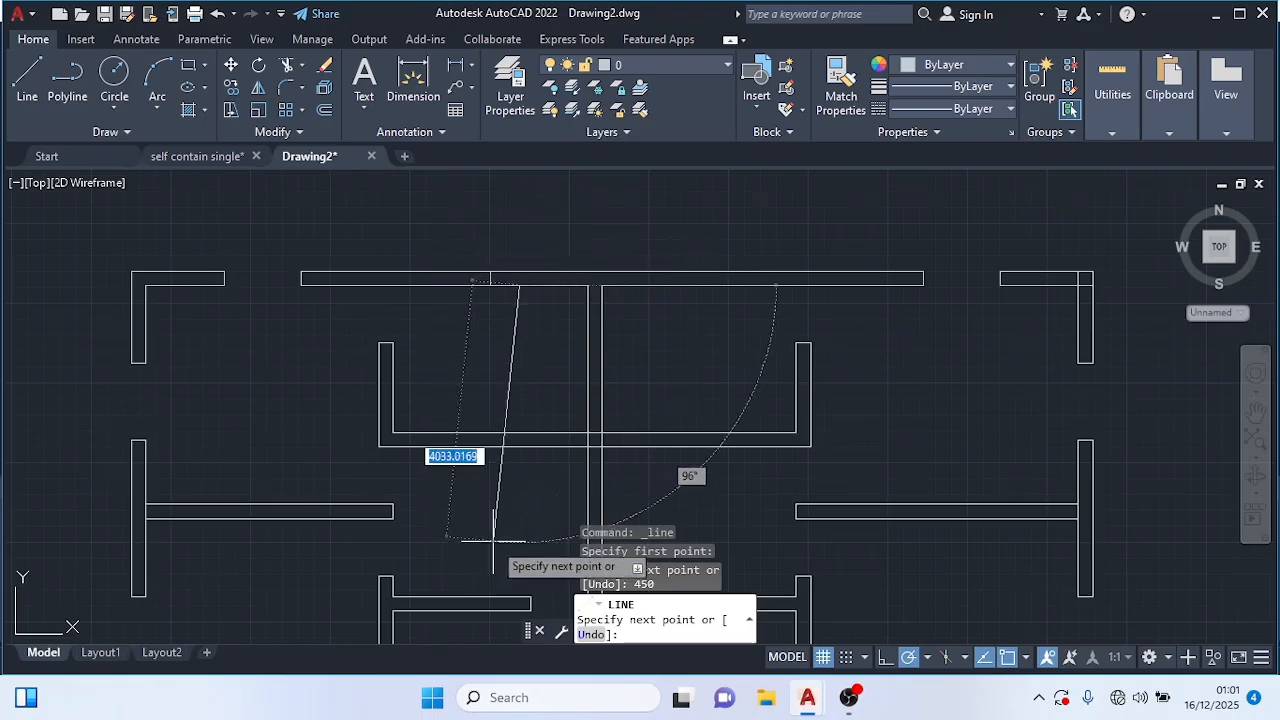
scroll(500, 533, "down", 4)
scroll(502, 528, "up", 6)
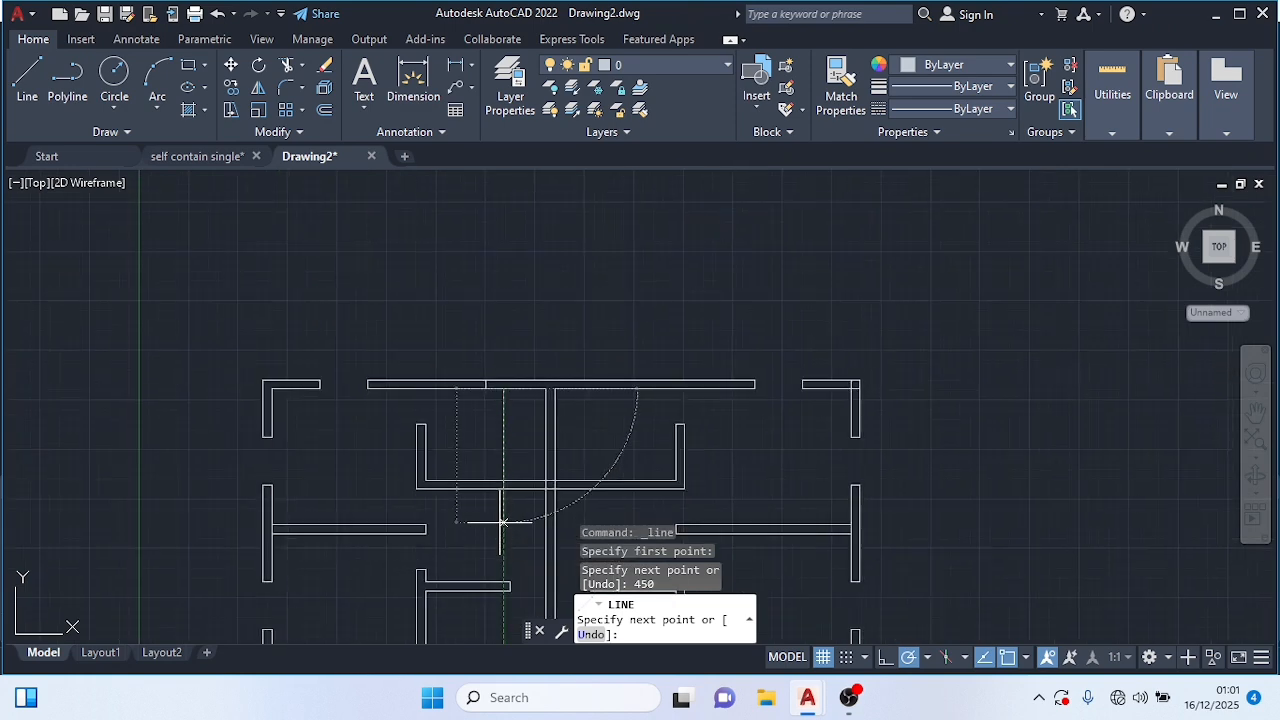
scroll(502, 528, "down", 5)
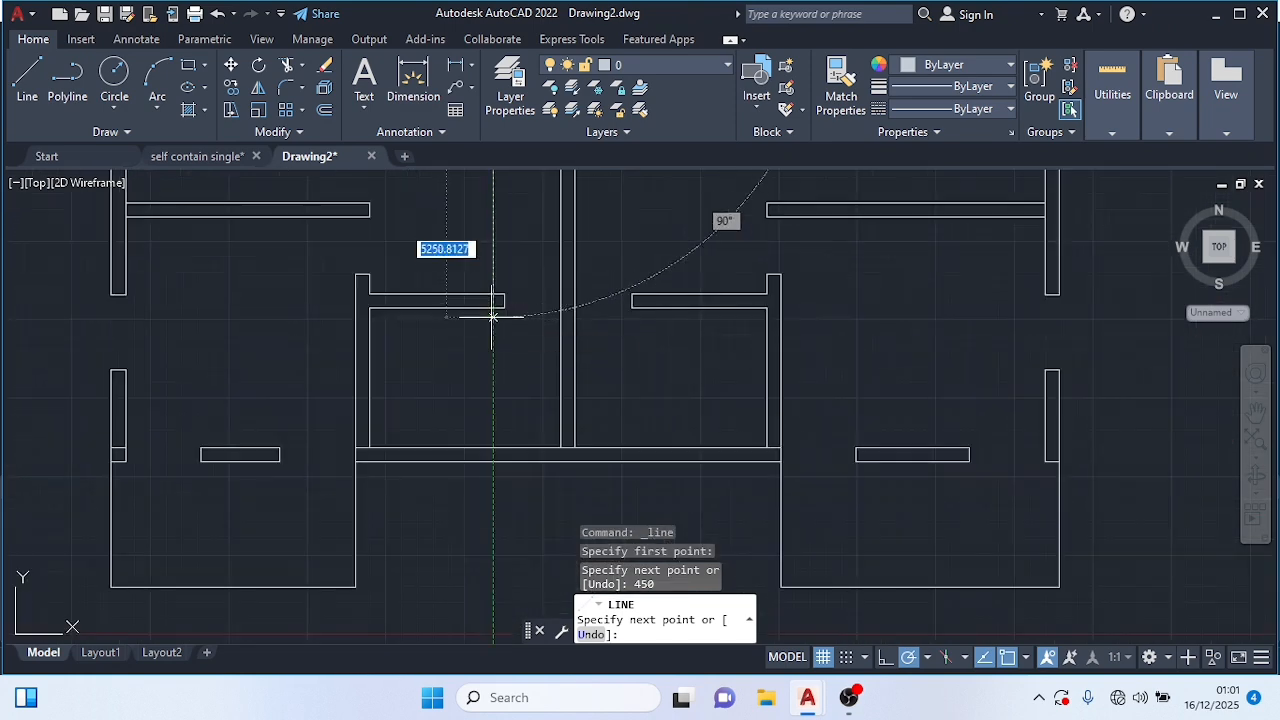
left_click(492, 492)
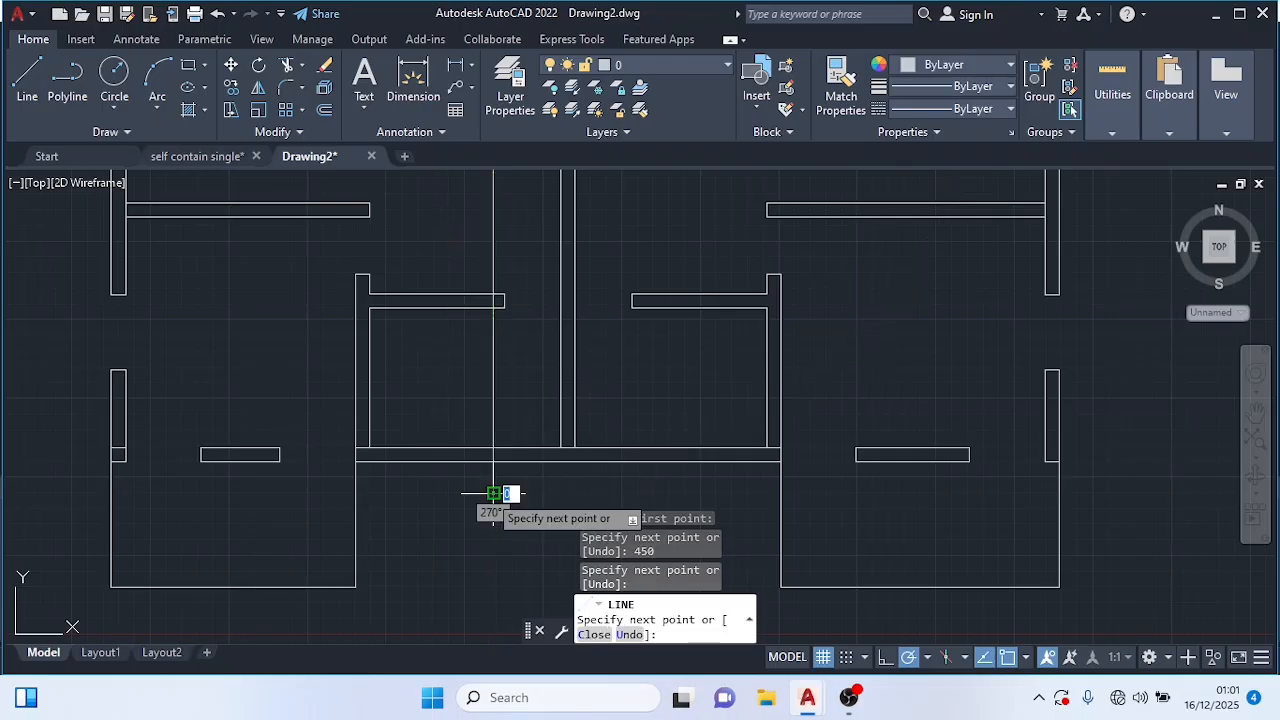
key("Escape")
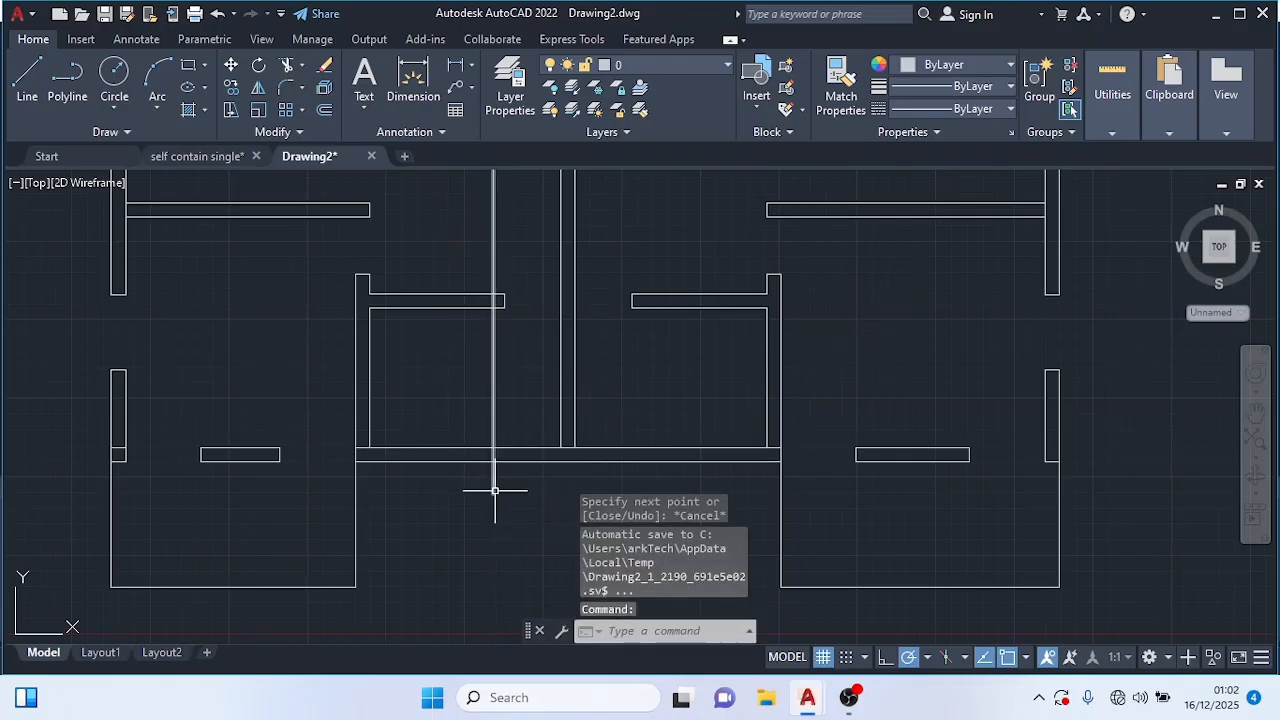
Step: Draw a line 900 left from the vertical line's lower end, continuing about 9772 up past the top wall
scroll(493, 470, "down", 4)
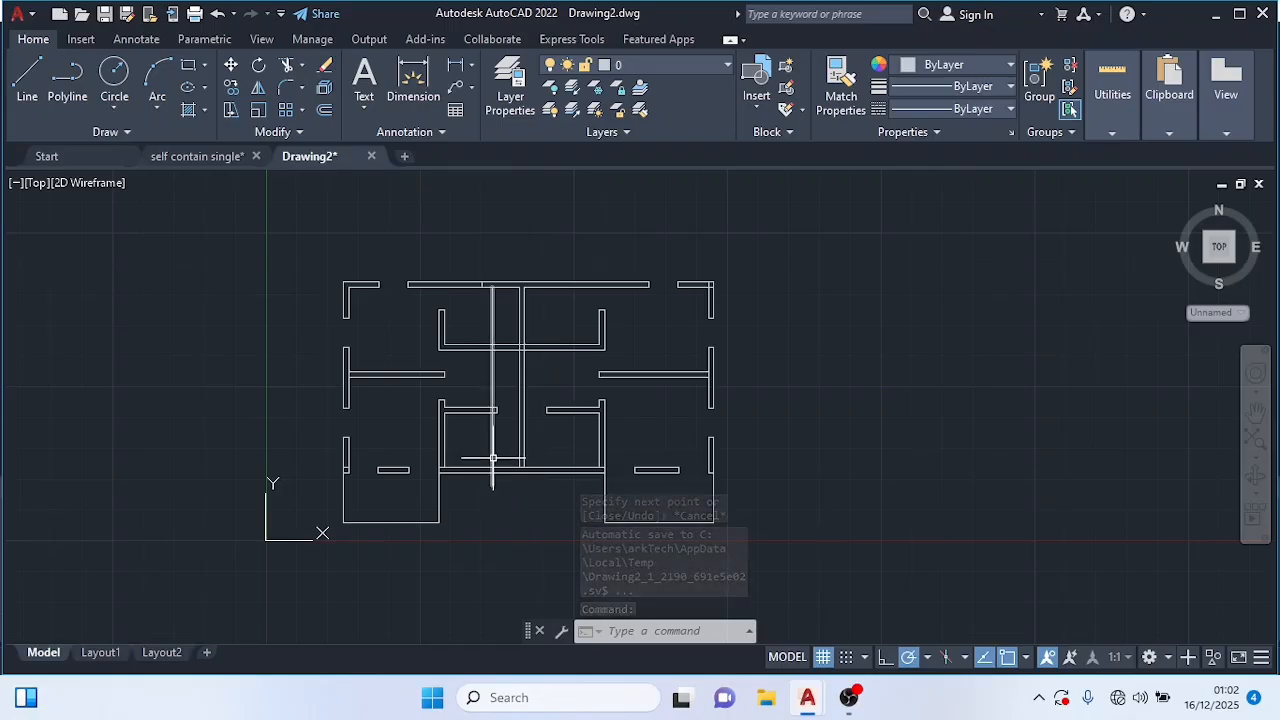
scroll(492, 490, "up", 4)
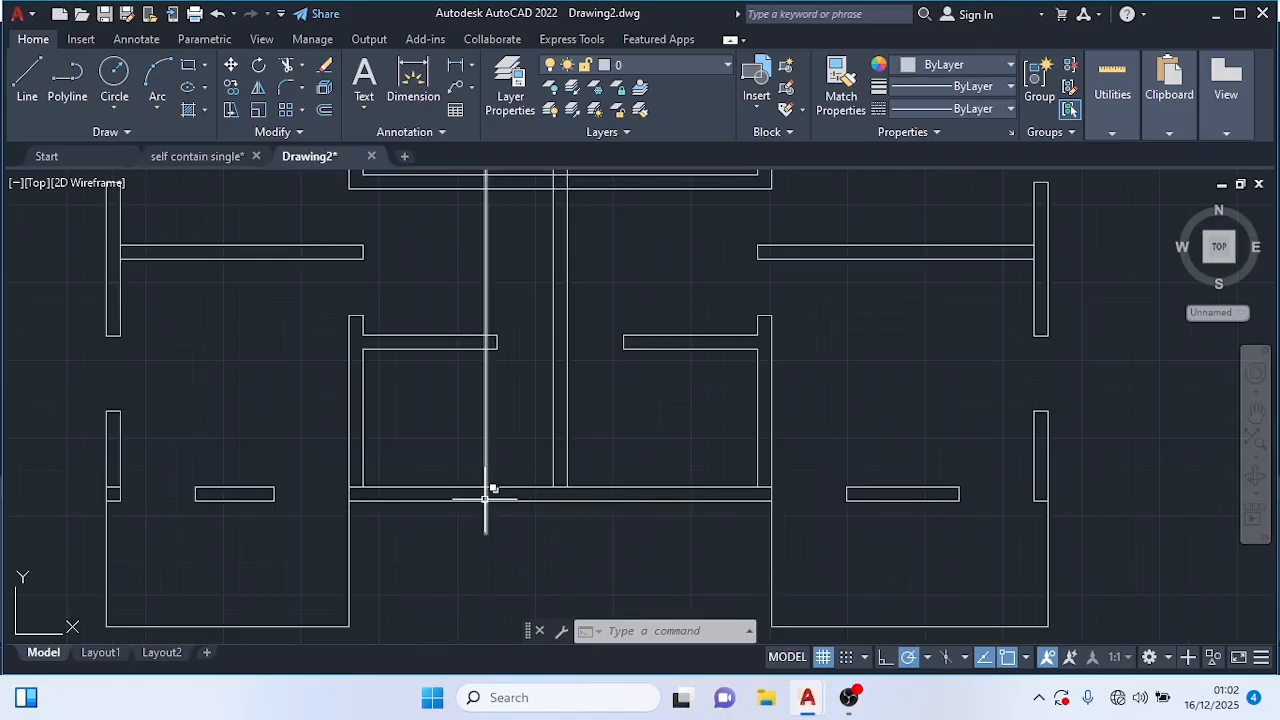
left_click(27, 78)
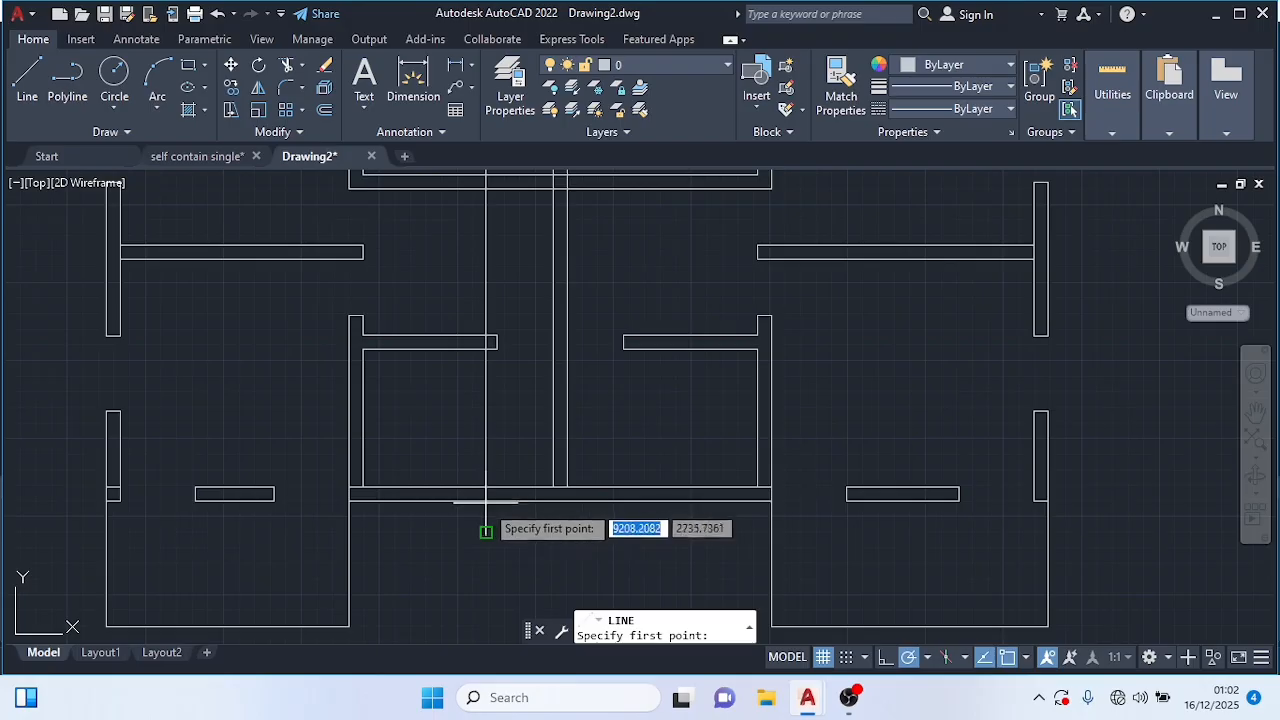
left_click(486, 531)
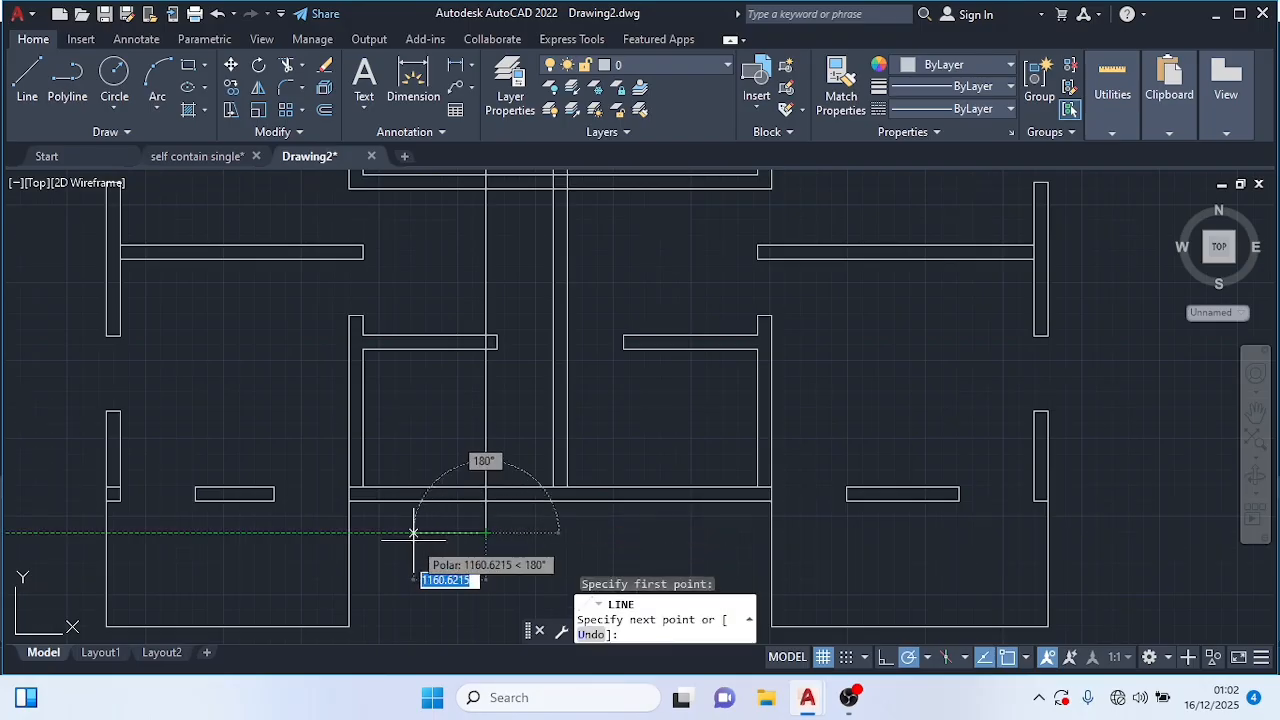
type("9")
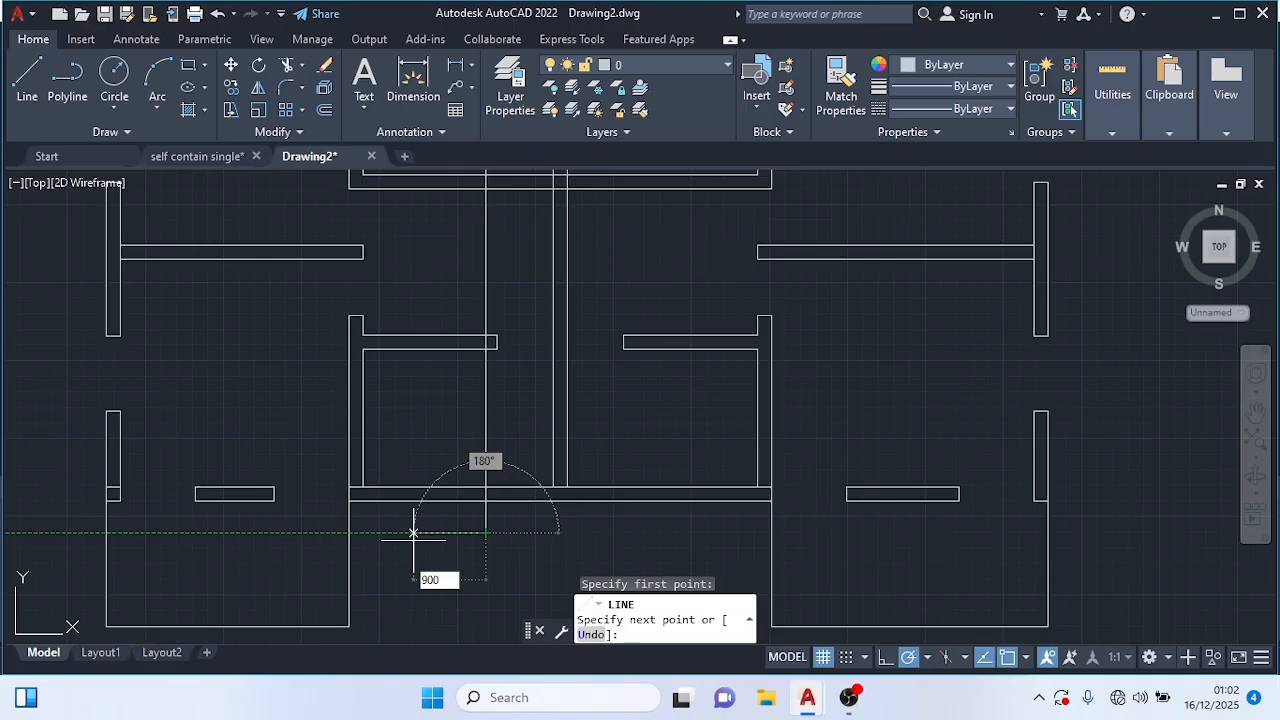
type("00")
key("Return")
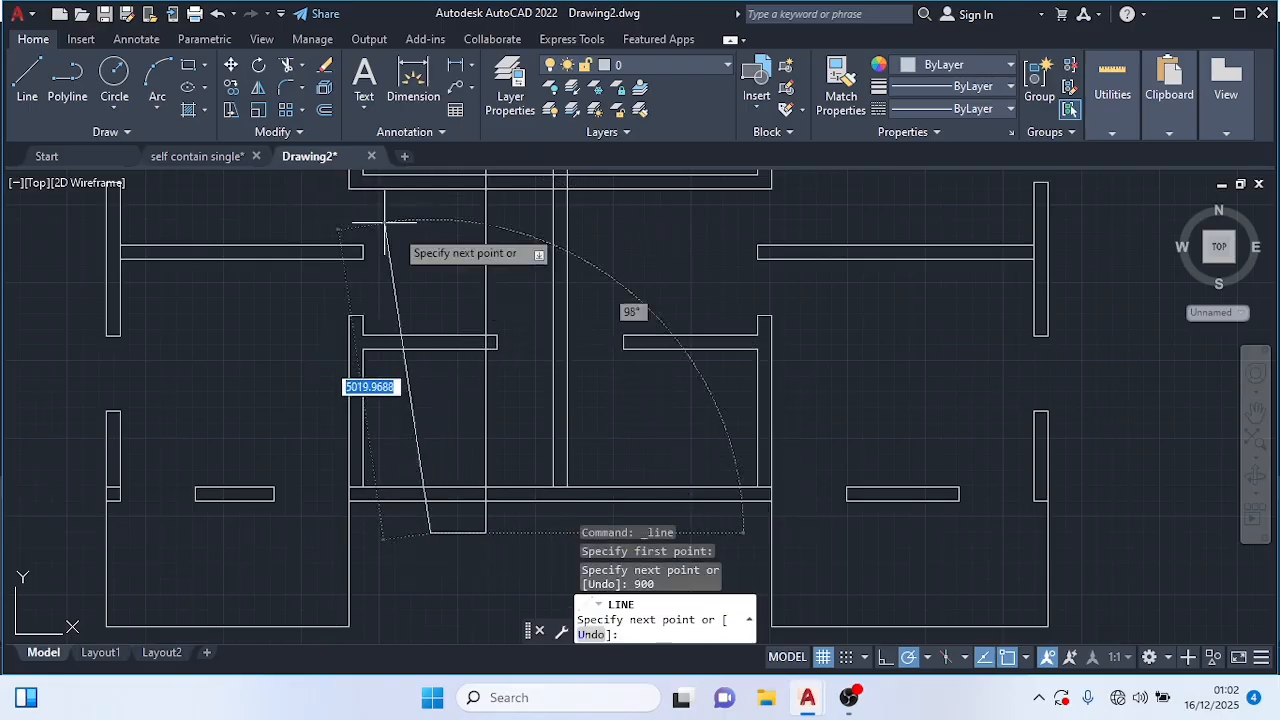
scroll(443, 305, "down", 4)
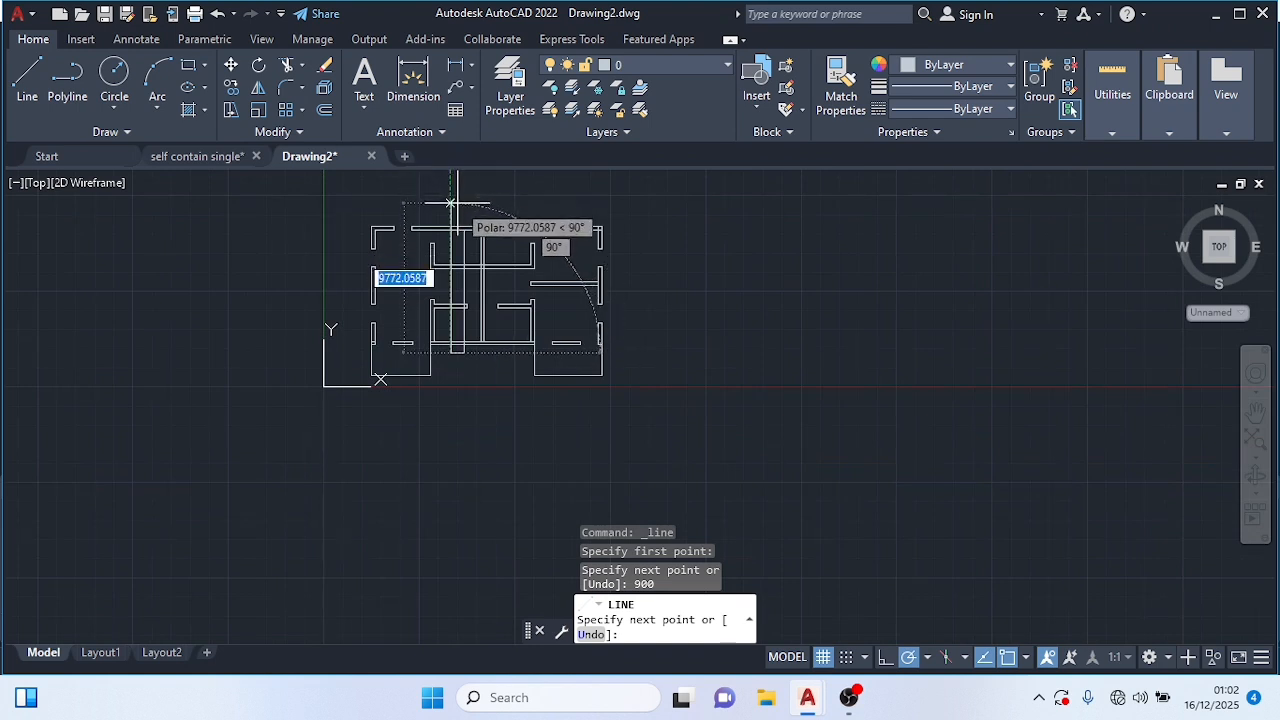
left_click(457, 196)
key("Escape")
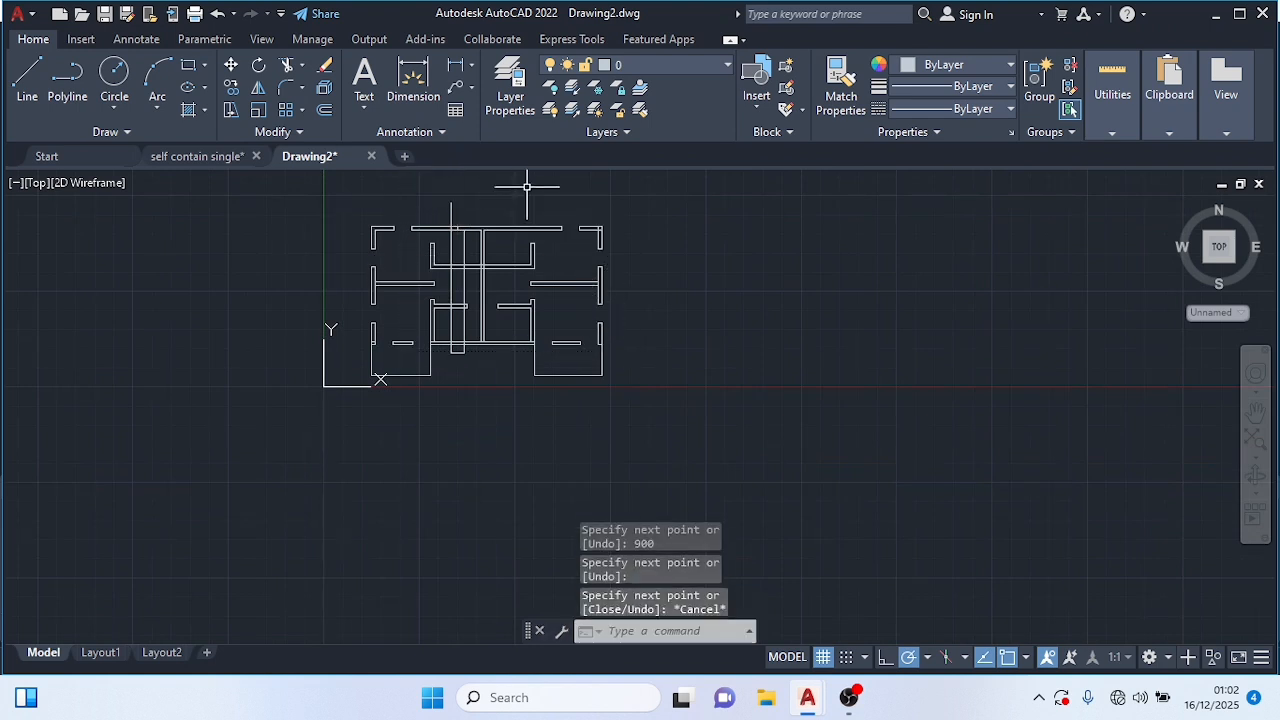
scroll(514, 179, "up", 2)
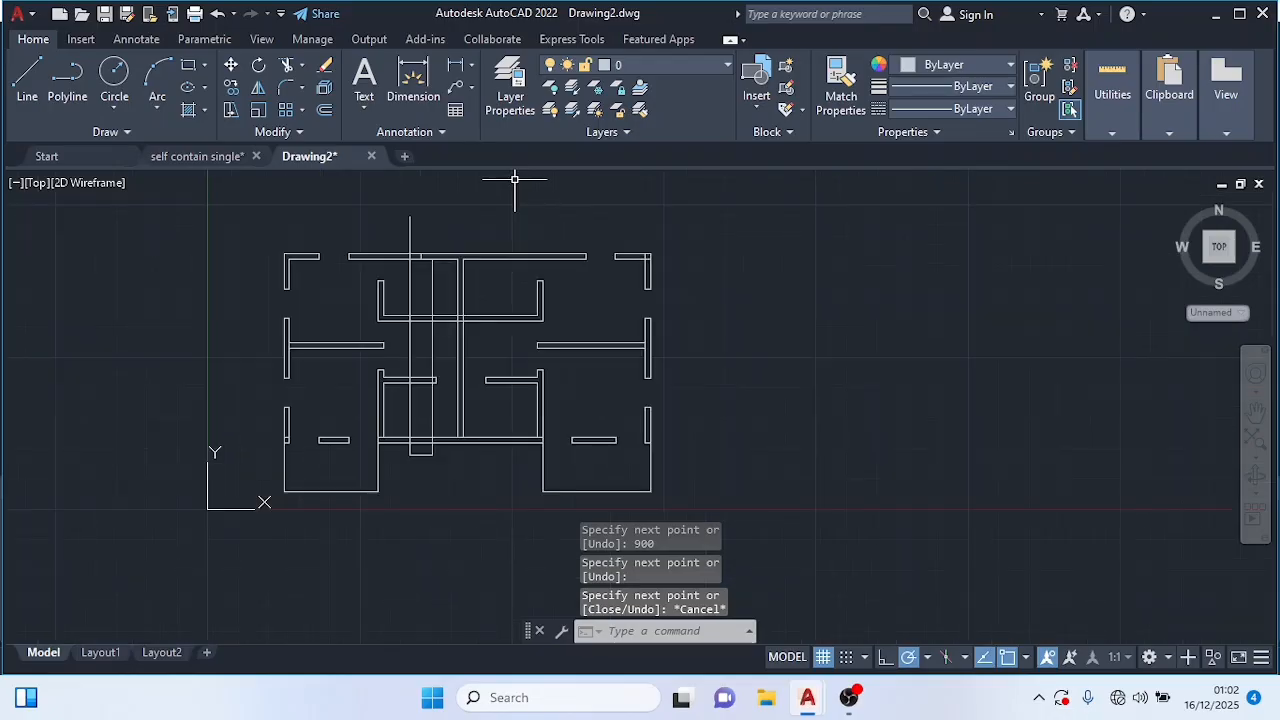
scroll(443, 228, "up", 4)
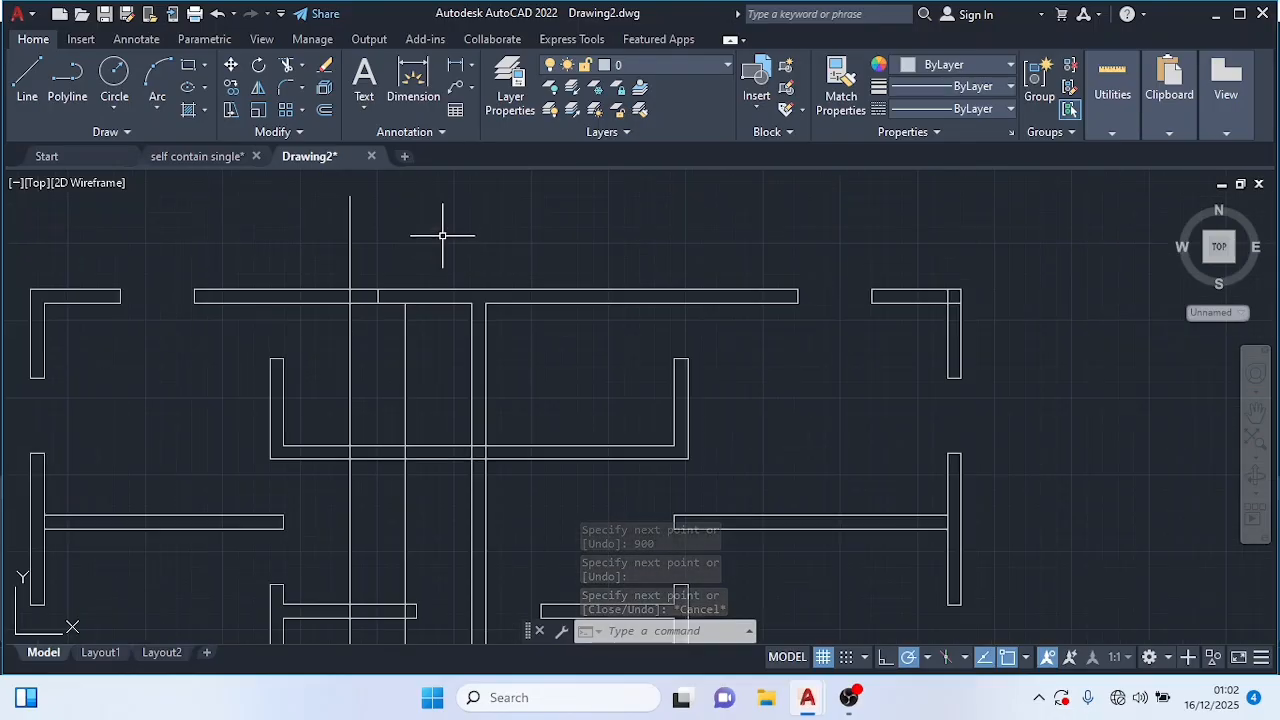
type("ex")
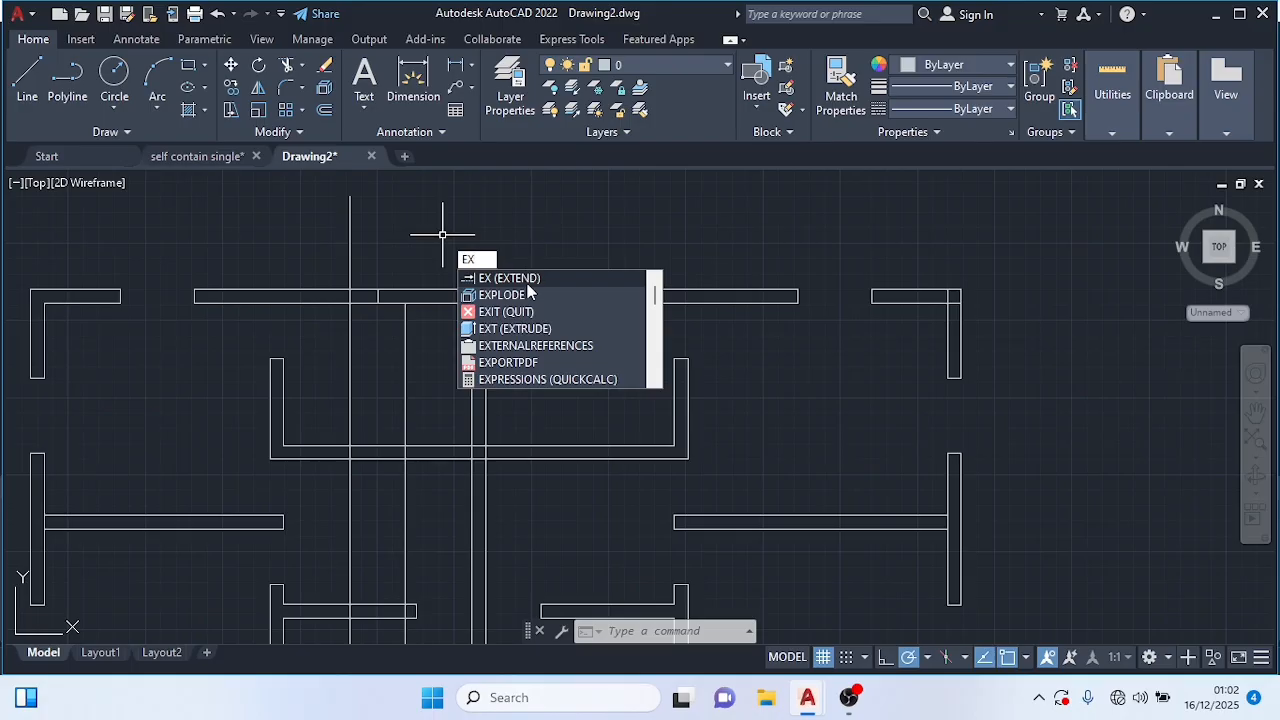
key("Return")
scroll(406, 290, "up", 2)
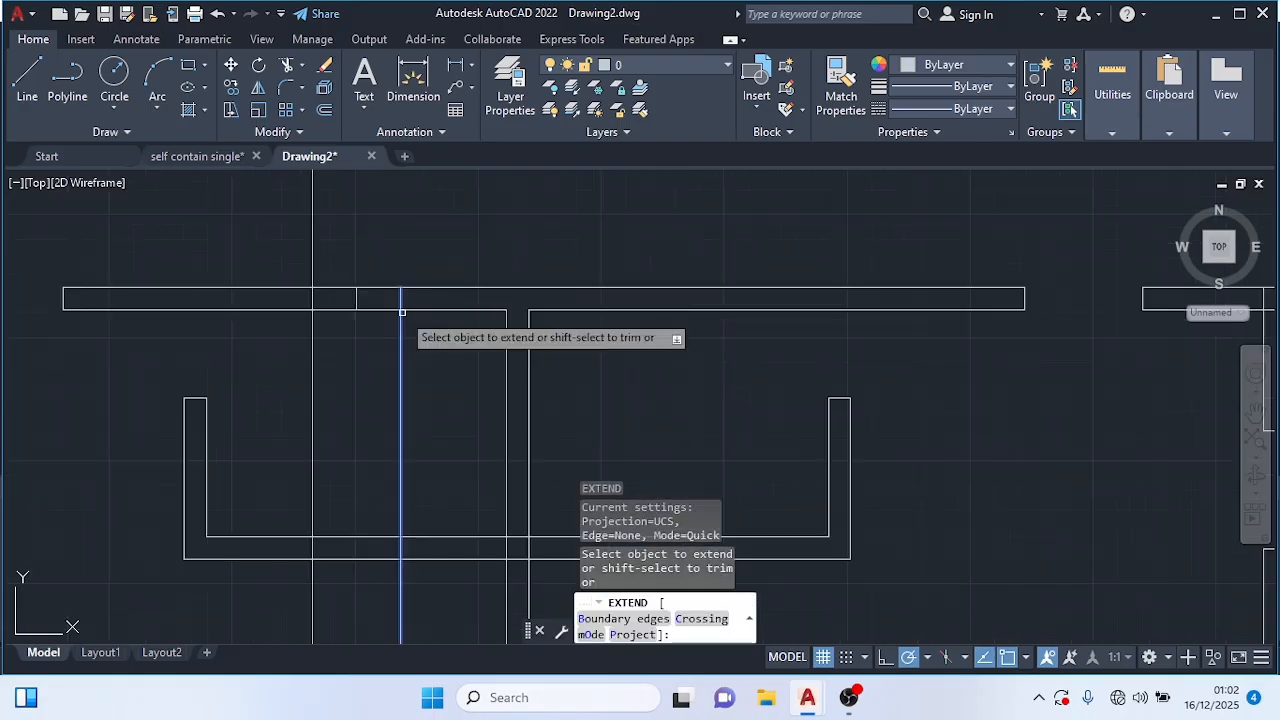
left_click(404, 320)
left_click(409, 295)
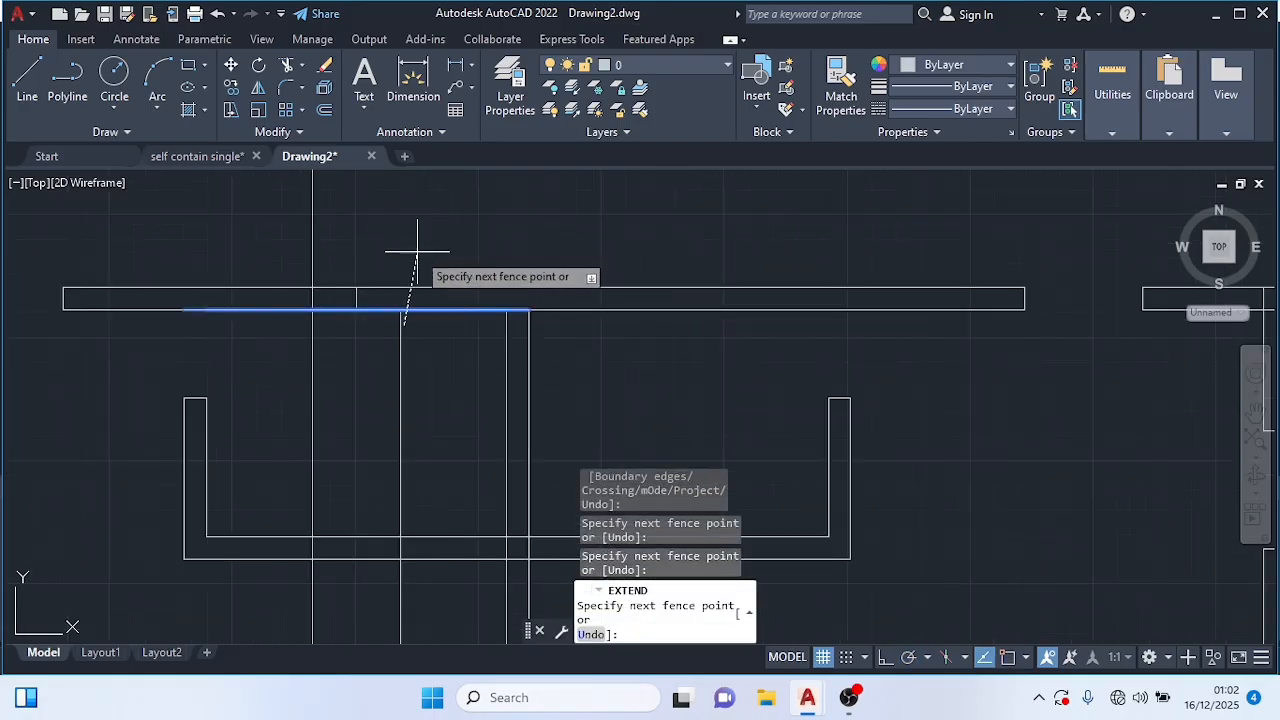
key("Escape")
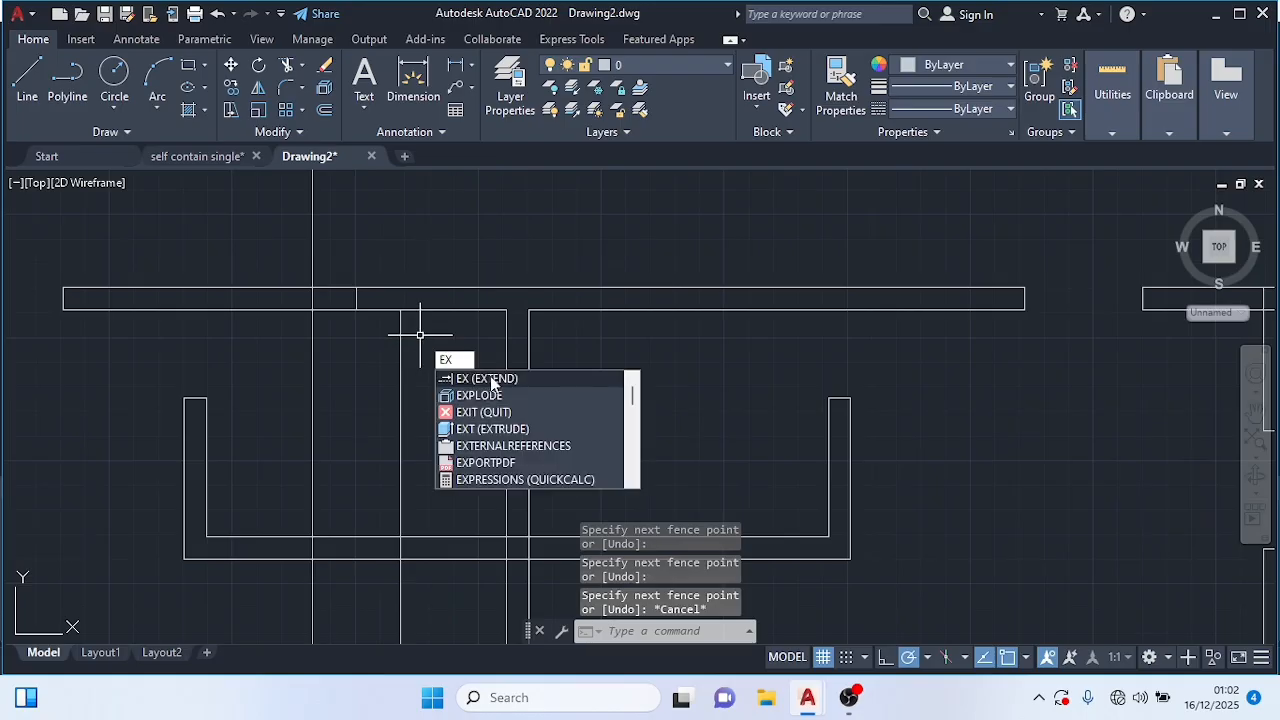
Step: Extend the right-hand vertical guide line up to the top wall's outer face
left_click(491, 379)
left_click(397, 342)
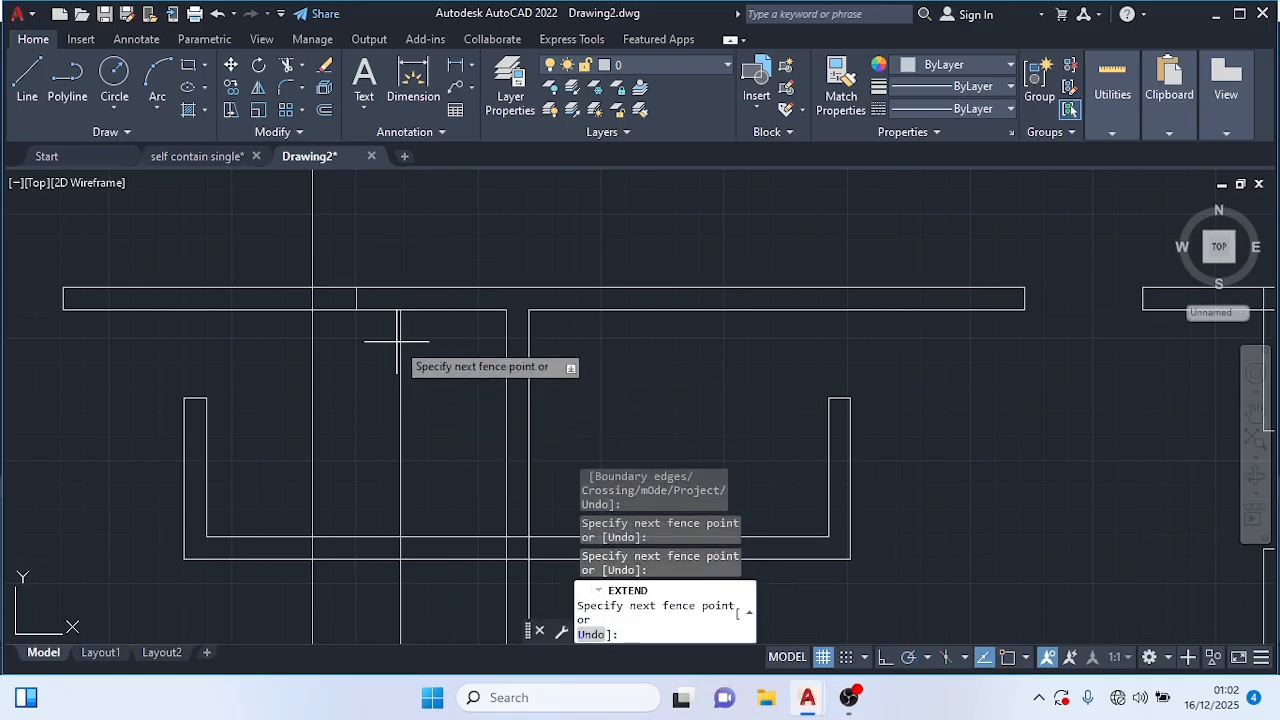
key("Return")
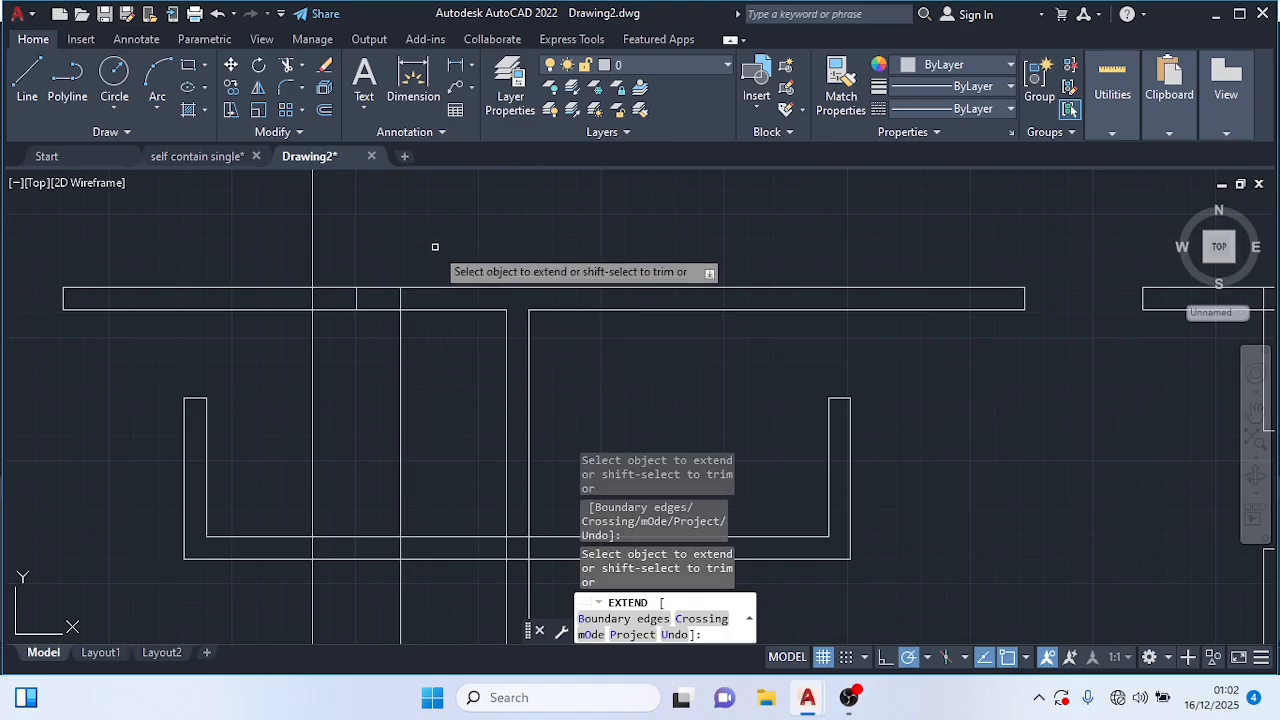
key("Escape")
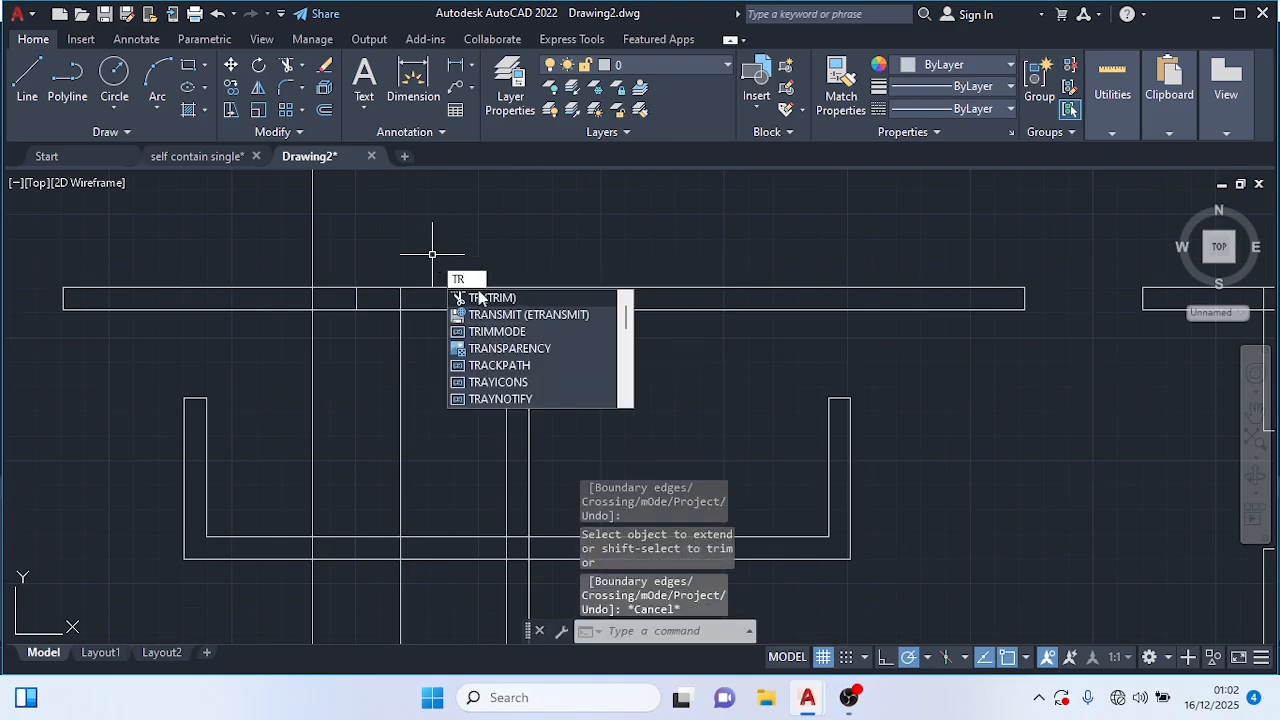
Step: Trim the top wall between the two vertical lines to cut a 900 opening, and remove the guide segments above and below it
left_click(484, 298)
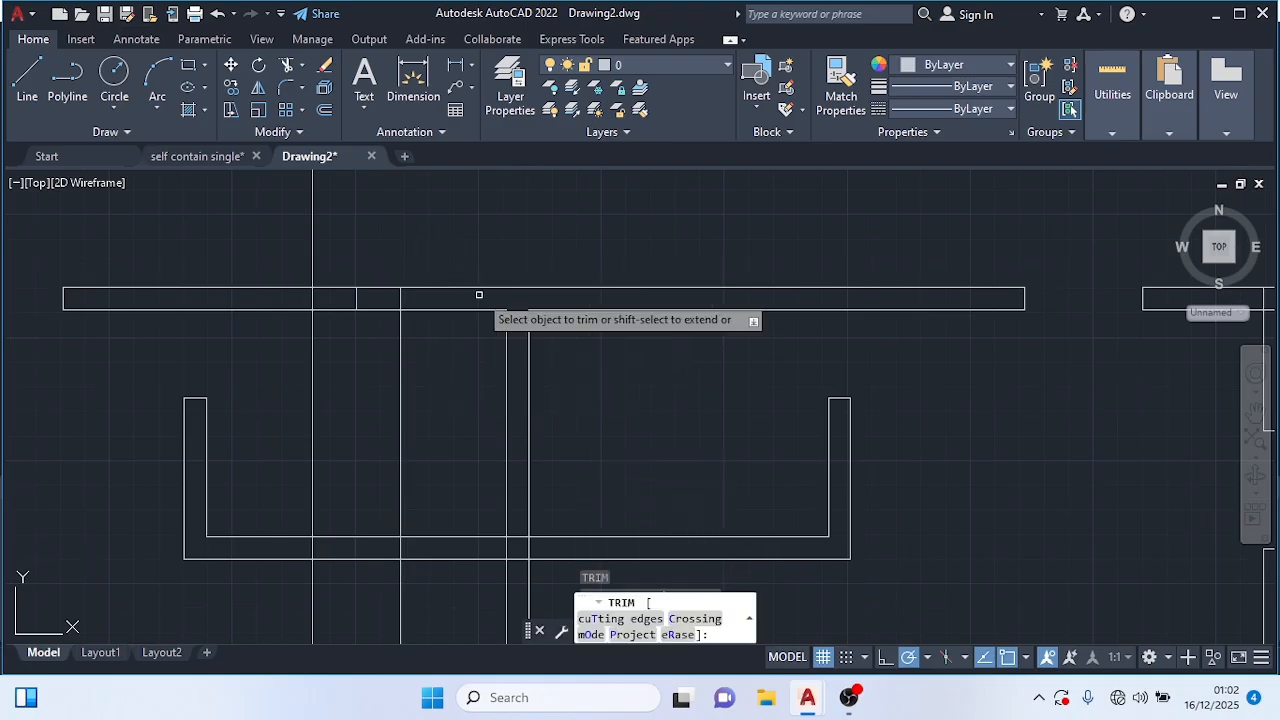
left_click(354, 269)
left_click(349, 331)
left_click(286, 241)
left_click(355, 252)
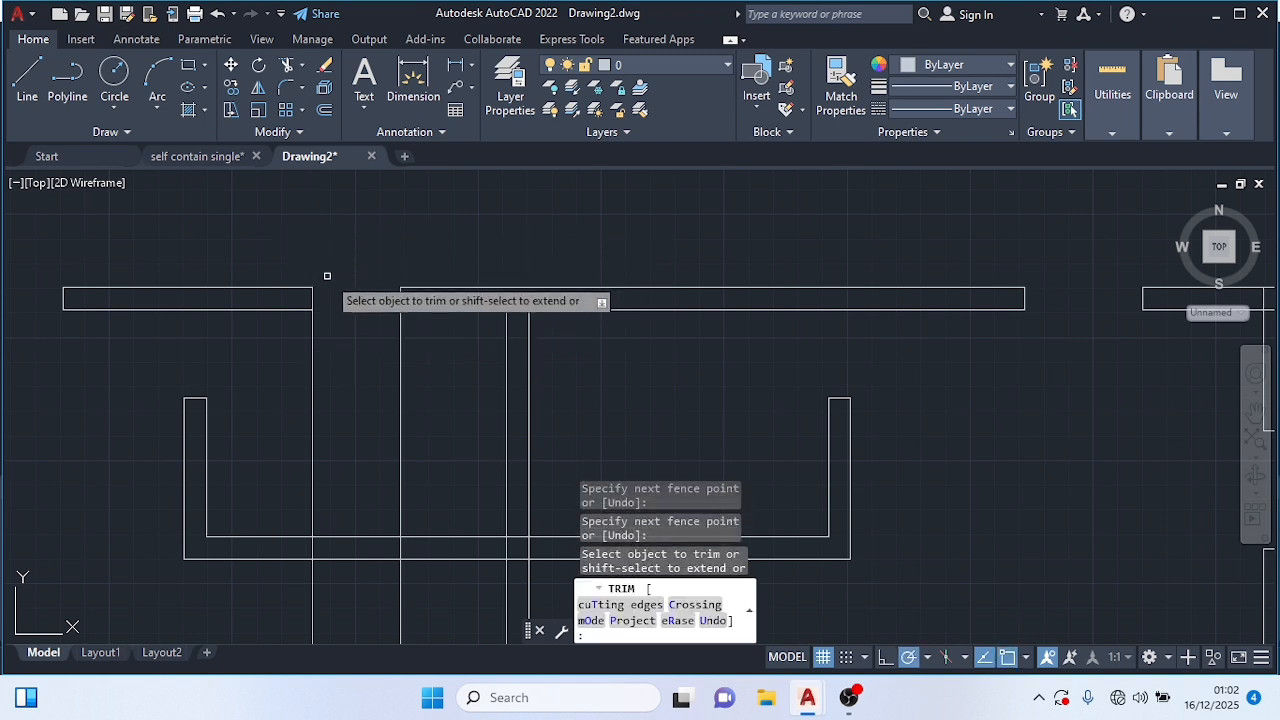
left_click_drag(279, 396, 412, 420)
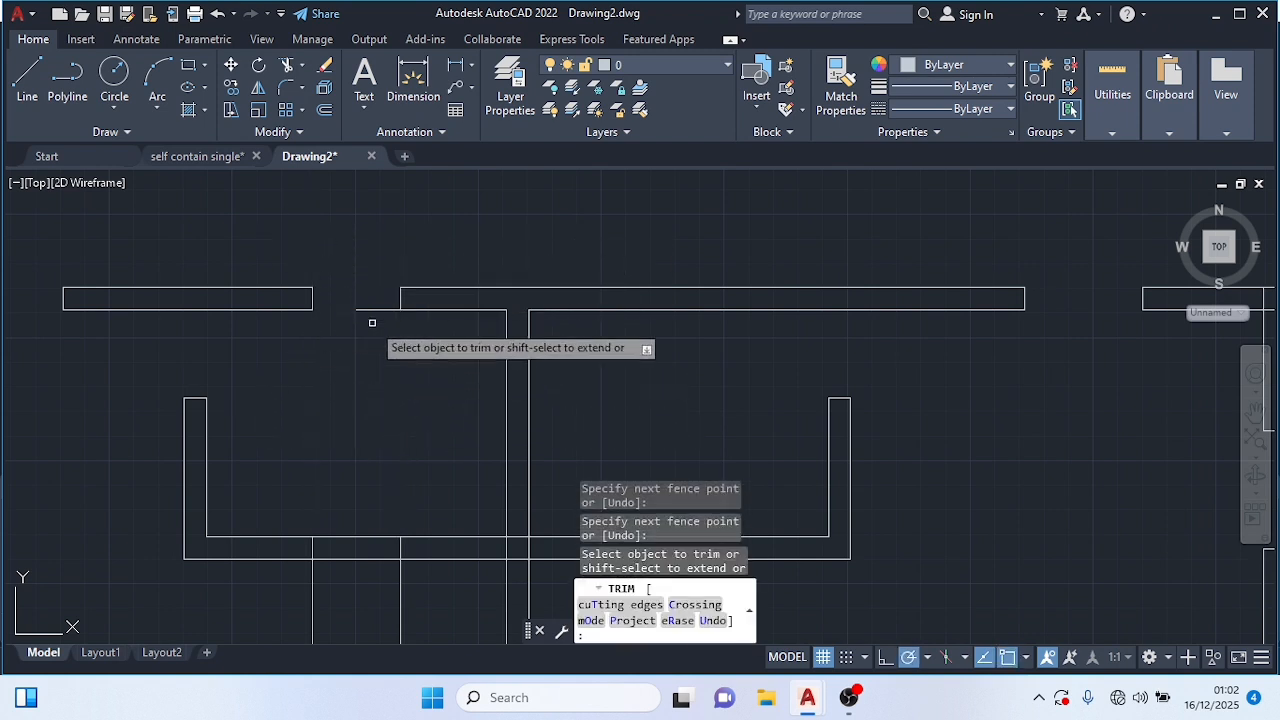
mouse_move(371, 271)
left_mouse_down()
mouse_move(371, 349)
mouse_move(371, 334)
left_mouse_up()
Step: Trim the two vertical guide lines between the left middle rooms and inside the upper room's lower wall
scroll(371, 330, "down", 4)
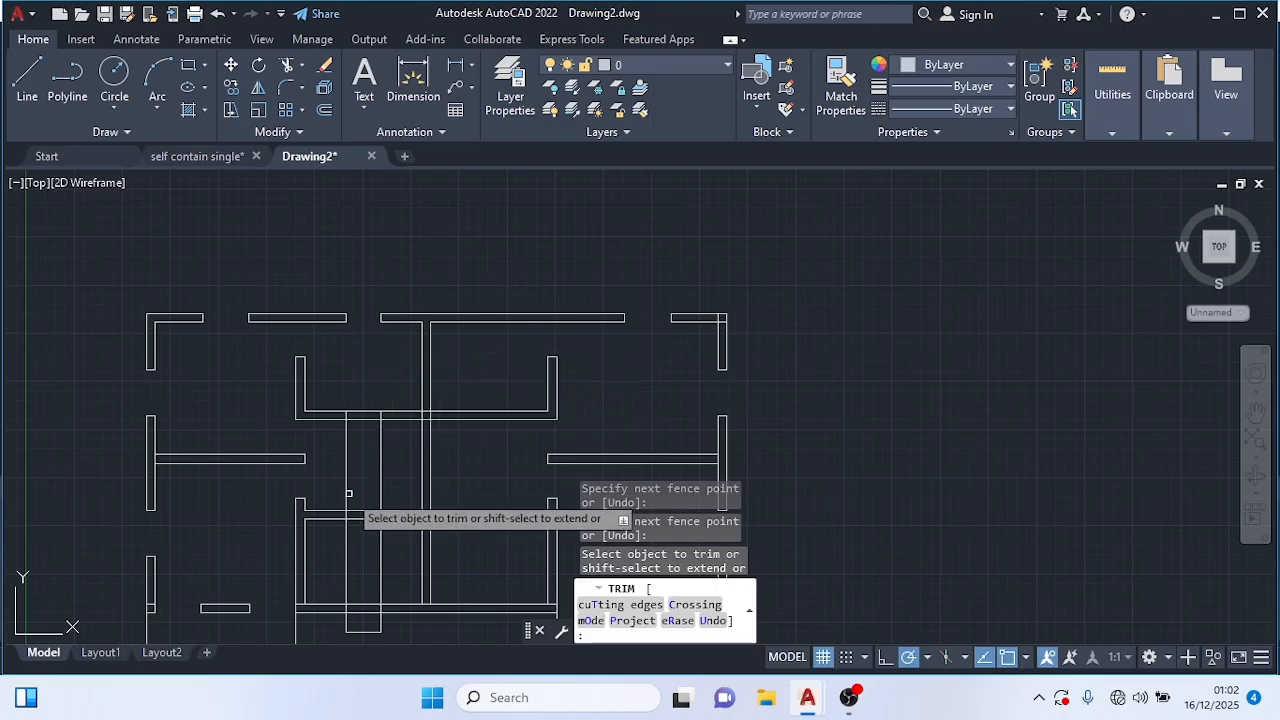
left_click_drag(331, 481, 394, 467)
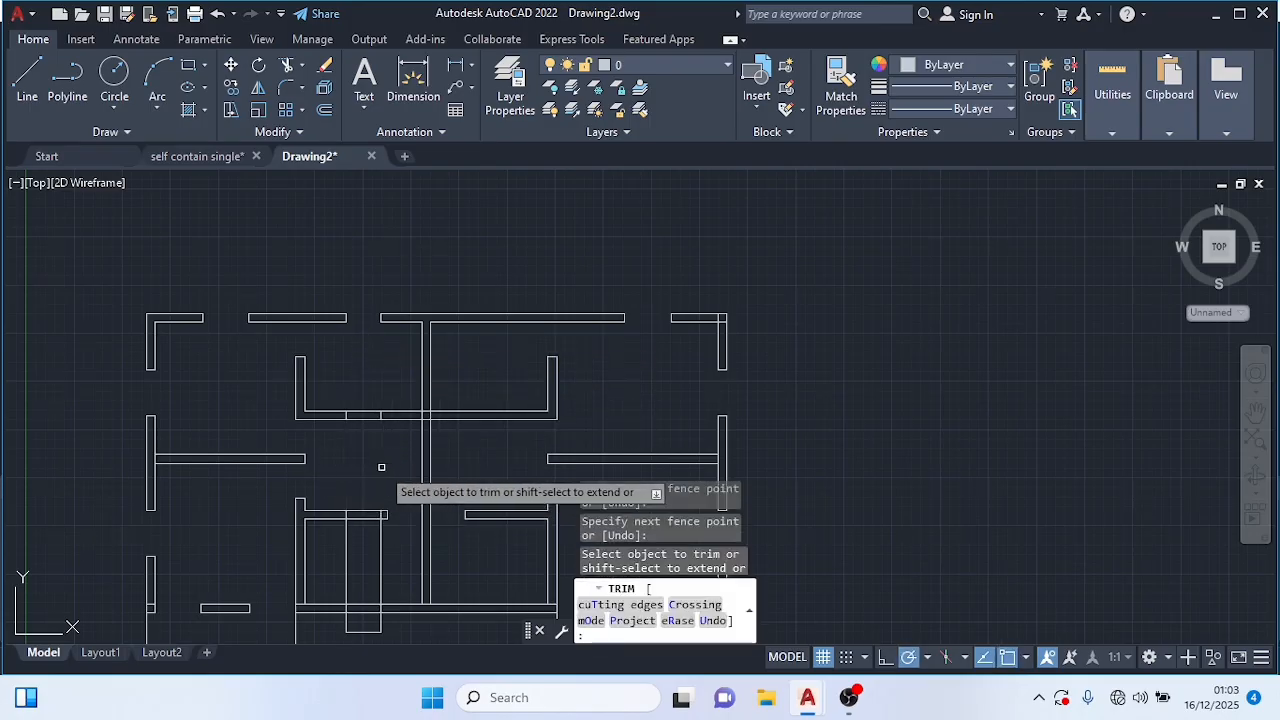
scroll(381, 467, "up", 3)
left_click_drag(212, 261, 280, 273)
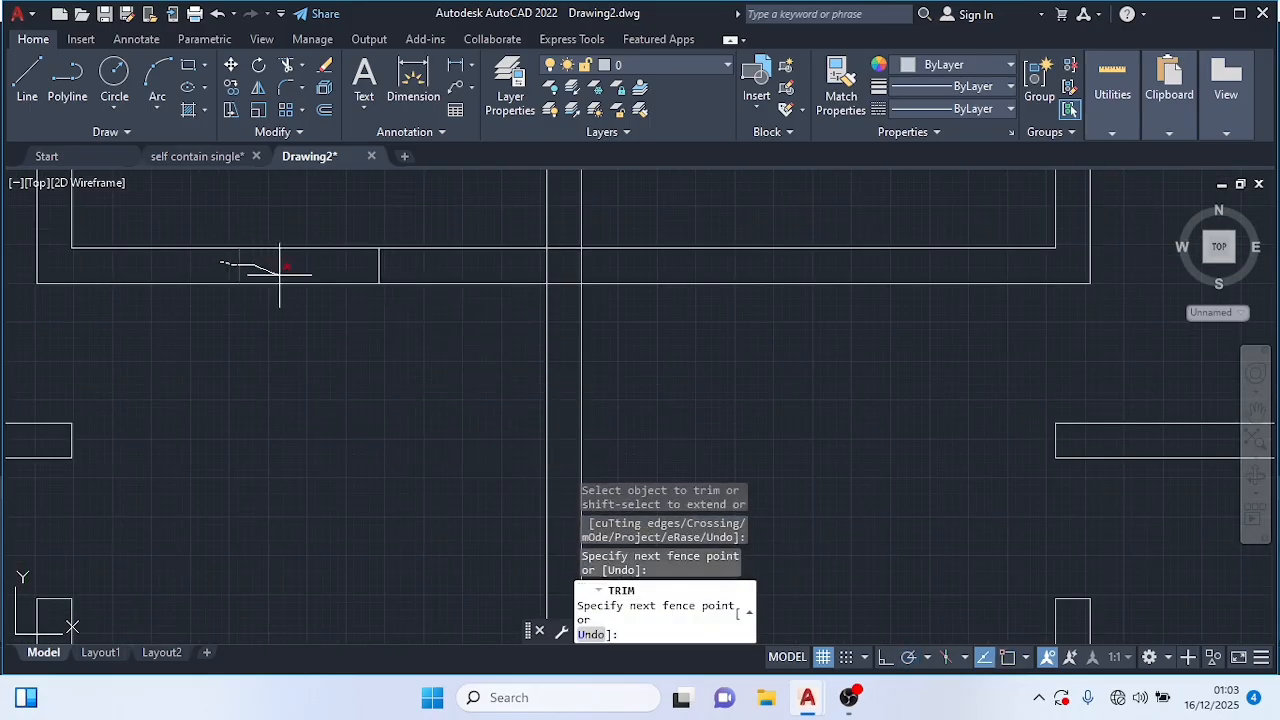
left_click_drag(371, 263, 394, 266)
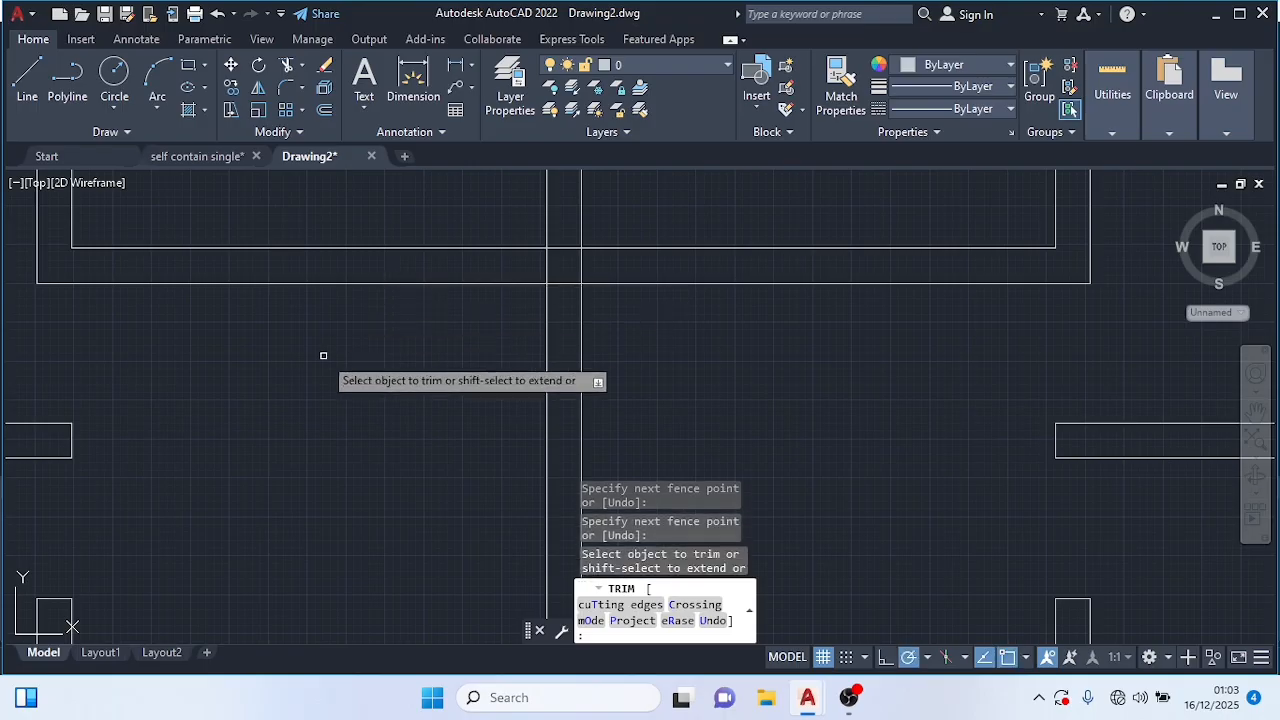
Step: Trim the two vertical guide lines inside the lower-left middle room and across its upper wall
scroll(323, 360, "down", 3)
left_click(305, 492)
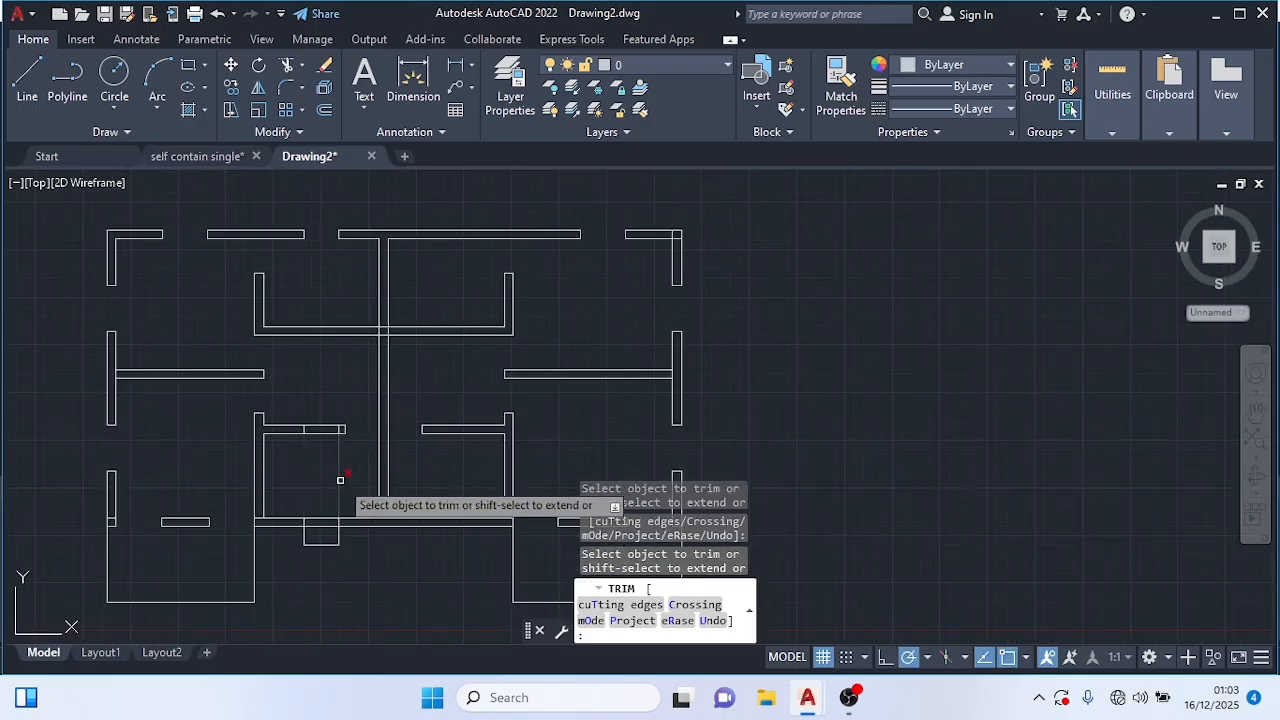
left_click(318, 475)
left_click(319, 478)
left_click(346, 476)
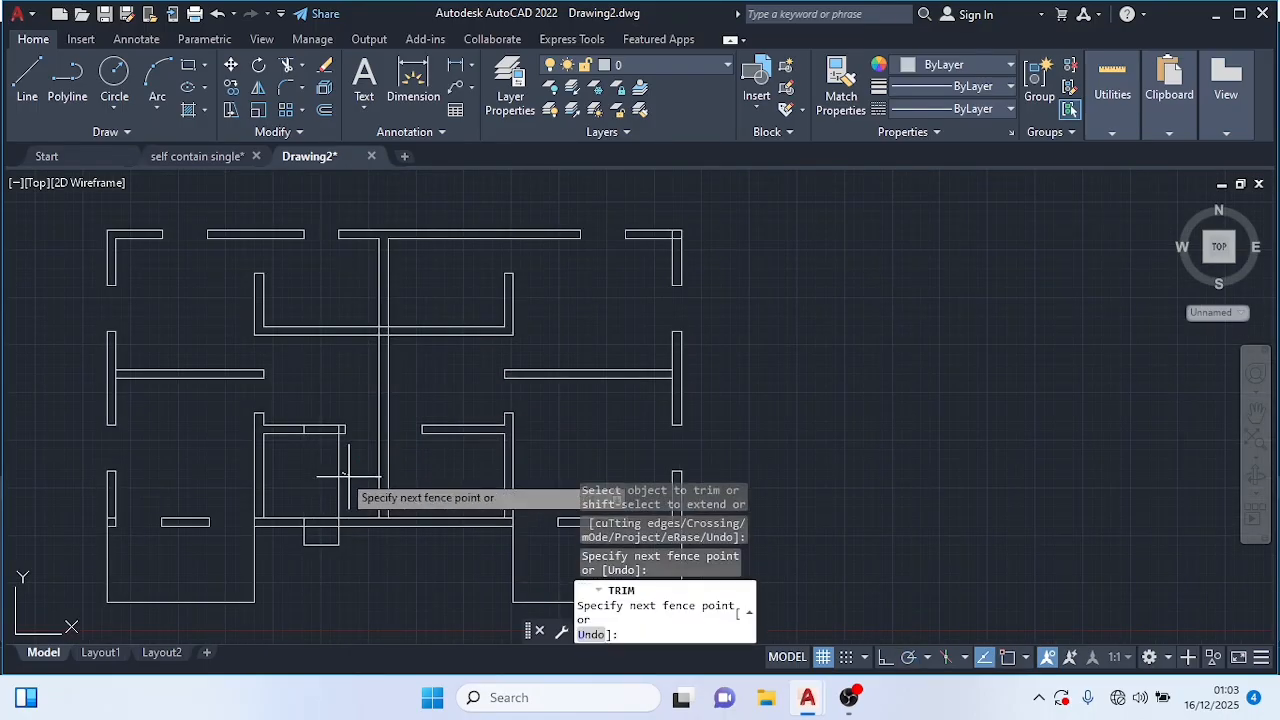
left_click(327, 477)
scroll(329, 460, "up", 4)
left_click(248, 386)
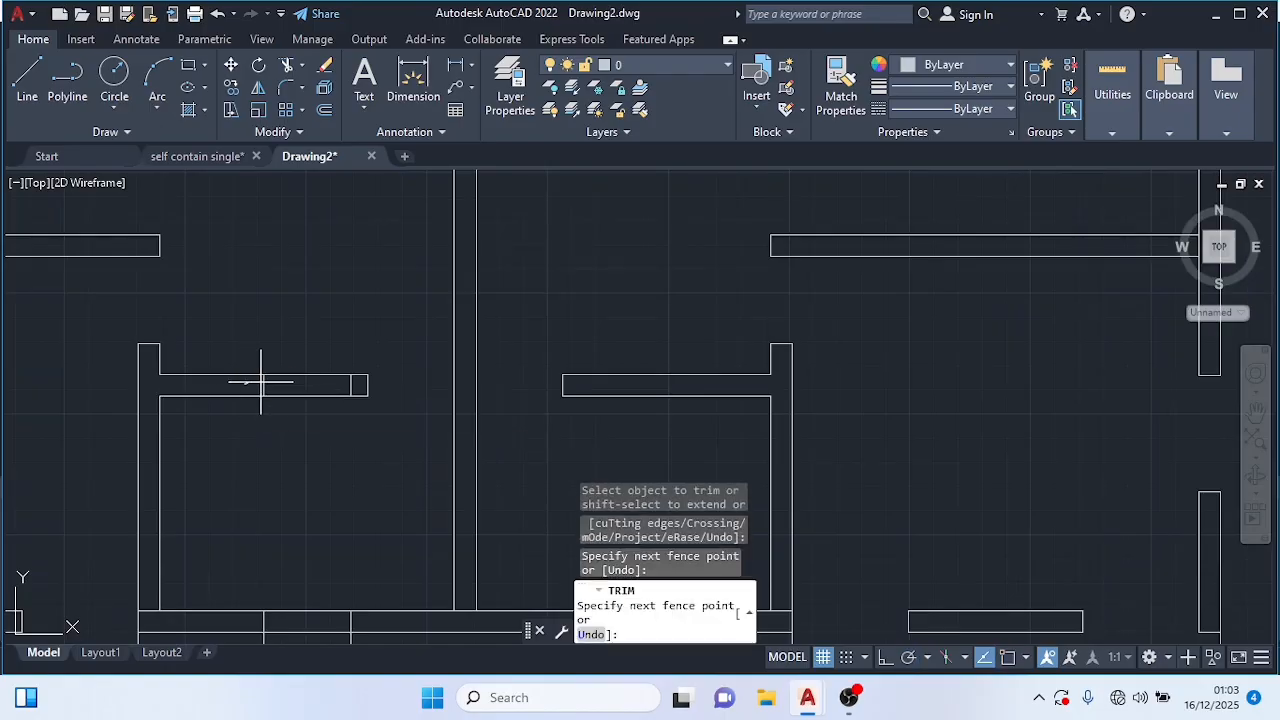
key("Return")
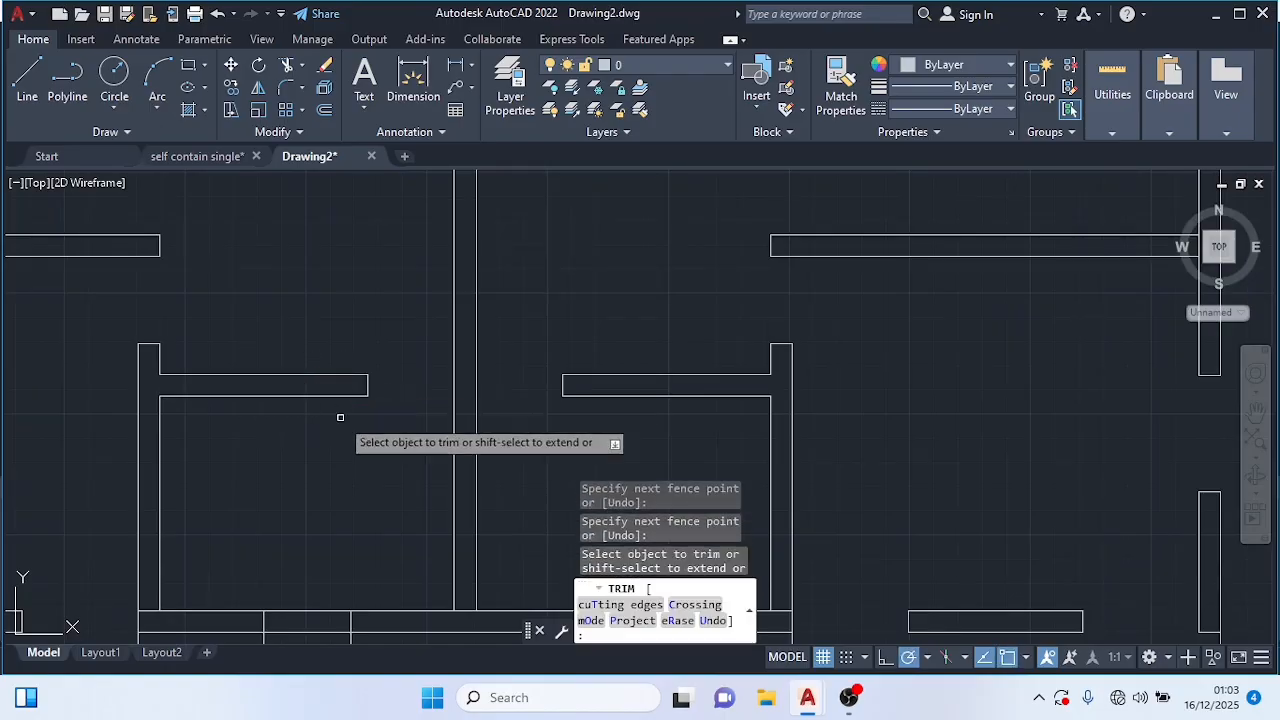
Step: Trim the bottom wall between the two guide lines to cut an opening, and remove the leftover guide segments below it
scroll(313, 466, "down", 5)
left_click(318, 493)
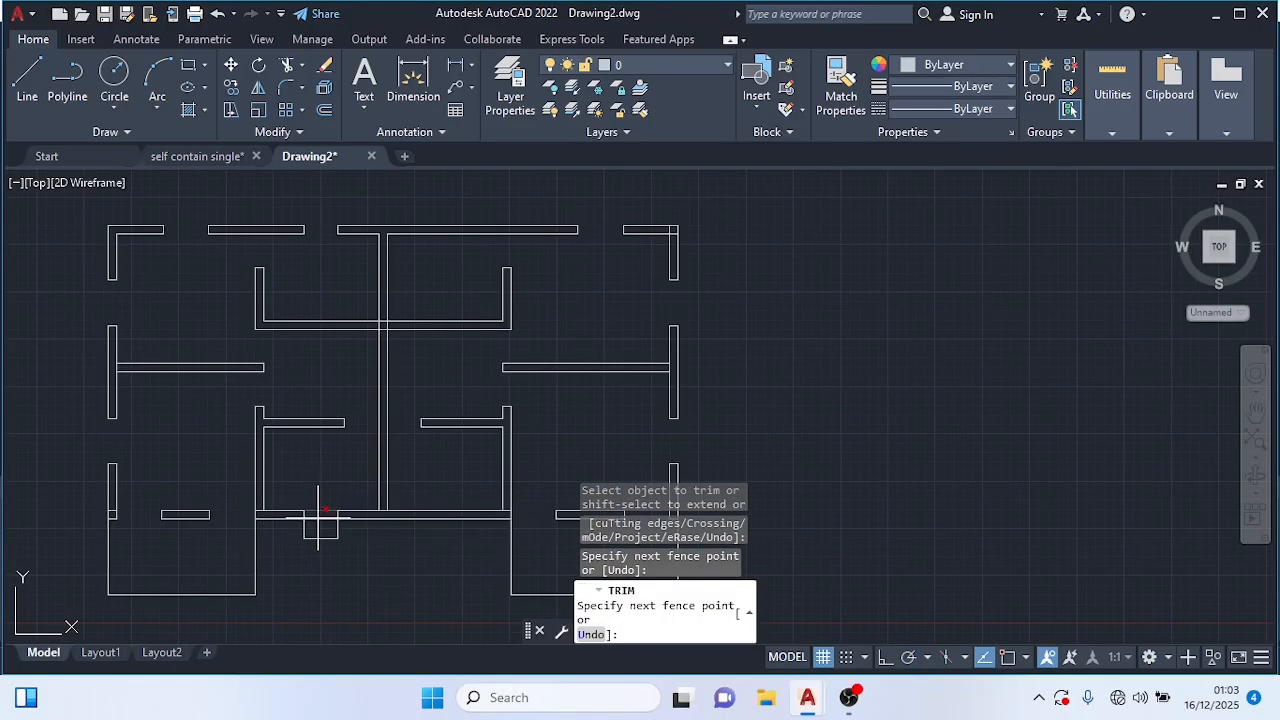
mouse_move(317, 559)
left_mouse_down()
mouse_move(290, 527)
mouse_move(325, 526)
left_mouse_up()
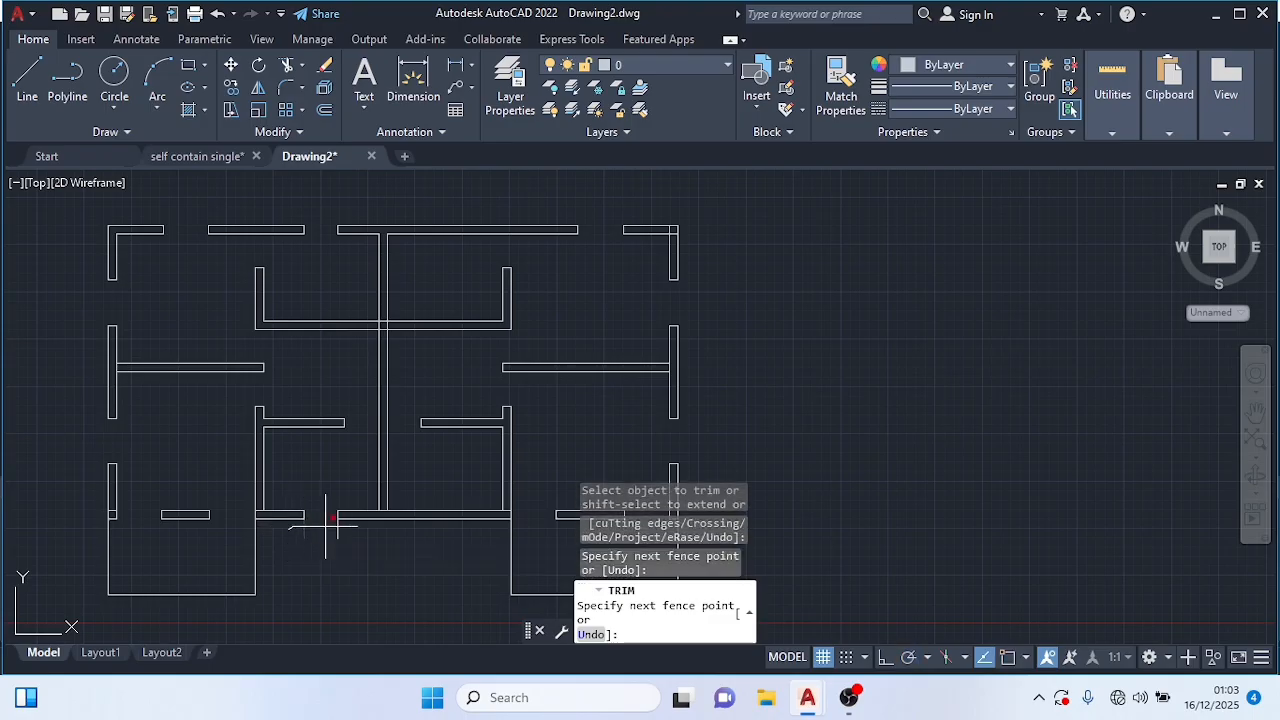
scroll(348, 530, "down", 4)
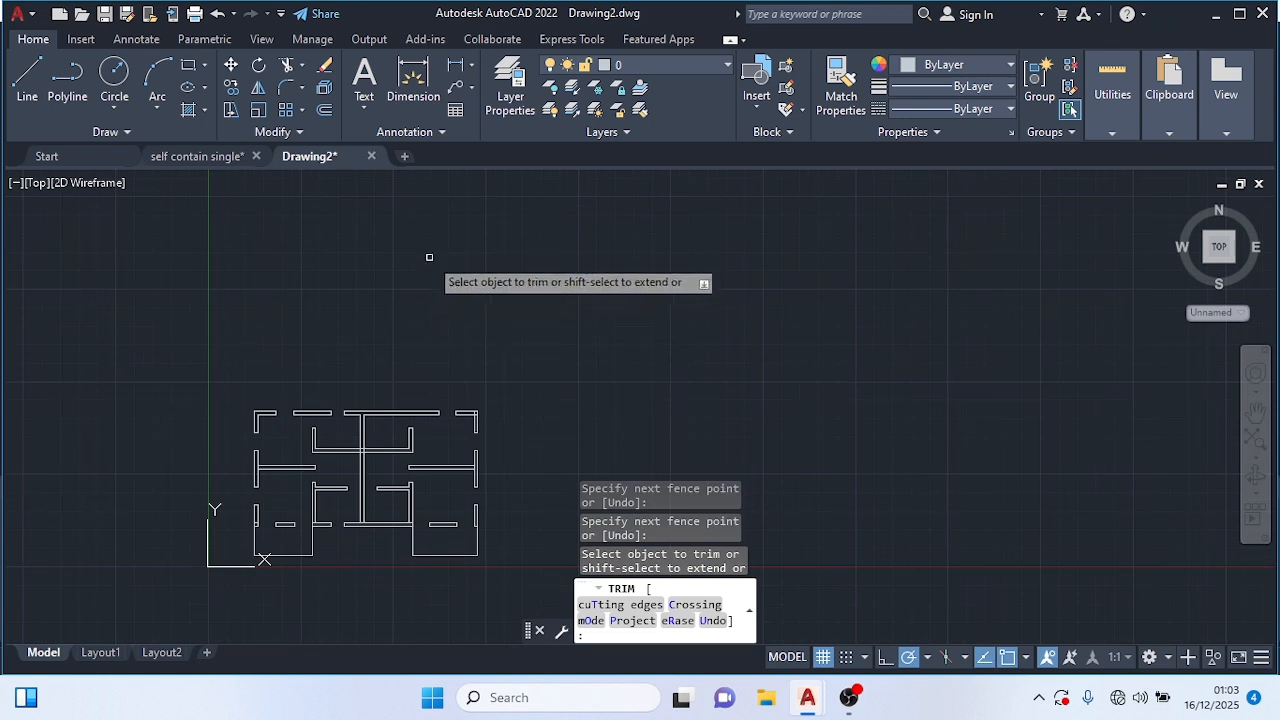
key("Escape")
Step: Draw a line 1524 right from the central wall's right corner at the top wall's inner face, continuing straight down past the bottom wall
scroll(461, 283, "up", 2)
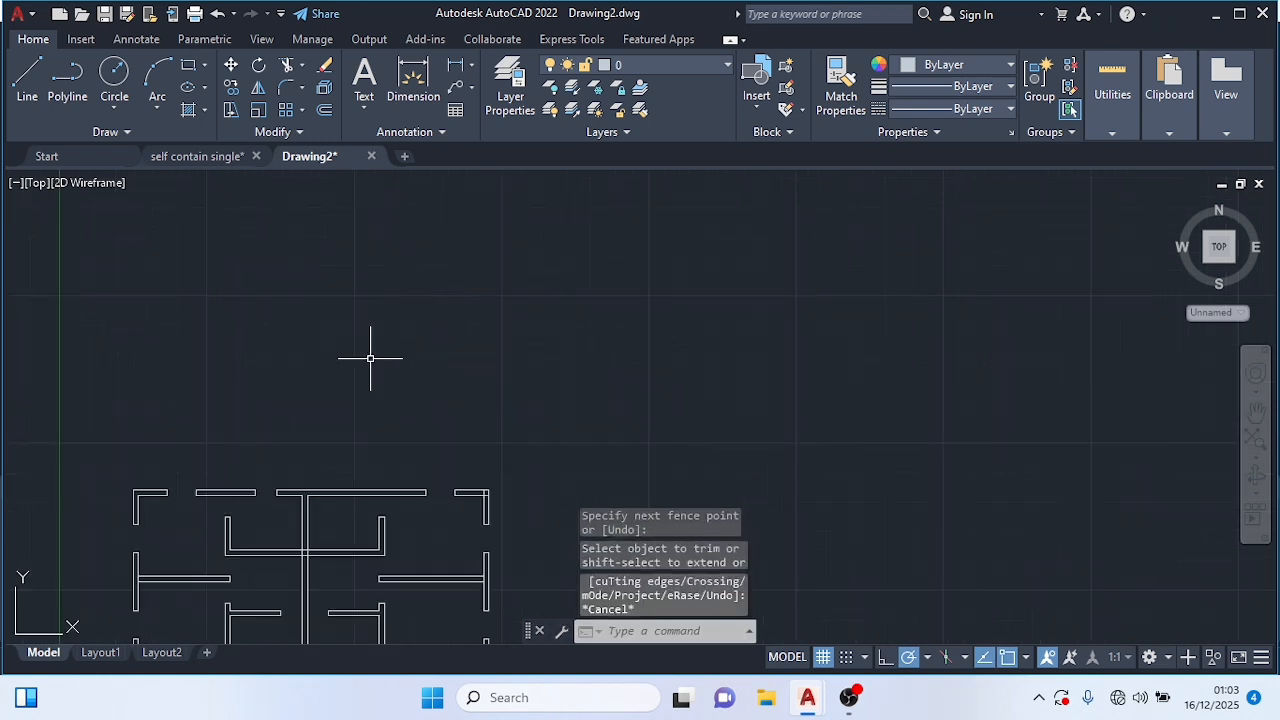
middle_click_drag(371, 358, 520, 171)
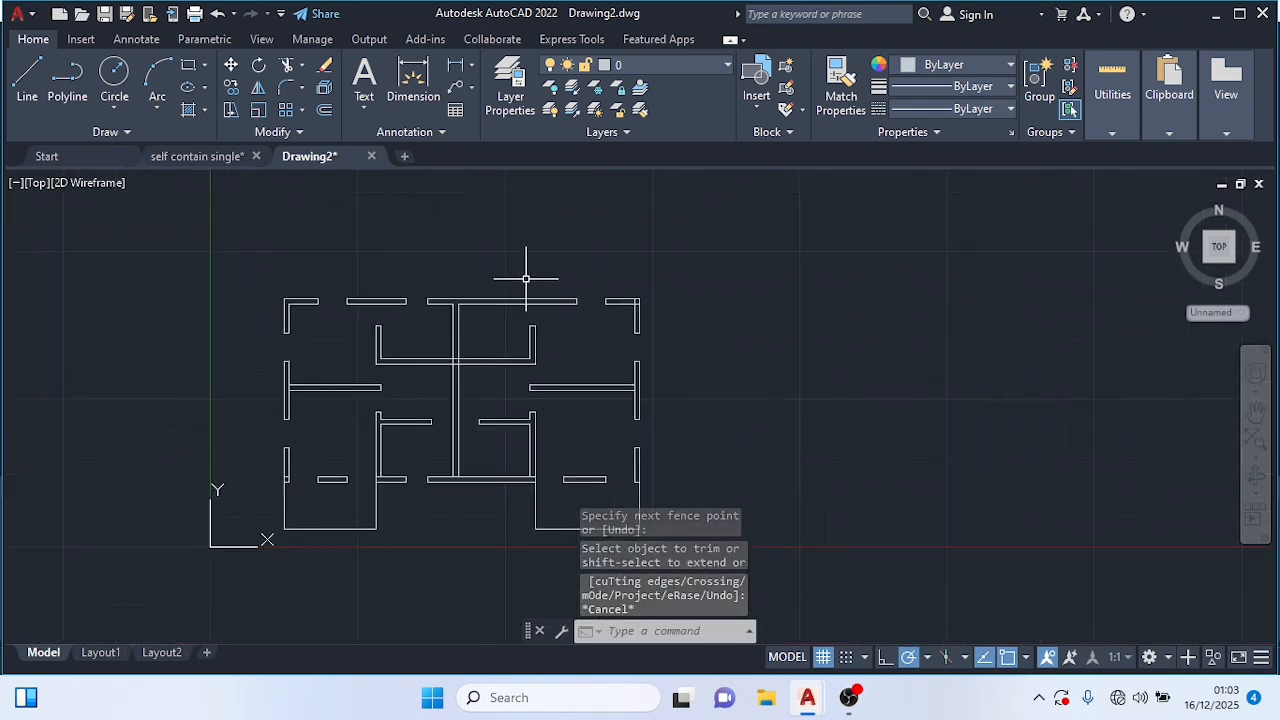
scroll(522, 271, "up", 2)
middle_click_drag(522, 271, 522, 207)
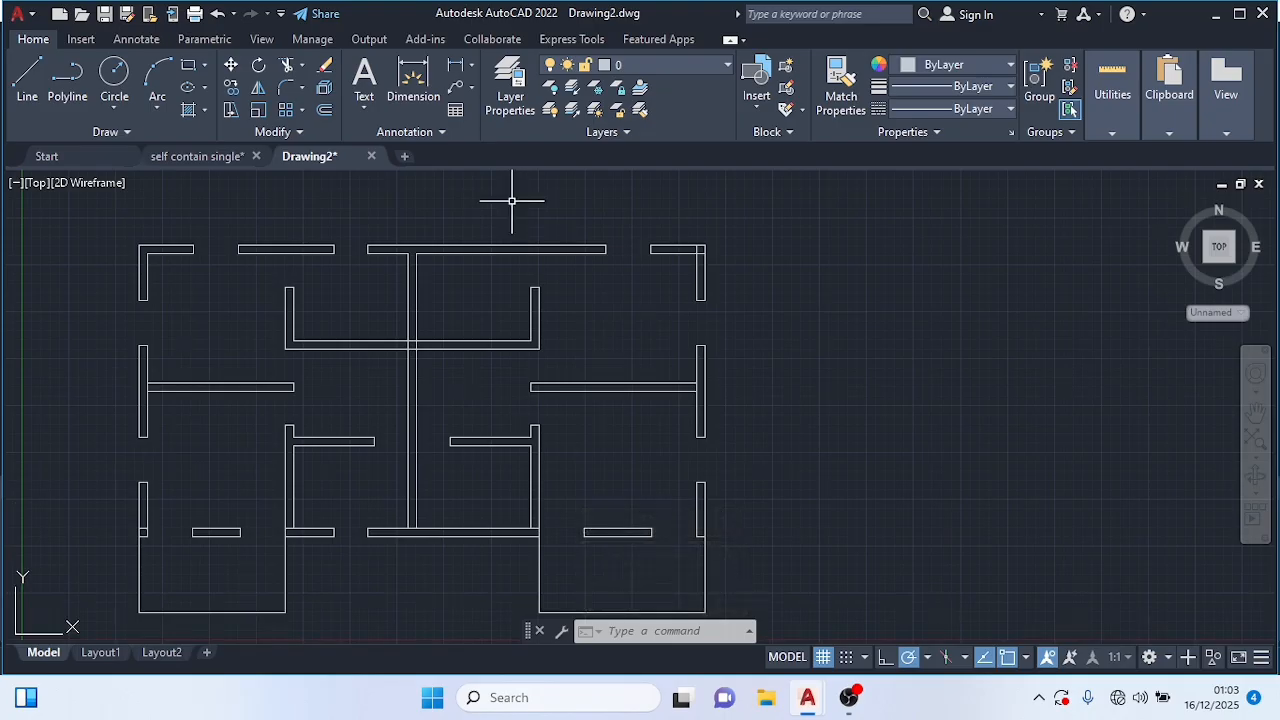
left_click(24, 74)
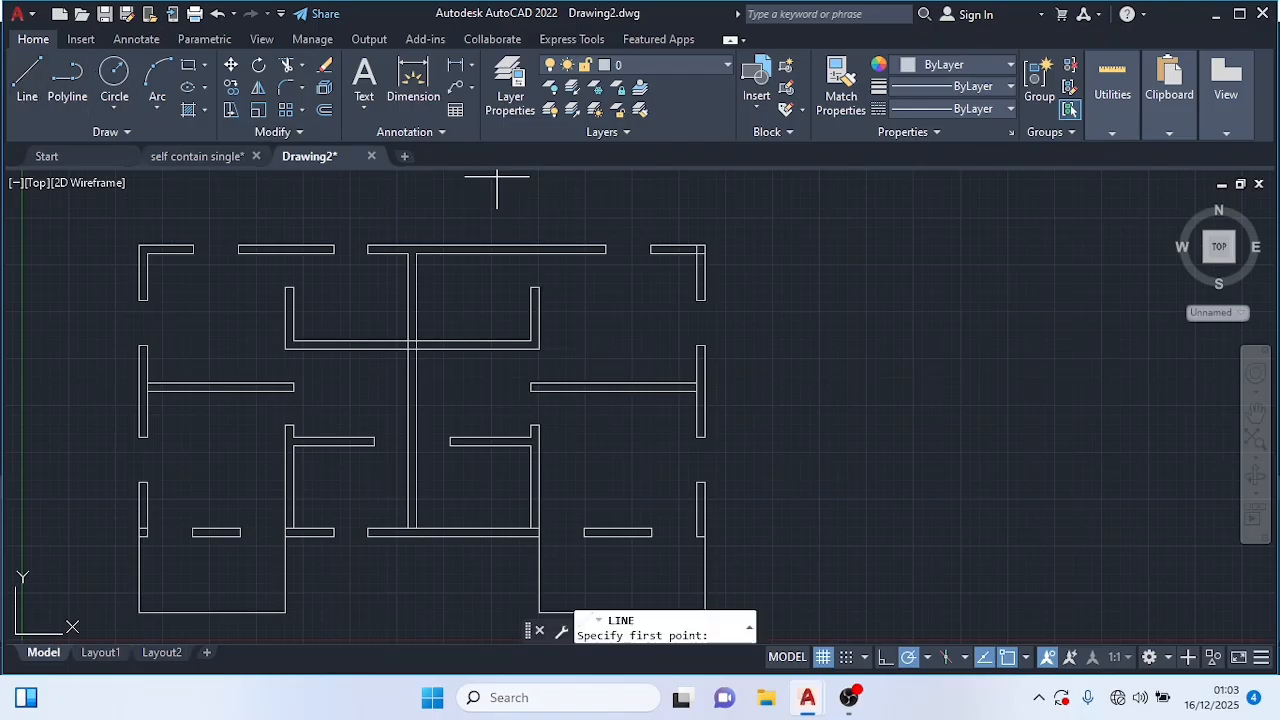
left_click(416, 252)
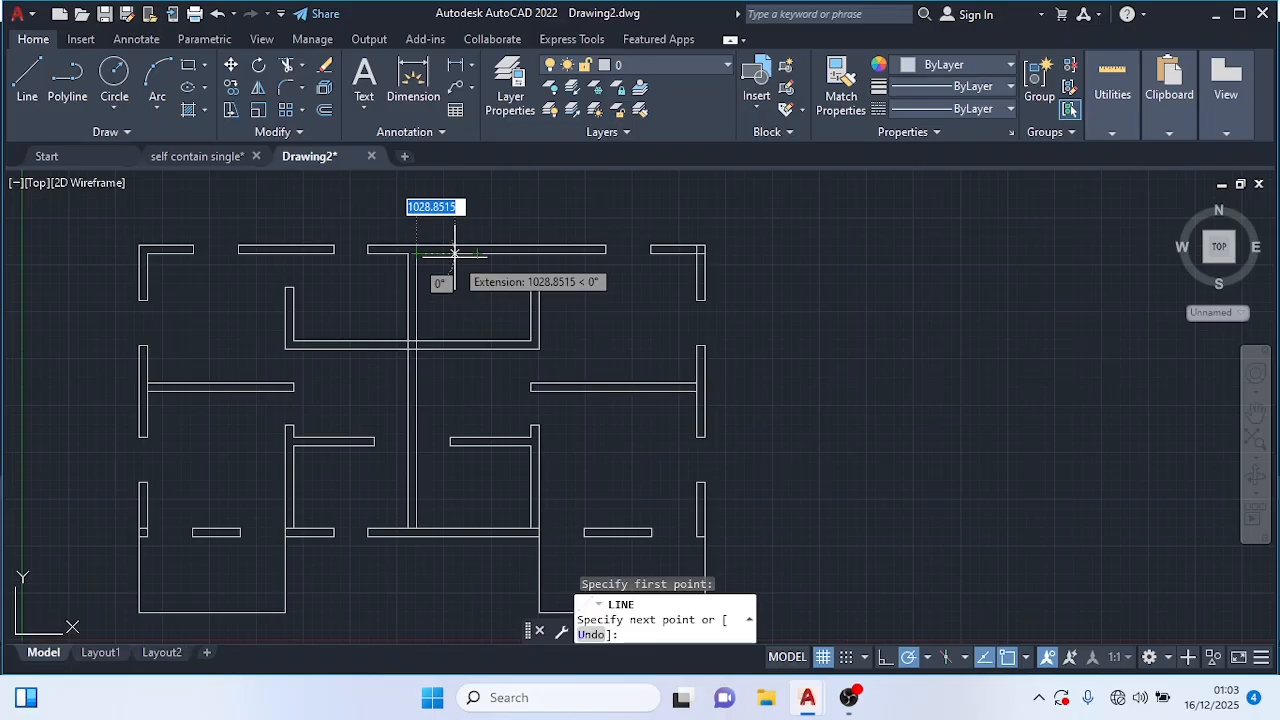
type("152")
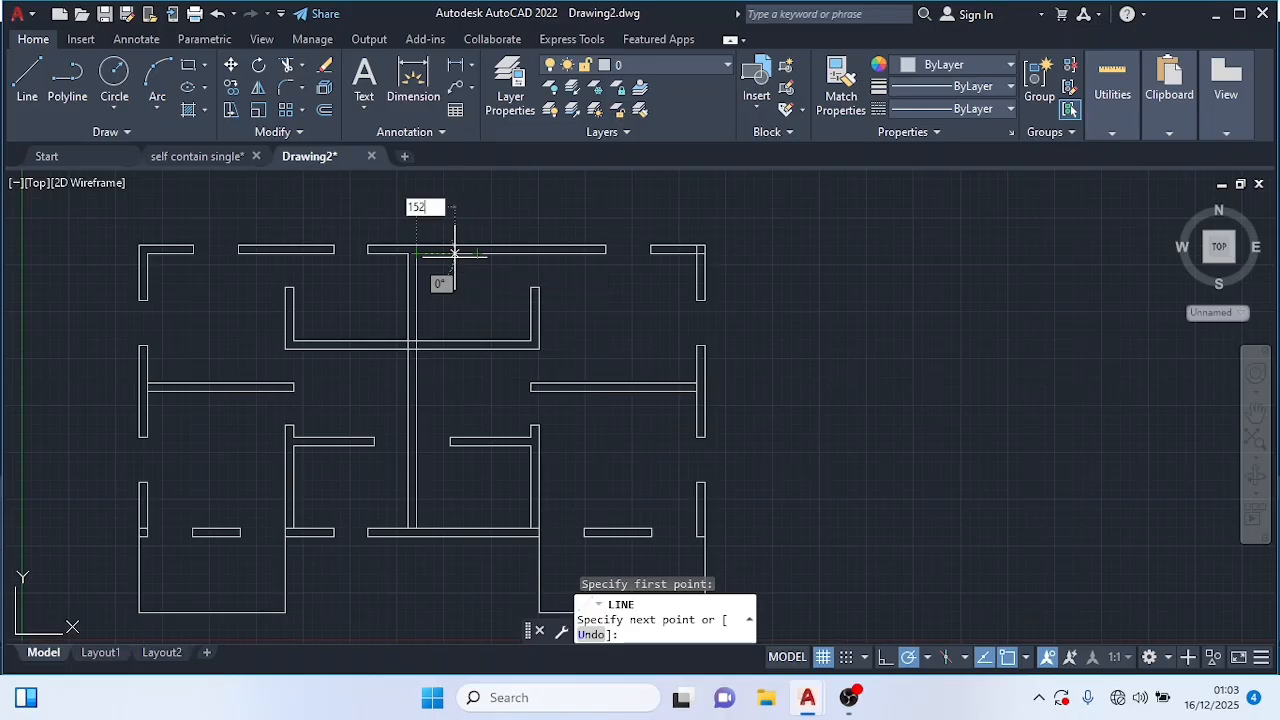
key("Return")
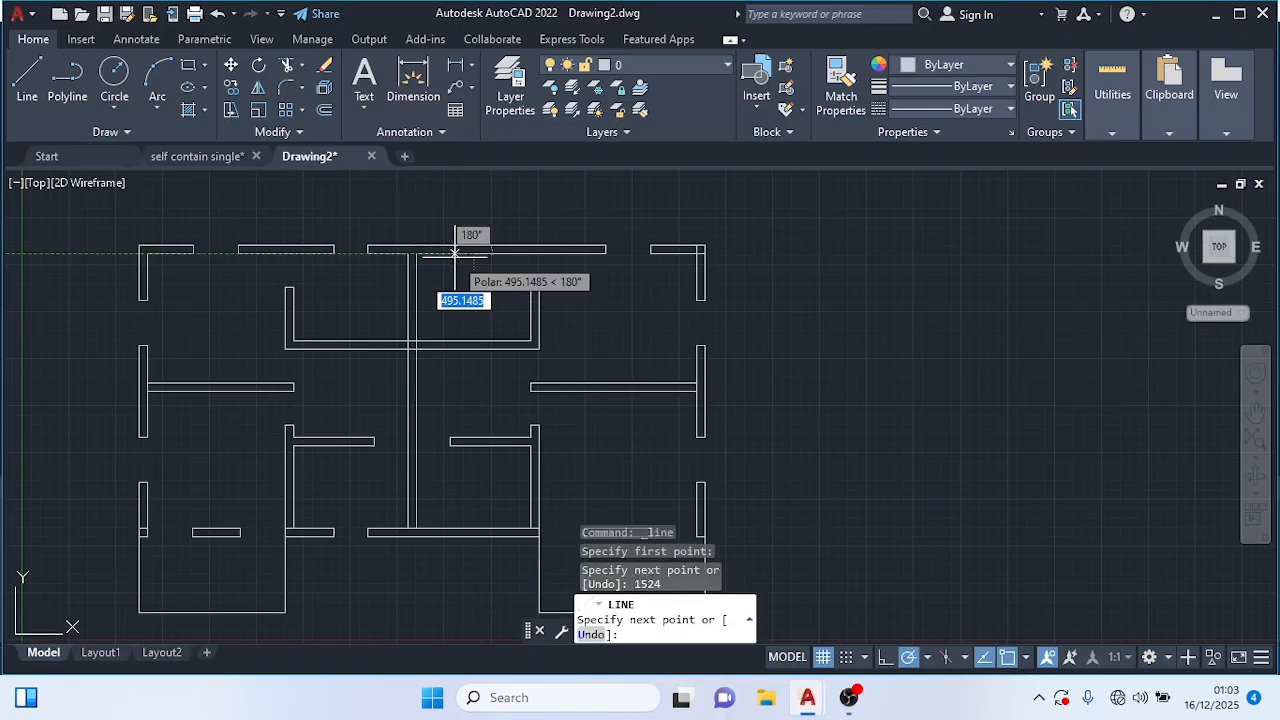
left_click(473, 625)
key("Escape")
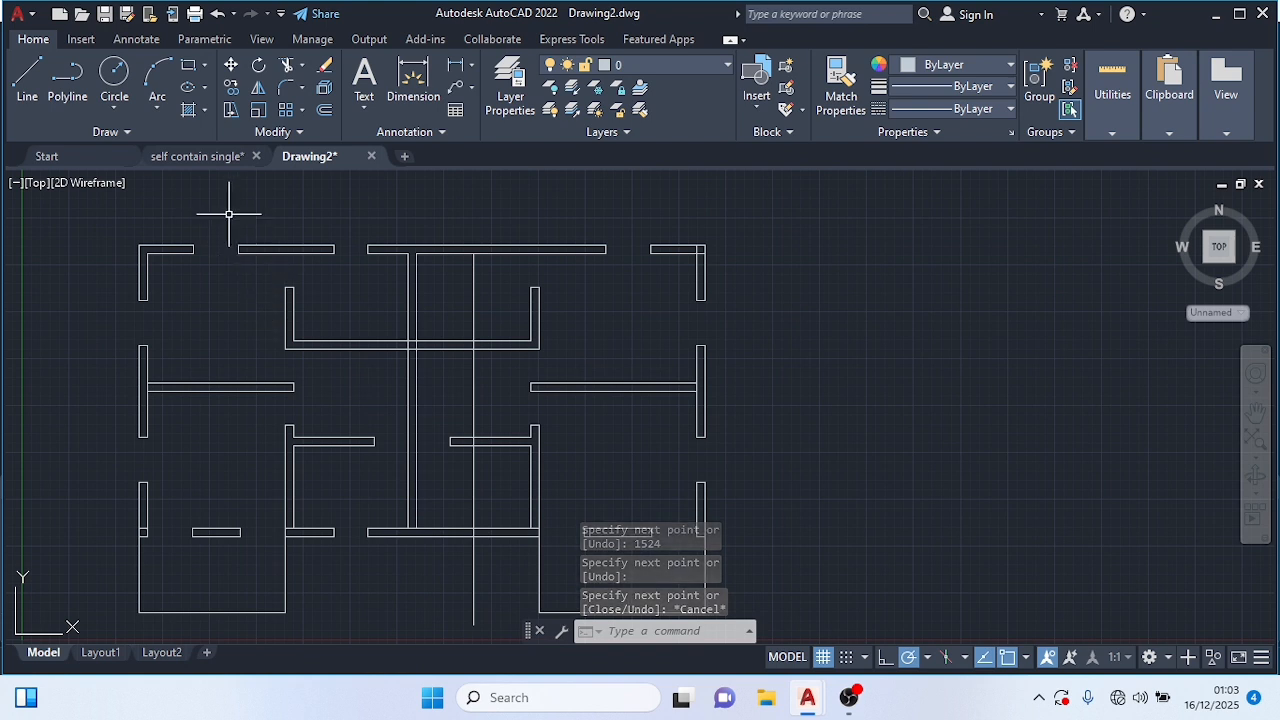
Step: Draw a line 450 right from the new vertical line's lower end, continuing straight up past the top wall
left_click(27, 76)
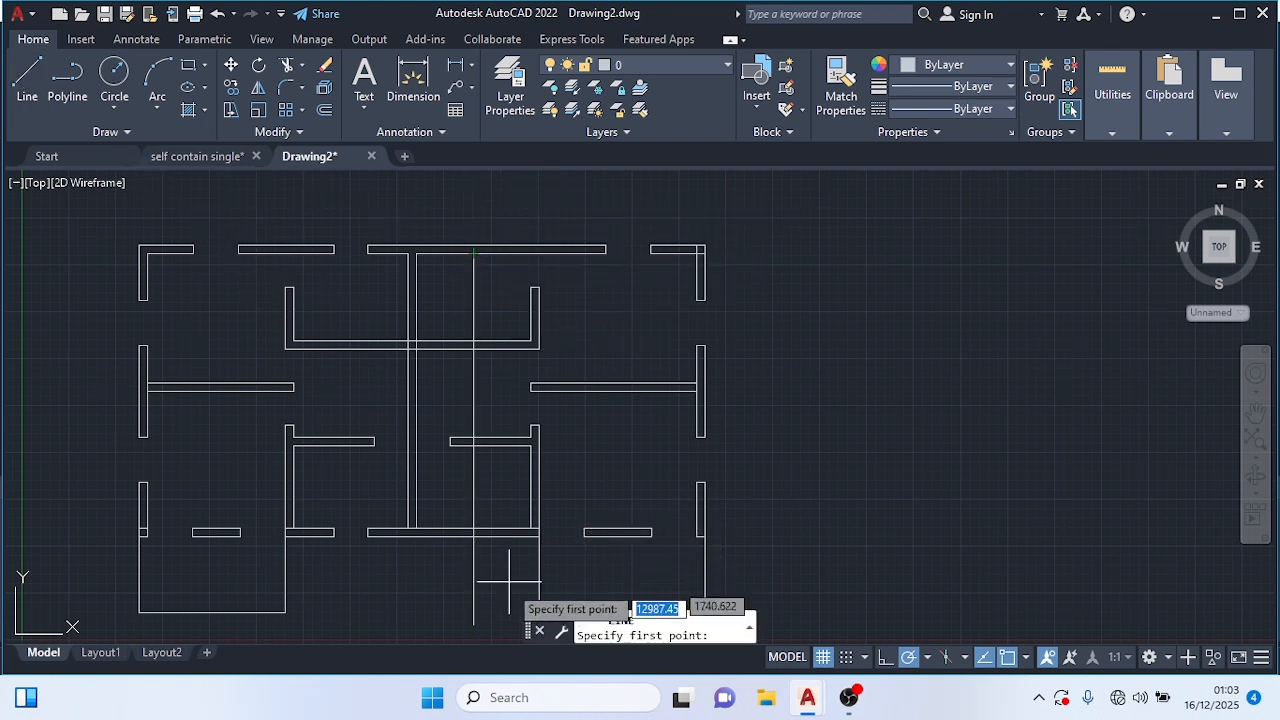
left_click(474, 623)
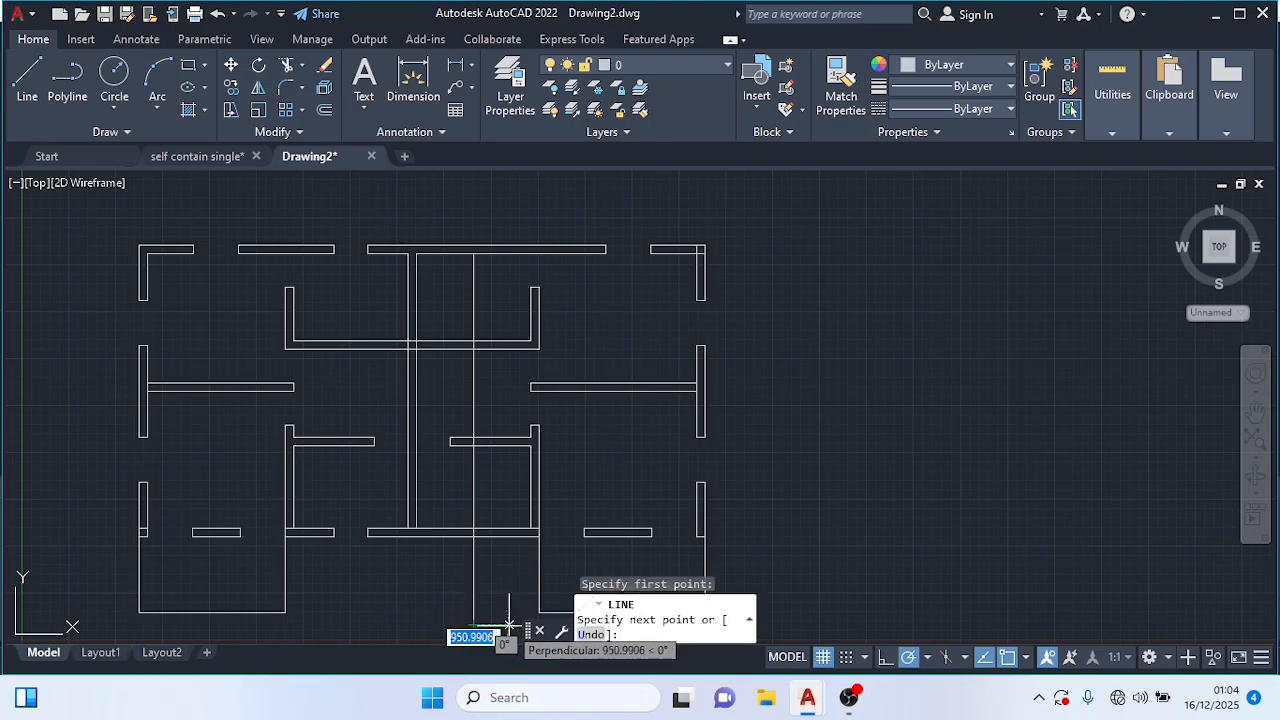
key("BackSpace")
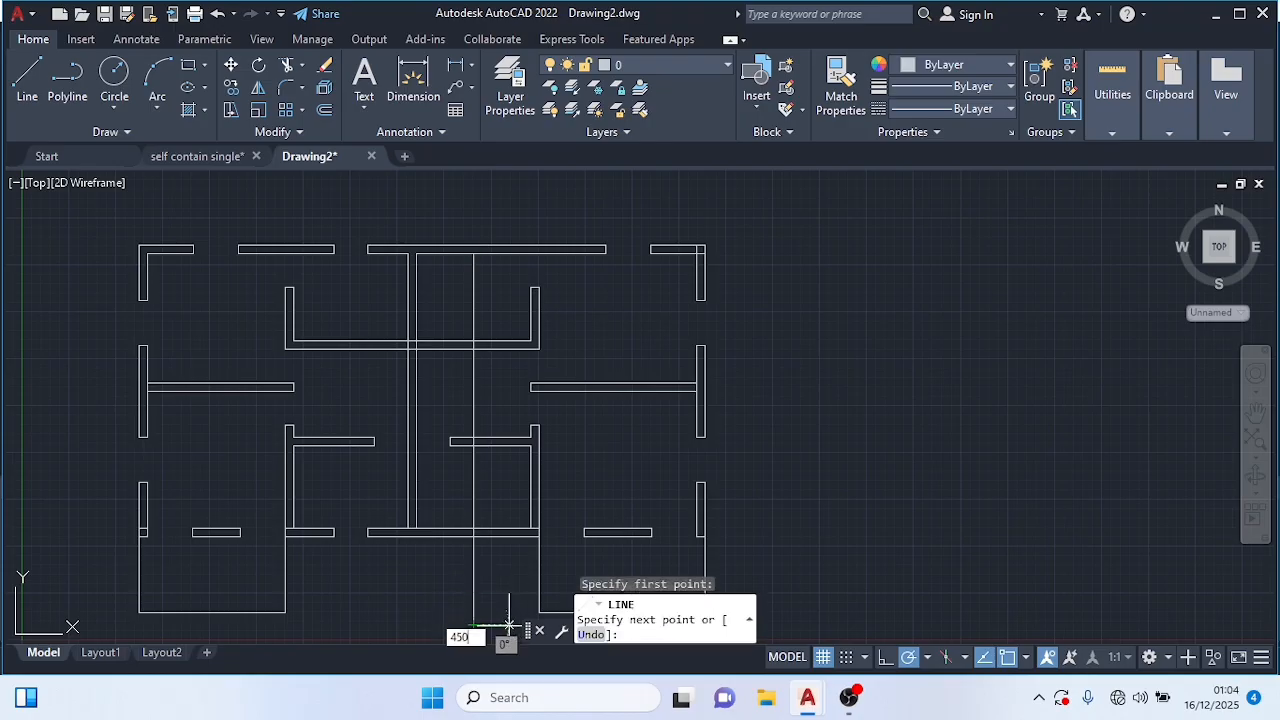
key("Return")
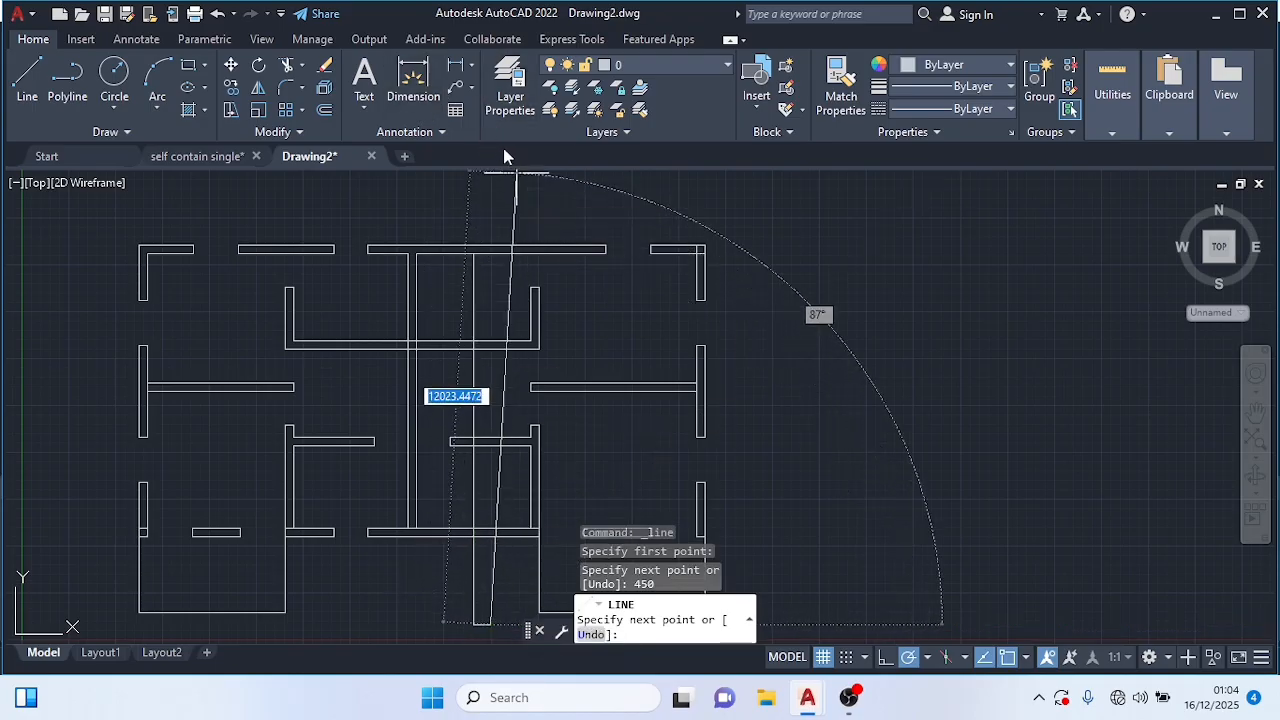
left_click(490, 188)
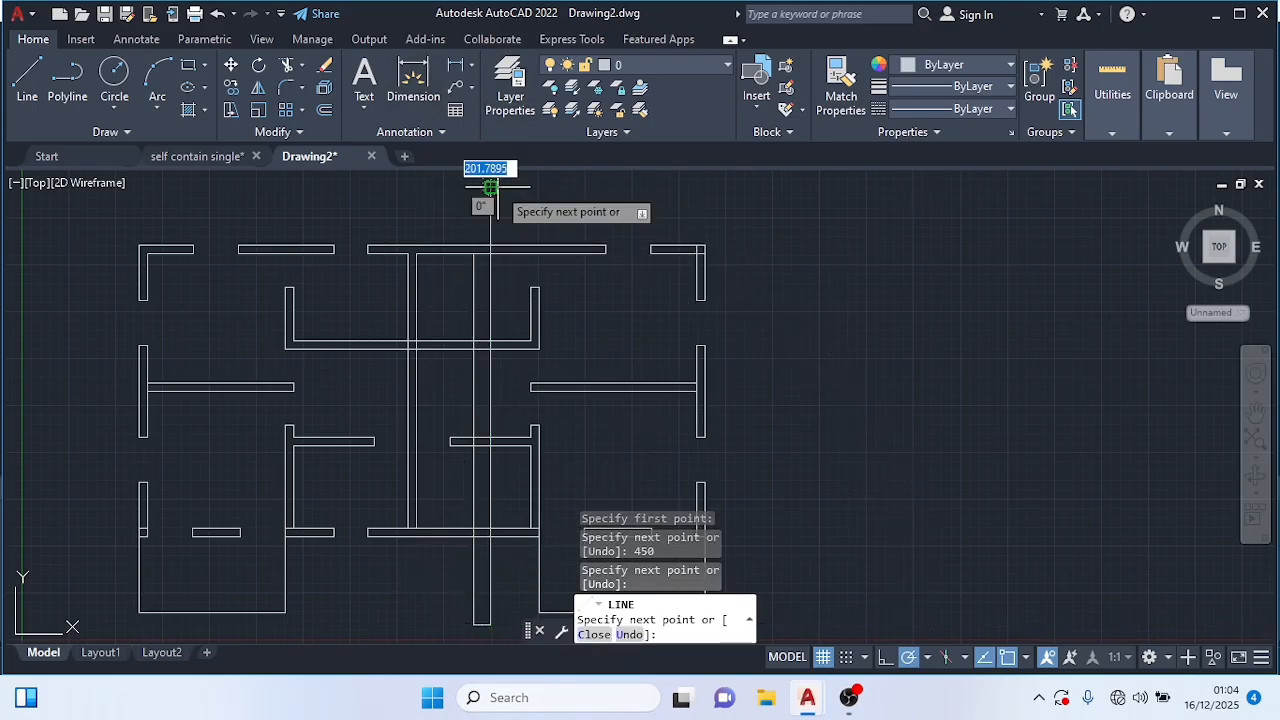
key("Escape")
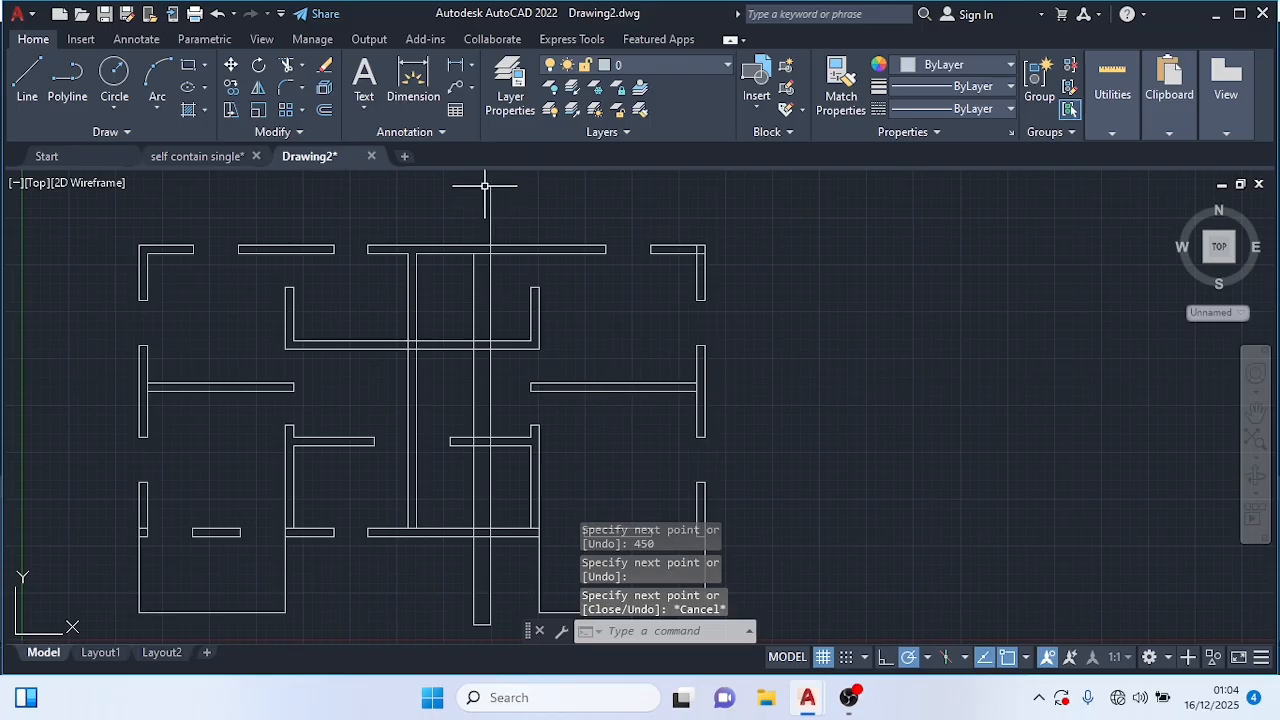
Step: Draw a line 900 left from the right-hand guide's upper end, continuing straight down past the bottom wall
left_click(27, 80)
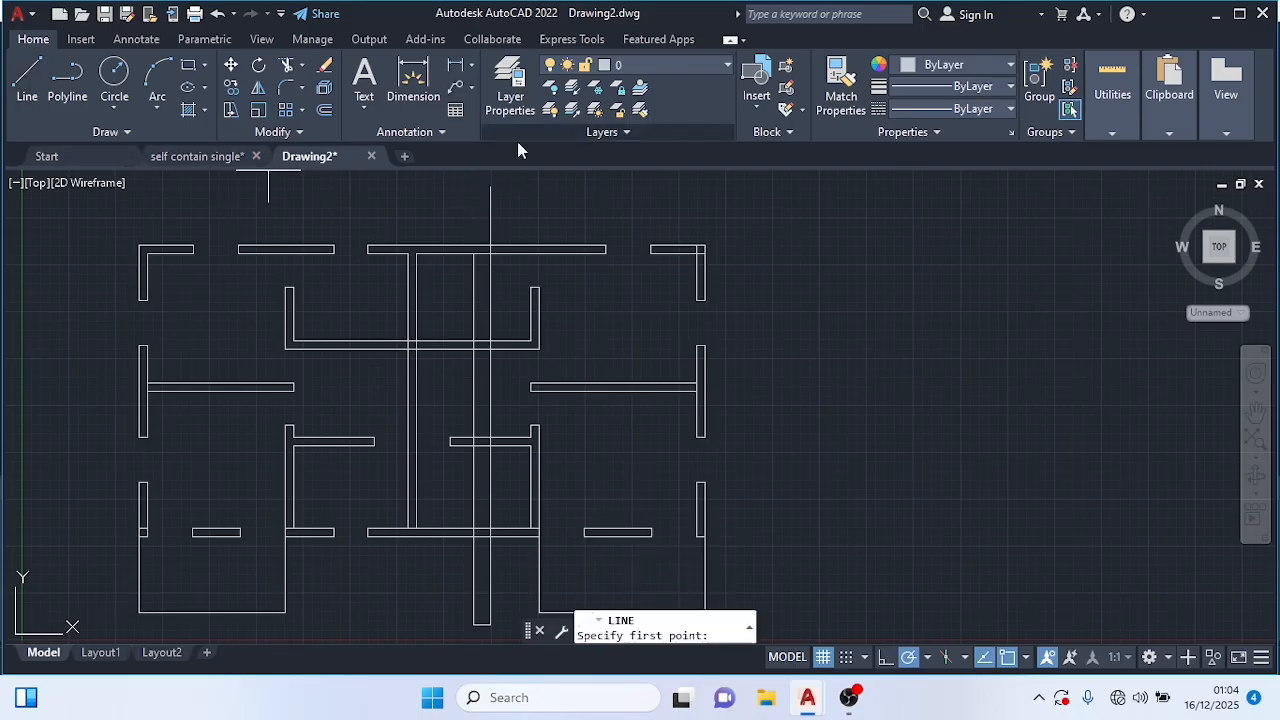
left_click(490, 187)
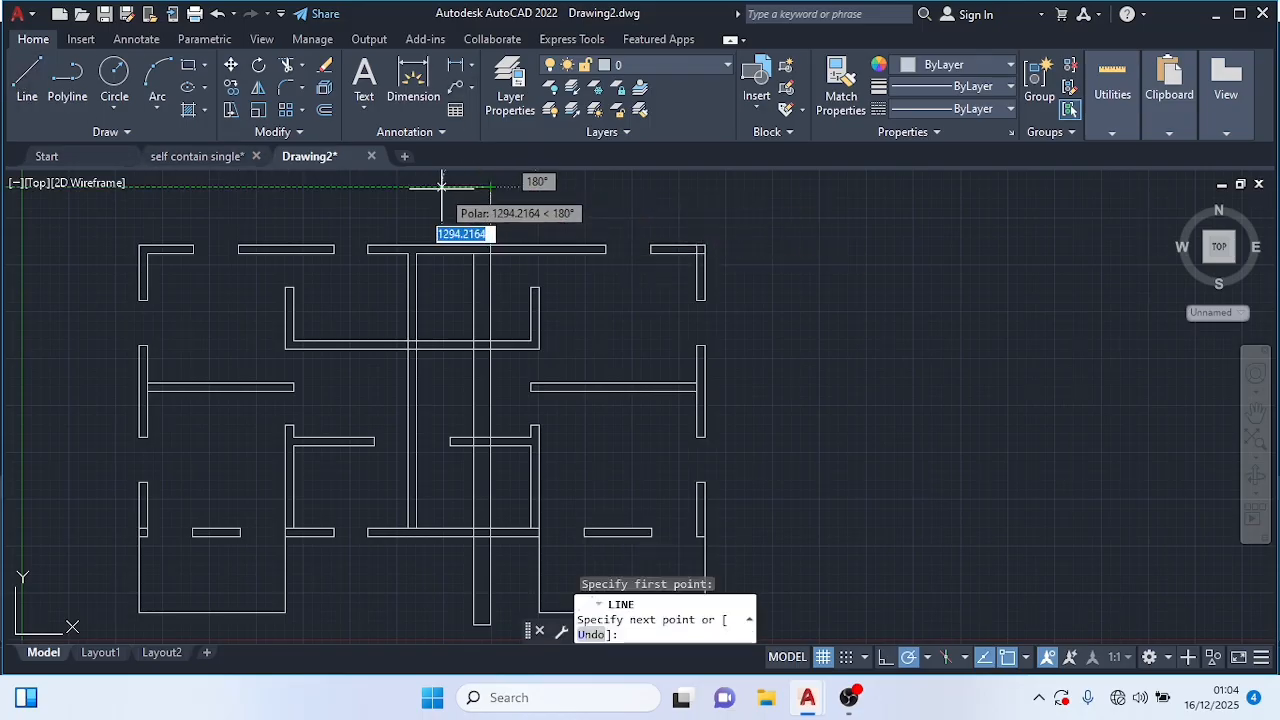
type("9")
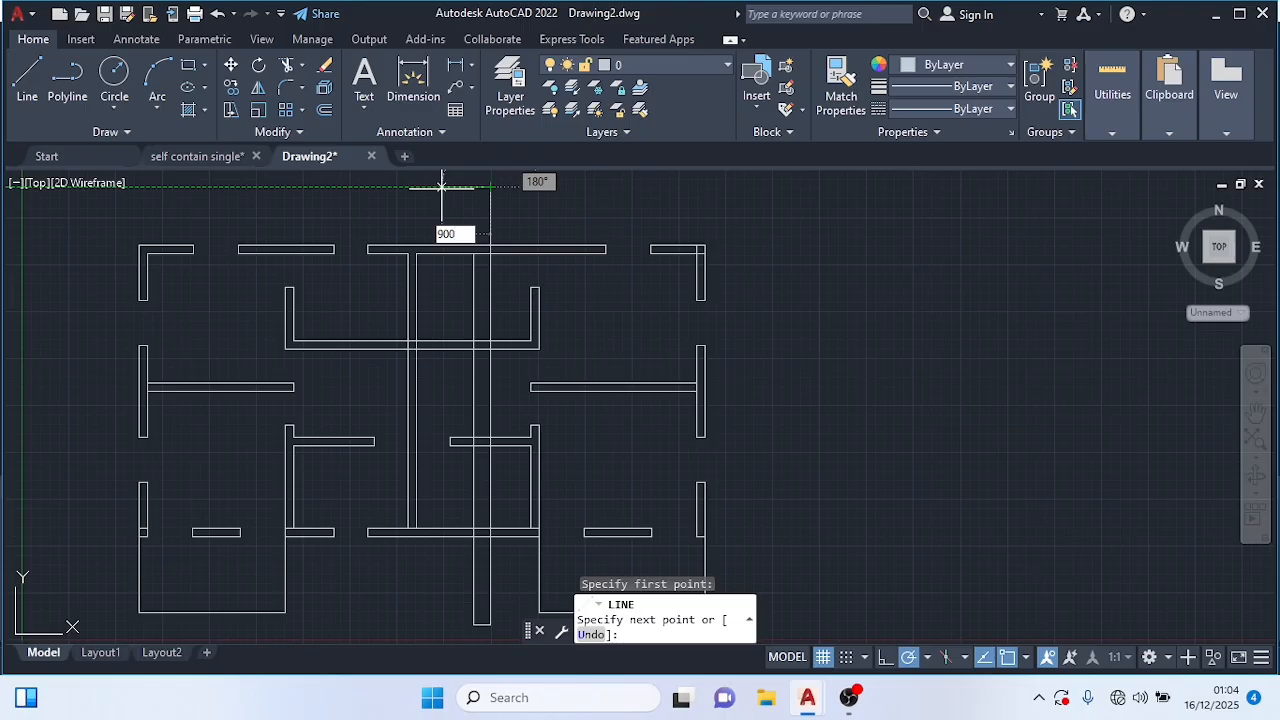
type("00")
key("Return")
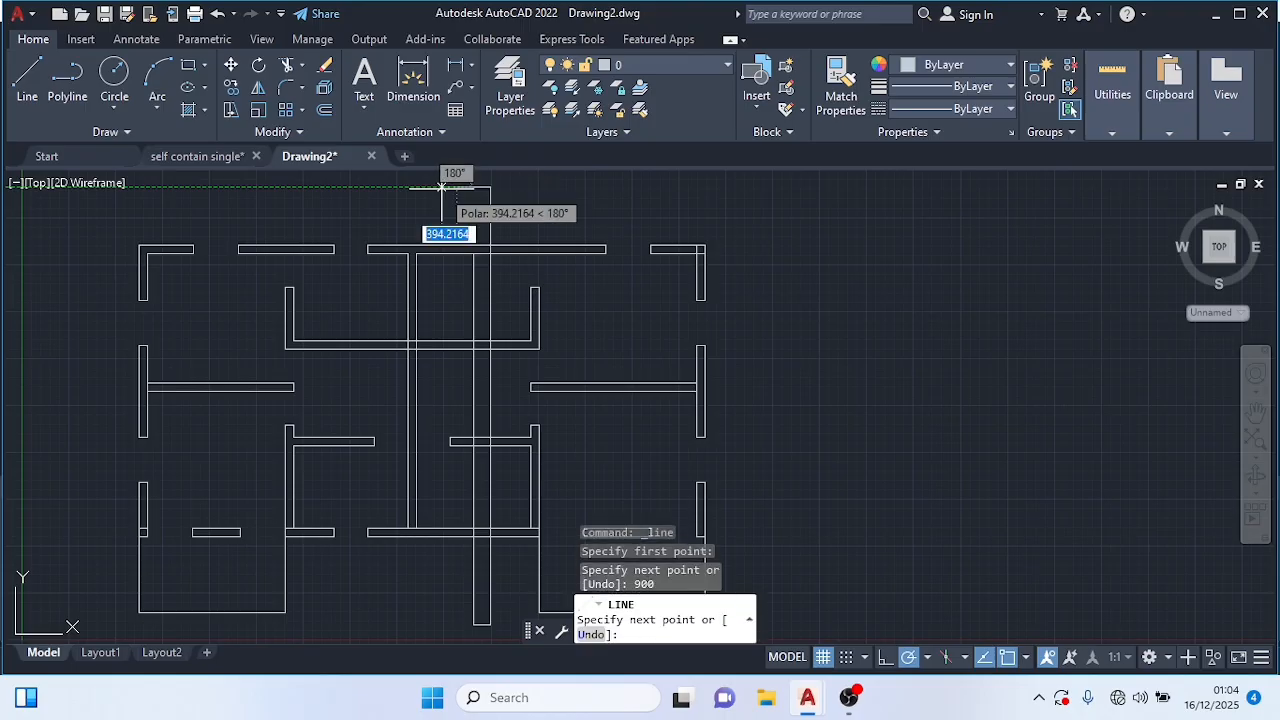
left_click(456, 612)
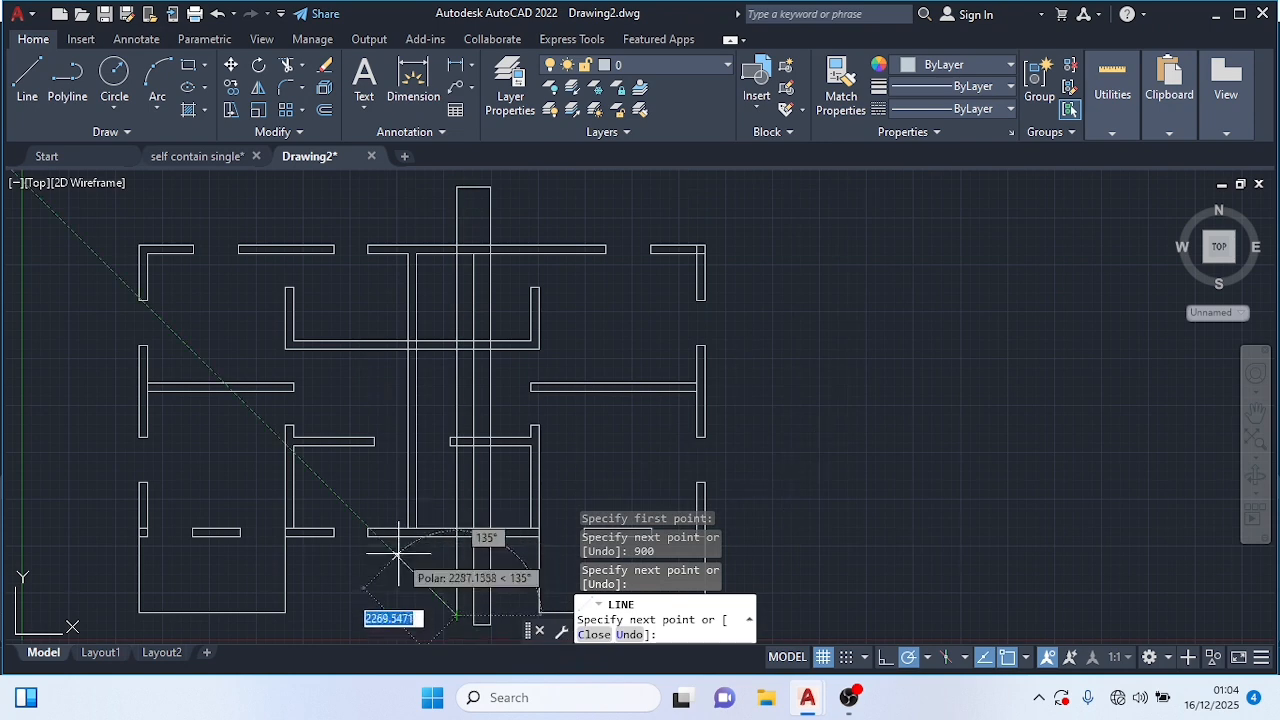
scroll(398, 554, "down", 2)
key("Escape")
Step: Trim the three vertical guide lines and their connecting segment below the bottom wall
middle_click_drag(414, 565, 369, 466)
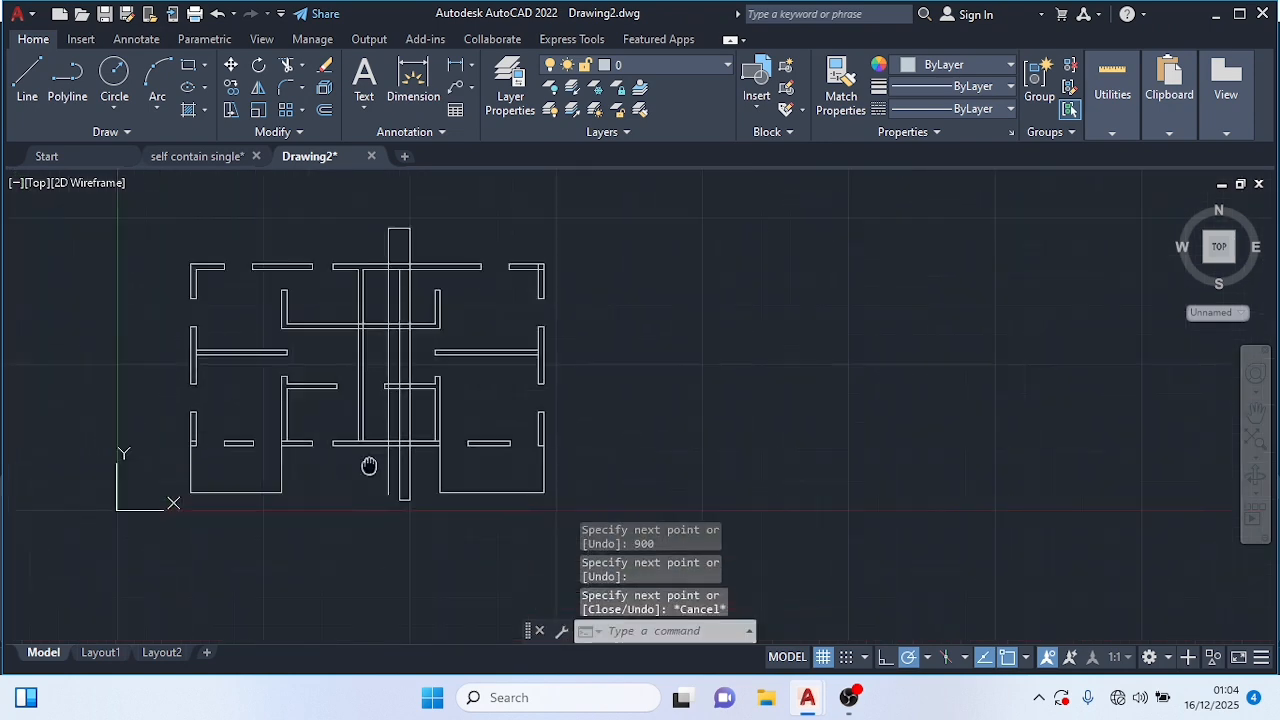
scroll(404, 468, "up", 4)
type("t")
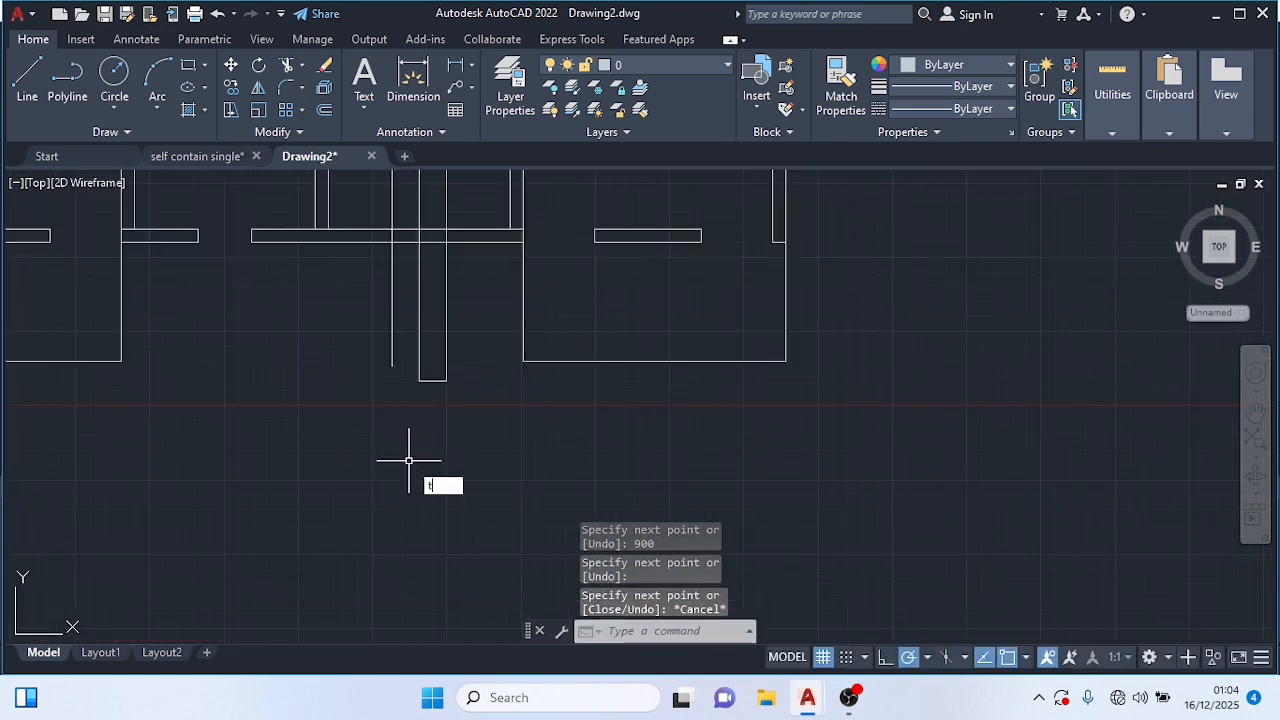
type("r")
key("Return")
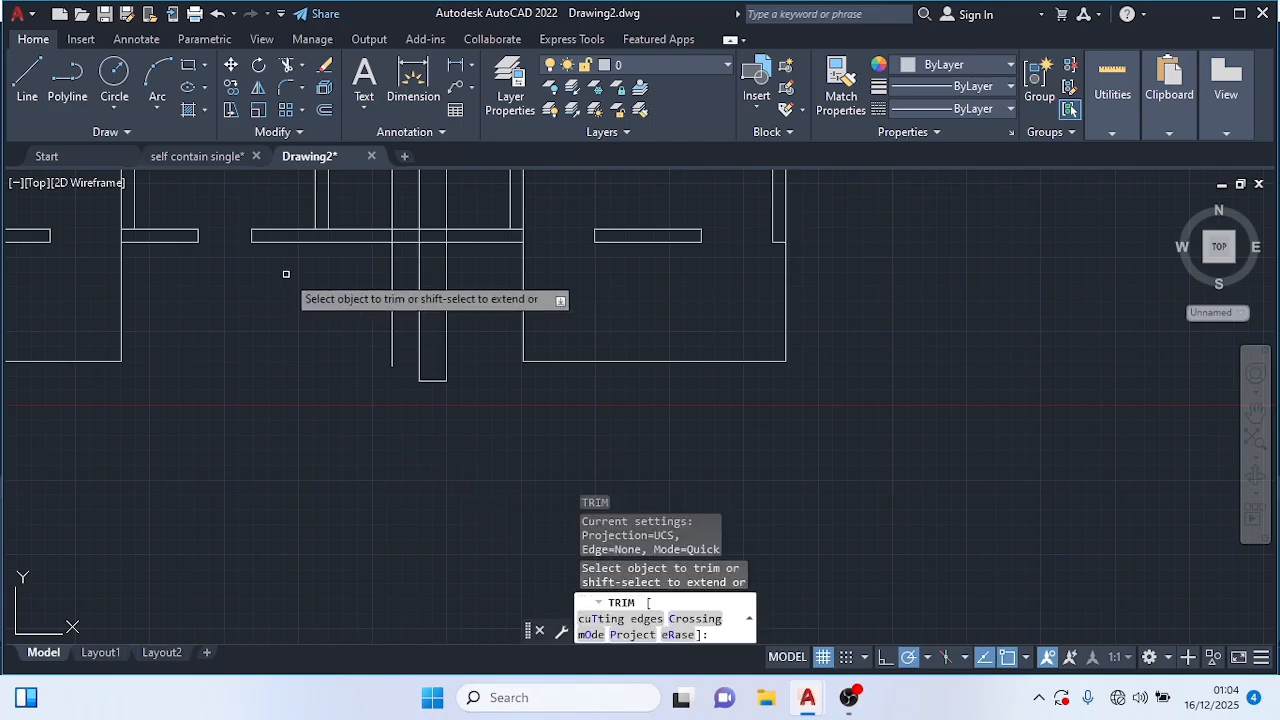
mouse_move(286, 272)
left_mouse_down()
mouse_move(458, 294)
mouse_move(429, 406)
left_mouse_up()
Step: Trim the bottom wall between the outer guide lines of the lower-right middle room to cut a 900 opening
scroll(423, 348, "down", 2)
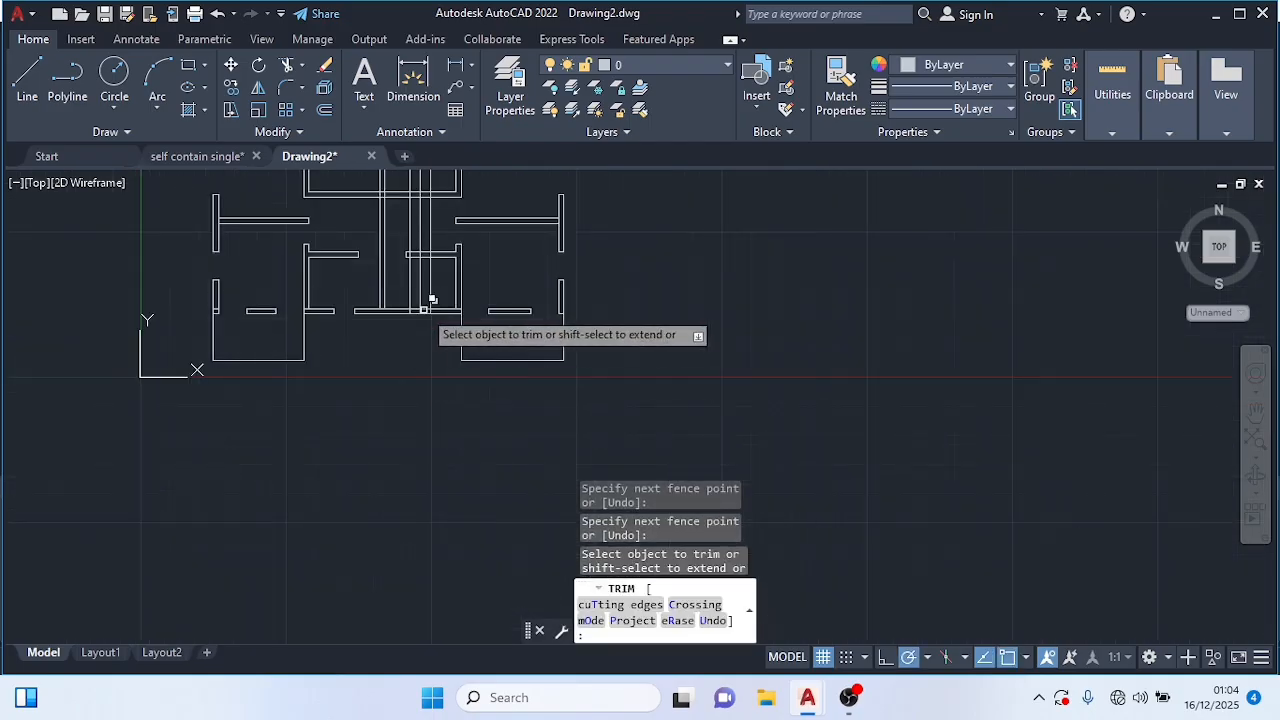
scroll(414, 323, "up", 3)
scroll(400, 446, "down", 2)
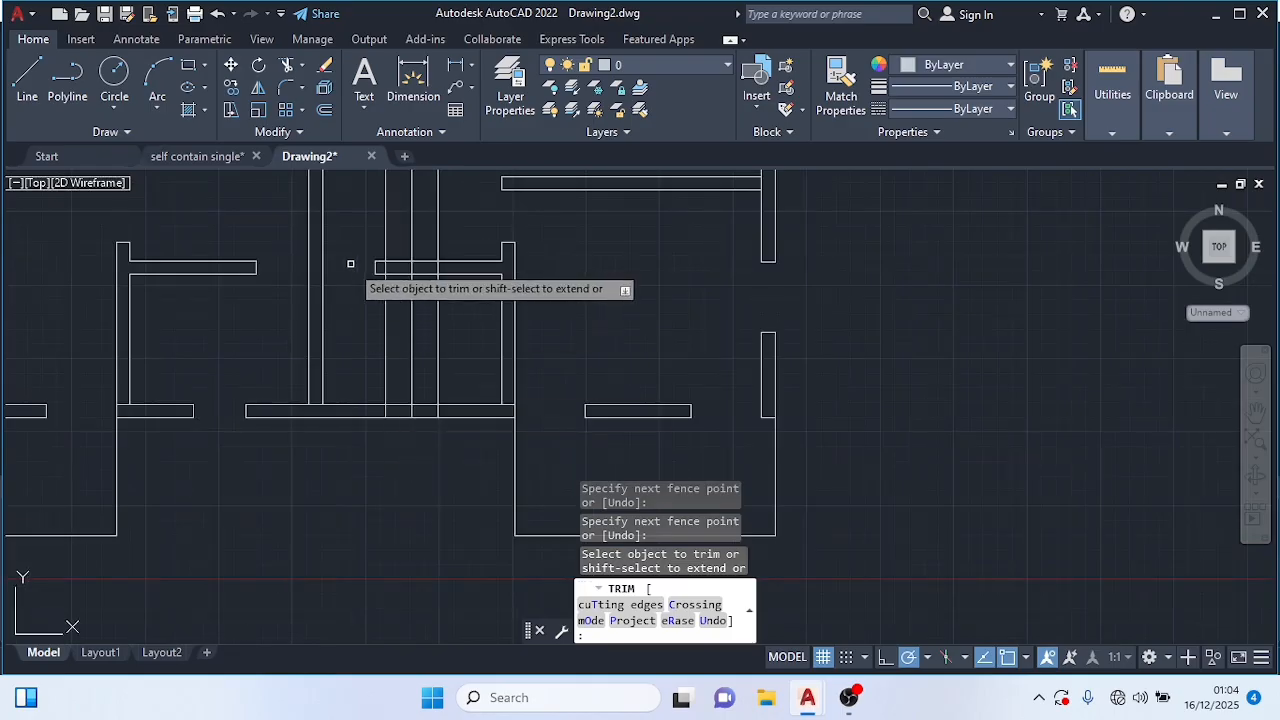
scroll(429, 363, "up", 3)
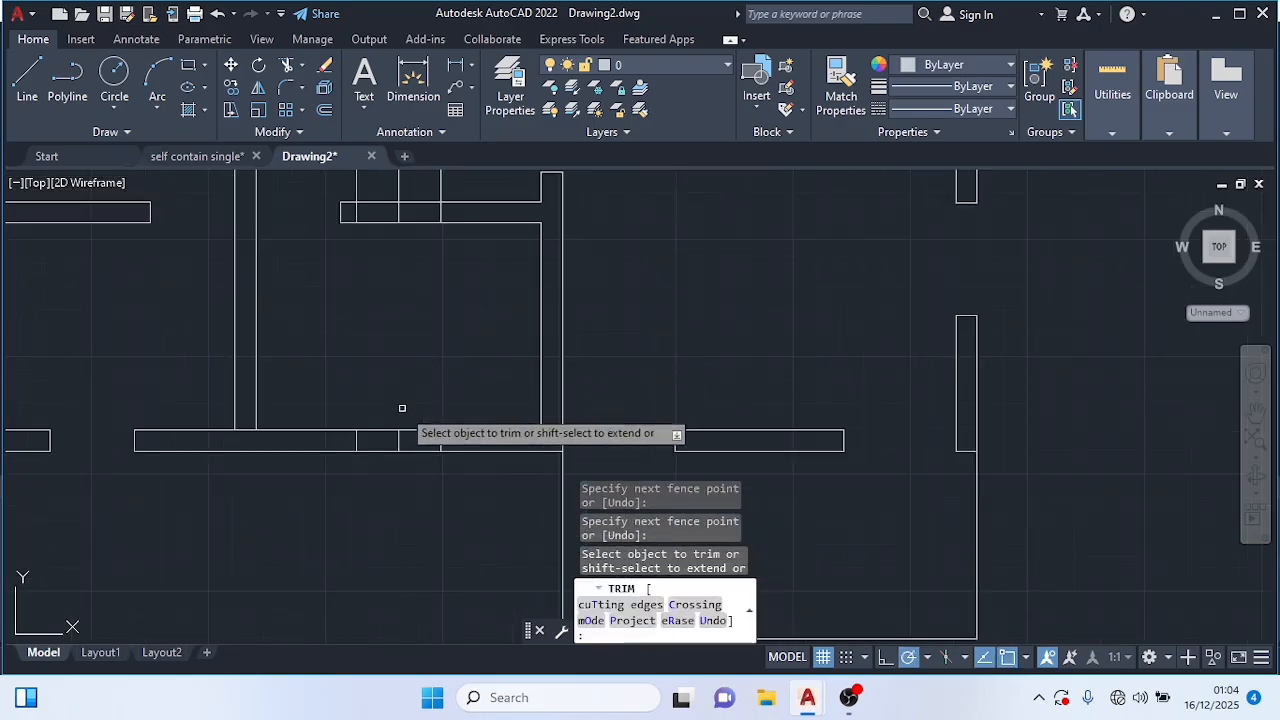
mouse_move(389, 440)
left_mouse_down()
mouse_move(432, 428)
mouse_move(414, 410)
mouse_move(405, 483)
left_mouse_up()
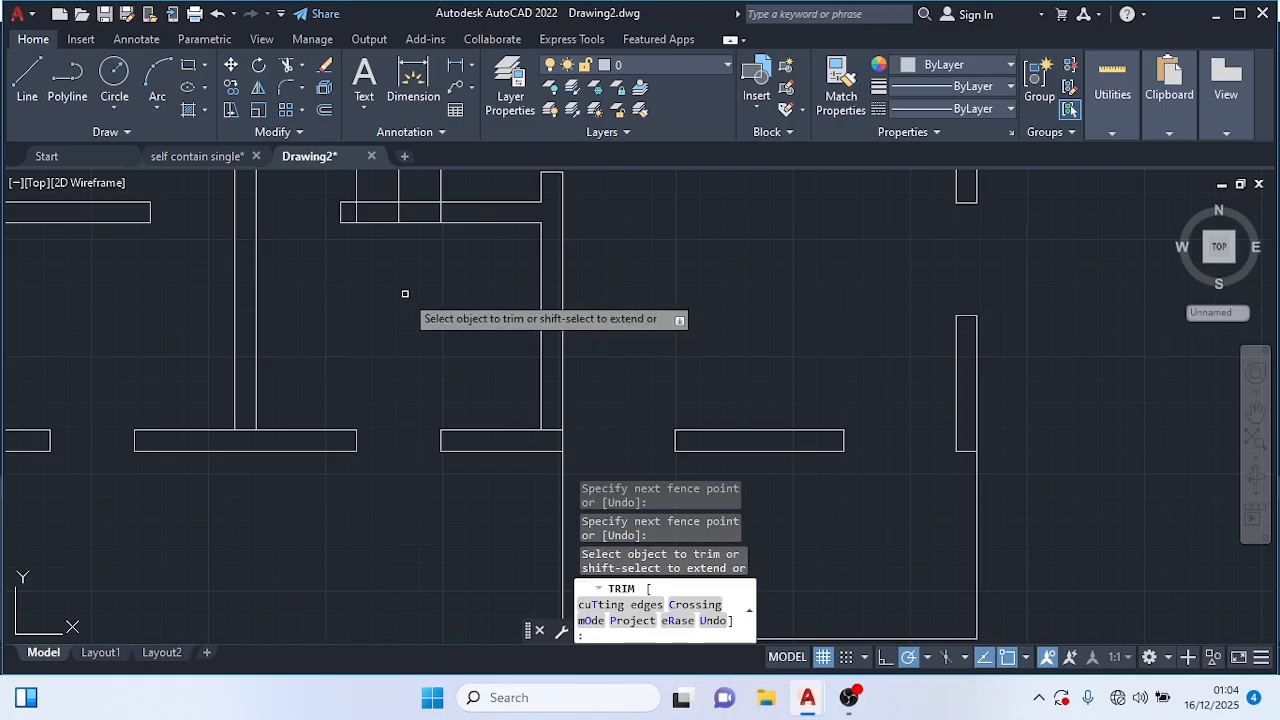
Step: Trim the three vertical guide line pieces inside the horizontal interior wall of the lower-right middle room
scroll(398, 303, "up", 2)
scroll(398, 305, "down", 2)
middle_click_drag(398, 306, 369, 514)
scroll(371, 488, "up", 2)
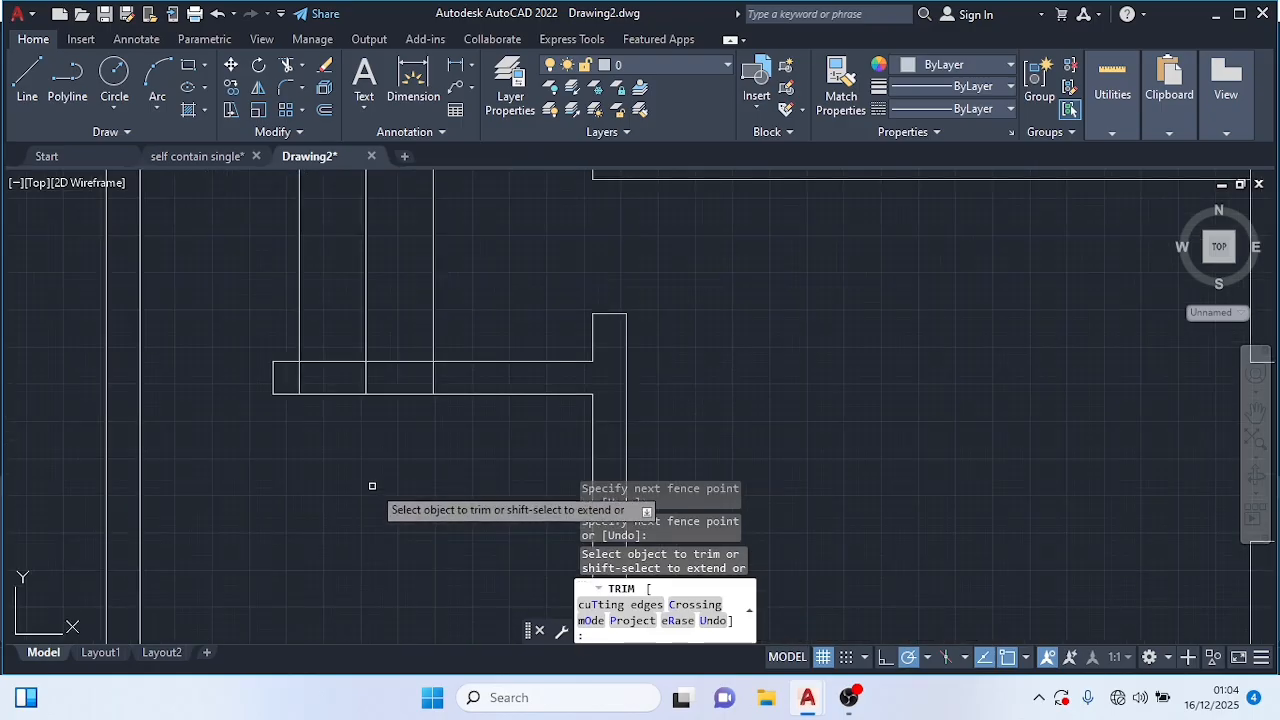
left_click_drag(284, 375, 350, 376)
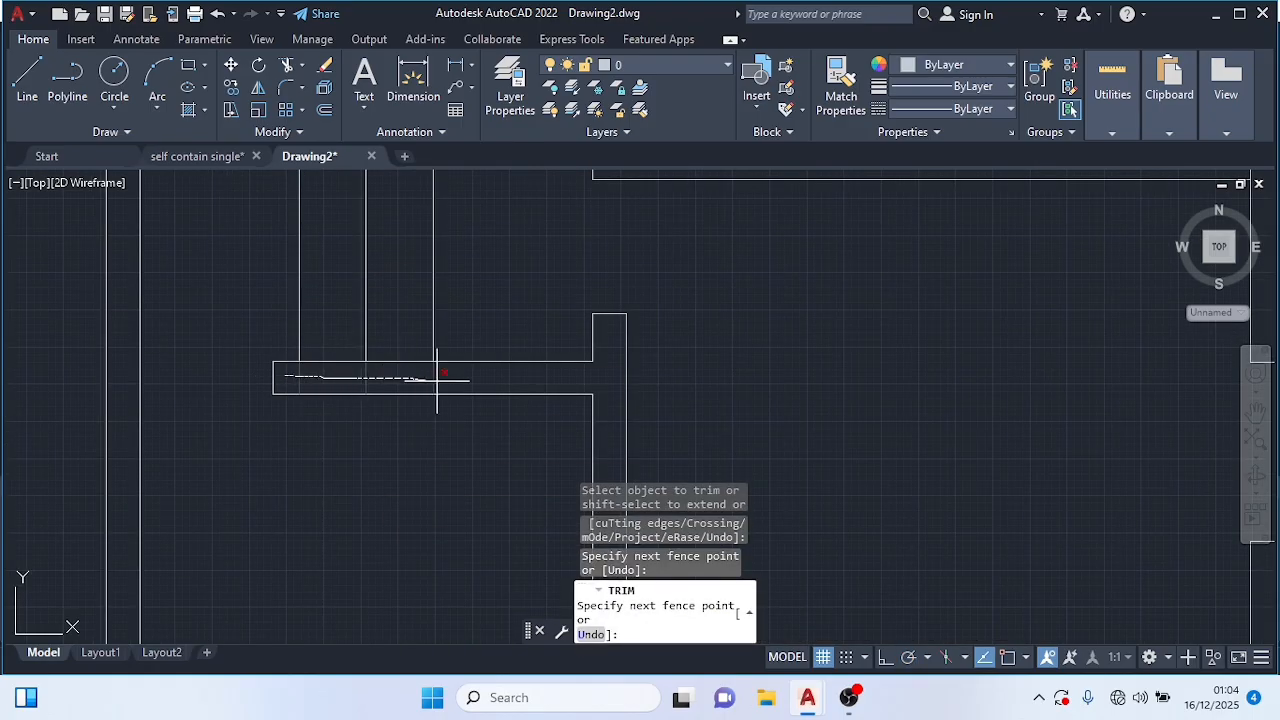
left_click_drag(437, 381, 438, 381)
Step: Trim the two outer vertical guide lines where they rise above the top wall
left_click_drag(251, 263, 471, 268)
key("ctrl+z")
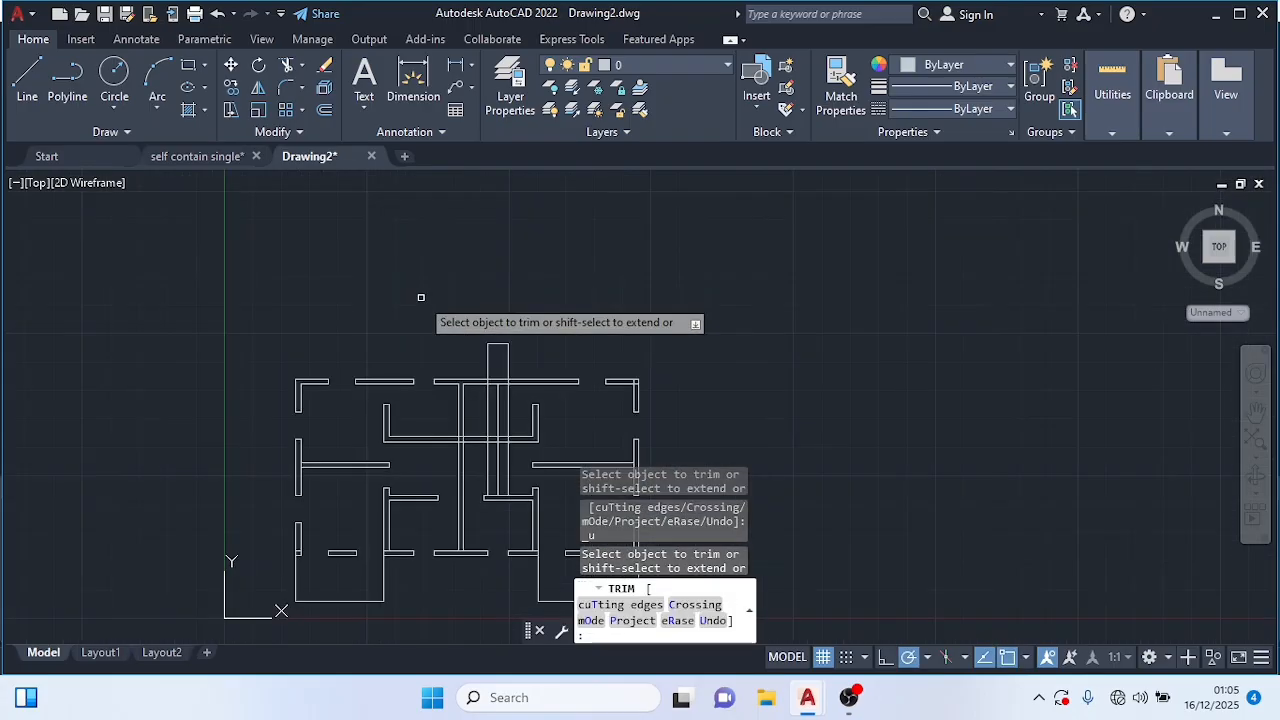
left_click_drag(479, 355, 589, 366)
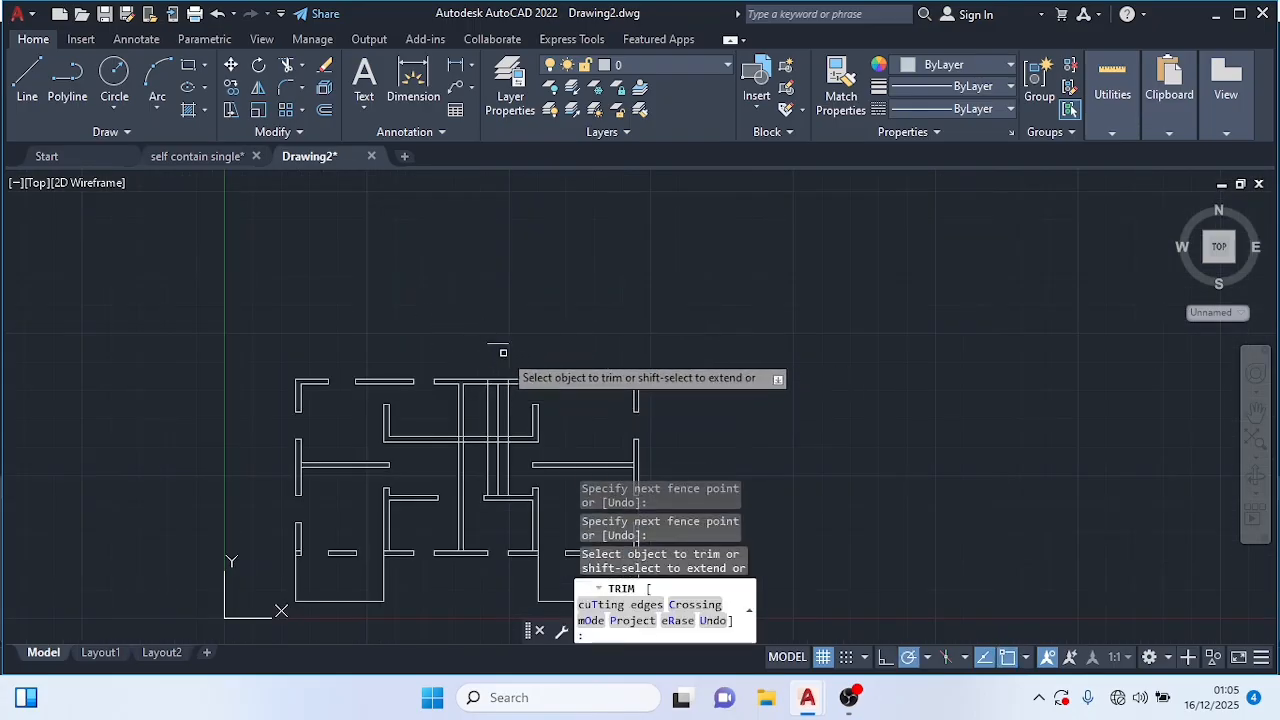
Step: Trim the connecting segment above the top wall and cut the top wall open between the outer guide lines
left_click_drag(497, 328, 503, 378)
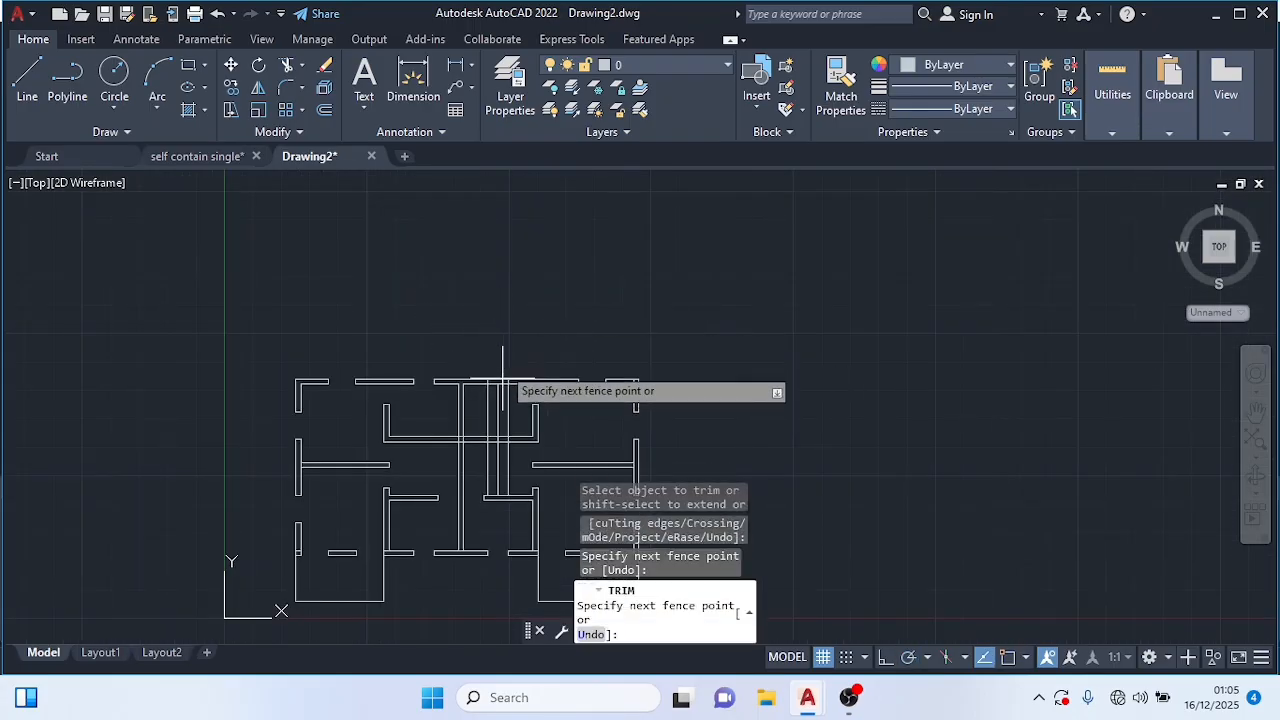
left_click(498, 406)
left_click(496, 411)
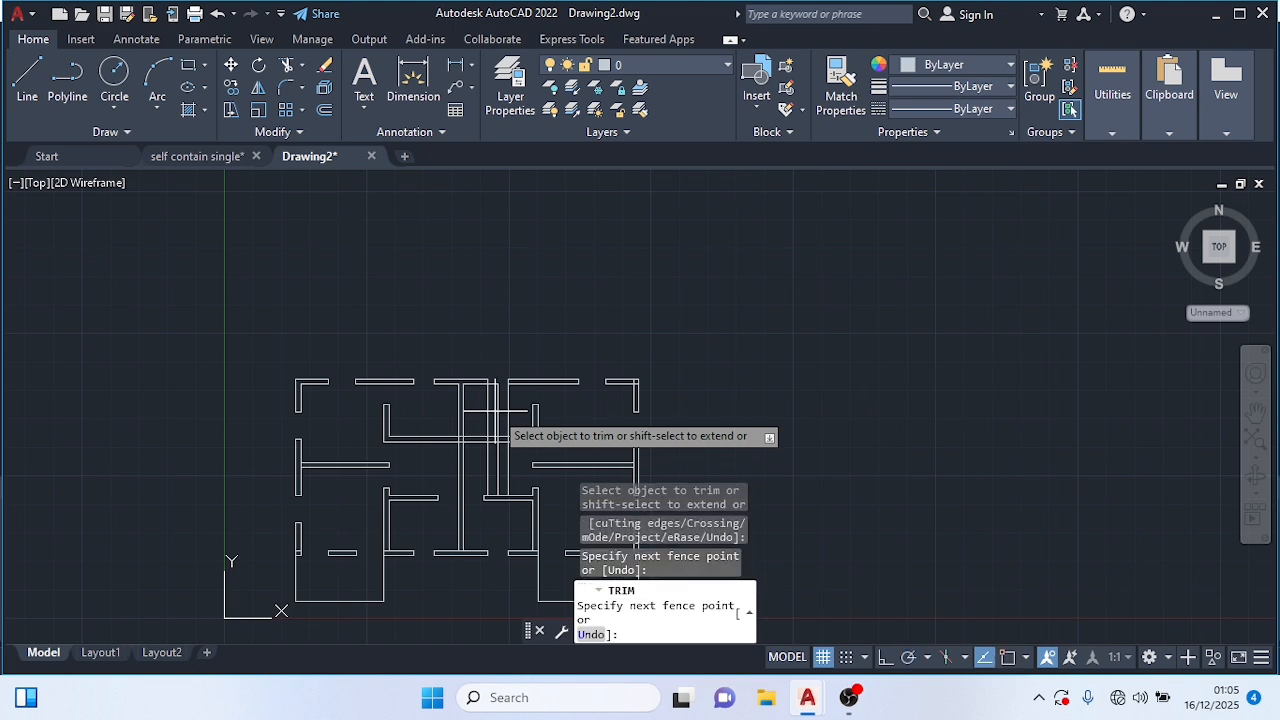
key("Return")
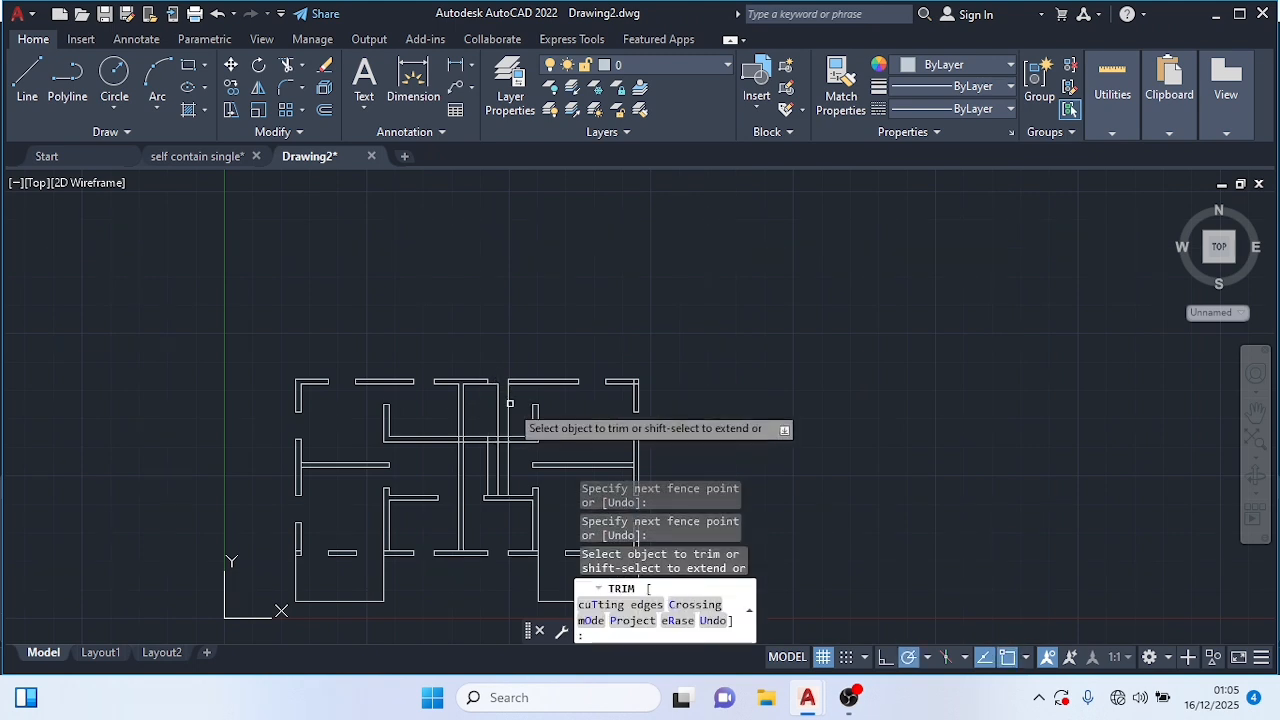
Step: Trim the remaining guide lines in the upper-right middle room and the leftover line at the top wall opening
left_click_drag(515, 408, 483, 409)
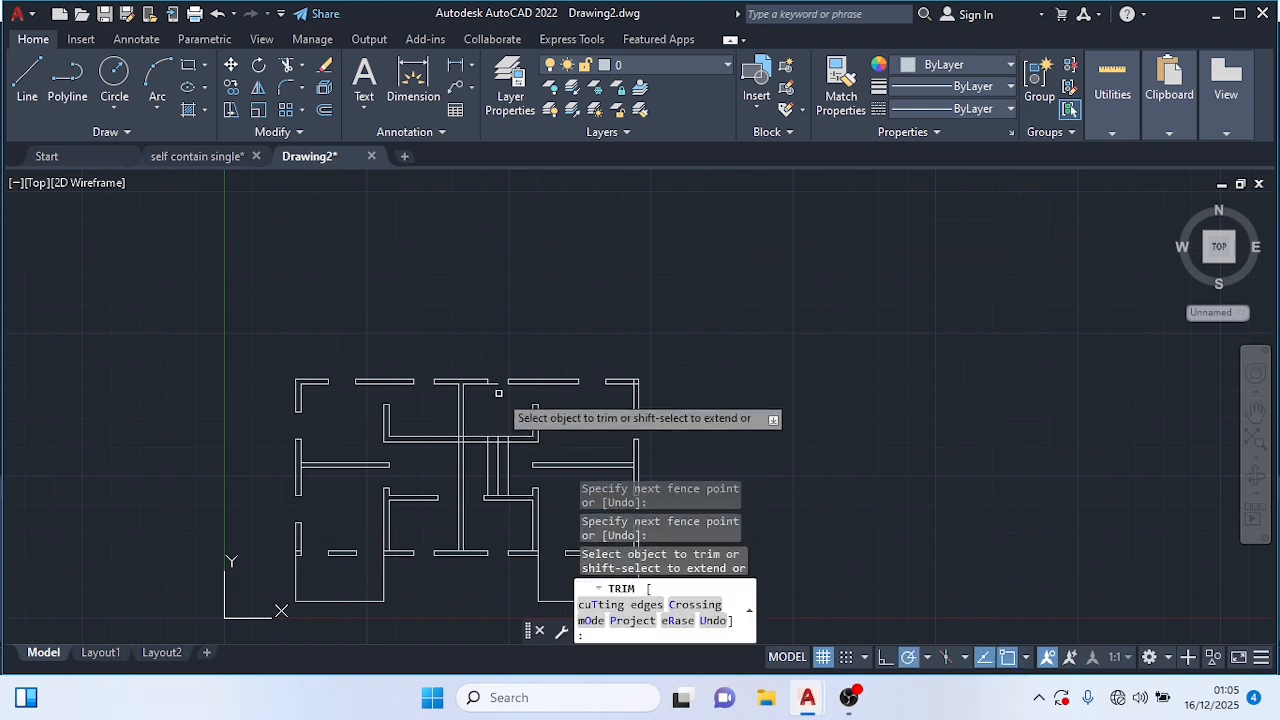
scroll(492, 390, "up", 4)
left_click(491, 440)
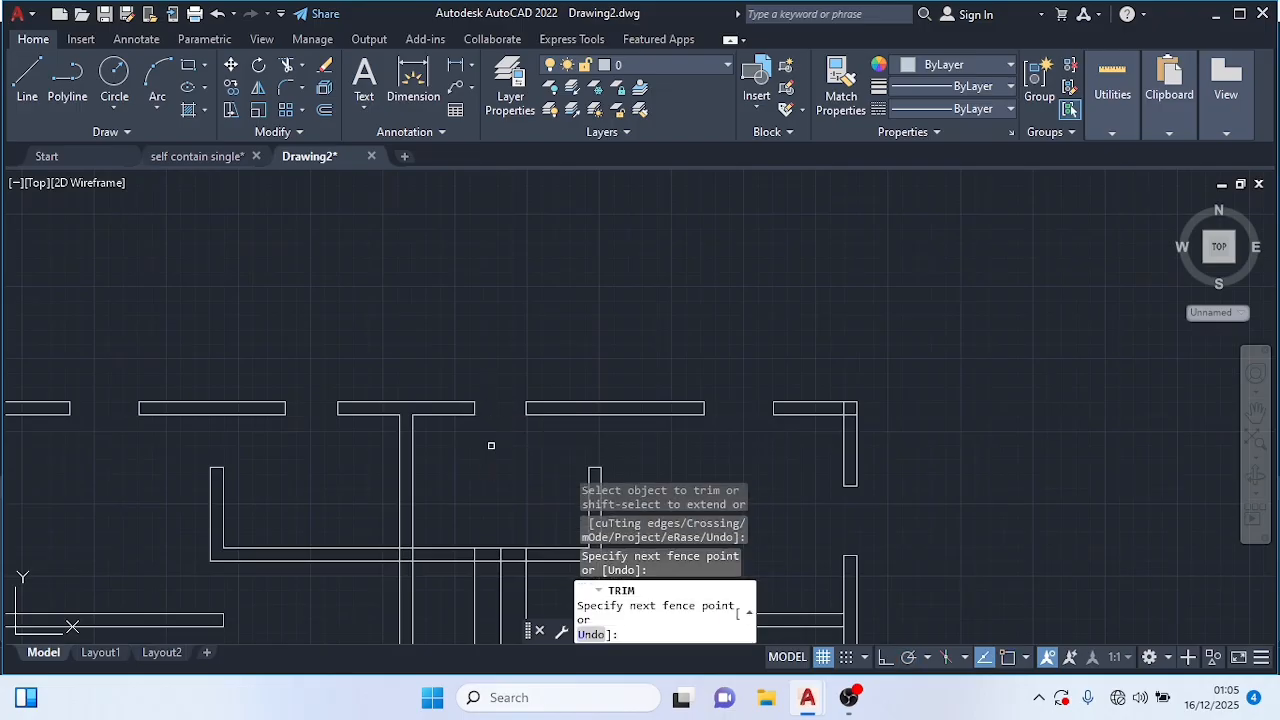
key("Return")
Step: Trim the three guide lines below the upper interior wall and their short pieces inside that wall
scroll(493, 440, "down", 4)
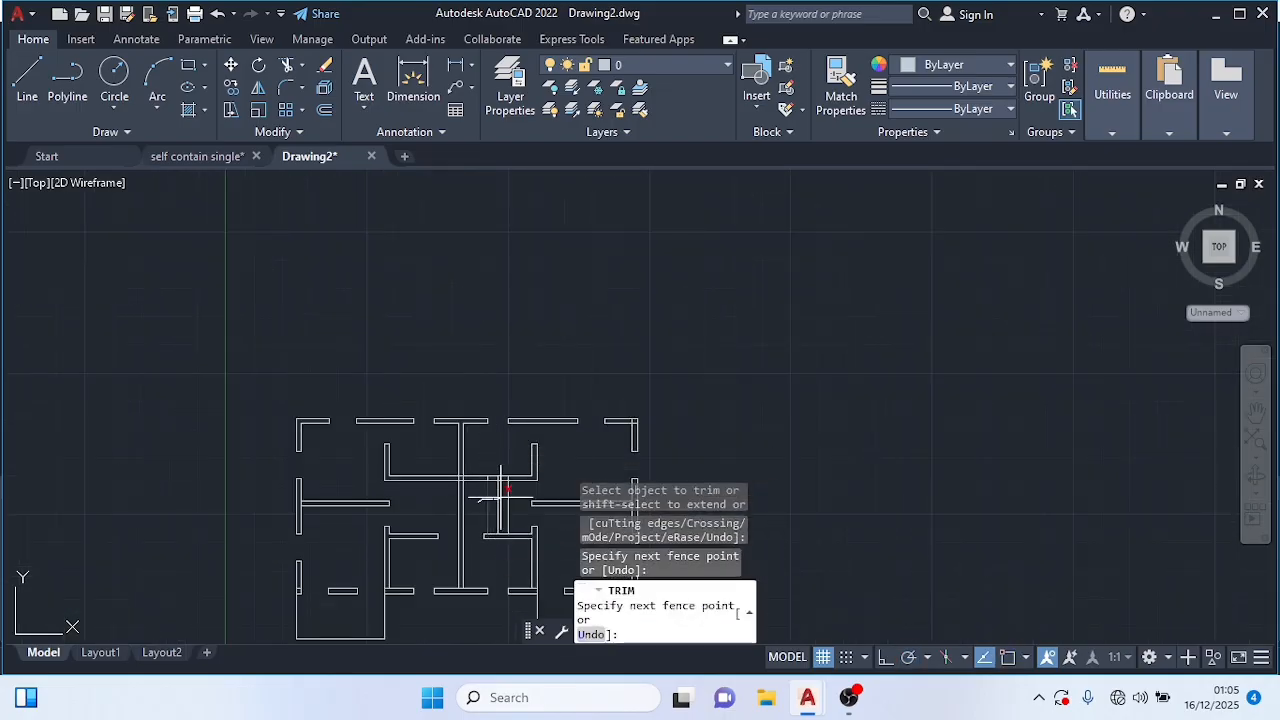
key("Return")
scroll(492, 495, "up", 6)
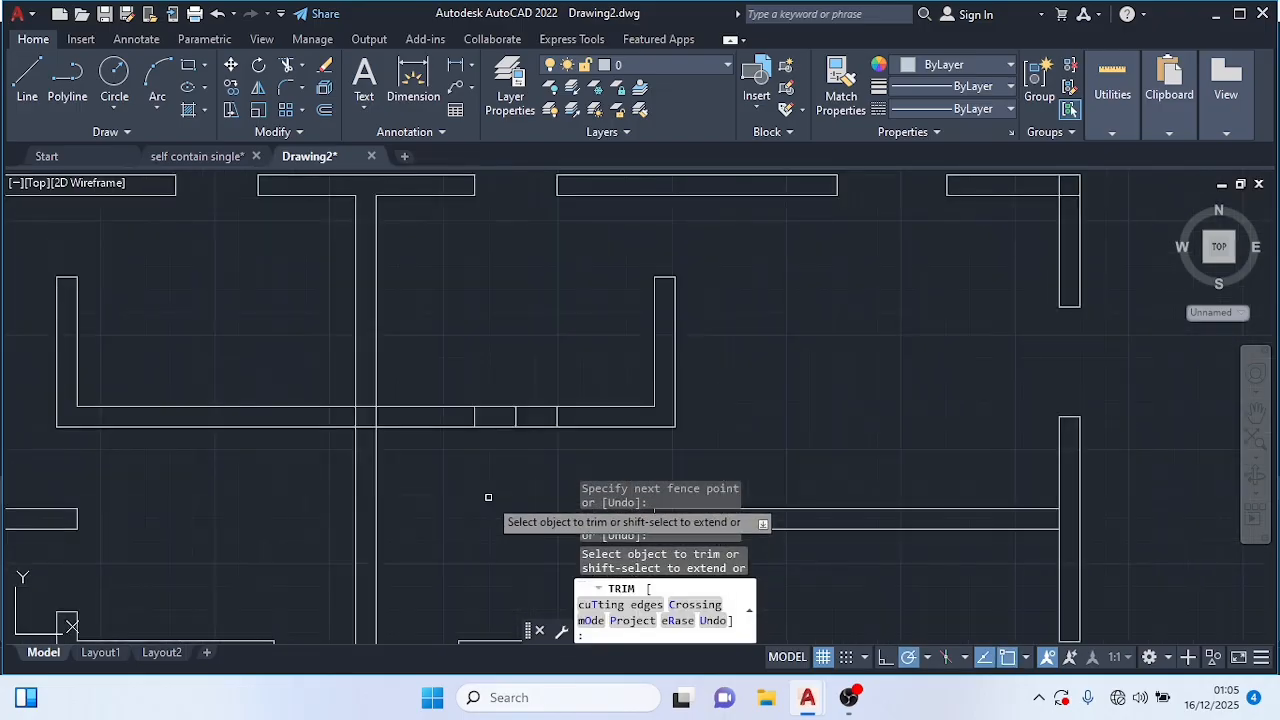
left_click(467, 414)
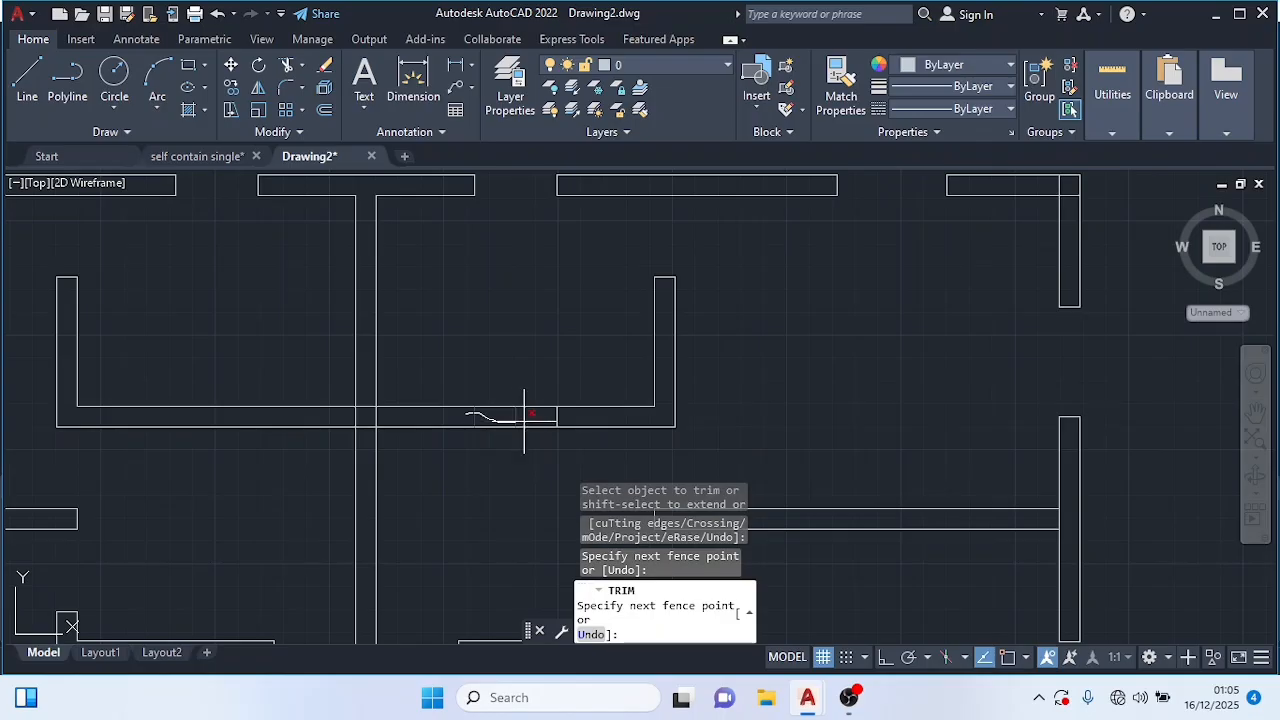
key("Return")
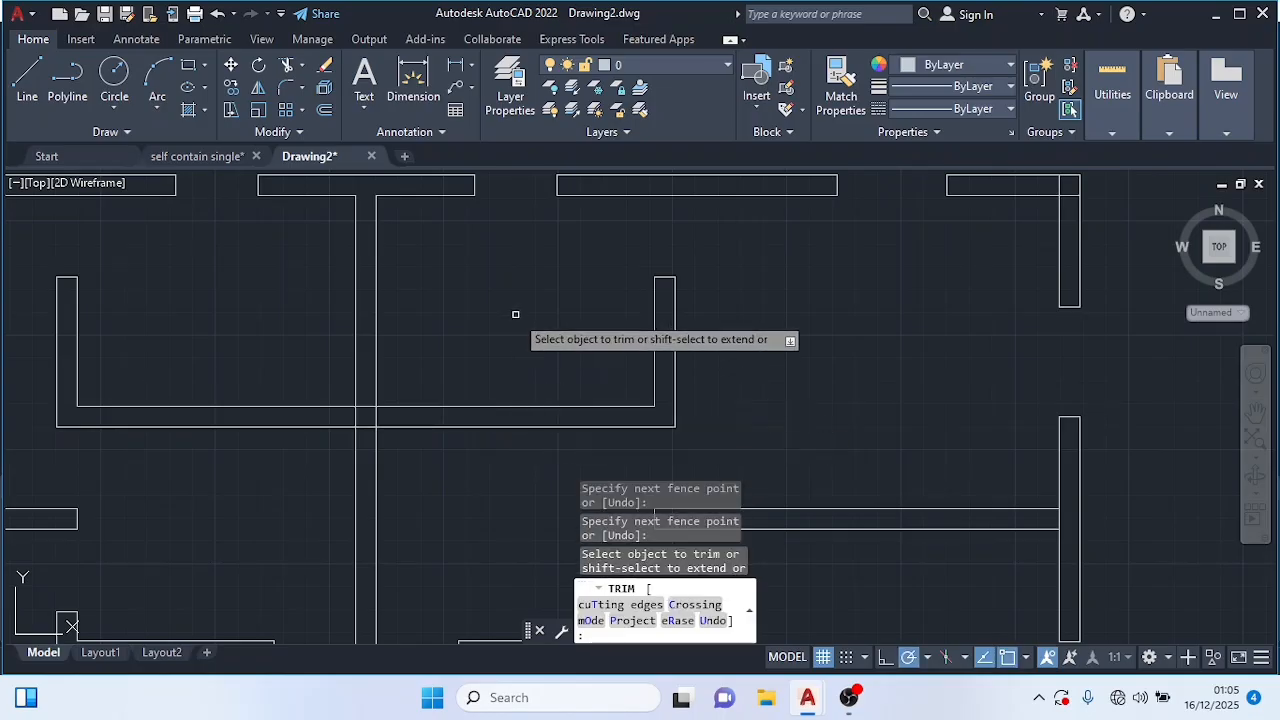
key("Escape")
scroll(516, 312, "down", 5)
scroll(523, 284, "down", 4)
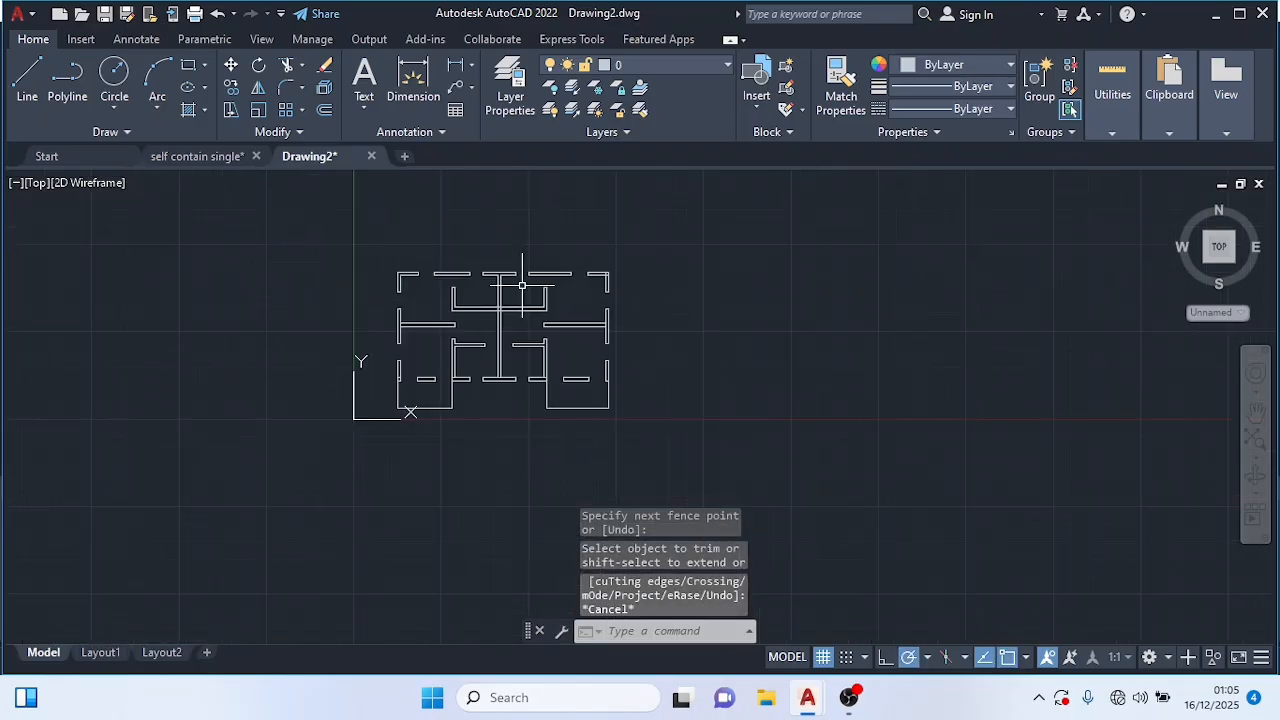
scroll(522, 285, "up", 2)
key("Escape")
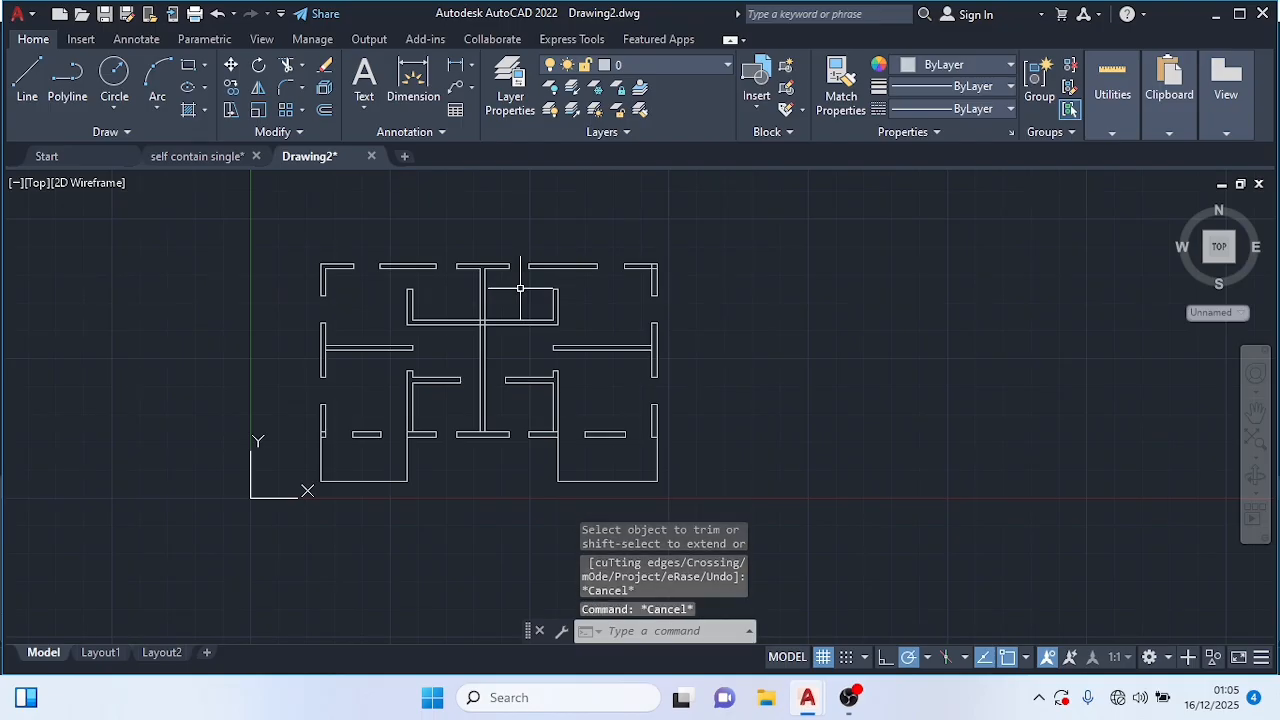
Step: Trim the short horizontal line crossing the lower piece of the left outer wall, just above its end
scroll(520, 287, "up", 2)
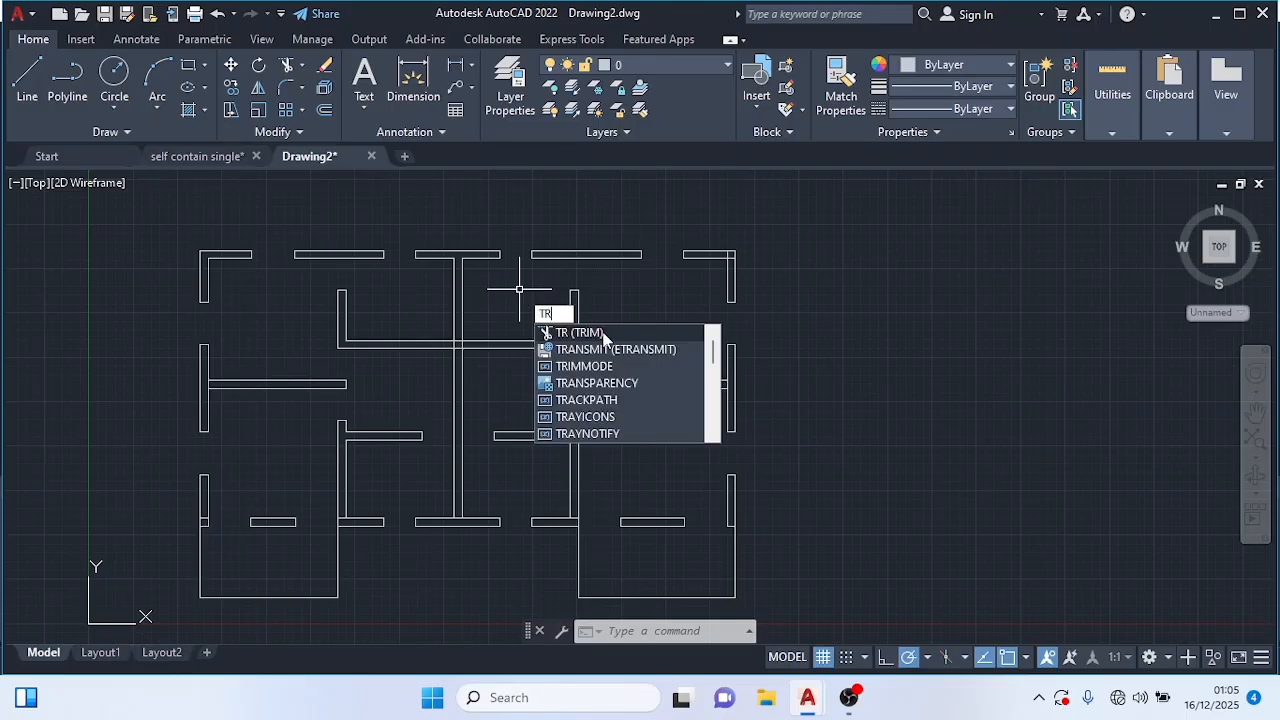
left_click(603, 334)
scroll(223, 500, "up", 3)
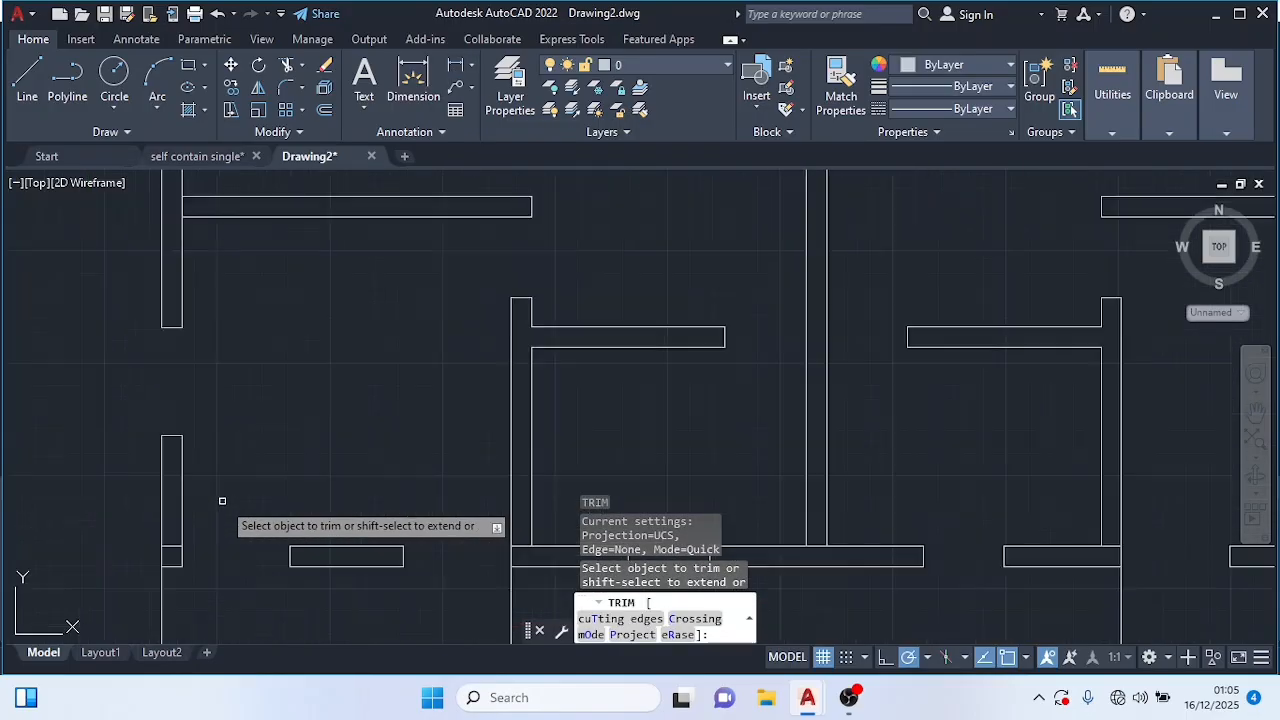
left_click(171, 541)
left_click(171, 563)
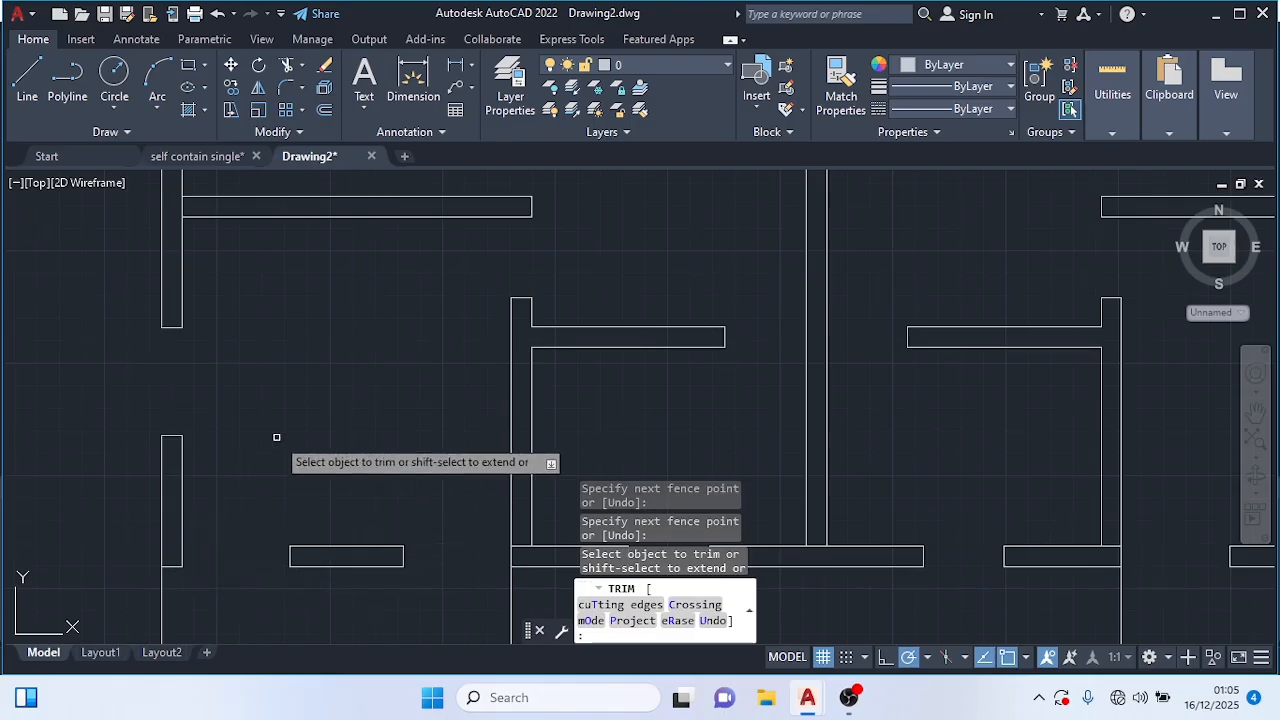
scroll(343, 392, "down", 2)
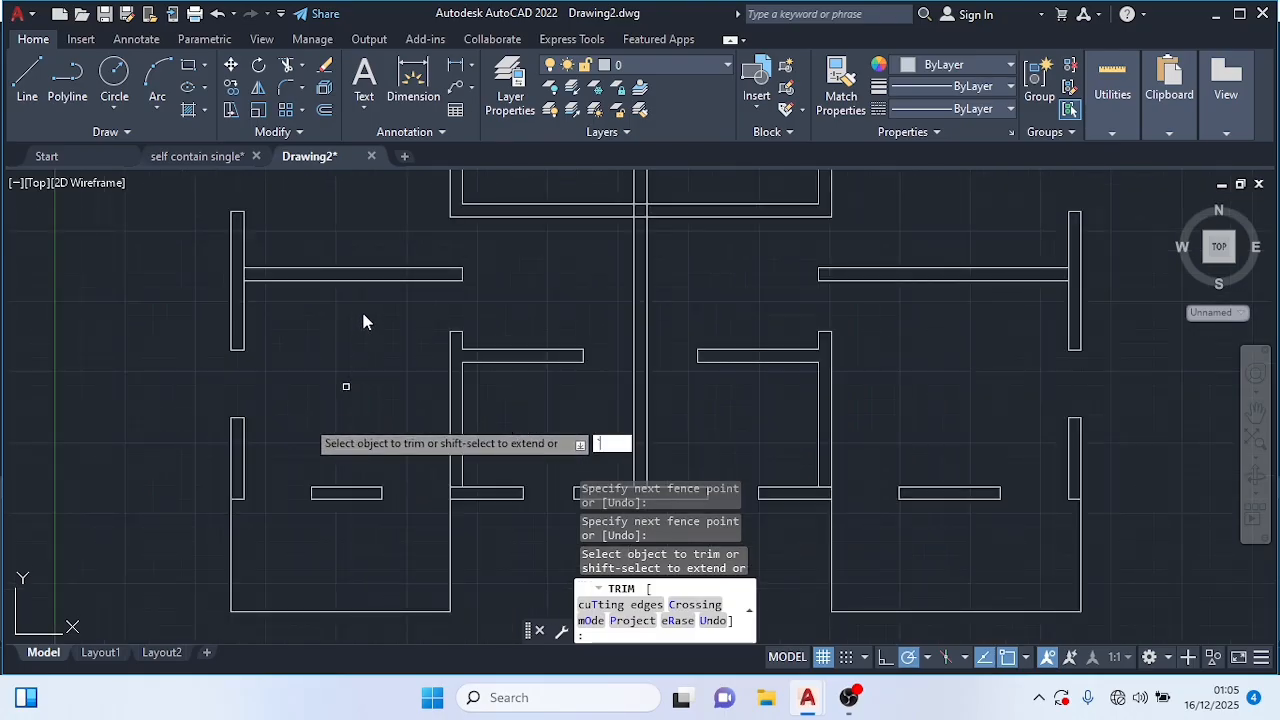
scroll(360, 322, "down", 3)
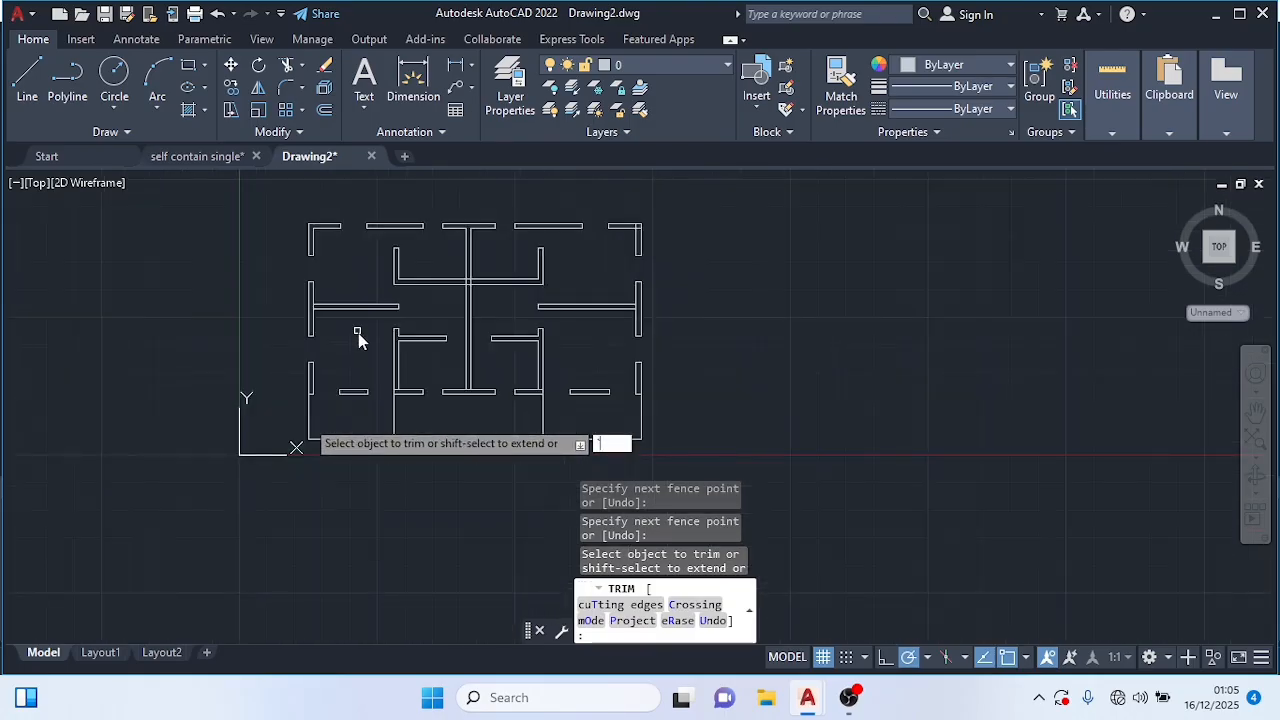